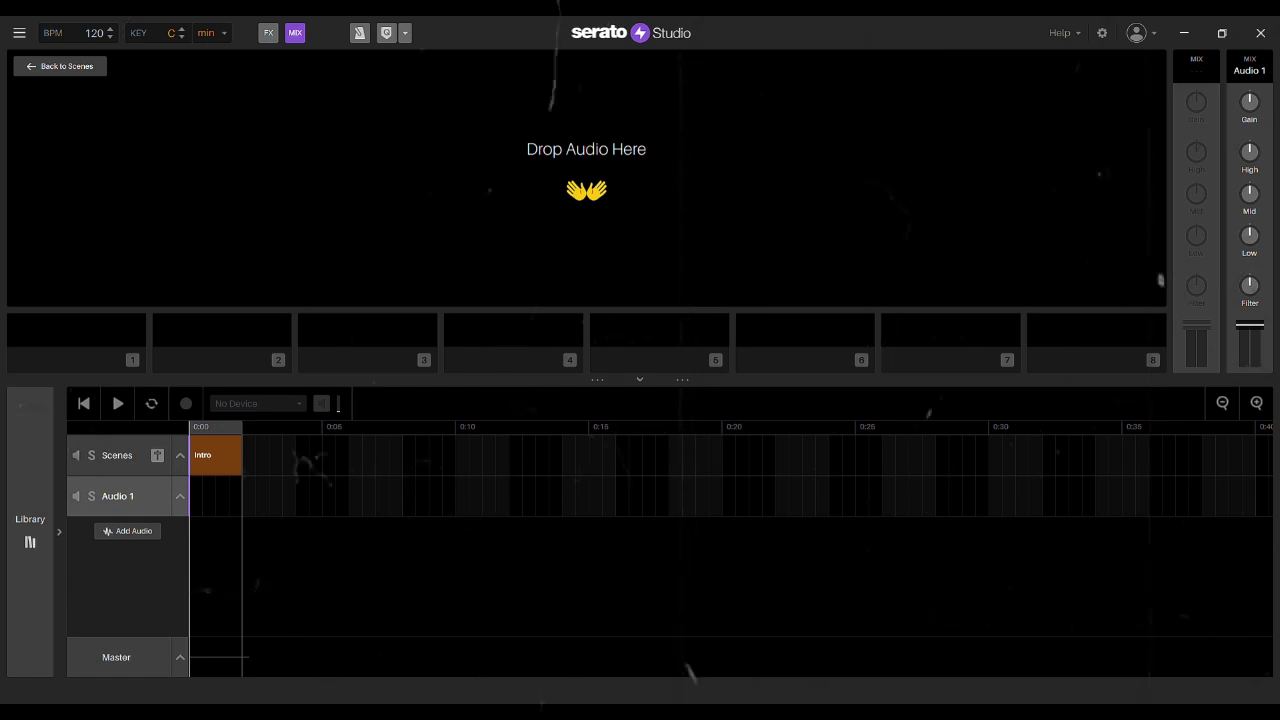
- Load the "Urgent" freestyle beat onto the Audio 1 track, add a second audio track, and load the vocals file onto it
left_click_drag(586, 300, 586, 178)
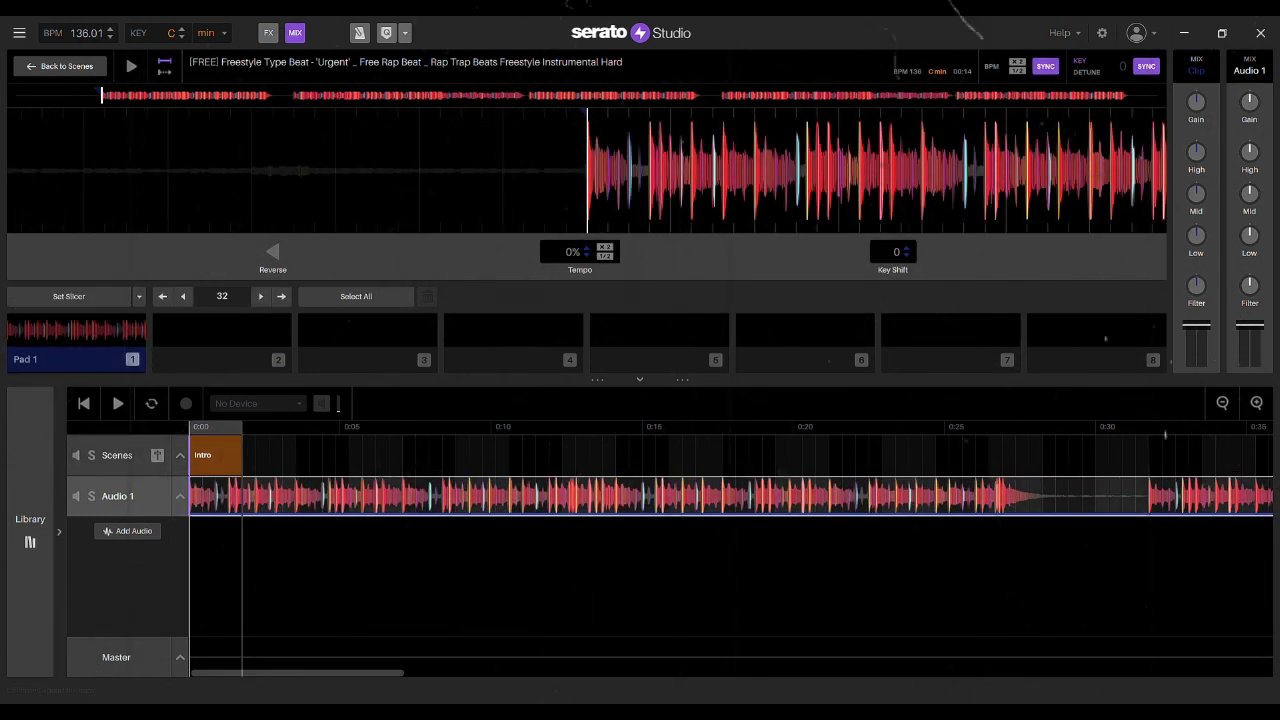
left_click(127, 531)
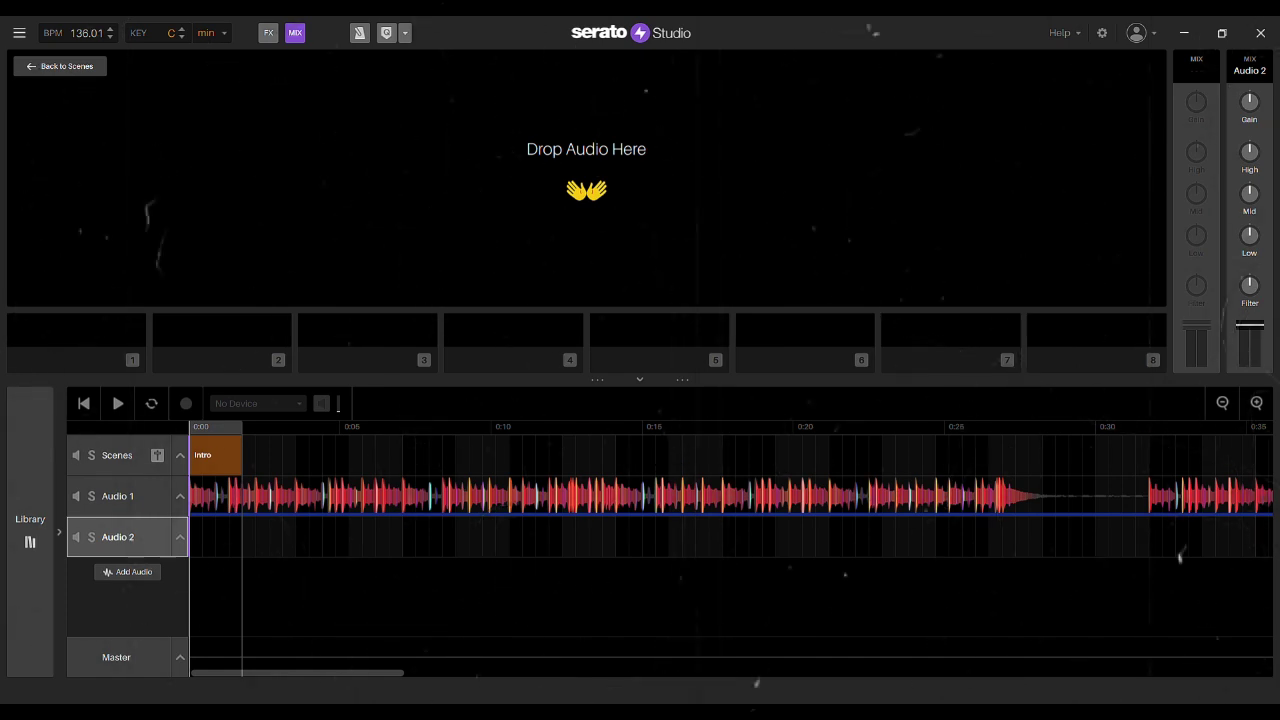
left_click_drag(586, 340, 586, 178)
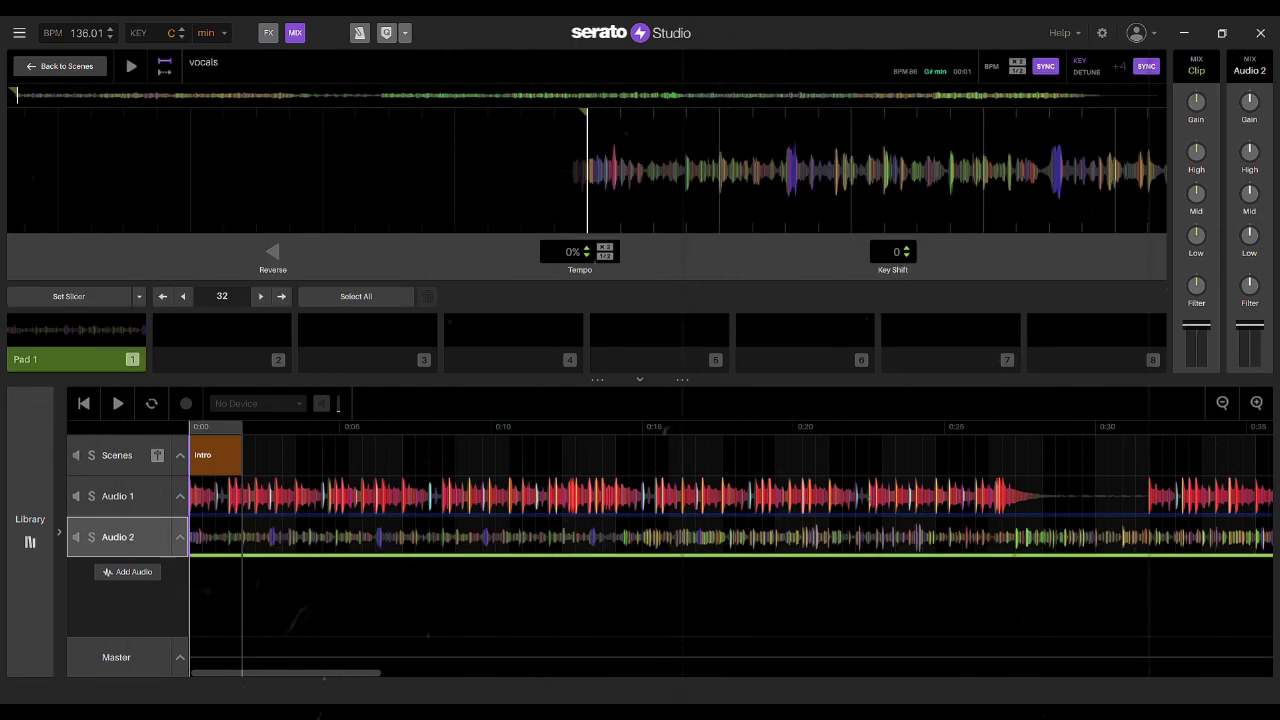
- Play the arrangement and turn off key sync for the vocals clip
key("space")
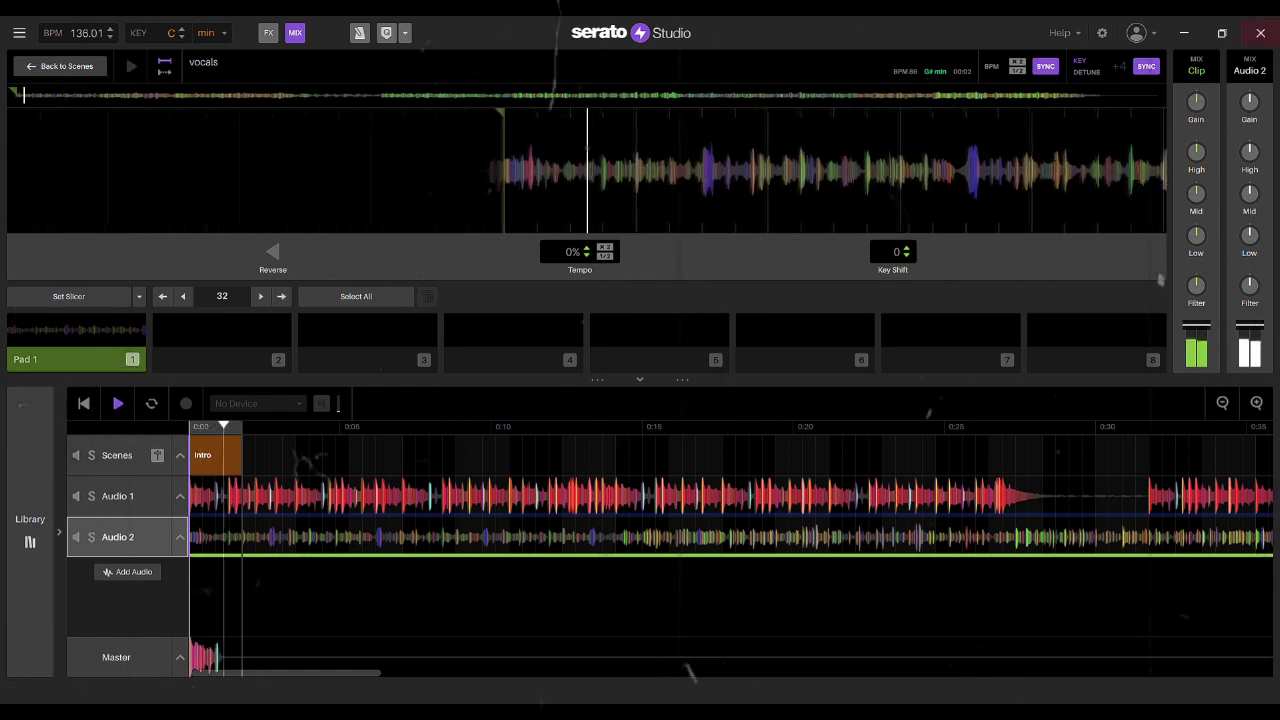
left_click(1146, 66)
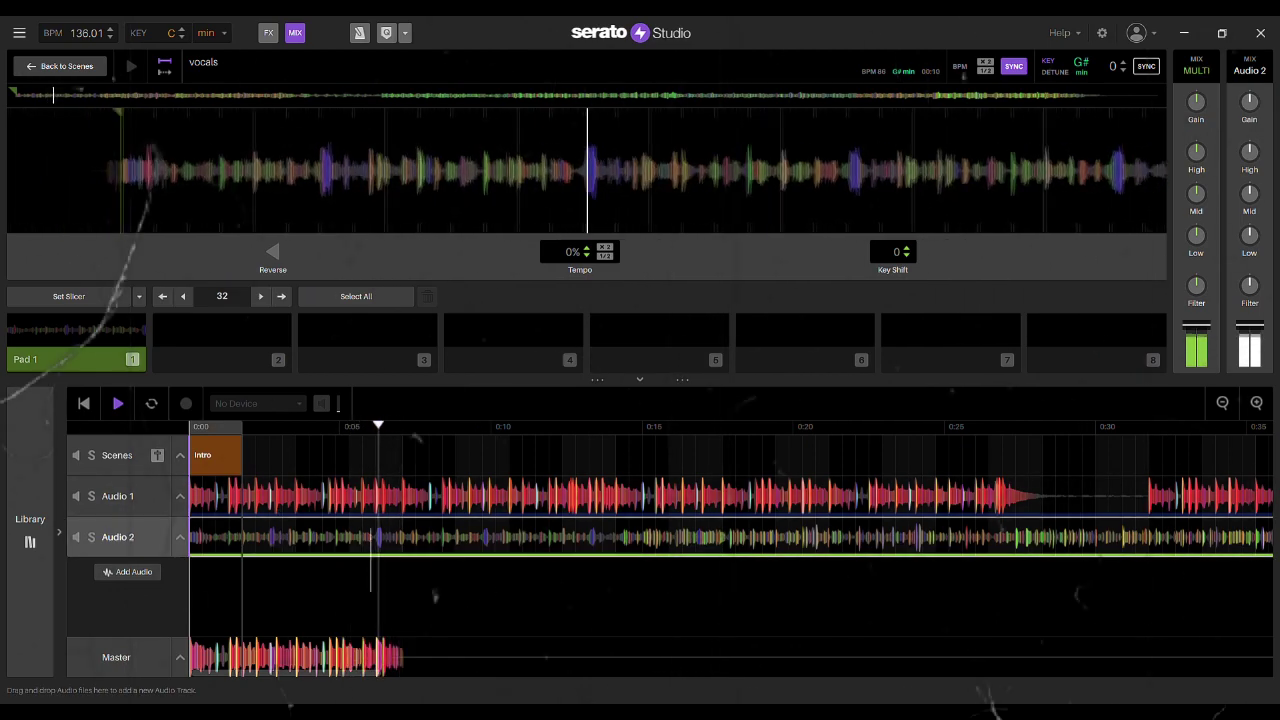
- Move both audio clips to start at about 0:11 and extend the start of the beat clip back to 0:00
left_click_drag(379, 591, 370, 505)
left_click_drag(556, 497, 902, 497)
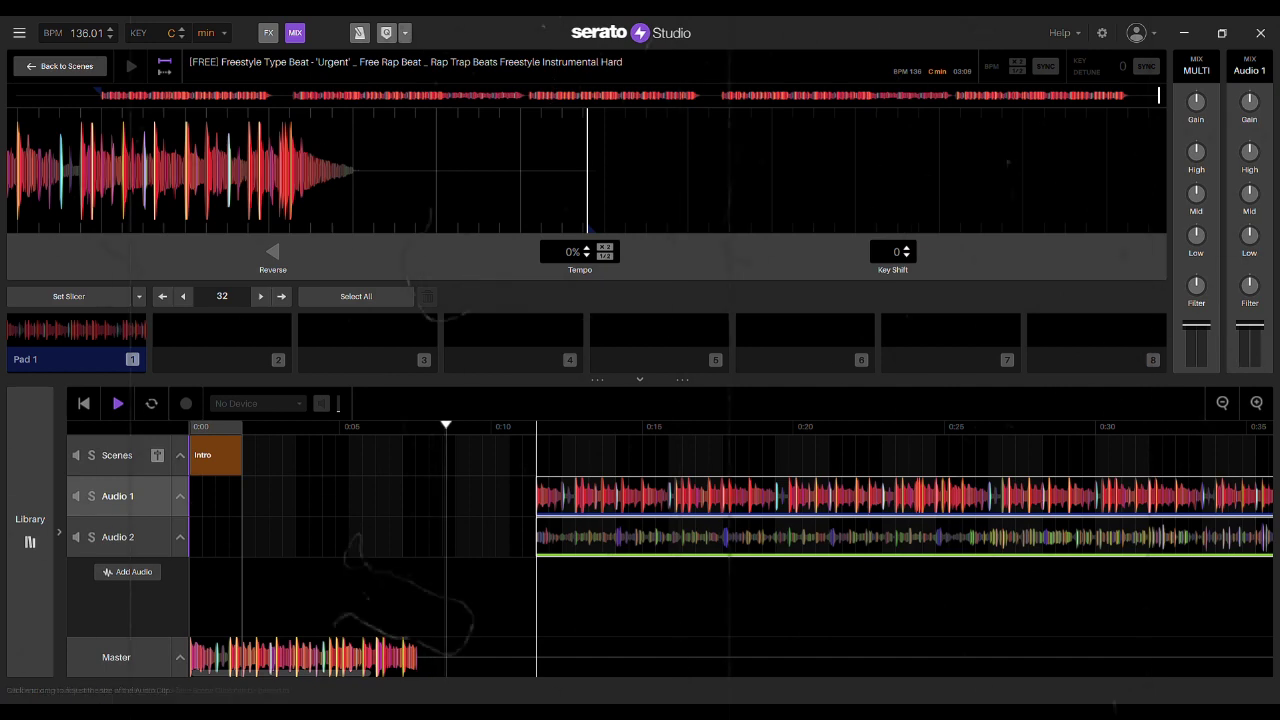
left_click_drag(538, 497, 190, 497)
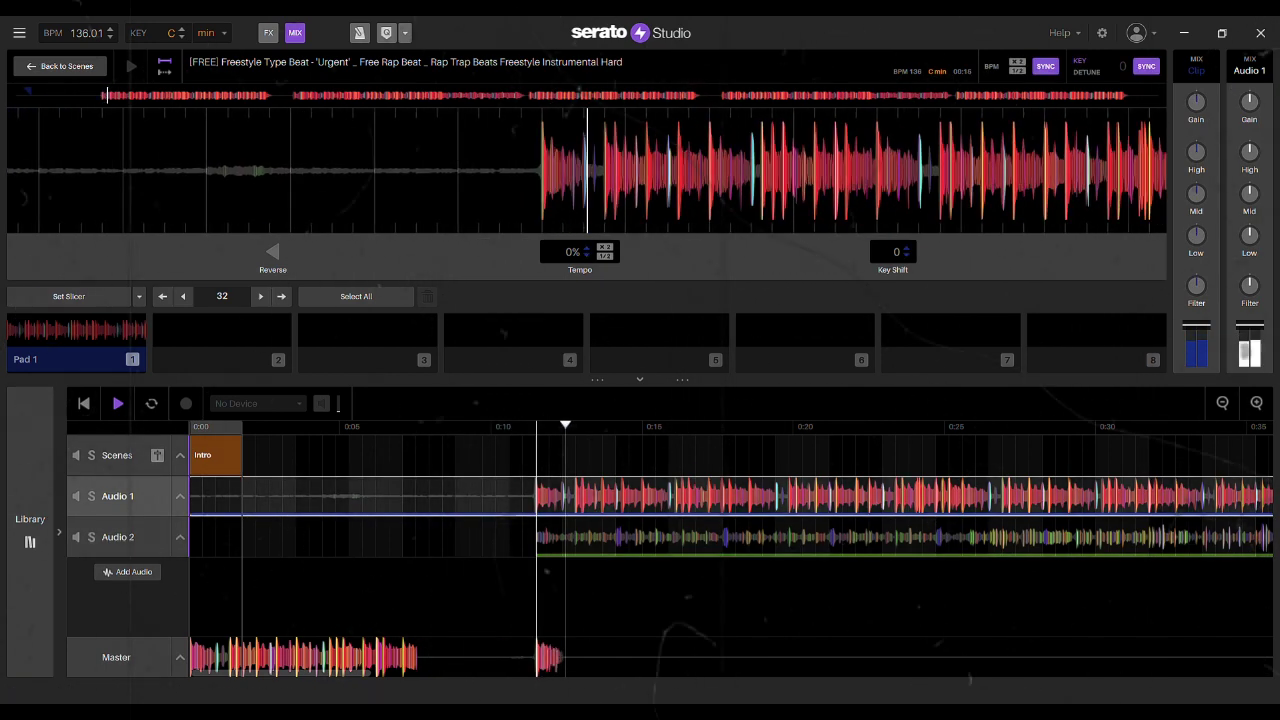
key("space")
key("space")
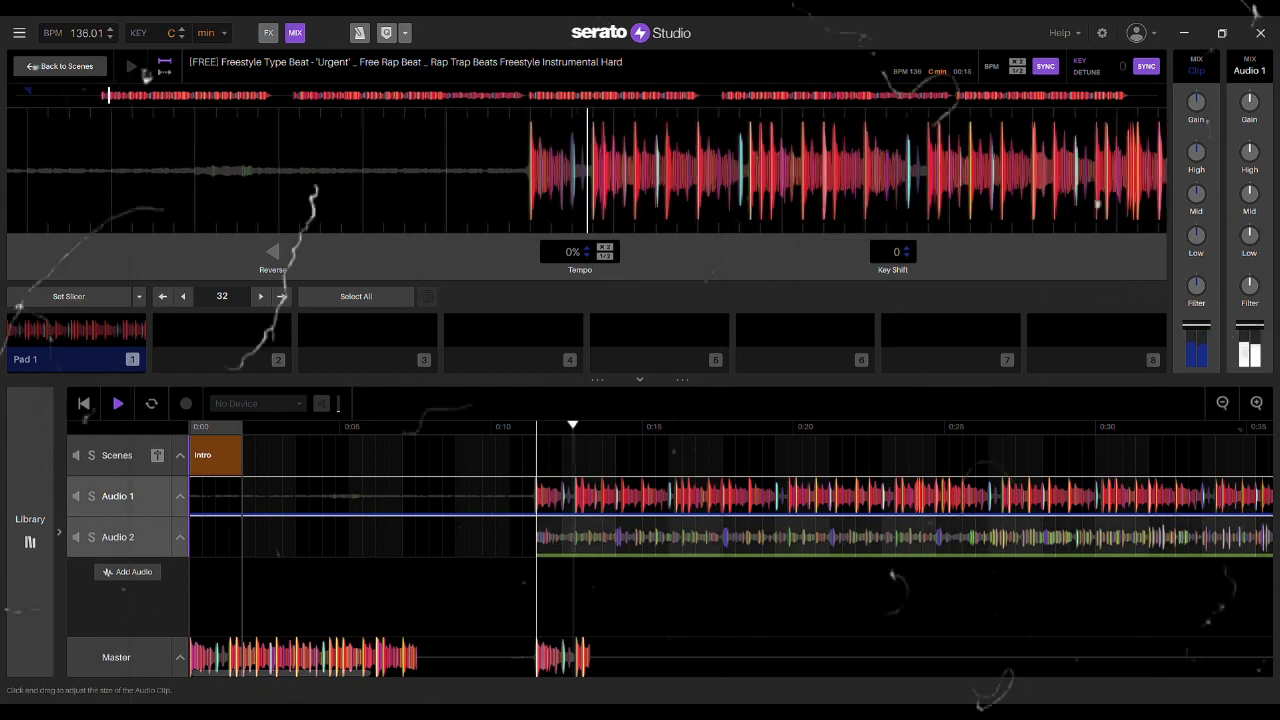
- Extend the vocals clip's start slightly earlier, play from about 0:10, and shift the clip slightly later to align it with the beat
left_click_drag(537, 537, 526, 537)
left_click(496, 427)
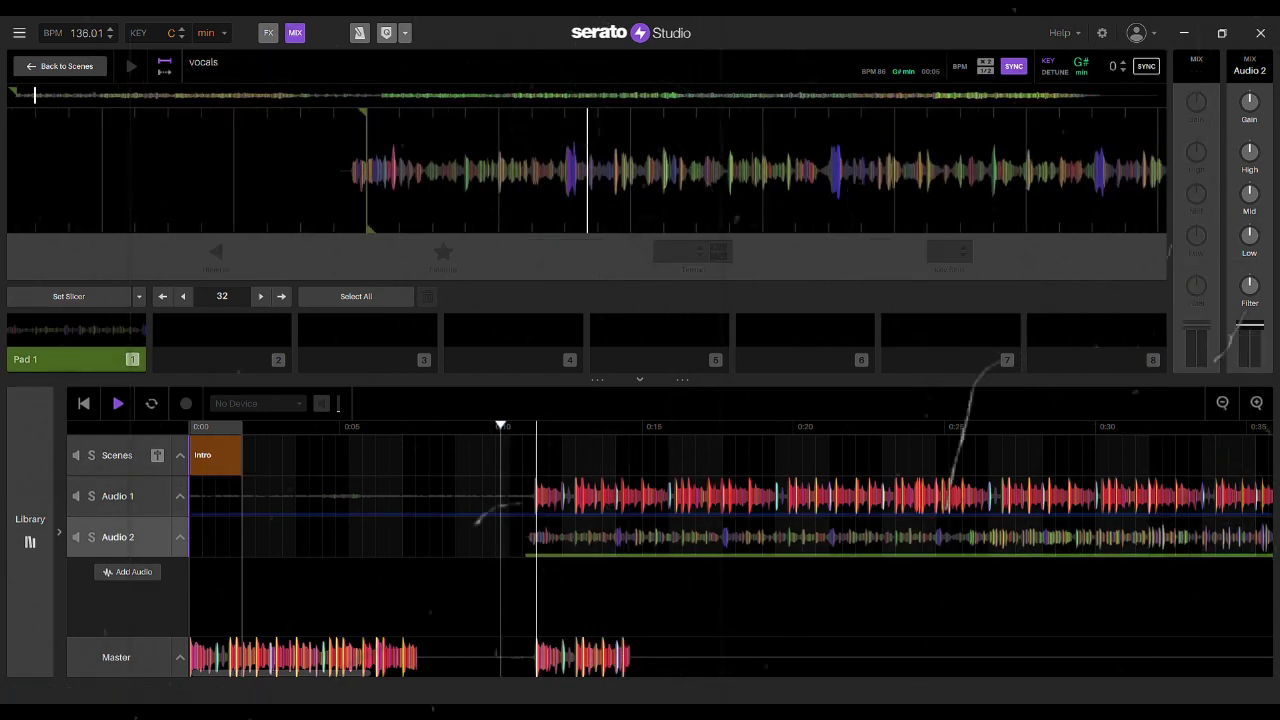
left_click(1257, 403)
left_click(1257, 403)
left_click(1257, 403)
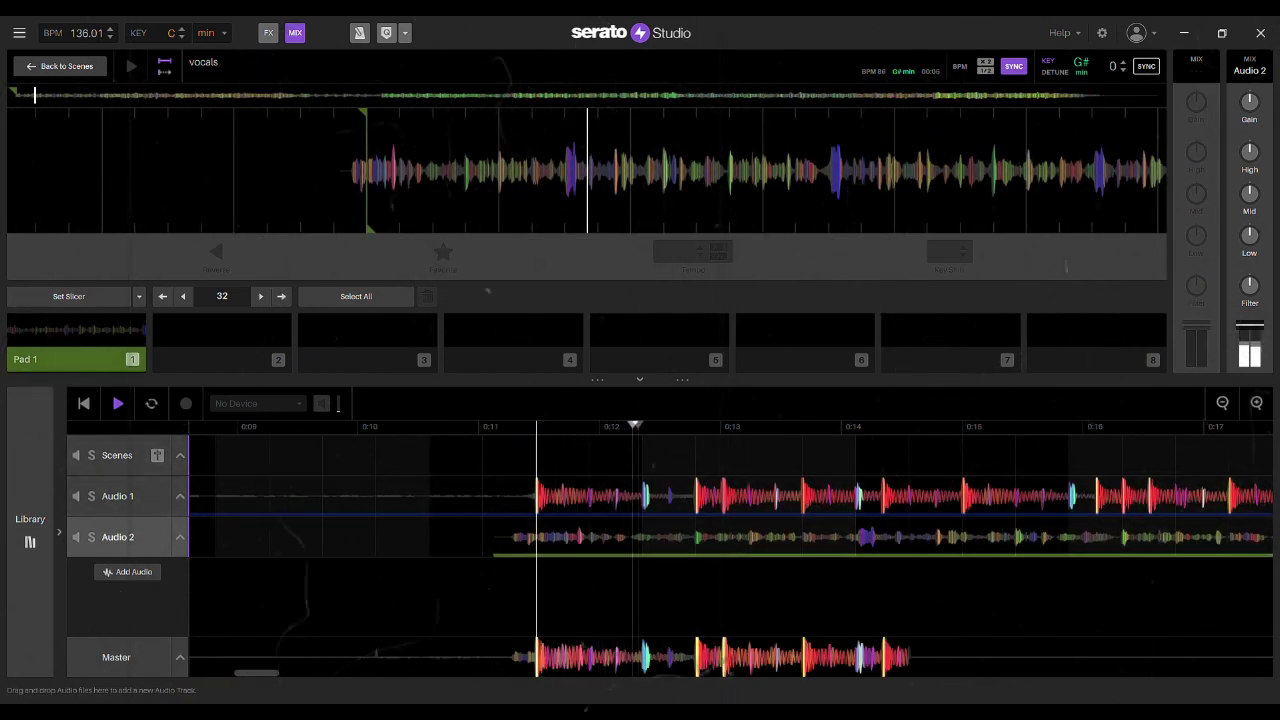
left_click_drag(694, 537, 742, 537)
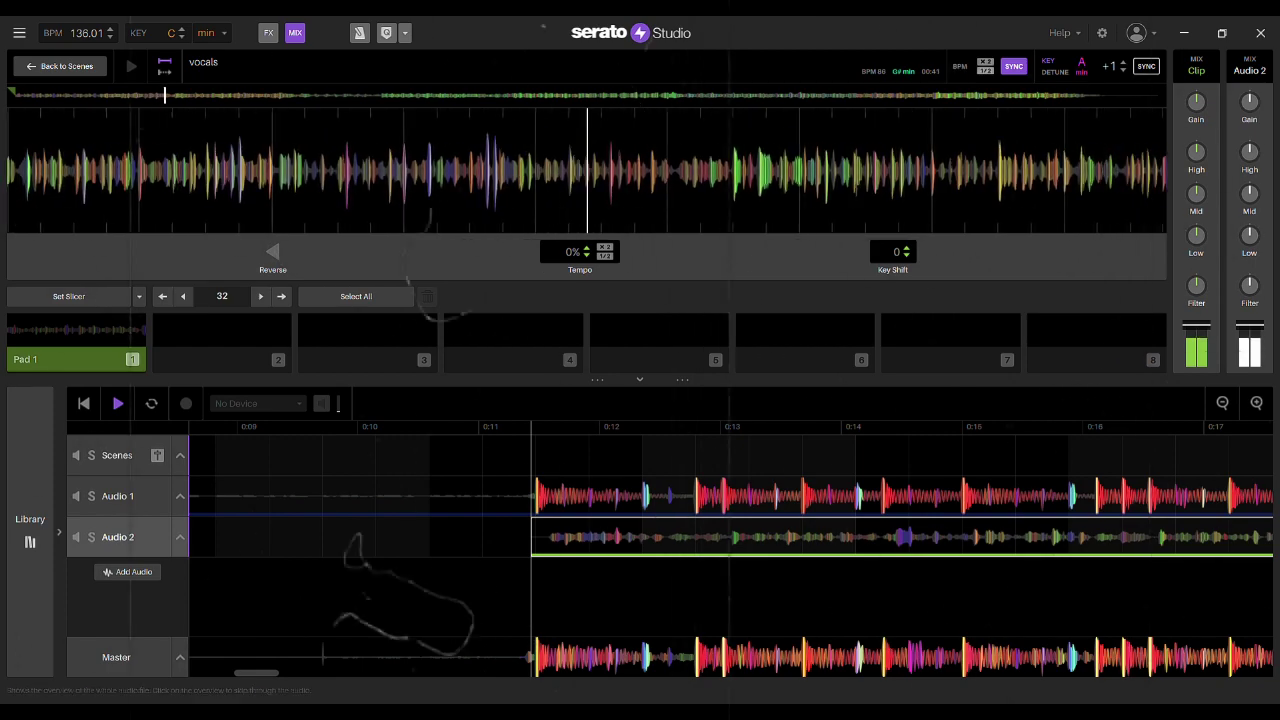
- Boost the high EQ and raise the gain of the Audio 2 track
left_click_drag(1250, 152, 1250, 156)
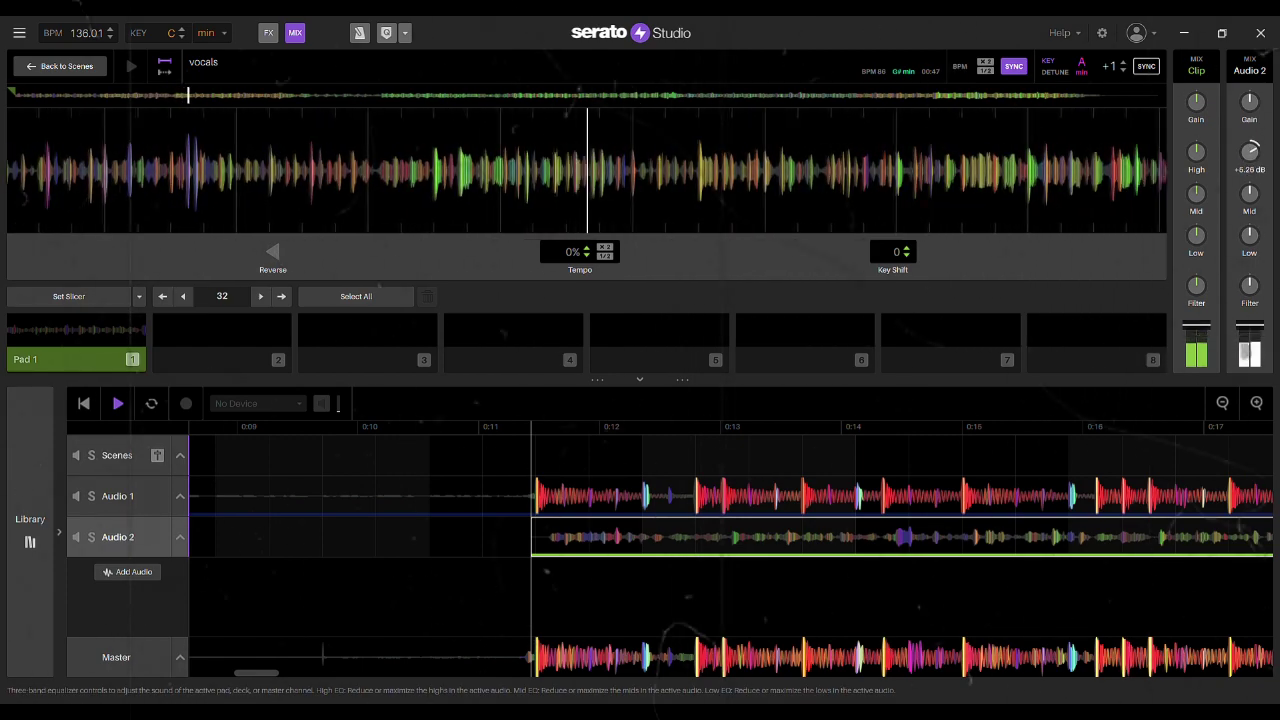
left_click_drag(1250, 102, 1250, 90)
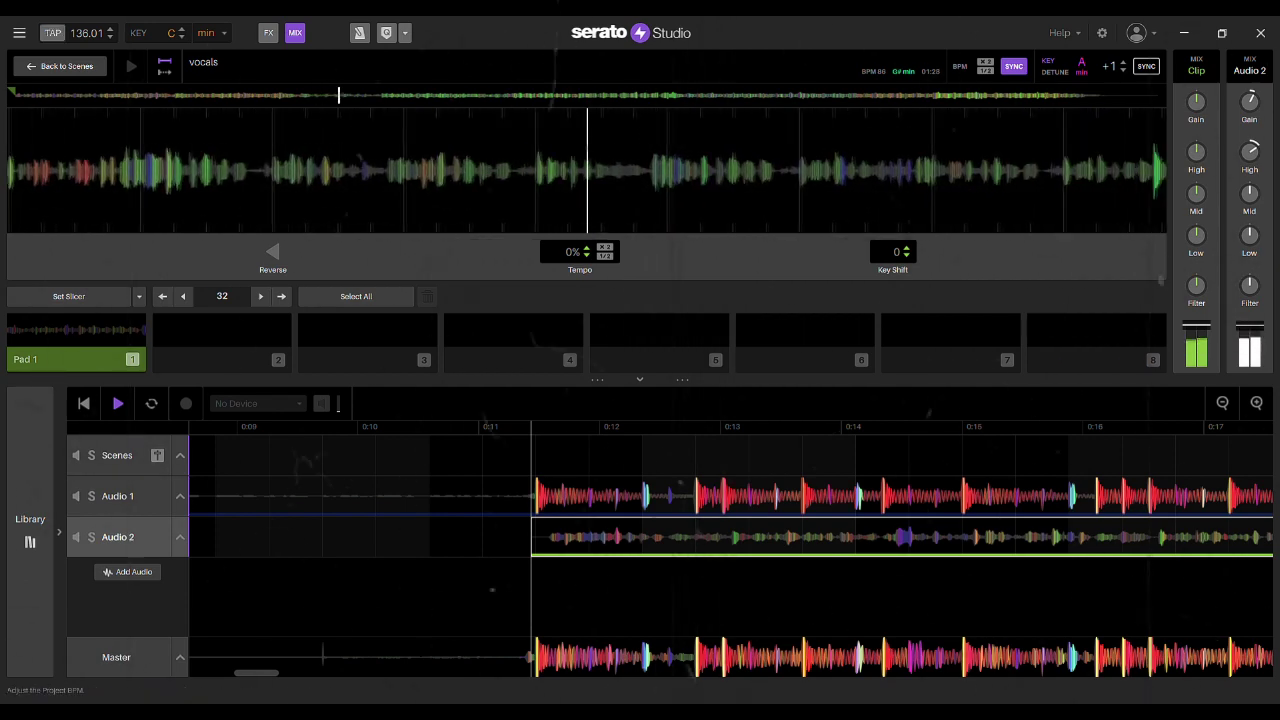
- Lower the project tempo to 123 BPM
left_click_drag(87, 33, 87, 45)
left_click(110, 37)
left_click(110, 37)
left_click(110, 37)
left_click(110, 37)
left_click(110, 37)
left_click(110, 37)
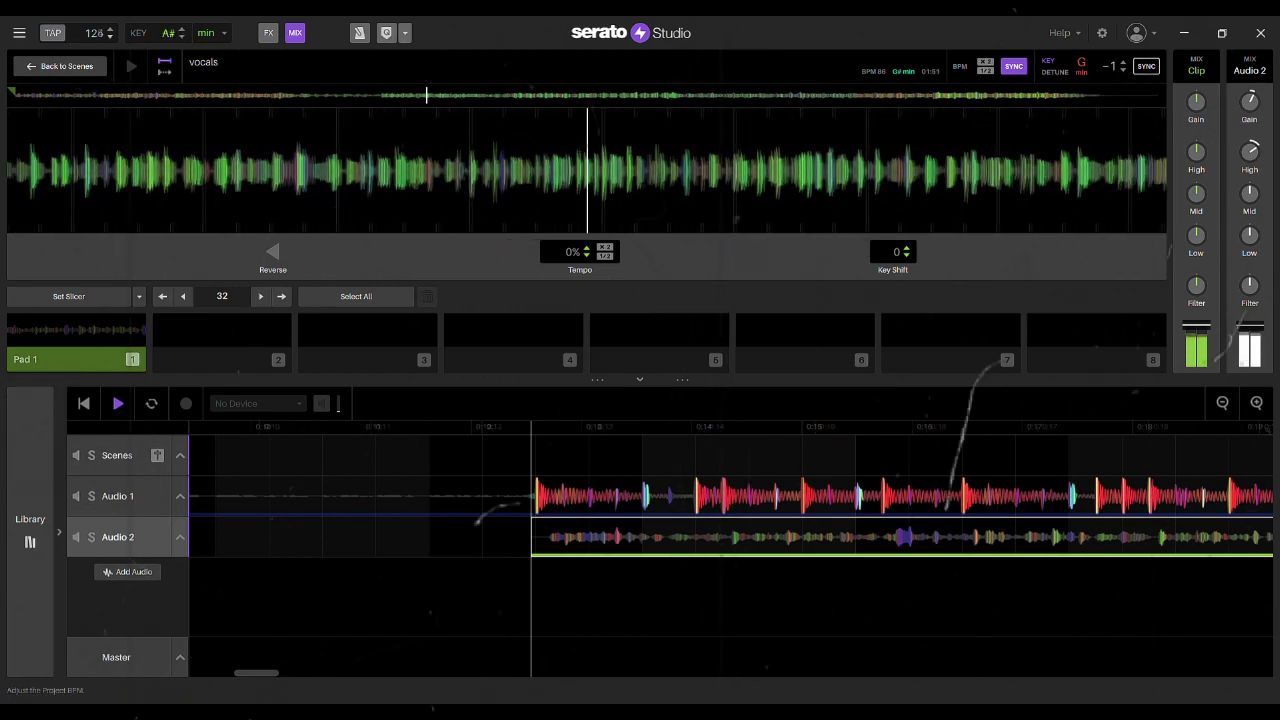
- Try project keys such as A, G, F# and C# minor, and settle on B minor
left_click(181, 37)
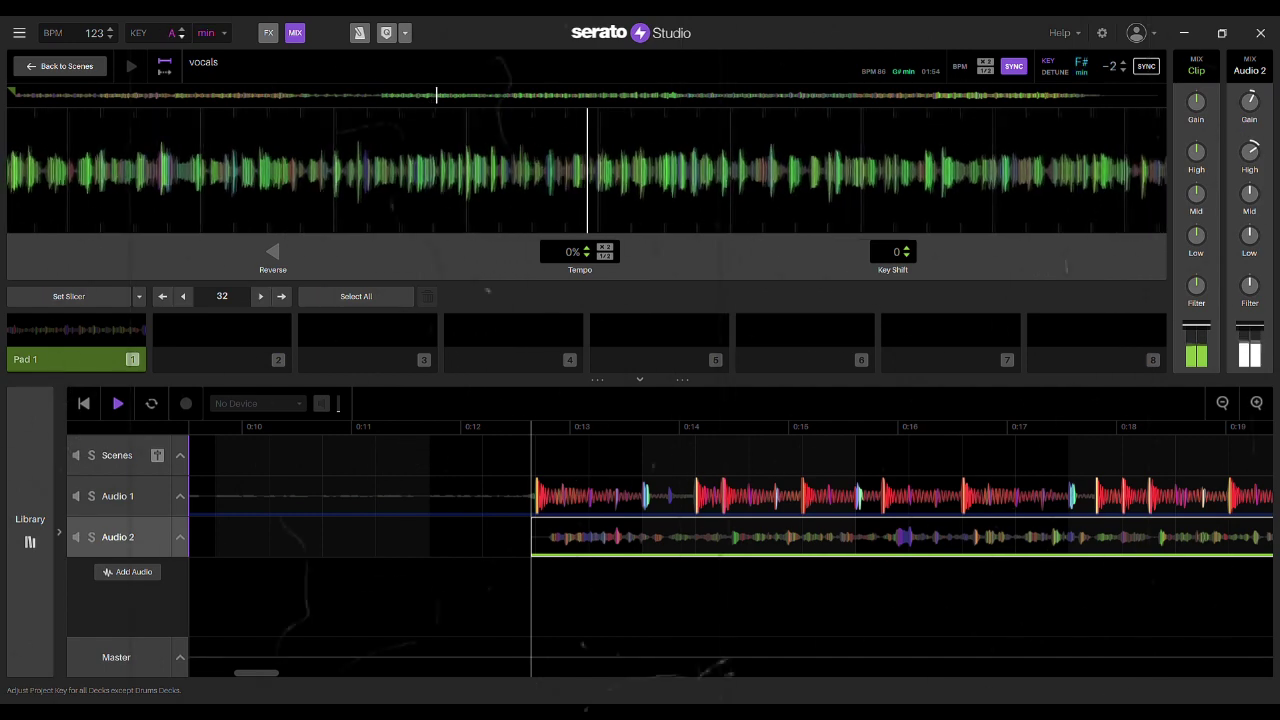
left_click(181, 37)
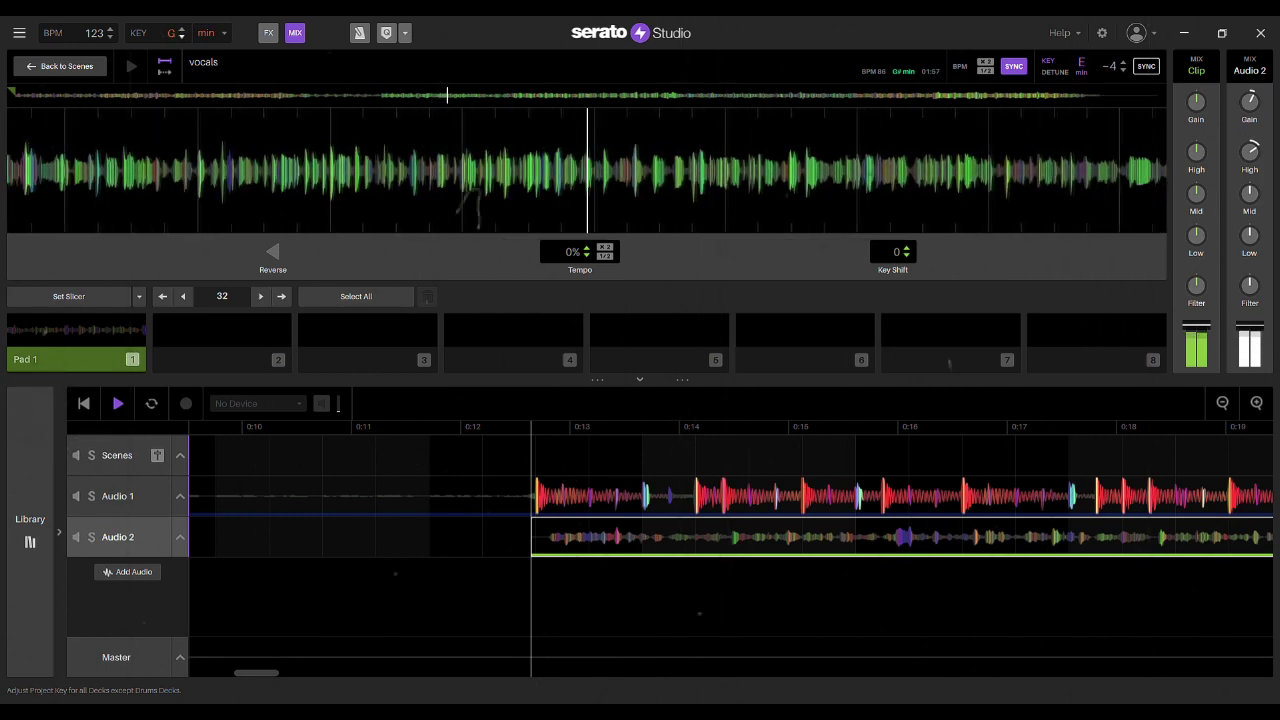
left_click(181, 37)
left_click(181, 37)
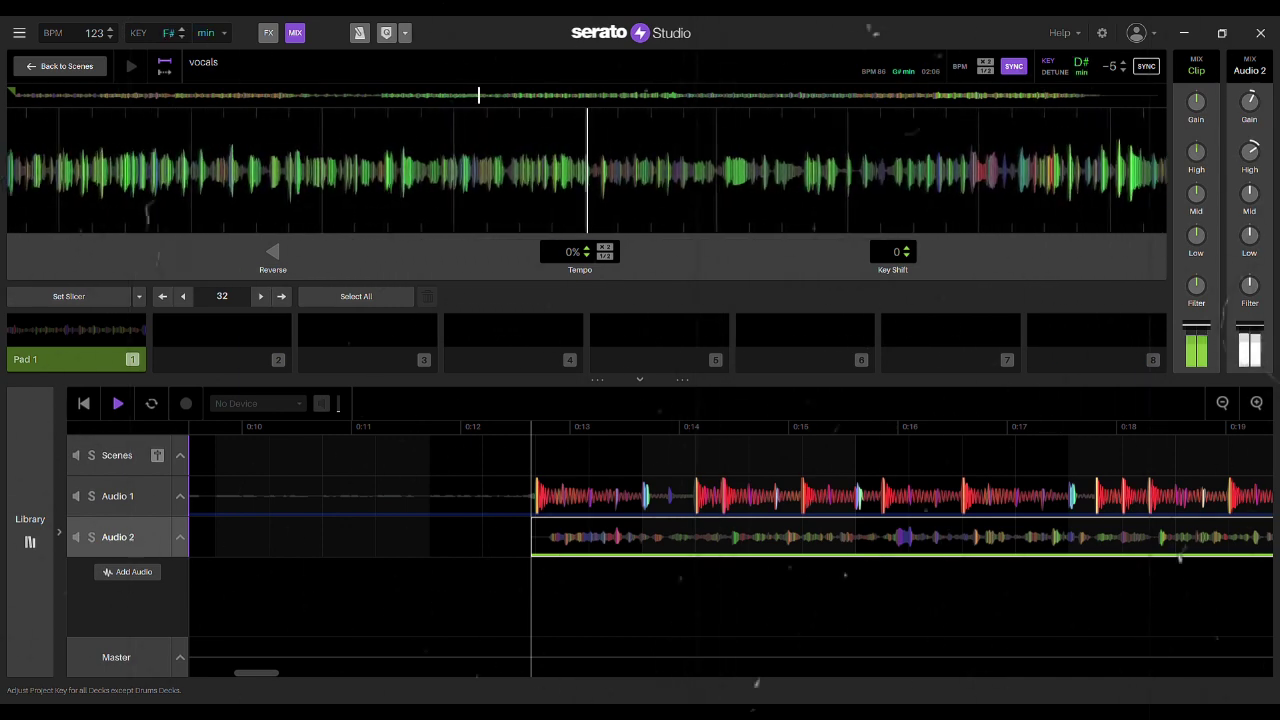
left_click(181, 29)
left_click(181, 29)
left_click(181, 29)
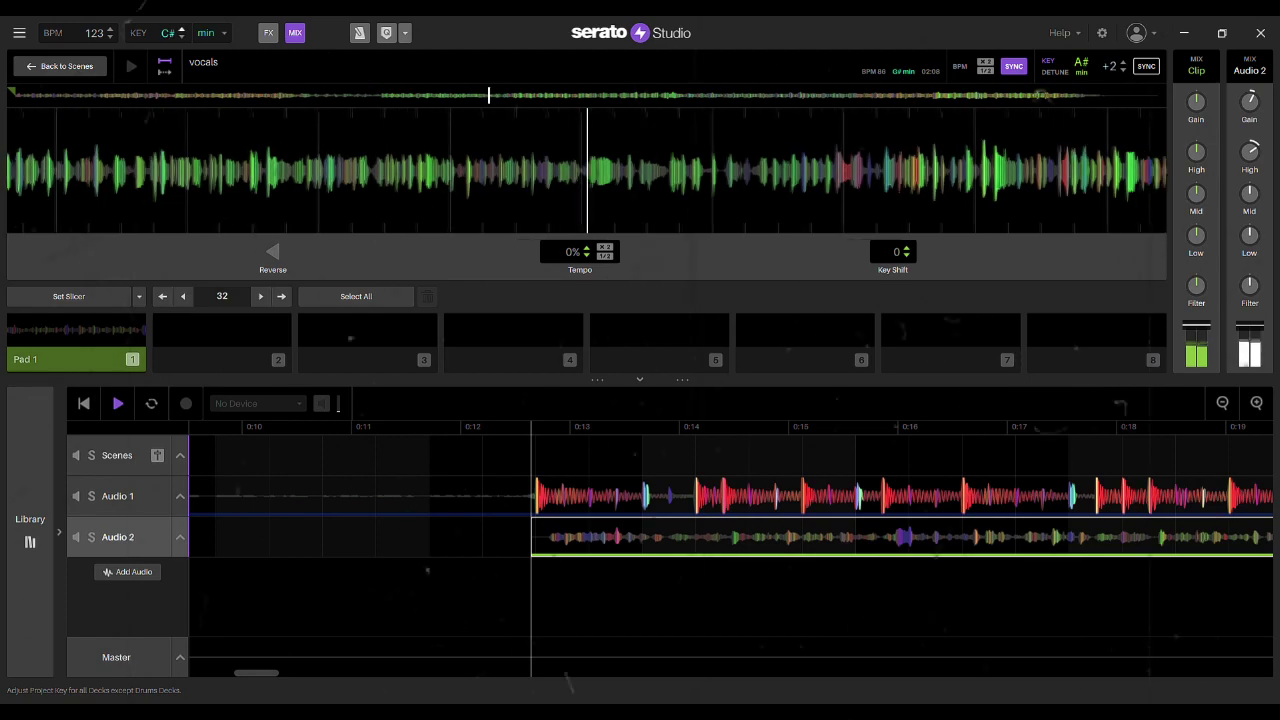
left_click(181, 37)
scroll(172, 33, "down", 1)
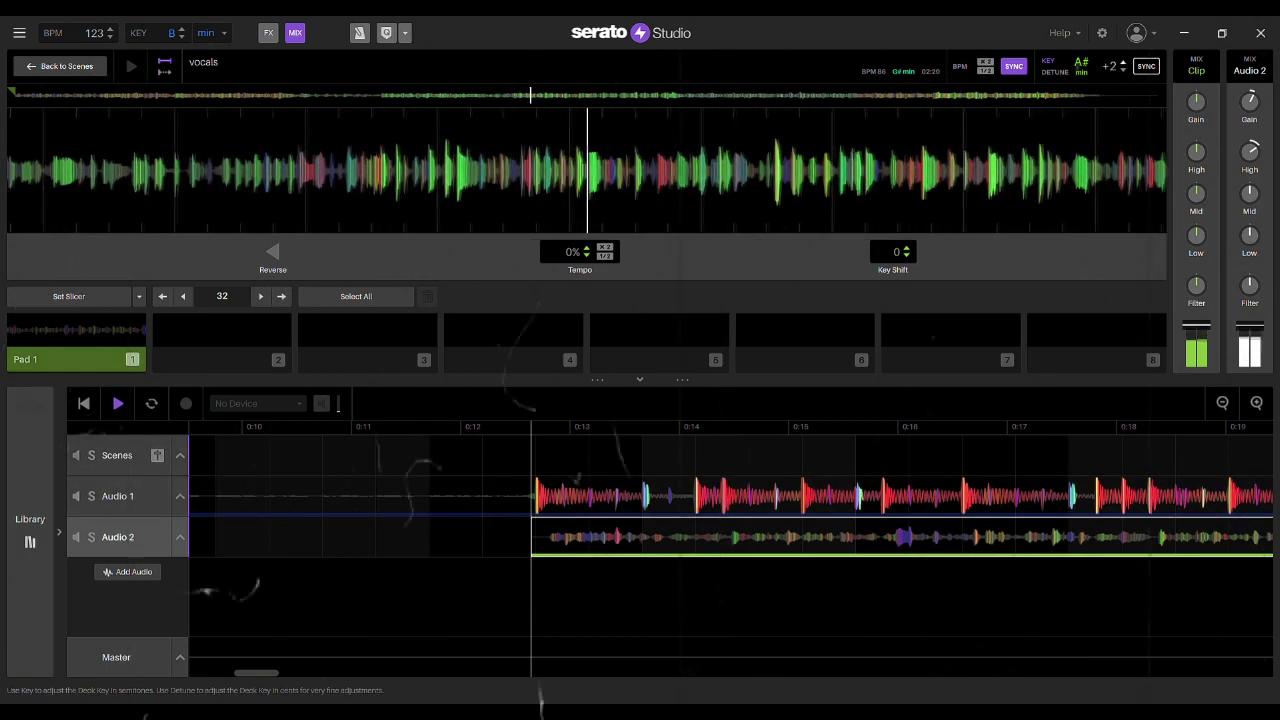
- Set the vocals clip's key offset to -2 (F# minor)
left_click(1123, 62)
left_click(1123, 71)
left_click(1123, 71)
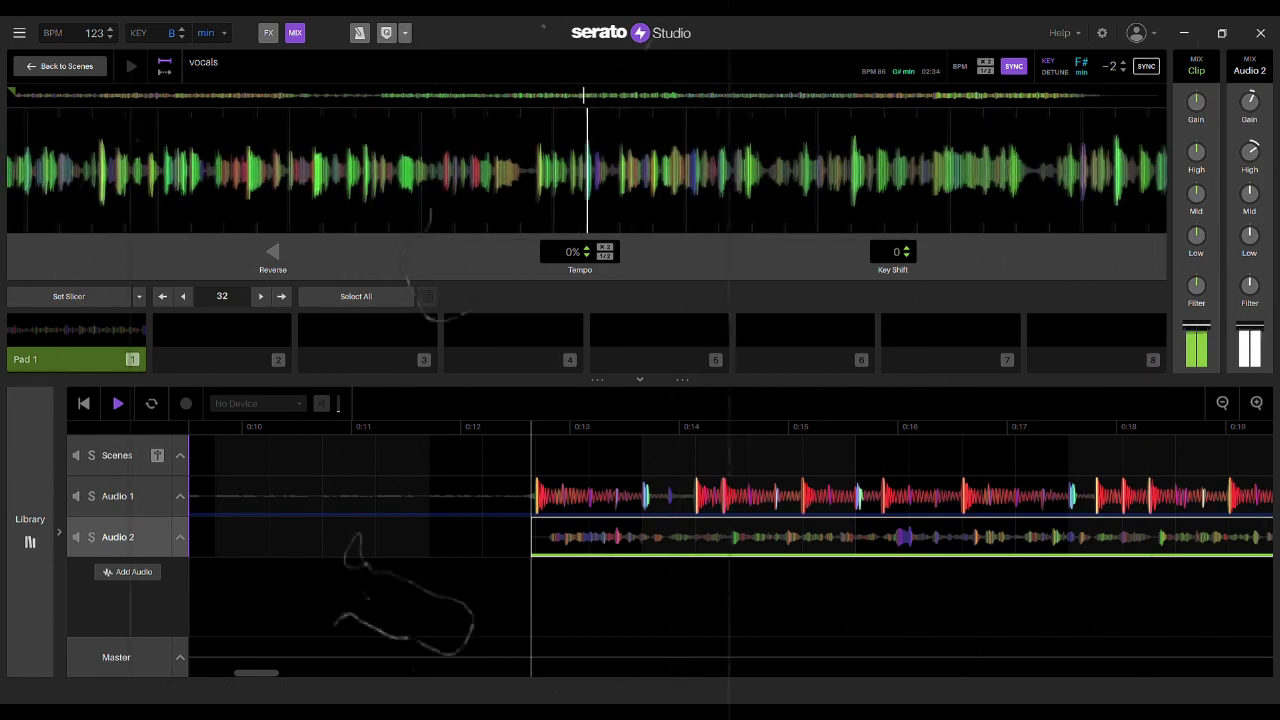
- Lower the project tempo to 105 BPM
left_click(110, 37)
left_click(110, 37)
left_click(110, 37)
left_click(110, 37)
scroll(93, 32, "down", 3)
scroll(93, 32, "down", 15)
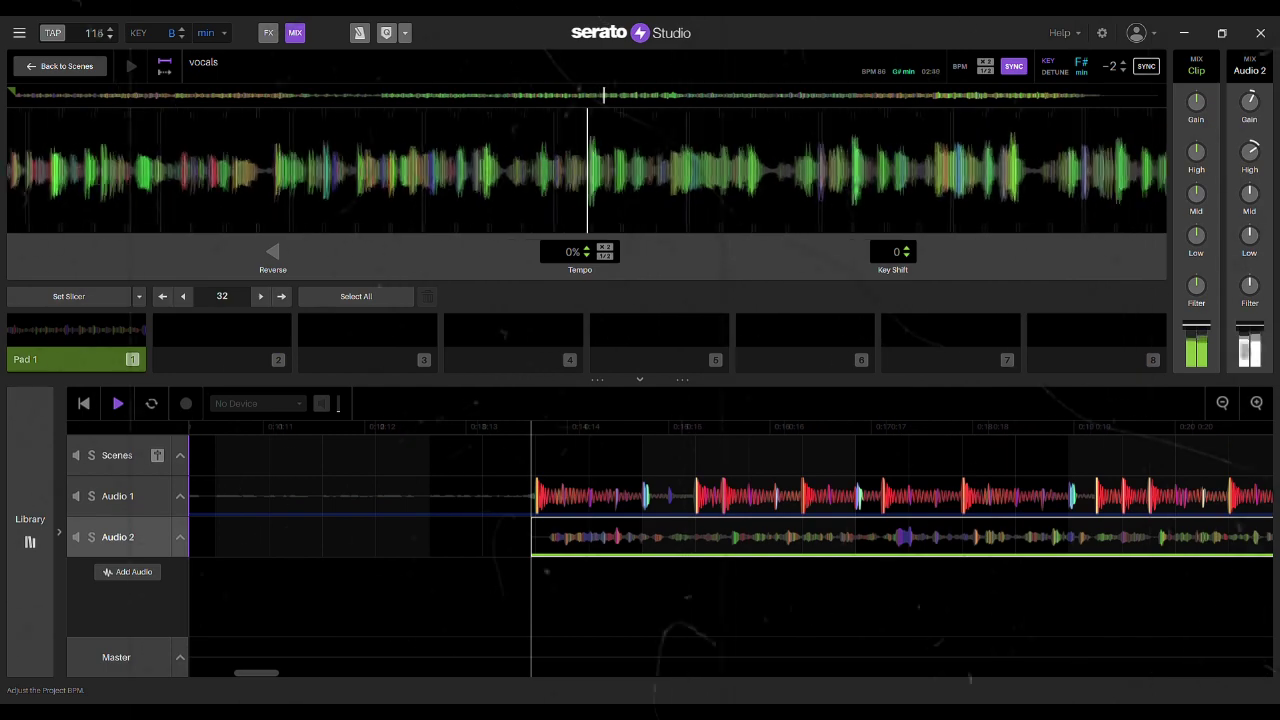
scroll(93, 32, "up", 6)
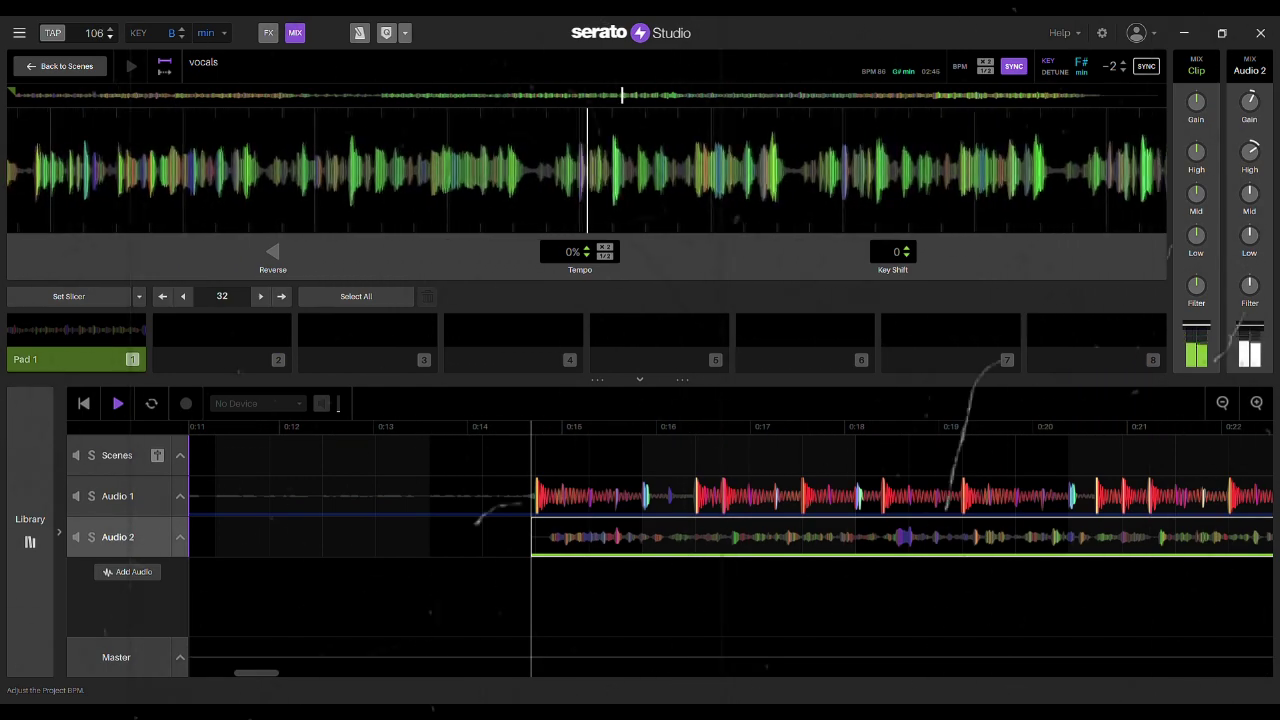
scroll(93, 32, "down", 1)
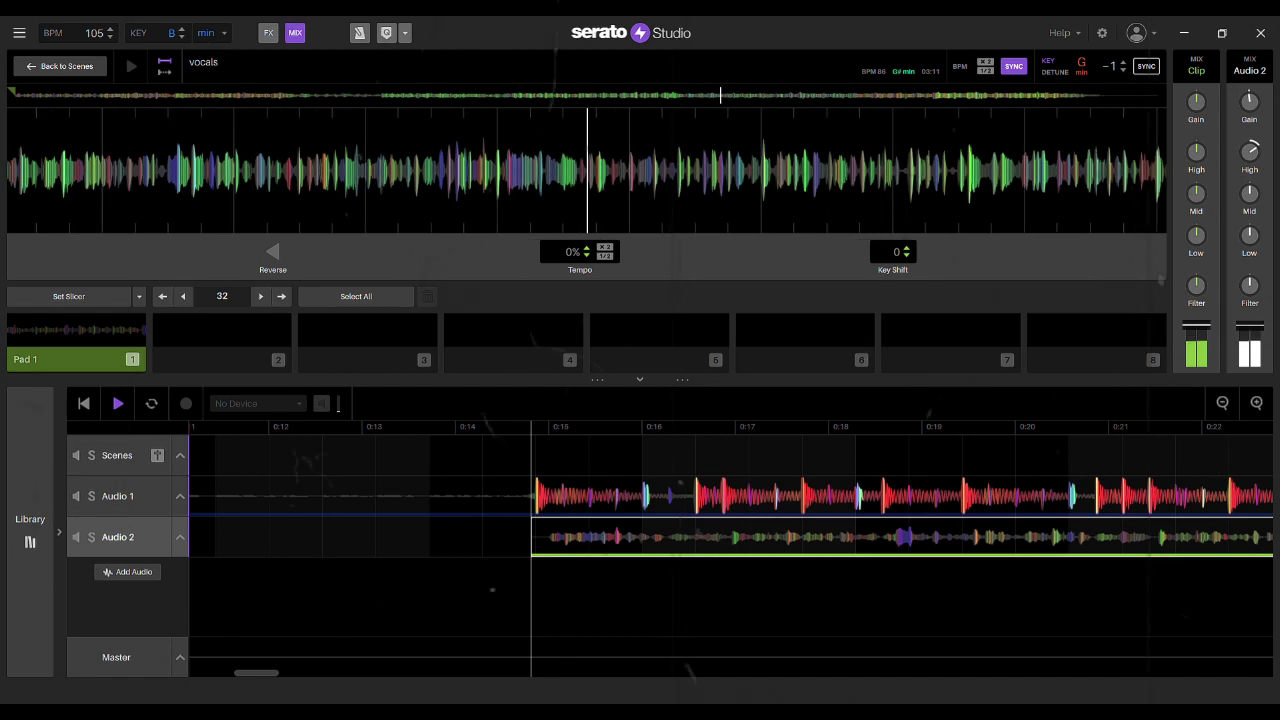
- Reduce the high EQ and gain of the Audio 2 track
mouse_move(1249, 153)
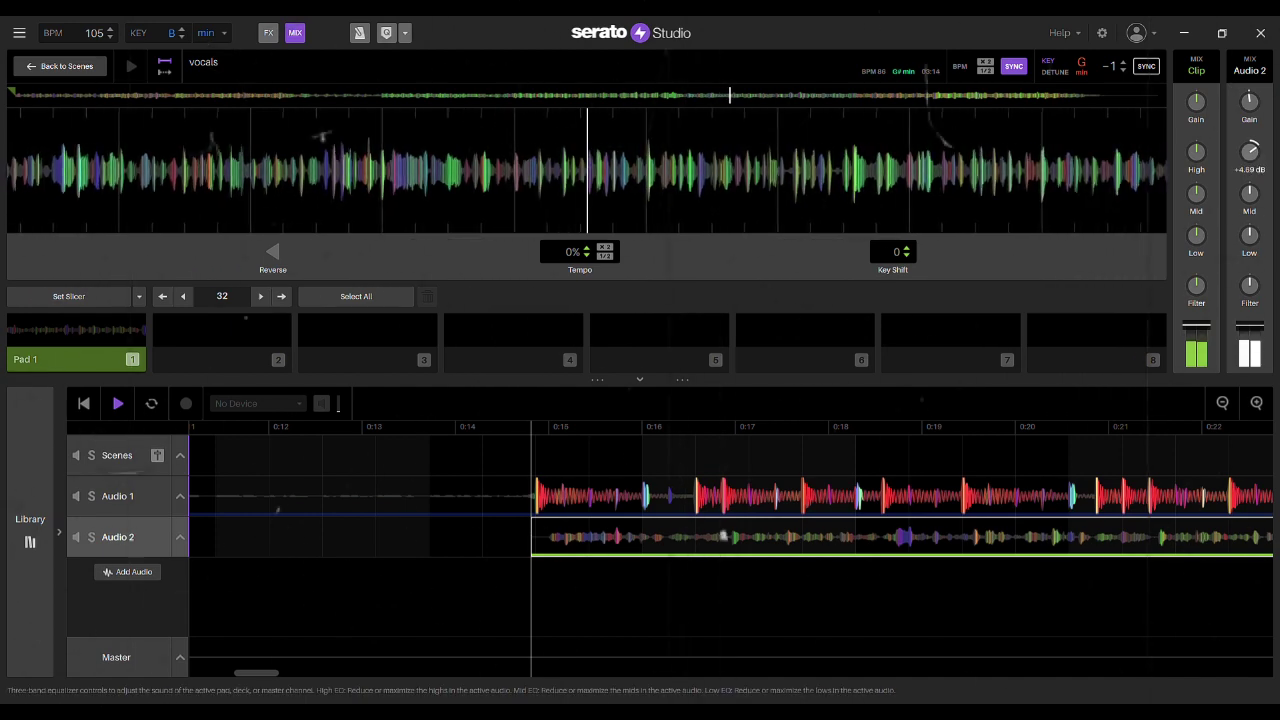
mouse_move(1249, 102)
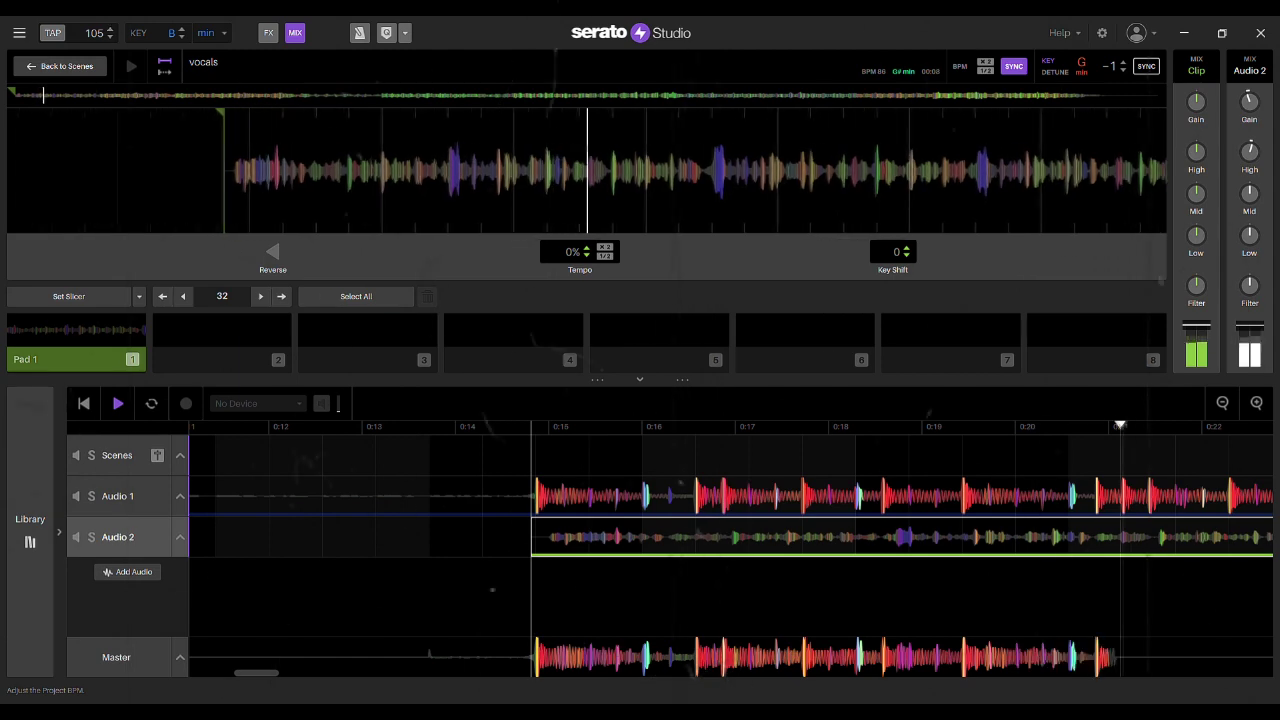
- Lower the project tempo to 97 BPM
left_click(110, 37)
left_click(110, 37)
left_click(110, 37)
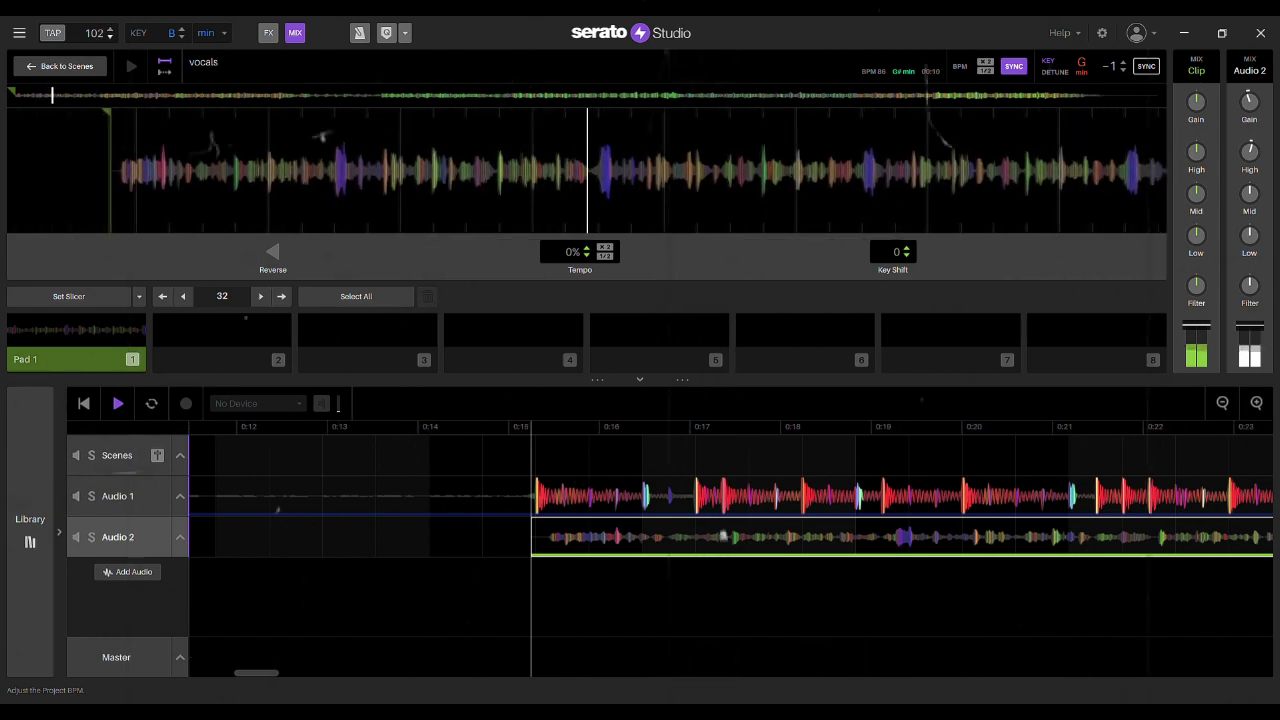
scroll(94, 33, "down", 3)
scroll(94, 33, "down", 1)
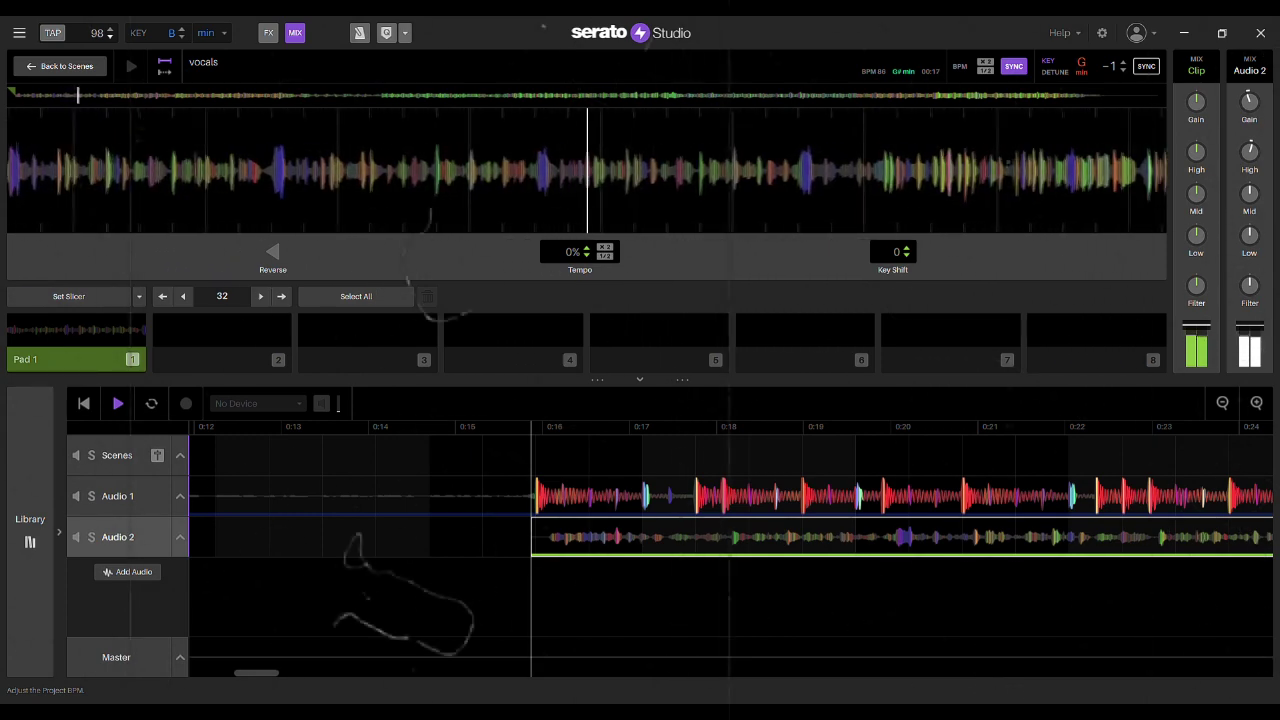
scroll(94, 33, "down", 1)
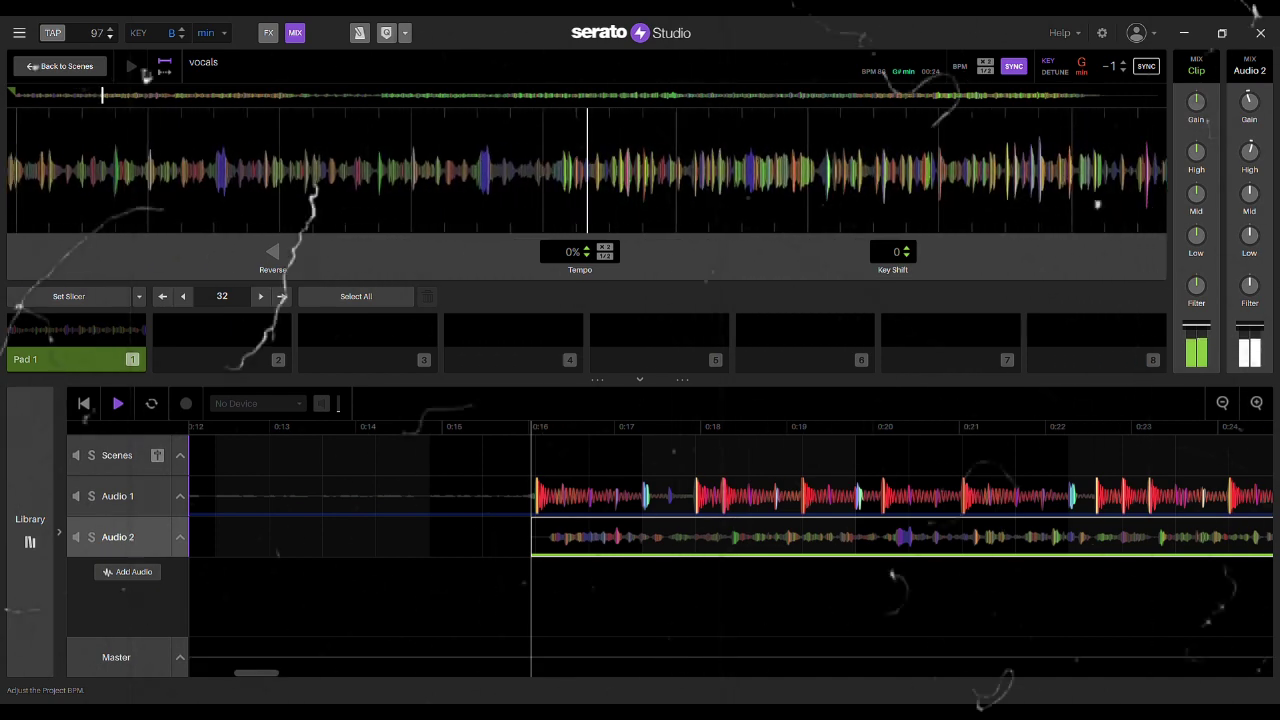
left_click(110, 37)
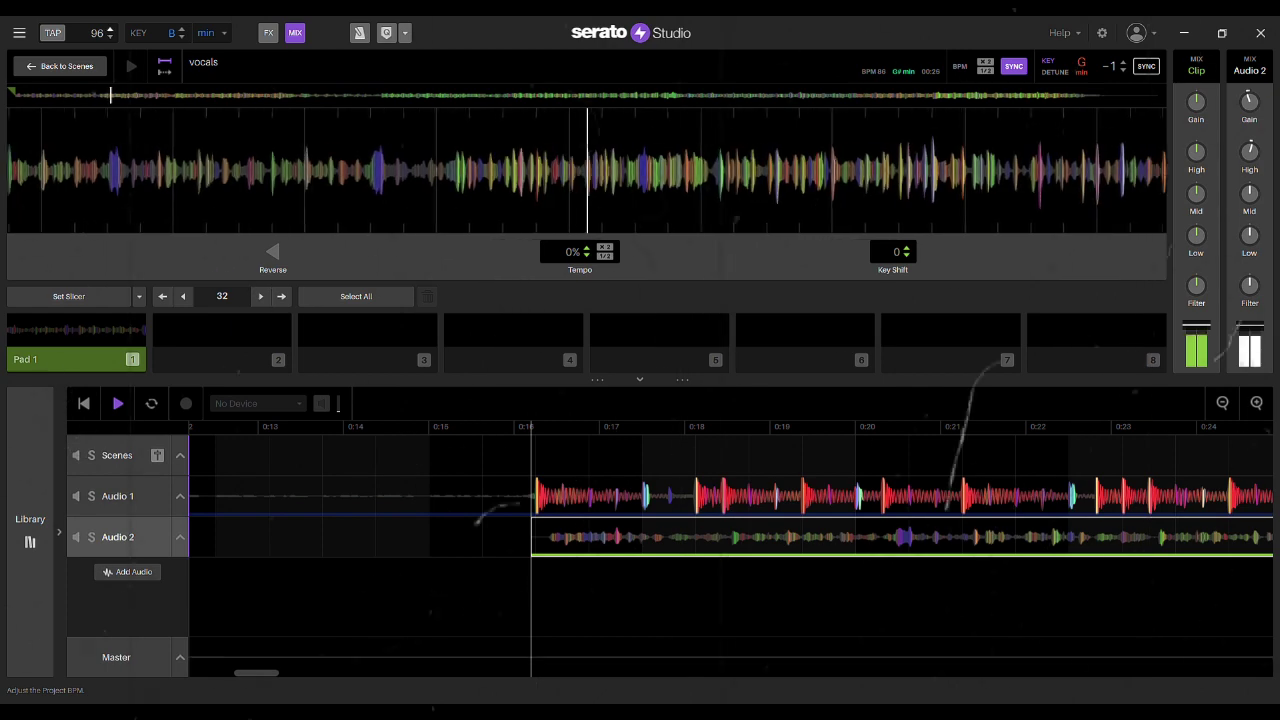
scroll(94, 33, "up", 1)
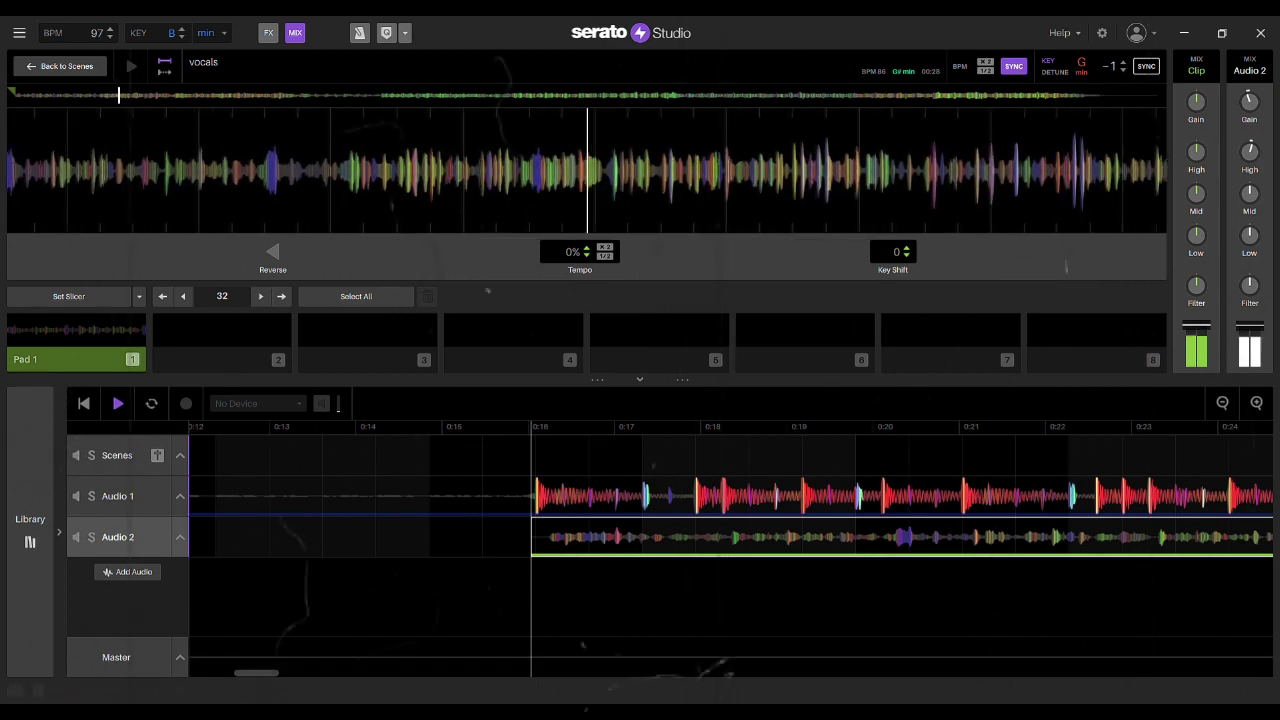
- Set the vocals clip's key offset to 0 (G# minor) and the project tempo to 118 BPM
left_click(1123, 62)
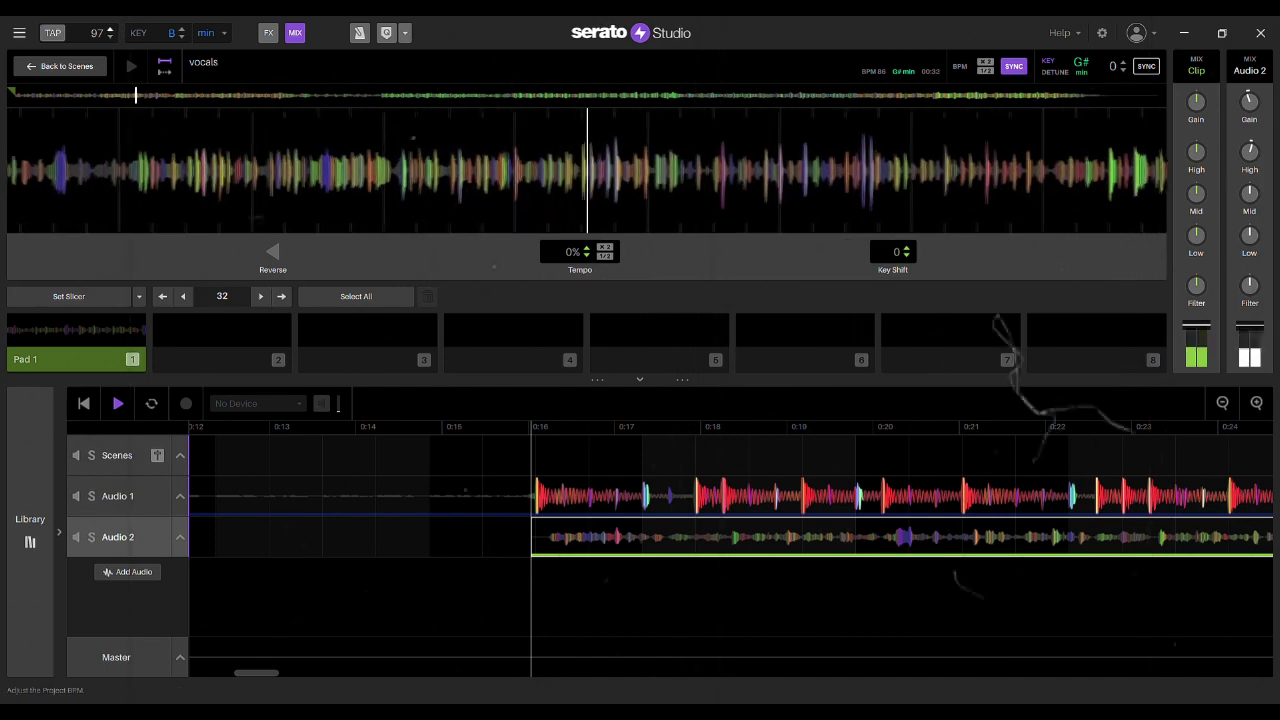
scroll(97, 33, "up", 2)
scroll(97, 33, "up", 1)
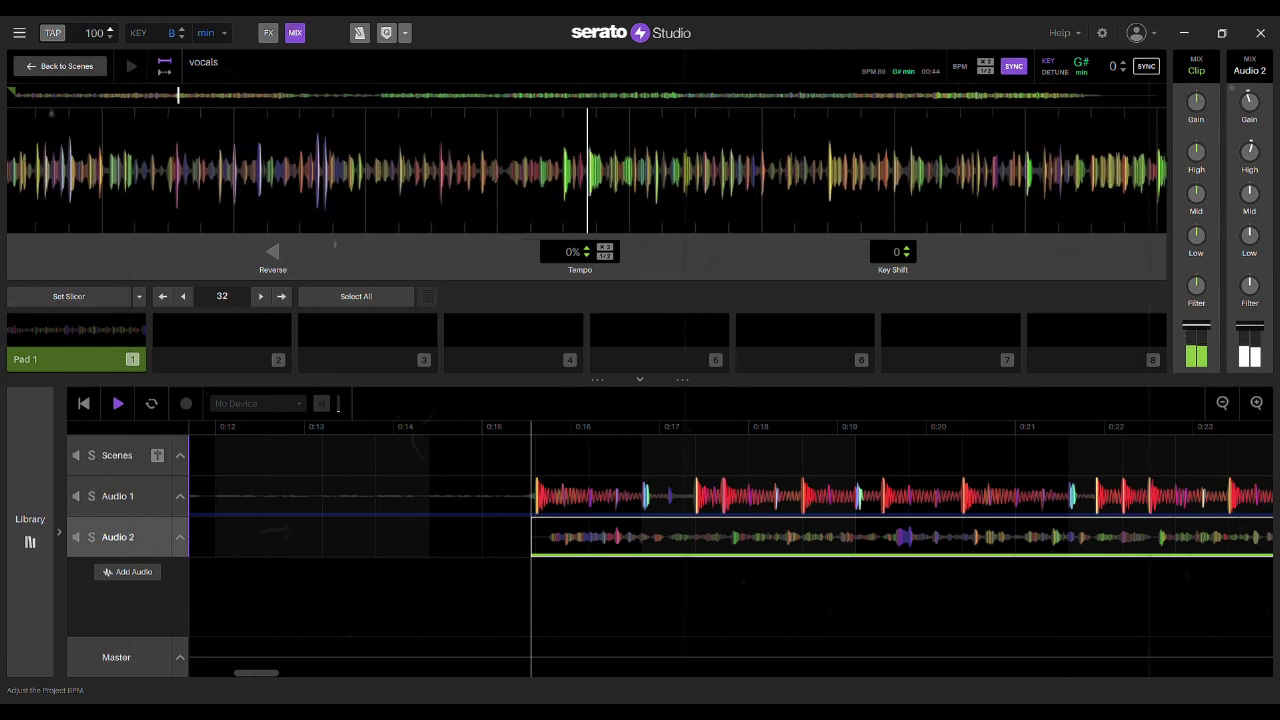
scroll(97, 33, "up", 4)
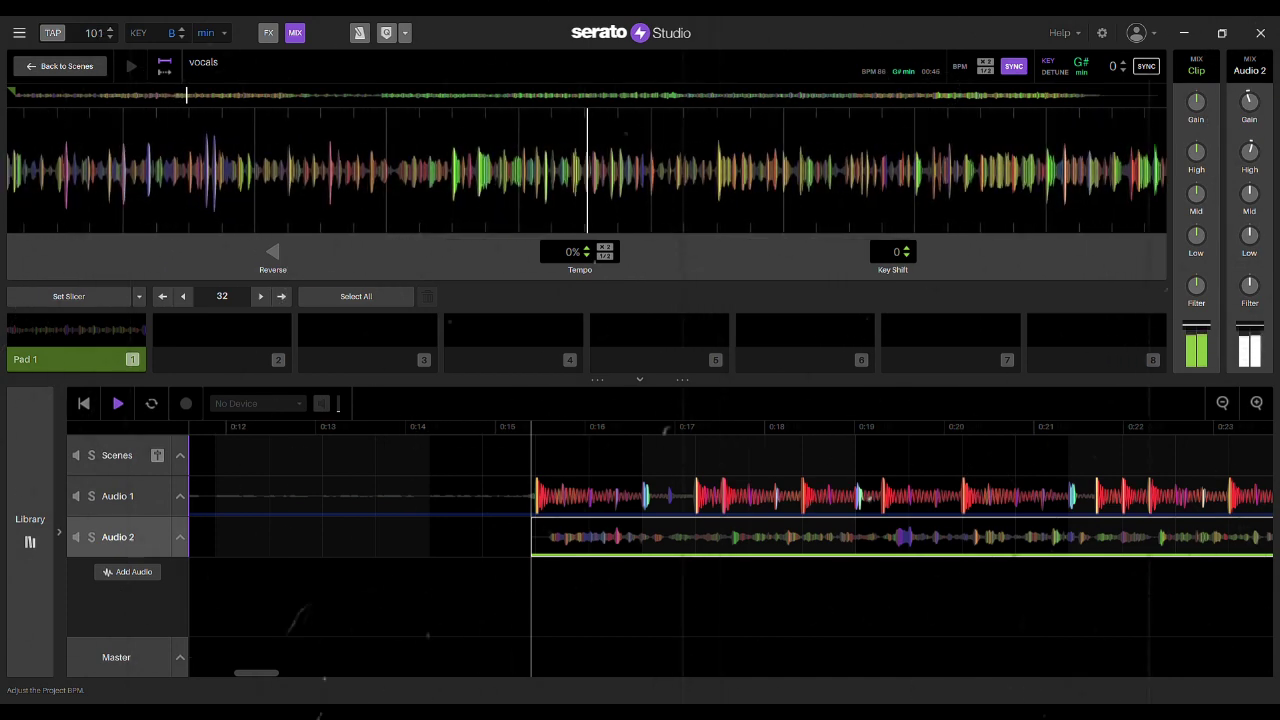
scroll(97, 33, "up", 8)
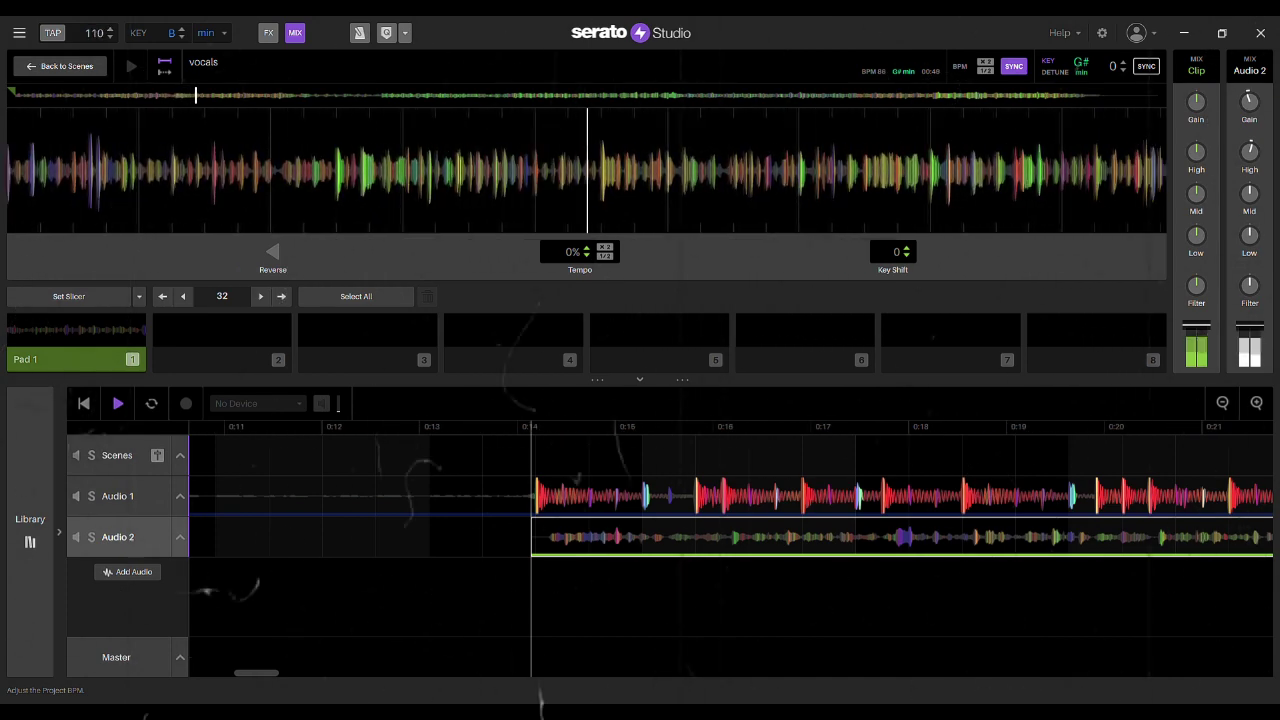
scroll(97, 33, "up", 8)
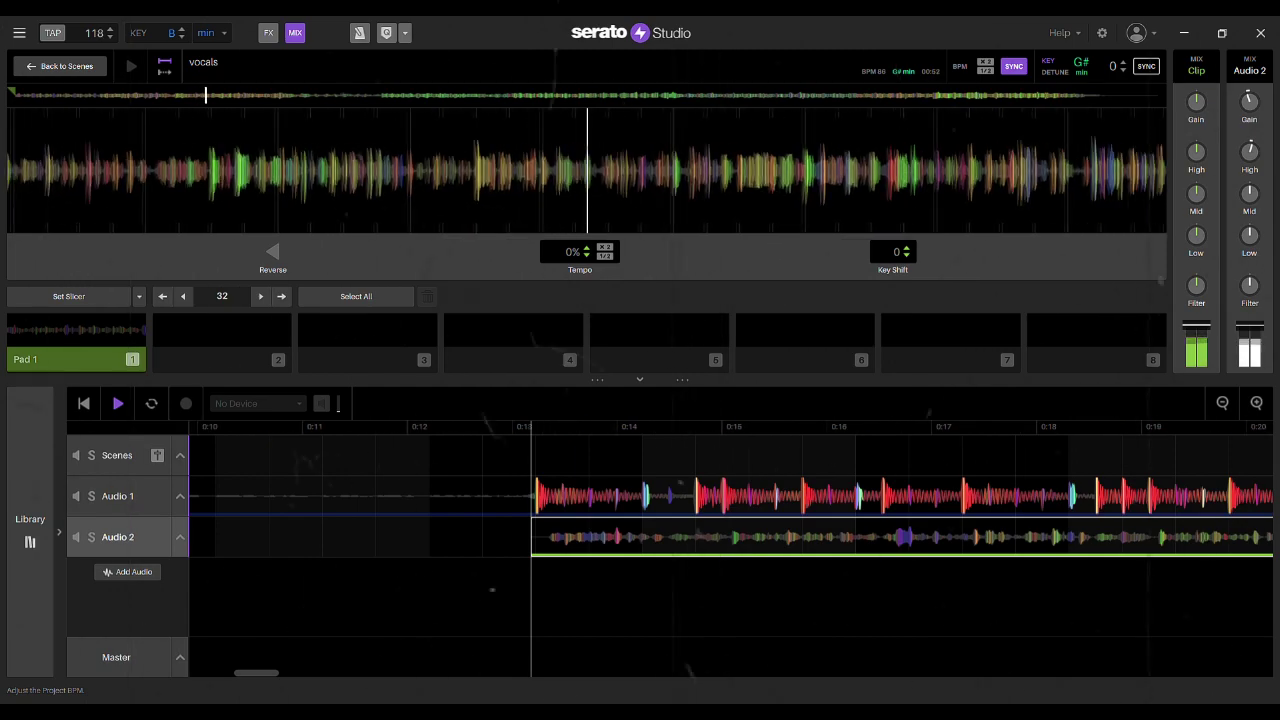
- Try raising the project tempo gradually past 192 BPM while the mashup plays
scroll(97, 33, "up", 7)
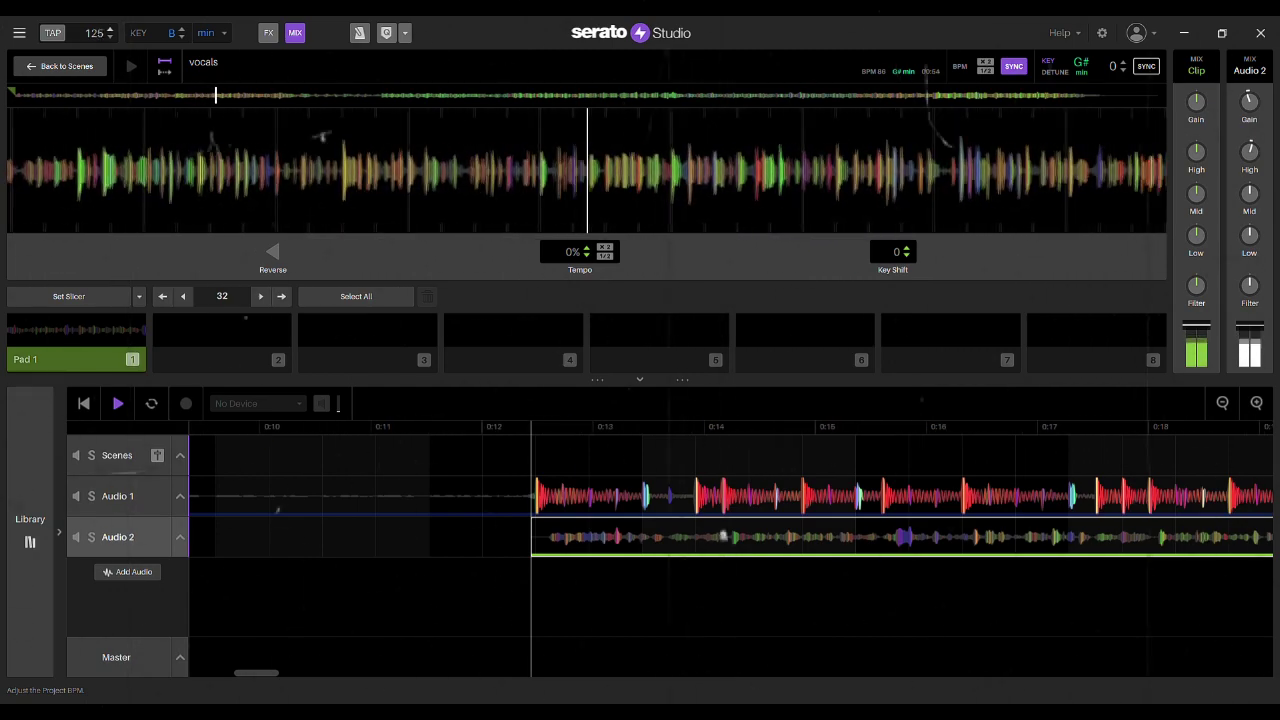
scroll(97, 33, "up", 6)
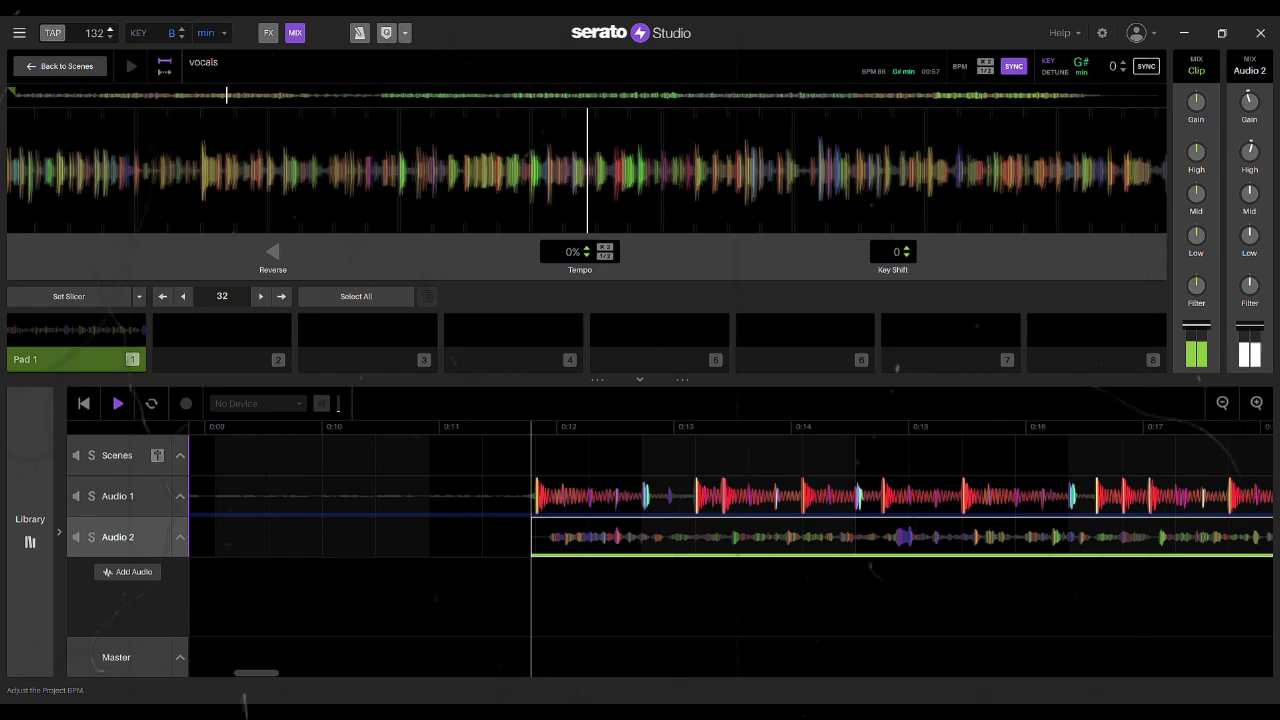
scroll(97, 33, "up", 1)
scroll(97, 33, "up", 3)
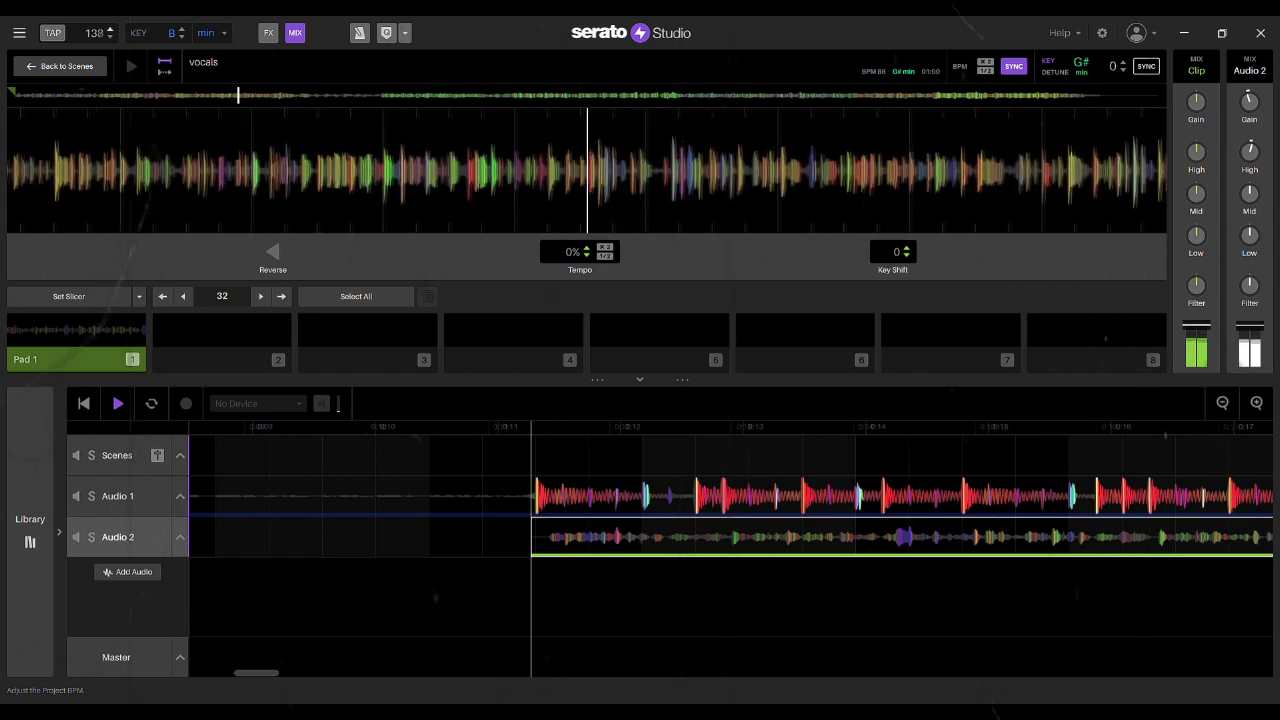
scroll(97, 33, "up", 4)
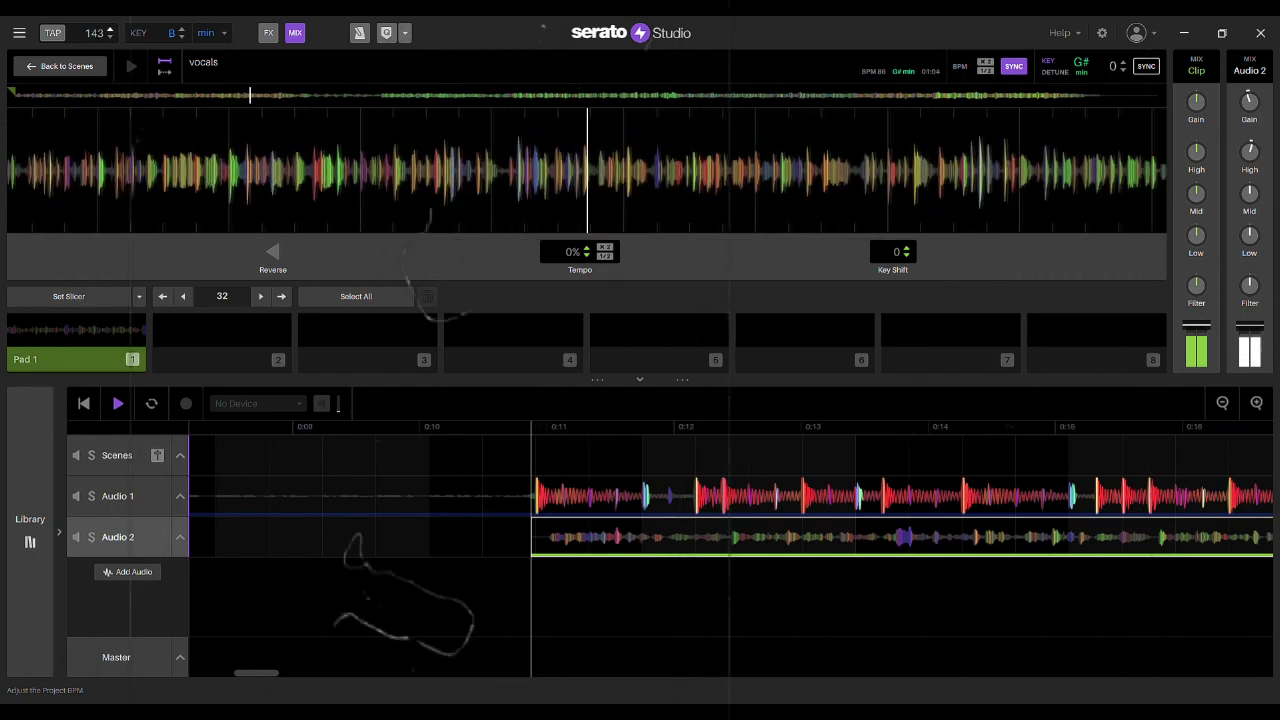
scroll(97, 33, "up", 7)
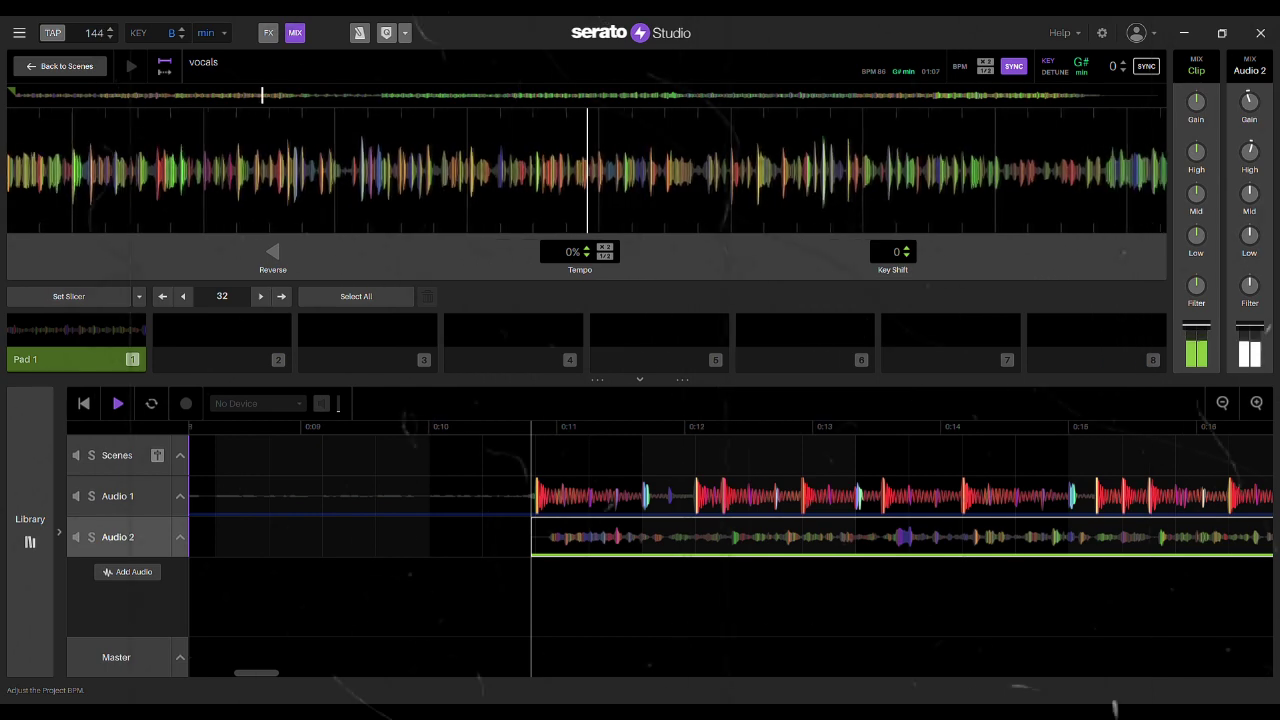
scroll(97, 33, "up", 8)
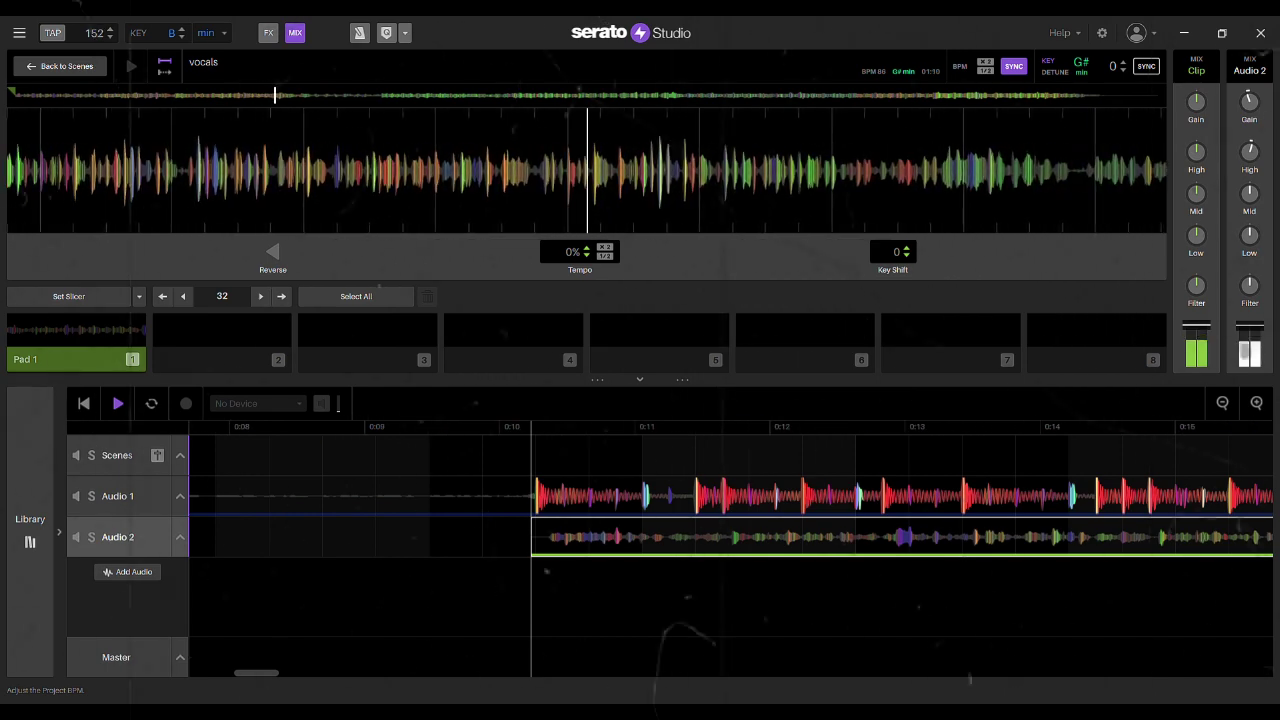
scroll(97, 33, "up", 4)
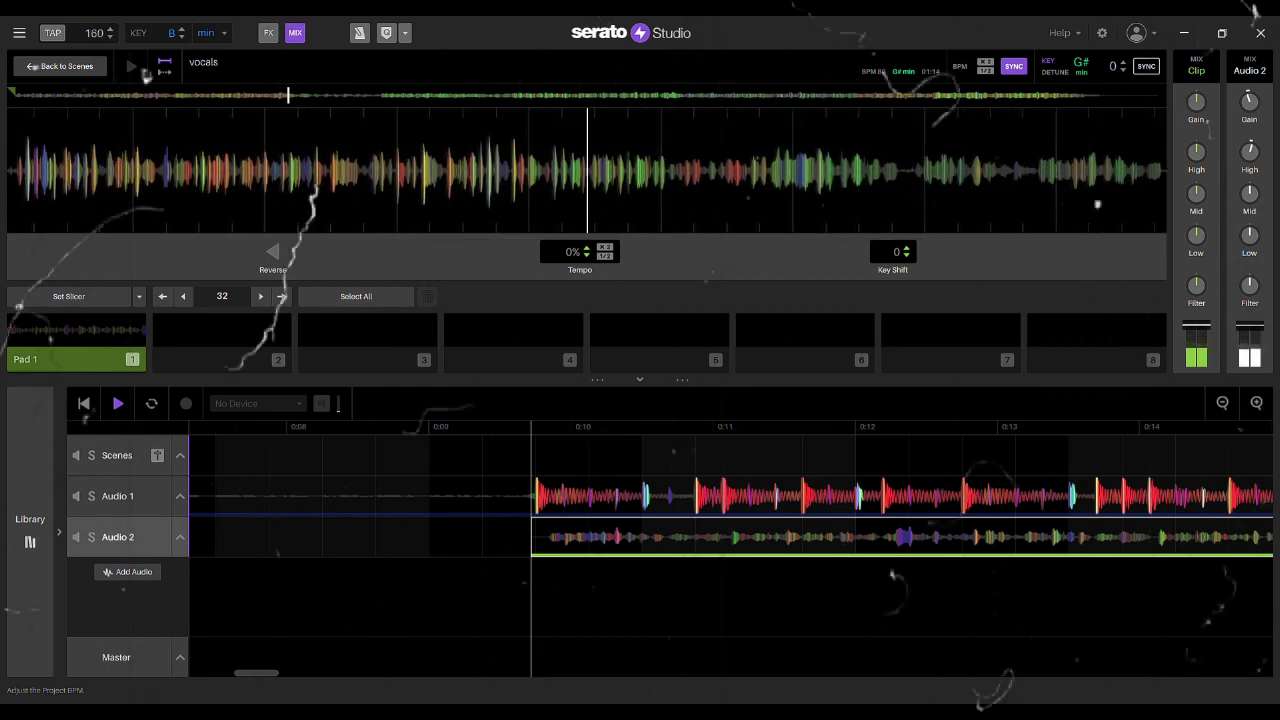
scroll(97, 33, "up", 4)
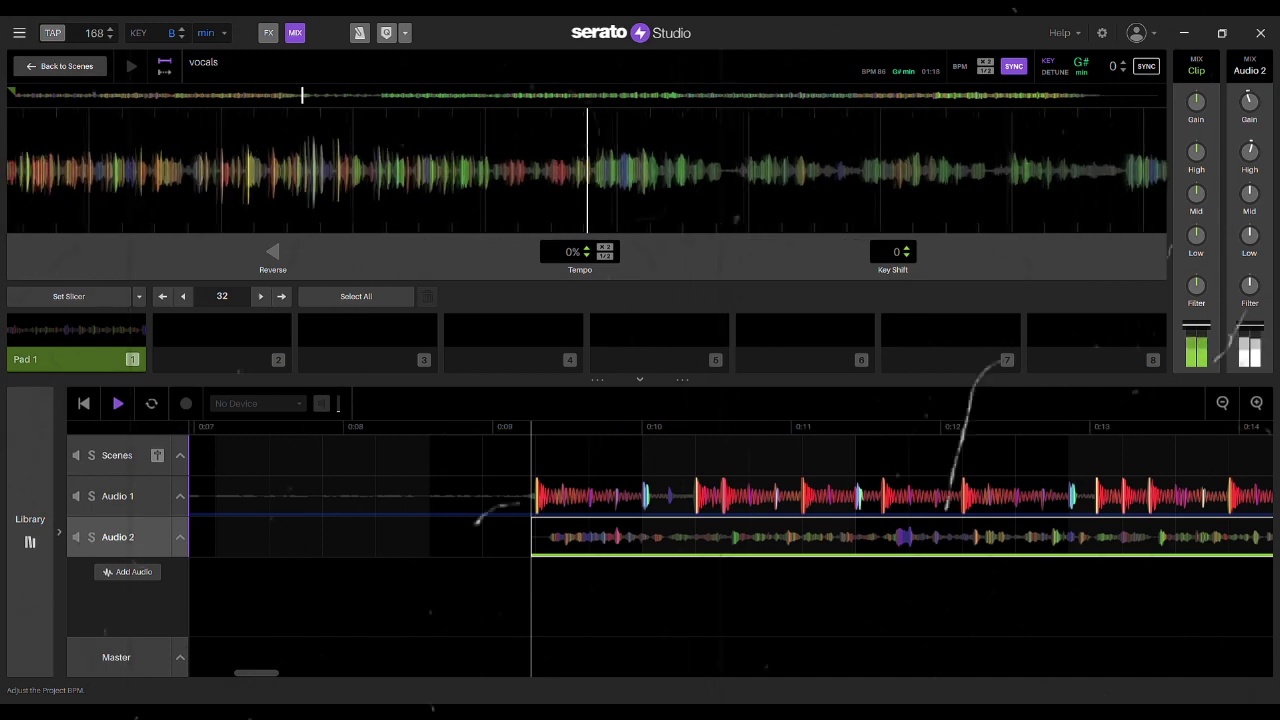
scroll(97, 33, "up", 9)
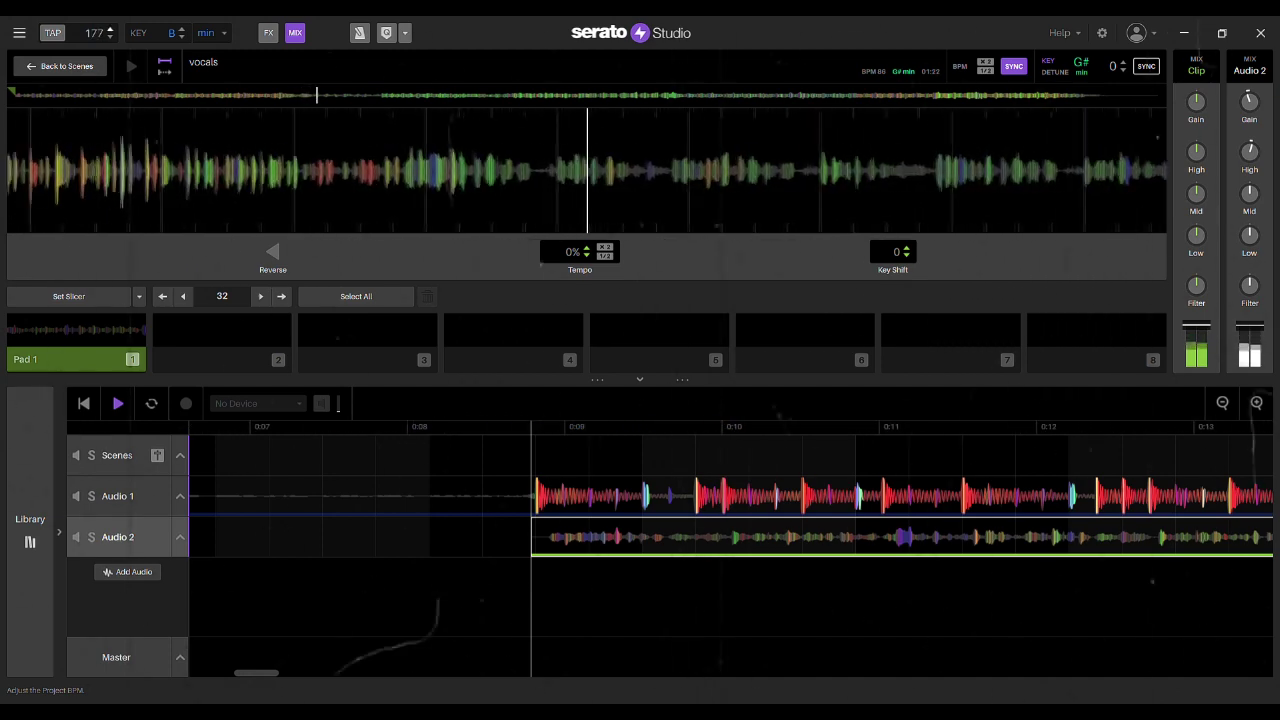
scroll(97, 33, "up", 6)
scroll(97, 33, "up", 7)
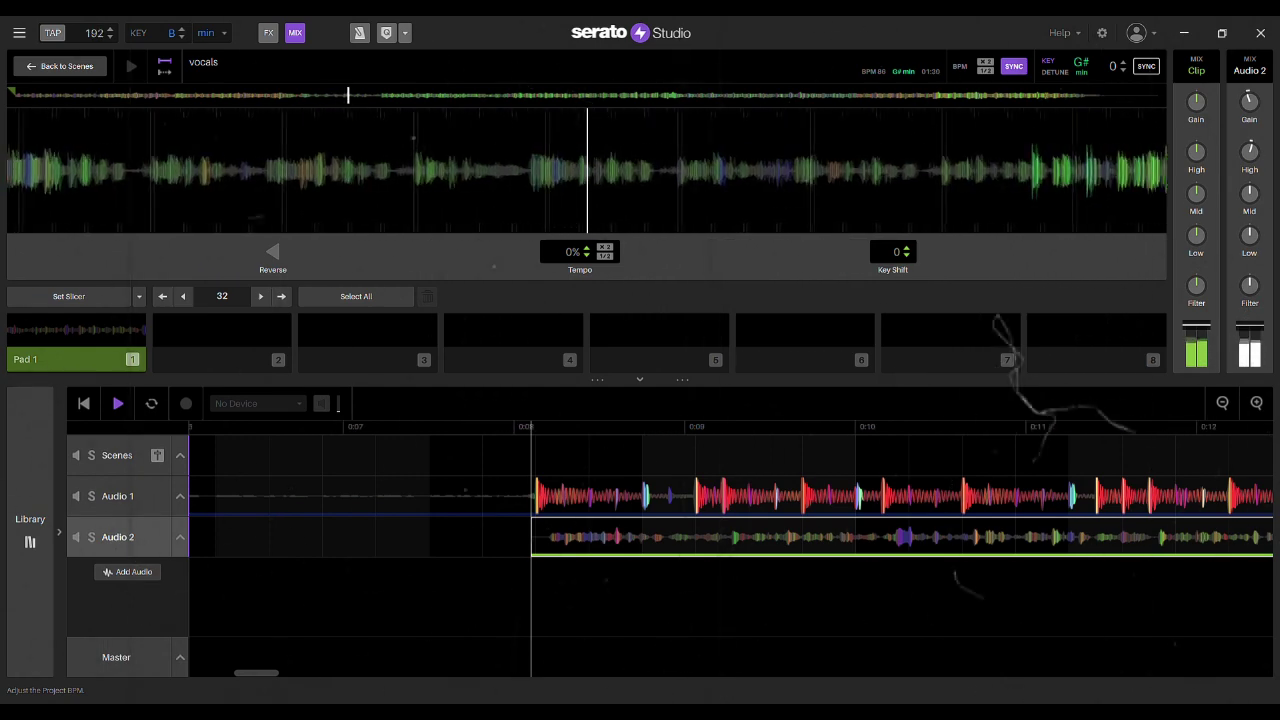
scroll(97, 33, "up", 4)
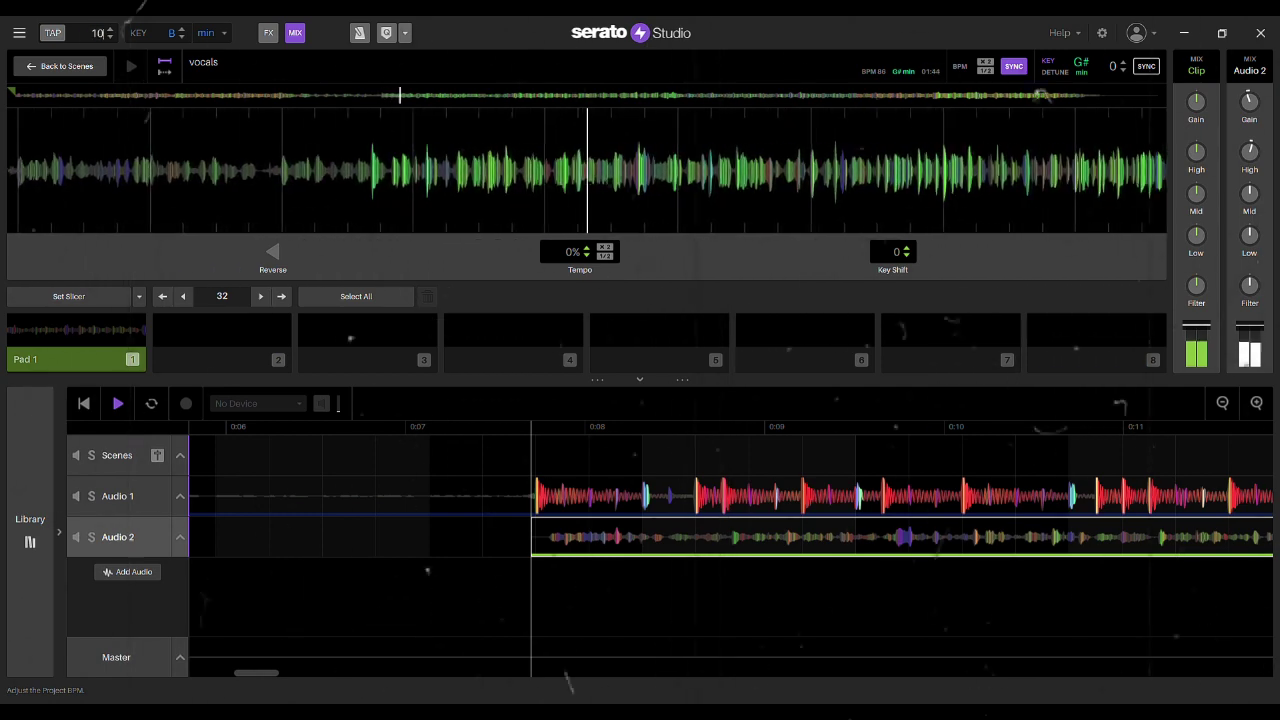
- Set the project tempo to 100 BPM and add the Can_t_Give_It_Up_Acapella_ file as a new Audio 3 track
key("Return")
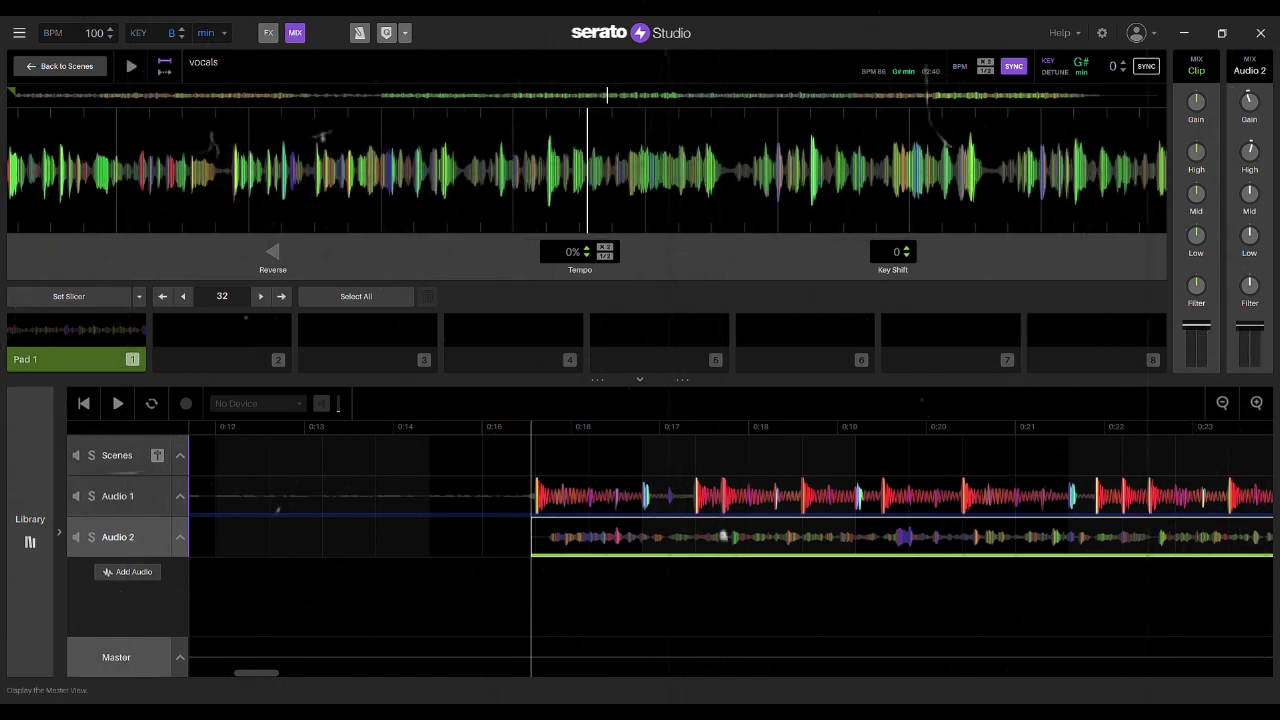
left_click(128, 571)
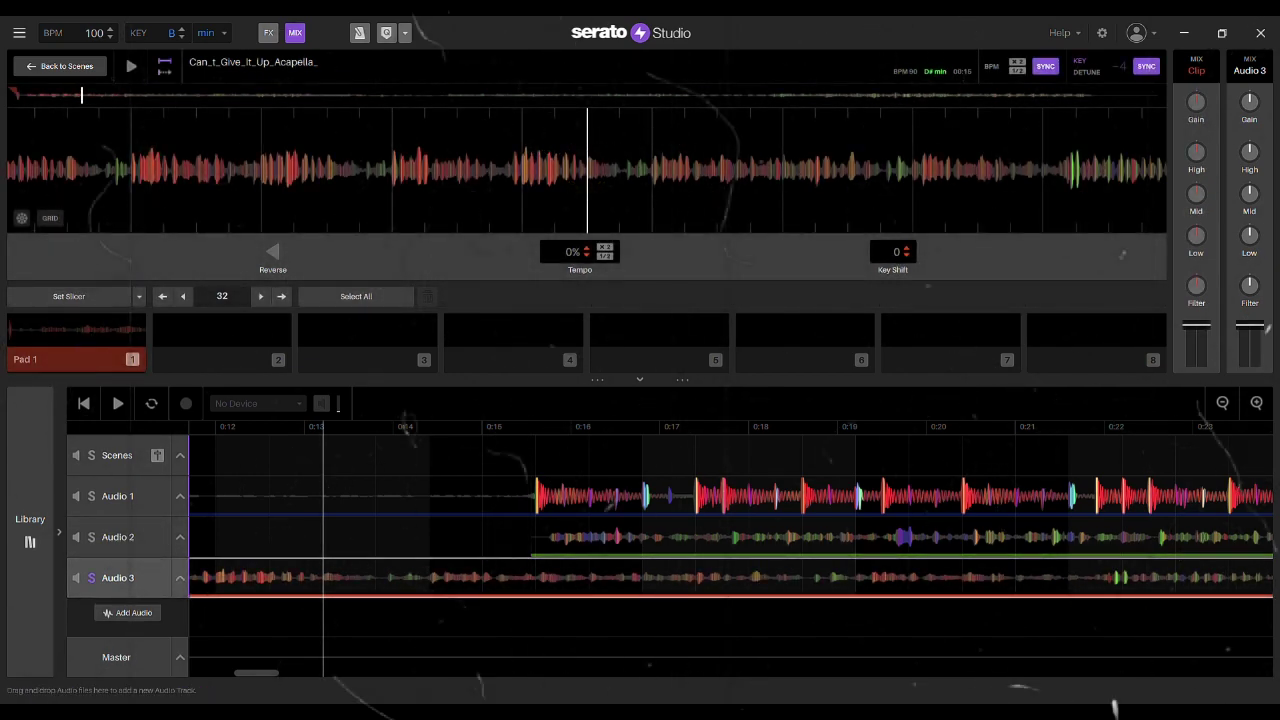
- Play the soloed acapella and trim the start of its Audio 3 clip to about 0:22 on the timeline
key("space")
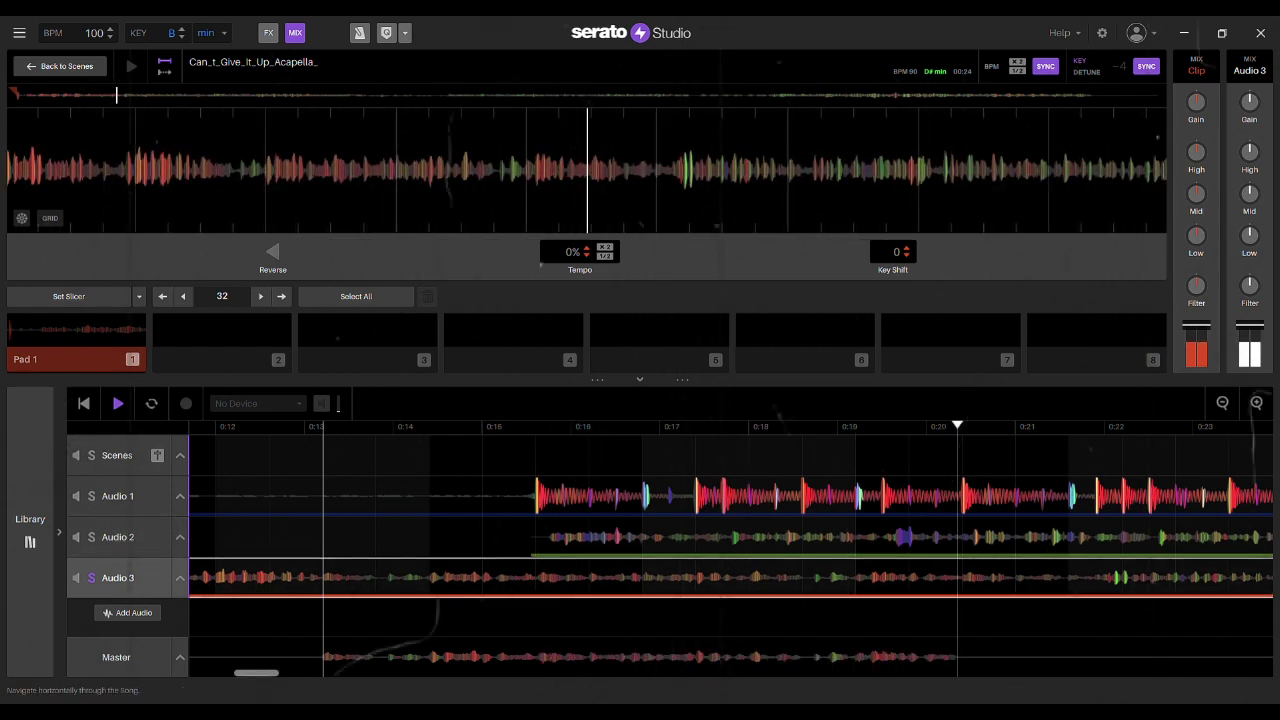
scroll(730, 657, "left", 2)
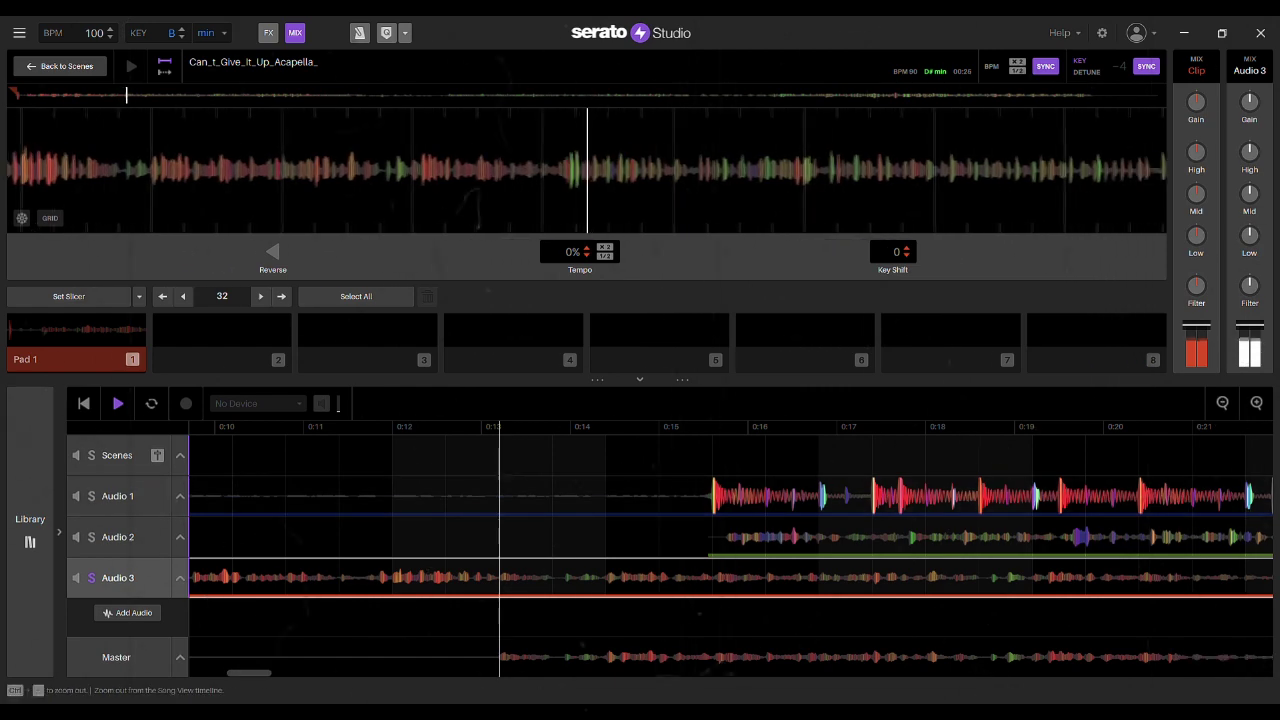
left_click(1222, 403)
left_click(1222, 403)
left_click_drag(192, 578, 669, 578)
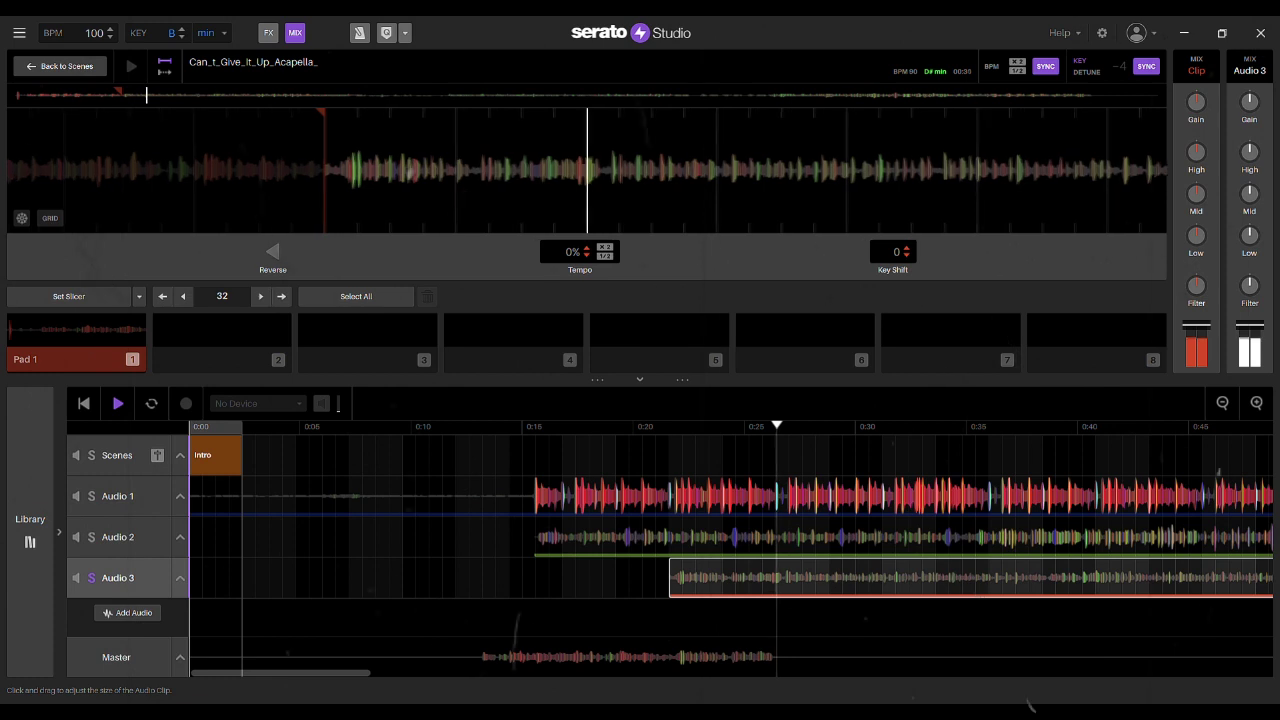
- Mute the Audio 3 and Audio 2 tracks to play the beat on its own from about 0:19
left_click(603, 427)
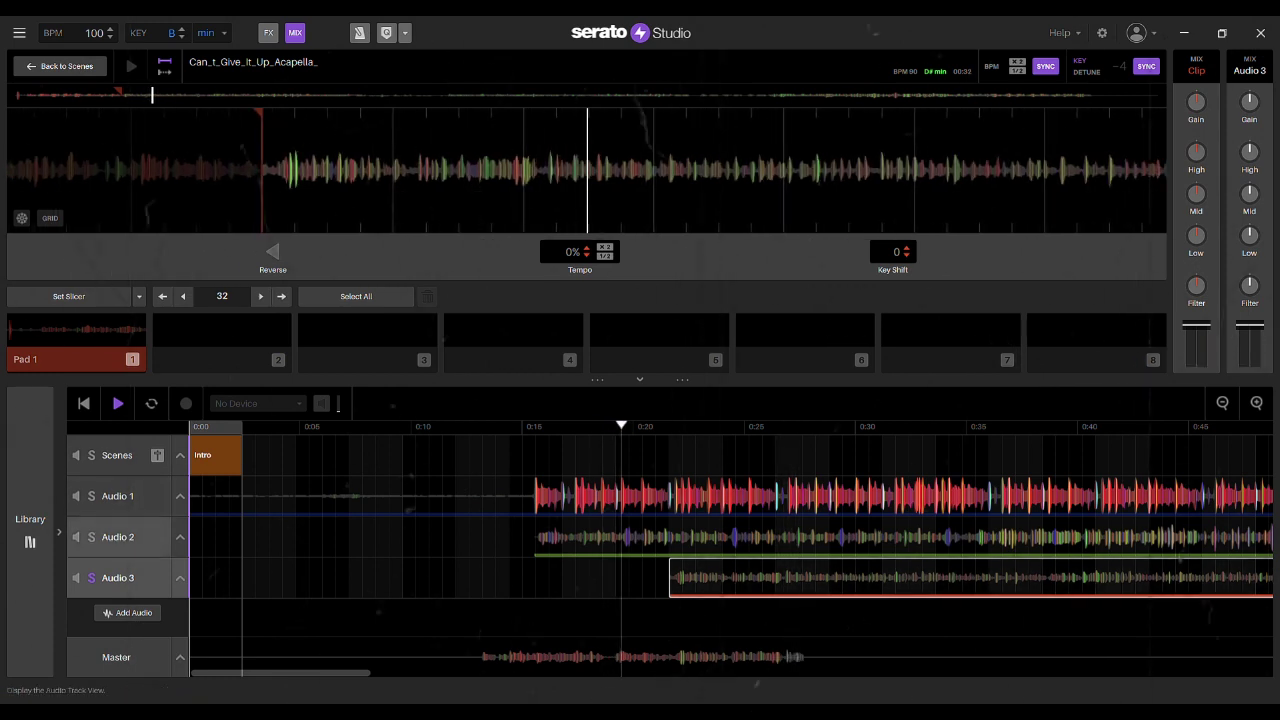
left_click(75, 578)
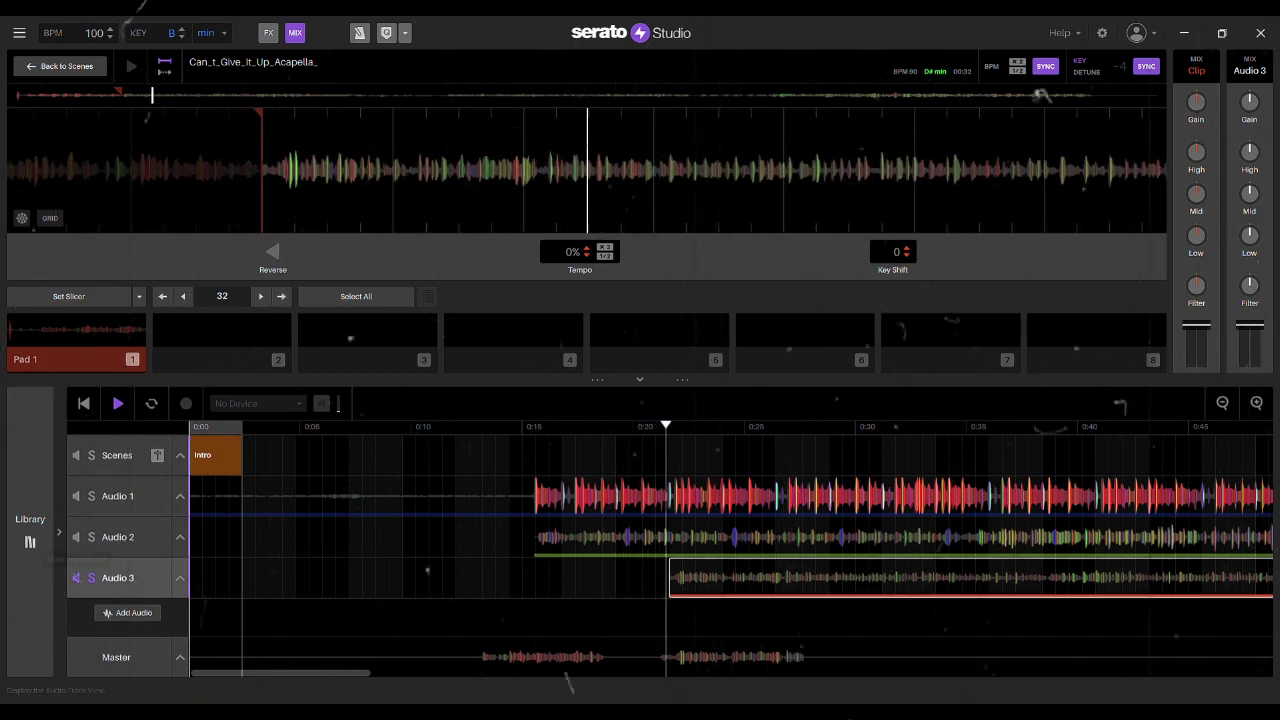
left_click(75, 537)
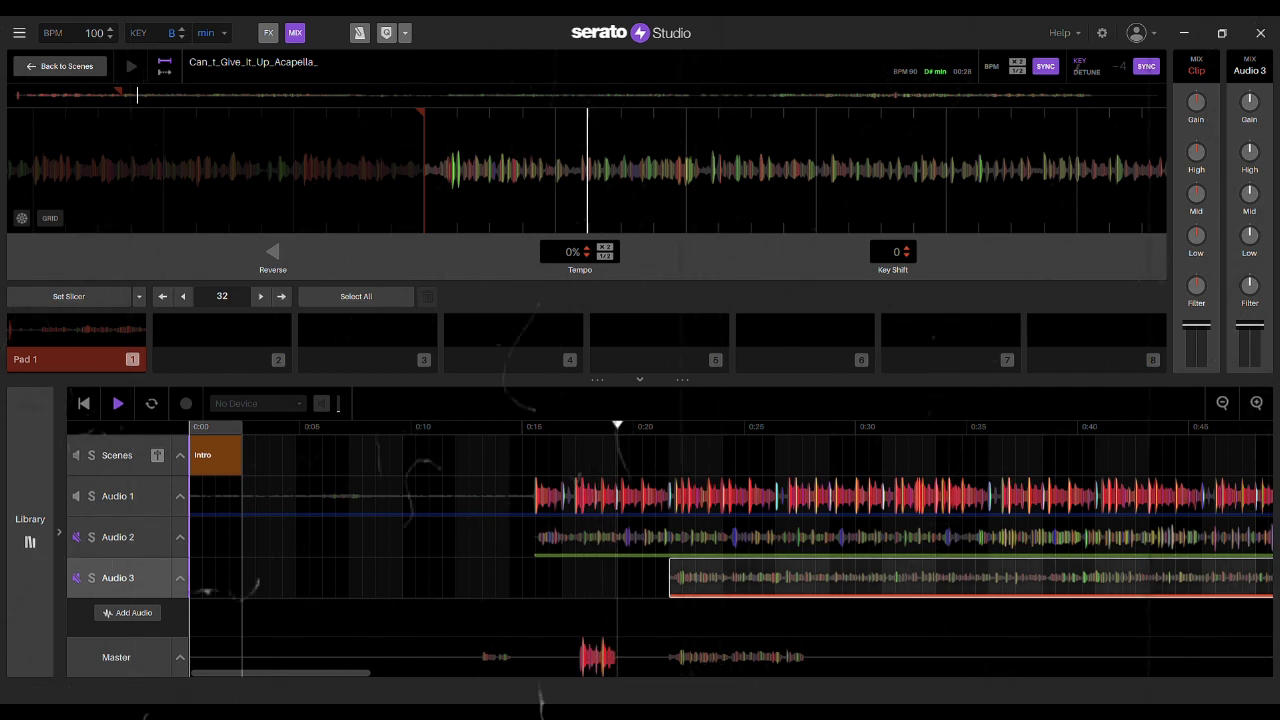
- Move the acapella clip on Audio 3 along the timeline so it starts at about 0:35
left_click(508, 657)
left_click_drag(740, 578, 887, 579)
left_click(694, 618)
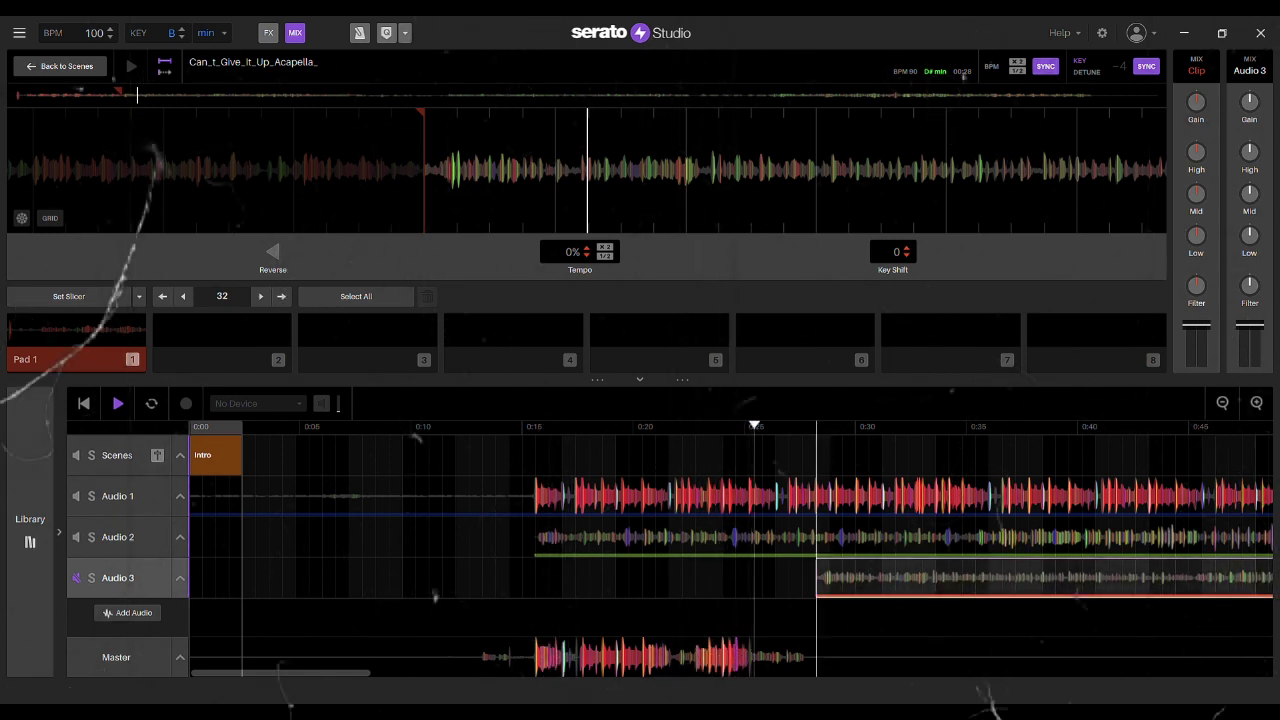
left_click_drag(880, 578, 1004, 571)
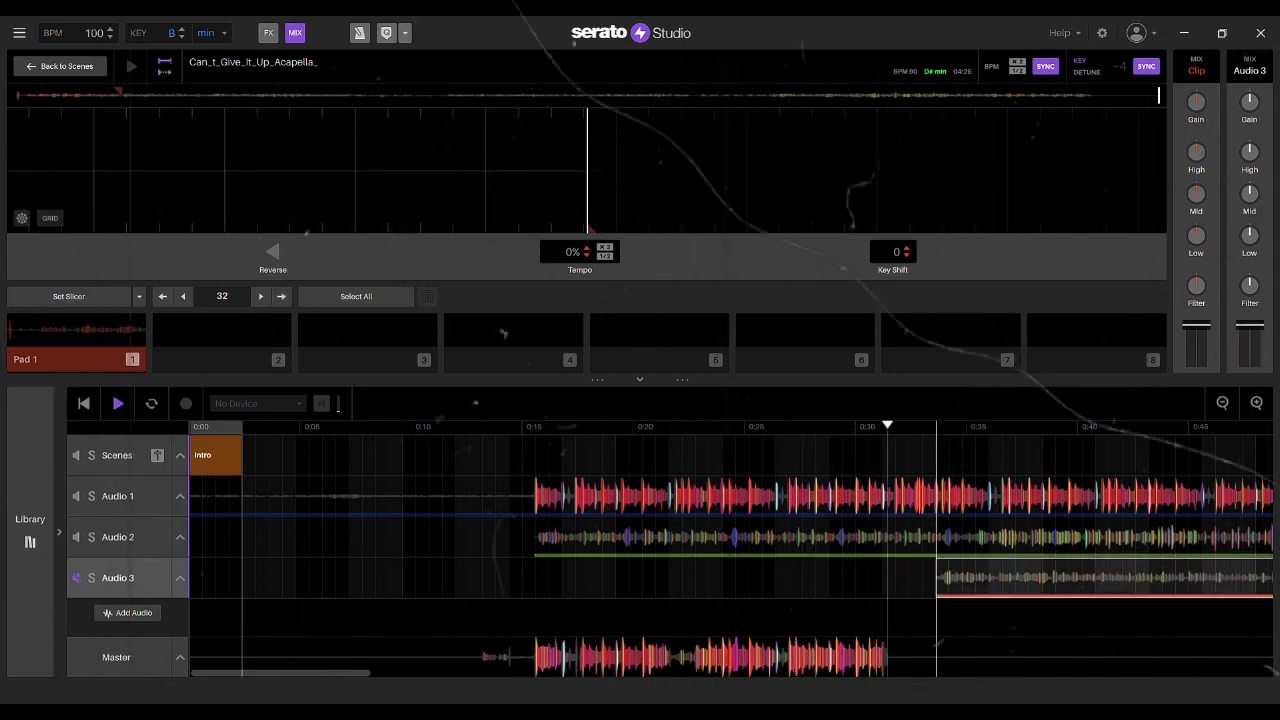
left_click_drag(1004, 575, 1045, 576)
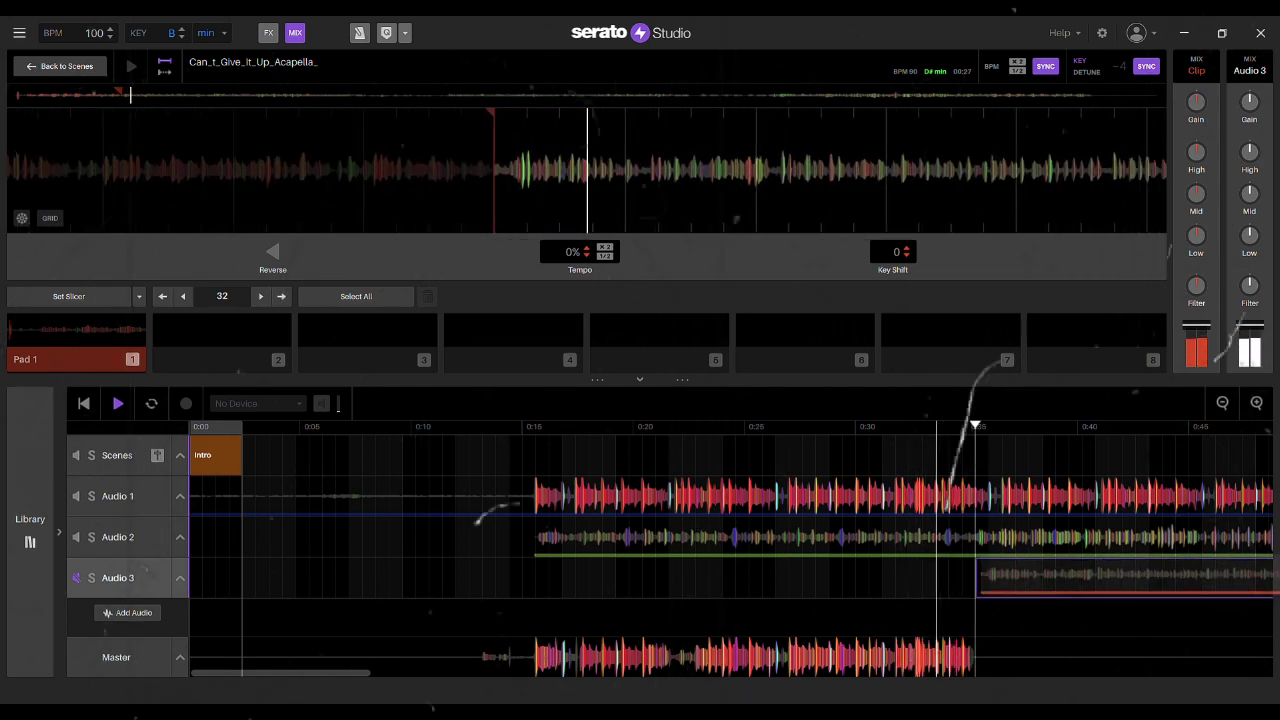
- Nudge the acapella clip's start to line up with the beat and the vocals on Audio 2
key("Left")
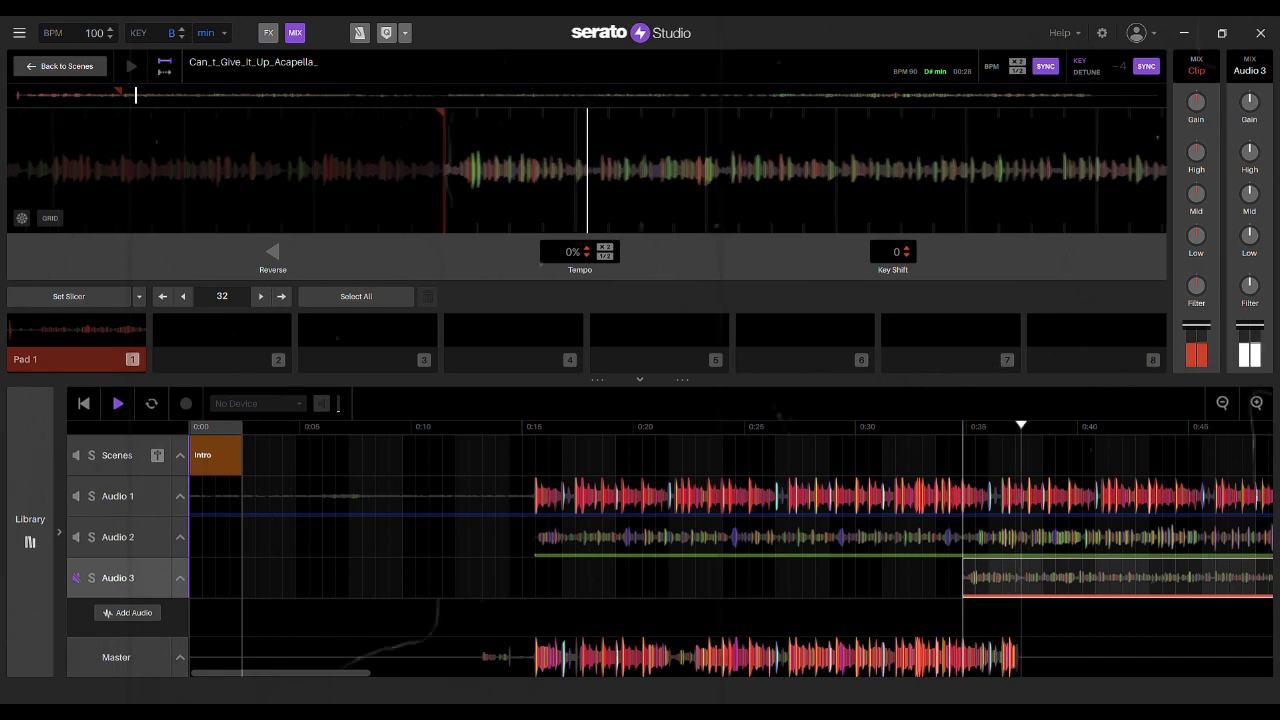
key("Right")
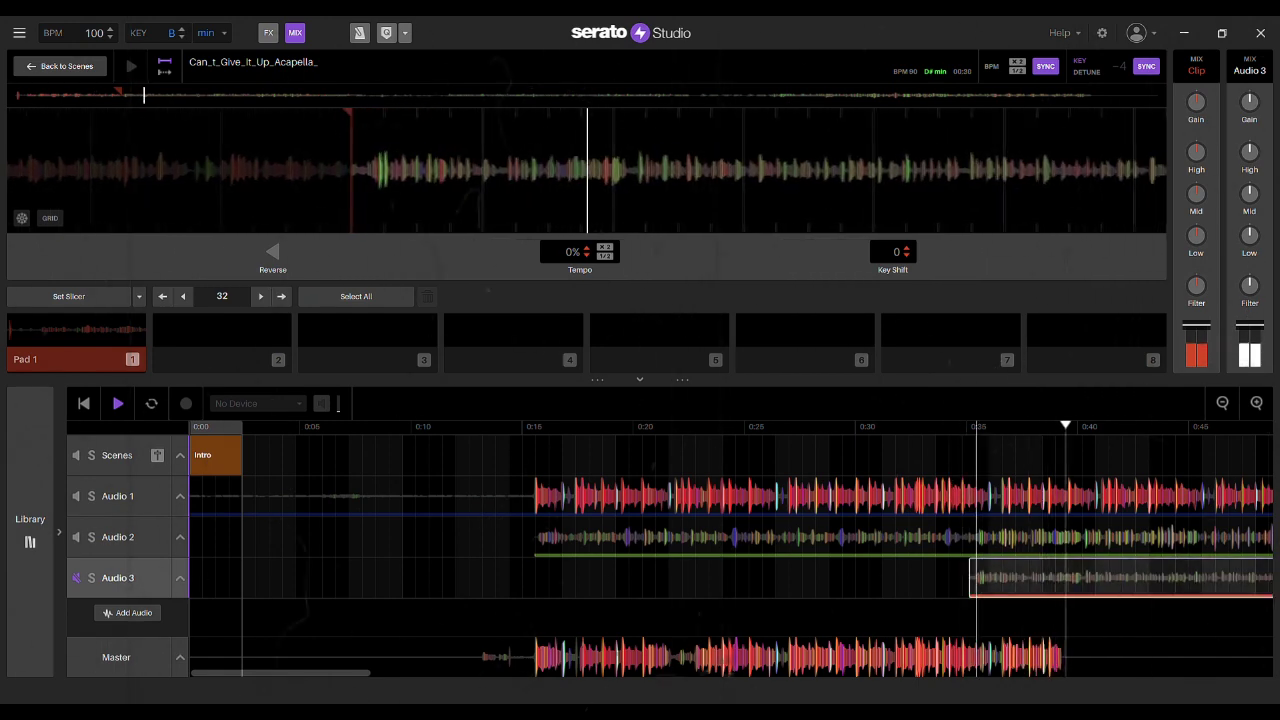
left_click(1256, 403)
left_click(1256, 403)
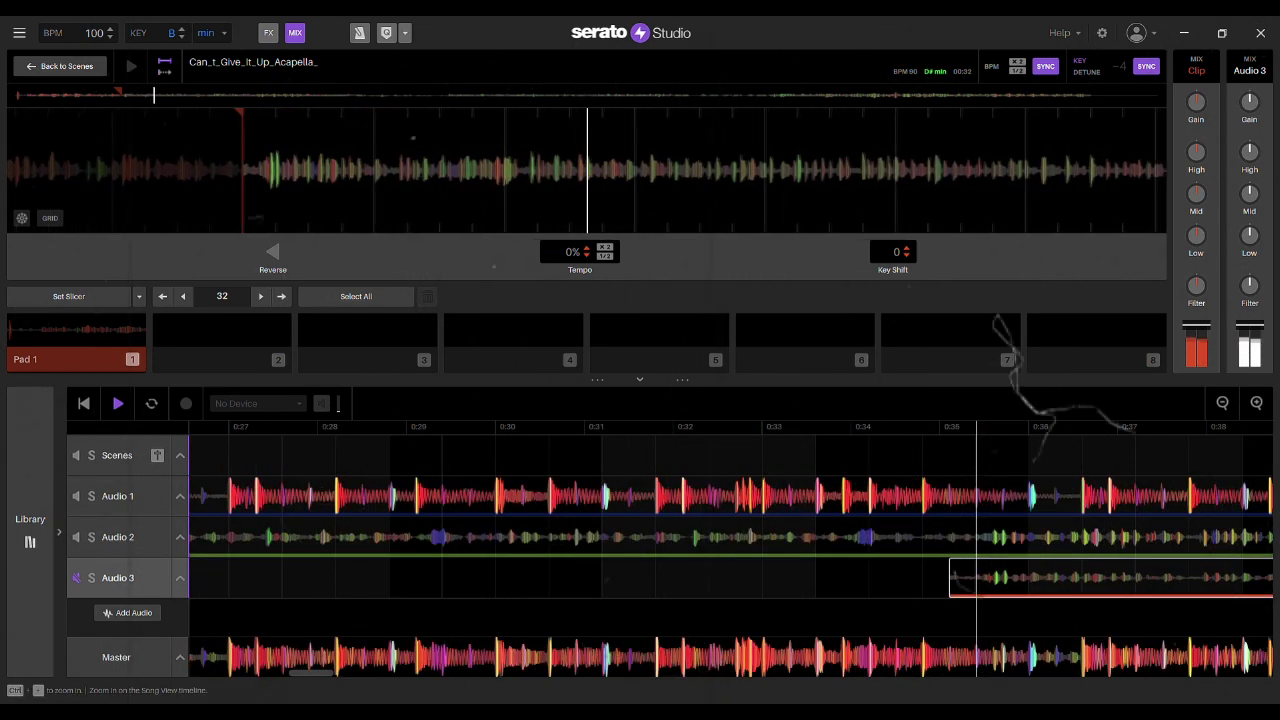
left_click(1256, 403)
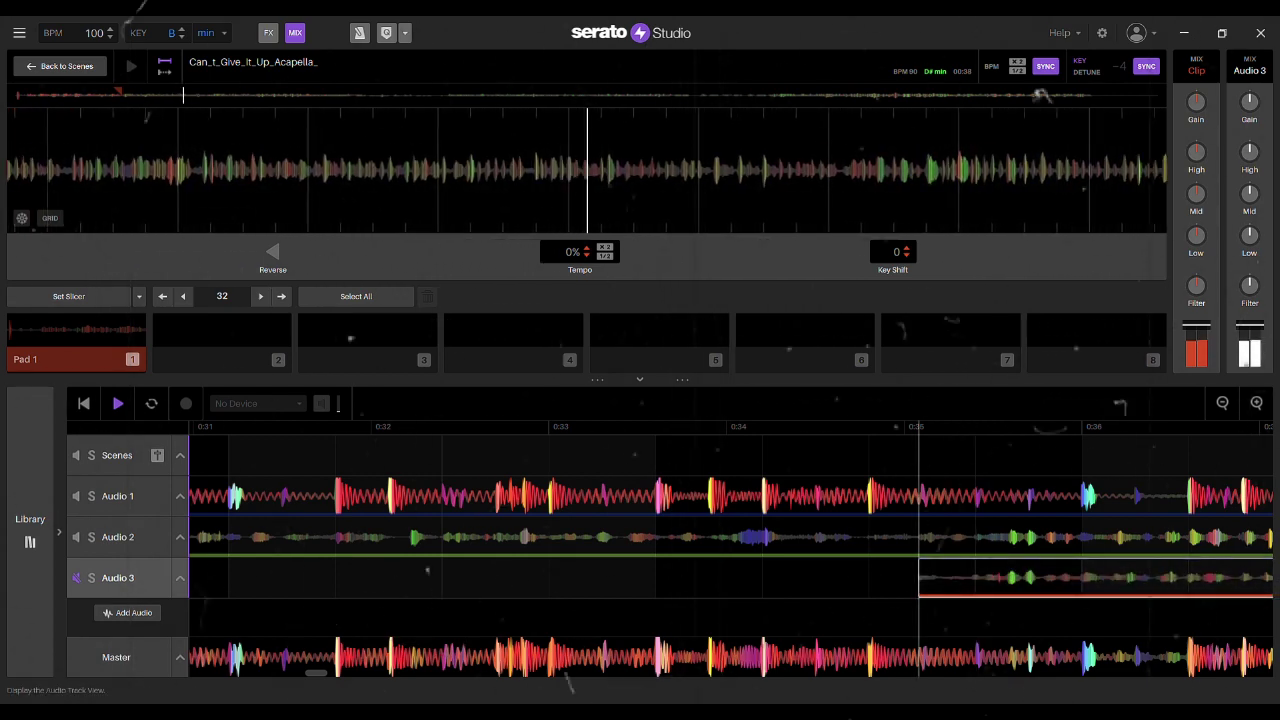
- Mute Audio 2, unmute Audio 3, and shift the acapella clip slightly to fine-tune its timing
left_click(118, 578)
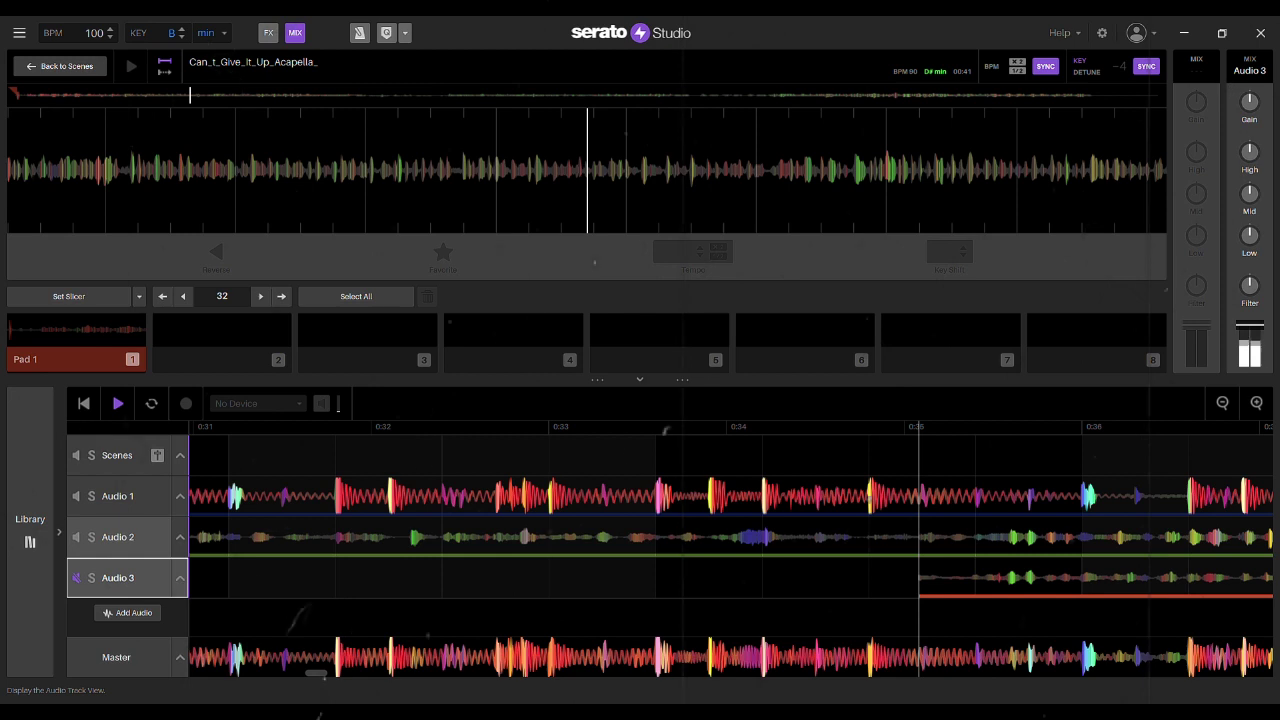
left_click(118, 537)
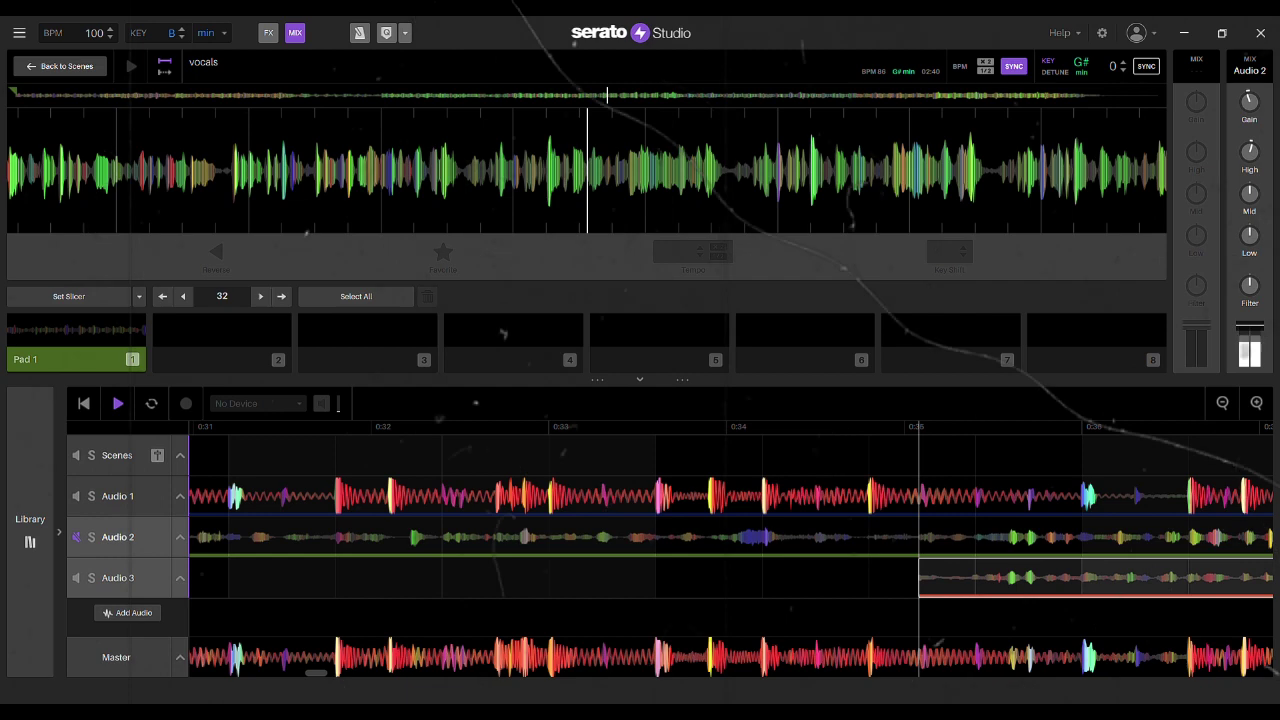
left_click_drag(1081, 578, 1083, 578)
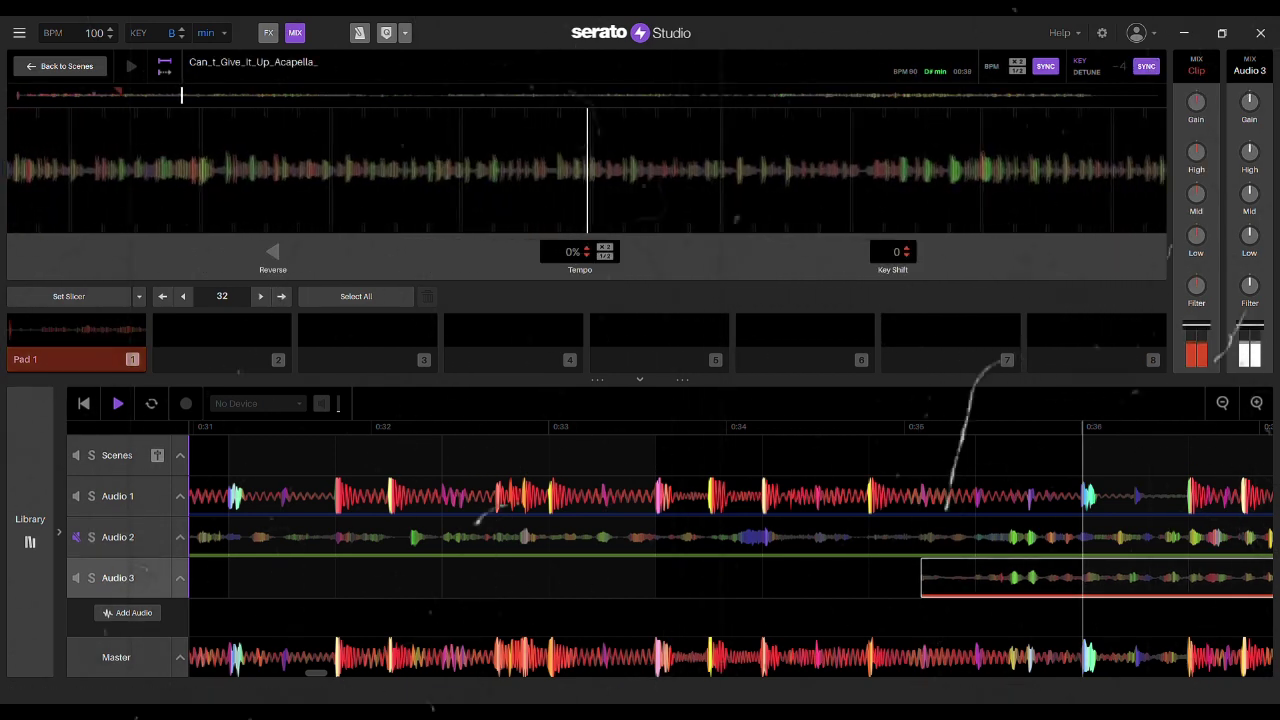
- Boost the High and Mid EQ of the Audio 3 track and set the acapella's key detune to -1 (D minor)
left_click_drag(1250, 152, 1250, 138)
left_click_drag(1250, 194, 1250, 184)
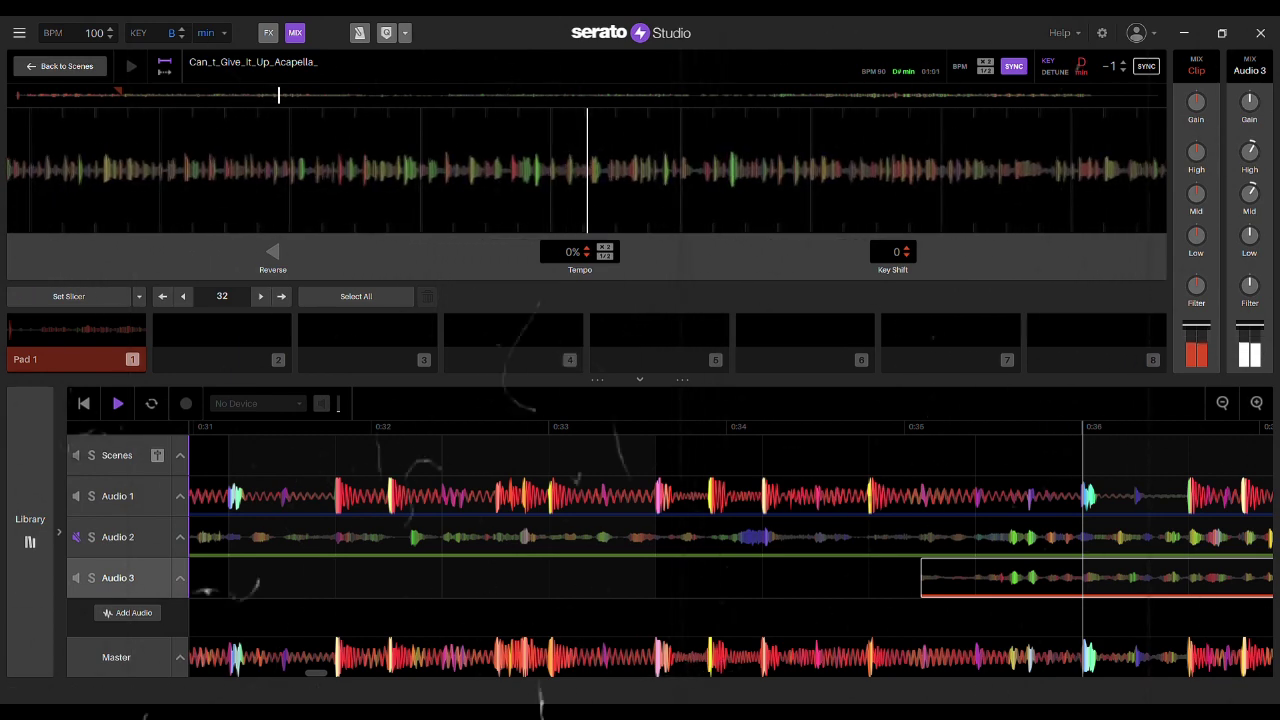
- Delete the muted Audio 2 vocals track from the song
left_click(1222, 403)
left_click(1222, 403)
left_click(1222, 403)
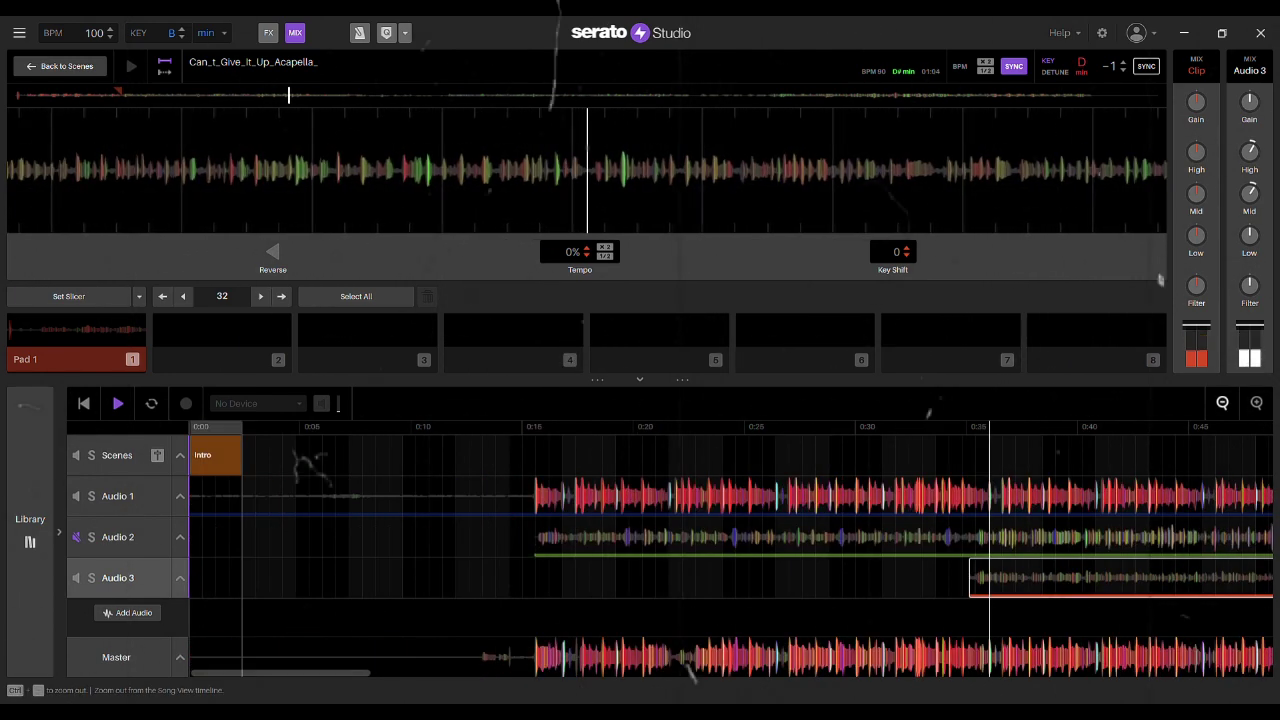
left_click(1222, 403)
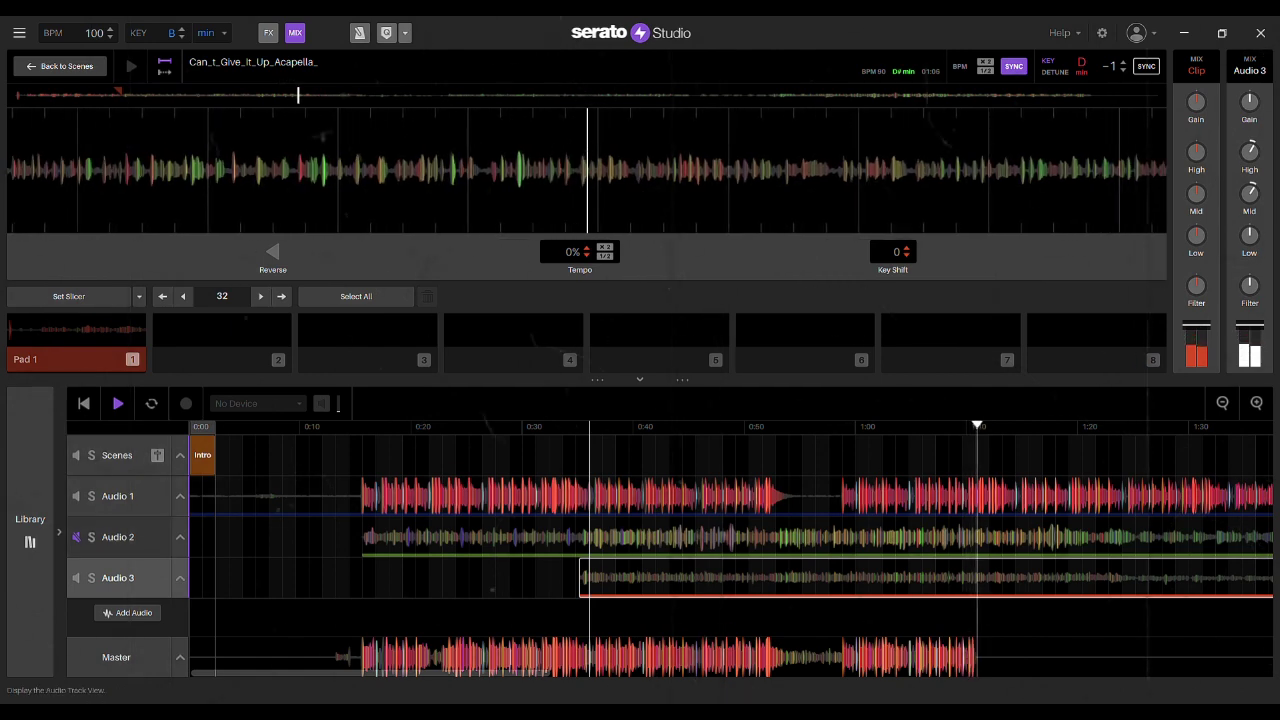
left_click(120, 537)
key("Delete")
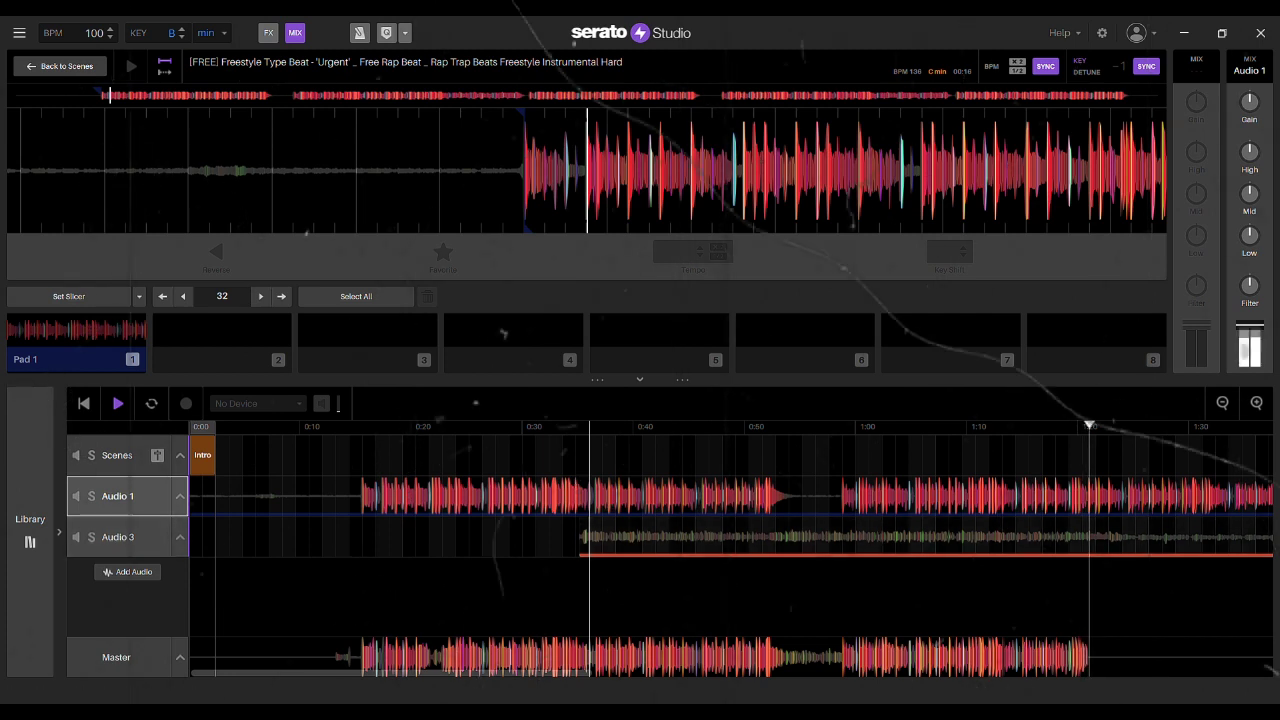
- Duplicate the Audio 3 acapella track together with its clip
left_click(118, 537)
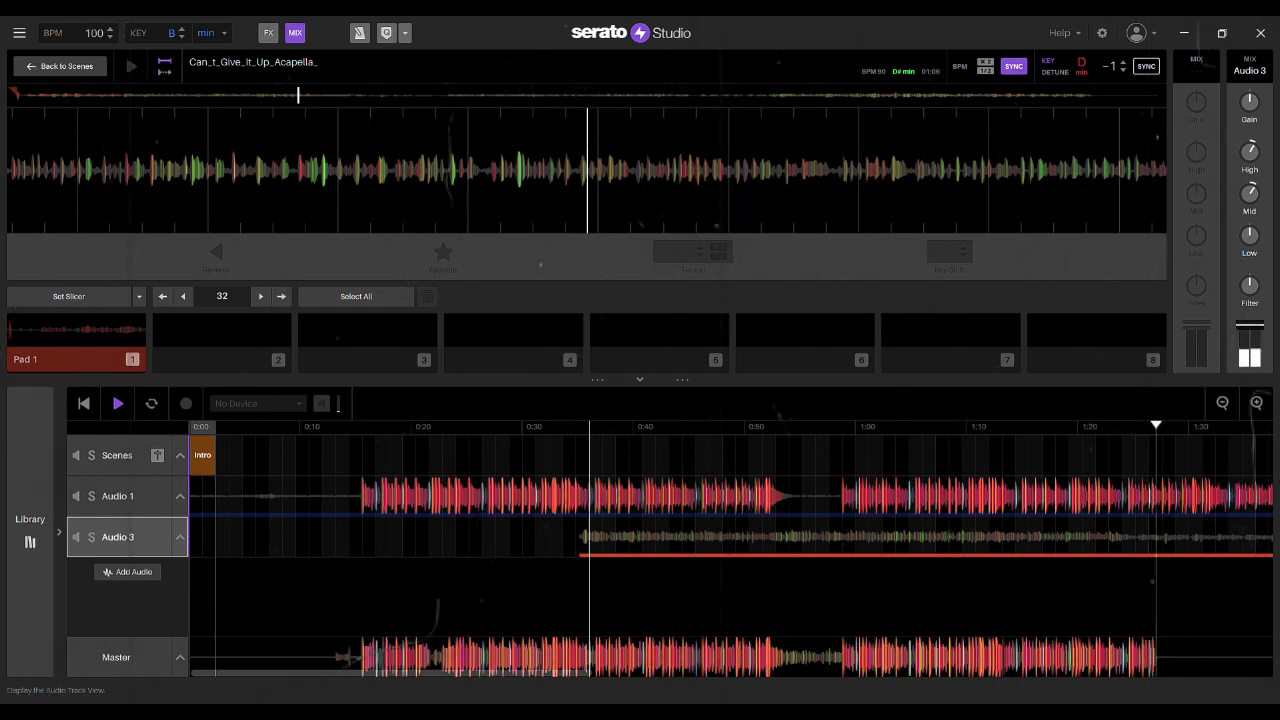
key("ctrl+d")
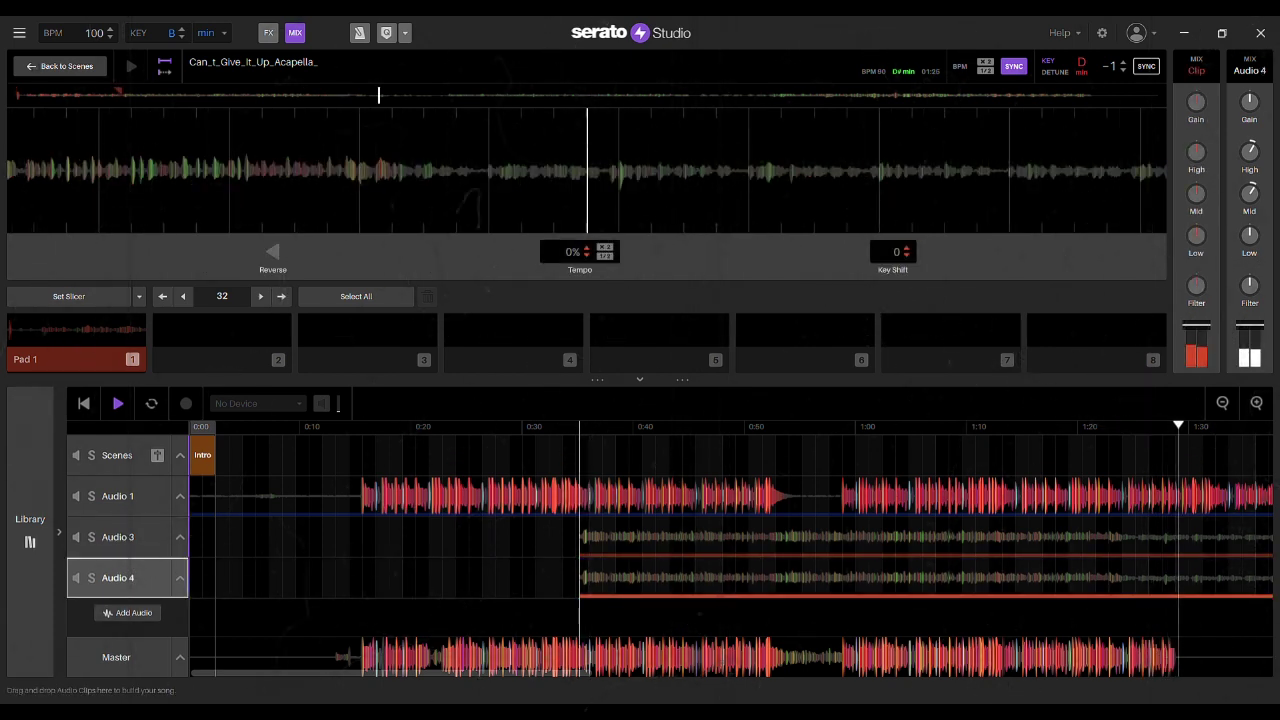
- Trim the start of the Audio 4 acapella clip to about 1:03, playing the section to find the right phrase
key("space")
key("space")
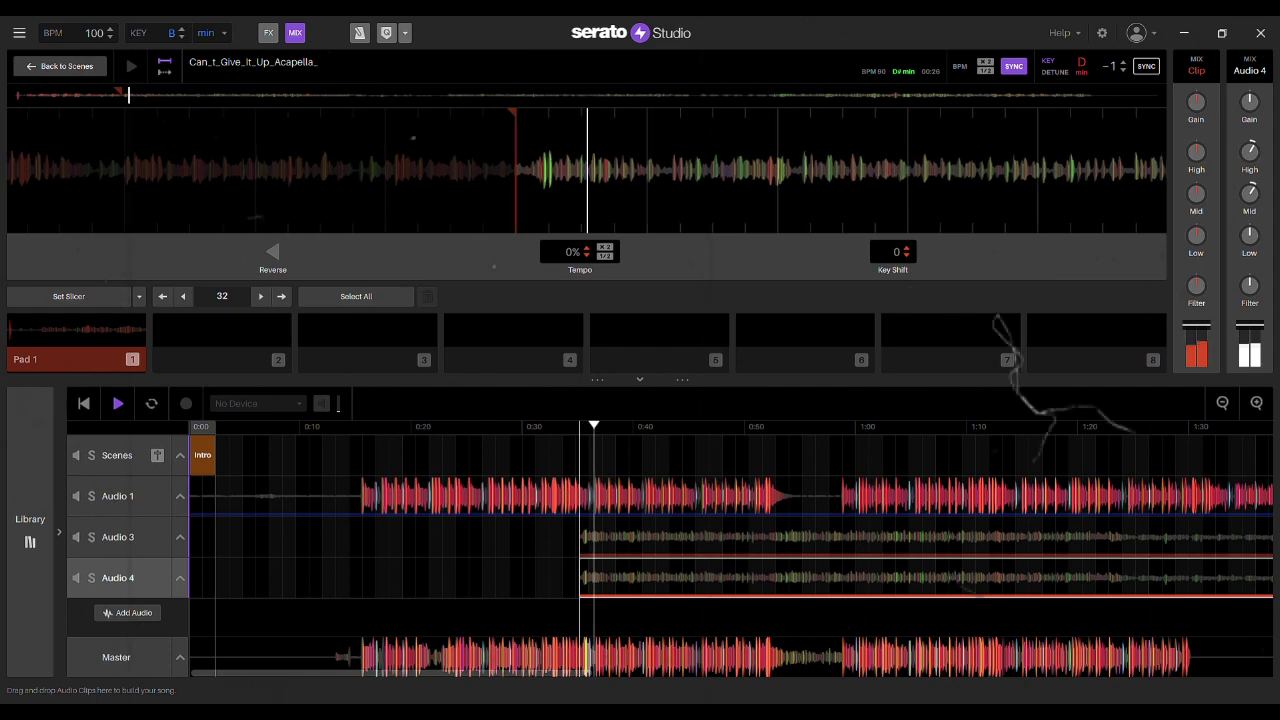
left_click_drag(580, 577, 790, 577)
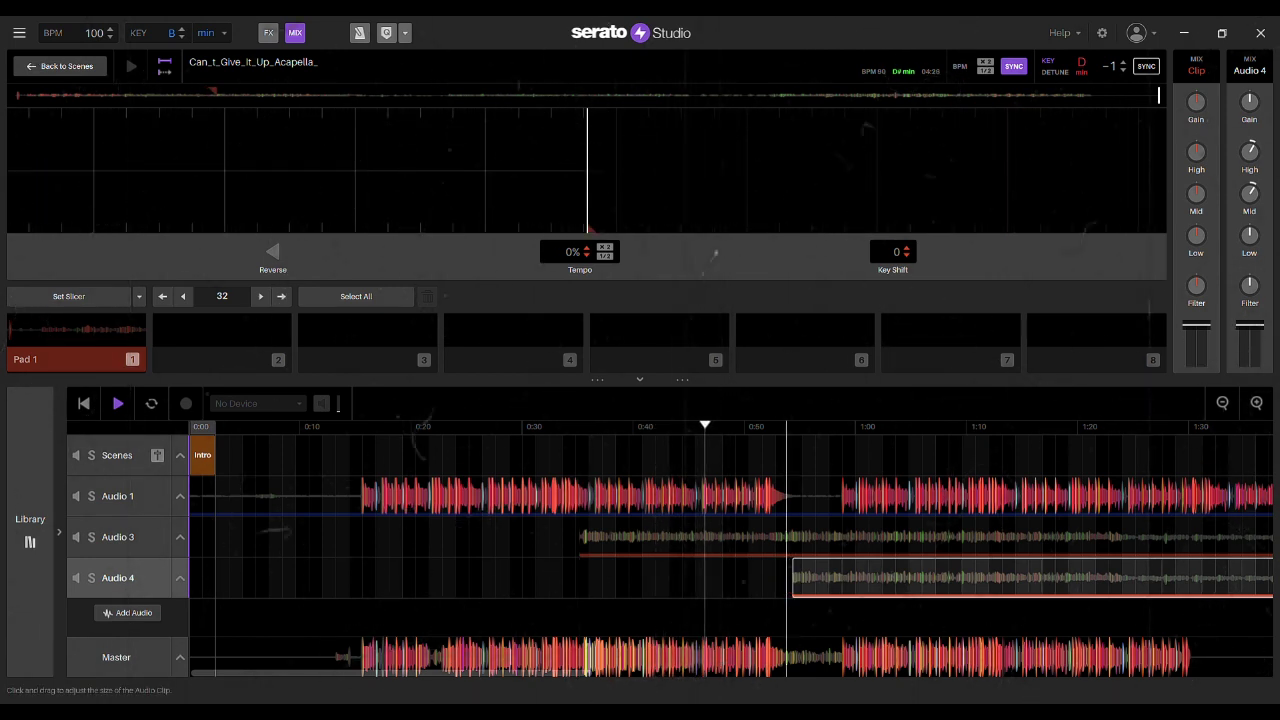
left_click_drag(793, 577, 822, 577)
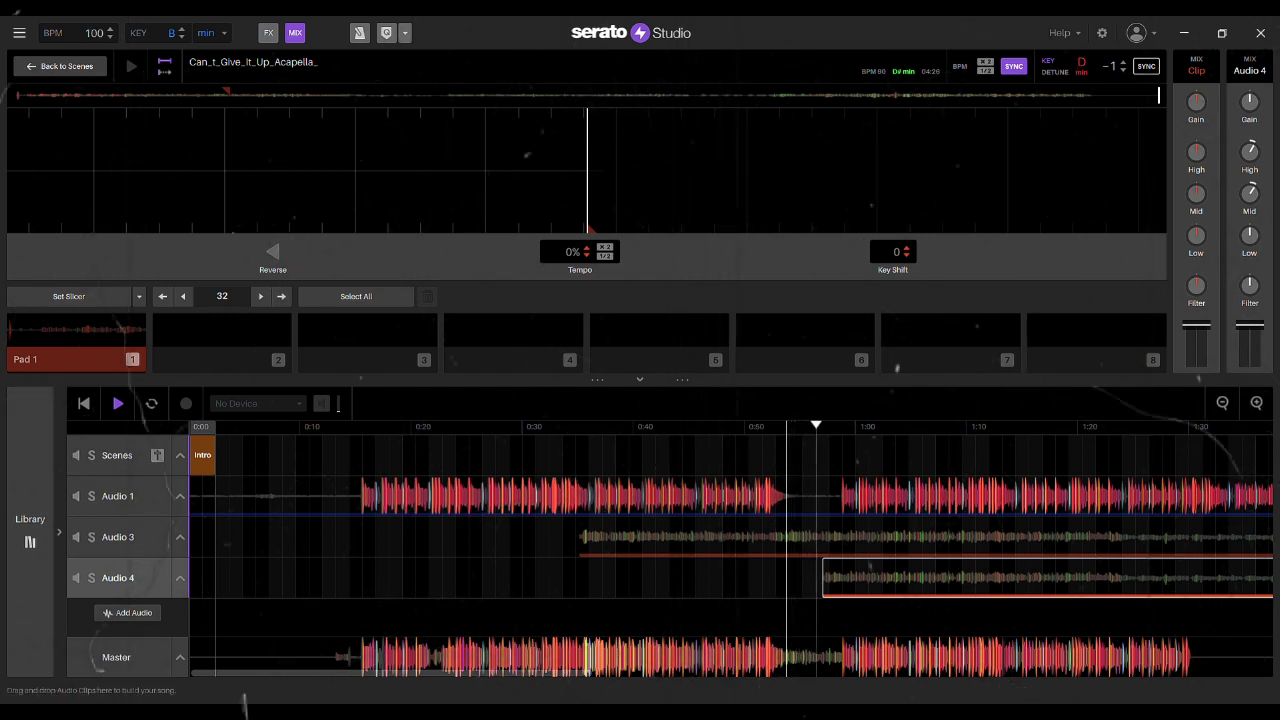
left_click_drag(822, 577, 909, 577)
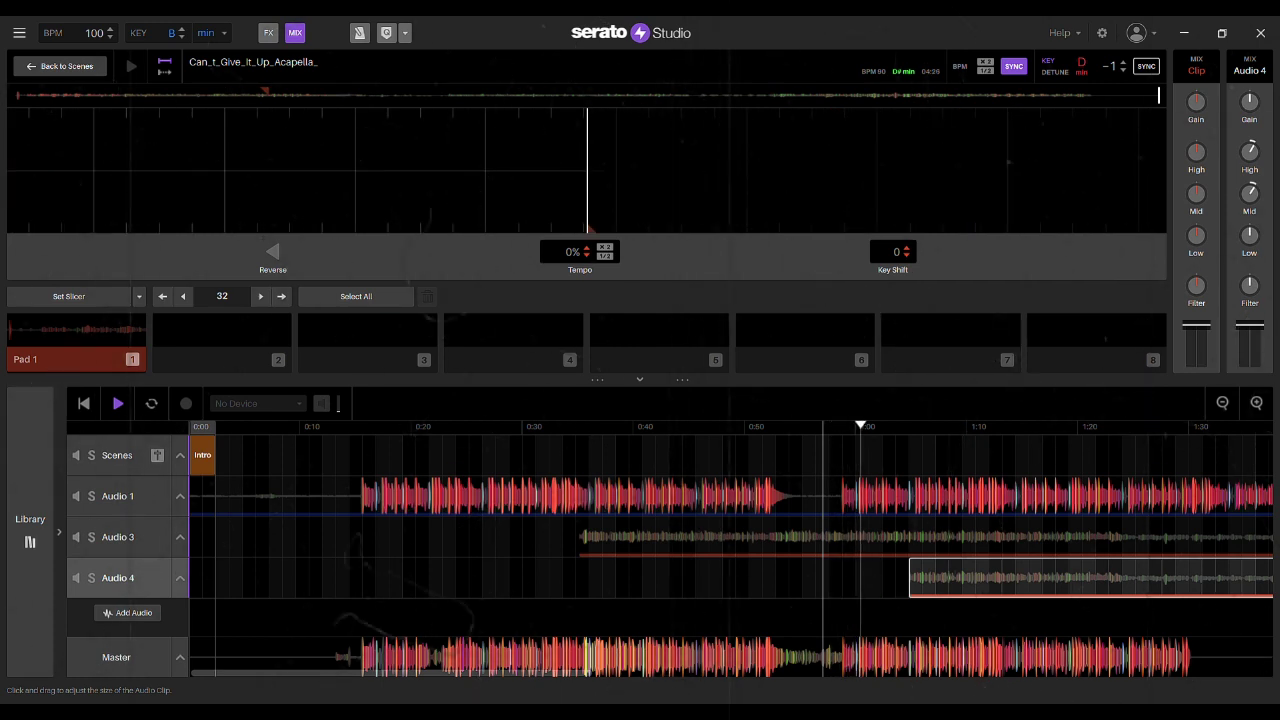
left_click_drag(909, 577, 963, 577)
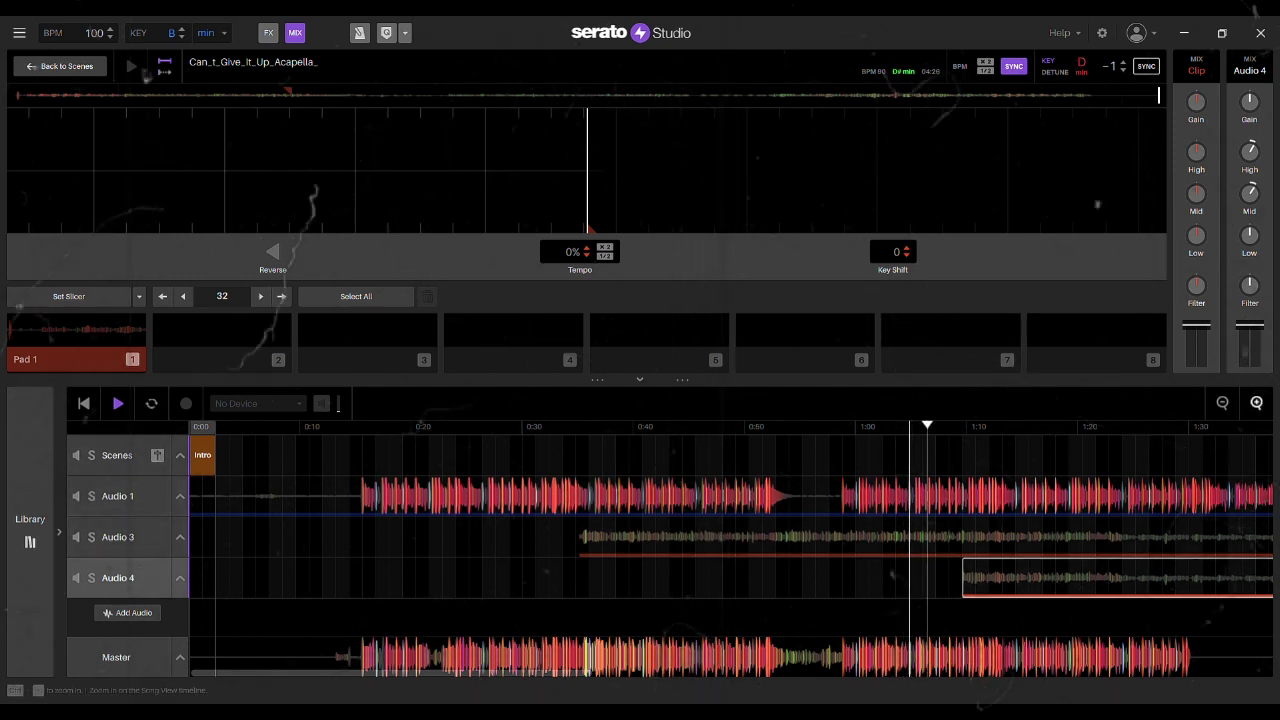
left_click(1257, 402)
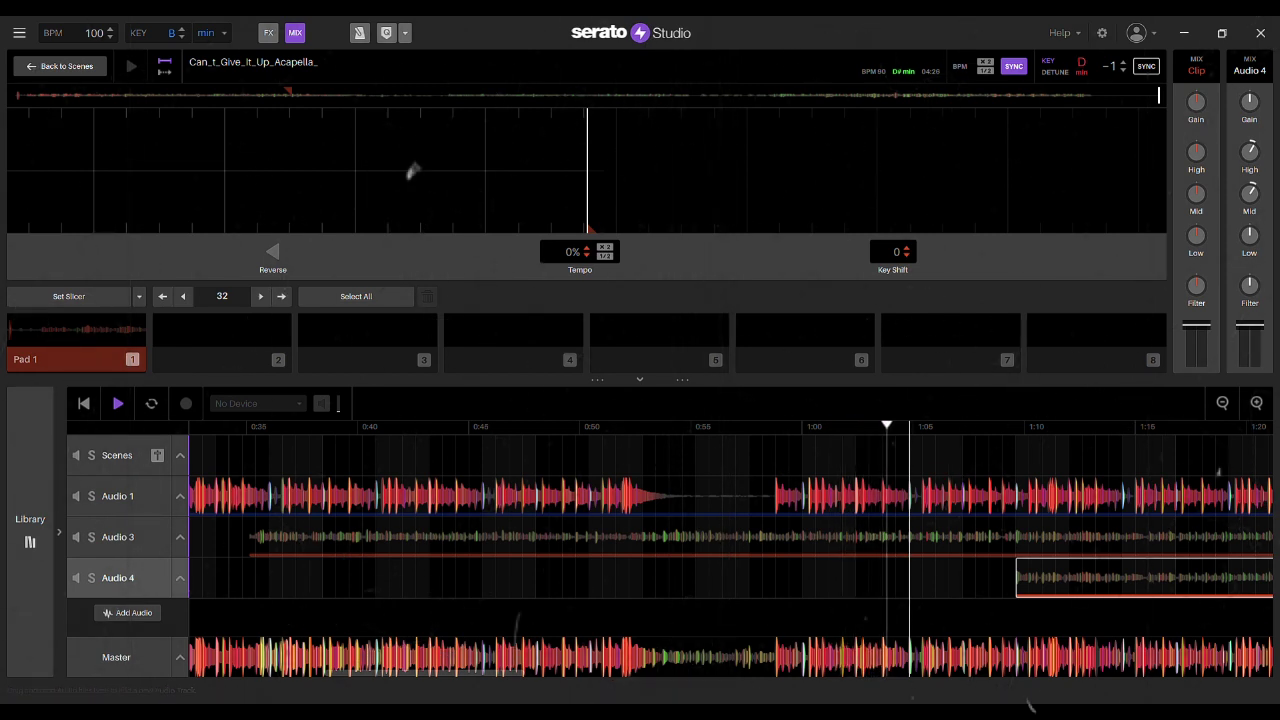
left_click_drag(1016, 578, 884, 578)
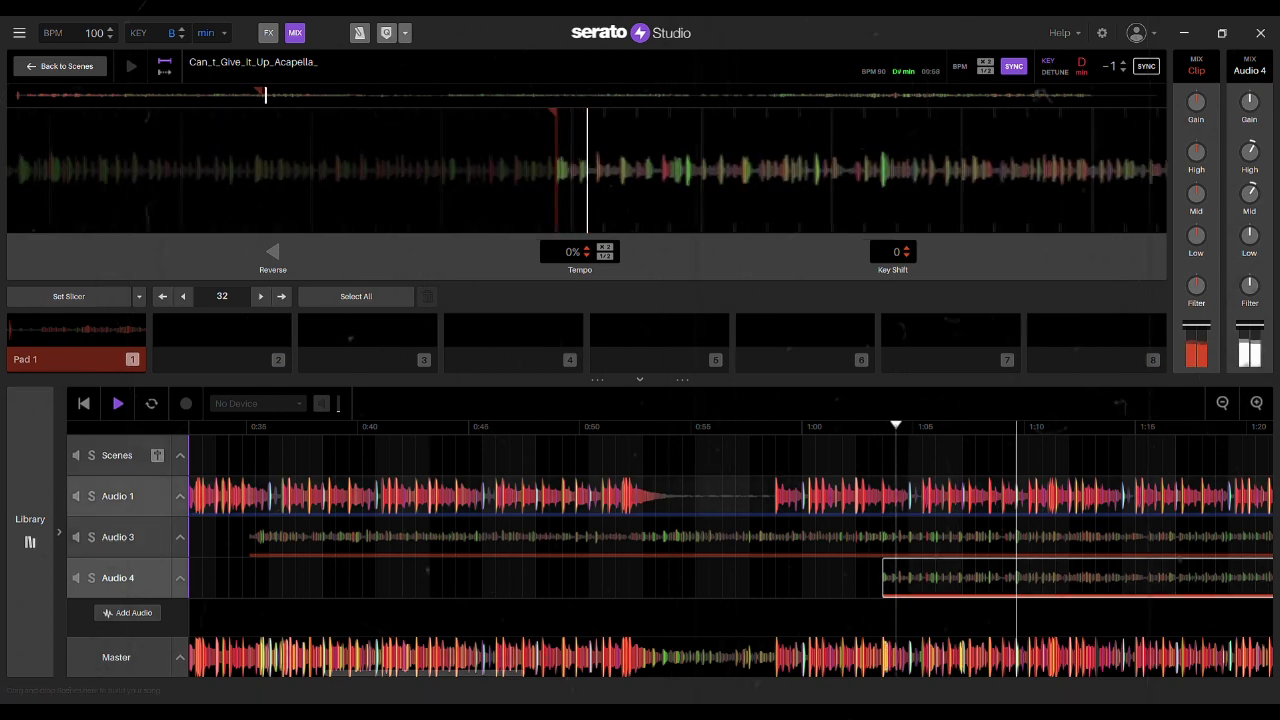
left_click(1257, 403)
left_click(1257, 403)
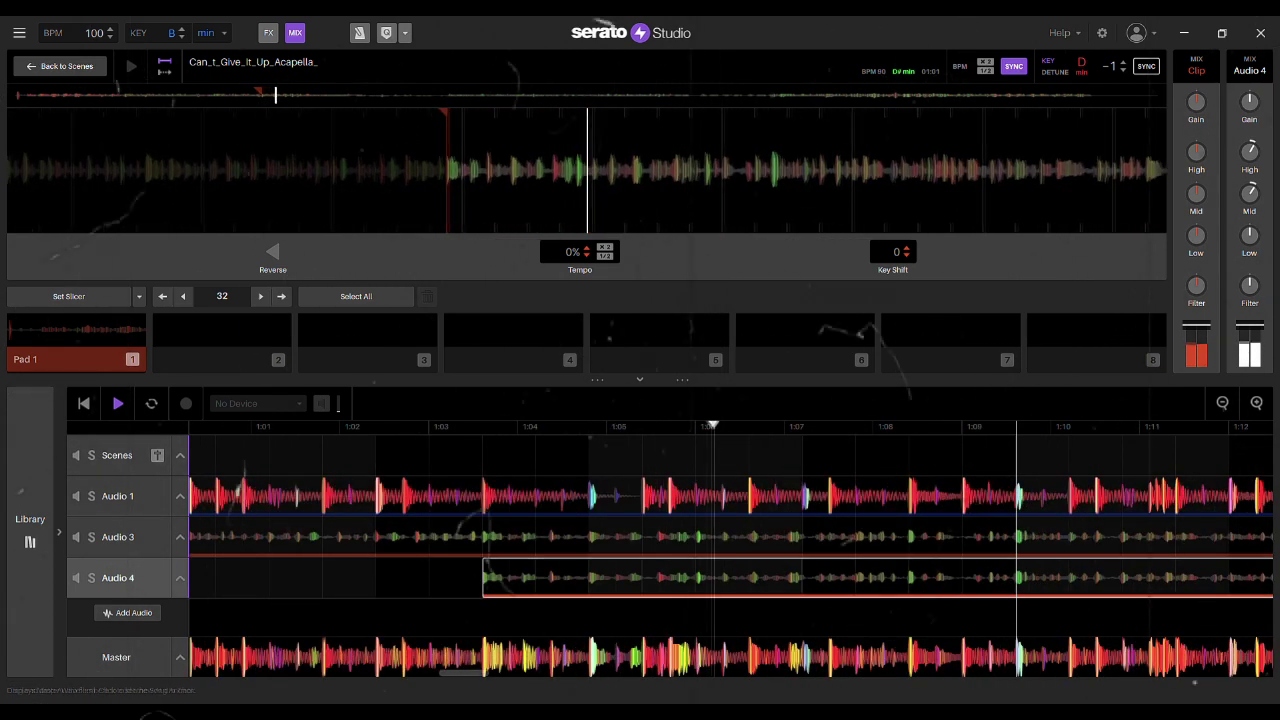
left_click_drag(483, 578, 469, 578)
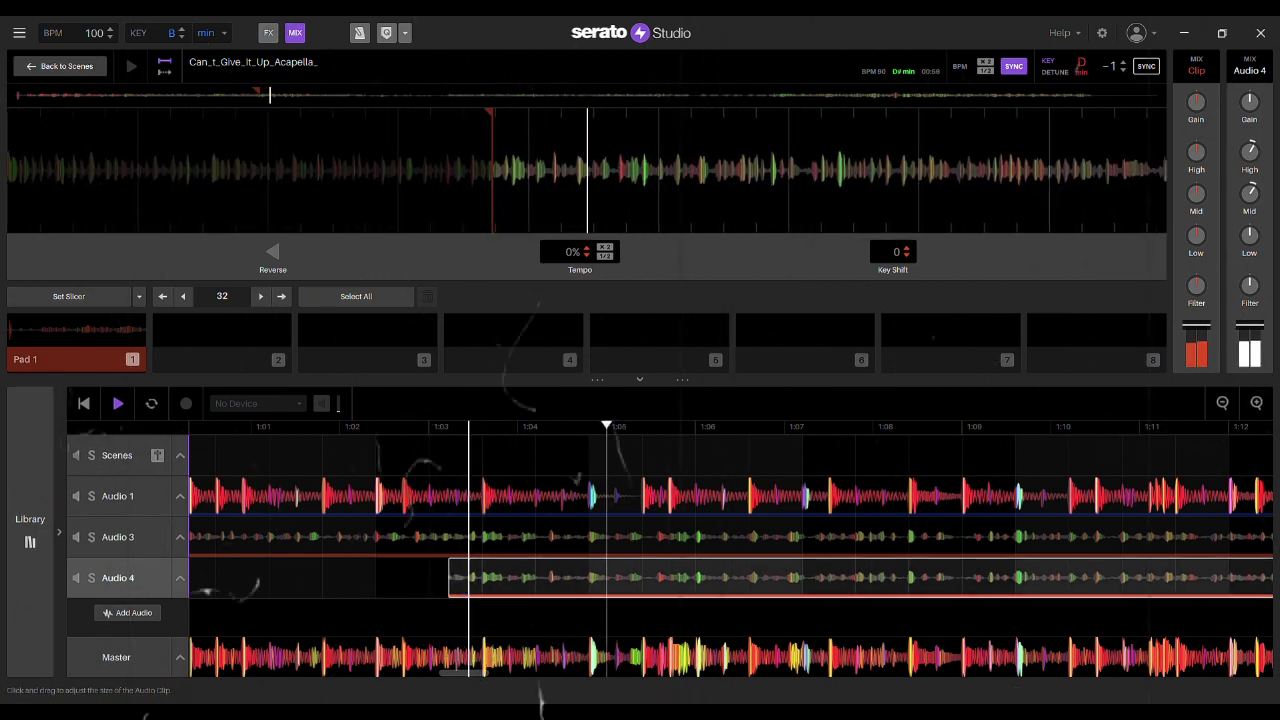
left_click_drag(449, 578, 447, 578)
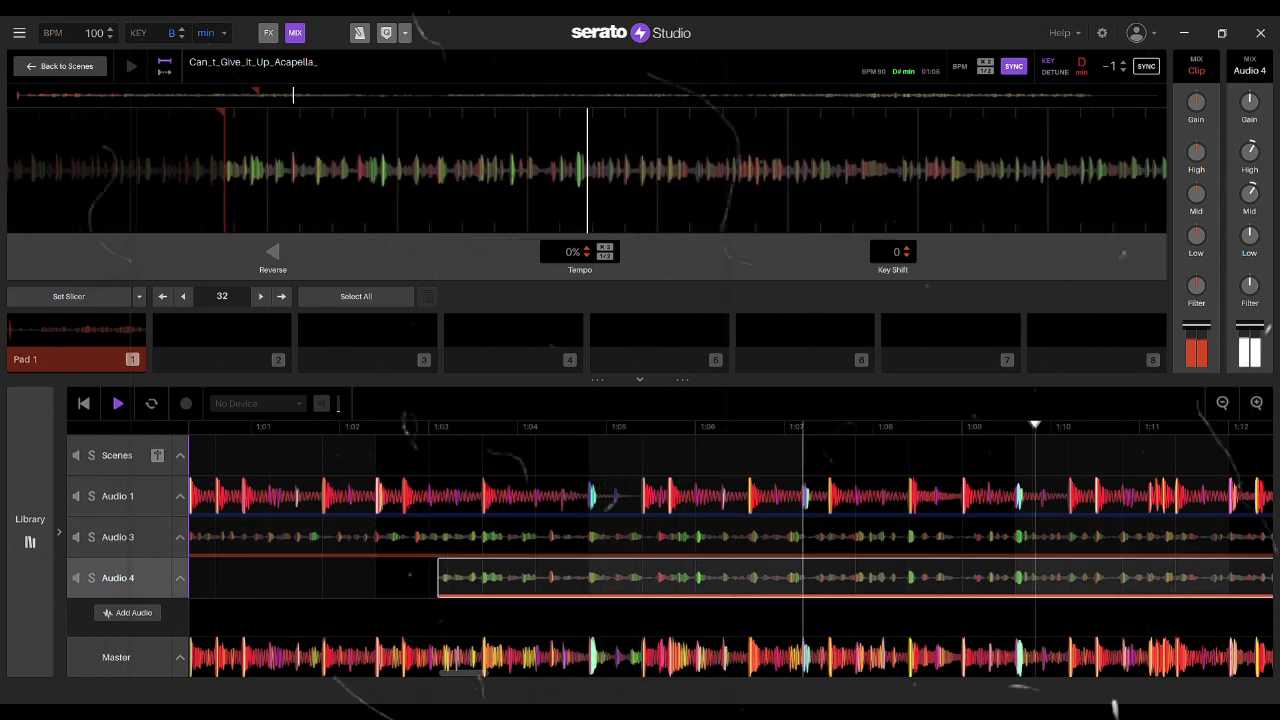
- Split the Audio 4 acapella clip at about 1:07 and delete everything after the cut
key("ctrl+e")
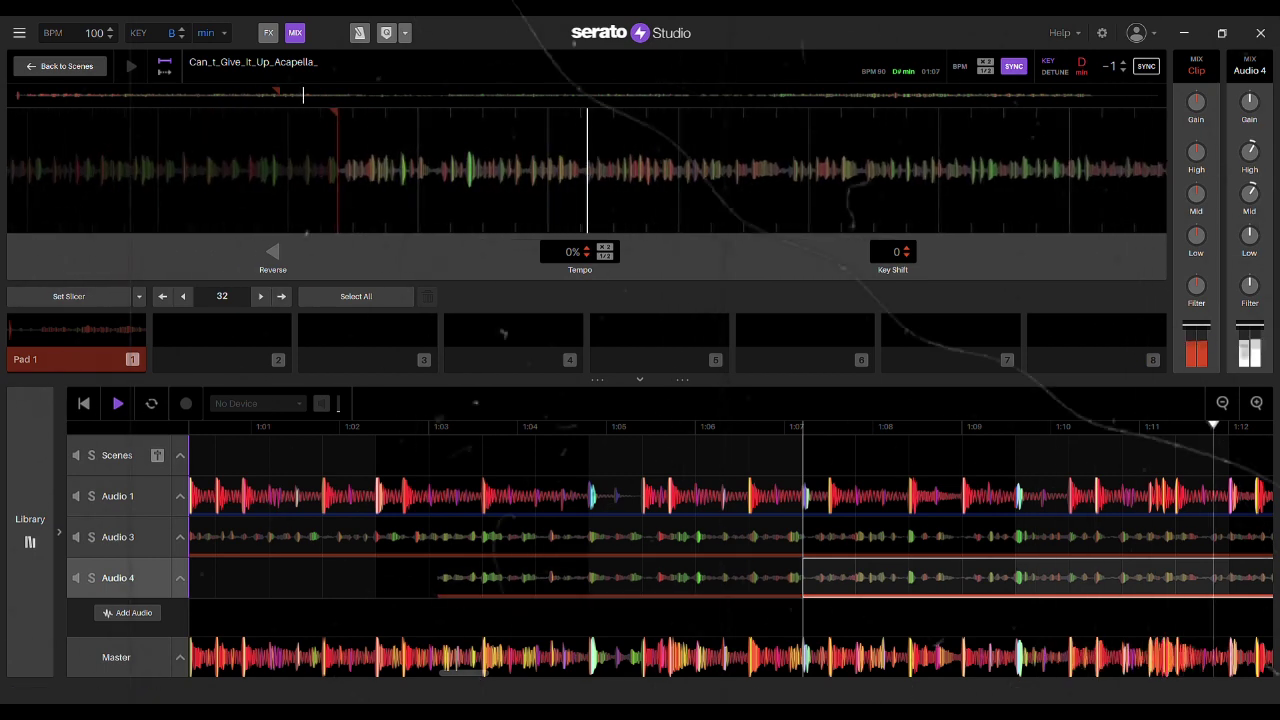
key("Delete")
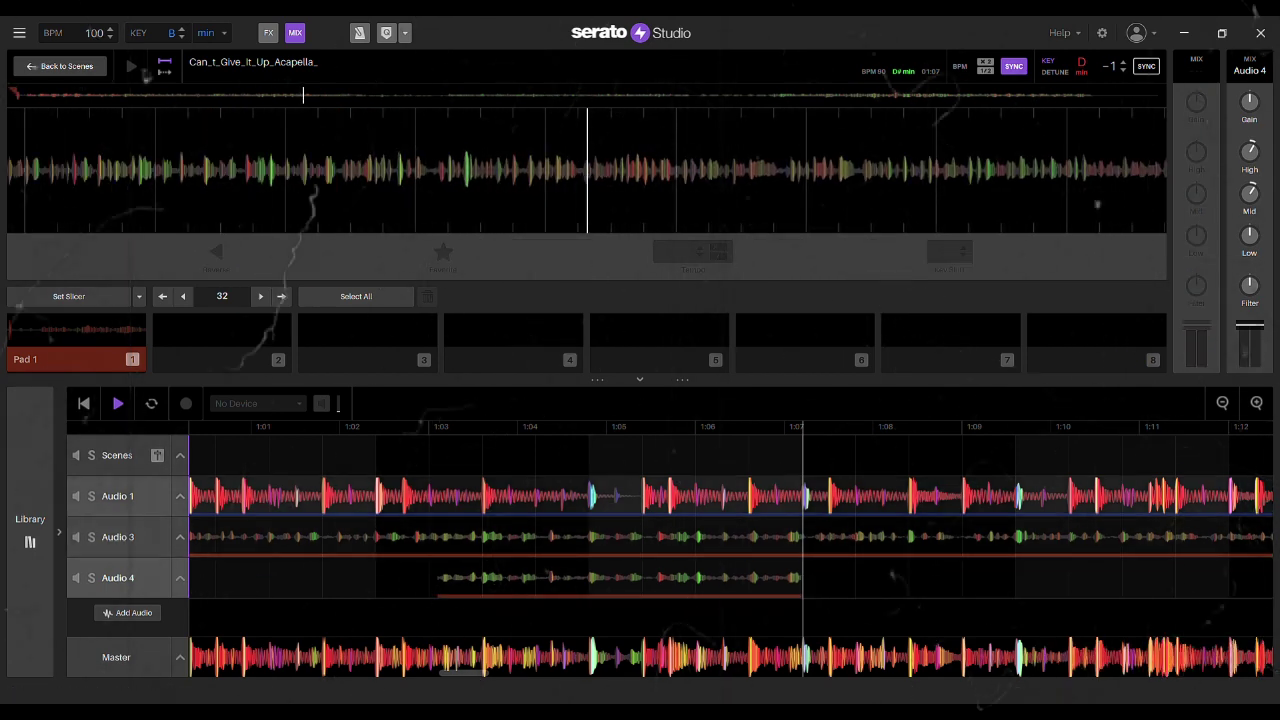
- Split the Audio 3 acapella at about 1:23 and trim the second part's start to about 1:41
left_click(1222, 403)
left_click(1222, 403)
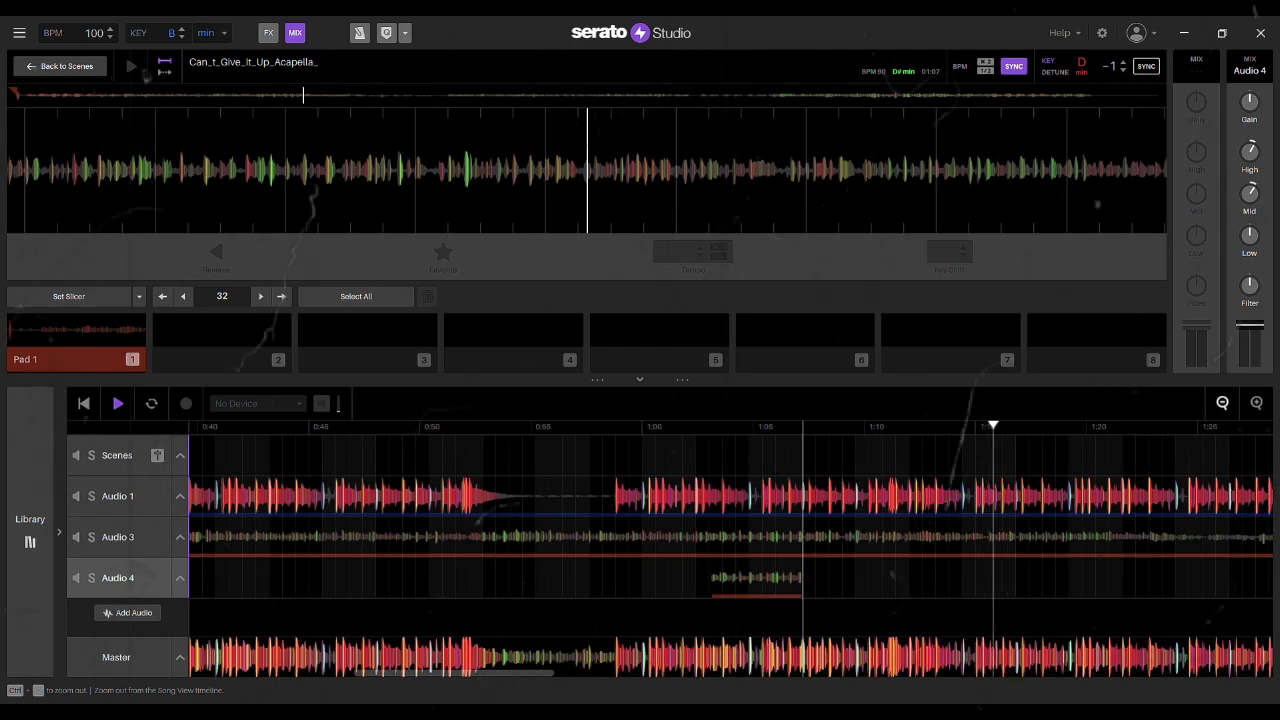
left_click(1222, 403)
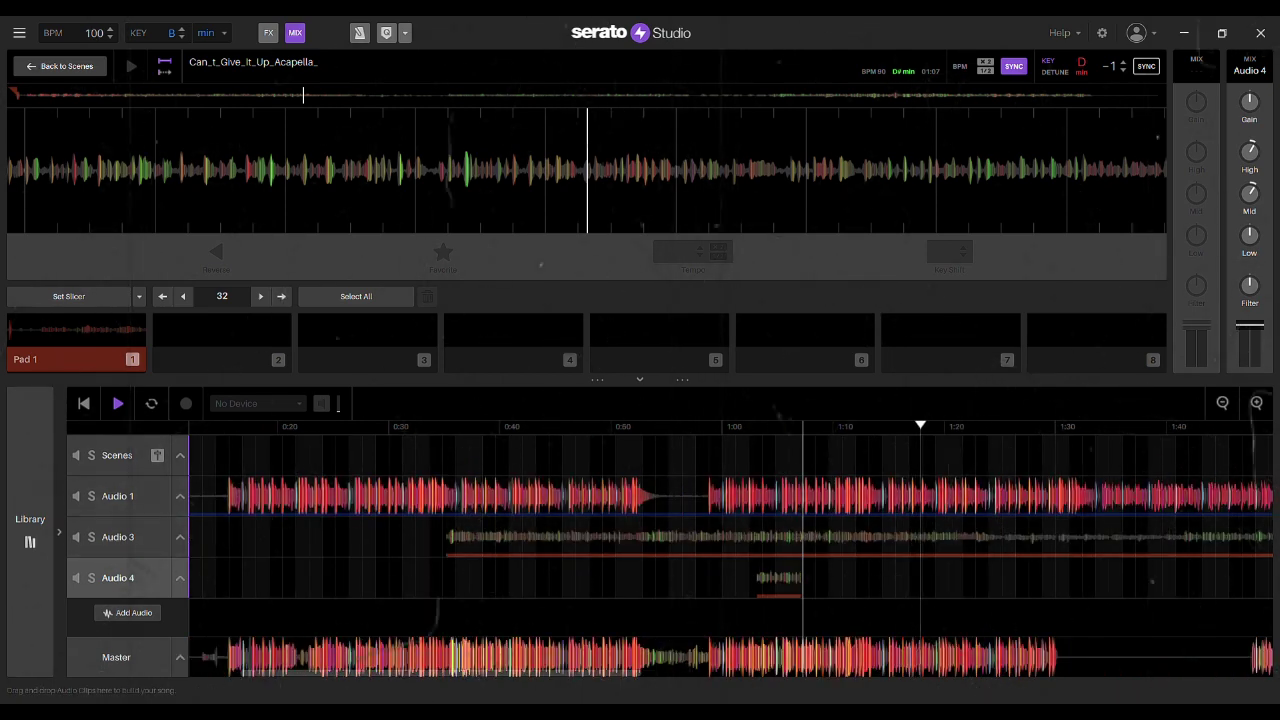
left_click(996, 537)
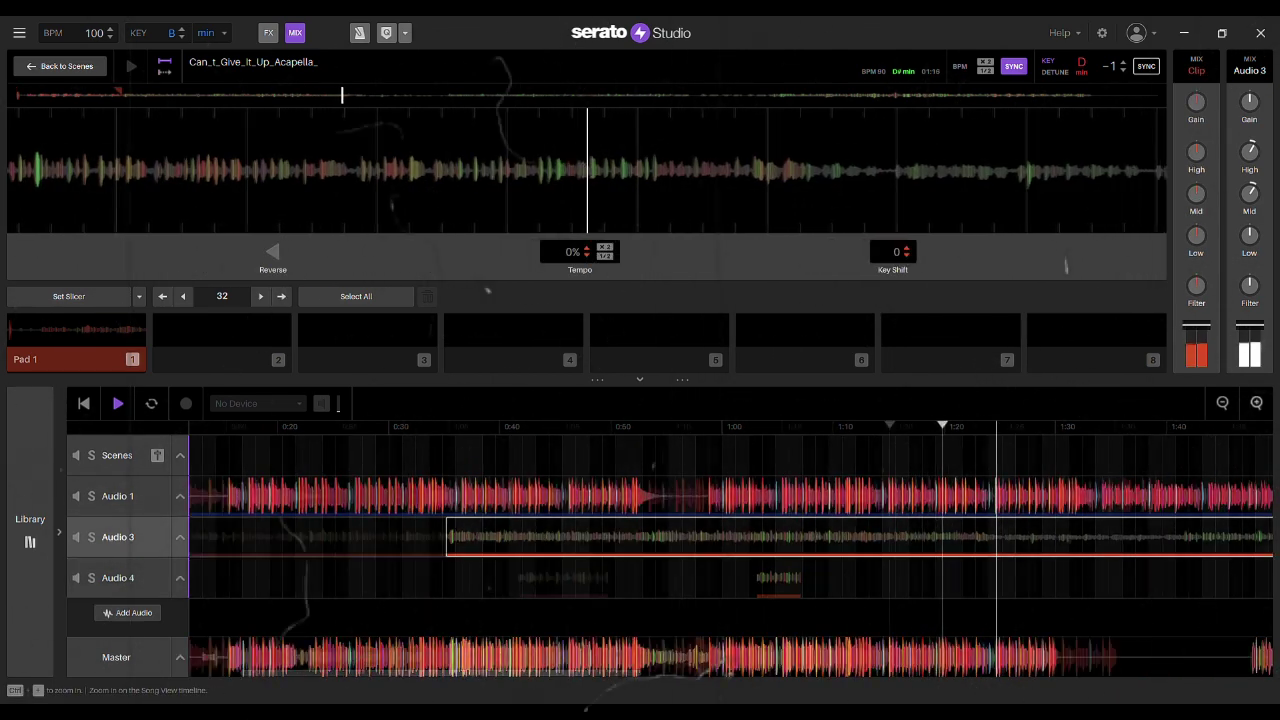
left_click(1257, 403)
left_click(1257, 403)
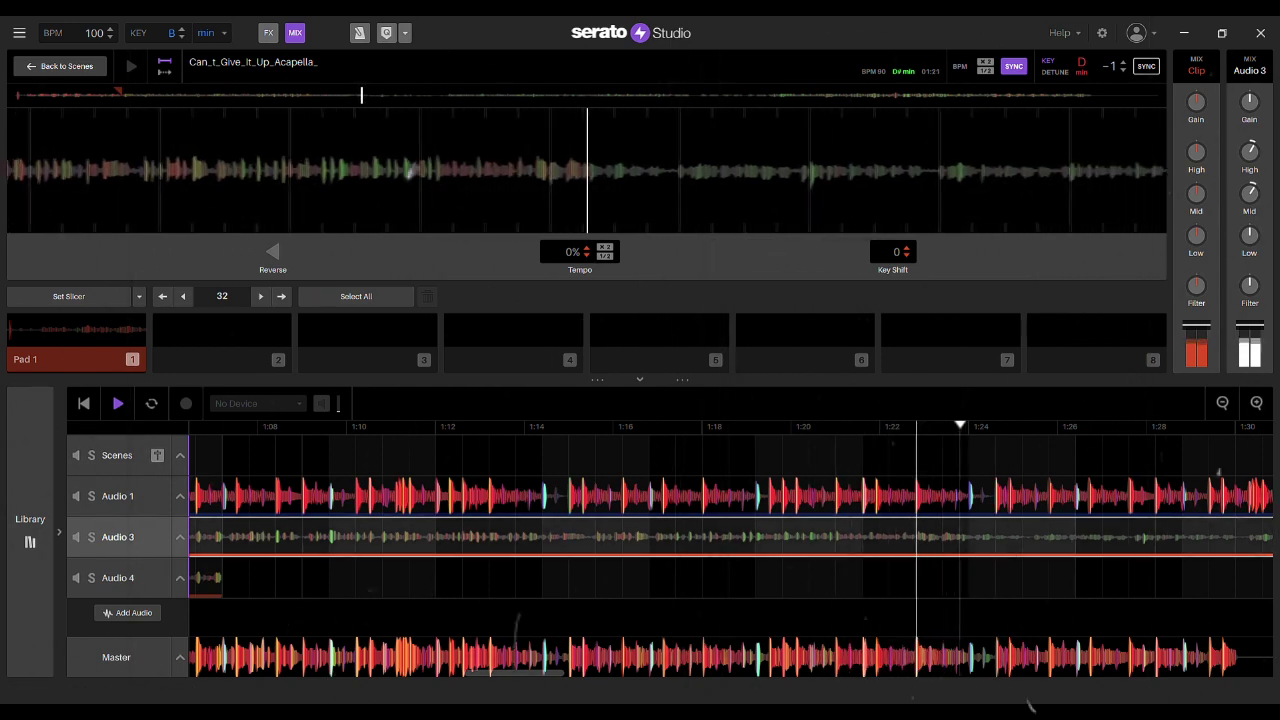
key("ctrl+e")
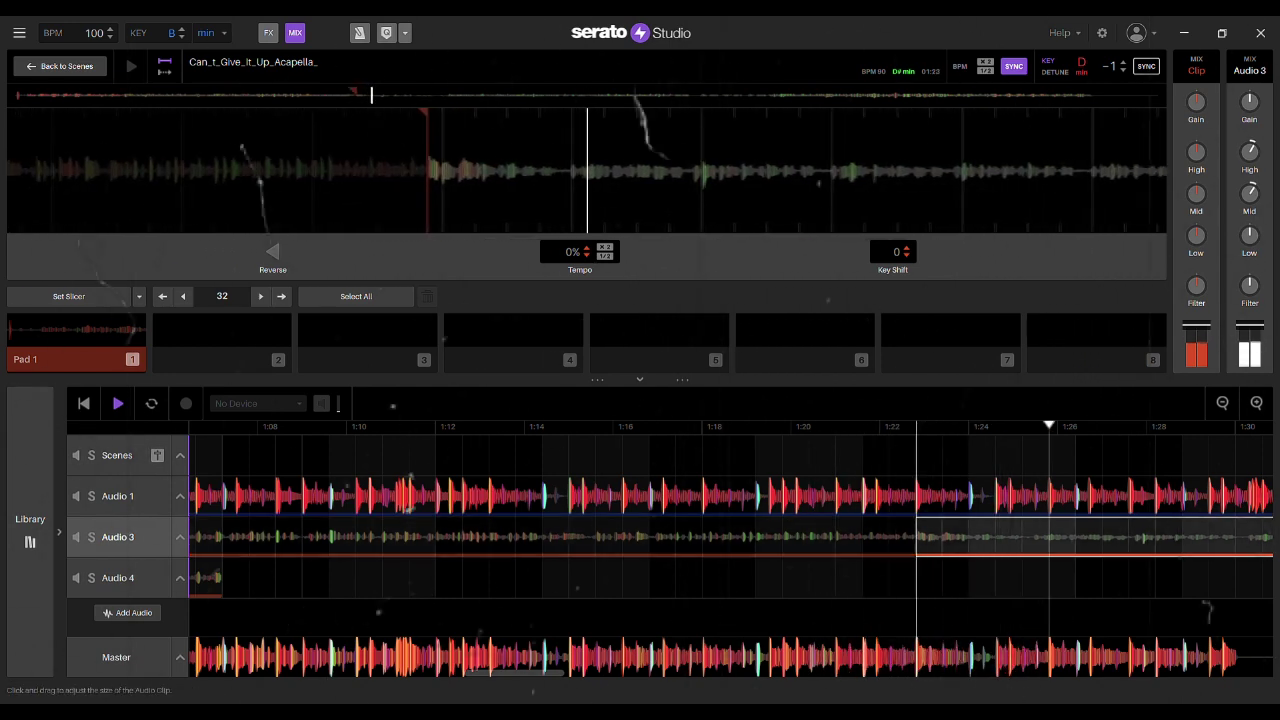
left_click(1222, 403)
left_click(1222, 403)
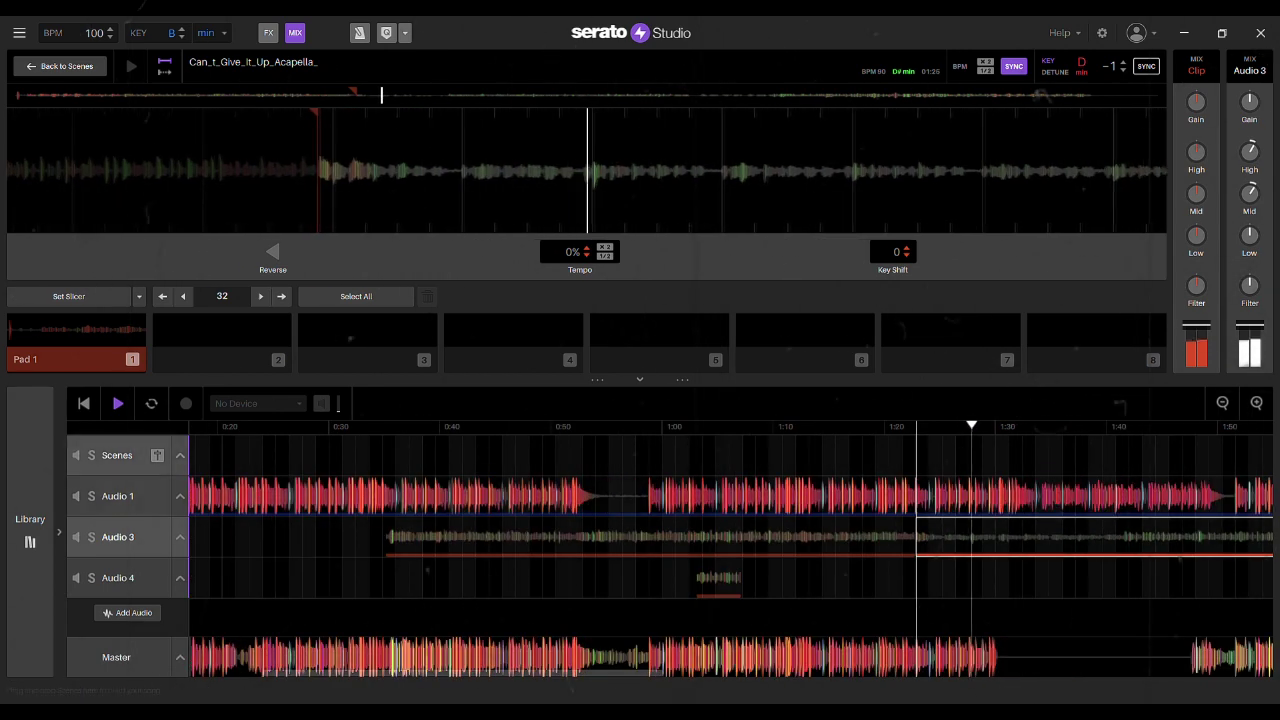
left_click_drag(916, 537, 1116, 537)
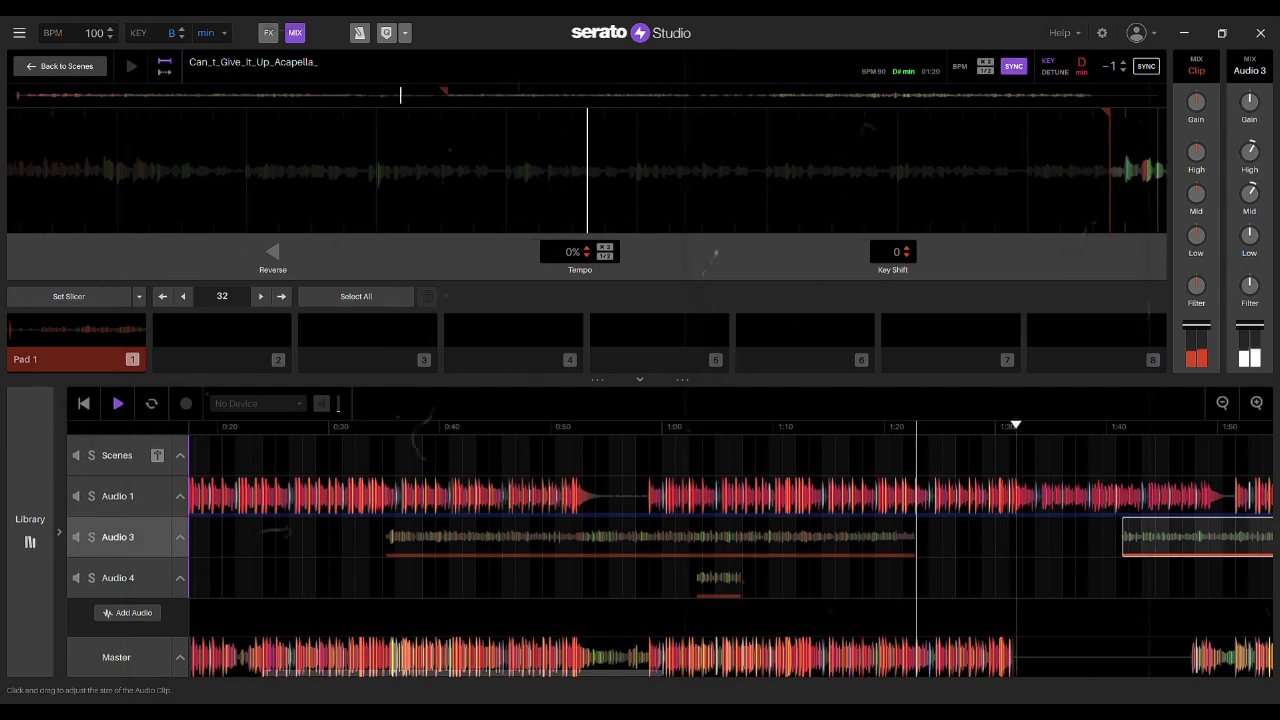
- Move the short Audio 4 vocal clip into the gap after the first Audio 3 segment and play the transition
left_click_drag(718, 578, 946, 578)
left_click(890, 574)
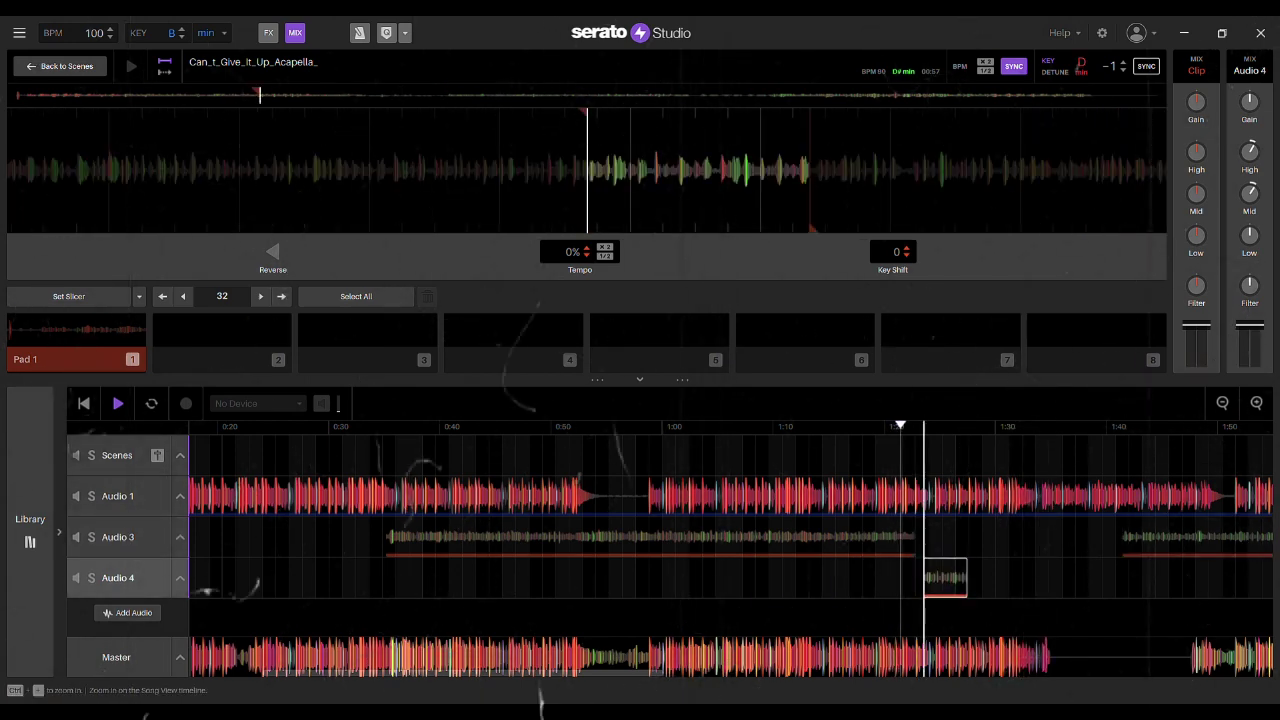
left_click(1256, 403)
left_click(1256, 403)
left_click(1256, 403)
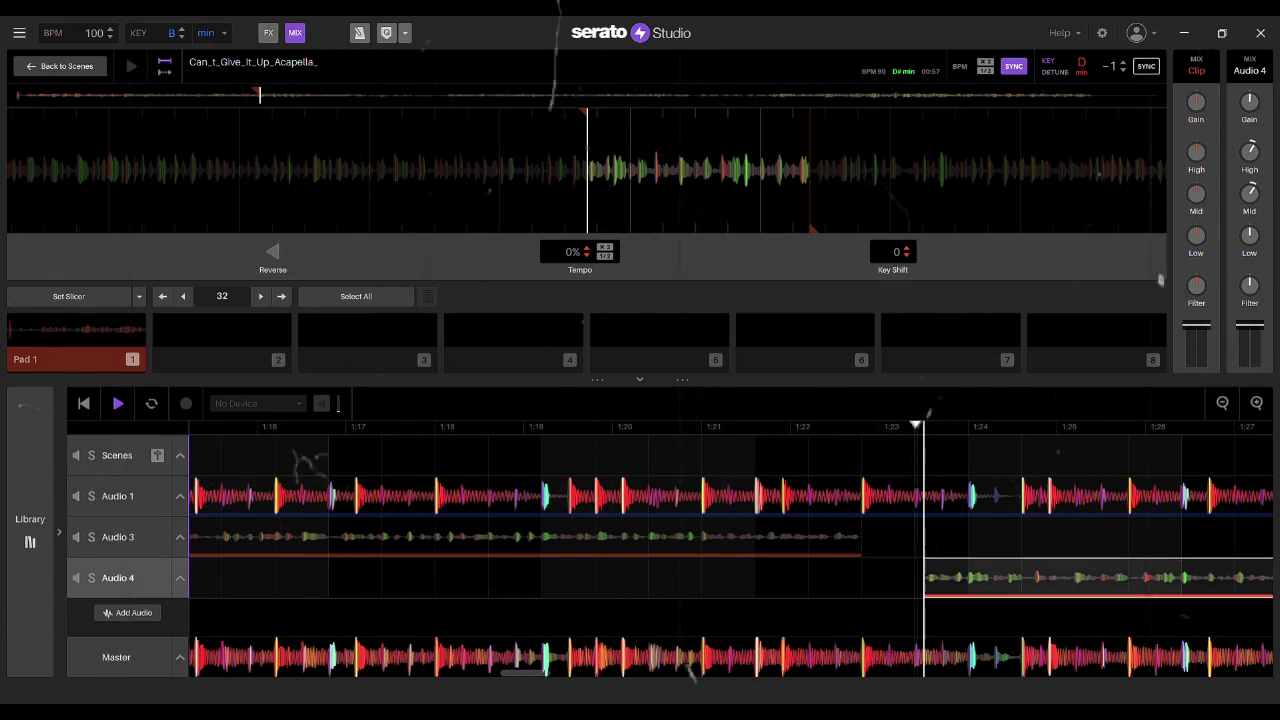
left_click(754, 576)
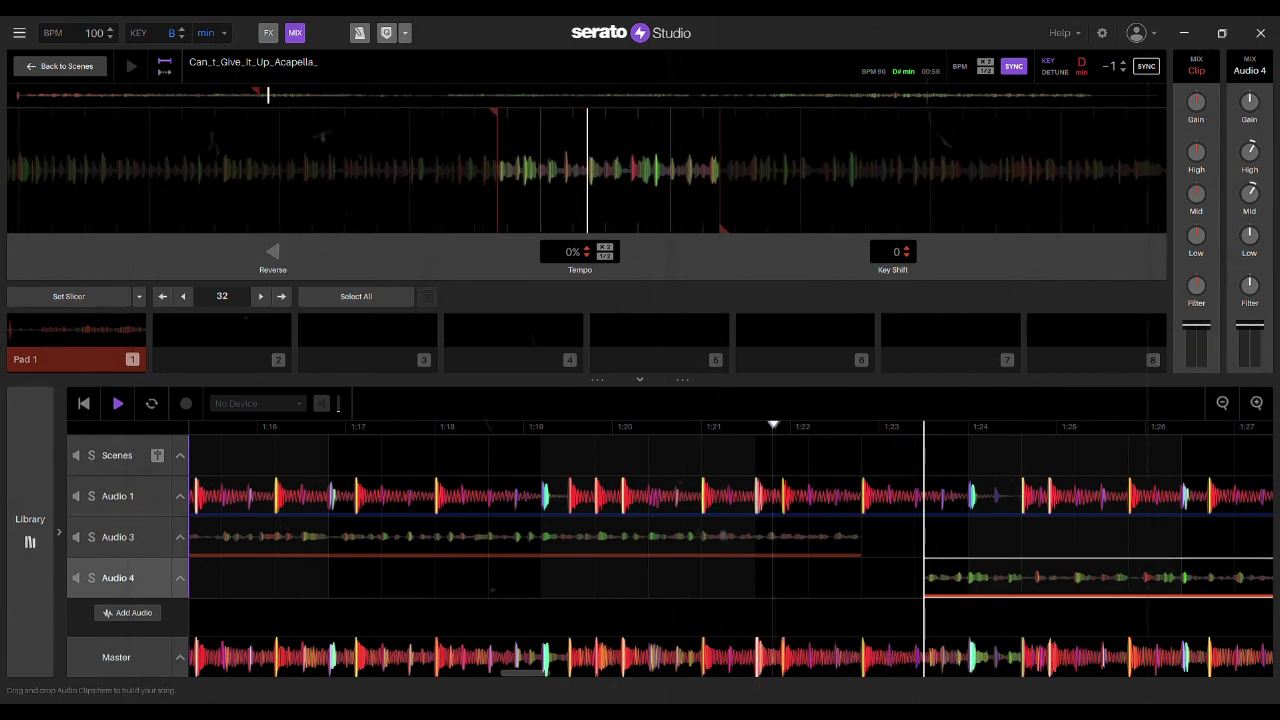
- Adjust the first Audio 3 segment's end to about 1:23 and move the Audio 4 clip to start right there
left_click(495, 540)
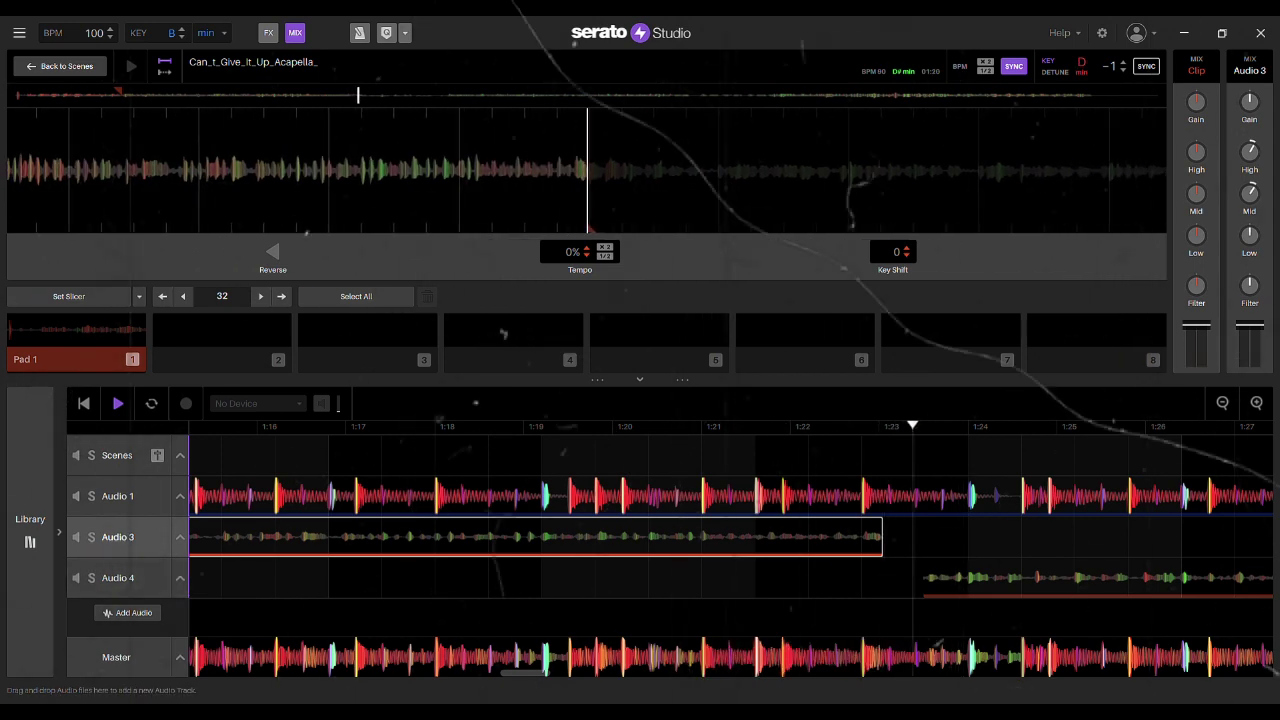
left_click_drag(882, 540, 872, 540)
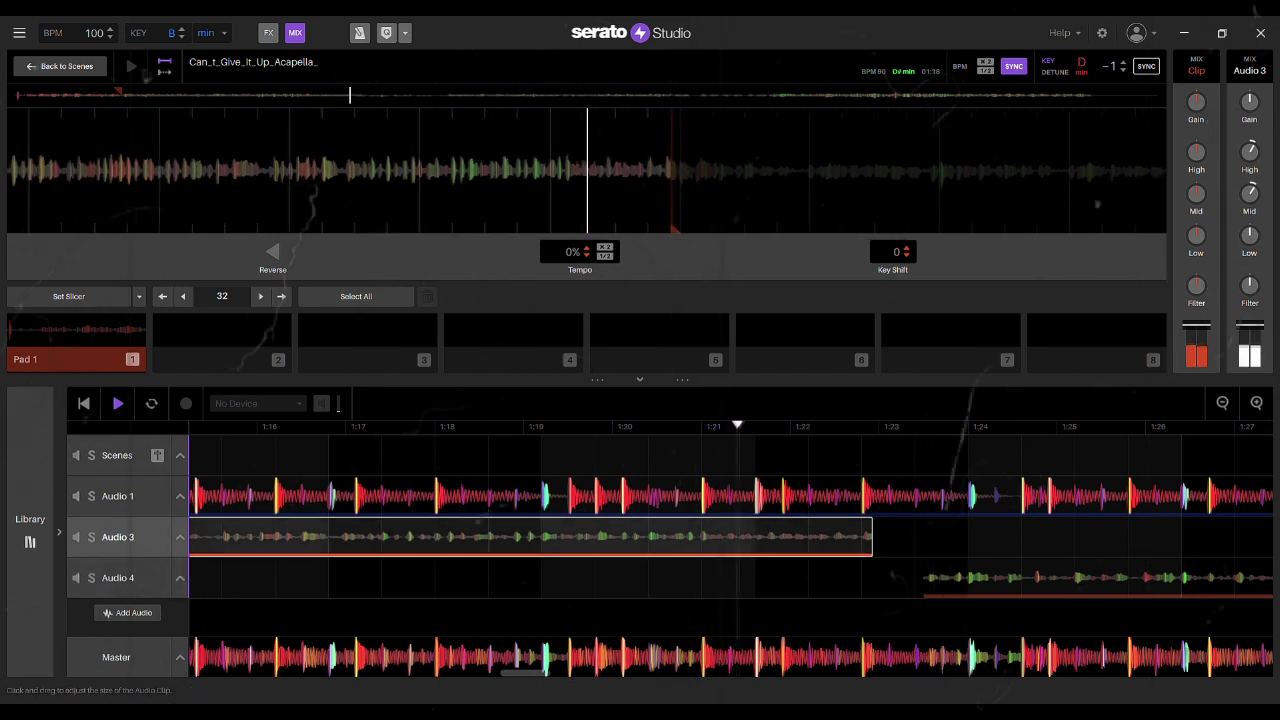
left_click_drag(980, 578, 944, 576)
left_click_drag(1151, 580, 1139, 580)
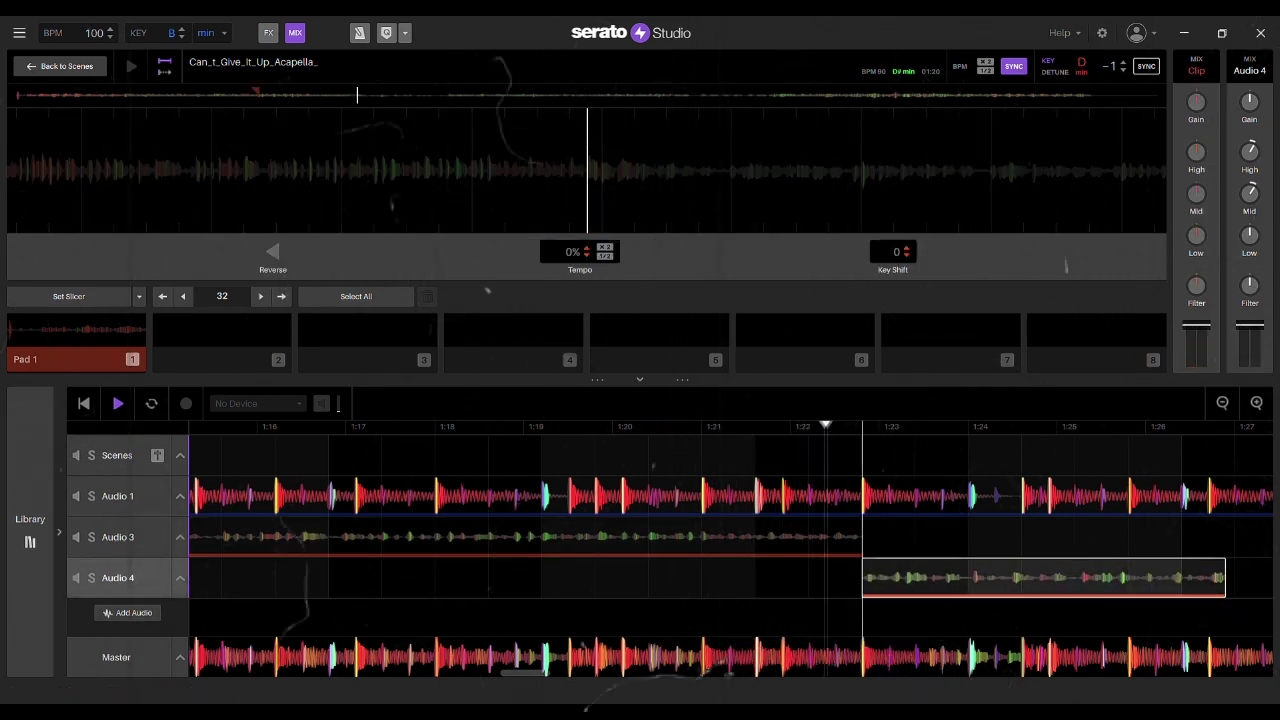
- Try shifting the short Audio 4 clip slightly earlier, play it back, and undo the shift
left_click_drag(1139, 580, 1133, 580)
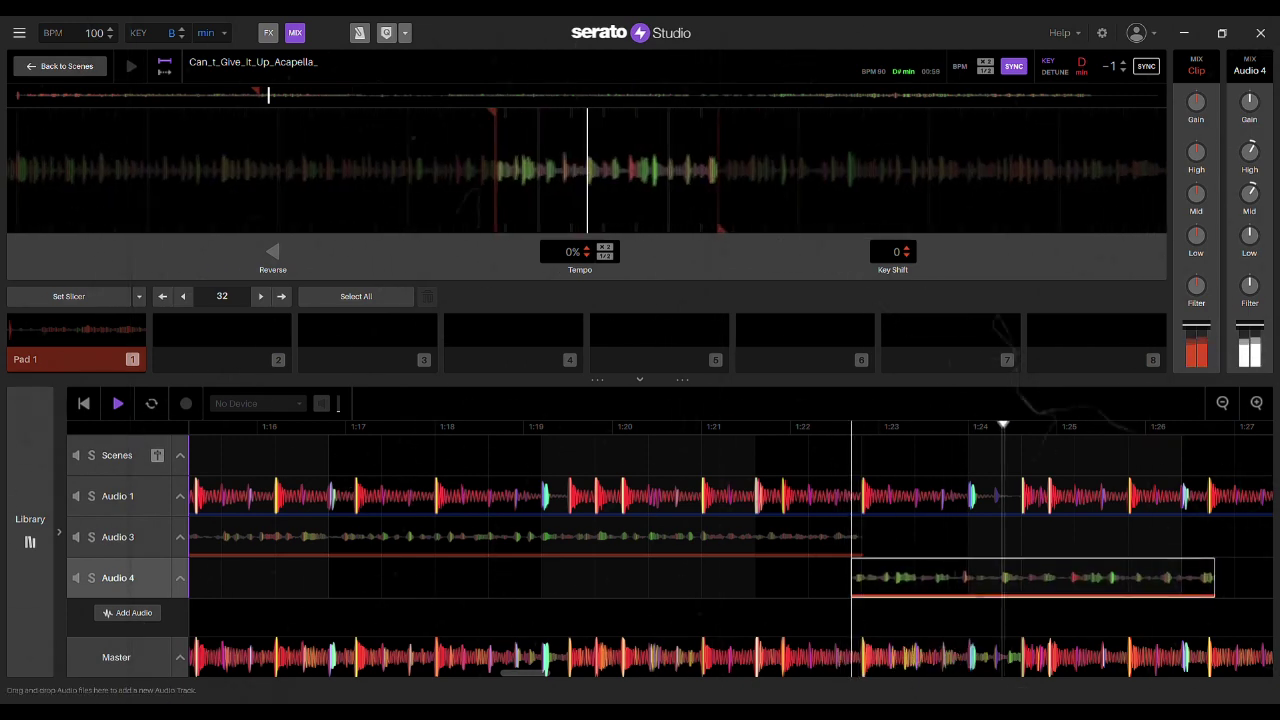
left_click(746, 616)
left_click(702, 426)
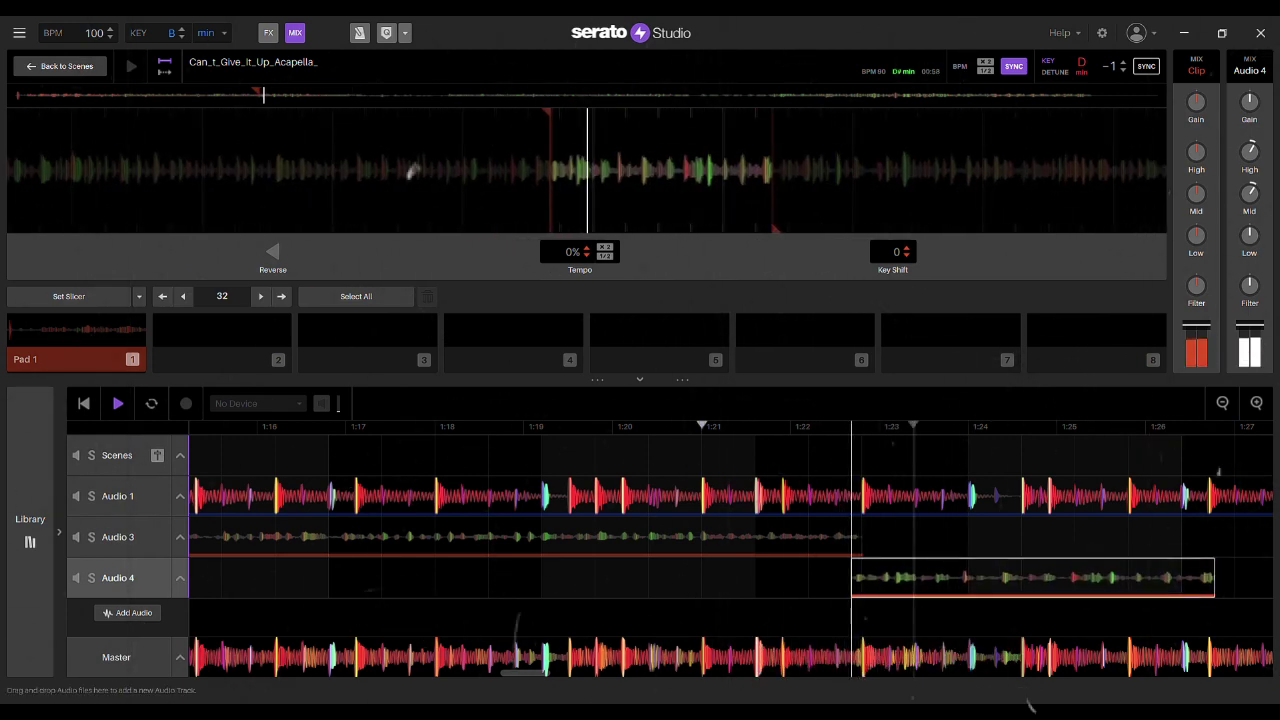
key("ctrl+z")
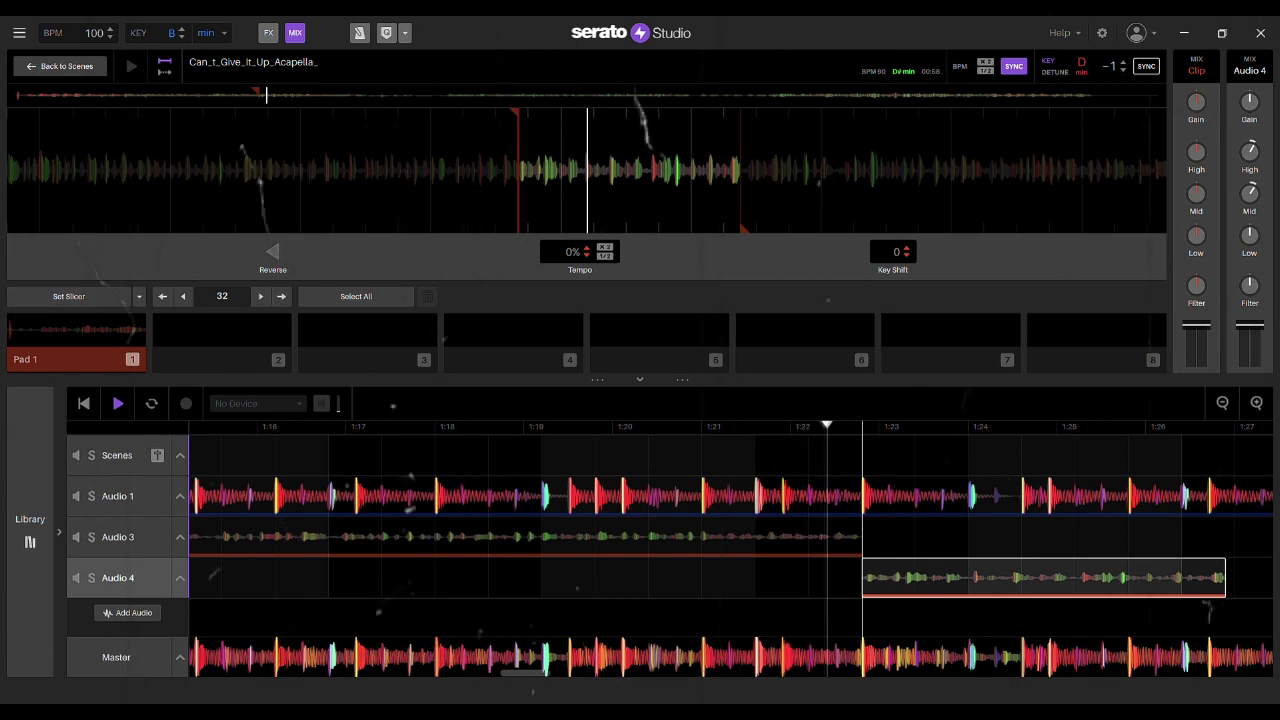
- Nudge the short Audio 4 clip slightly later than the end of the first Audio 3 segment and play the transition
key("Left")
key("Left")
key("Left")
key("Left")
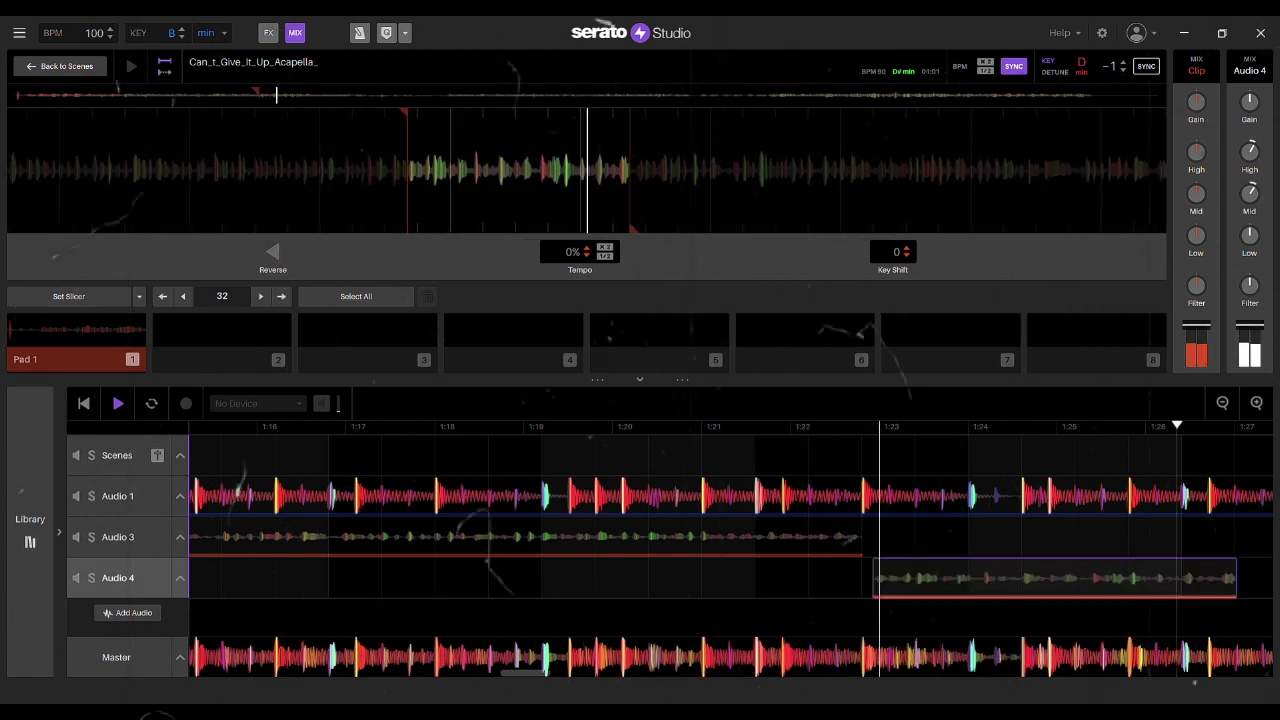
key("space")
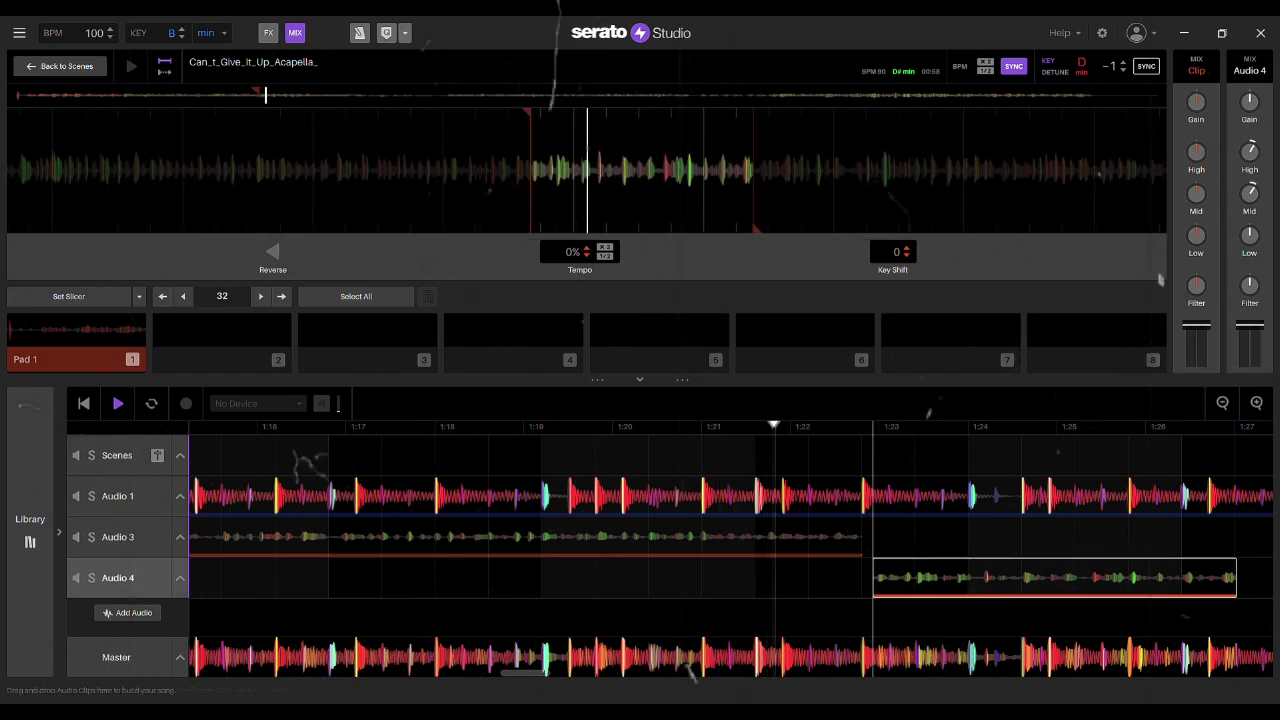
- Adjust the Audio 4 clip's start to meet the end of the first Audio 3 segment and extend its end to about 1:27
left_click_drag(873, 578, 820, 578)
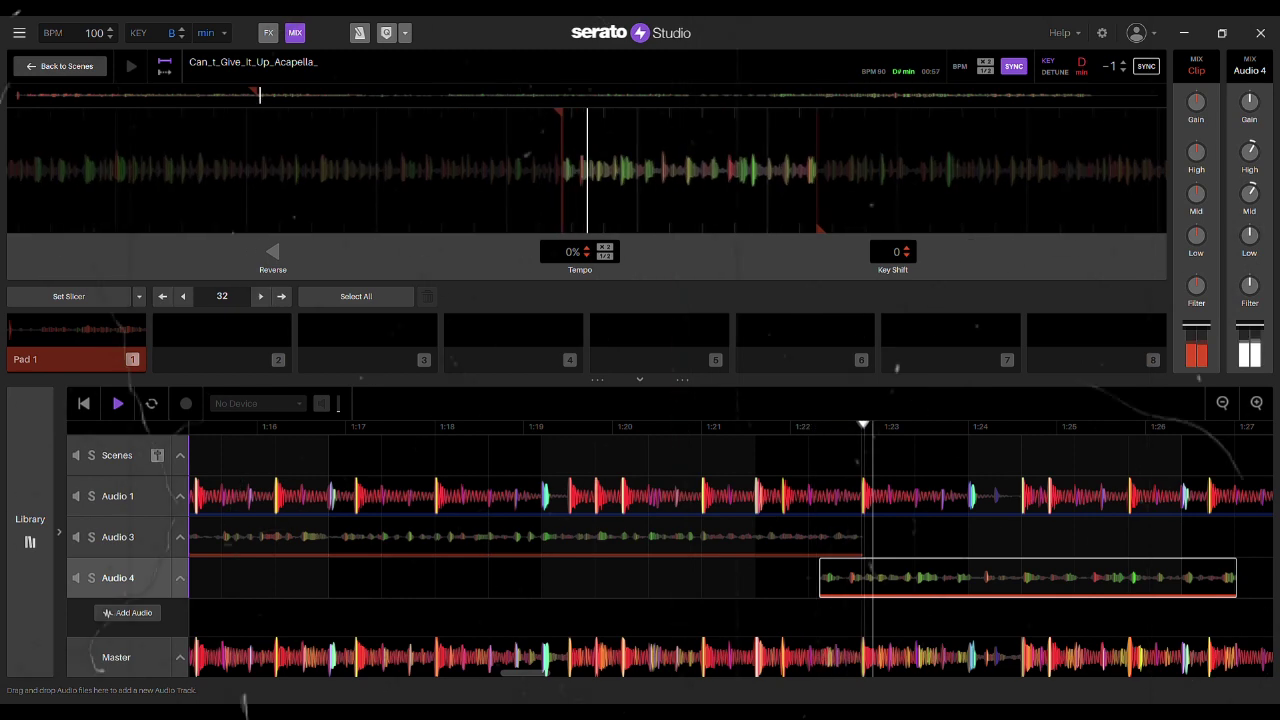
left_click_drag(820, 578, 845, 578)
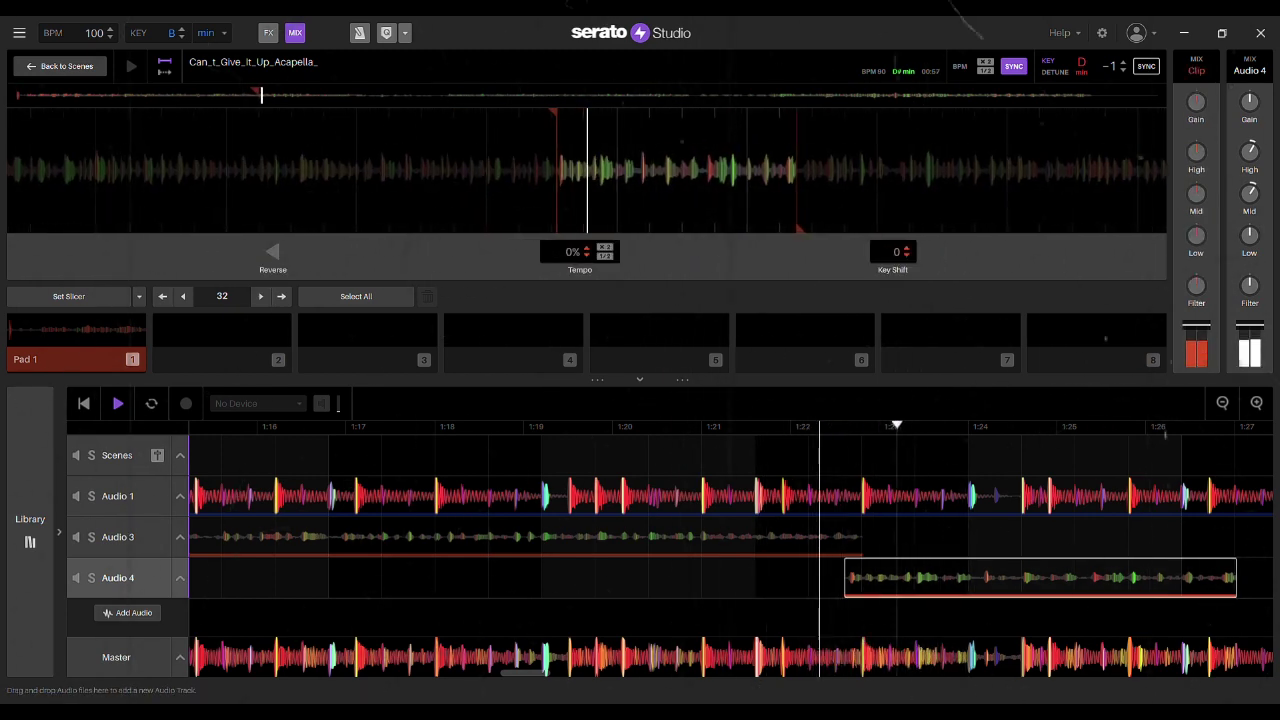
left_click_drag(845, 578, 861, 578)
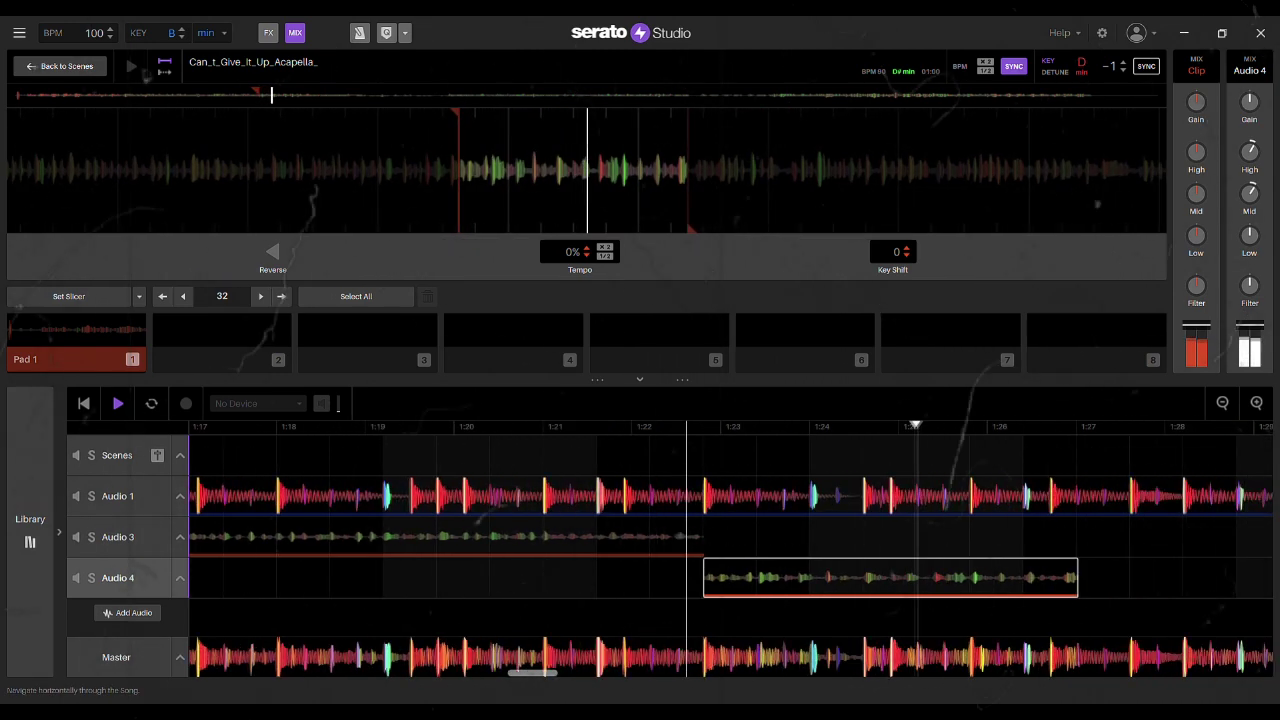
mouse_move(803, 578)
left_mouse_down()
mouse_move(827, 578)
mouse_move(810, 578)
left_mouse_up()
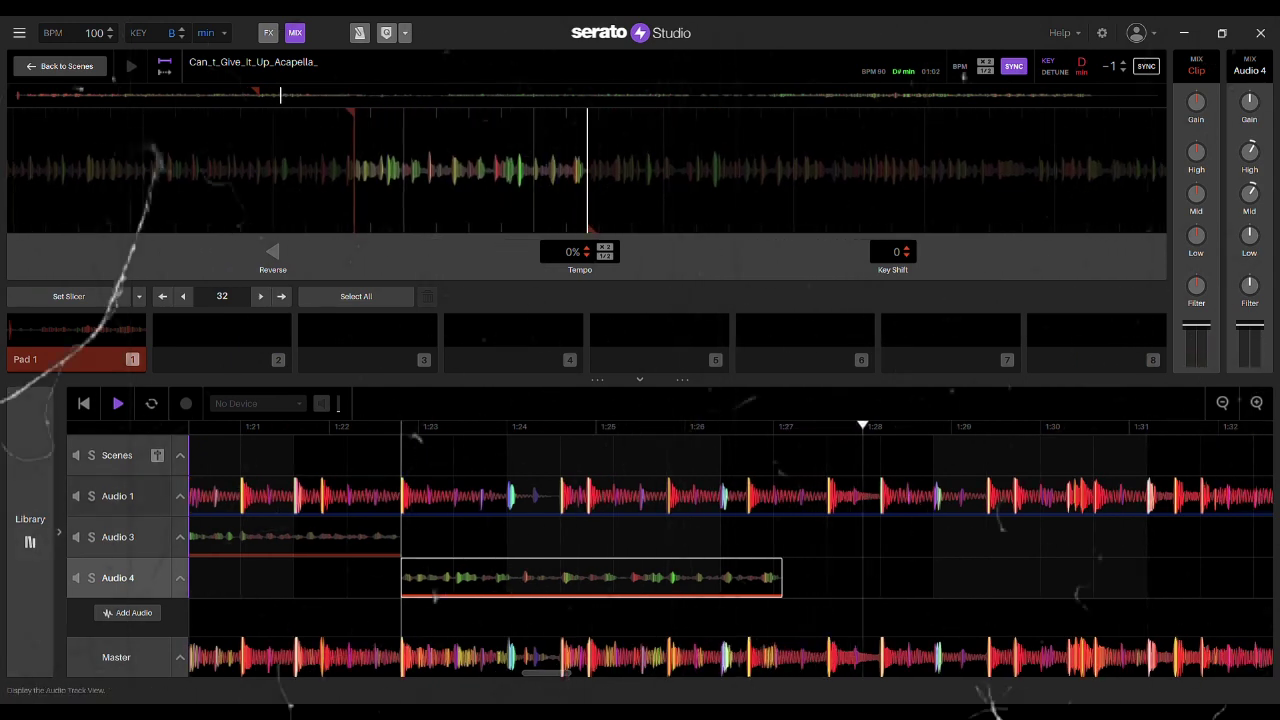
- Duplicate the Audio 1 beat track together with its clip
left_click(118, 496)
key("ctrl+d")
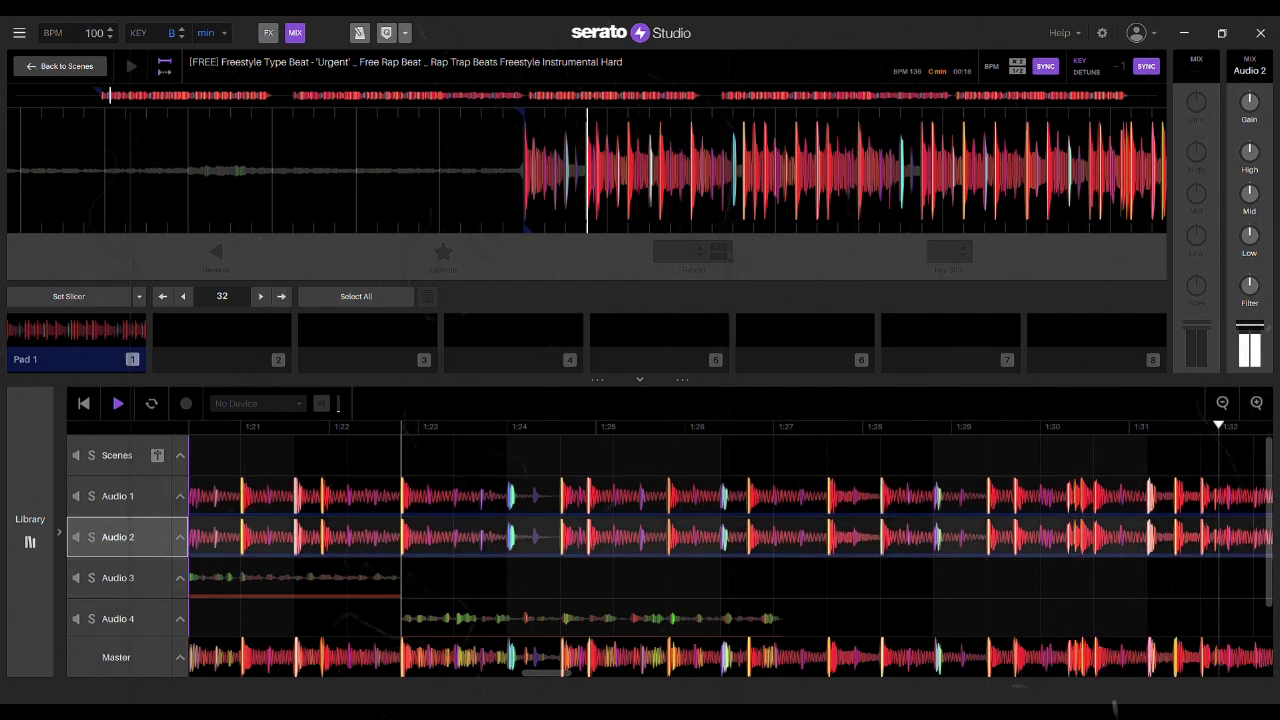
- Split the Audio 2 beat copy at about 1:24, delete the part before the cut, and play the transition
key("ctrl+e")
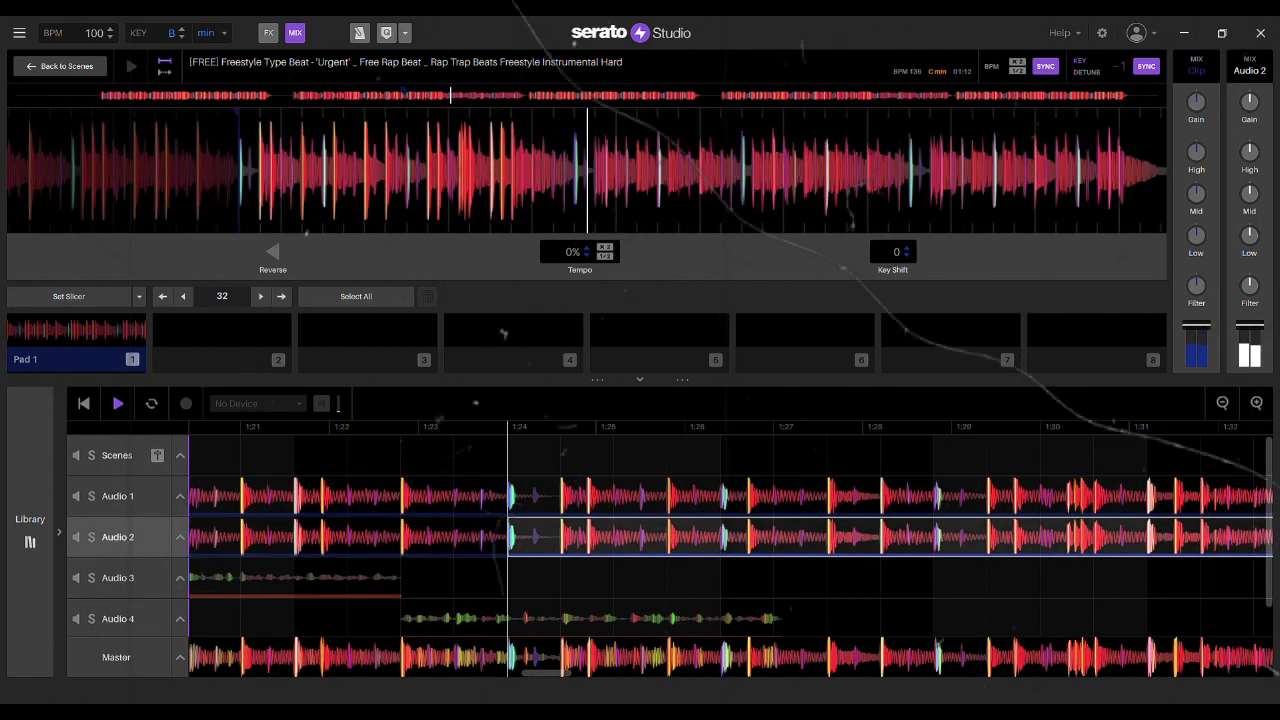
left_click(400, 537)
key("Delete")
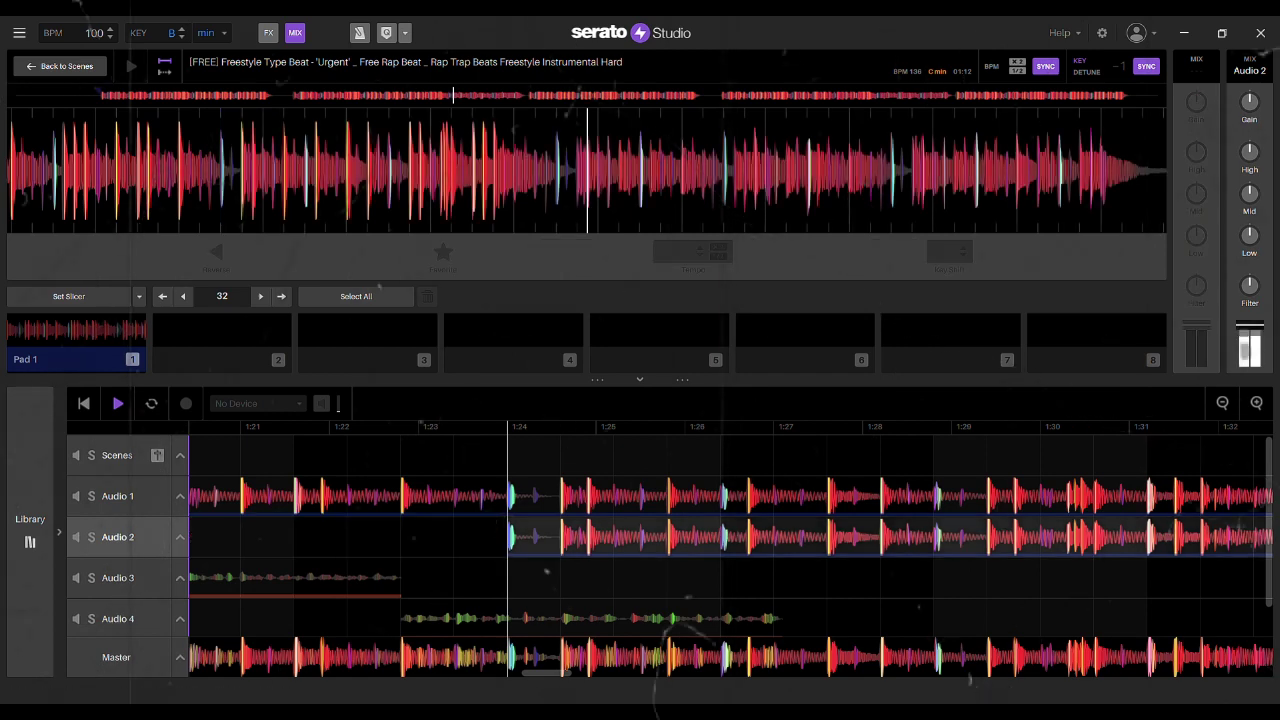
left_click(118, 403)
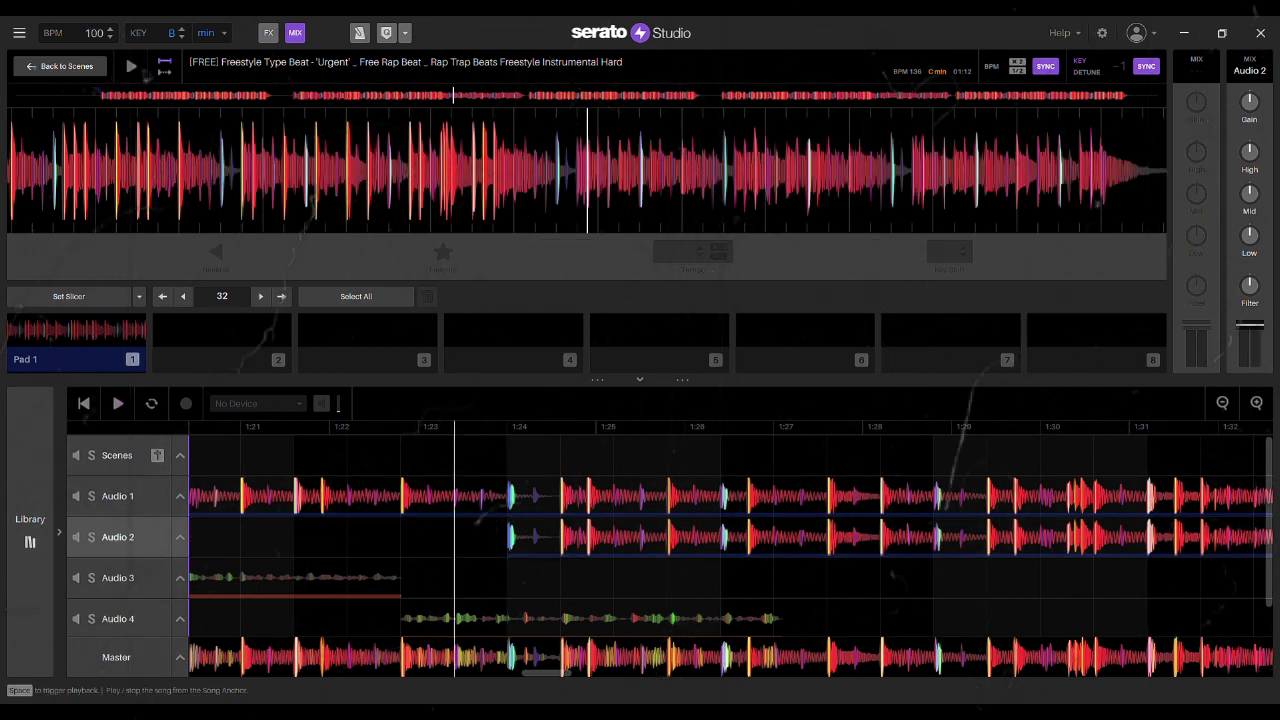
left_click(118, 403)
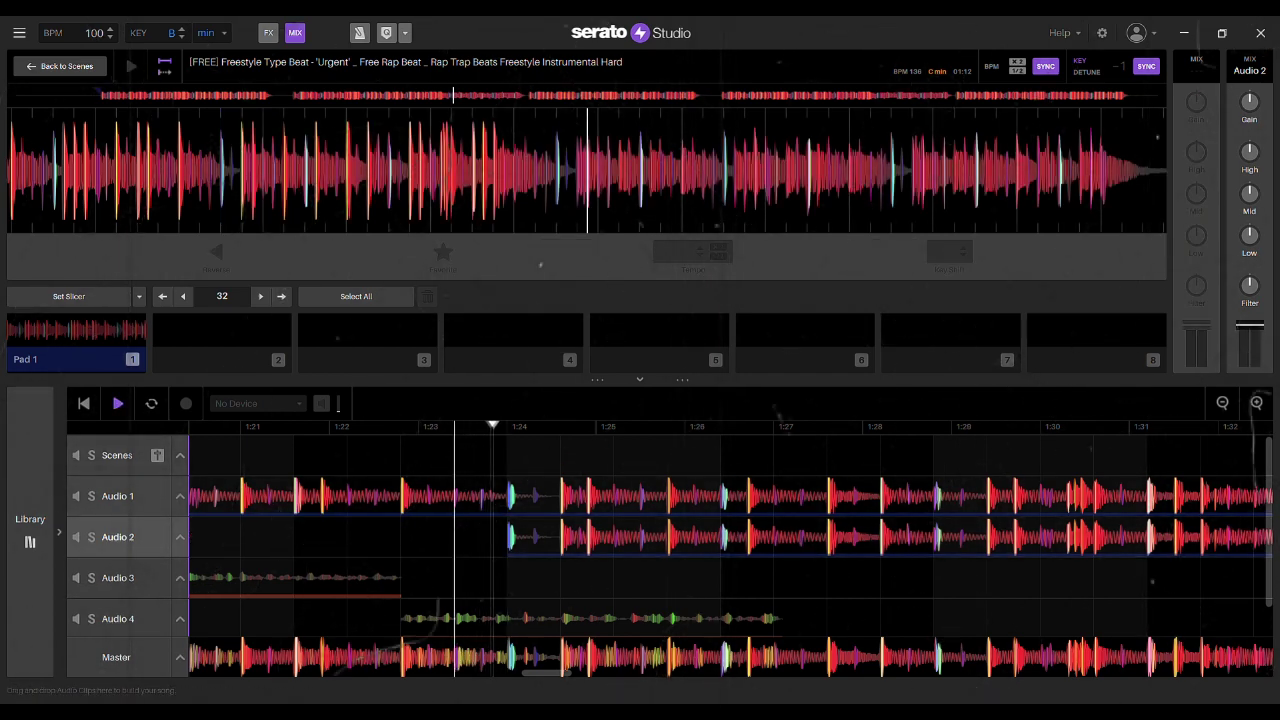
- Trim the start of the Audio 2 beat clip forward to the beat just before 1:32
left_click_drag(509, 537, 1148, 537)
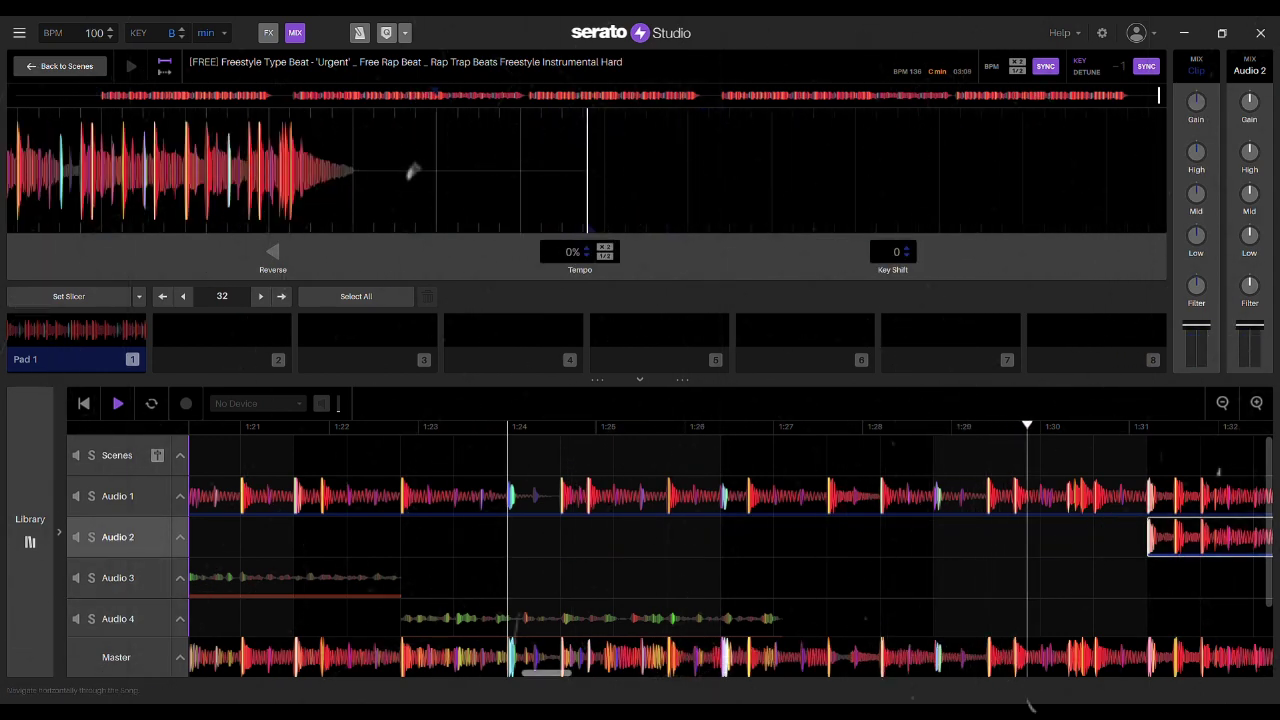
left_click(562, 658)
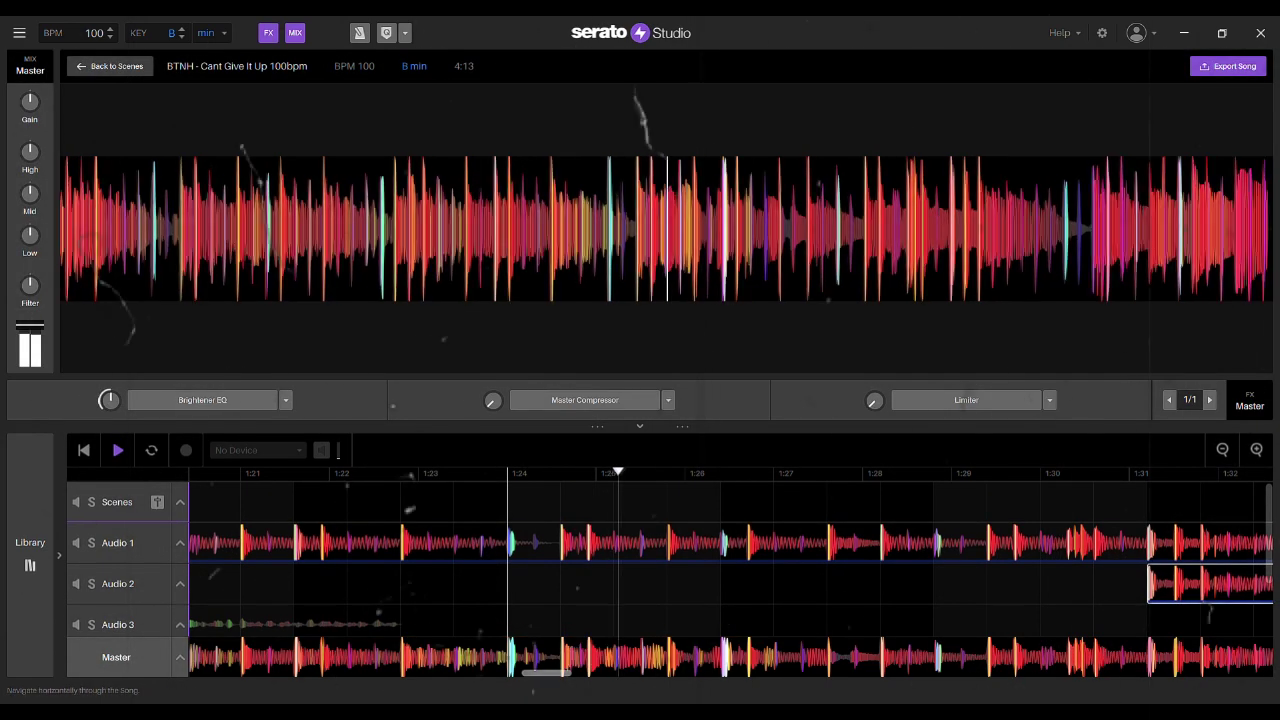
left_click(1150, 583)
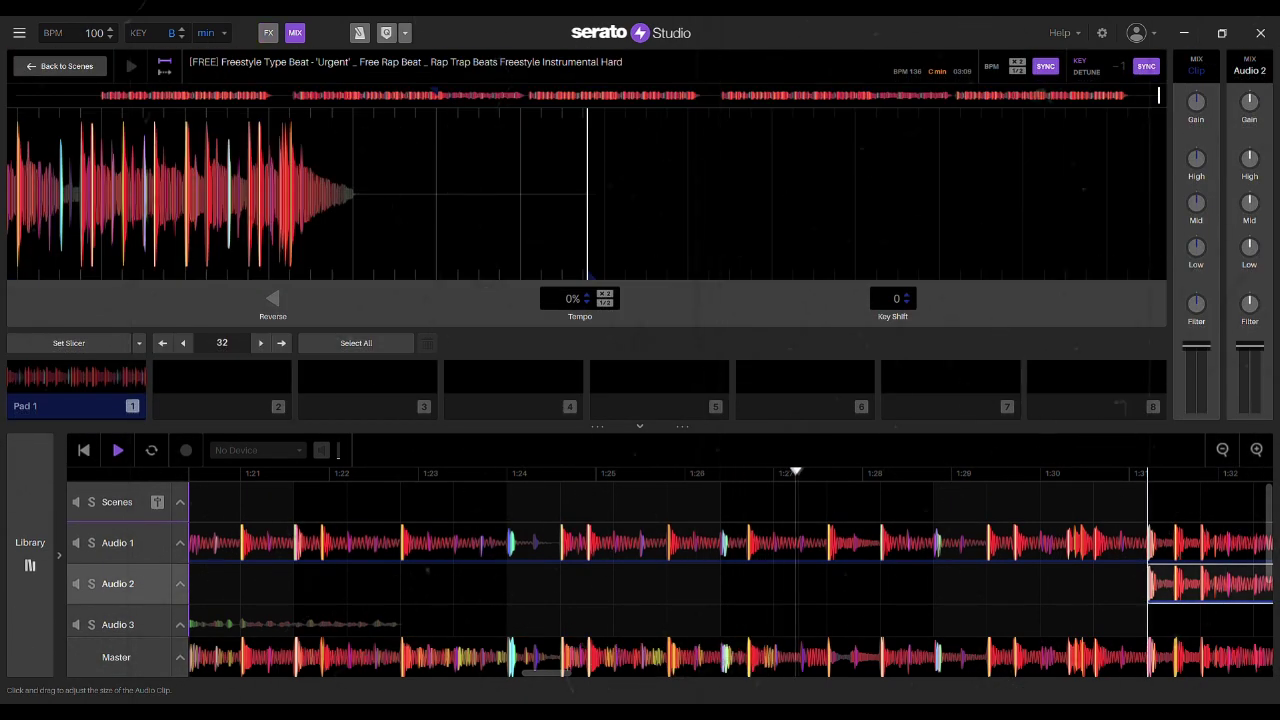
left_click_drag(1150, 583, 1201, 583)
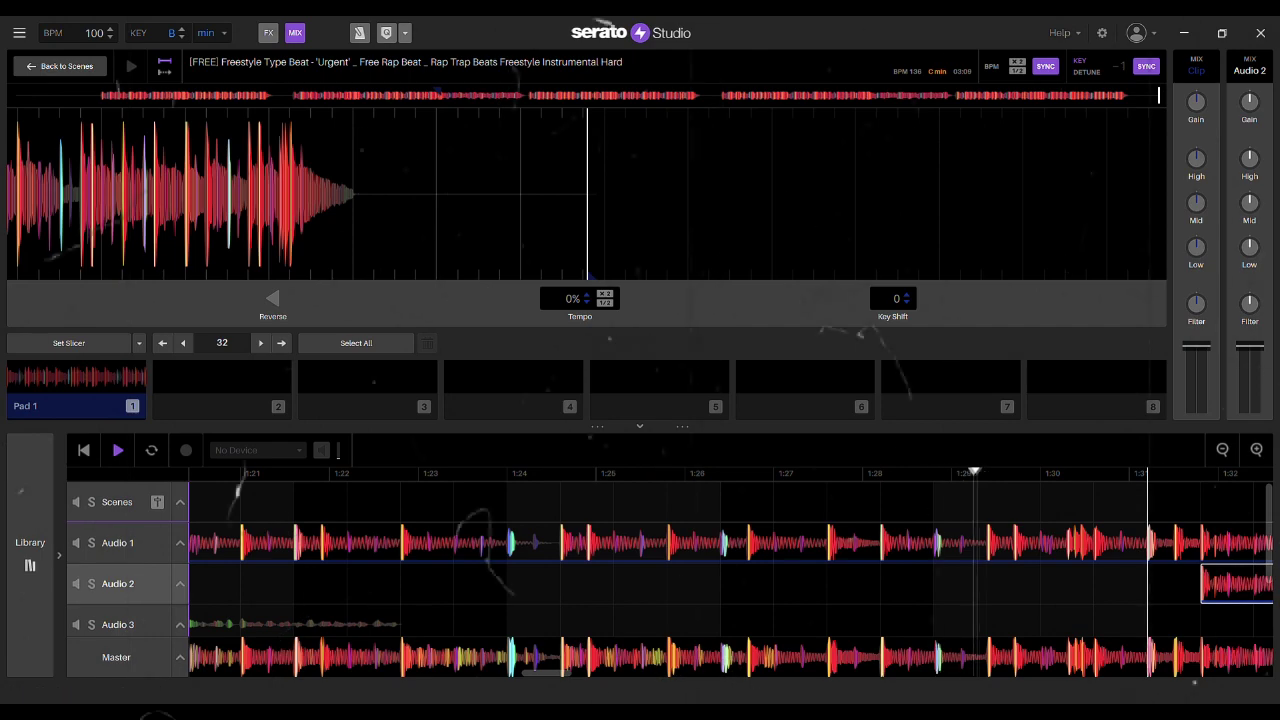
- Move the trimmed Audio 2 beat clip earlier to start at about 1:24 and extend its start back to about 1:17
mouse_move(547, 673)
left_mouse_down()
mouse_move(587, 673)
mouse_move(537, 673)
left_mouse_up()
left_click(497, 543)
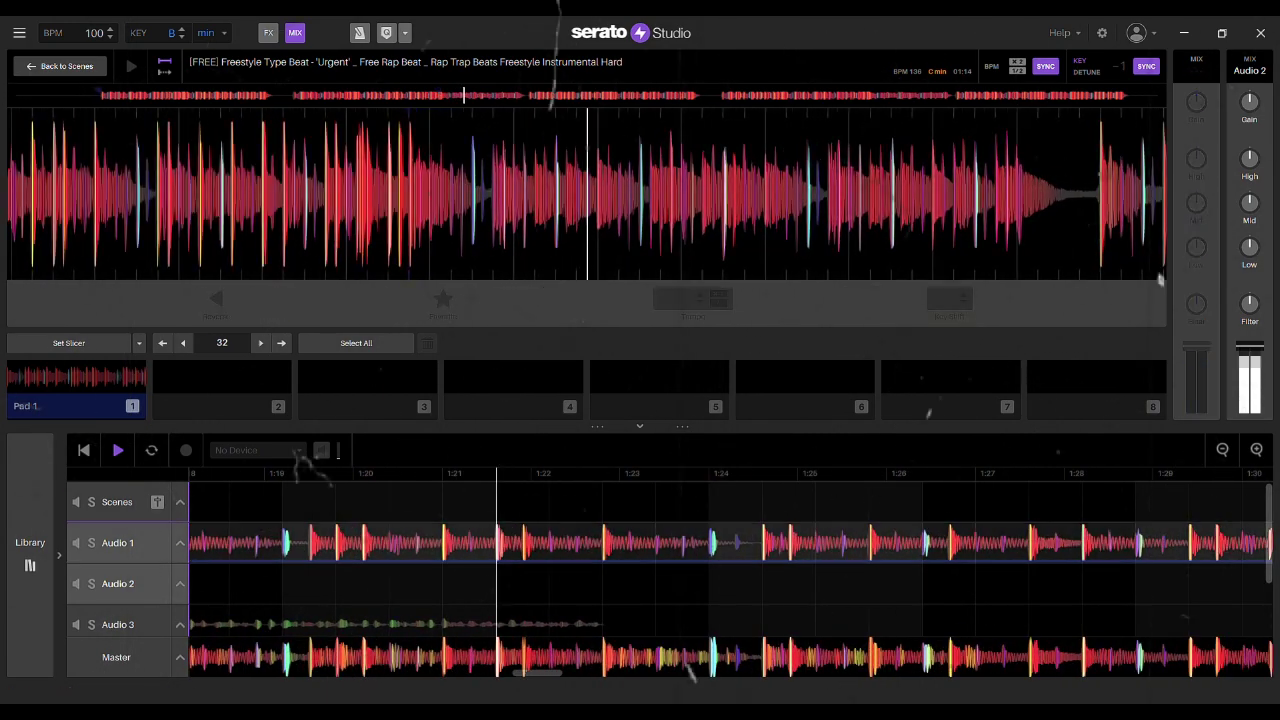
left_click(1222, 450)
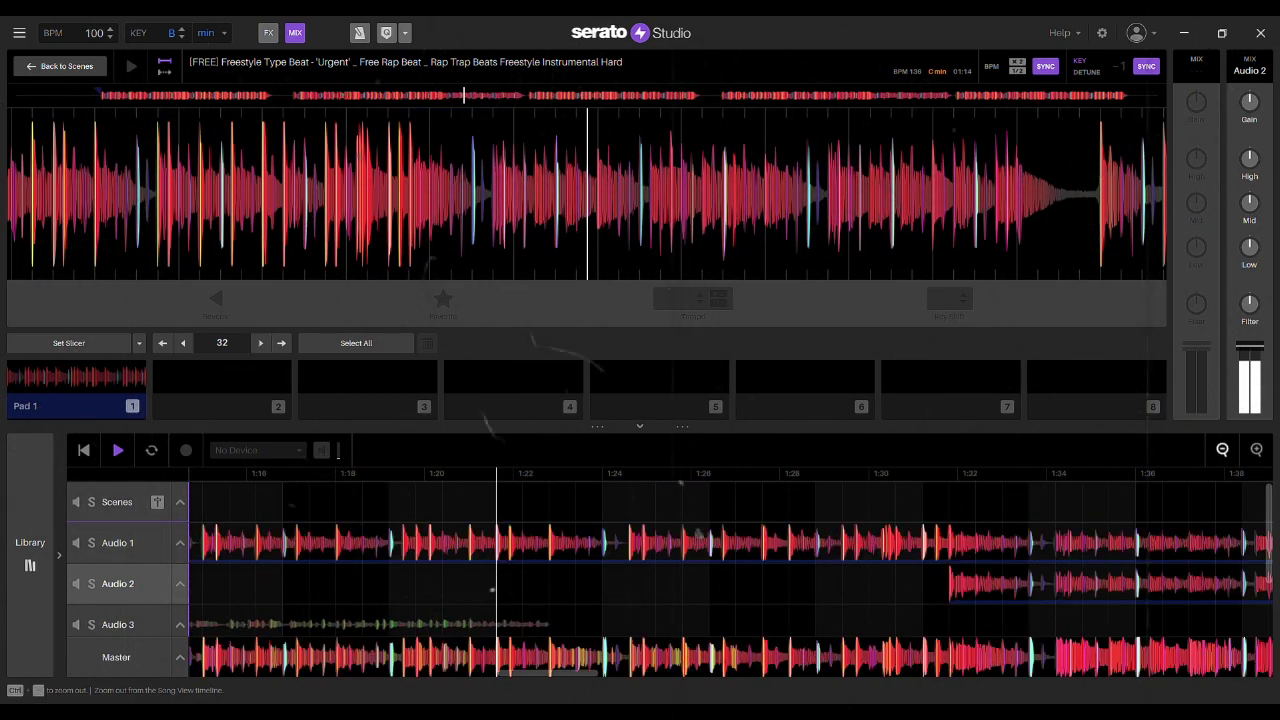
left_click_drag(1105, 584, 719, 584)
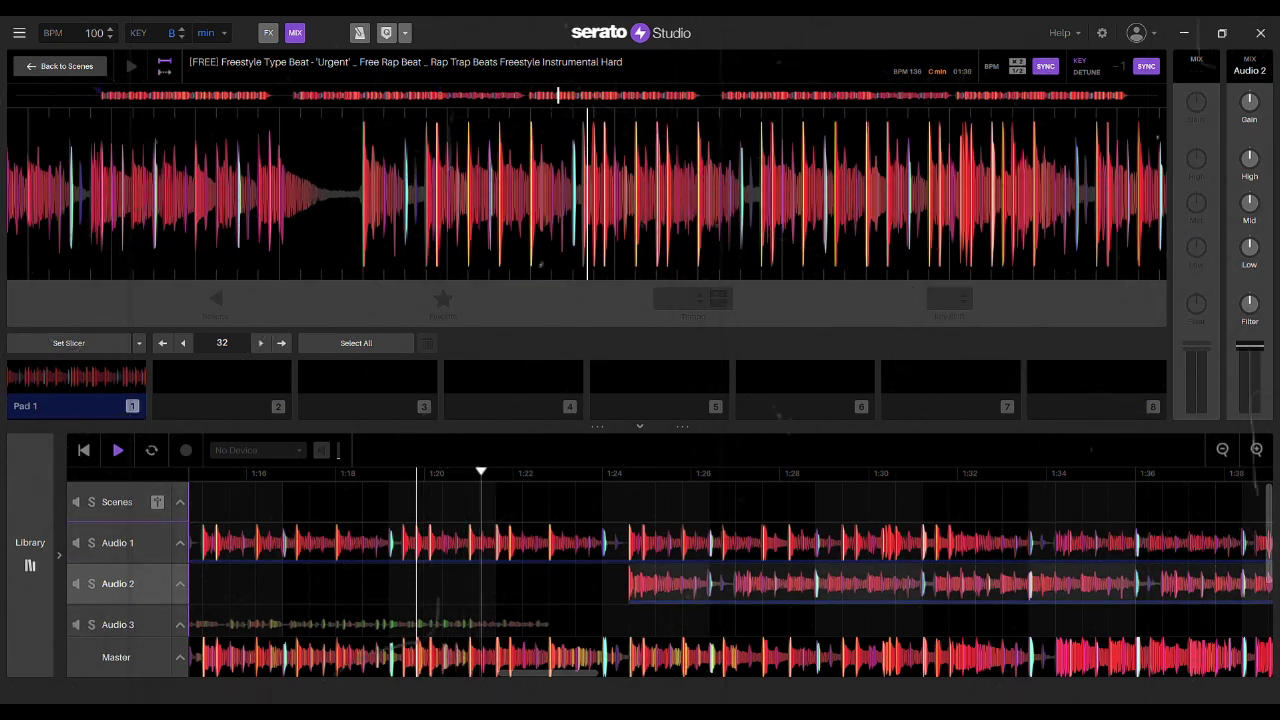
left_click_drag(636, 574, 641, 584)
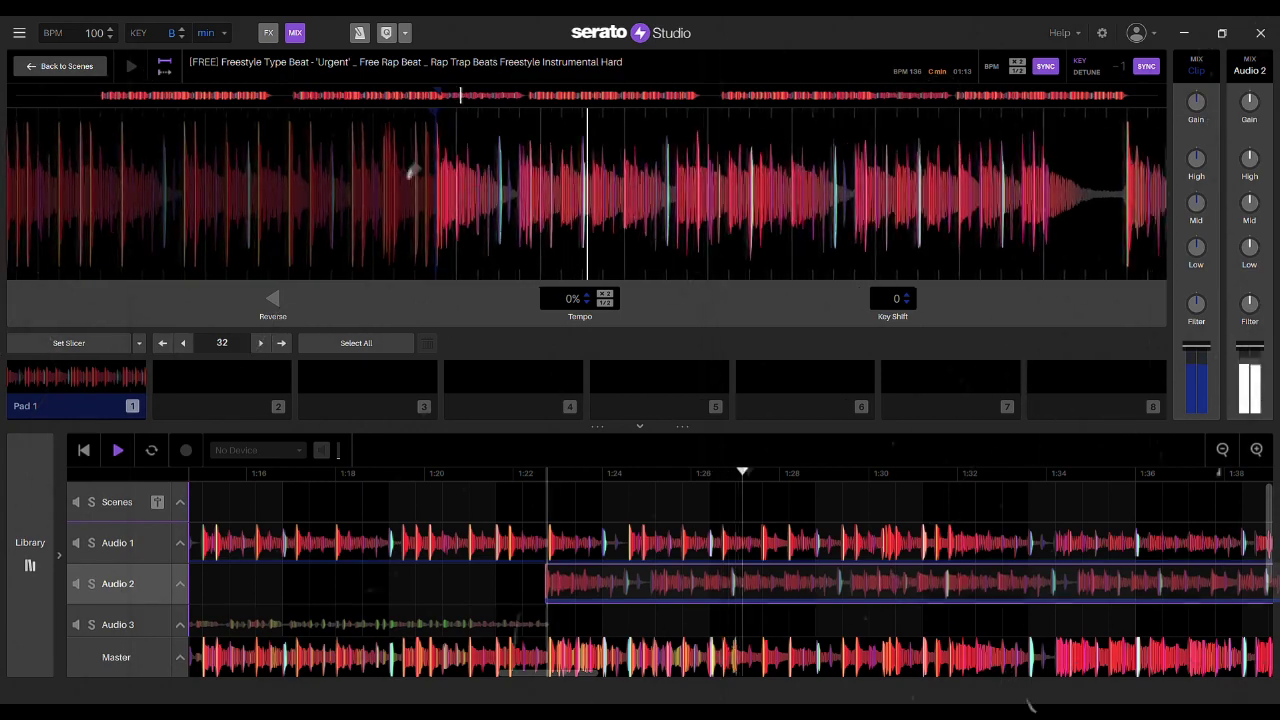
left_click_drag(546, 583, 291, 583)
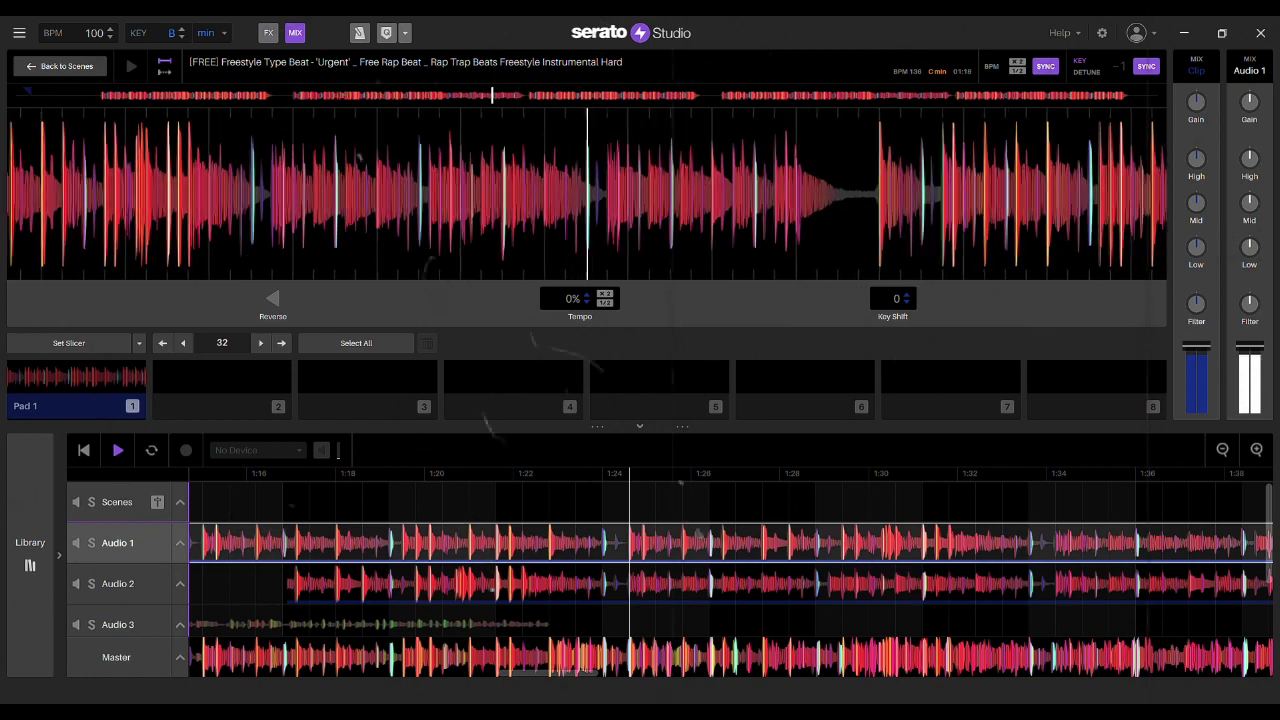
- Split the Audio 1 beat at about 1:24, delete the part after the cut, and shorten the remaining clip to about 1:17
key("ctrl+e")
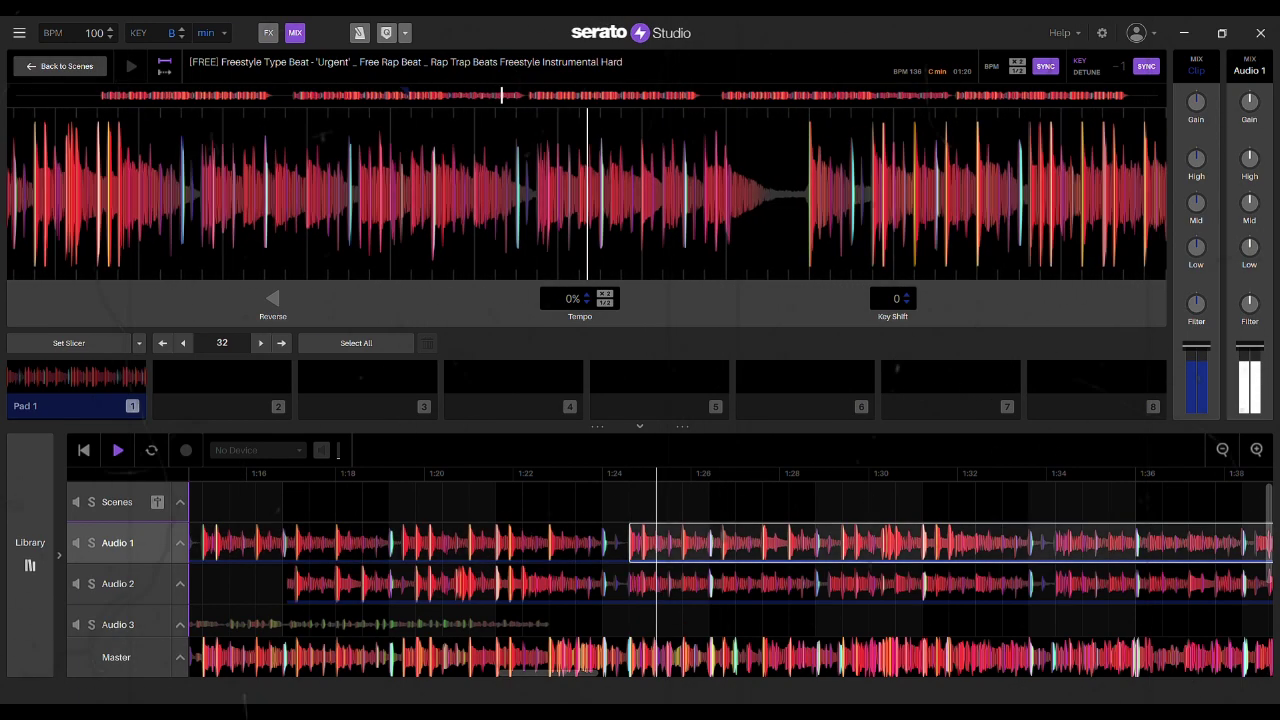
key("Delete")
left_click(256, 584)
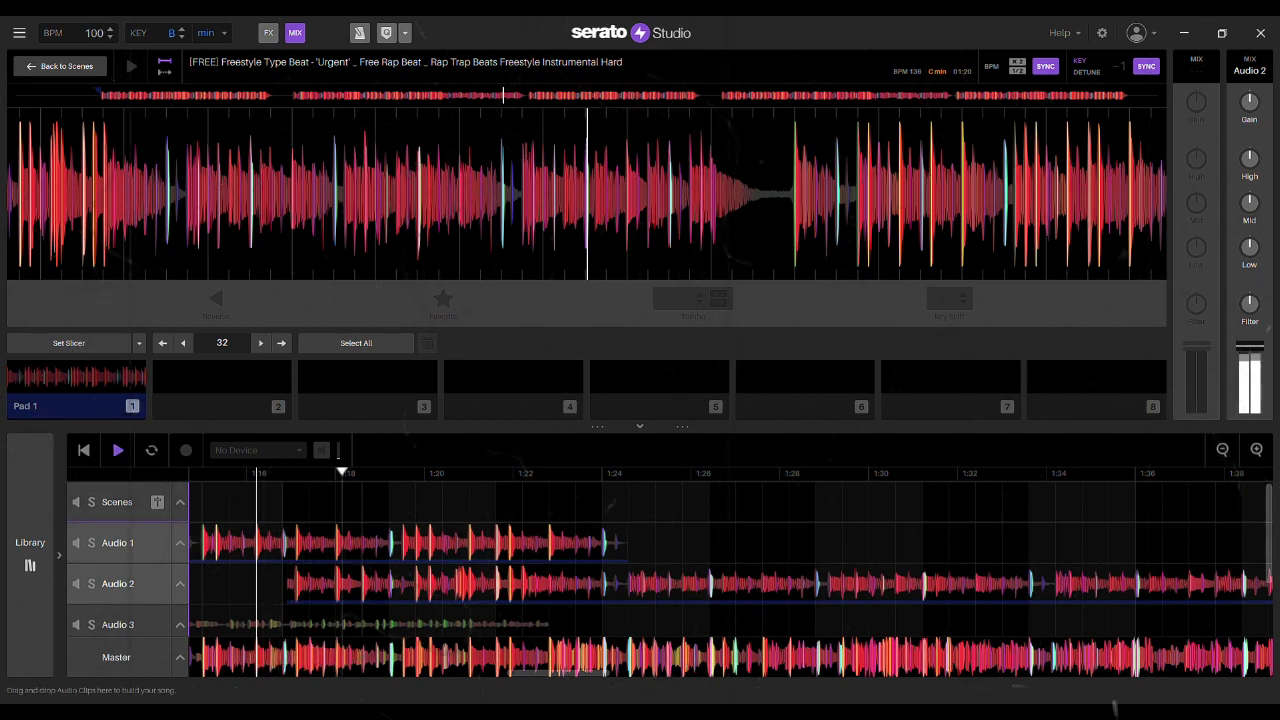
left_click_drag(627, 543, 284, 543)
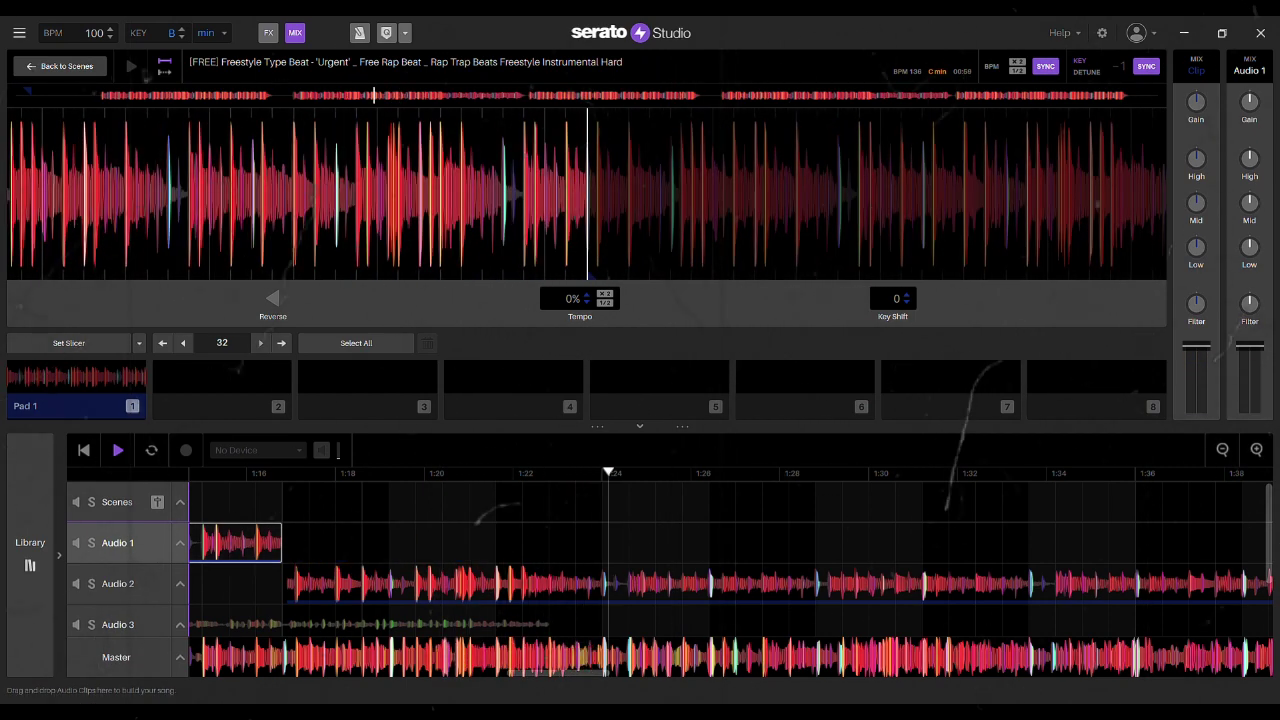
left_click_drag(287, 543, 291, 543)
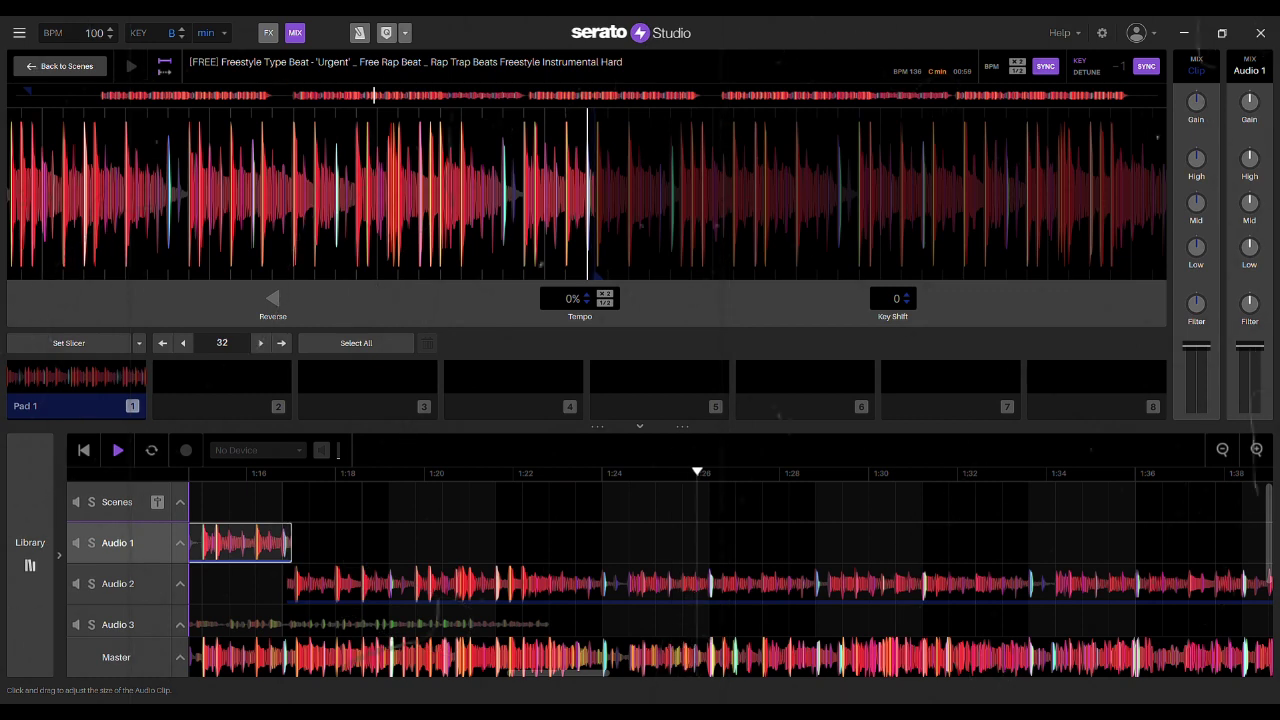
- Extend the Audio 1 clip's end to about 1:21, trim the Audio 2 clip's start to meet it, and play the transition
scroll(355, 545, "down", 2)
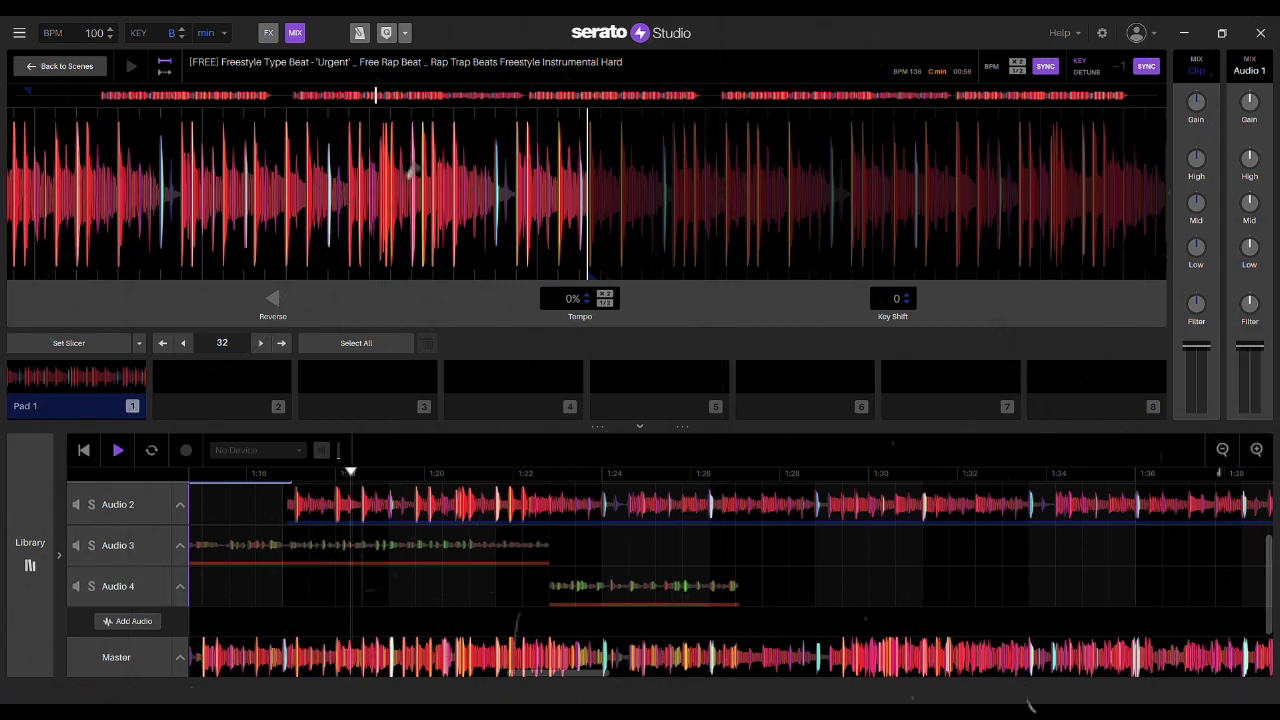
scroll(400, 545, "up", 1)
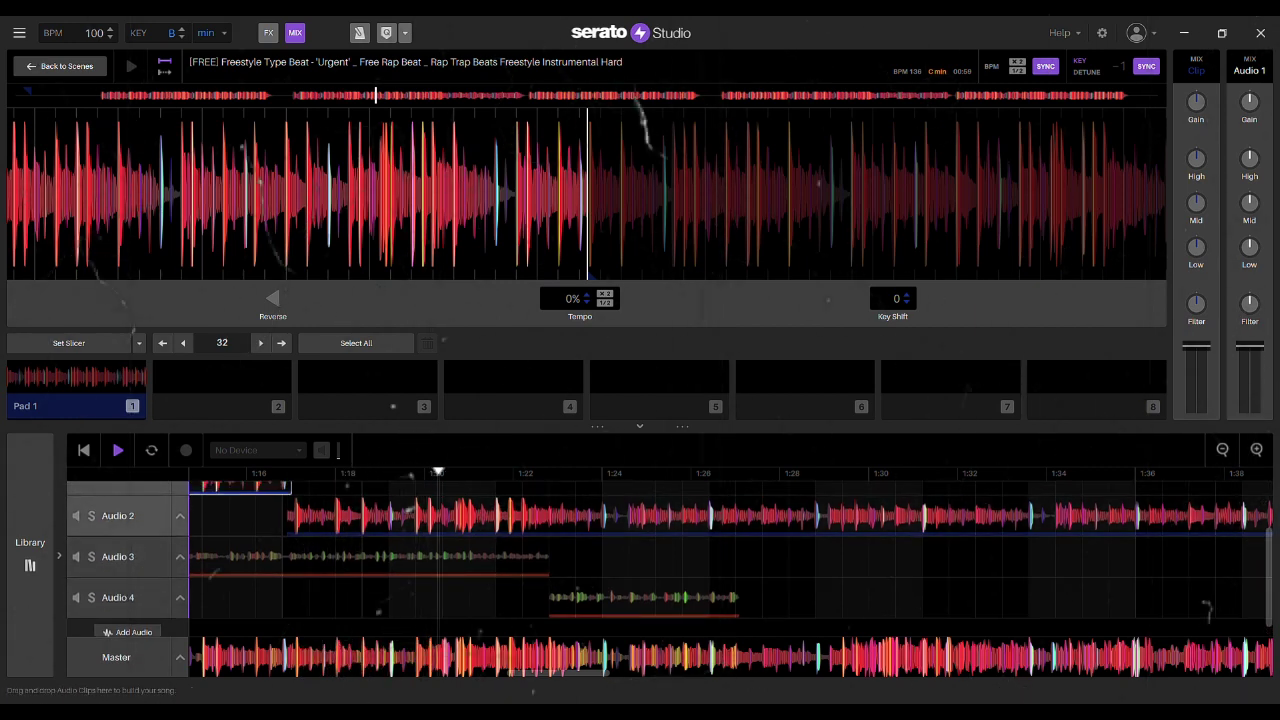
scroll(700, 580, "up", 2)
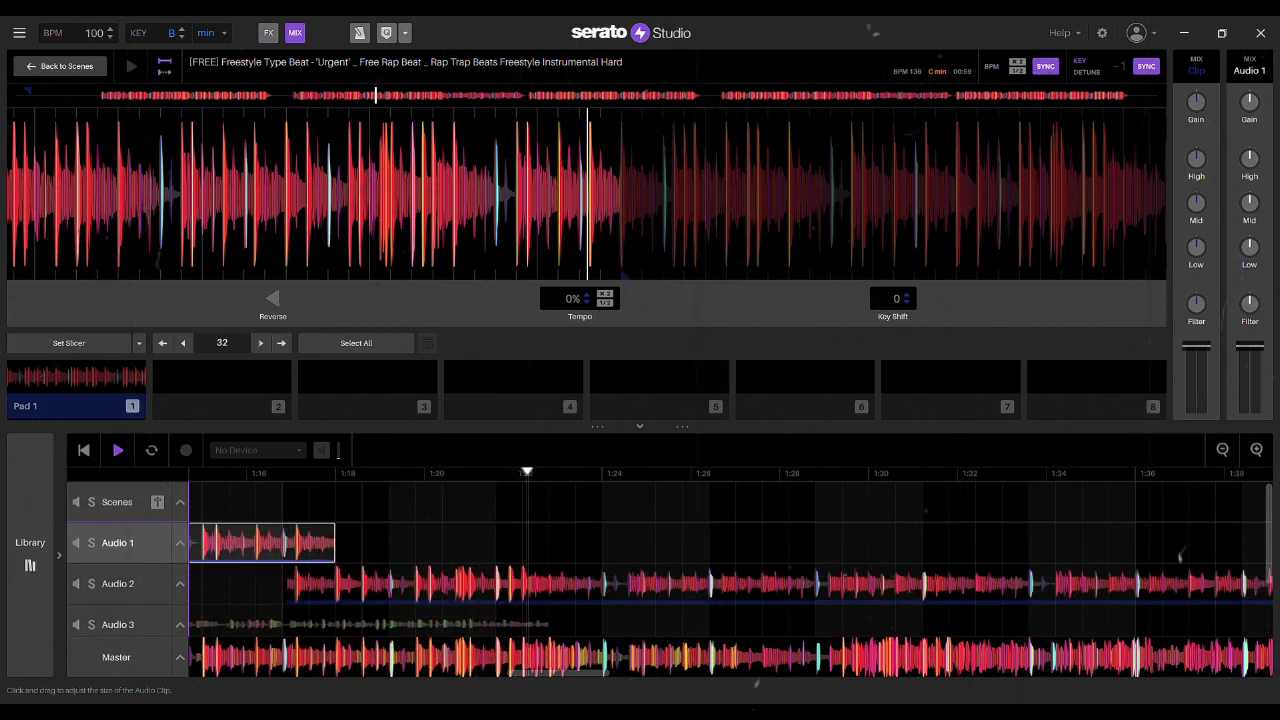
left_click_drag(441, 543, 478, 543)
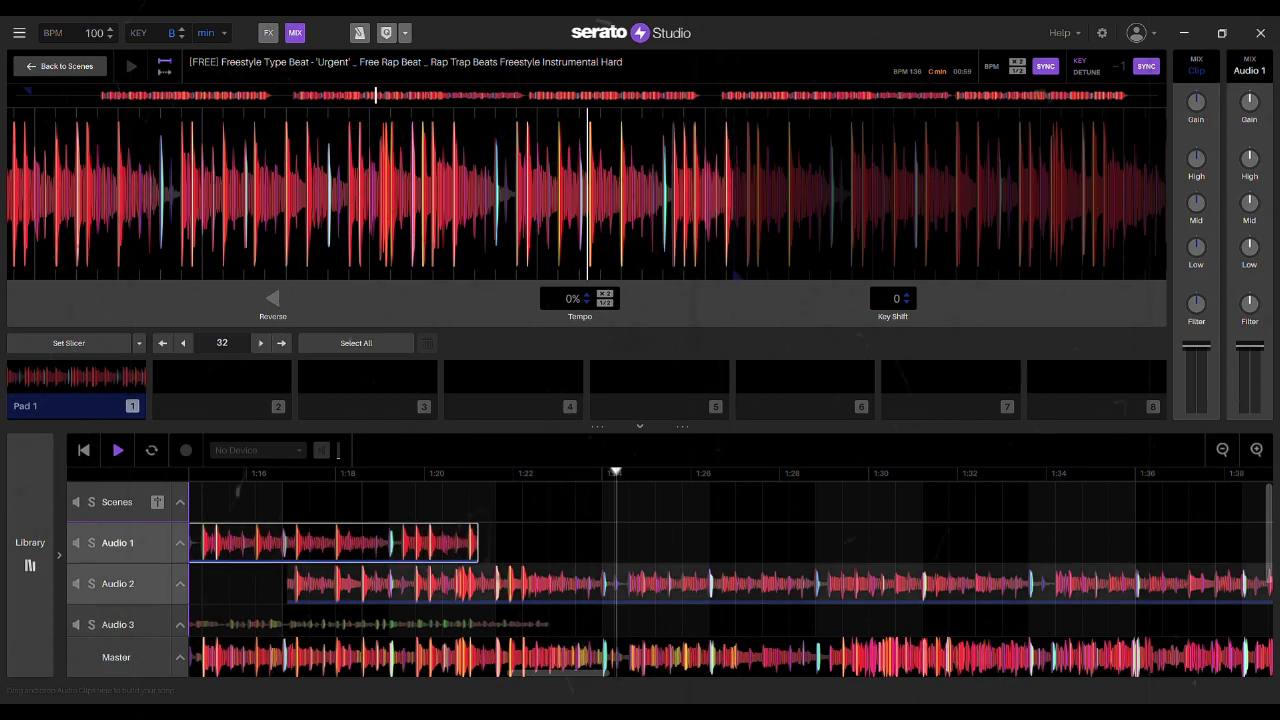
left_click_drag(288, 583, 474, 583)
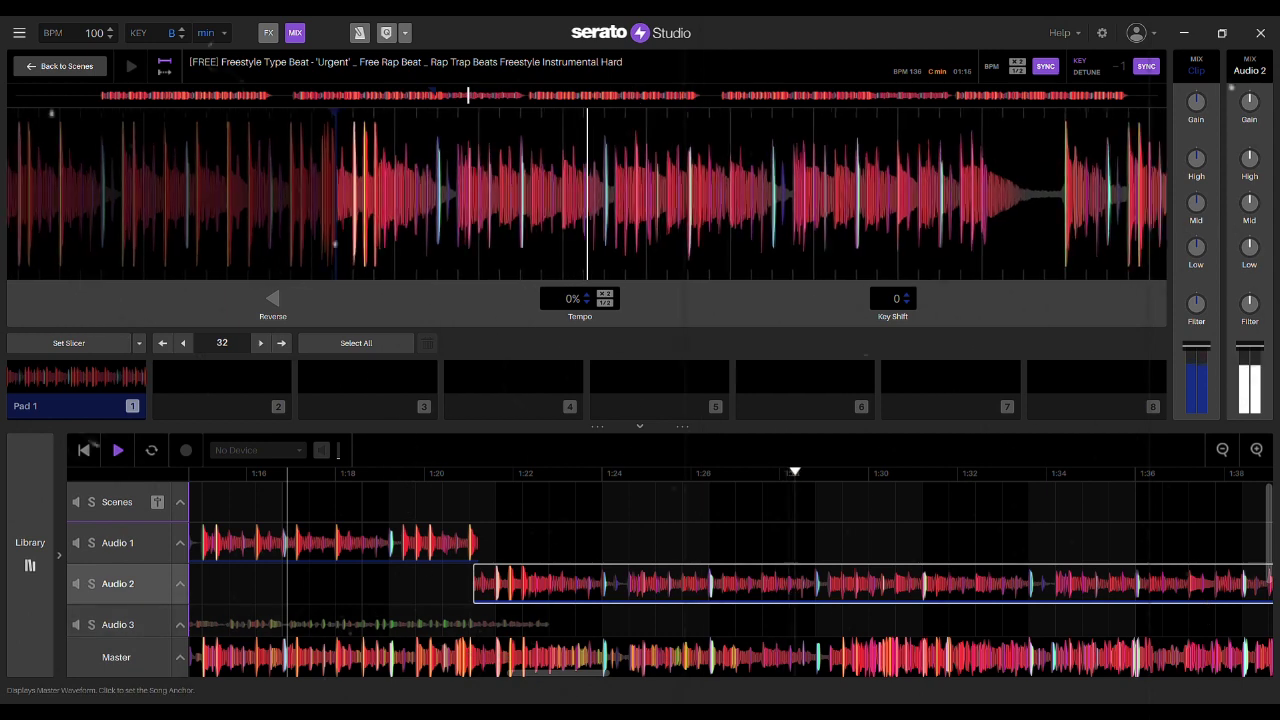
left_click(118, 450)
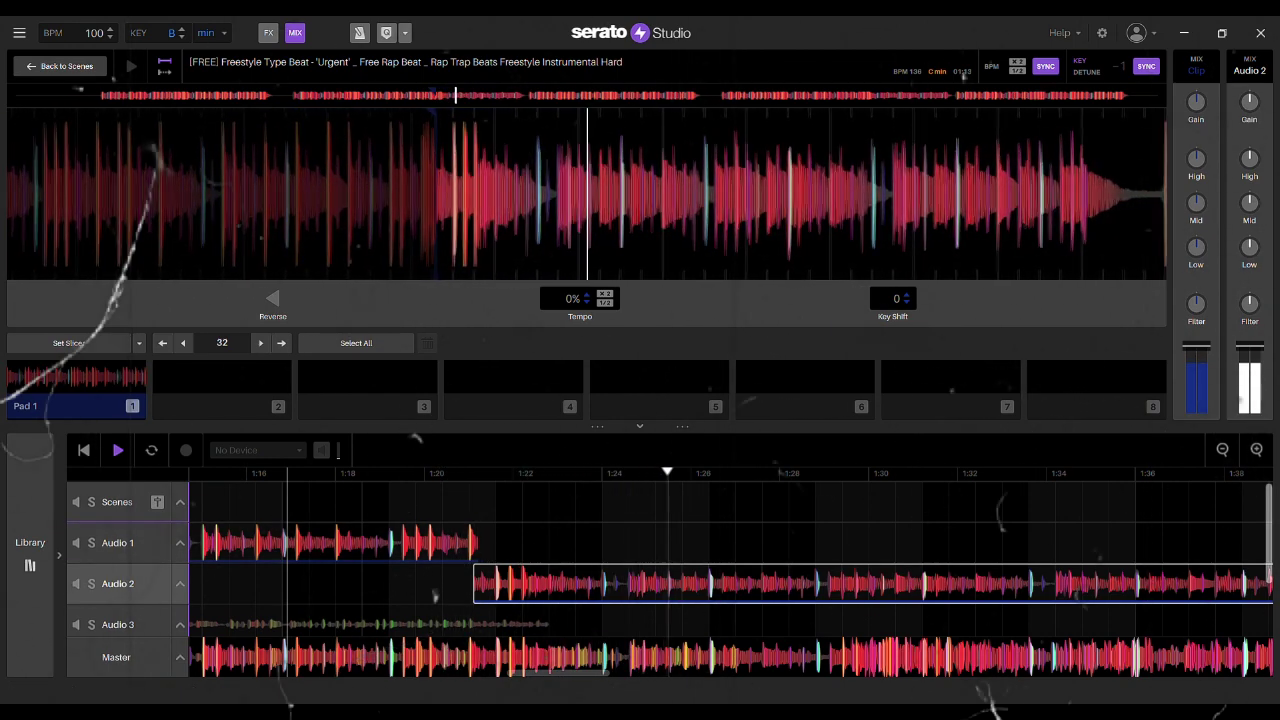
- Play from about 1:21 and duplicate the Audio 4 vocal track together with its clip
scroll(640, 580, "down", 2)
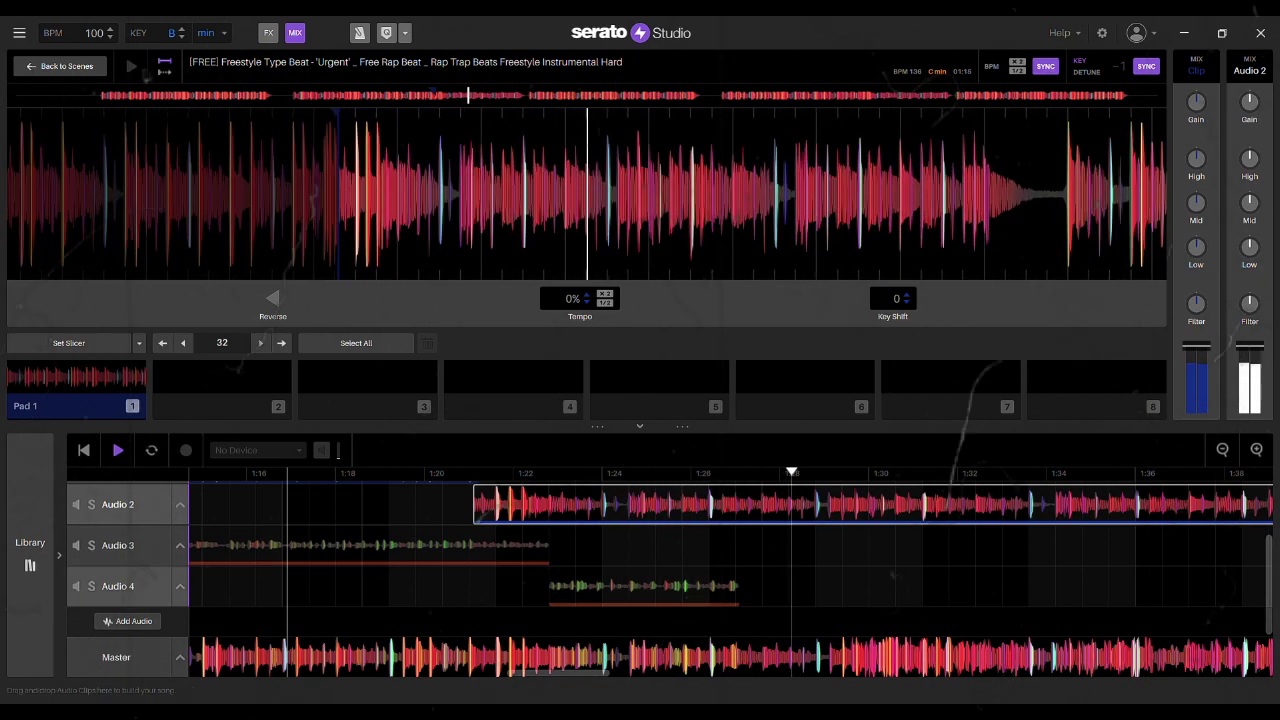
left_click_drag(1261, 598, 1064, 572)
left_click(269, 474)
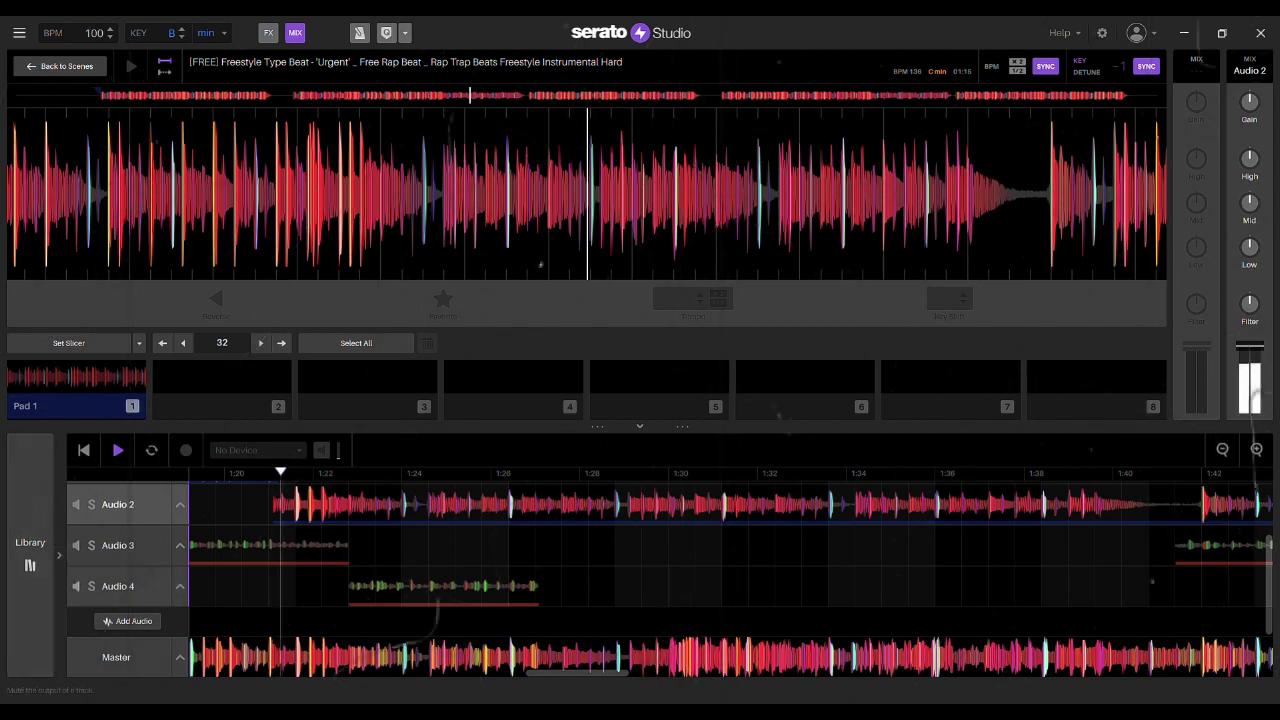
left_click(118, 586)
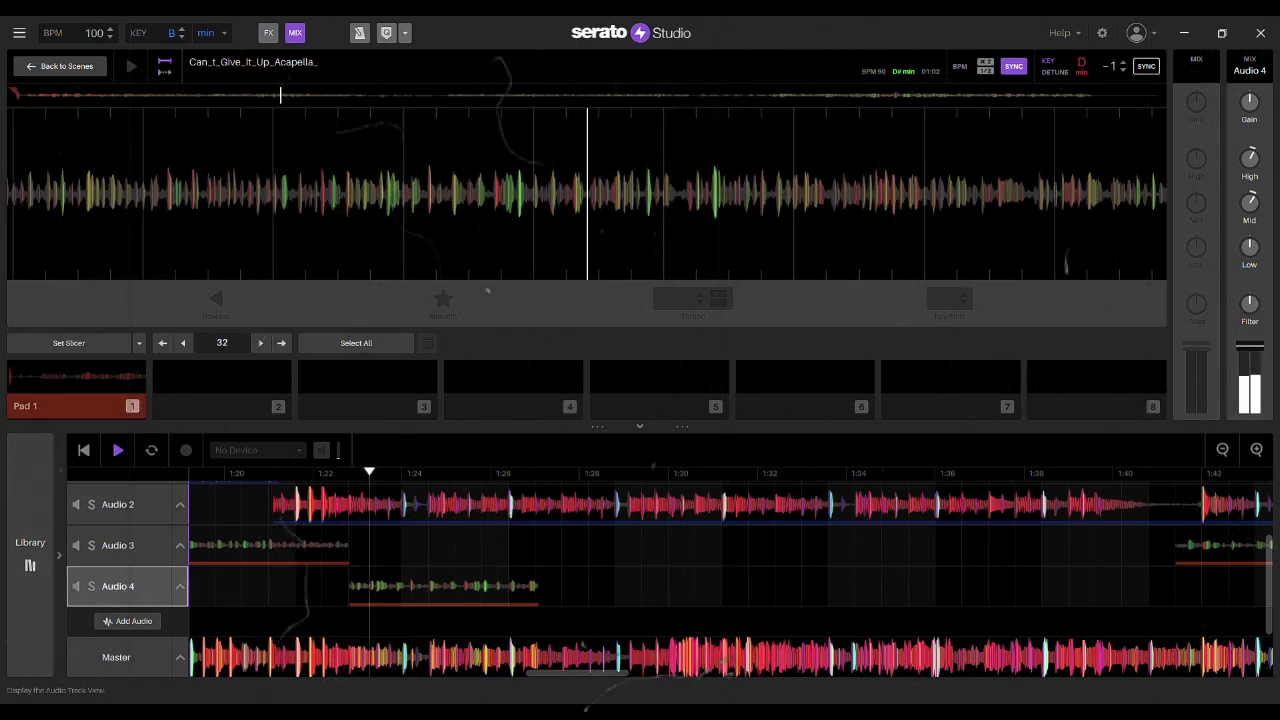
key("ctrl+d")
scroll(670, 560, "down", 2)
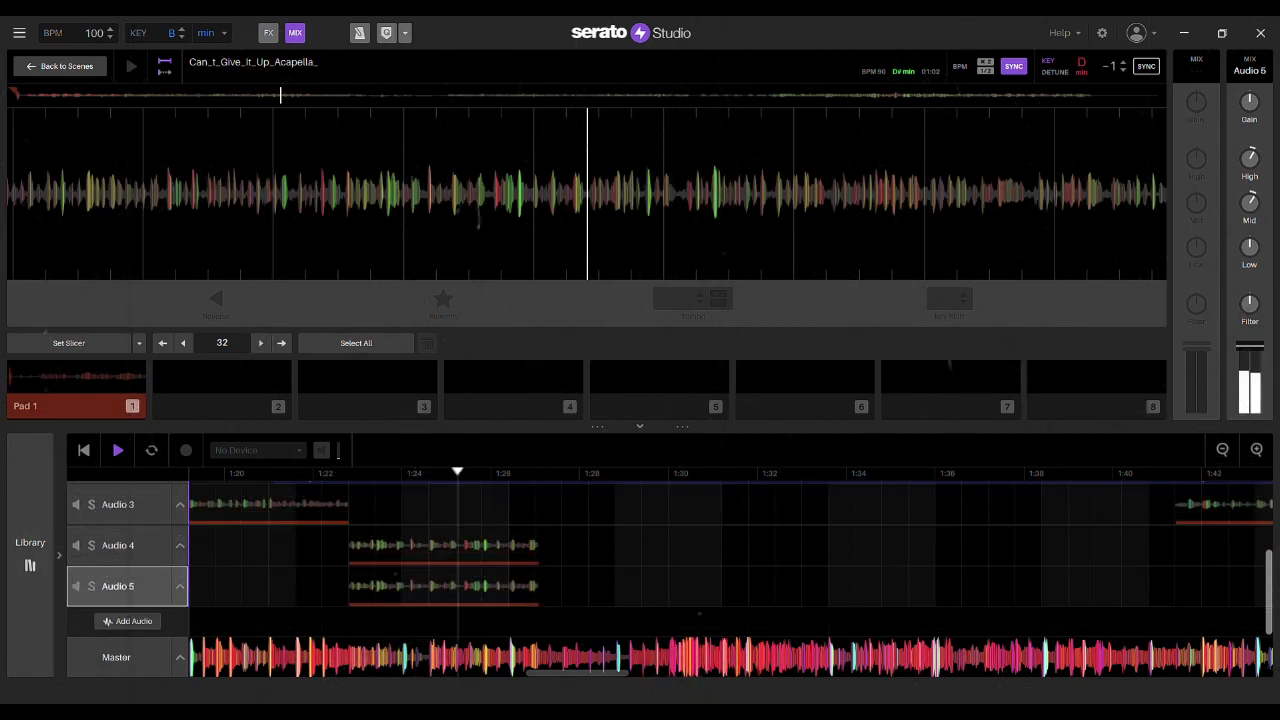
- Shift the duplicated vocal clip to about 1:27 and move it onto the Audio 4 track after the original clip
left_click(376, 586)
left_click_drag(364, 586, 577, 586)
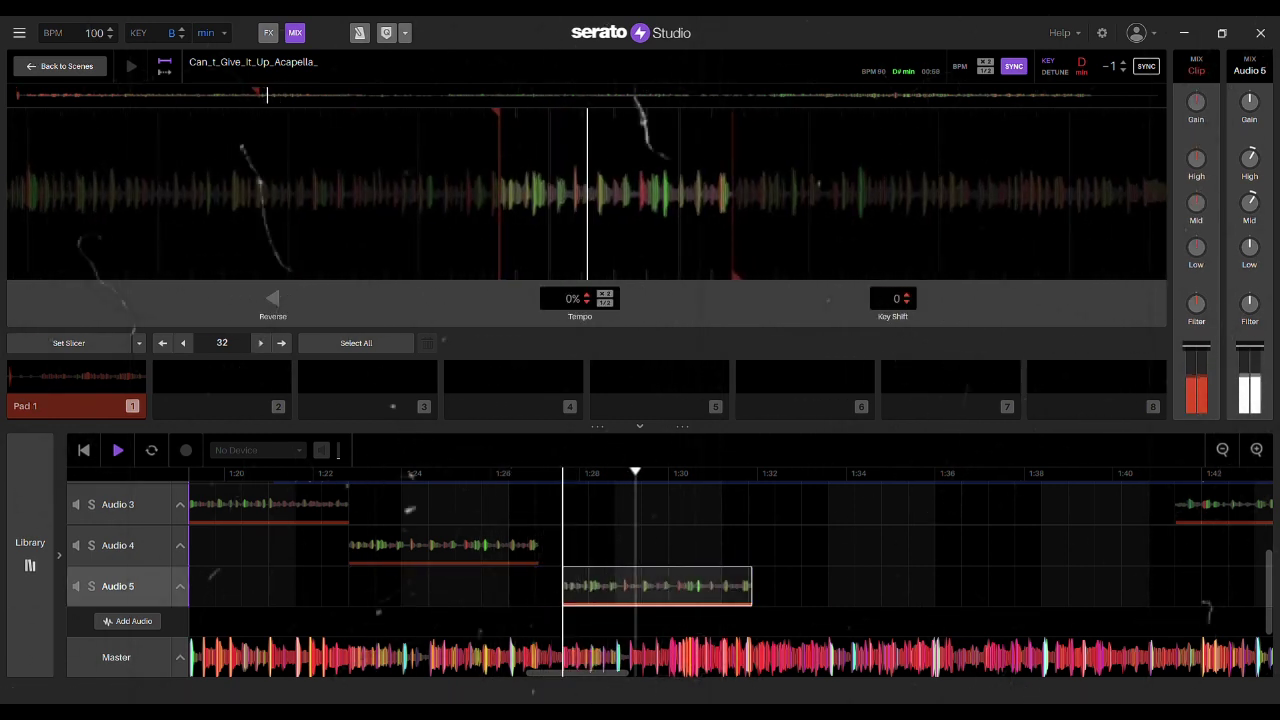
left_click_drag(660, 586, 660, 545)
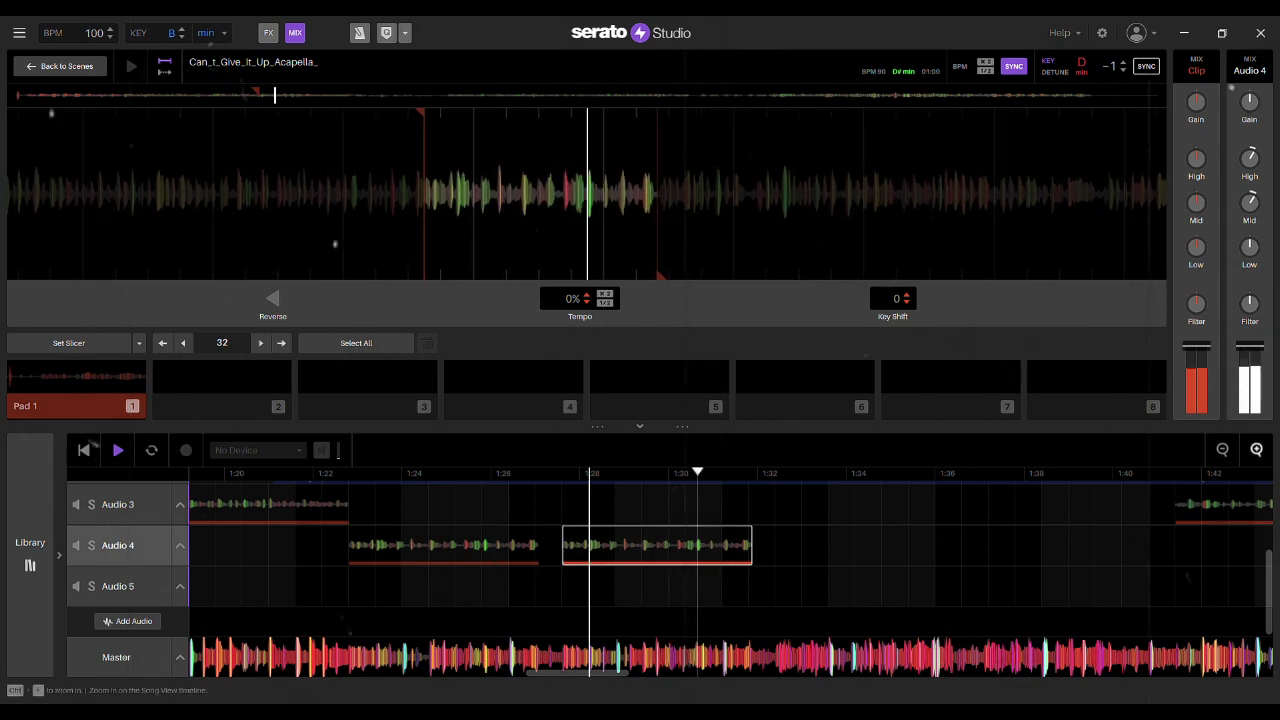
- Fine-tune the position of the second Audio 4 vocal clip so it starts at about 1:27.5
left_click(1257, 450)
left_click(1257, 450)
left_click_drag(960, 545, 952, 545)
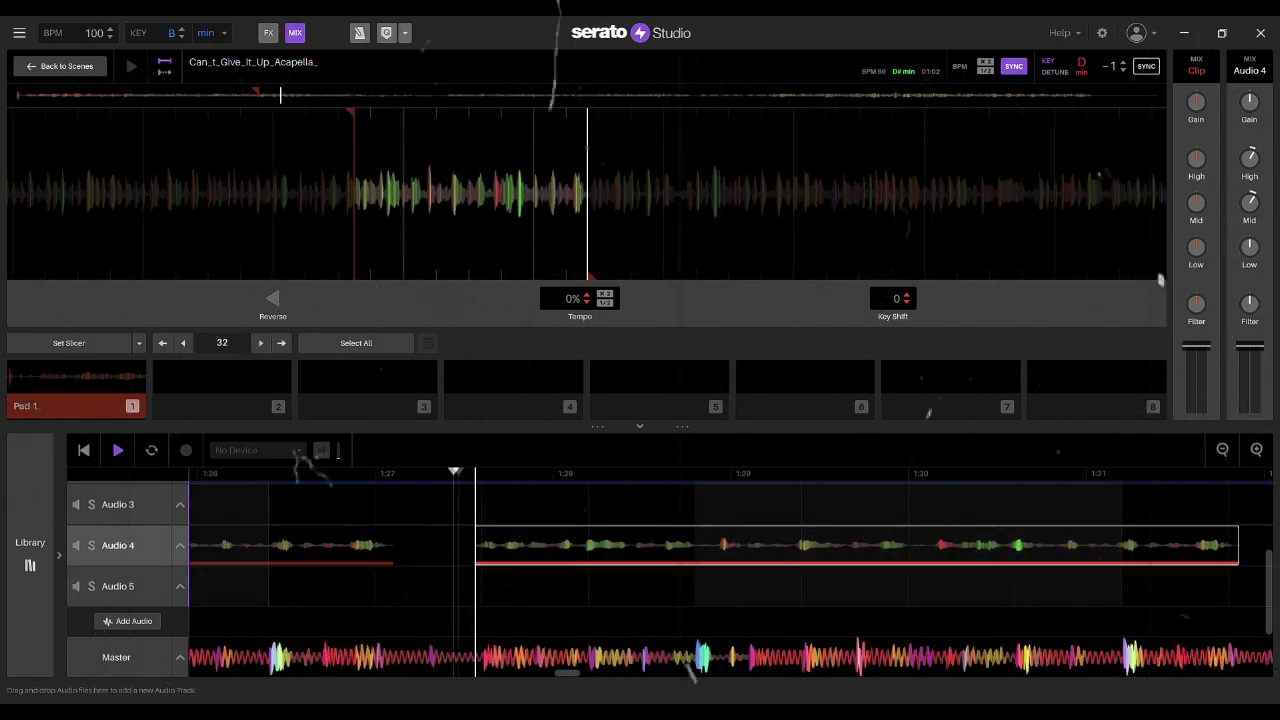
key("Left")
left_click_drag(697, 534, 701, 534)
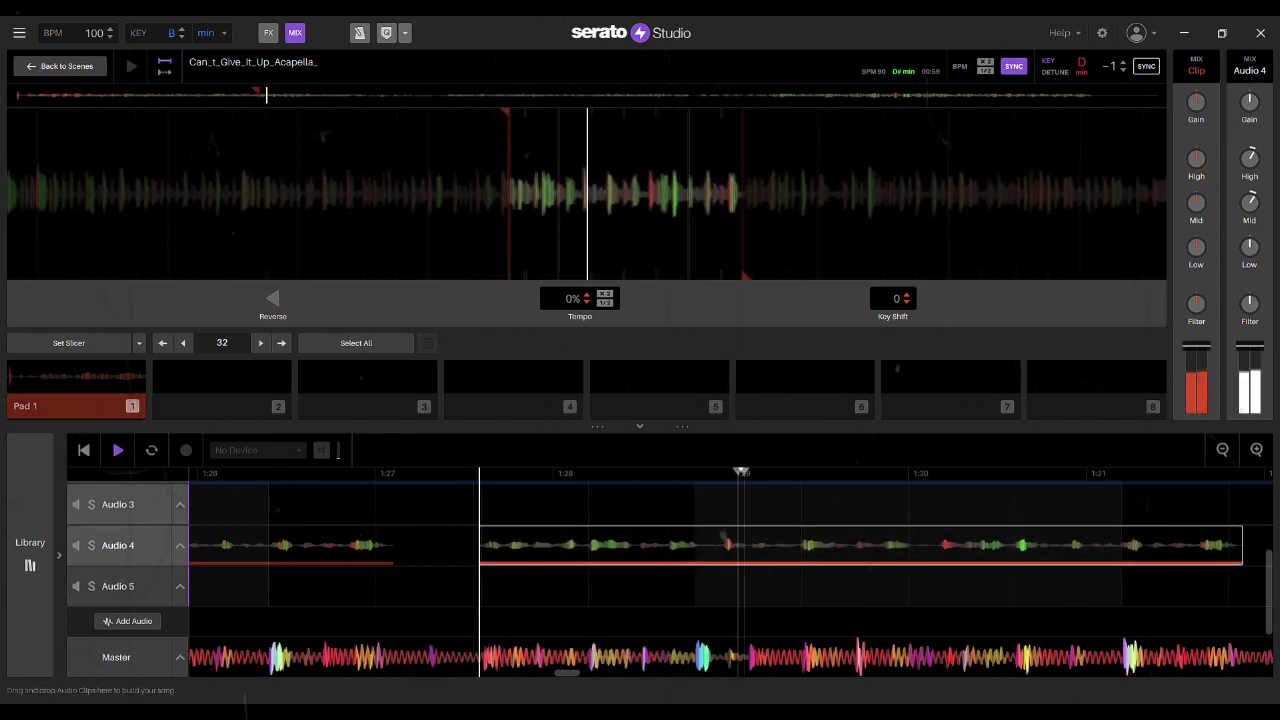
- Split the second Audio 4 vocal clip at about 1:30.5 and paste a copy of its end portion on Audio 5 at about 1:26
left_click(1016, 543)
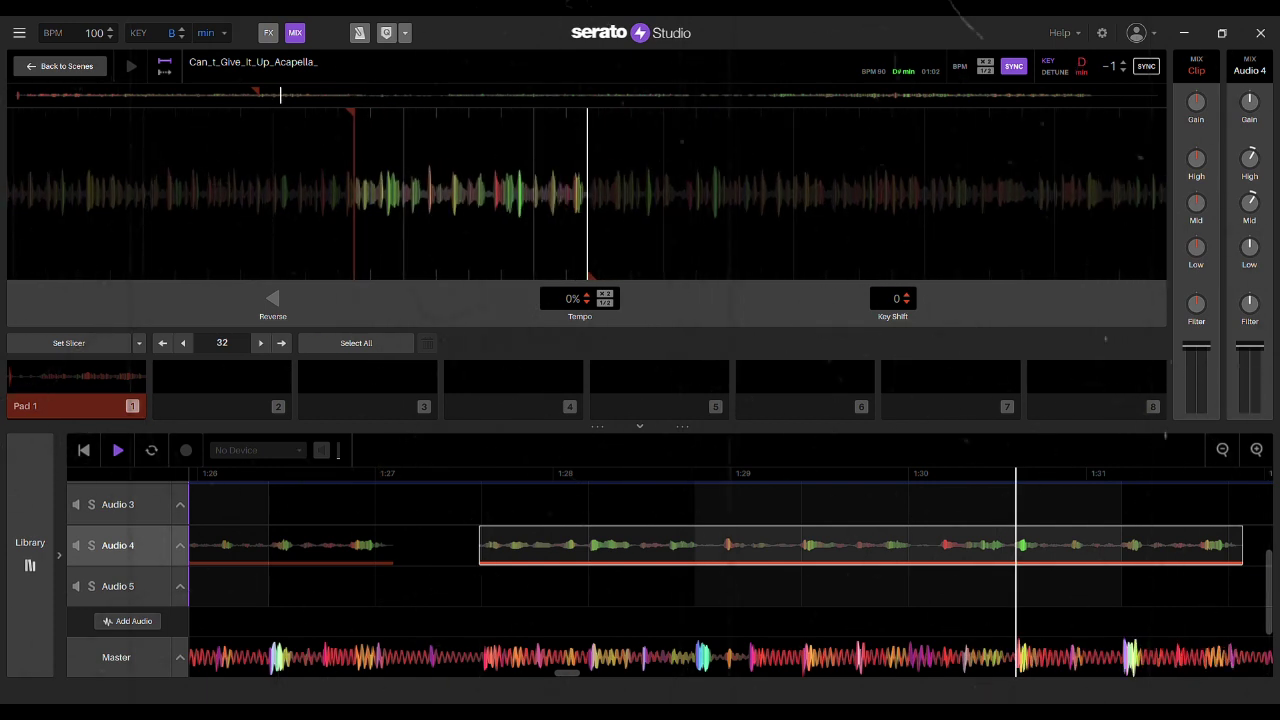
key("ctrl+e")
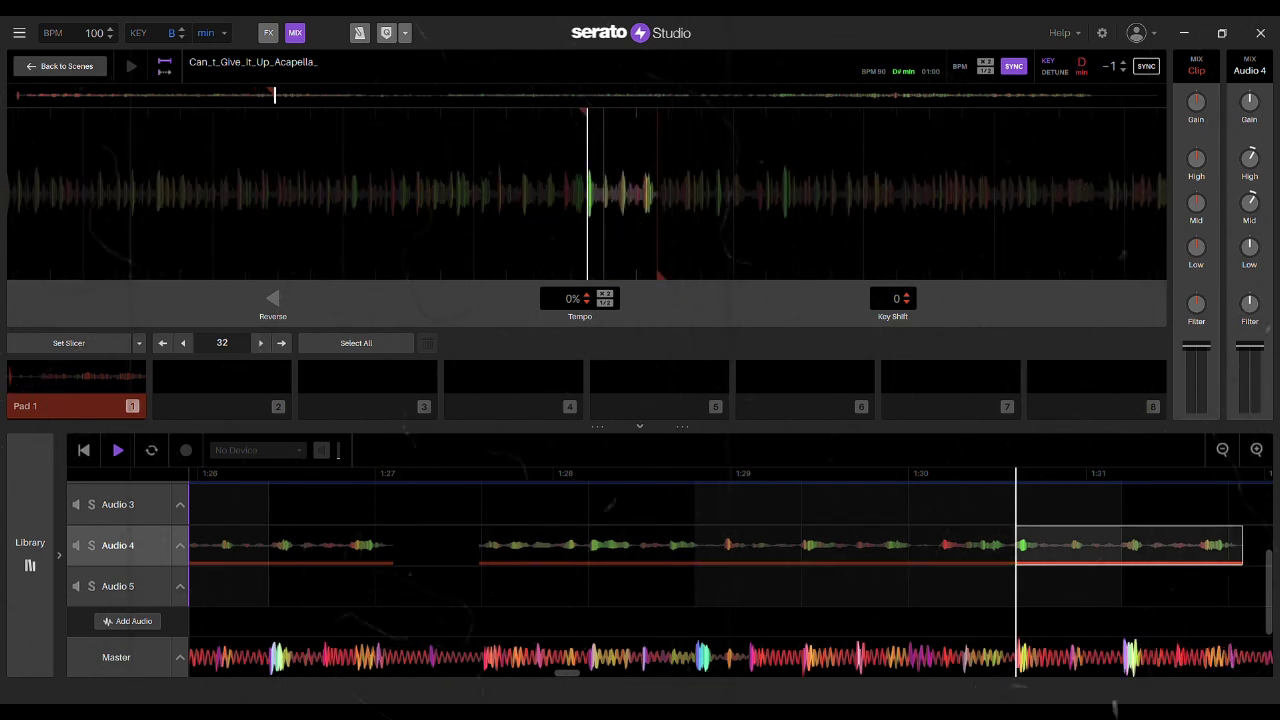
left_click(491, 590)
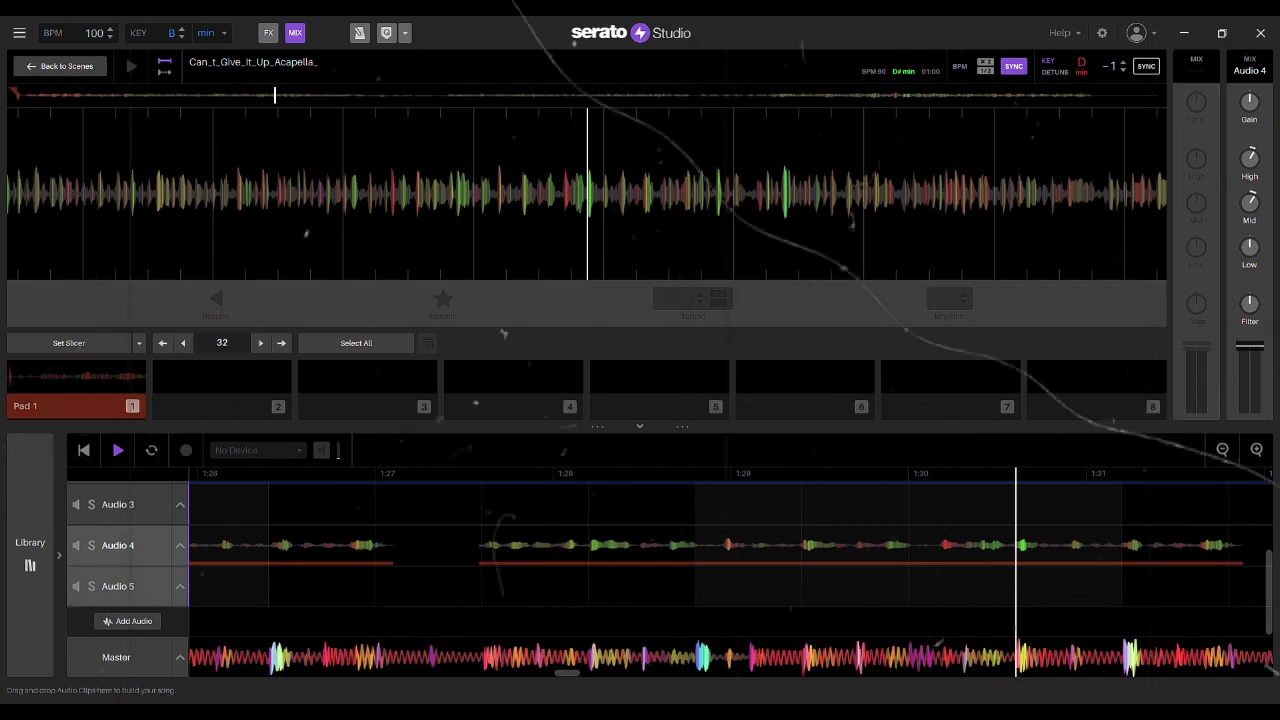
left_click(270, 588)
key("ctrl+v")
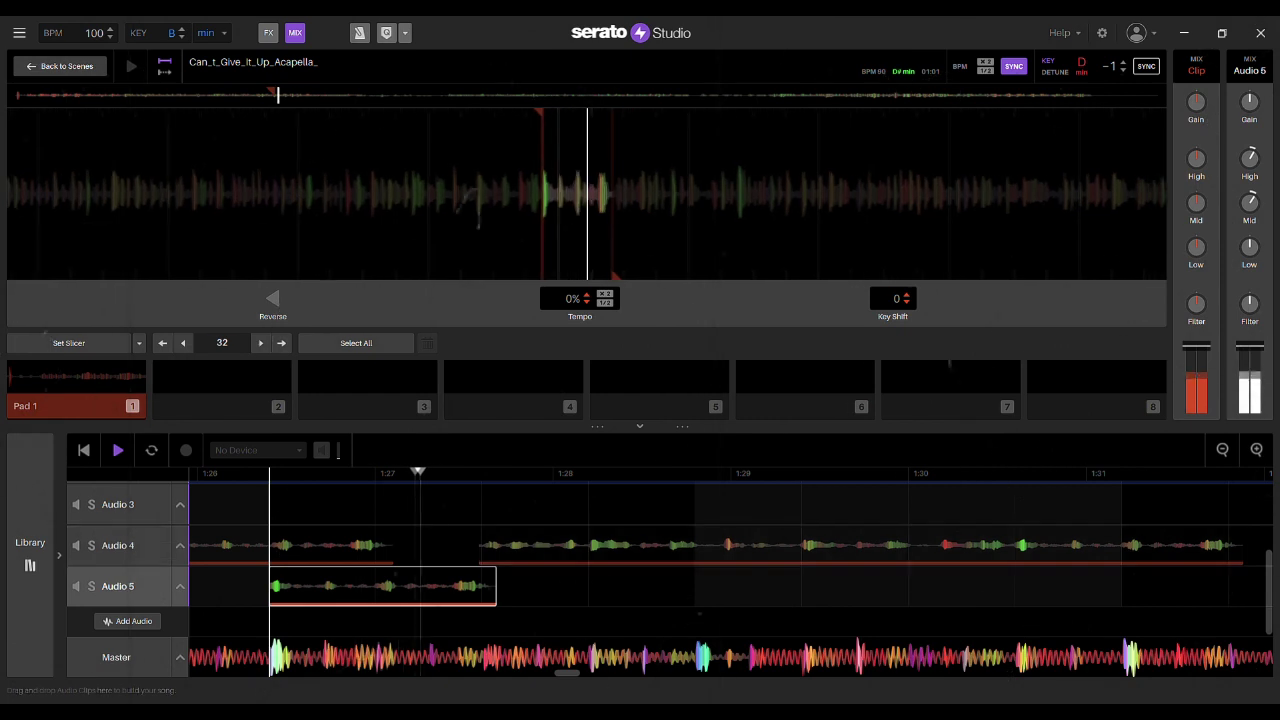
- Paste another copy of the short vocal clip on Audio 5 at about 1:31
left_click(1122, 586)
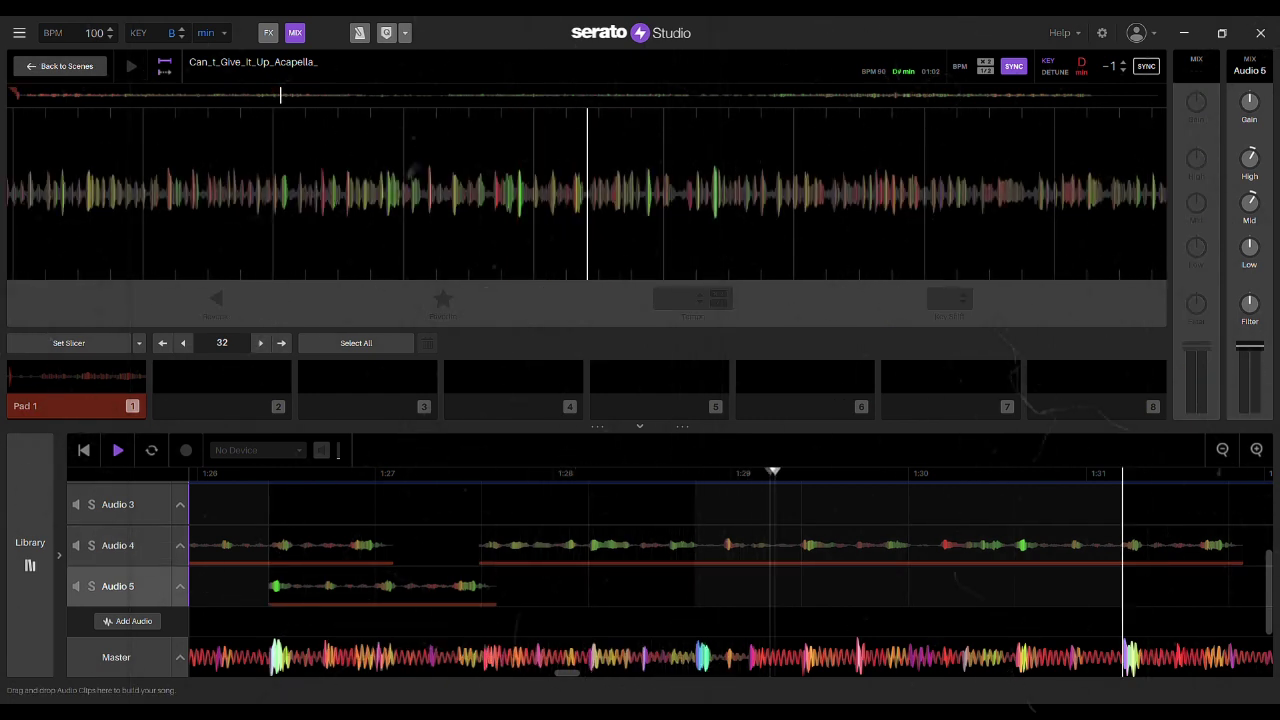
key("ctrl+v")
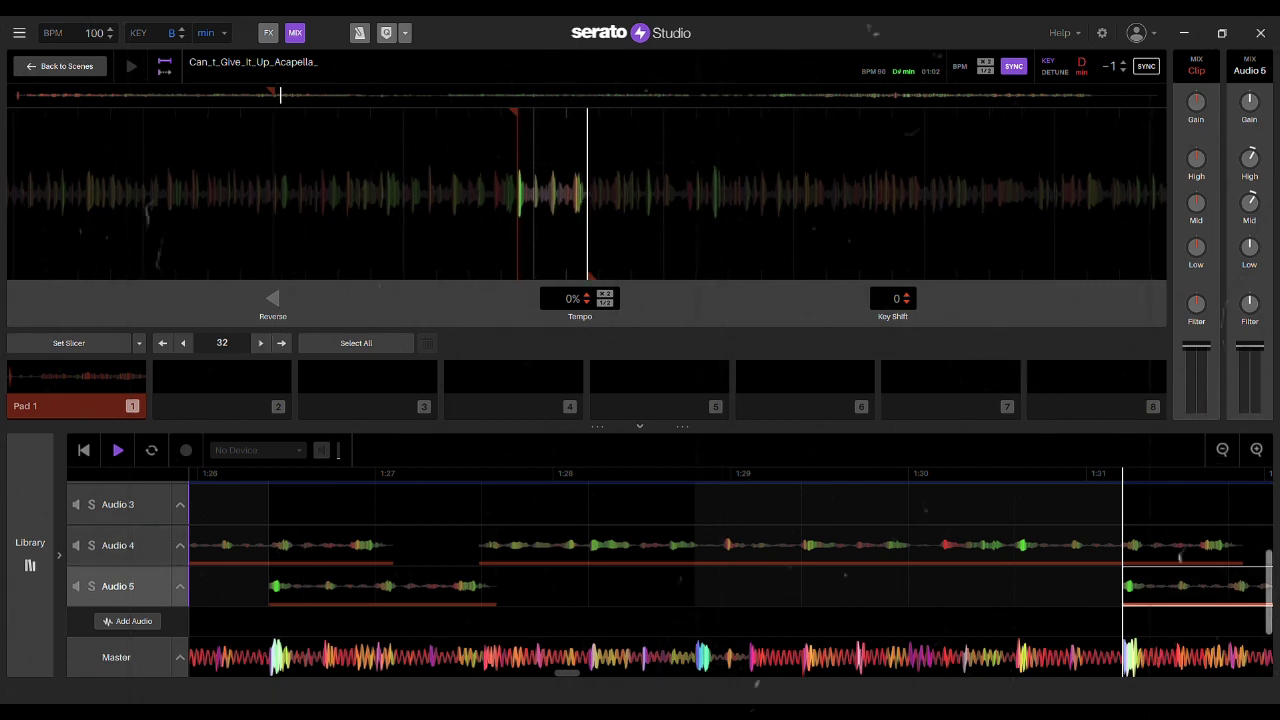
- Extend the start of the first Audio 5 vocal clip back to about 1:24
left_click(1222, 450)
left_click(1222, 450)
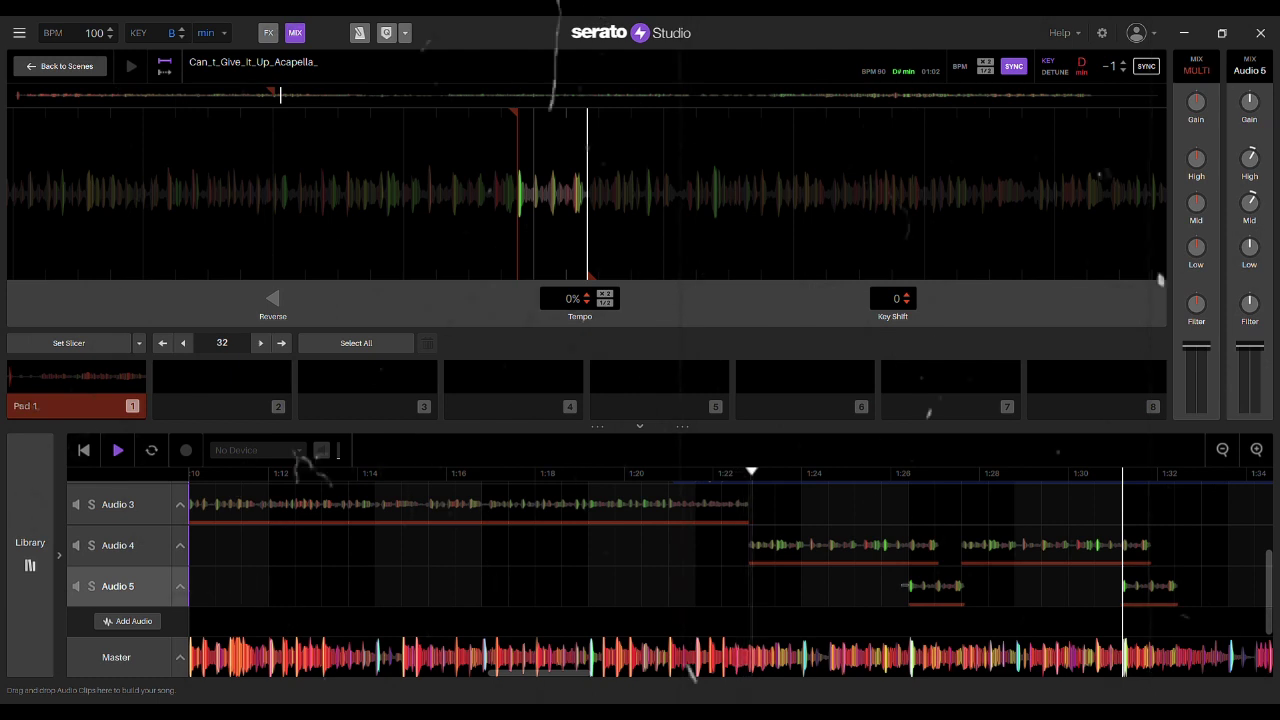
left_click_drag(909, 586, 803, 586)
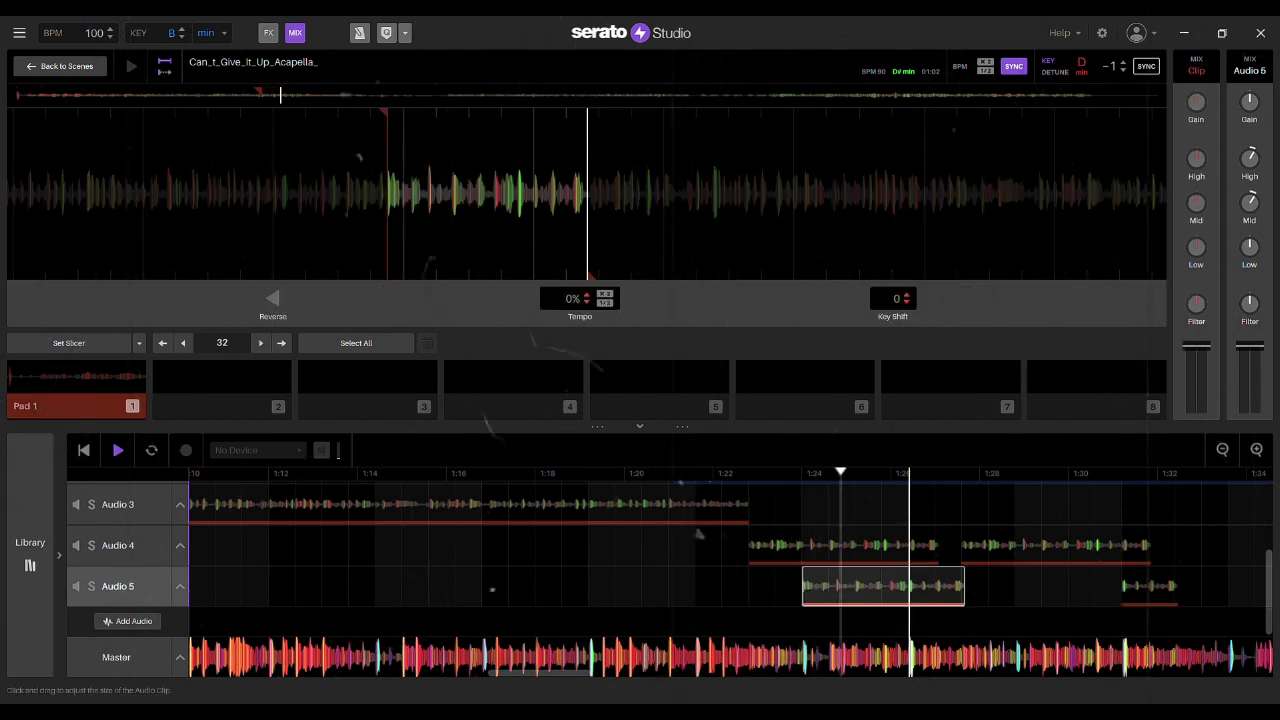
left_click(776, 616)
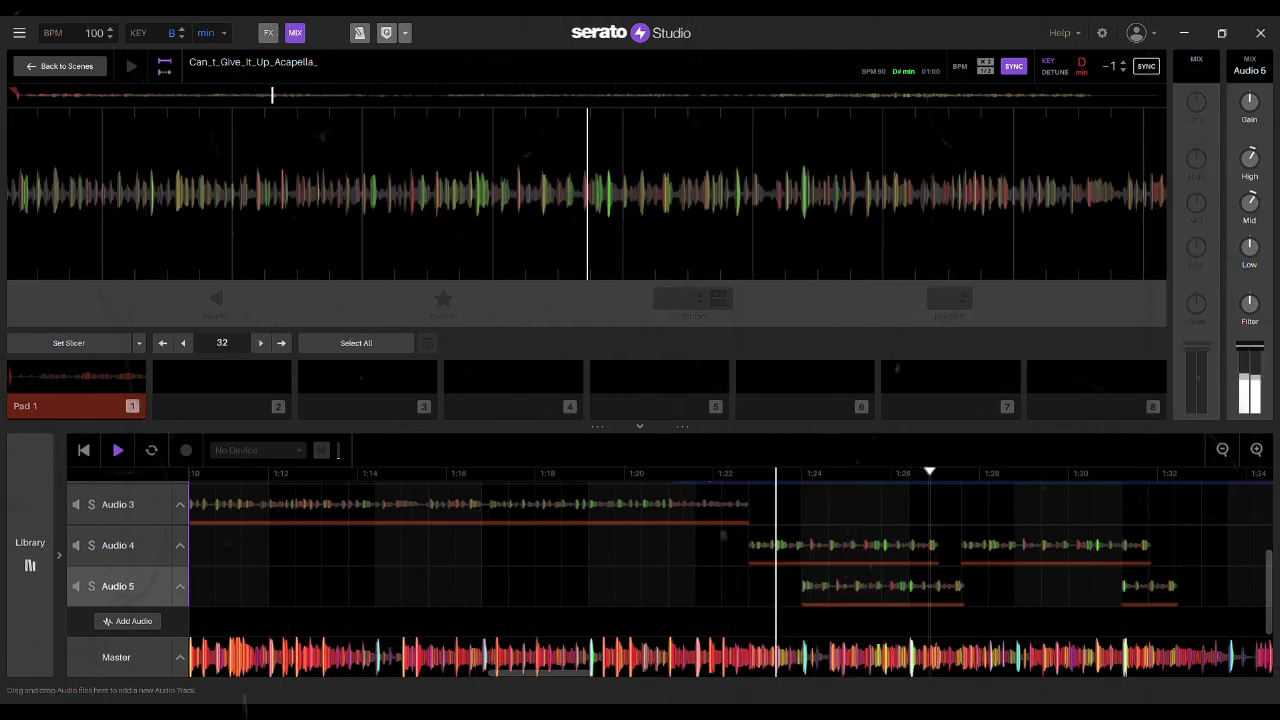
- Split the extended Audio 5 clip to leave a fragment from about 1:23.5 to 1:24.6, and trim the rest to start at about 1:26.4
left_click(829, 586)
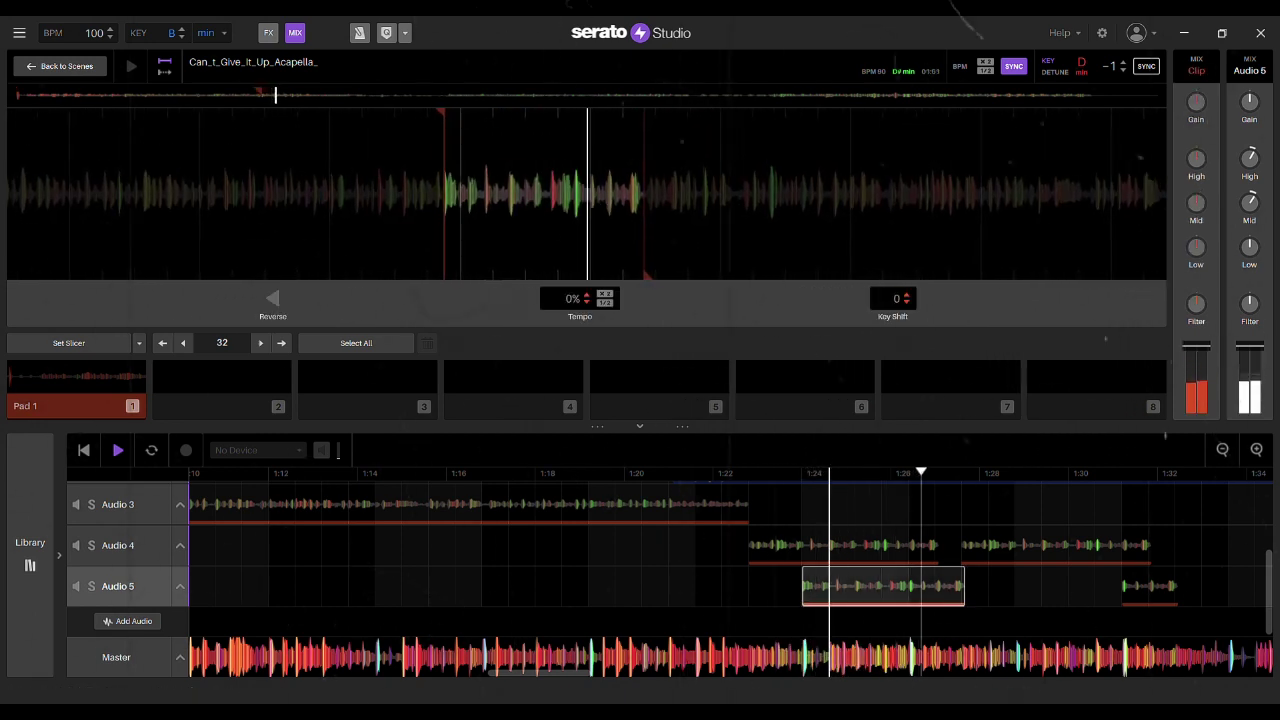
left_click_drag(803, 586, 909, 586)
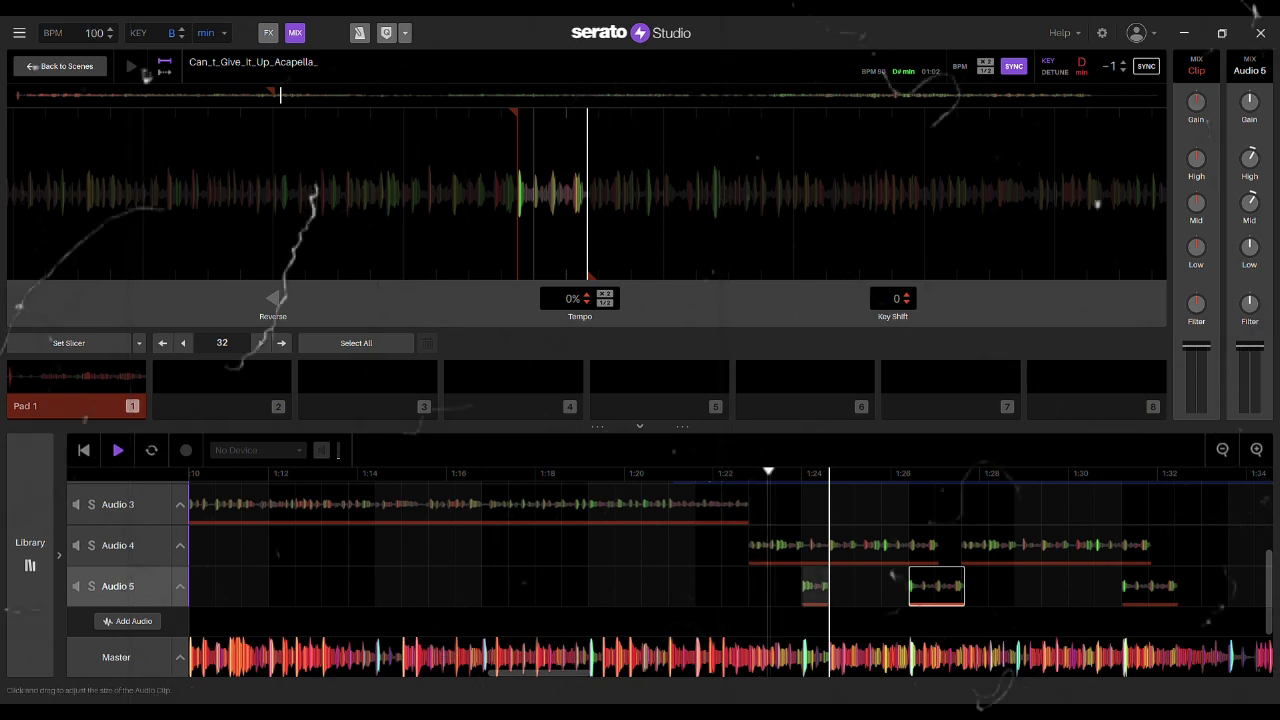
left_click_drag(828, 587, 835, 587)
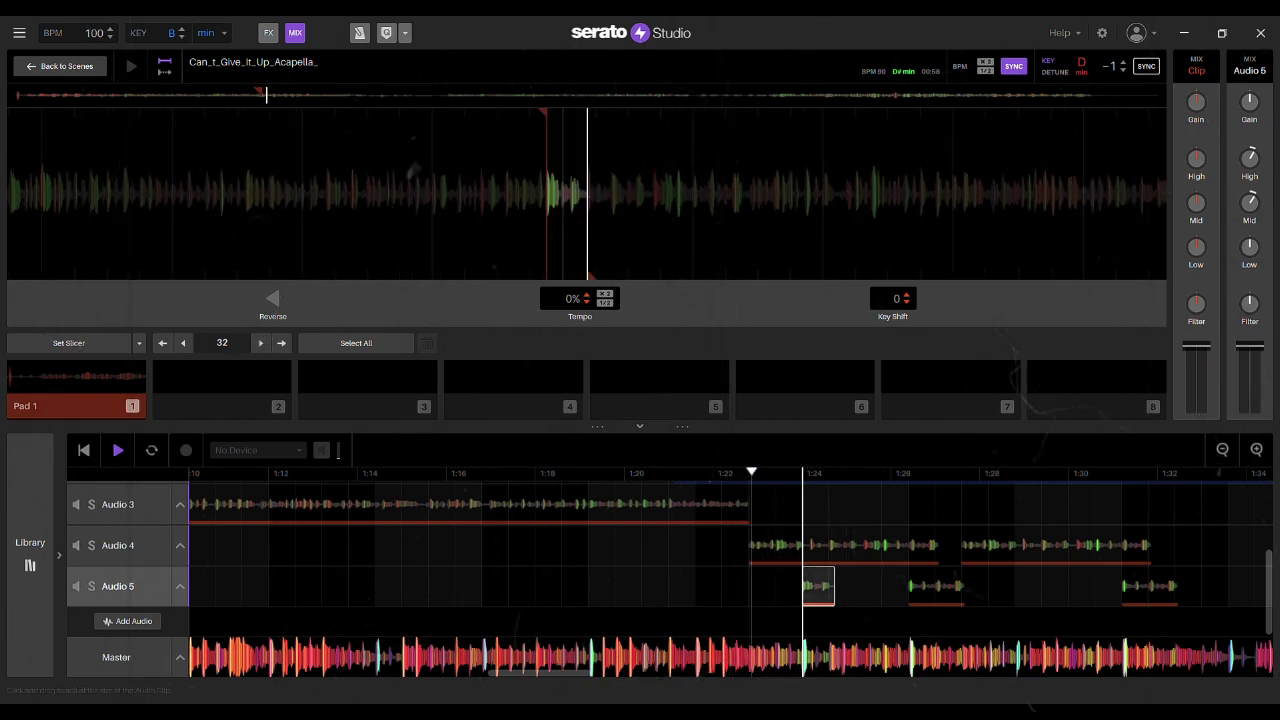
left_click_drag(803, 587, 786, 587)
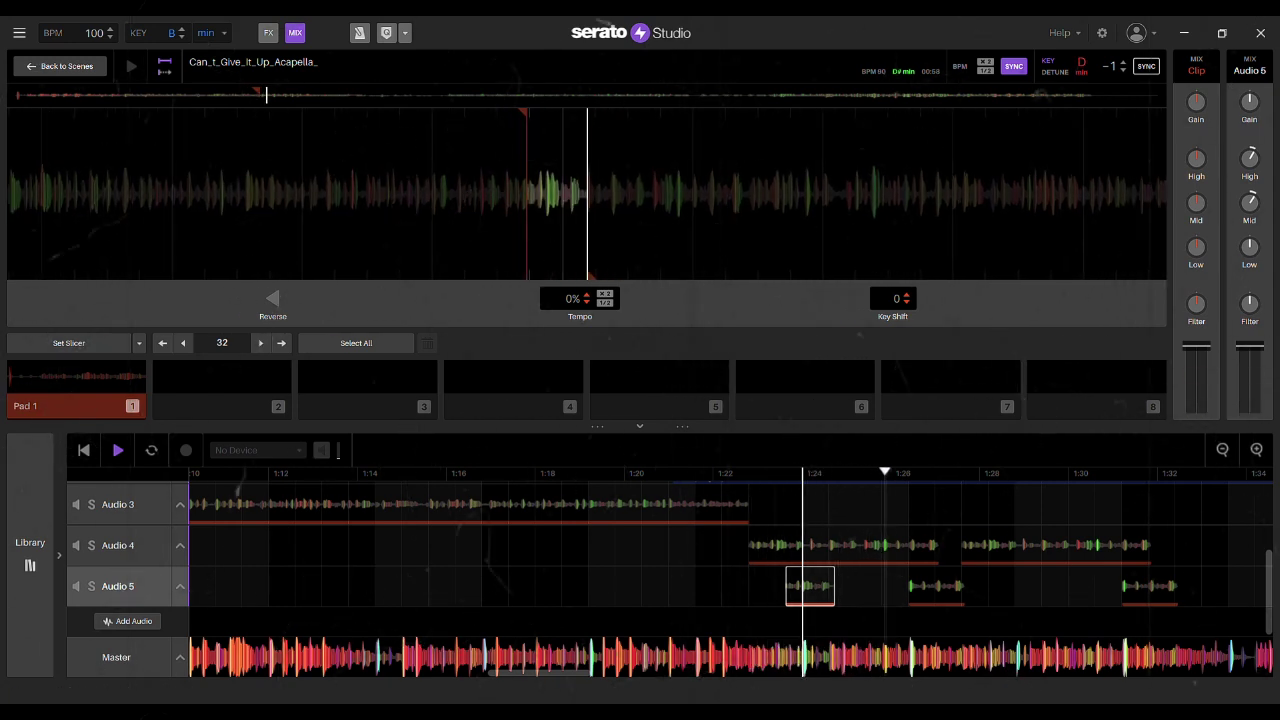
- Paste a copy of the new Audio 5 vocal fragment on the same track at about 1:28
left_click(808, 586)
left_click(750, 473)
left_click(989, 587)
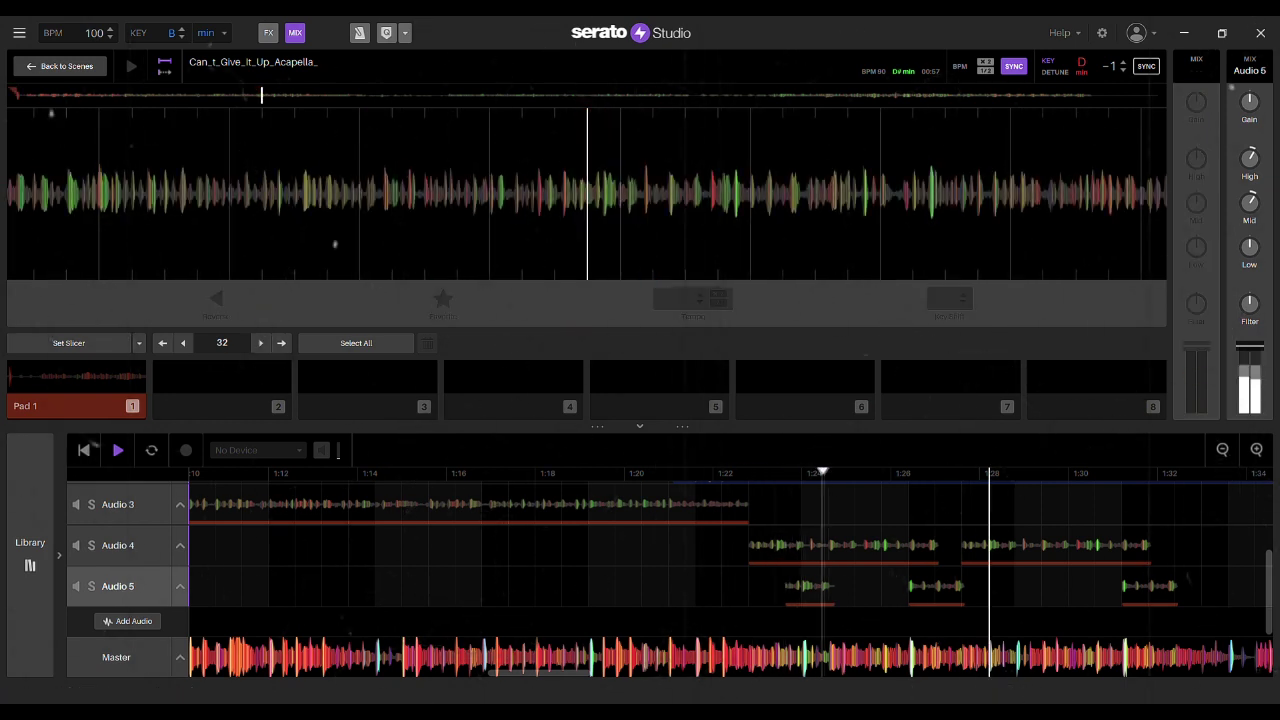
key("ctrl+v")
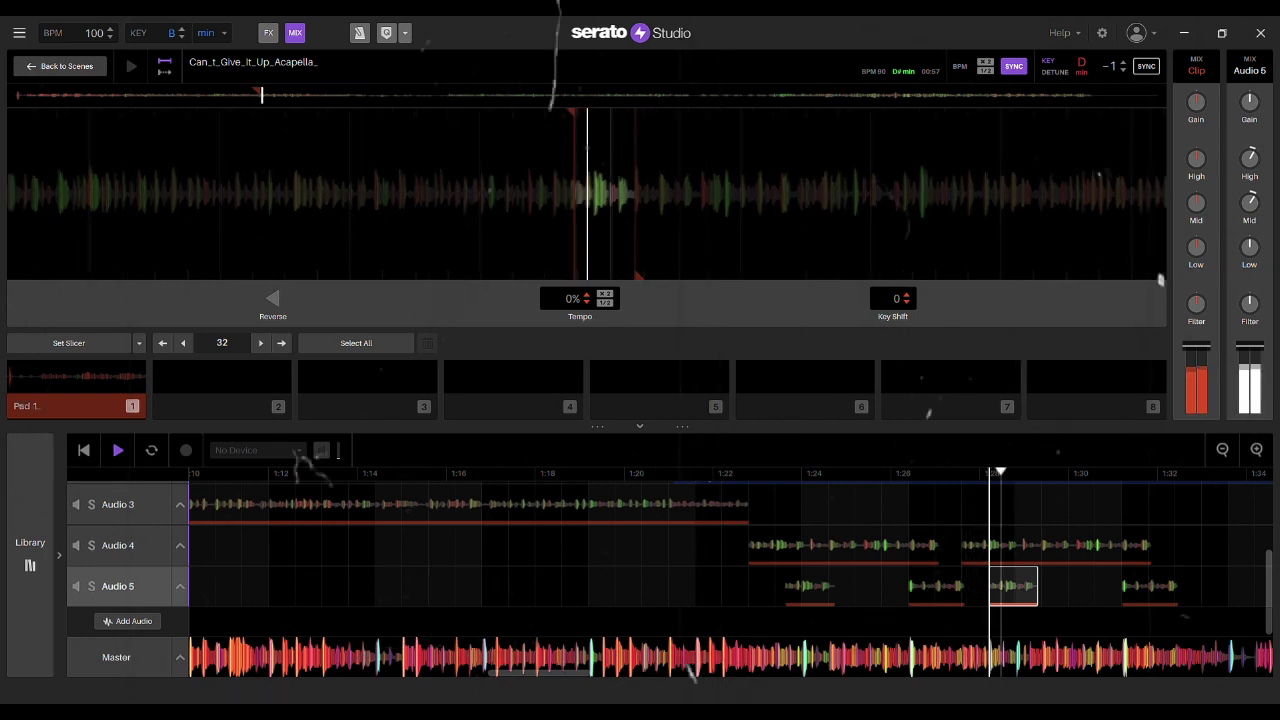
key("ctrl+z")
left_click(996, 587)
key("ctrl+v")
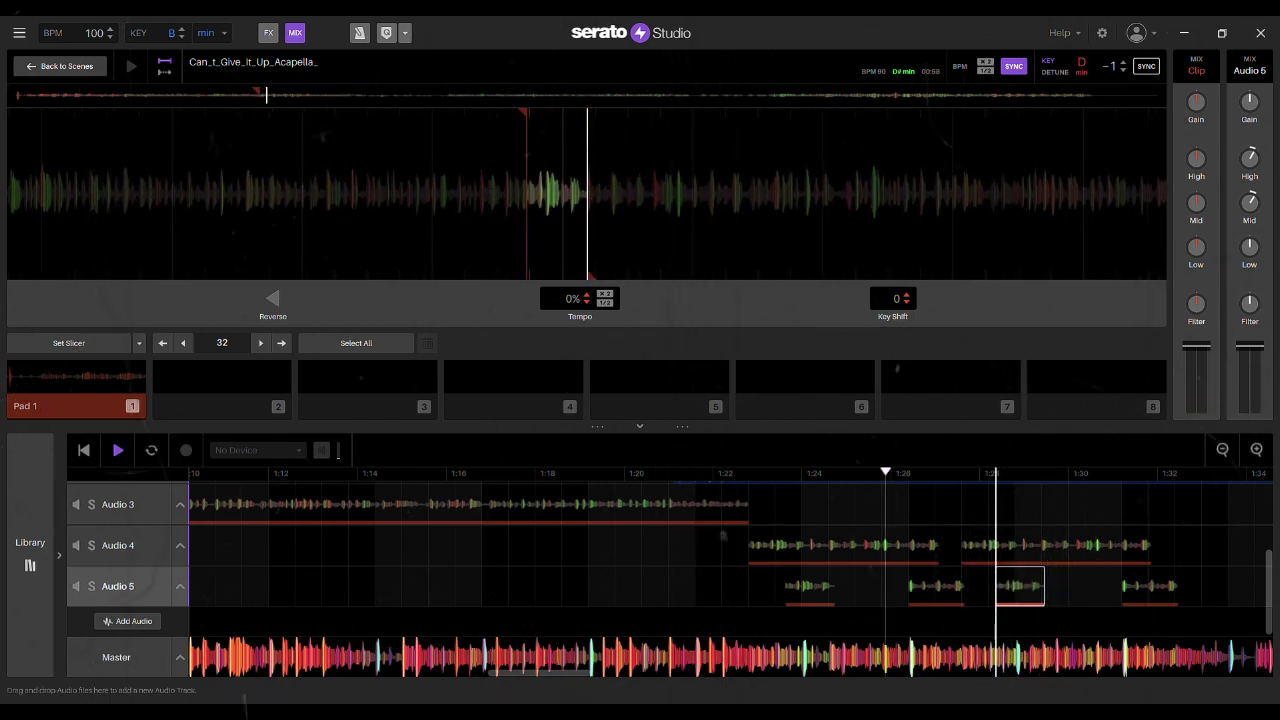
- Fine-tune the position of the pasted Audio 5 fragment so it starts at about 1:28.3
left_click_drag(1018, 584, 1024, 586)
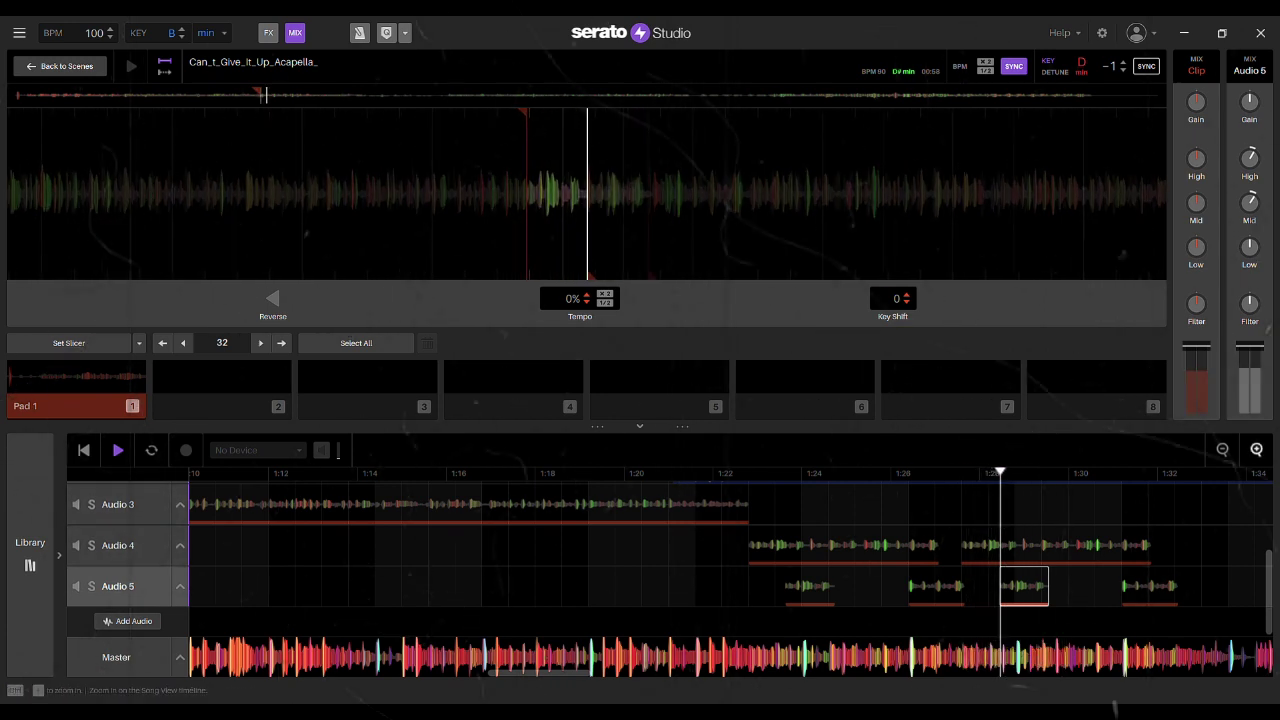
left_click(1256, 450)
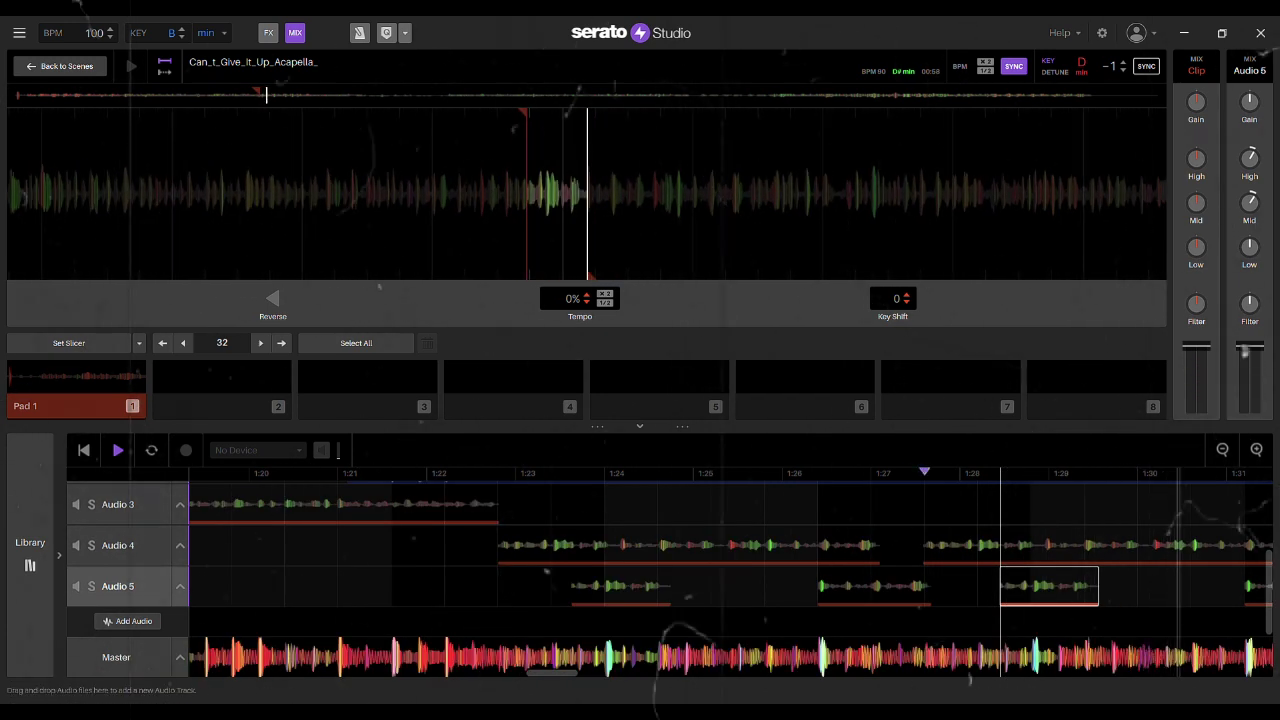
left_click_drag(1045, 586, 1059, 586)
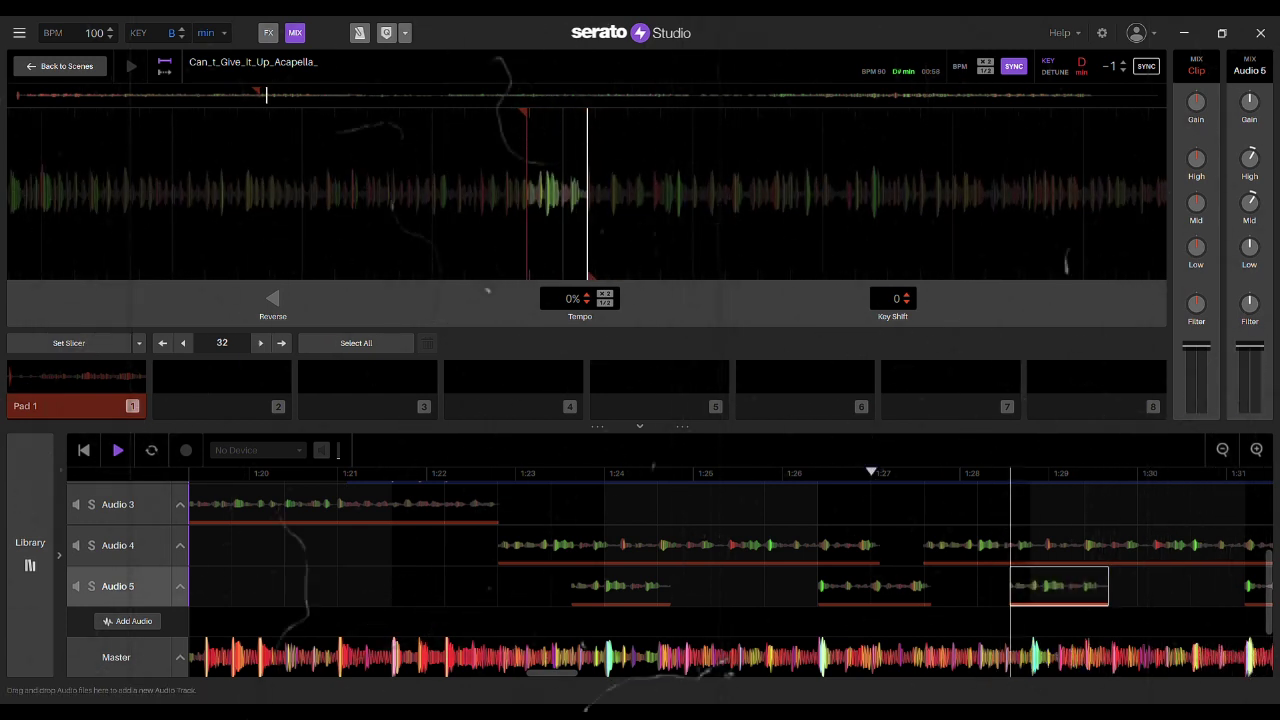
key("Left")
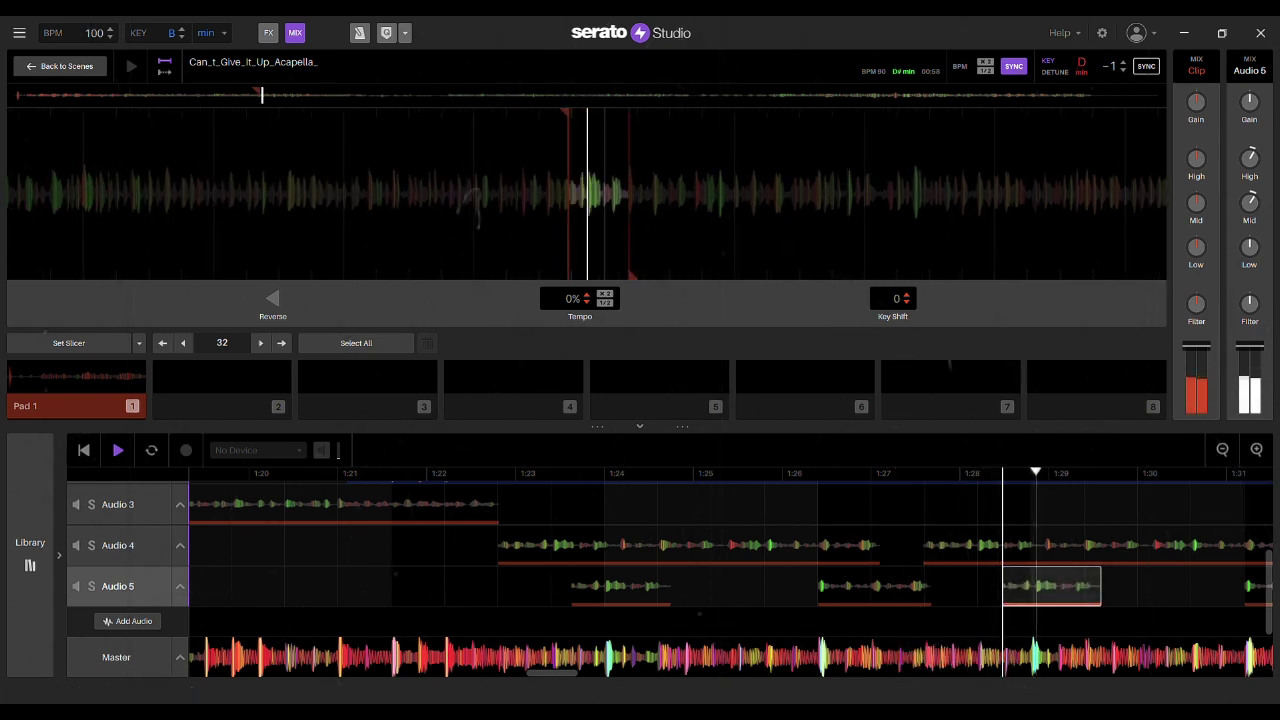
key("Left")
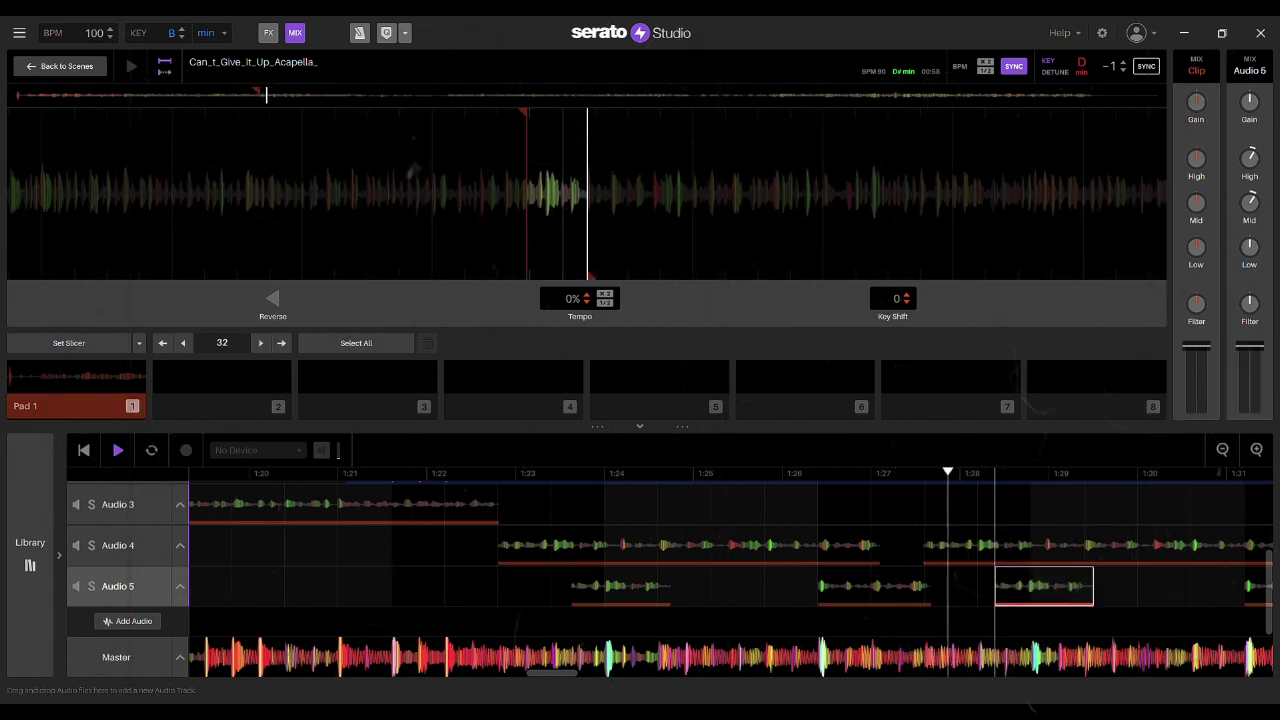
key("Right")
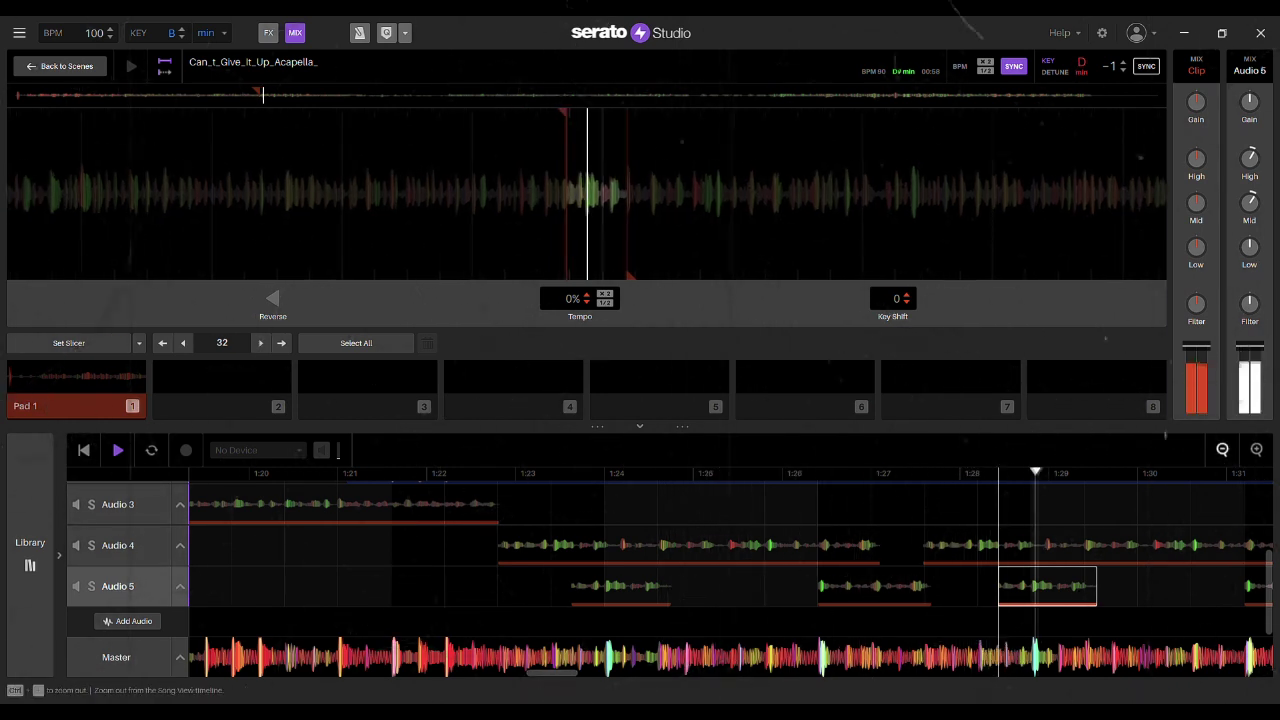
- Copy all vocal clips on Audio 4 and Audio 5 and place the duplicated group right after the originals, starting at about 1:32
left_click(1222, 449)
left_click(1222, 449)
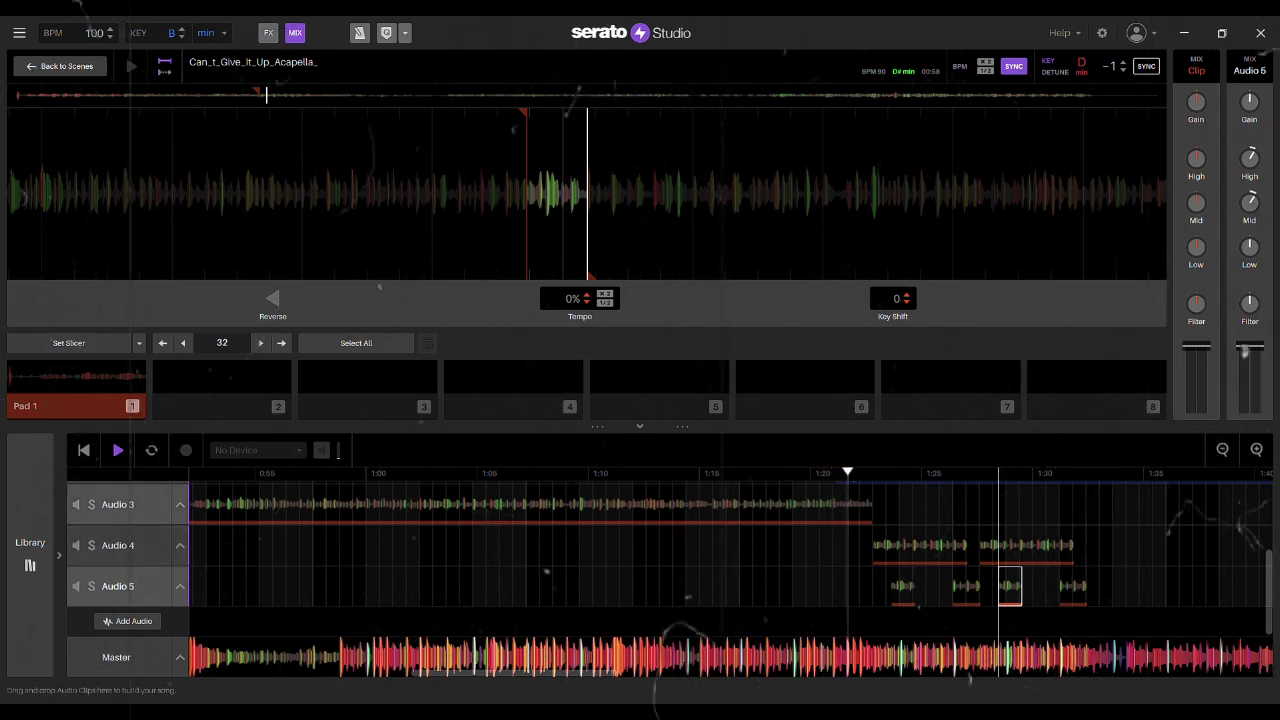
left_click_drag(847, 543, 1075, 580)
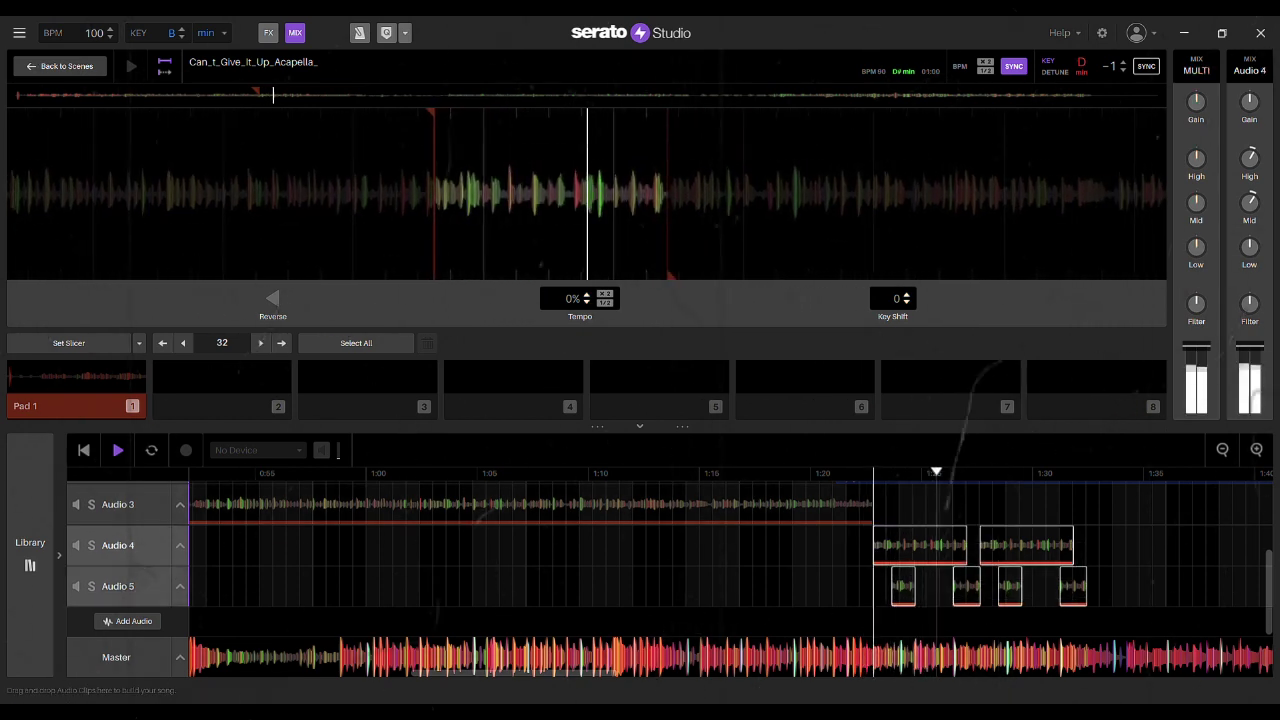
left_click(1101, 547)
key("ctrl+v")
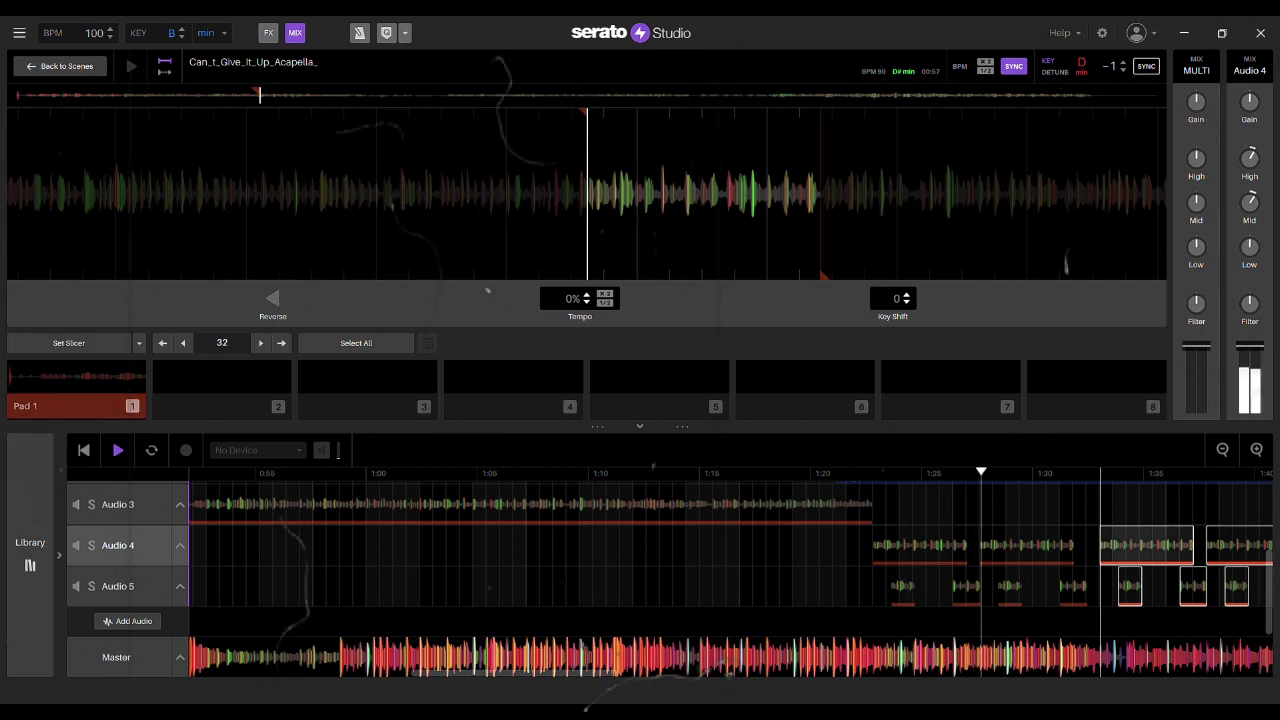
left_click_drag(1146, 545, 1133, 545)
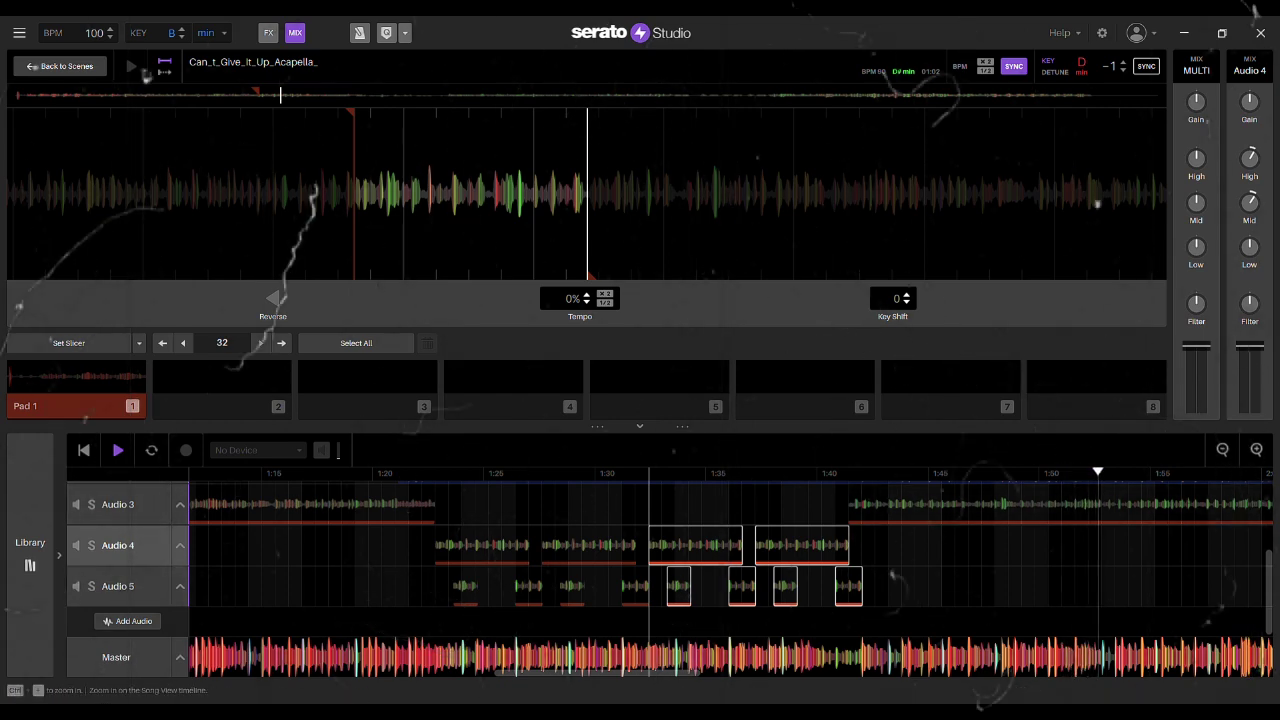
- Split the second Audio 3 vocal clip at about 1:57.5
left_click(1256, 450)
left_click(1256, 450)
left_click_drag(585, 673, 672, 673)
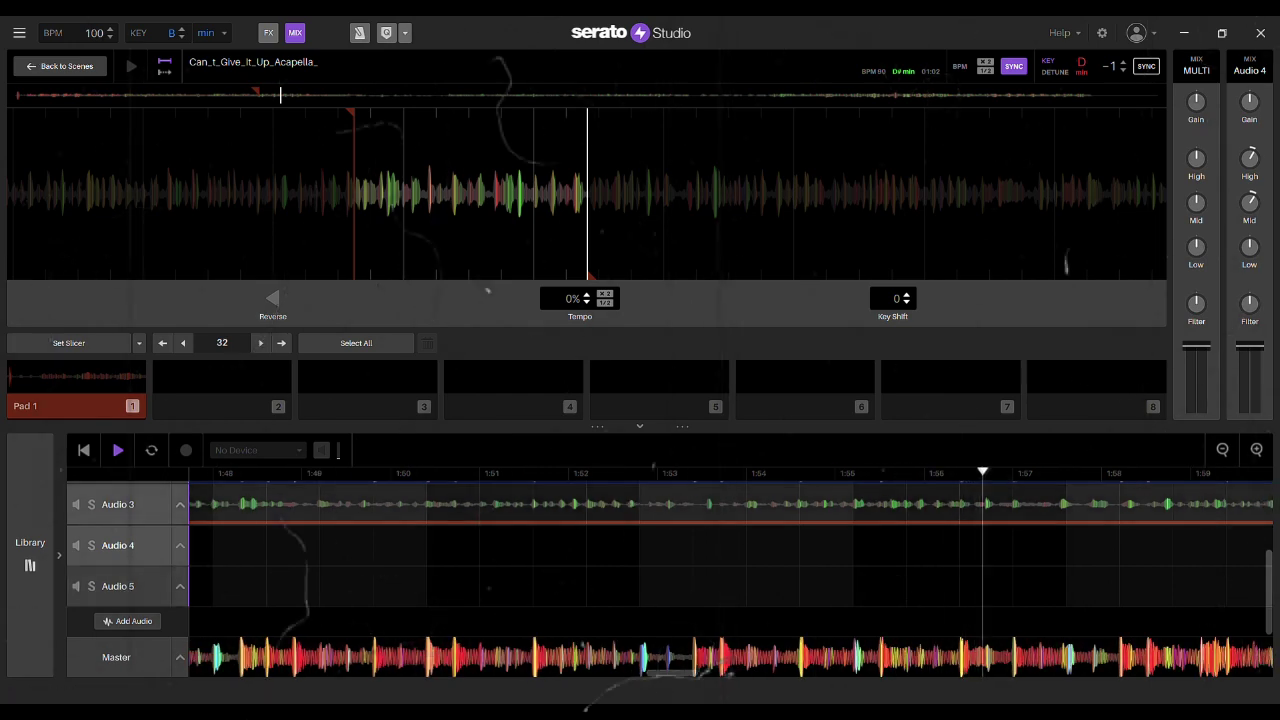
key("space")
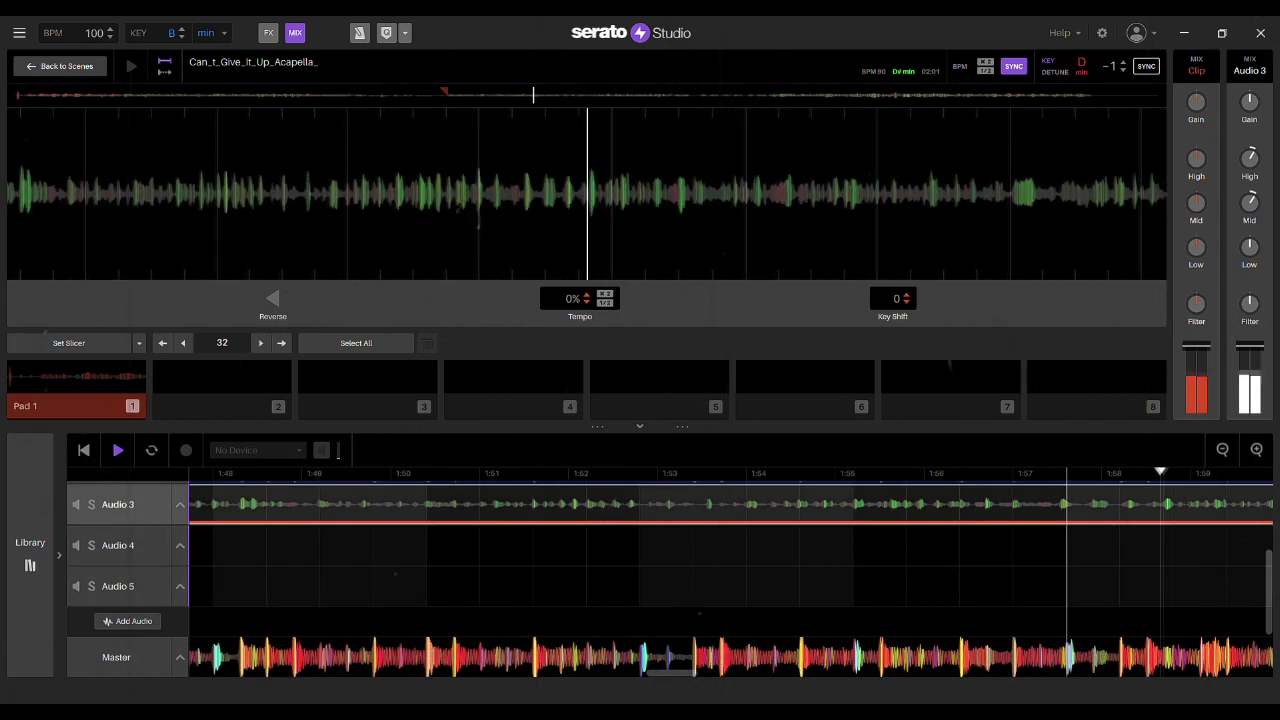
key("ctrl+e")
left_click(853, 473)
left_click_drag(1120, 506, 1118, 496)
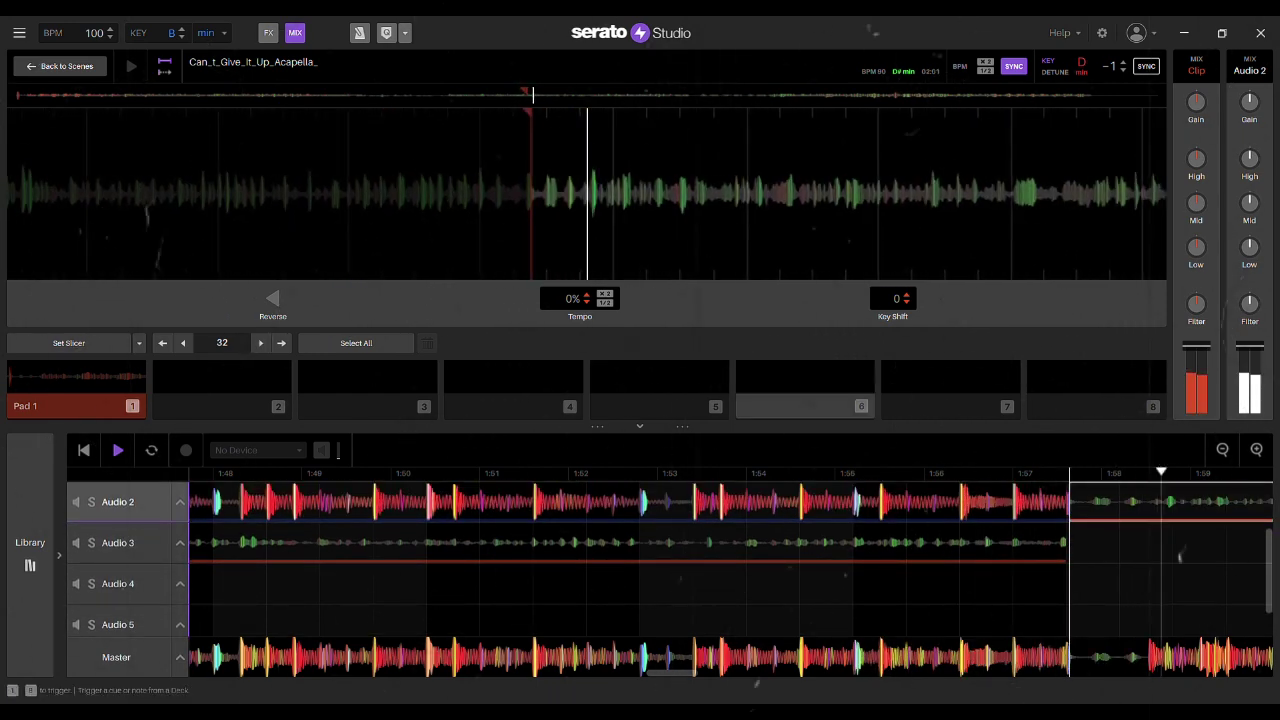
key("ctrl+z")
key("ctrl+z")
- Shift the later portion of the split Audio 3 vocal to start at about 1:57.7
scroll(700, 560, "down", 1)
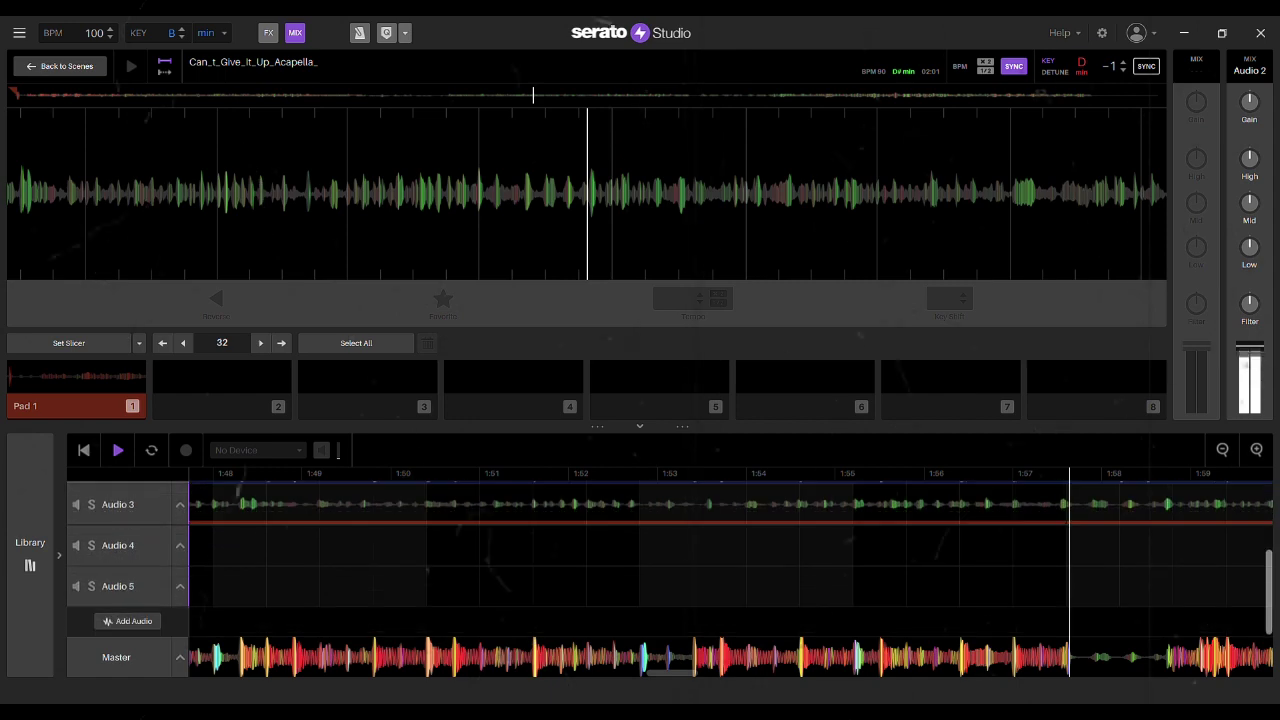
left_click(1120, 505)
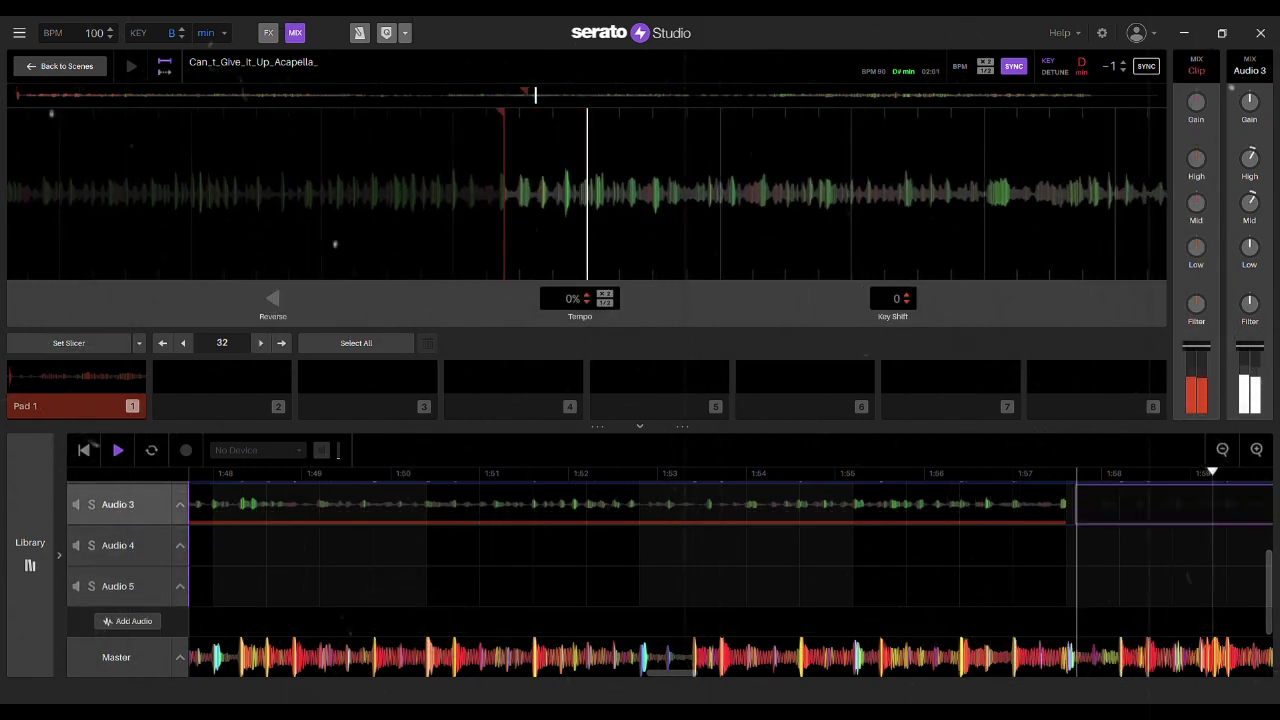
left_click_drag(1120, 505, 1126, 524)
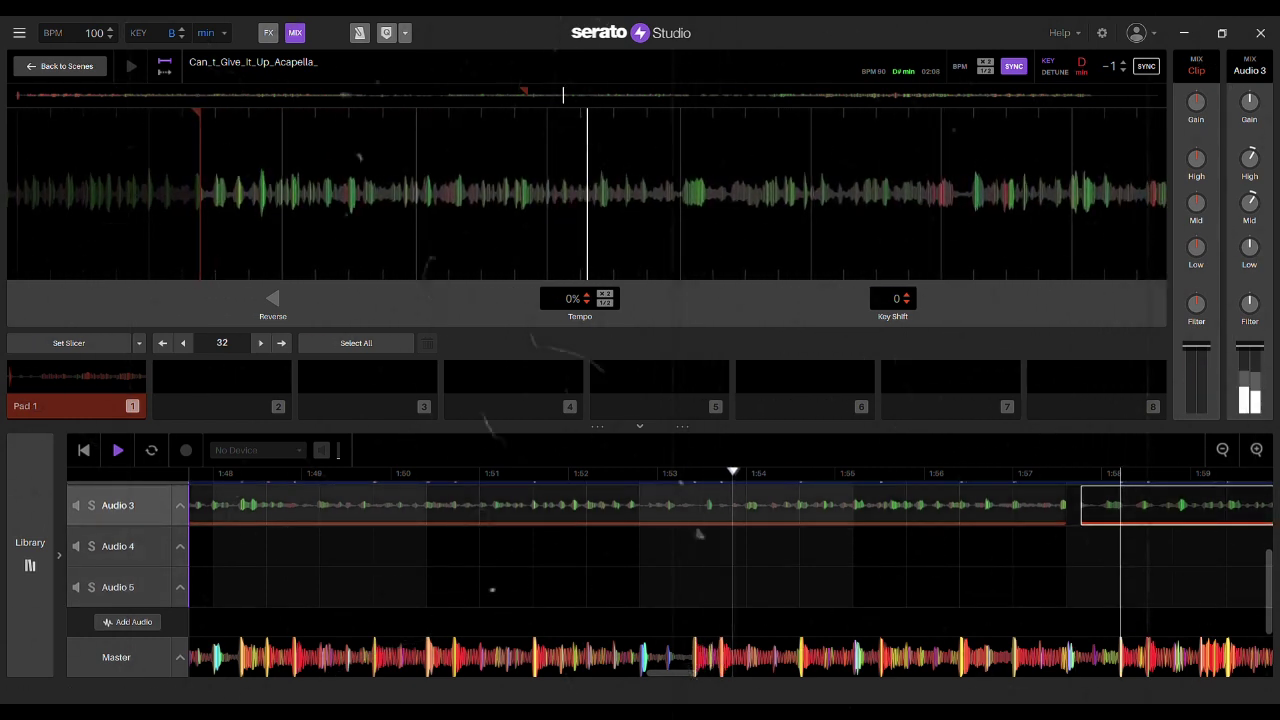
- Try trimming the end of the earlier Audio 3 clip and the start of the later one around the 1:57.5 split
left_click_drag(1066, 505, 958, 507)
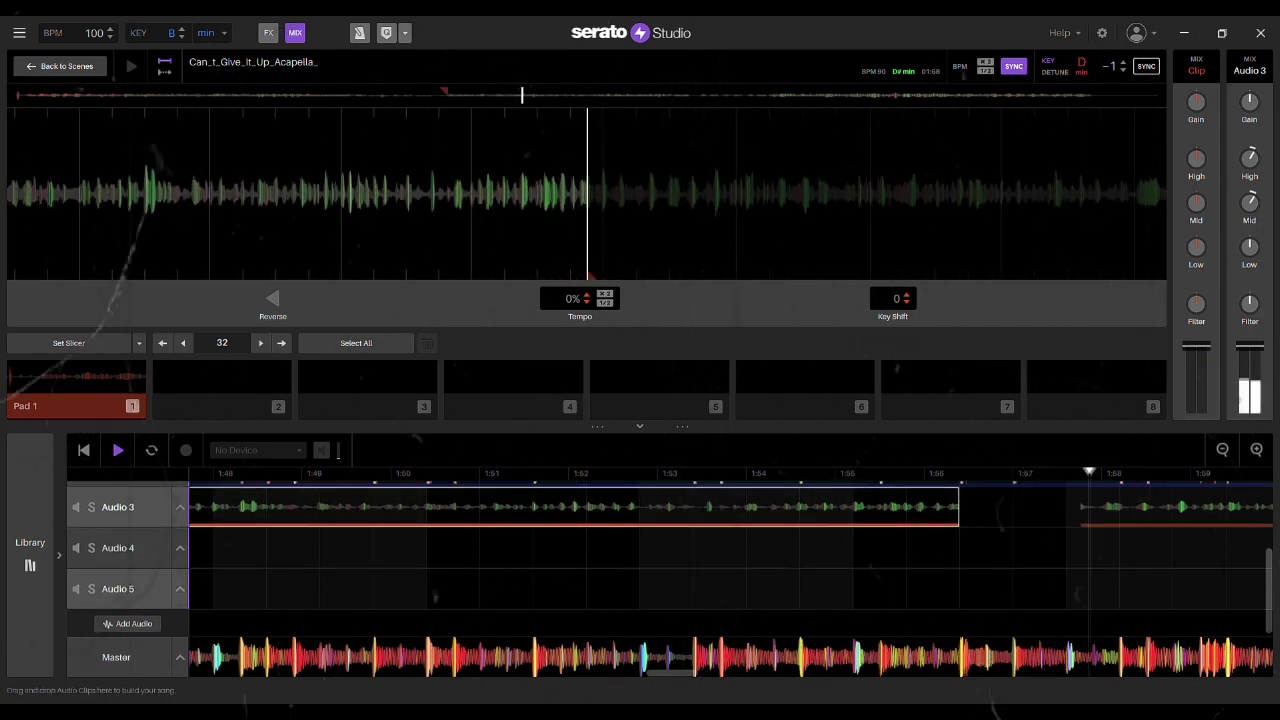
left_click(534, 473)
left_click_drag(1080, 507, 960, 507)
left_click_drag(1030, 507, 1122, 507)
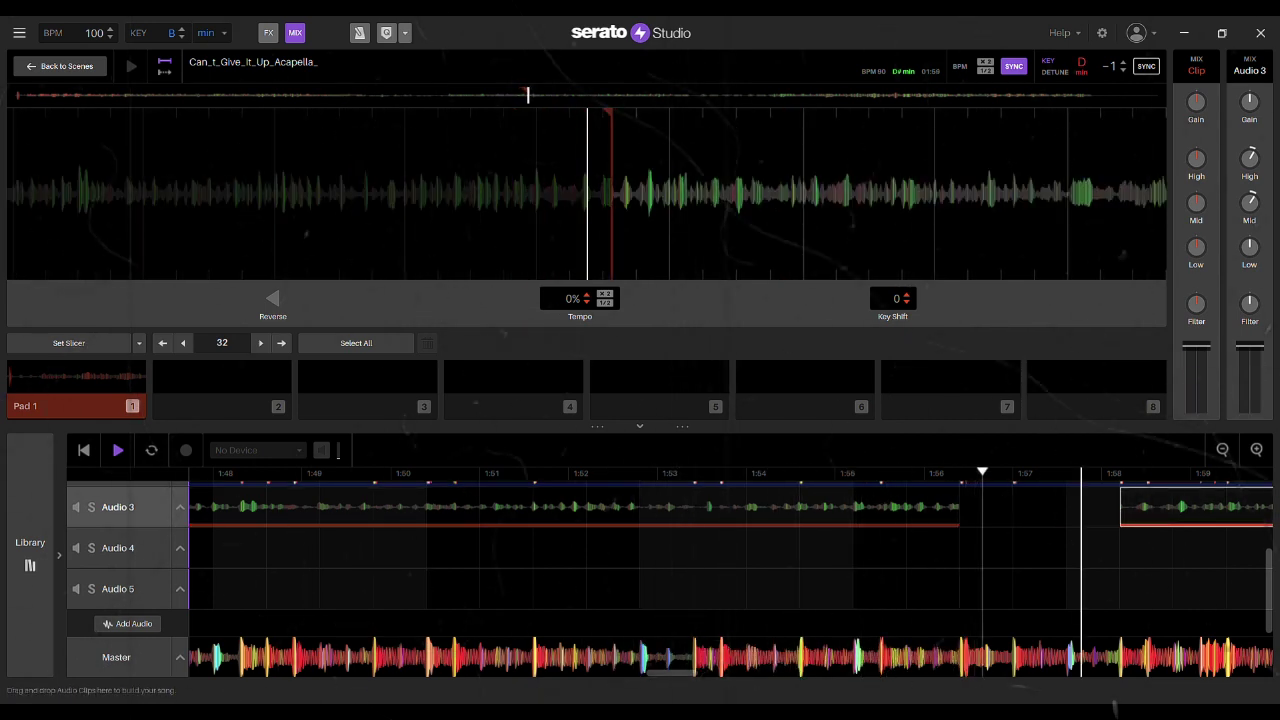
left_click(958, 507)
left_click_drag(958, 507, 1065, 507)
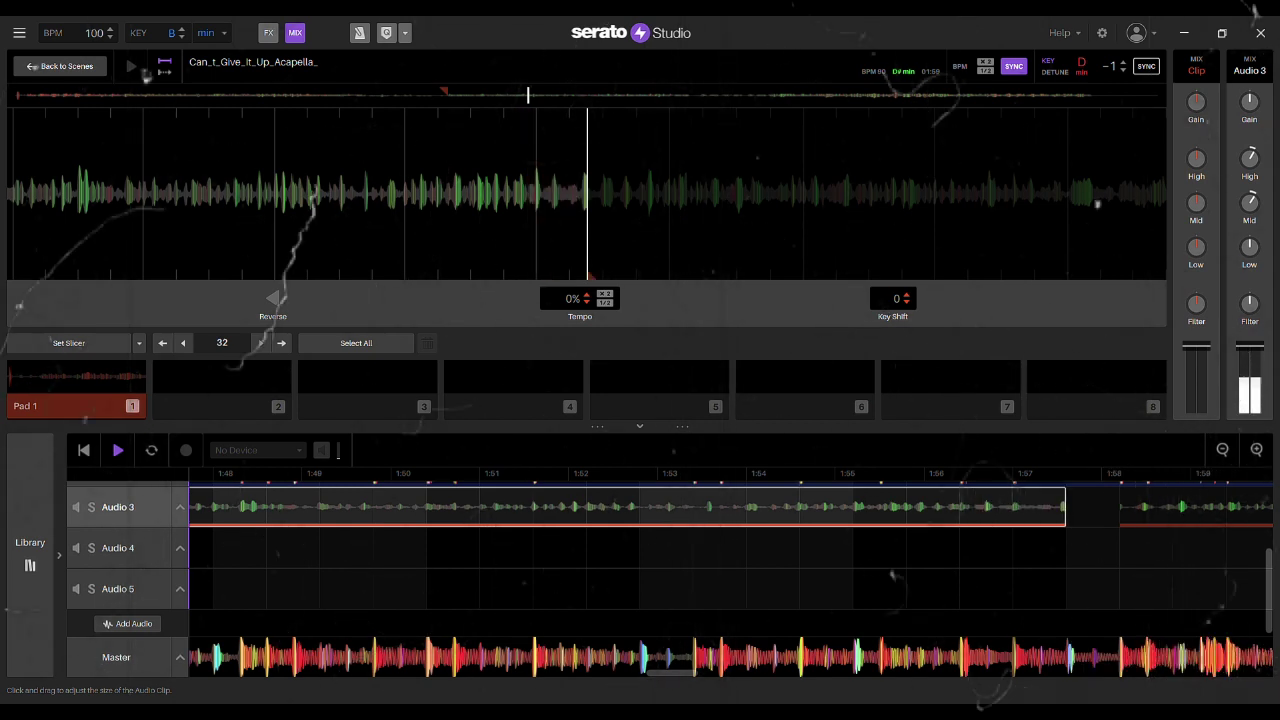
left_click(855, 621)
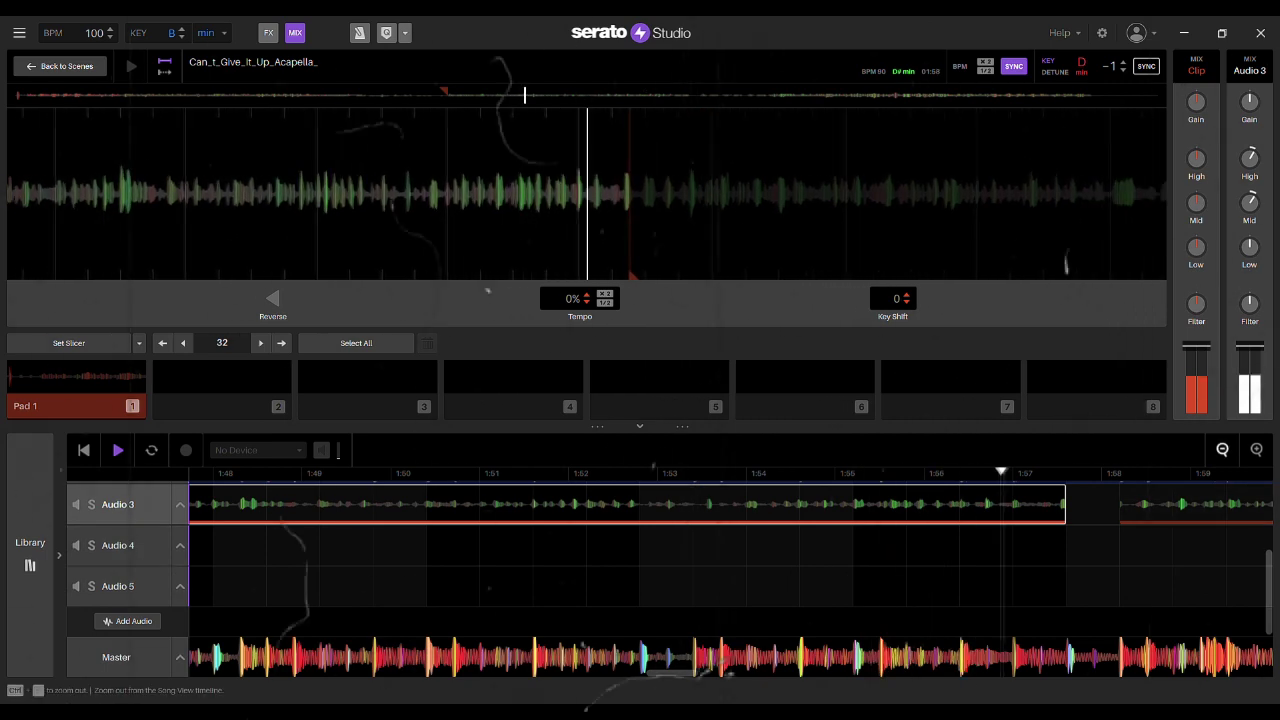
- Extend the later Audio 3 clip's start back to about 1:57.5, and extend the earlier clip's end to about 1:57.8
left_click_drag(1120, 506, 1067, 506)
left_click(907, 627)
key("Escape")
scroll(700, 540, "down", 1)
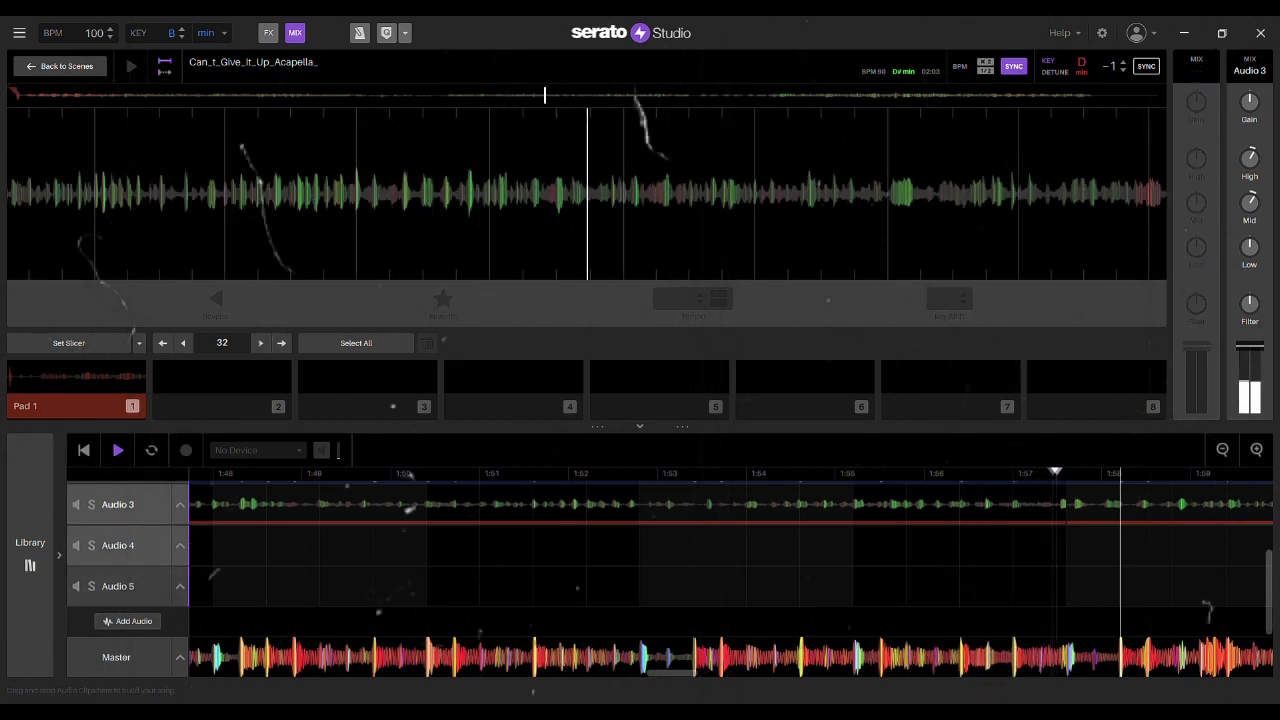
left_click(1110, 504)
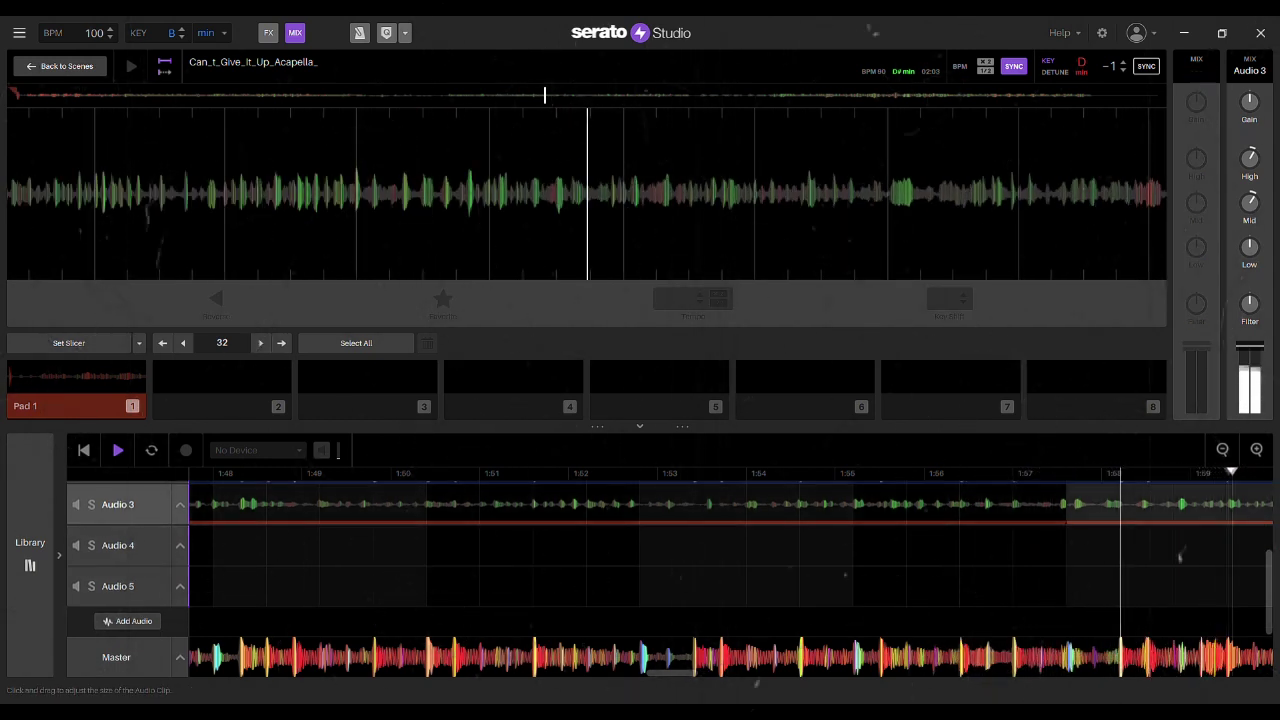
left_click_drag(1067, 505, 1091, 505)
left_click(708, 507)
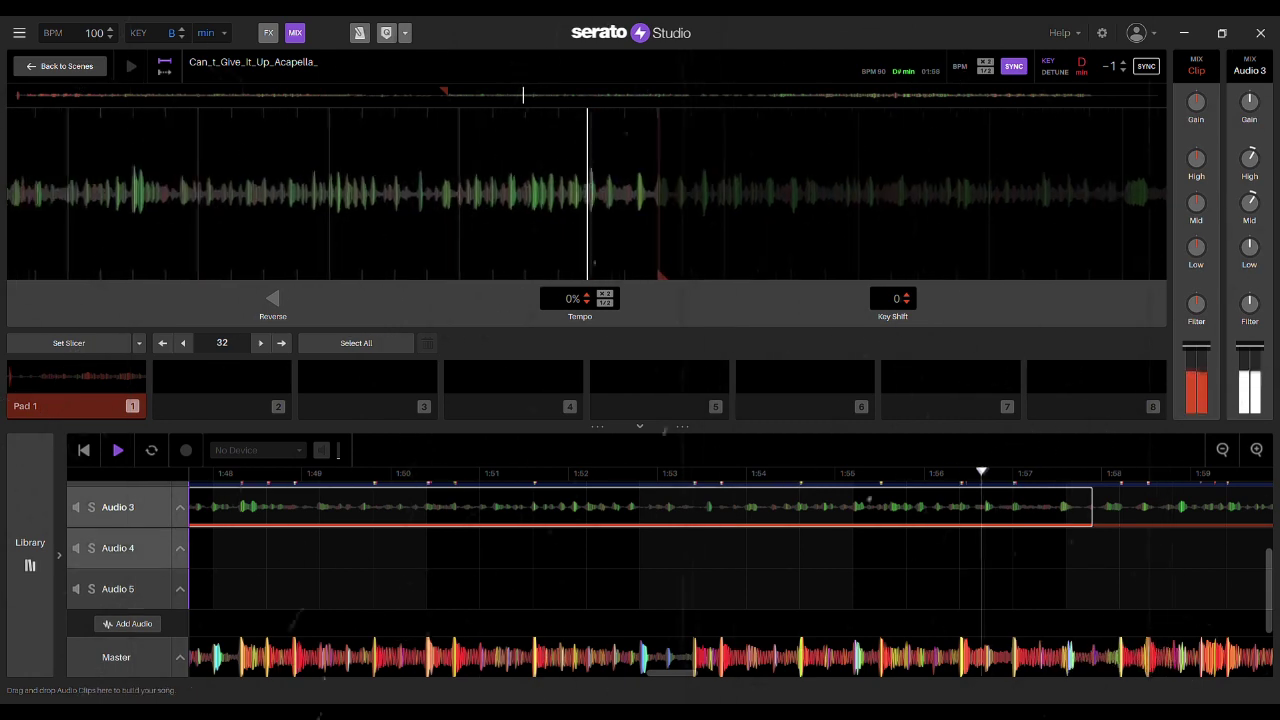
- Trim the earlier Audio 3 clip's end to about 1:57.5 and move the later clip to start at about 1:57.6
left_click(1094, 507)
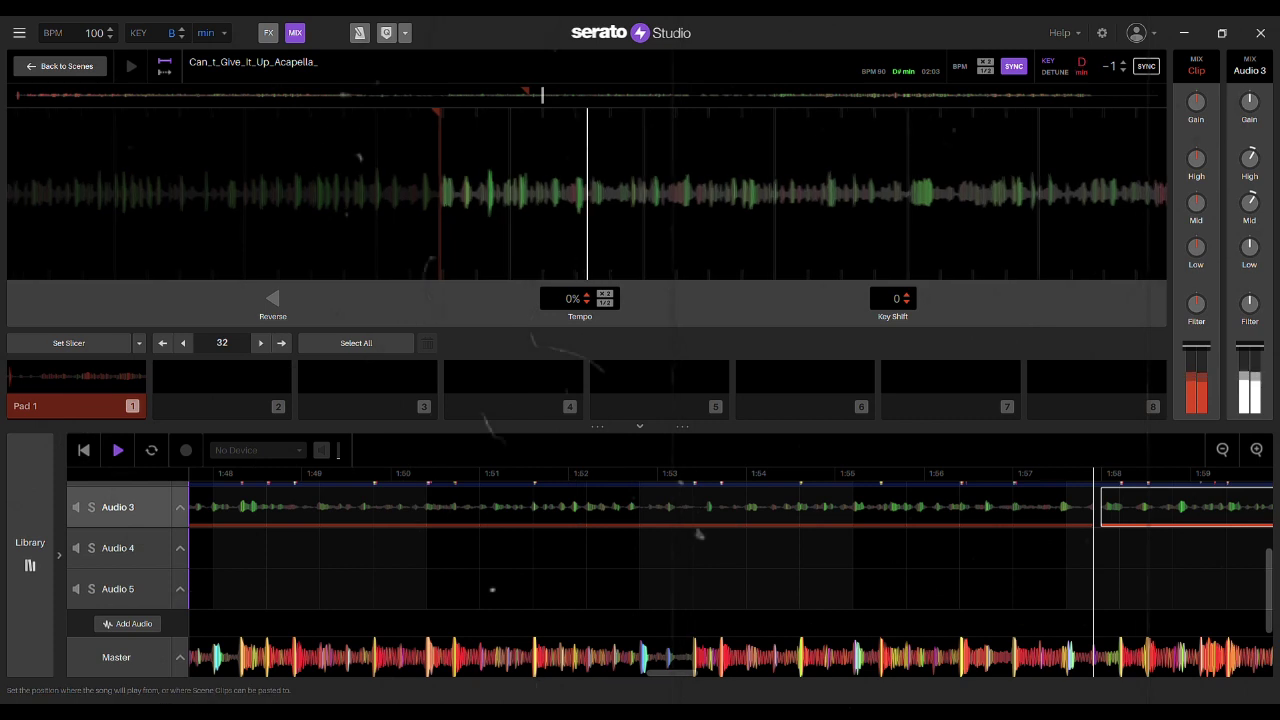
left_click(723, 510)
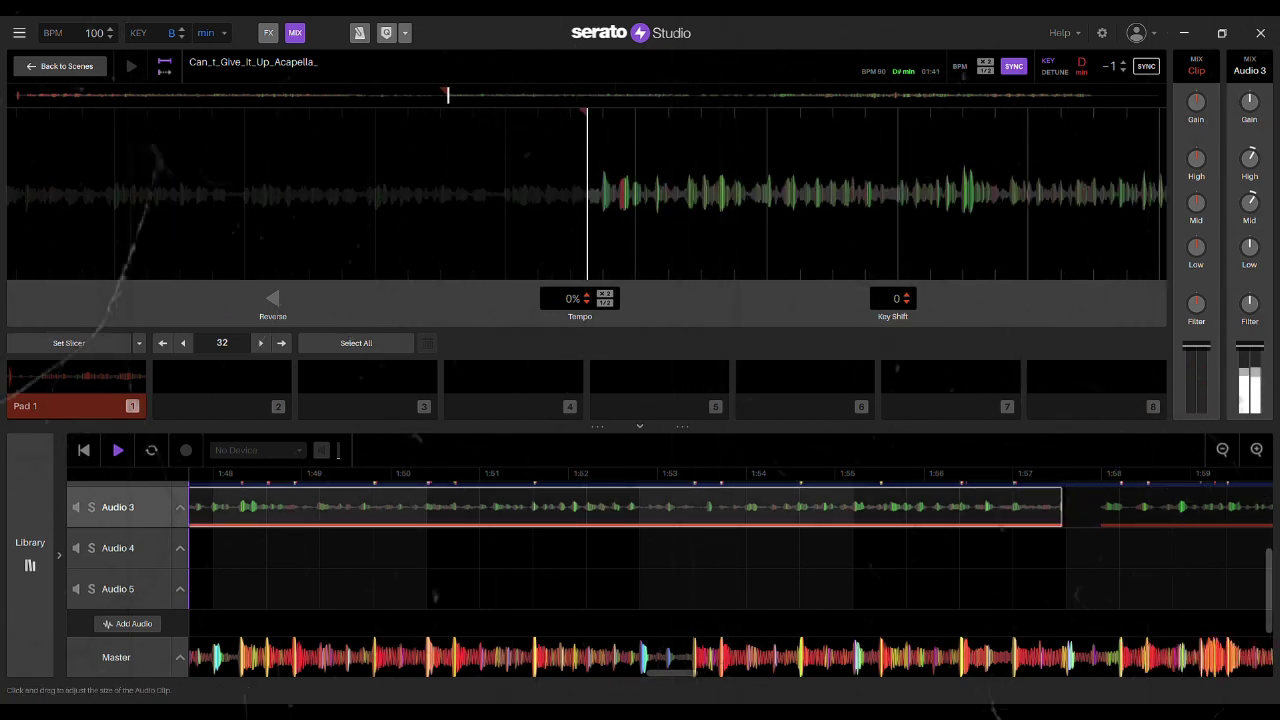
left_click(1135, 508)
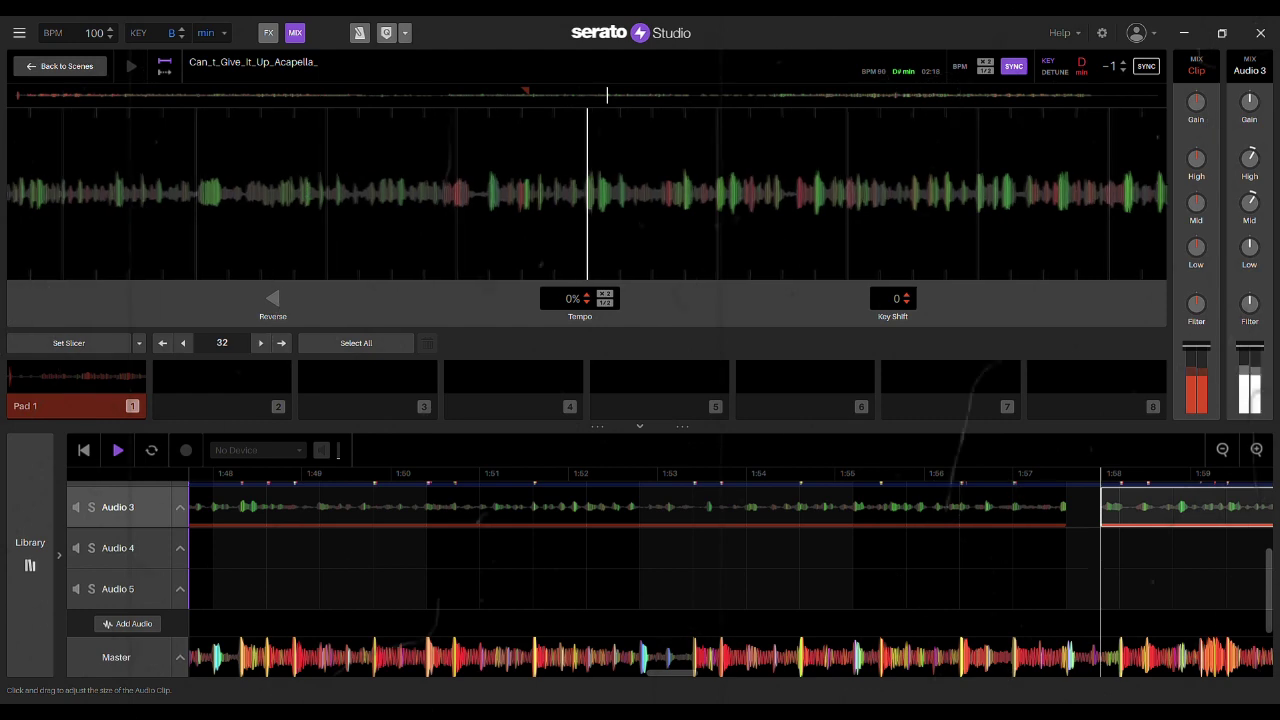
left_click_drag(1102, 507, 1085, 507)
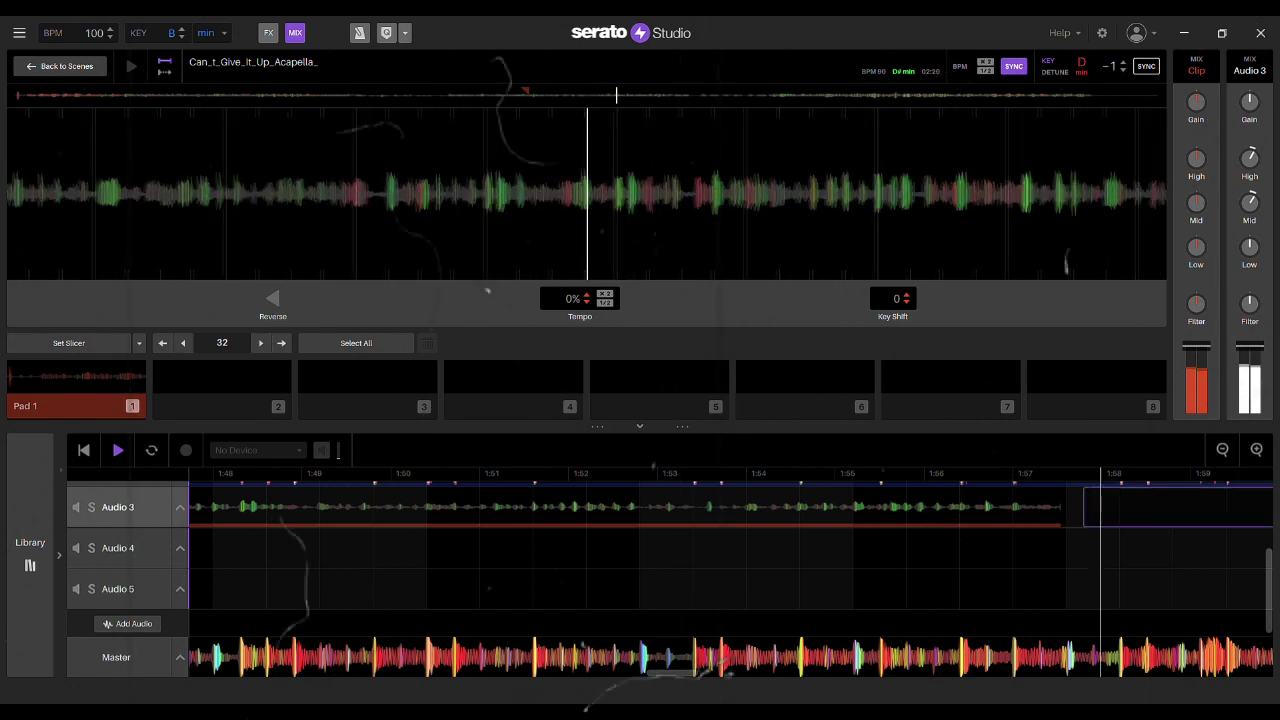
key("ctrl+z")
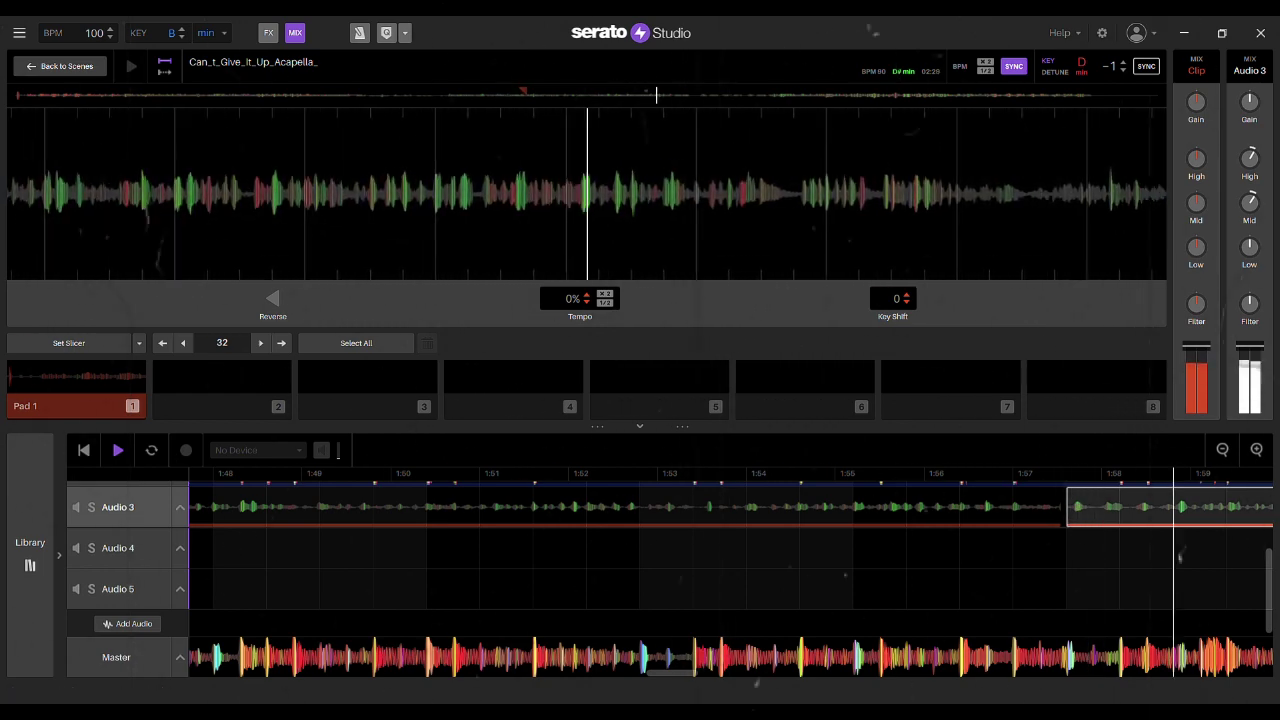
- Split the later Audio 3 clip at about 1:58.8, extend the new portion's start back to about 1:58.6, and play it back
key("ctrl+e")
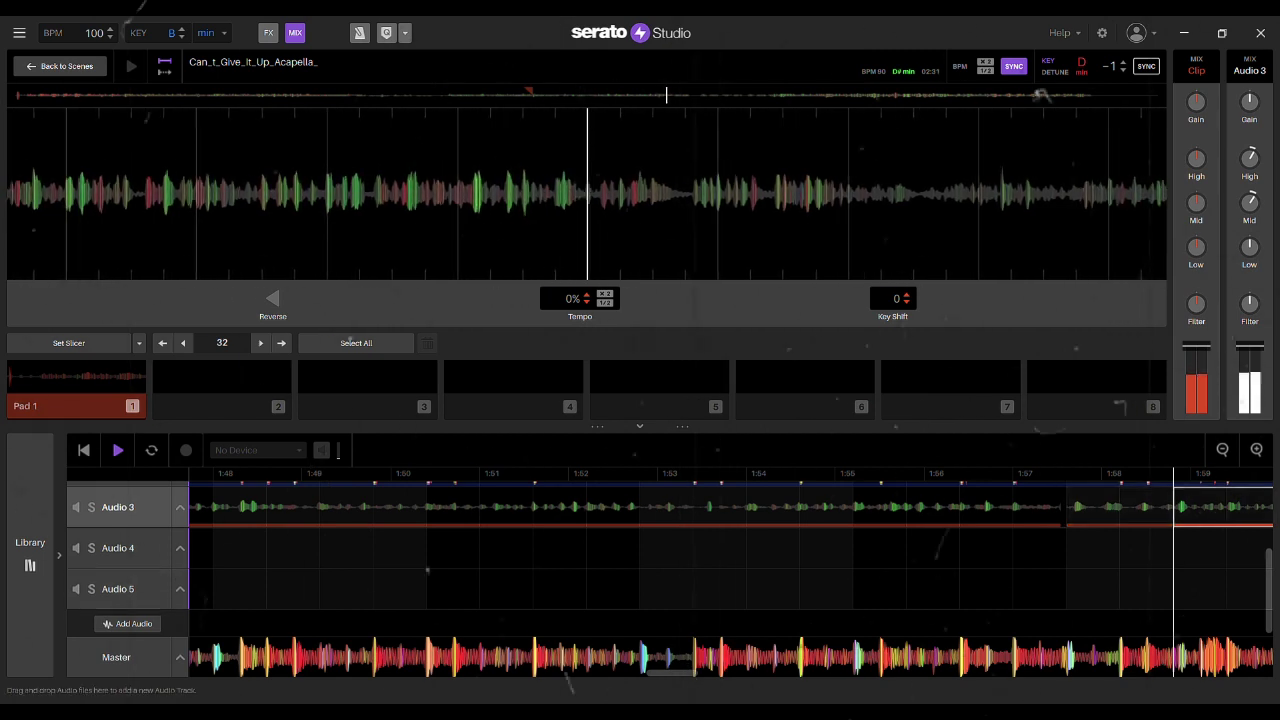
left_click(907, 657)
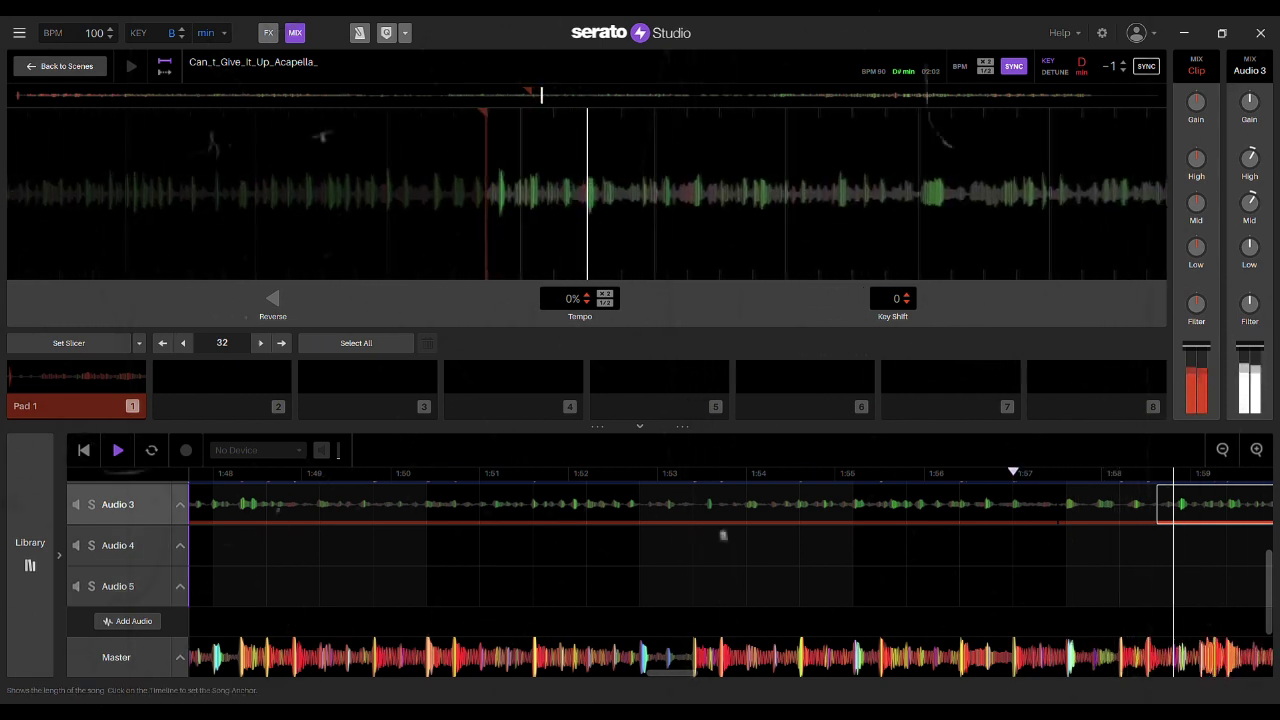
left_click(1257, 450)
key("space")
key("space")
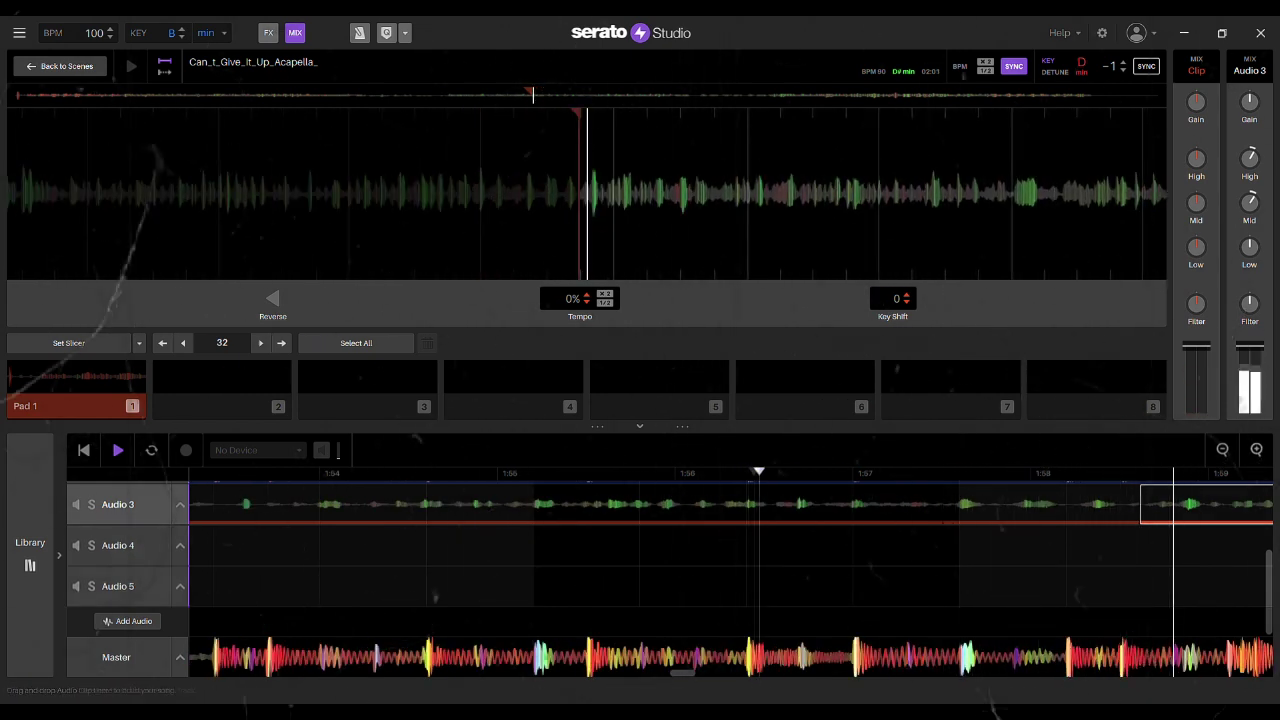
- Extend the start of the short middle Audio 3 clip back to about 1:57.4 and nudge the clip slightly earlier
left_click(1020, 504)
left_click(937, 504)
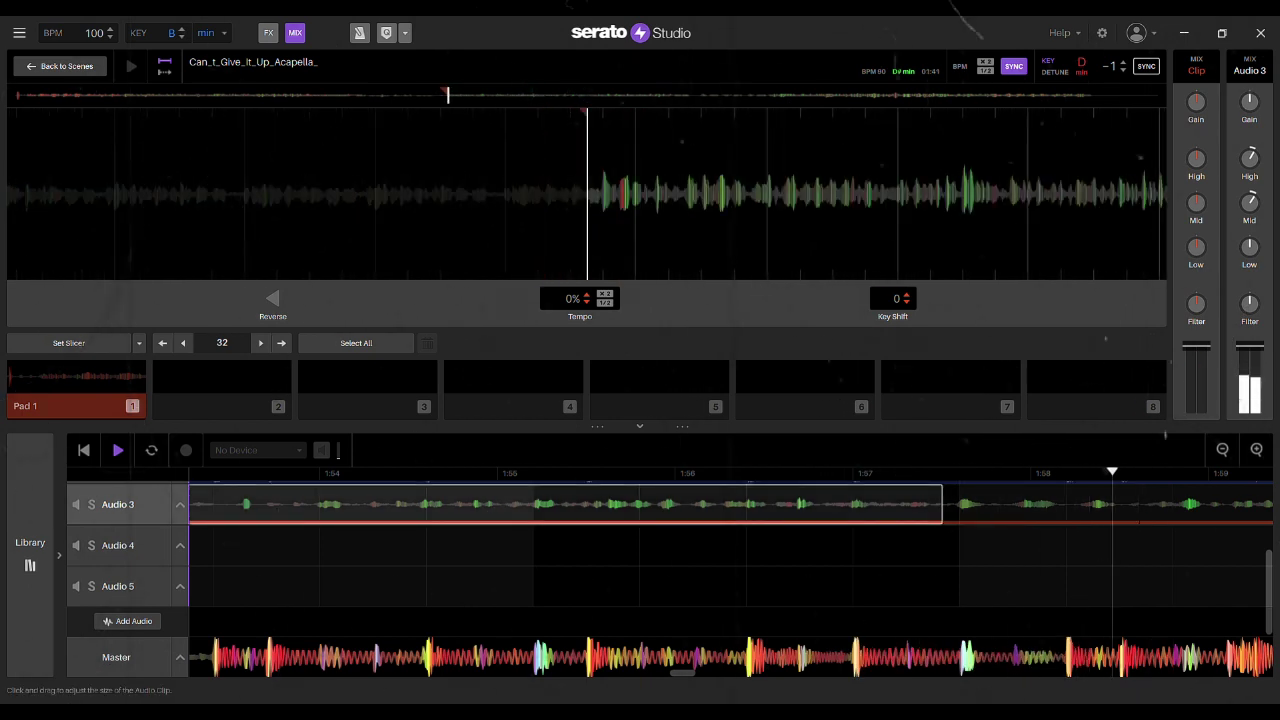
left_click_drag(945, 506, 927, 506)
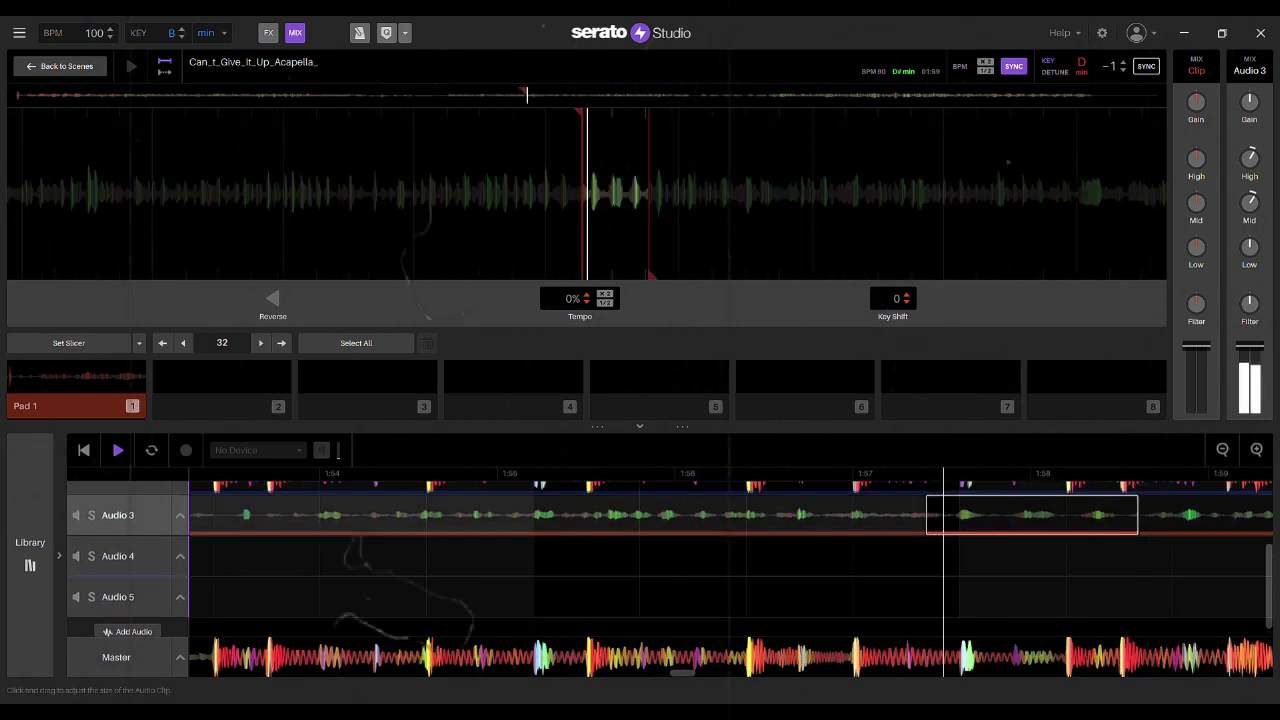
left_click(746, 608)
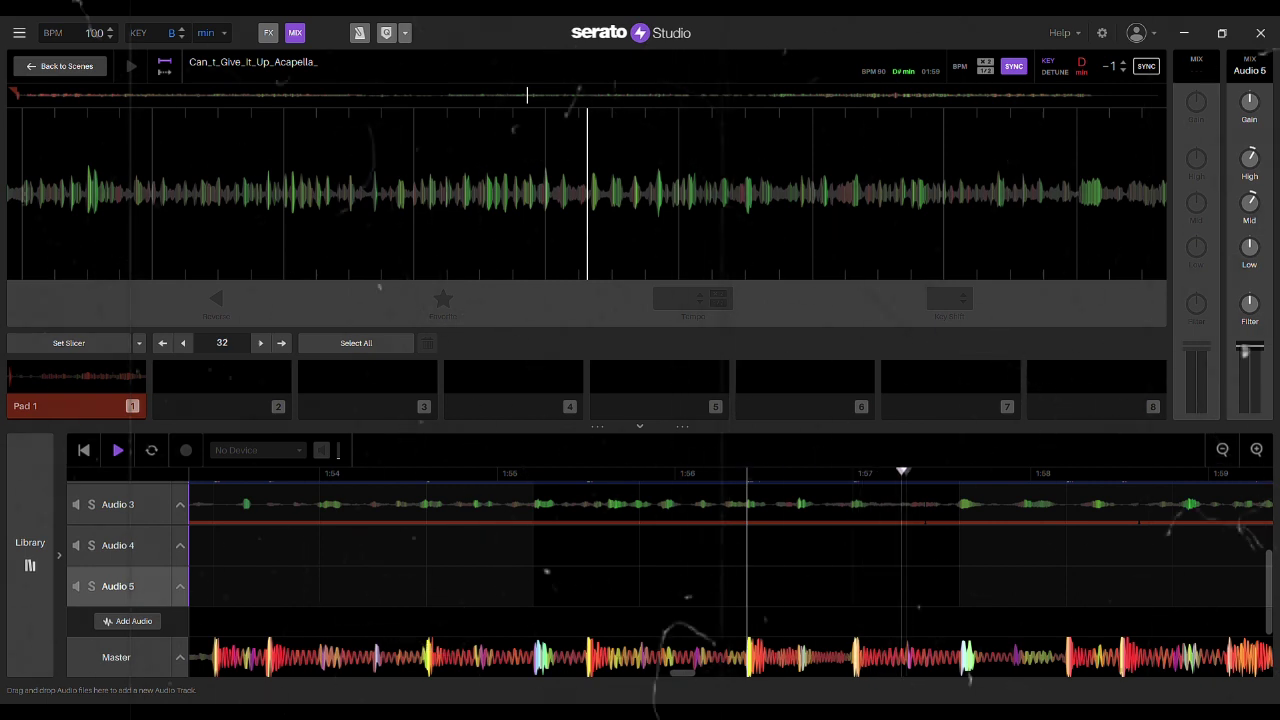
left_click(960, 504)
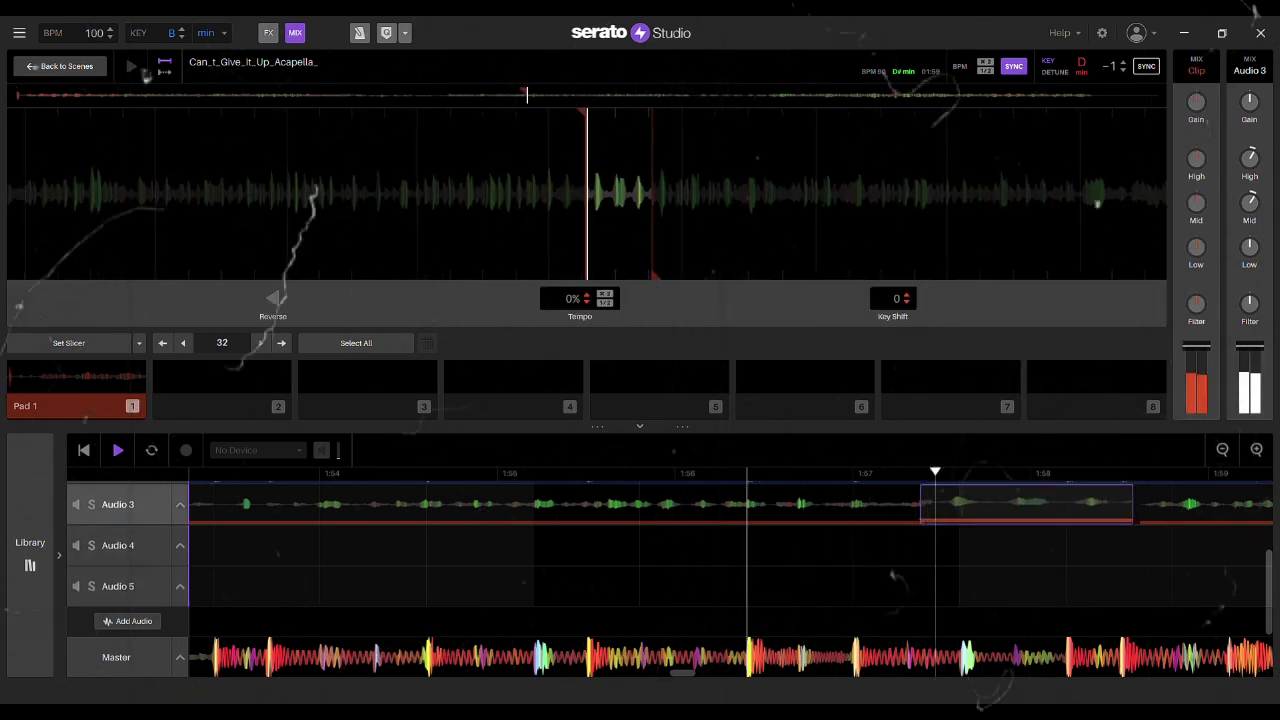
left_click(746, 620)
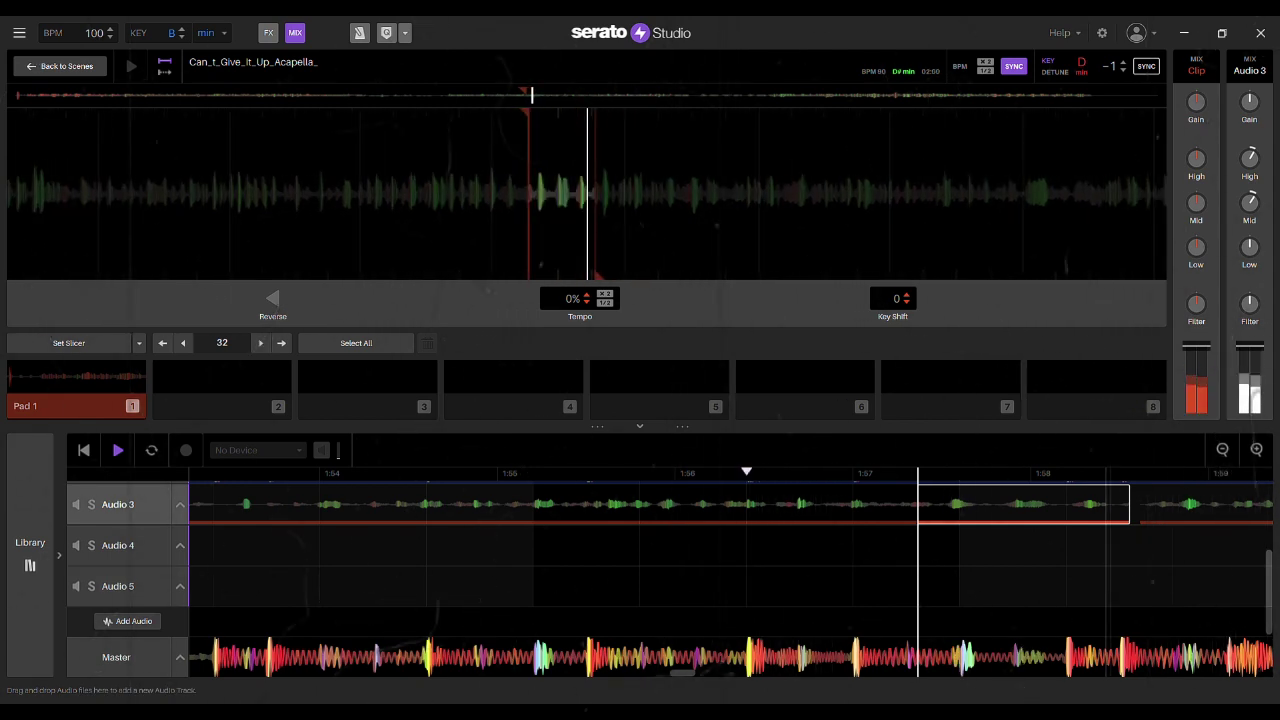
left_click_drag(1000, 505, 1003, 505)
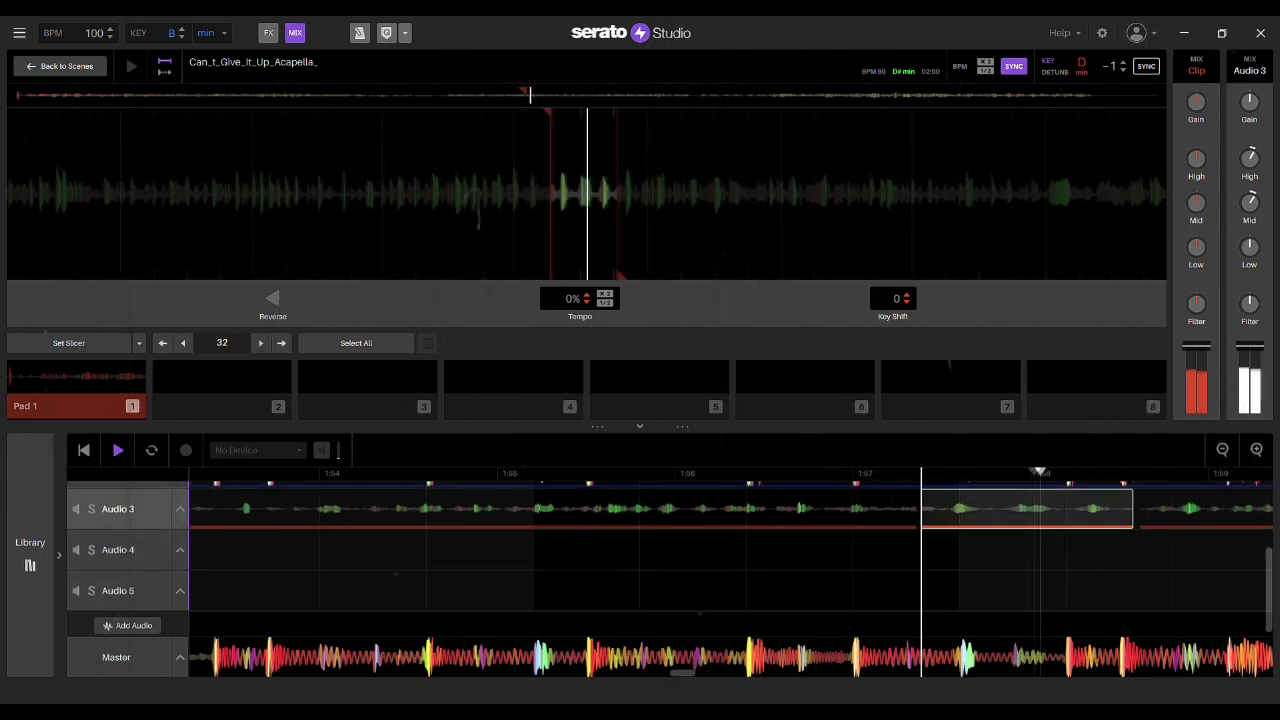
- Extend the short middle clip's start further back to about 1:57.3, nudge the clip slightly earlier, and check the timing
left_click(640, 624)
left_click_drag(921, 509, 900, 509)
left_click(746, 624)
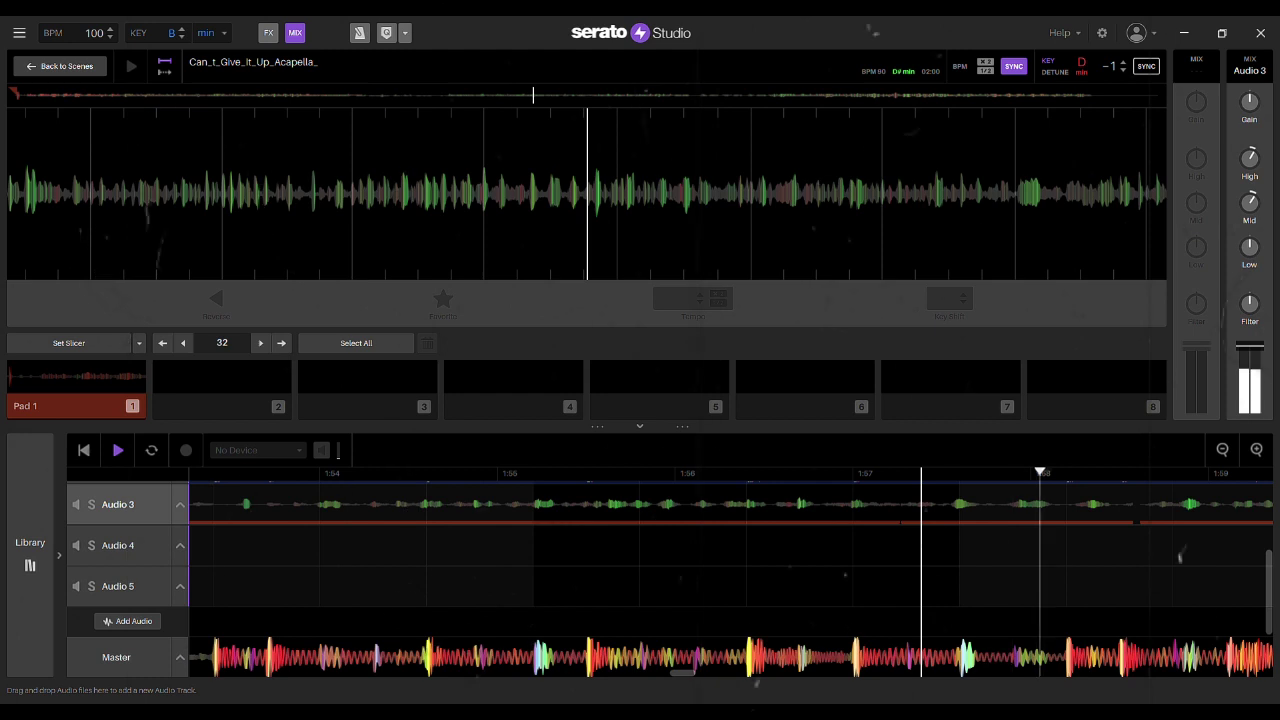
left_click(1012, 504)
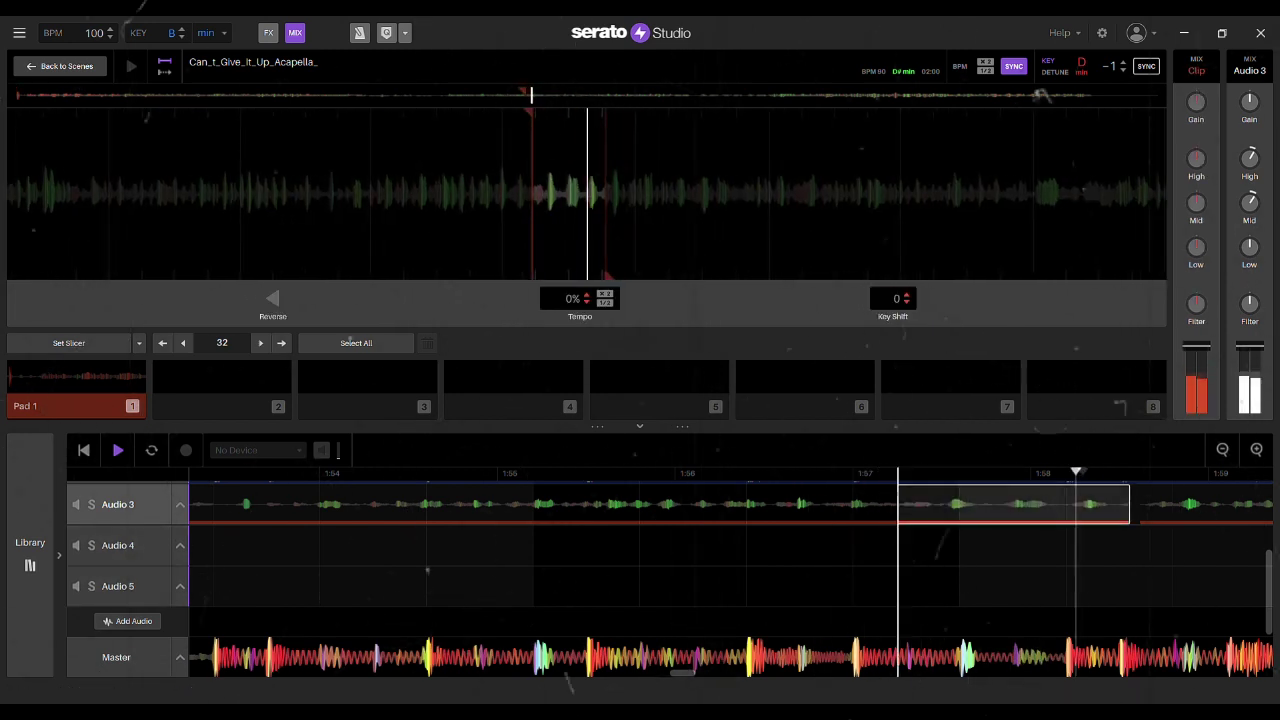
left_click(746, 655)
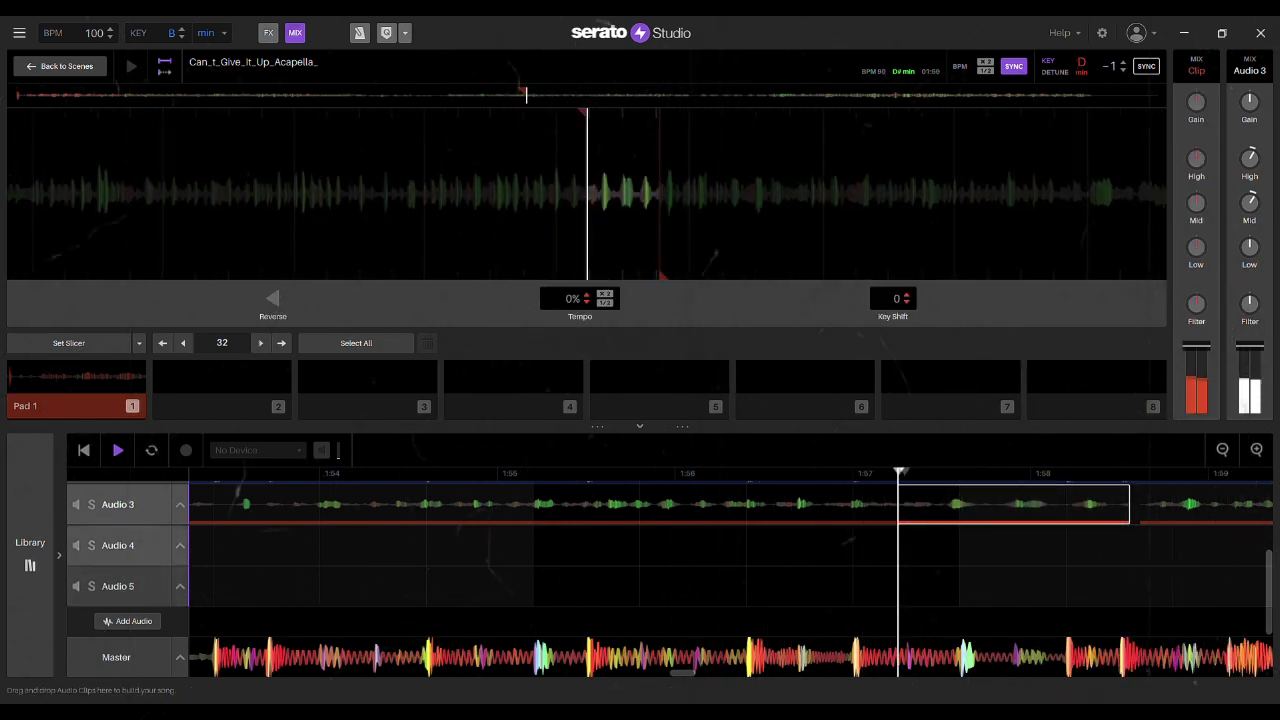
- Nudge the short middle Audio 3 clip slightly later and play back the transition
scroll(746, 655, "right", 3)
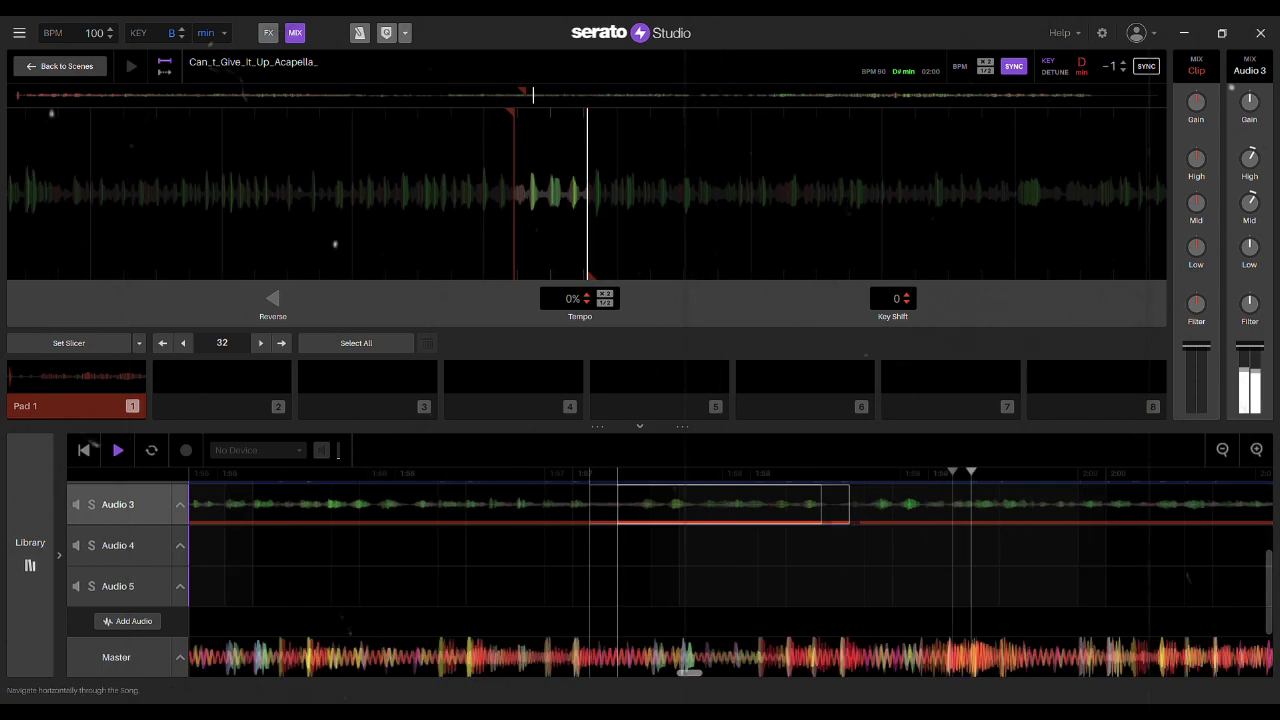
left_click(545, 655)
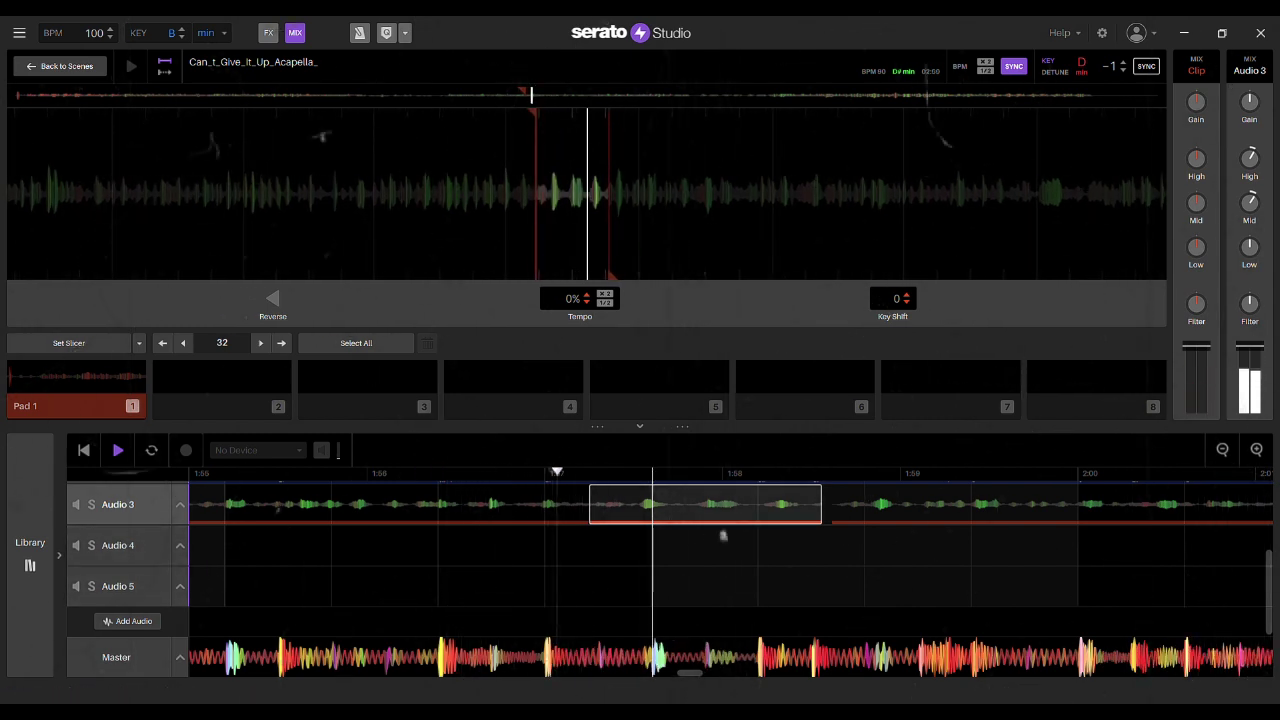
left_click_drag(705, 504, 711, 504)
key("space")
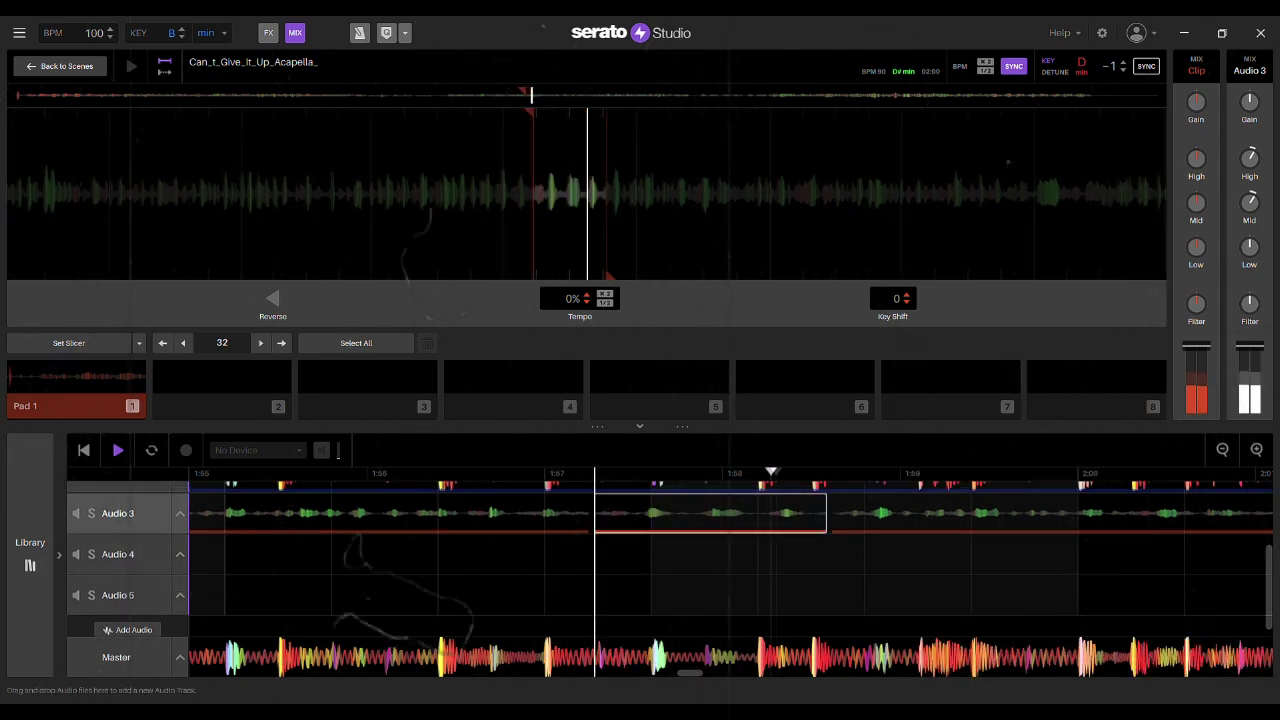
- Split the short middle Audio 3 clip at about 1:57.6 and trim the second portion's start to about 1:57.9
left_click(652, 513)
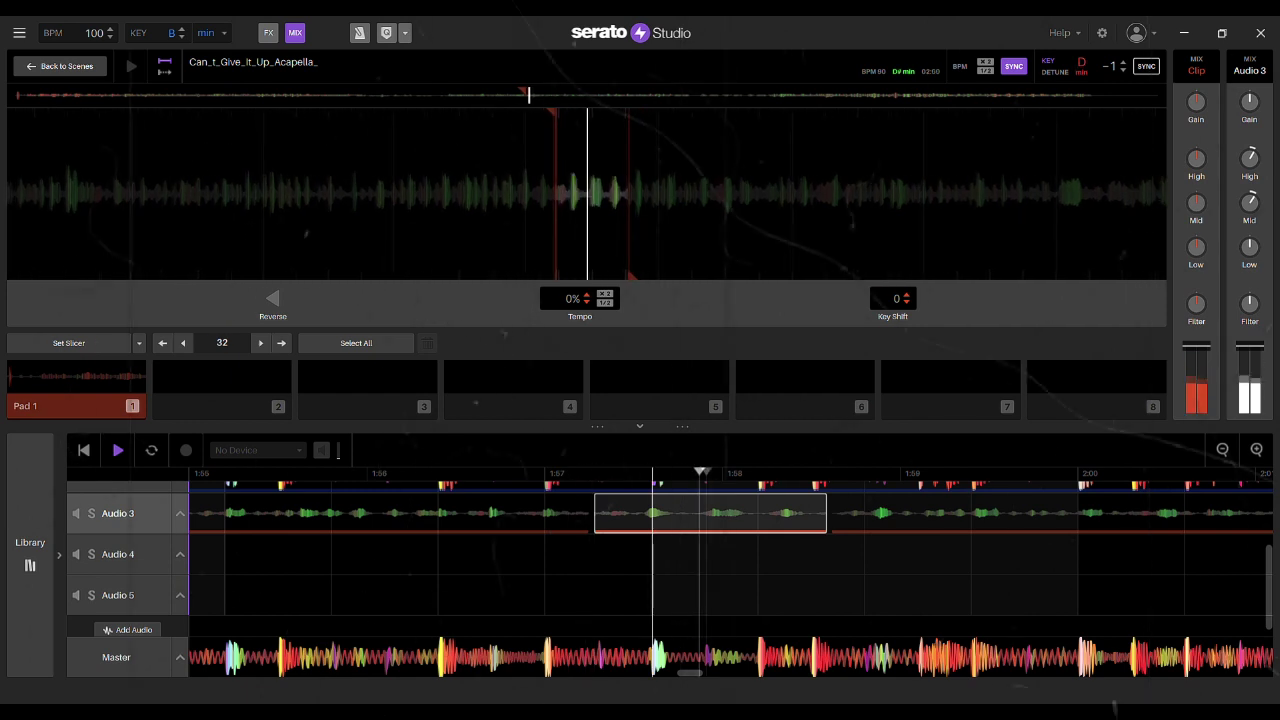
key("ctrl+e")
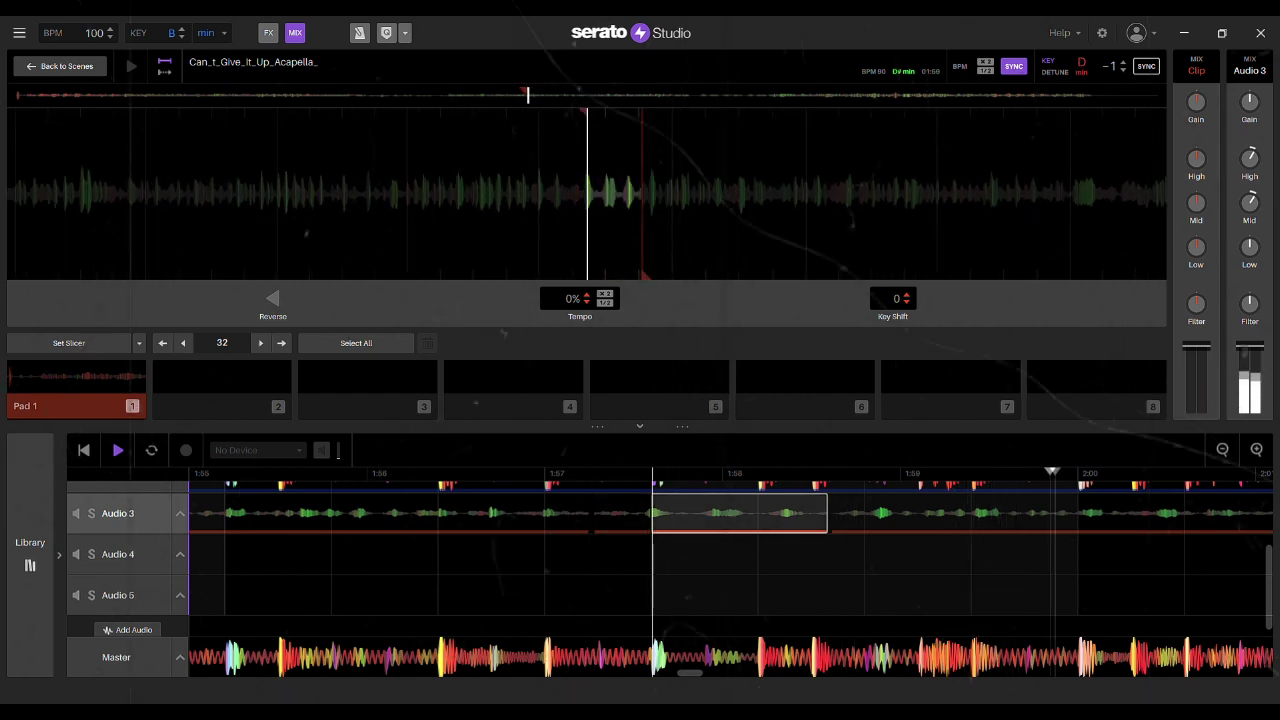
left_click_drag(653, 513, 697, 513)
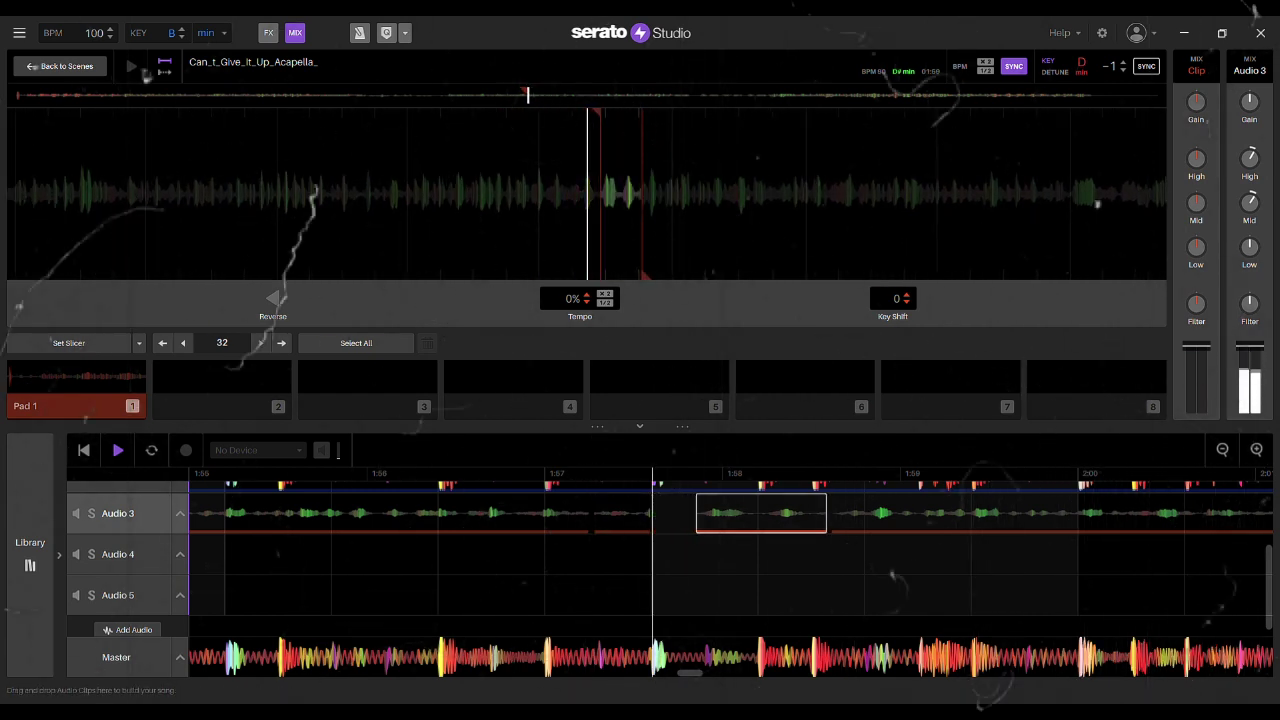
- Extend the first portion's end to about 1:57.8 and its start back to about 1:57.2
left_click(674, 513)
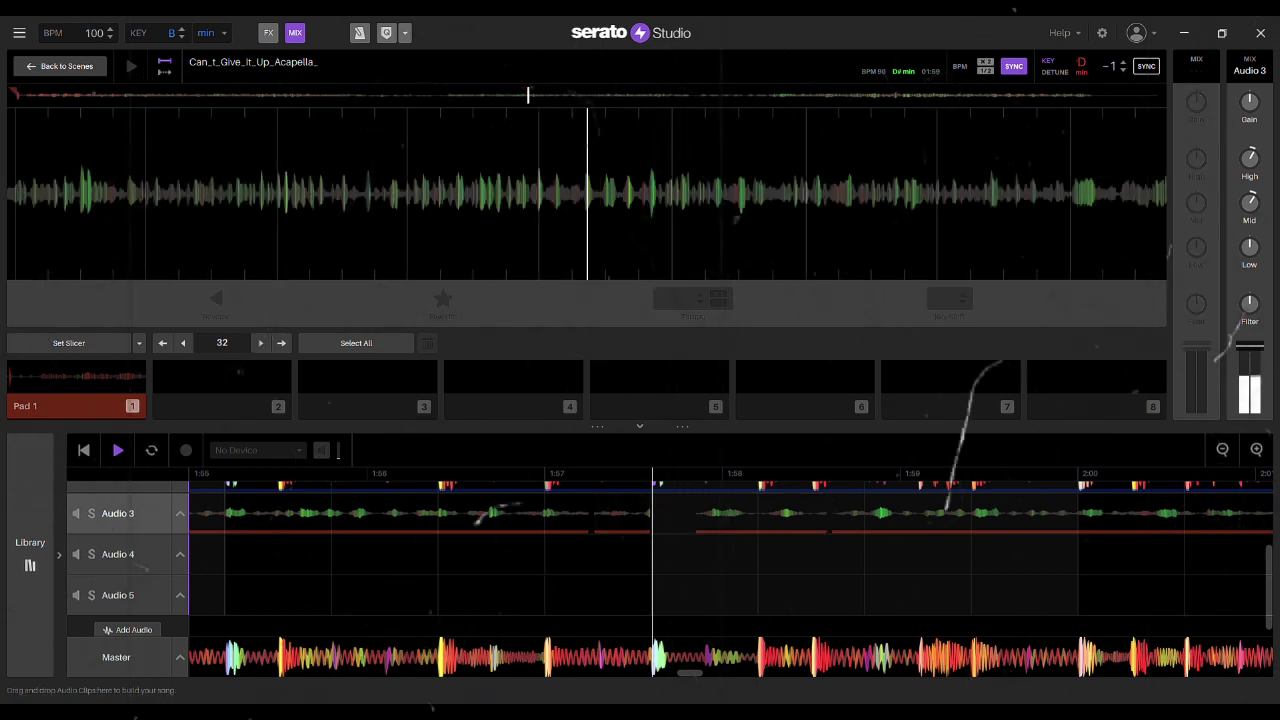
left_click_drag(650, 513, 687, 513)
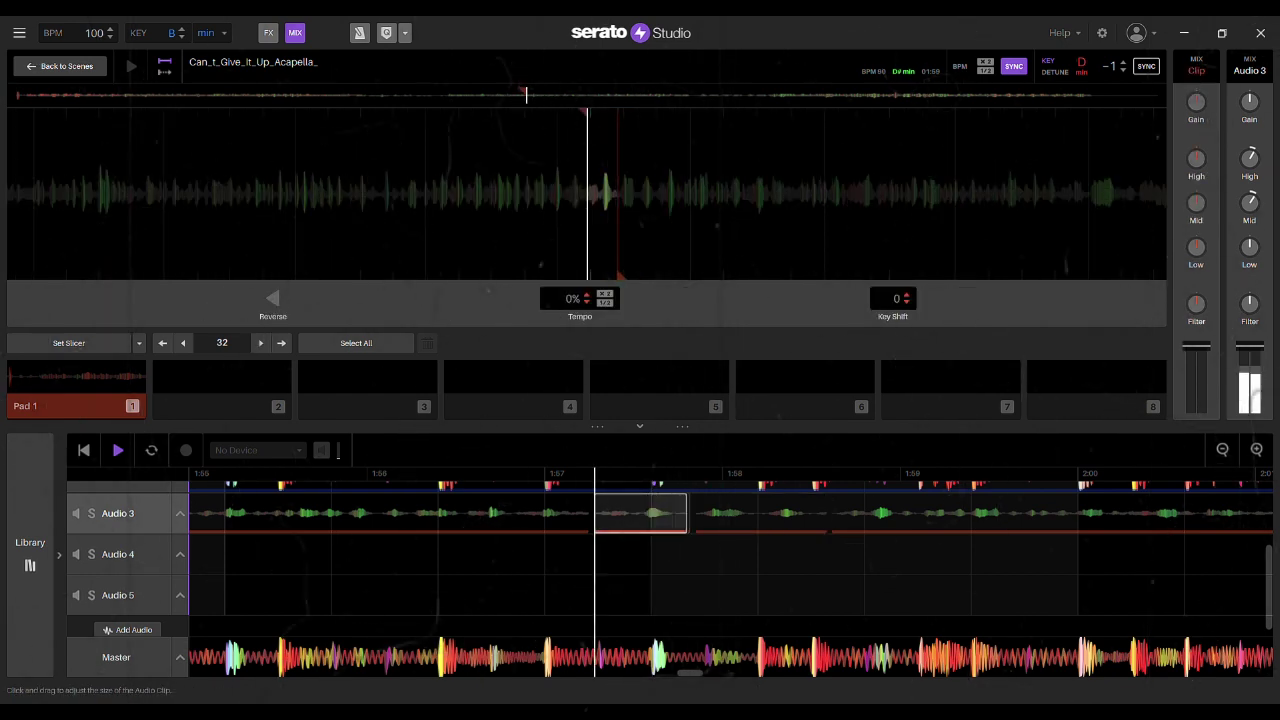
left_click_drag(595, 513, 582, 513)
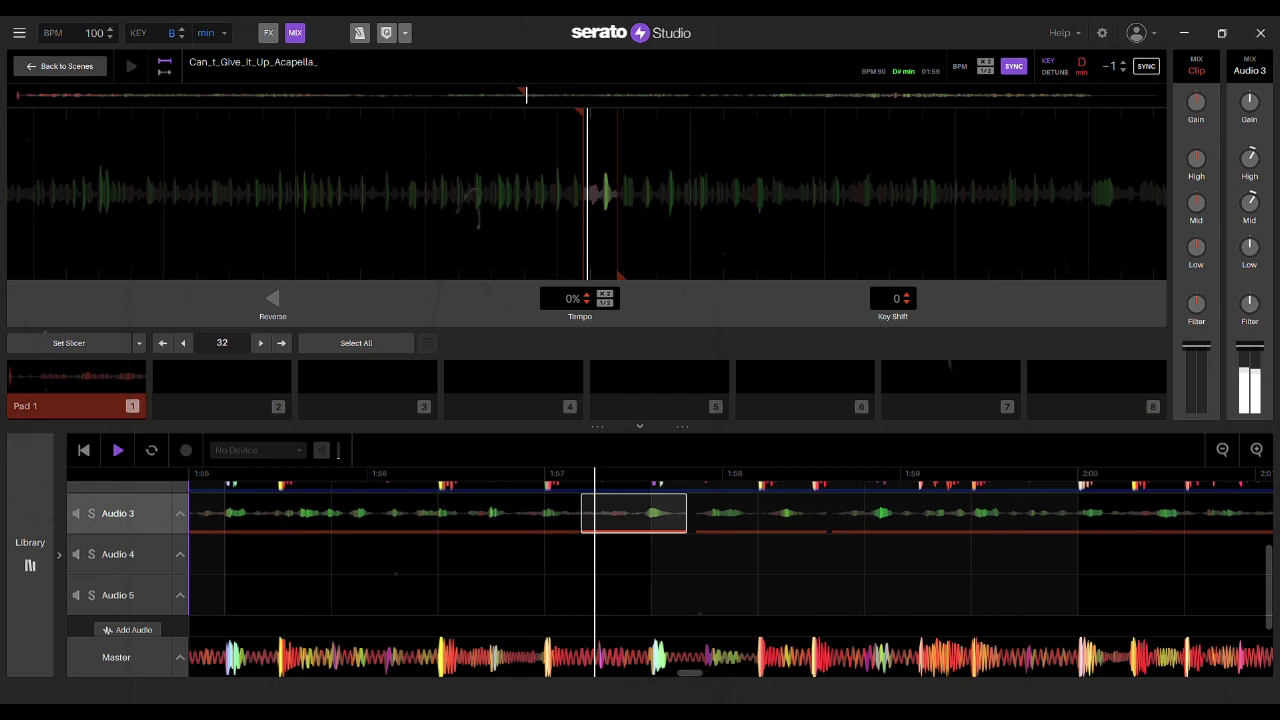
- Nudge the second portion of the split Audio 3 clip slightly earlier, toward the end of the first portion
left_click(722, 535)
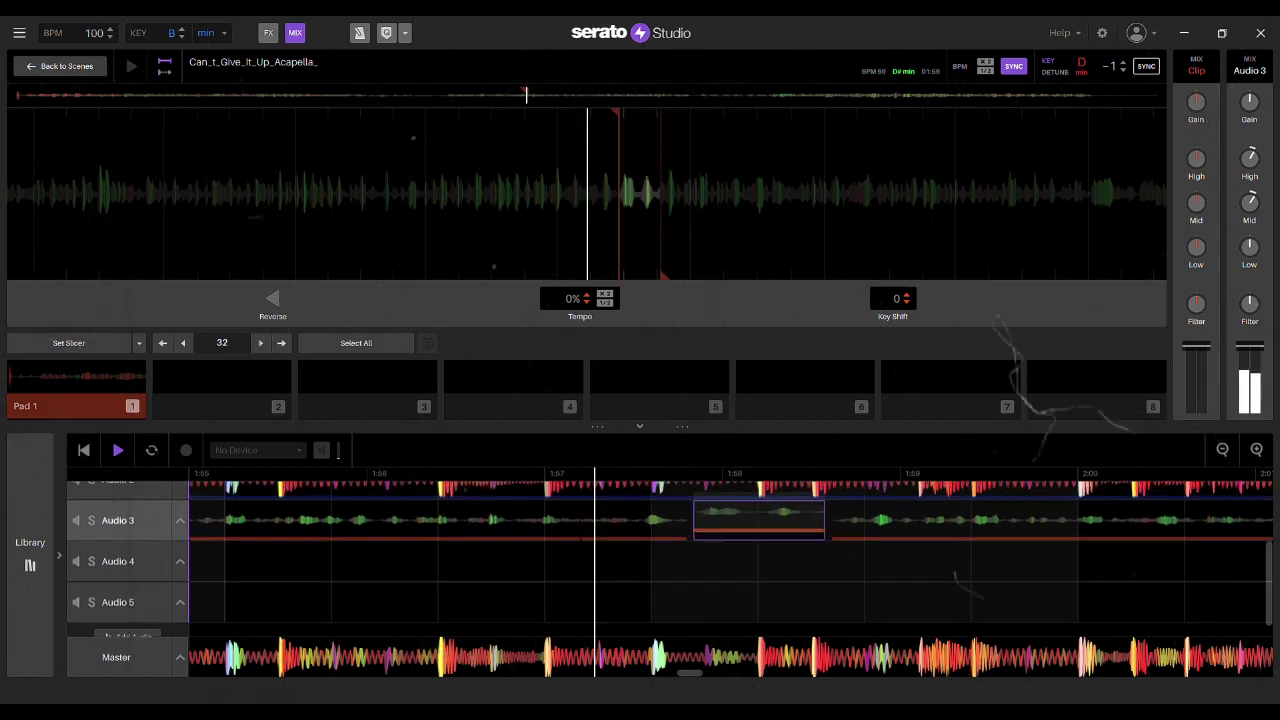
left_click_drag(722, 535, 719, 535)
scroll(688, 614, "down", 1)
left_click(688, 618)
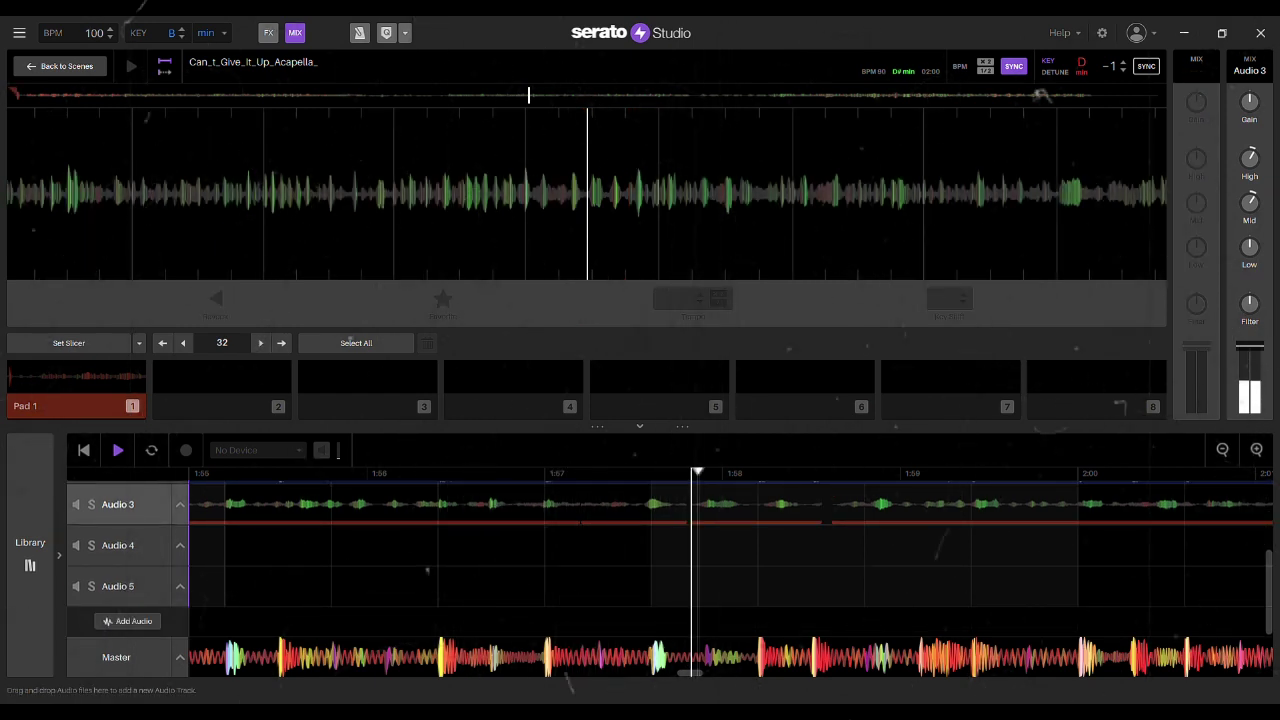
- Extend the start of the long Audio 3 clip that follows back to about 1:58.5
left_click(840, 505)
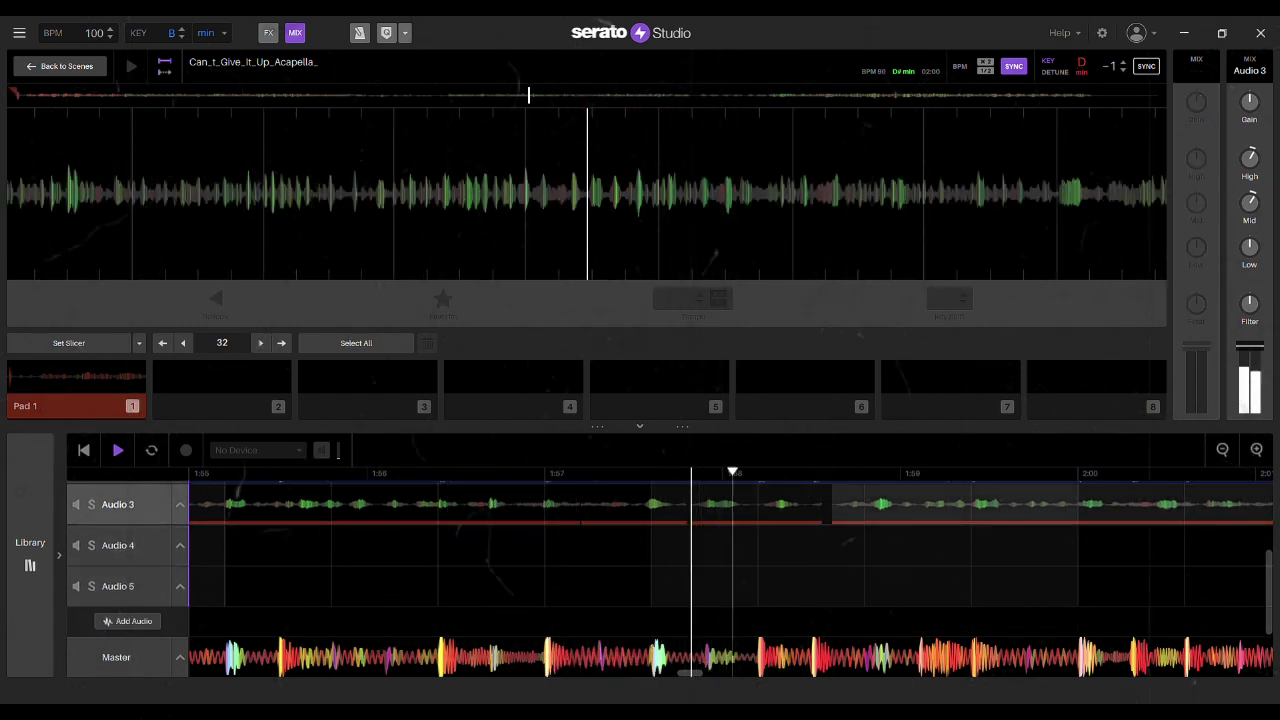
left_click_drag(832, 505, 814, 505)
left_click(547, 624)
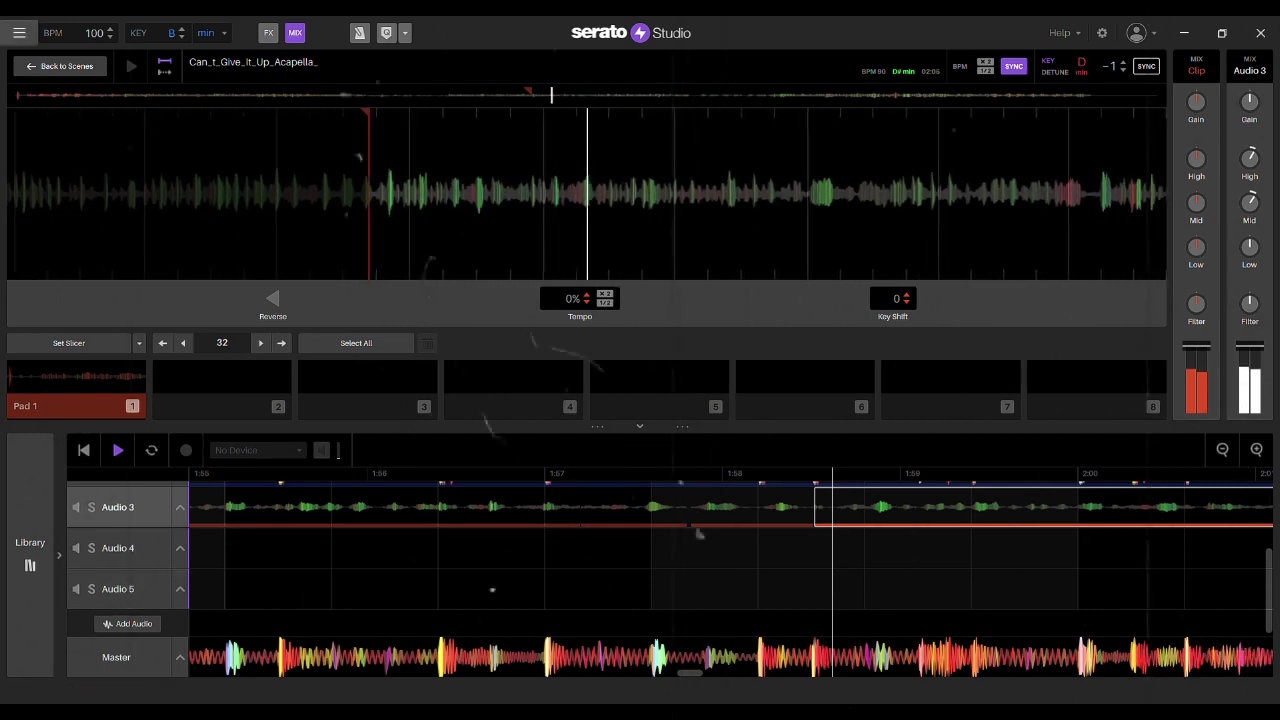
- Play the vocal onward and split the long Audio 3 clip at about 2:02.4
key("space")
key("space")
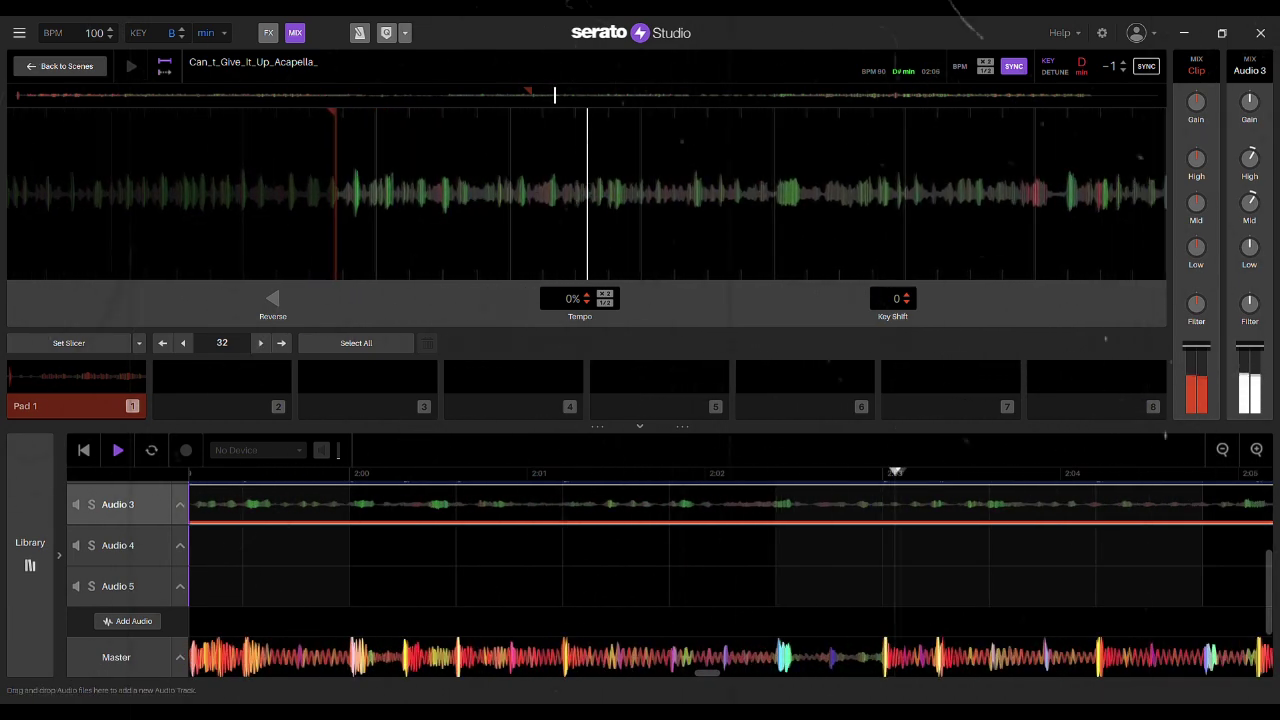
left_click(638, 474)
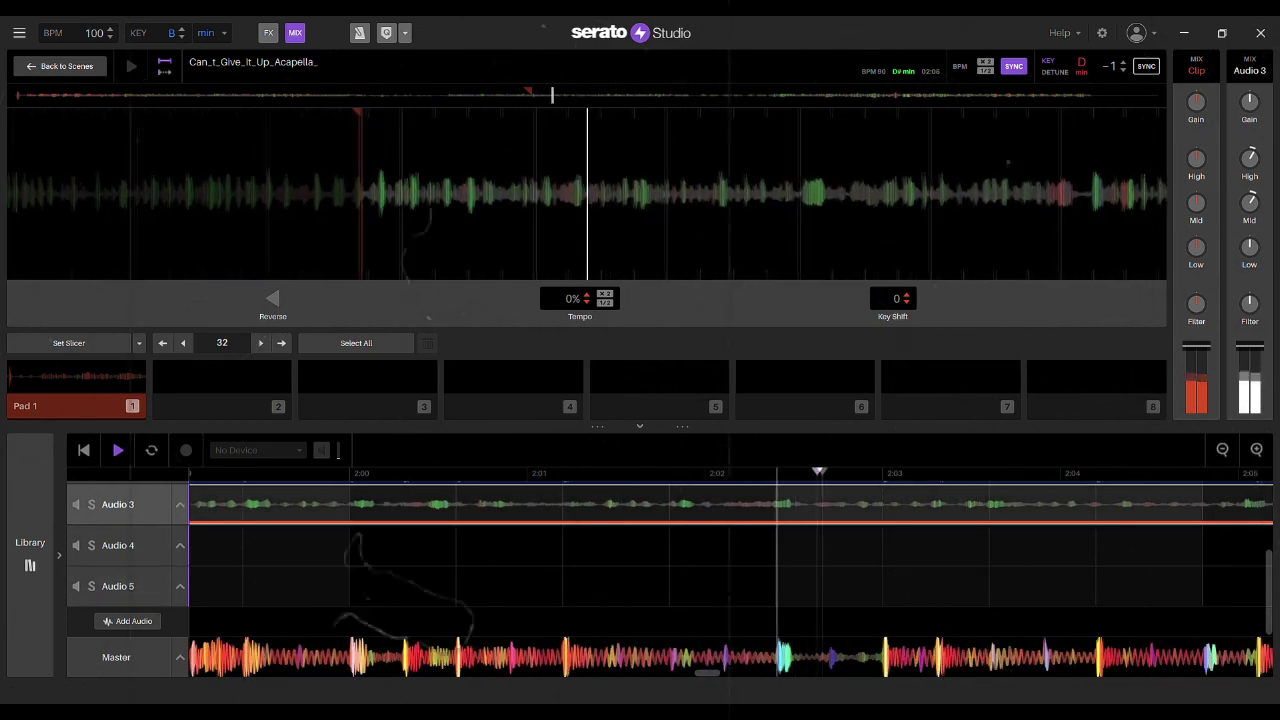
key("ctrl+e")
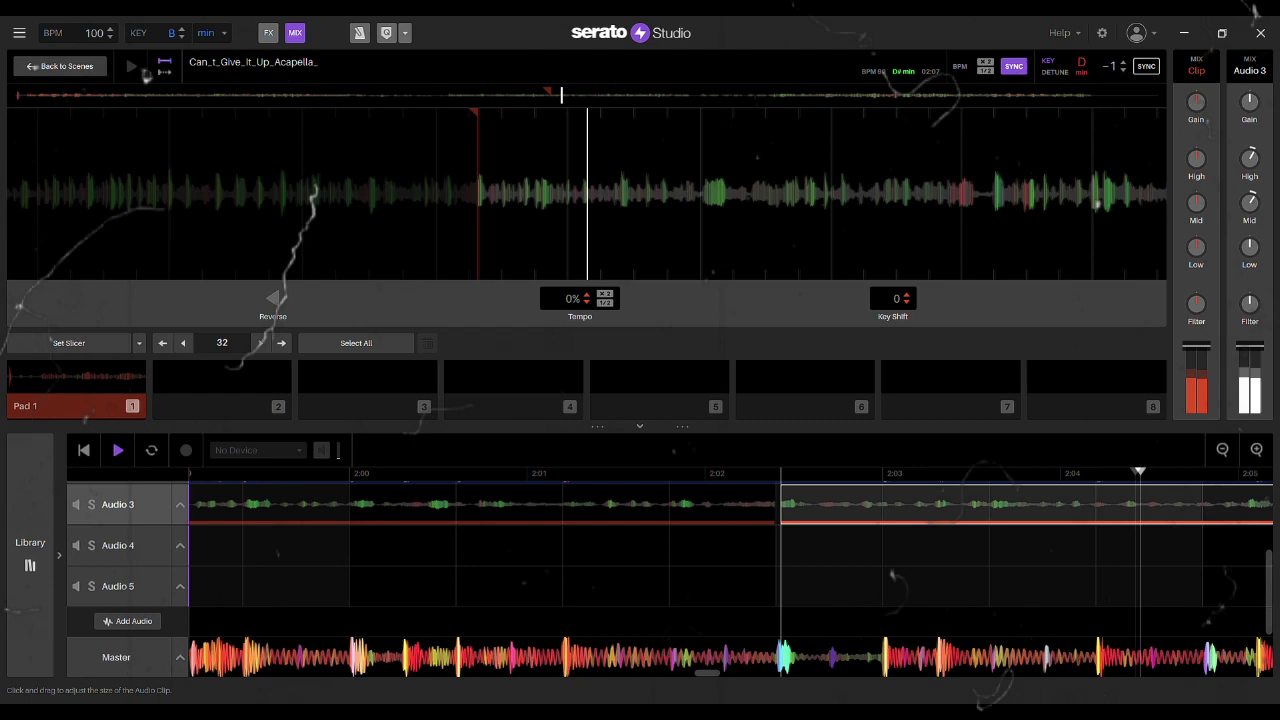
- Split the Audio 3 vocal at about 2:04.8 and extend the later portion's start back to about 2:04.5
key("ctrl+z")
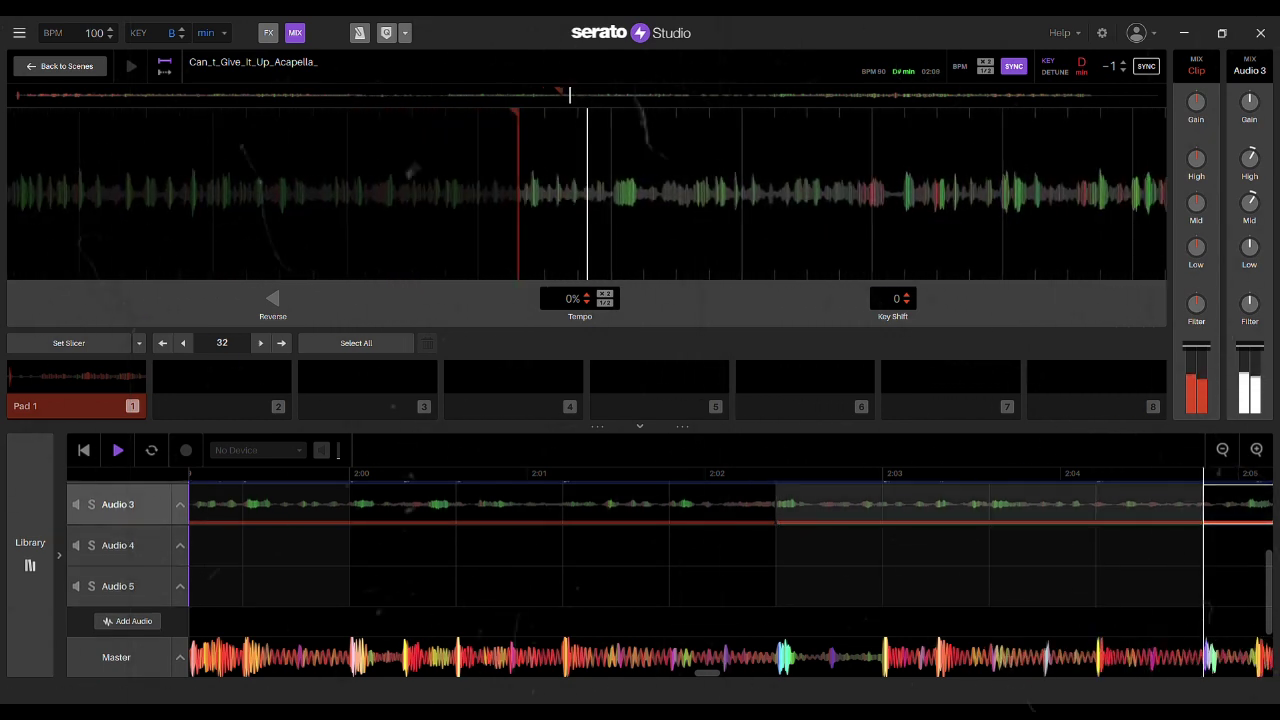
left_click_drag(1201, 505, 1187, 506)
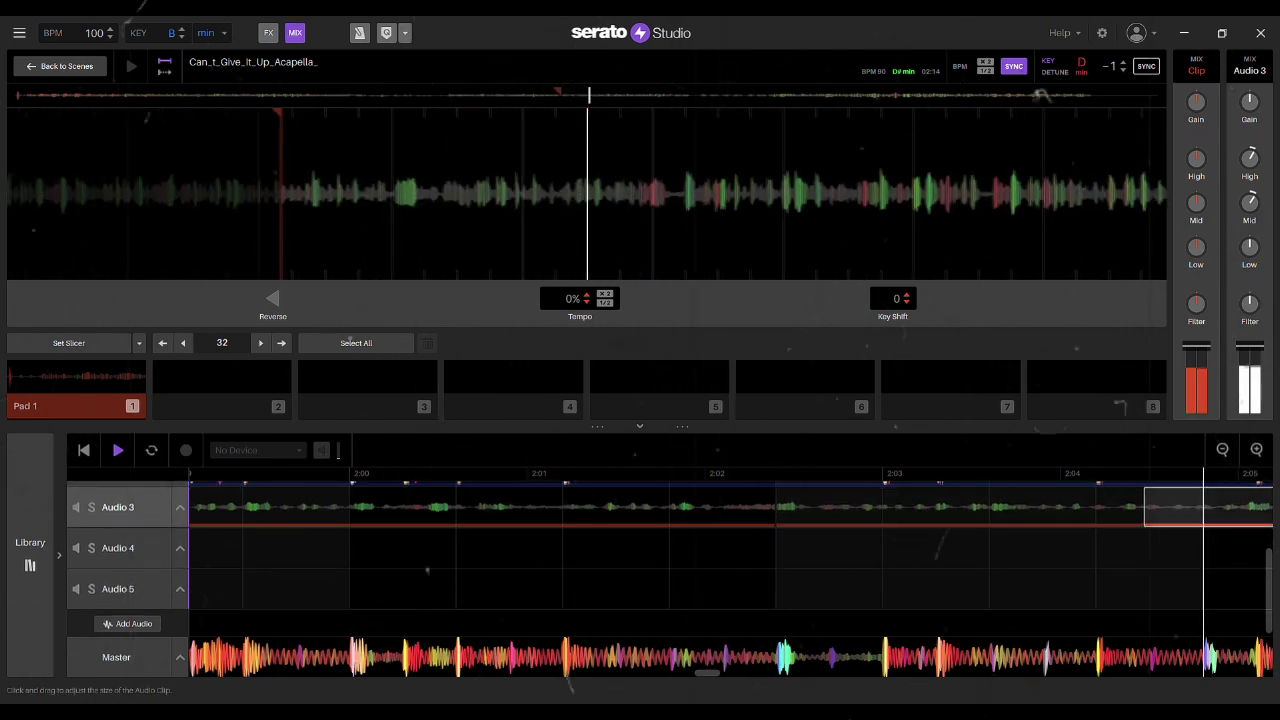
- Shorten the end of the middle Audio 3 clip and extend the following clip's start back to meet it at about 2:04.3
scroll(800, 510, "down", 1)
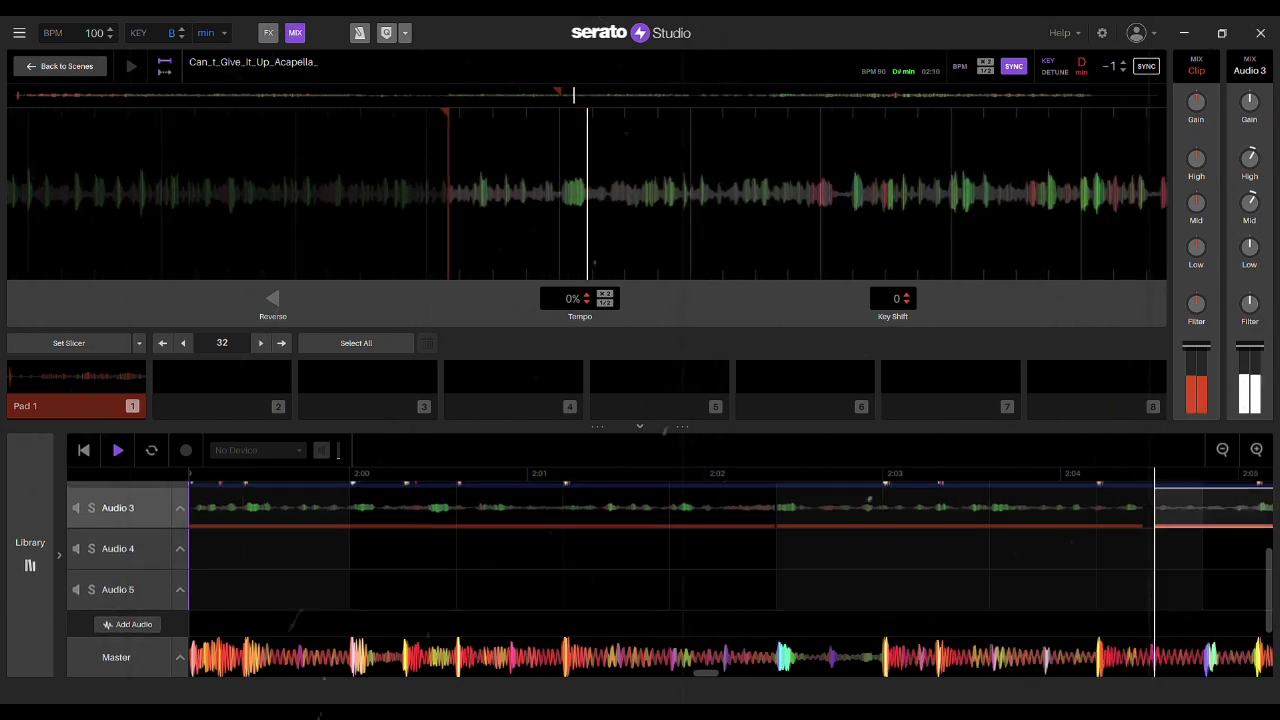
left_click(870, 500)
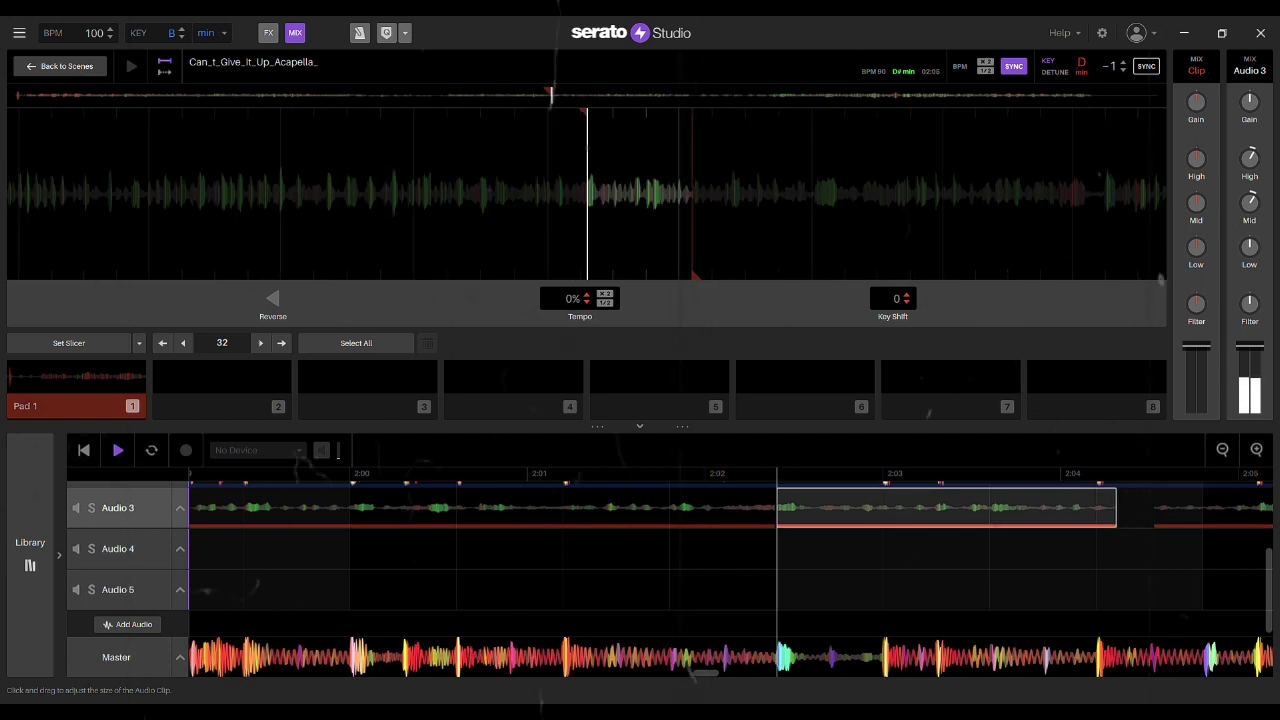
left_click_drag(1156, 508, 1108, 508)
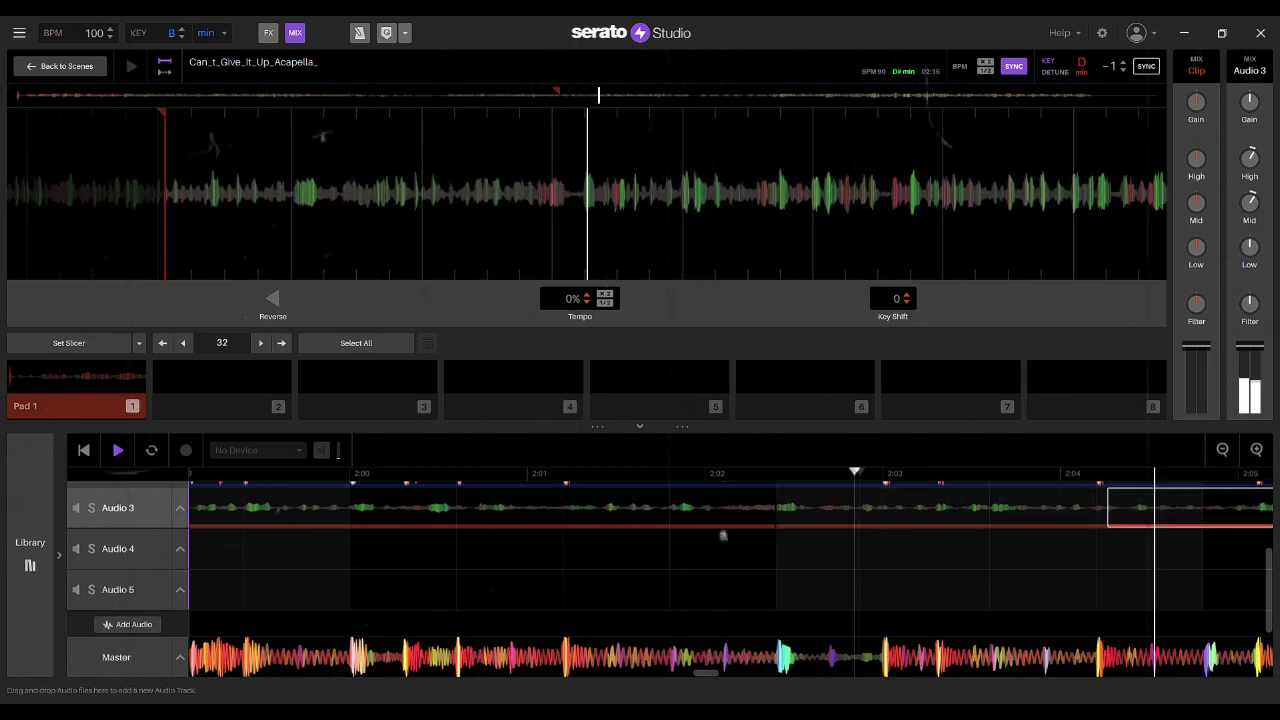
- Move the cut before the middle Audio 3 clip to about 2:02.6, extending the preceding clip to meet it, and play back the join
left_click(990, 508)
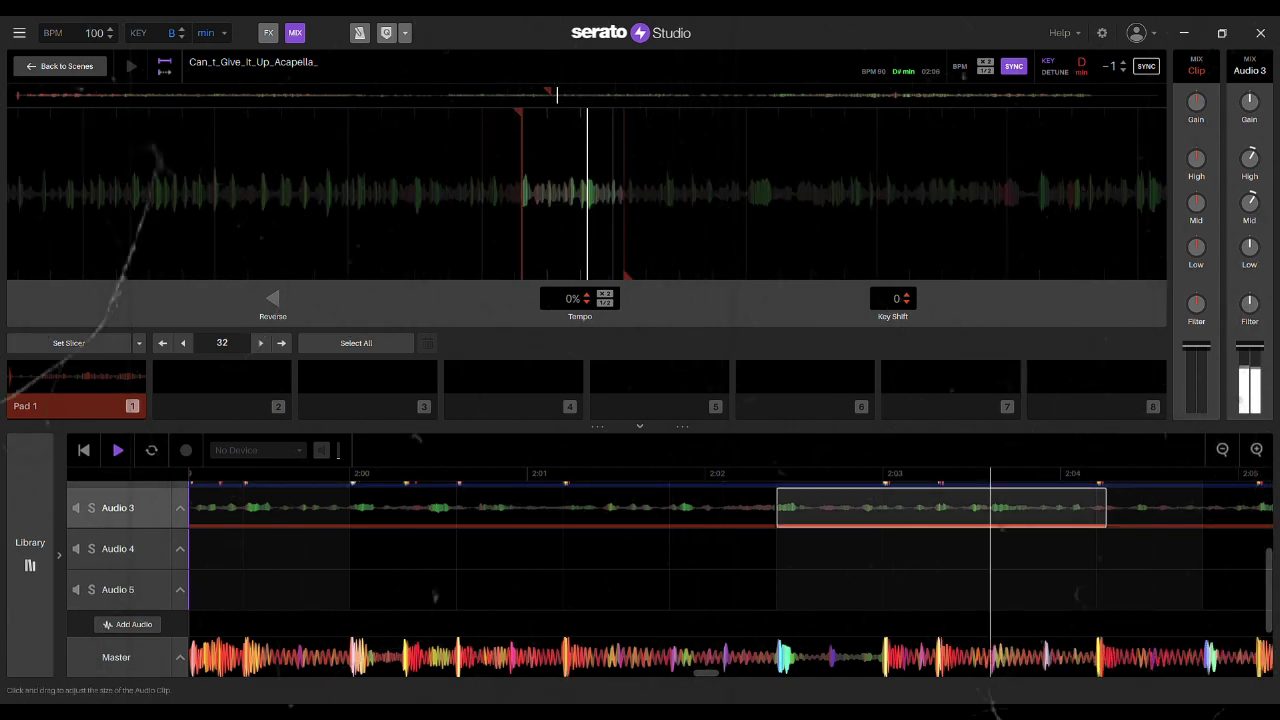
left_click_drag(777, 508, 774, 508)
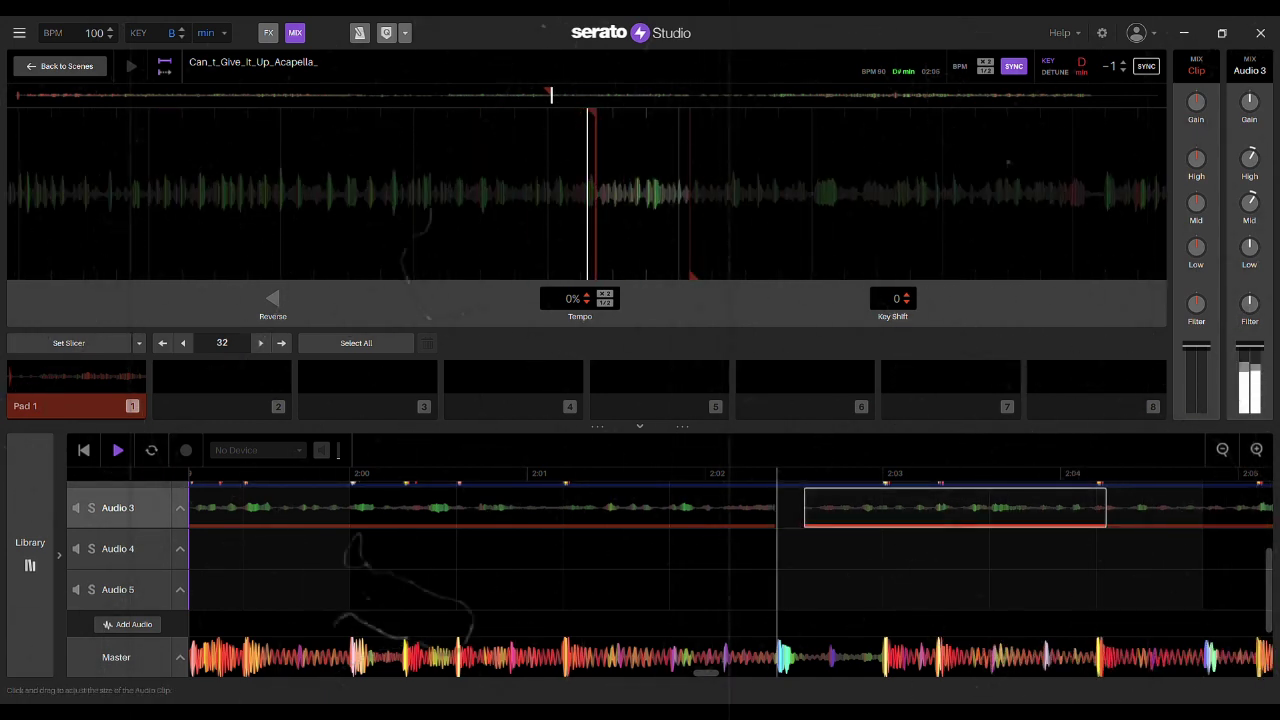
left_click_drag(775, 508, 801, 508)
left_click(672, 620)
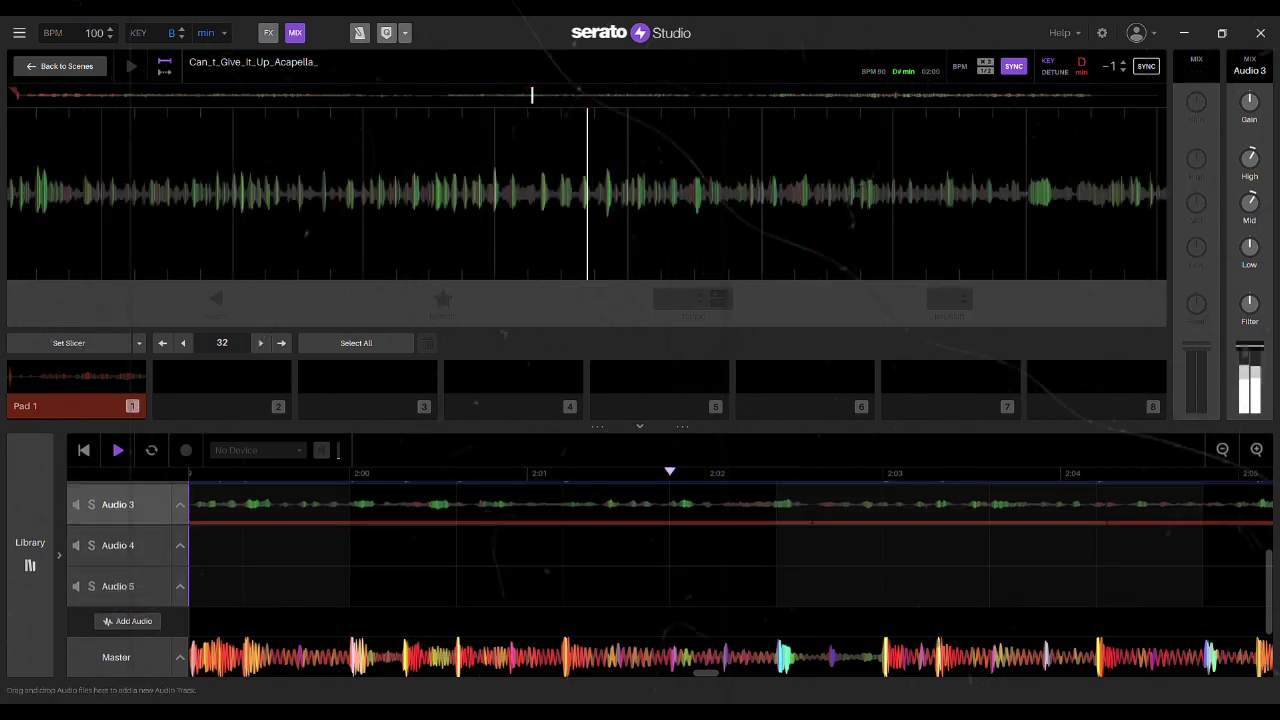
key("space")
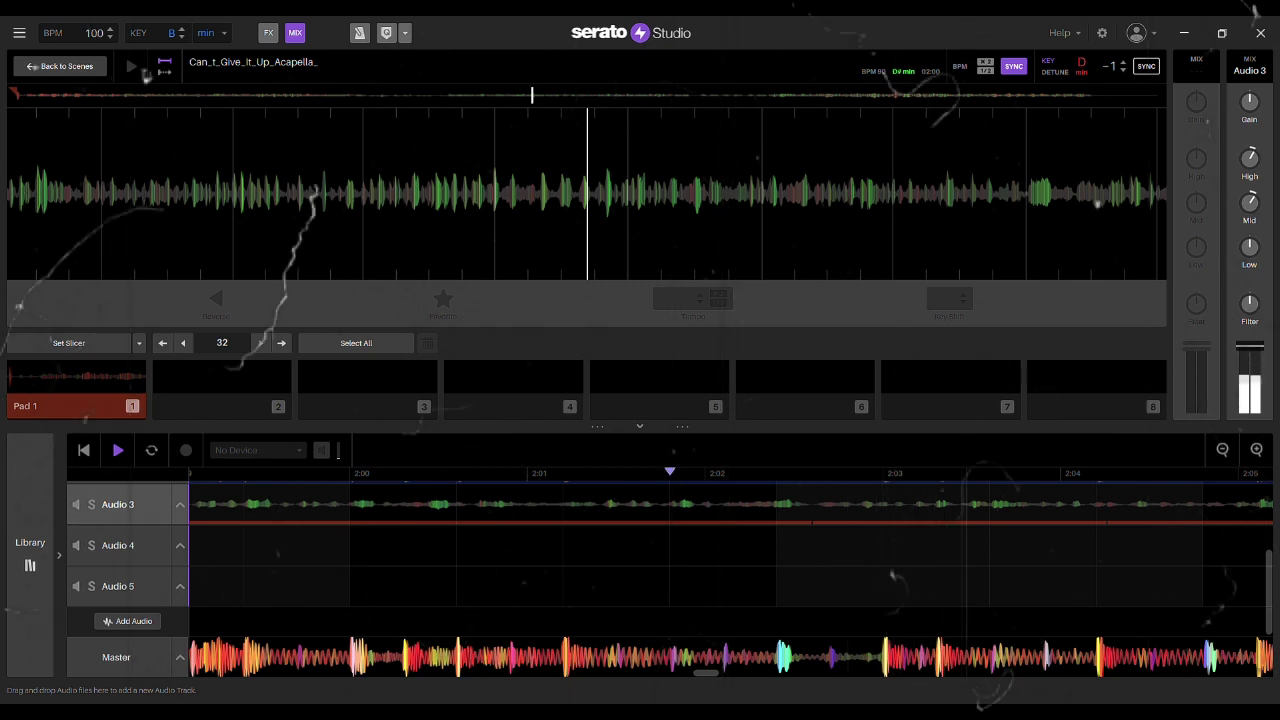
key("space")
left_click(869, 502)
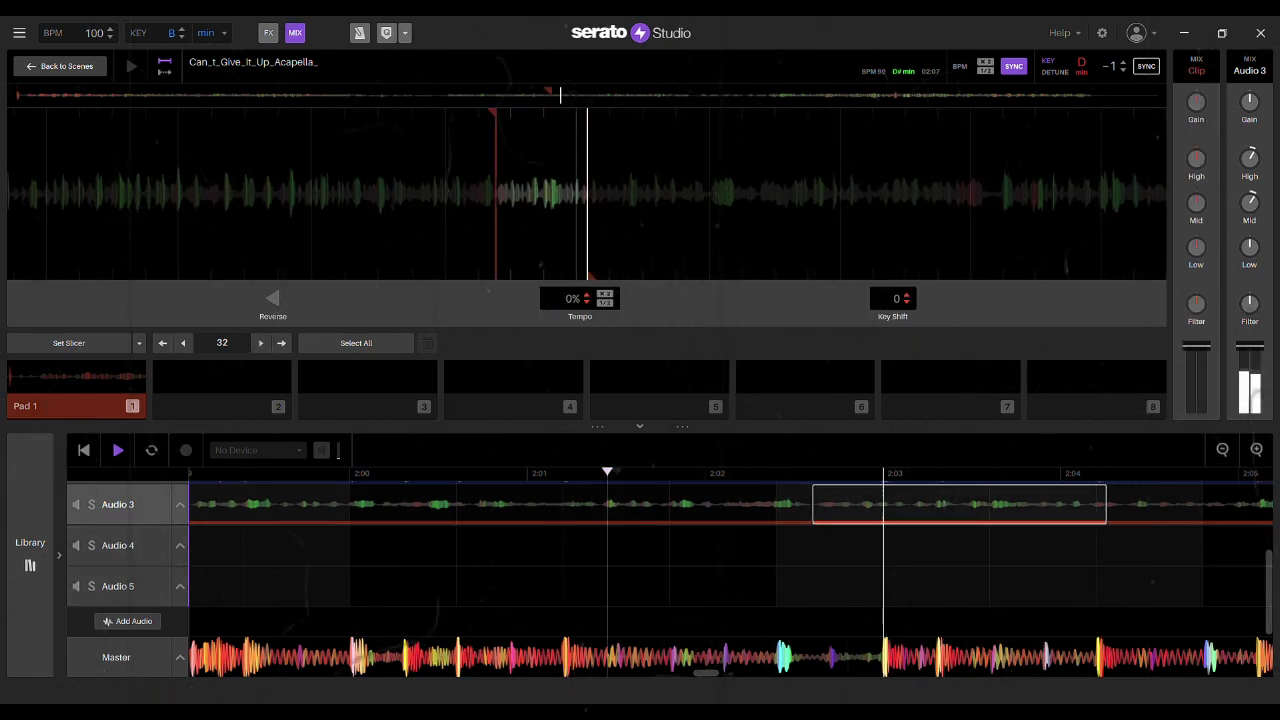
- Move the boundary between the two adjoining Audio 3 vocal clips to about 2:02.8 and play back the join
left_click_drag(814, 506, 858, 506)
left_click(809, 507)
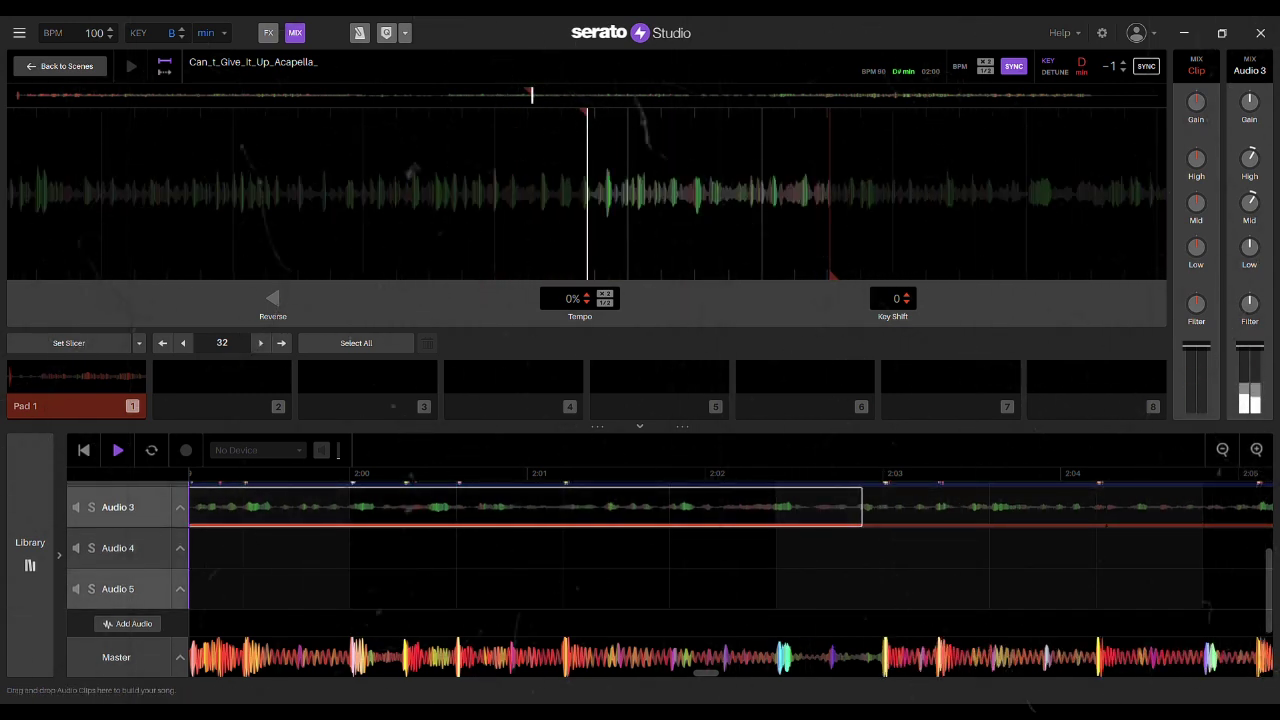
left_click(670, 473)
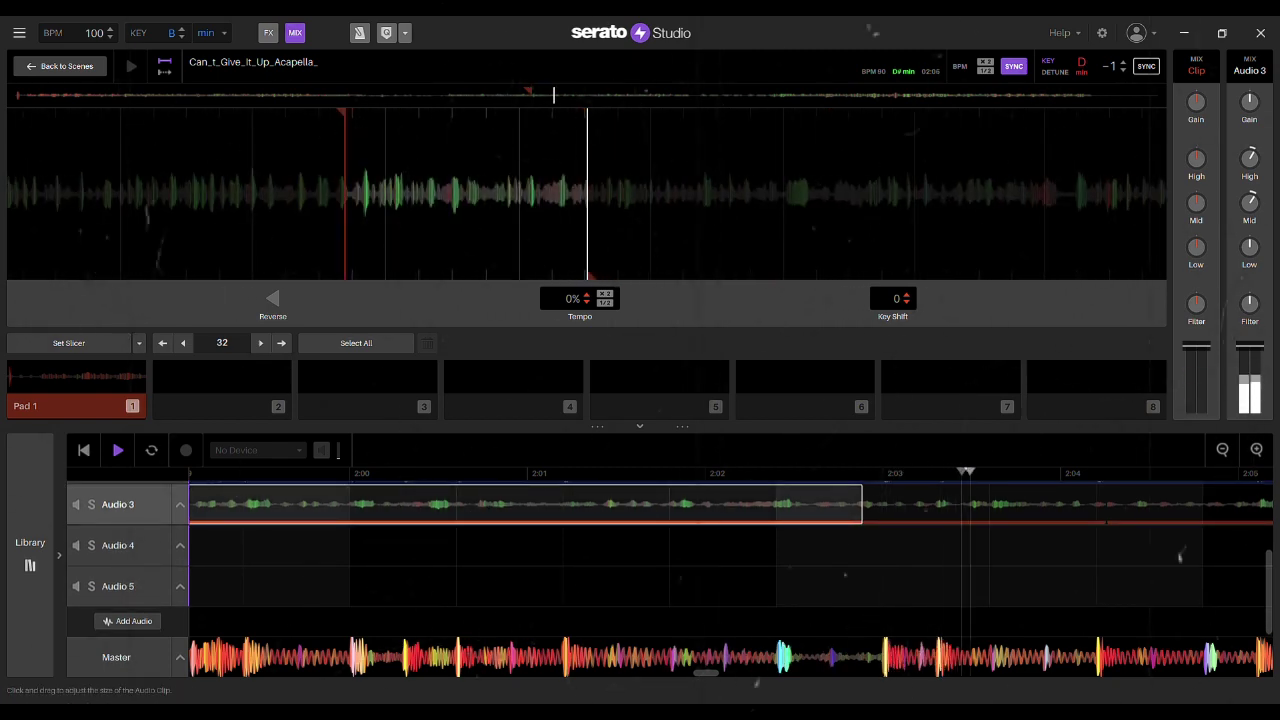
scroll(414, 560, "up", 1)
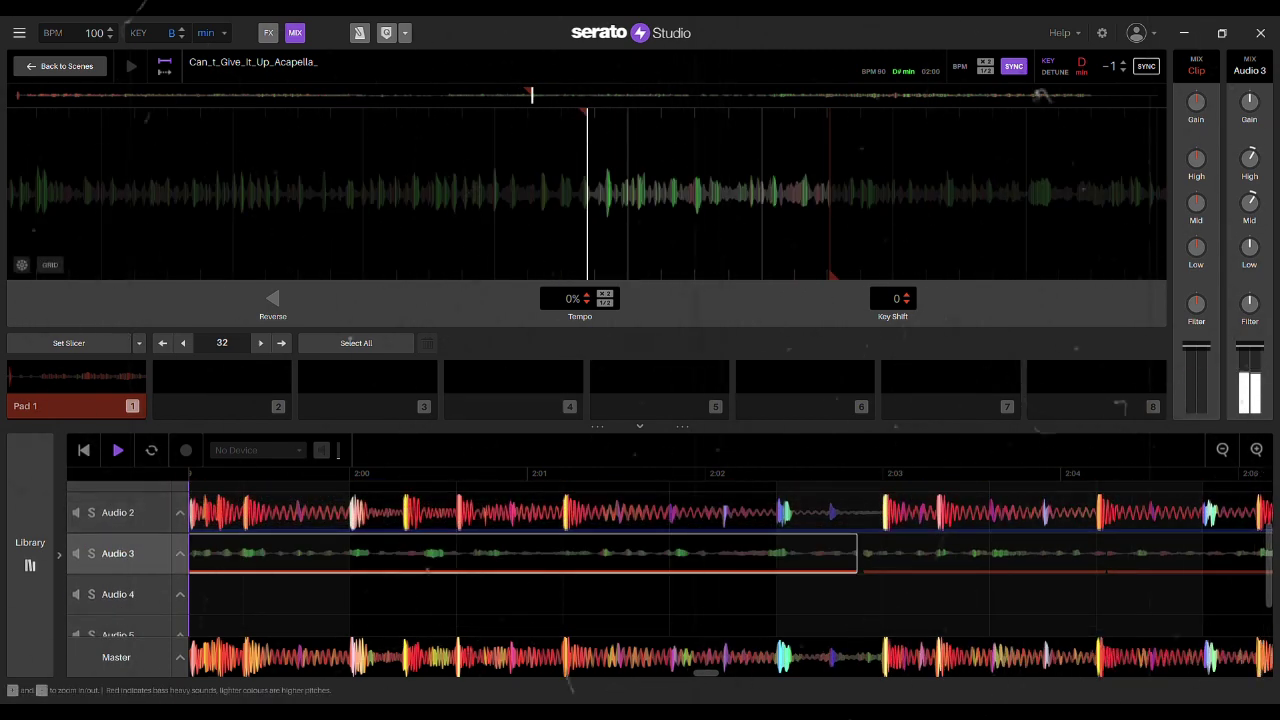
key("Right")
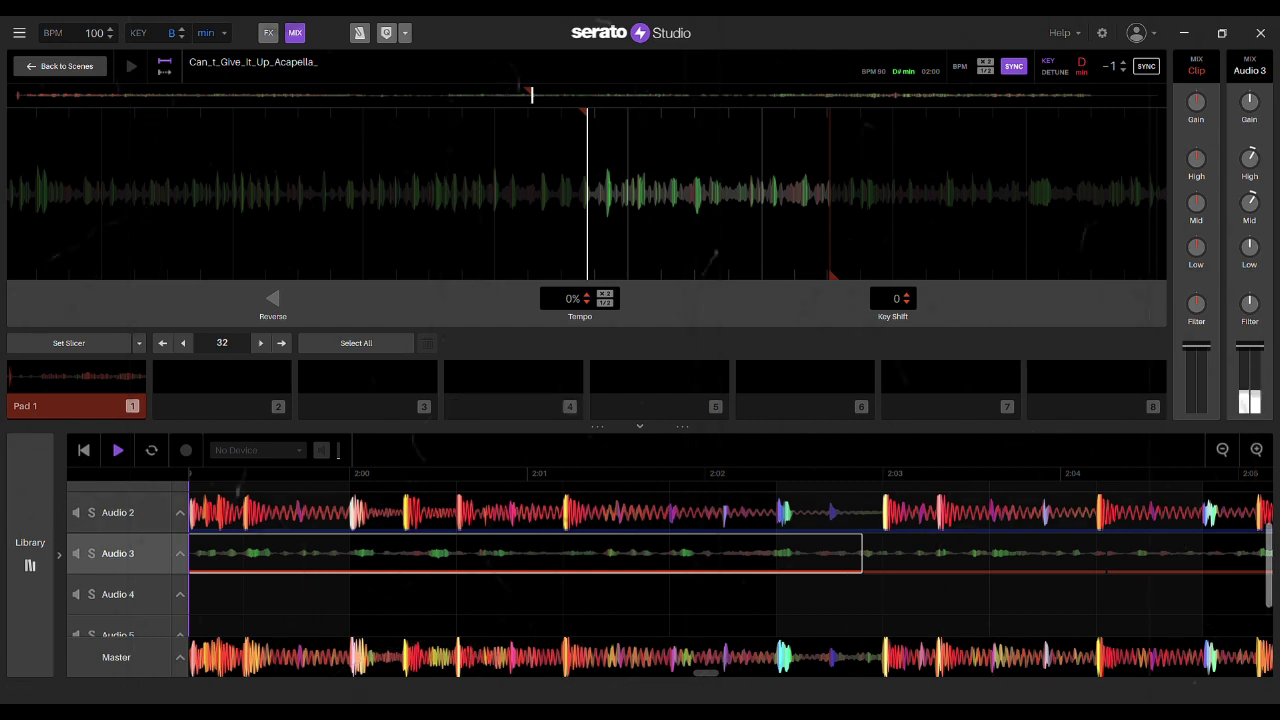
- Nudge the Audio 3 vocal clip that follows the 2:02.8 join slightly earlier
scroll(414, 560, "down", 1)
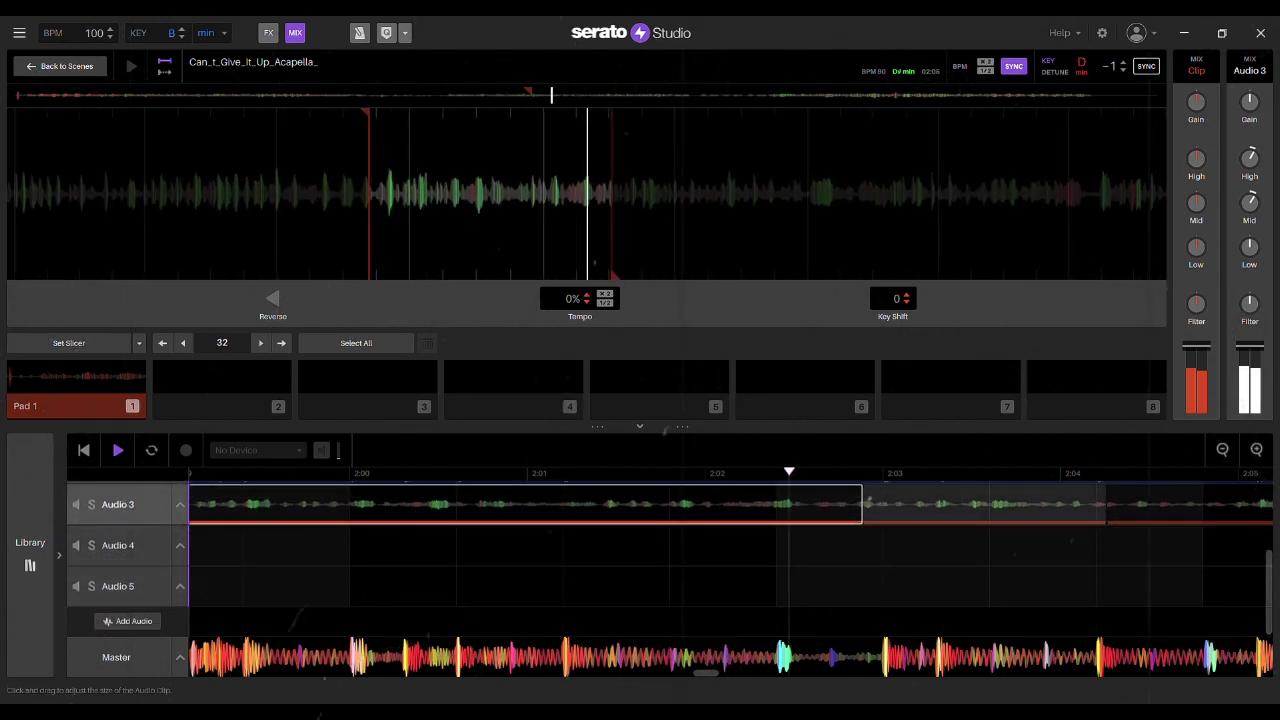
left_click(867, 506)
scroll(867, 520, "up", 2)
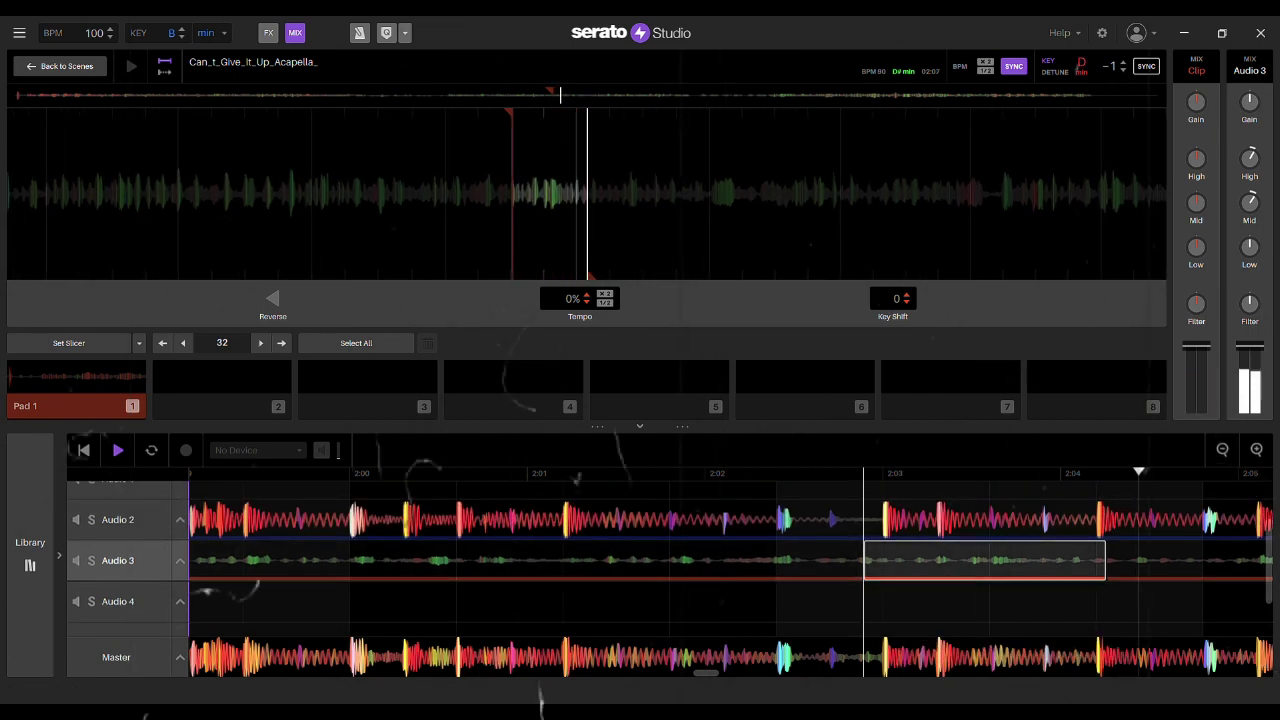
key("space")
left_click_drag(864, 560, 854, 560)
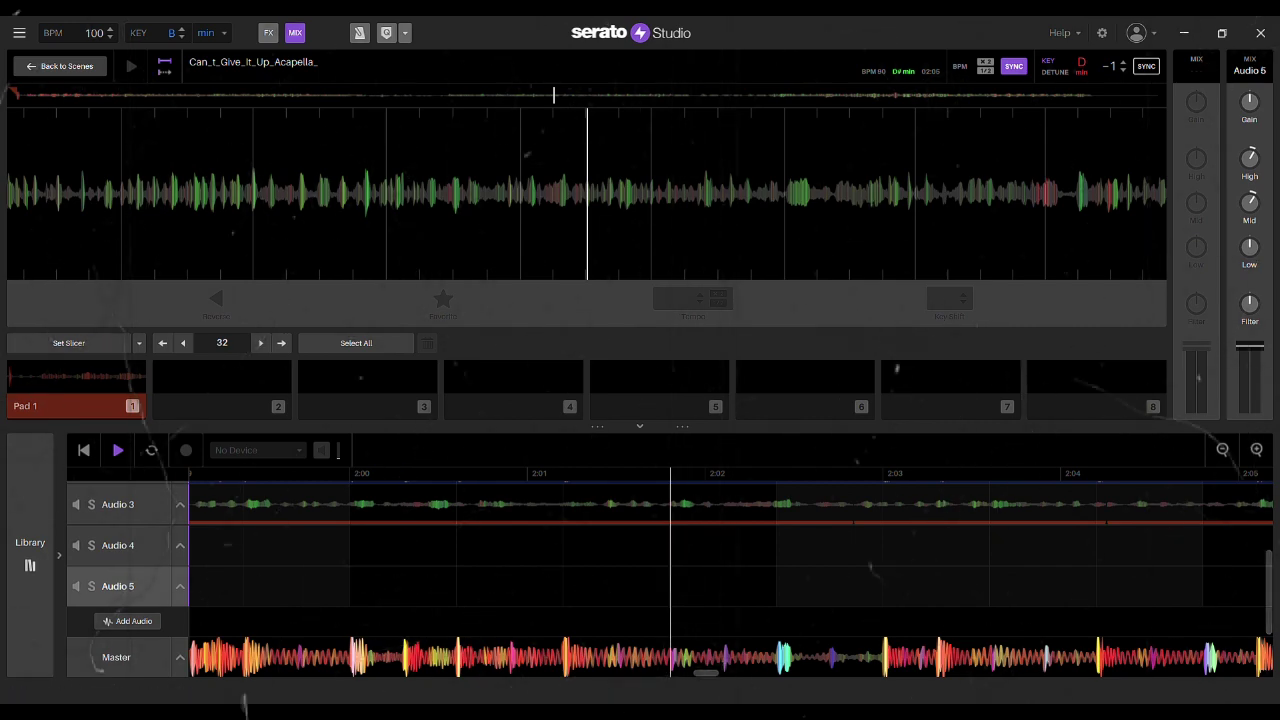
- Play back the Audio 3 vocals from about 1:59 to check the timing across the edited joins
left_click_drag(706, 673, 652, 672)
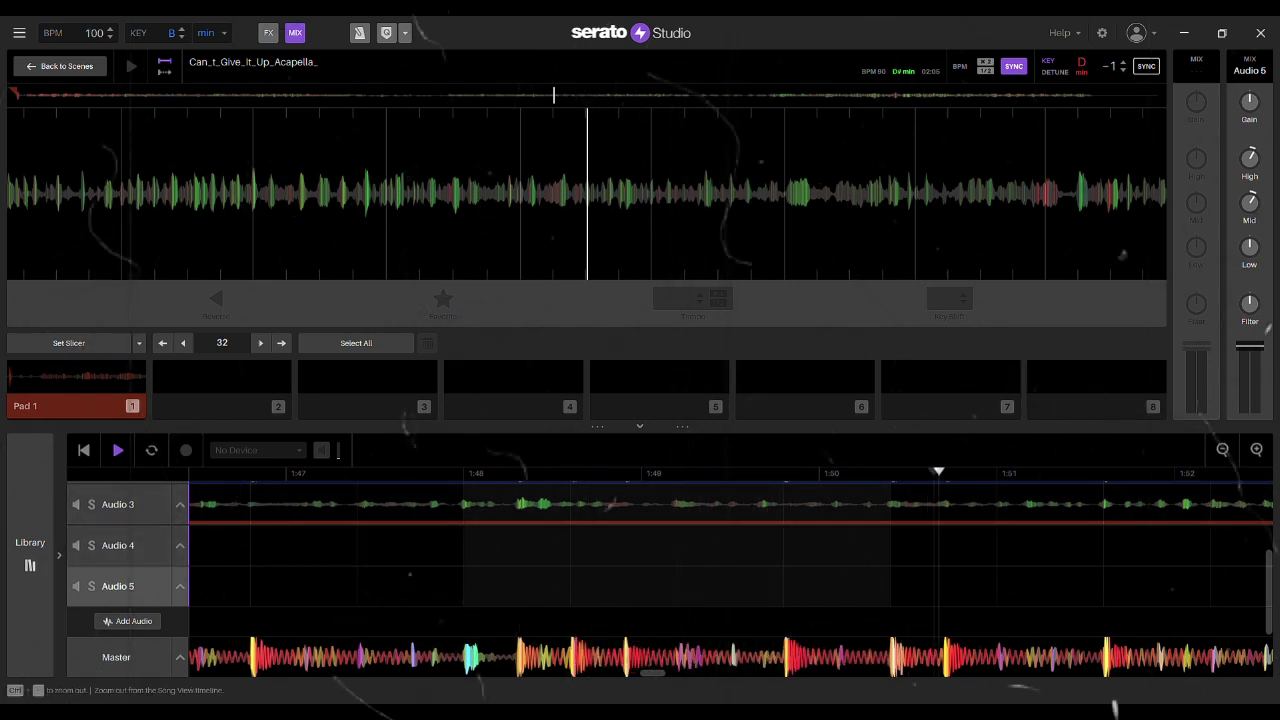
left_click(1222, 450)
left_click(1222, 450)
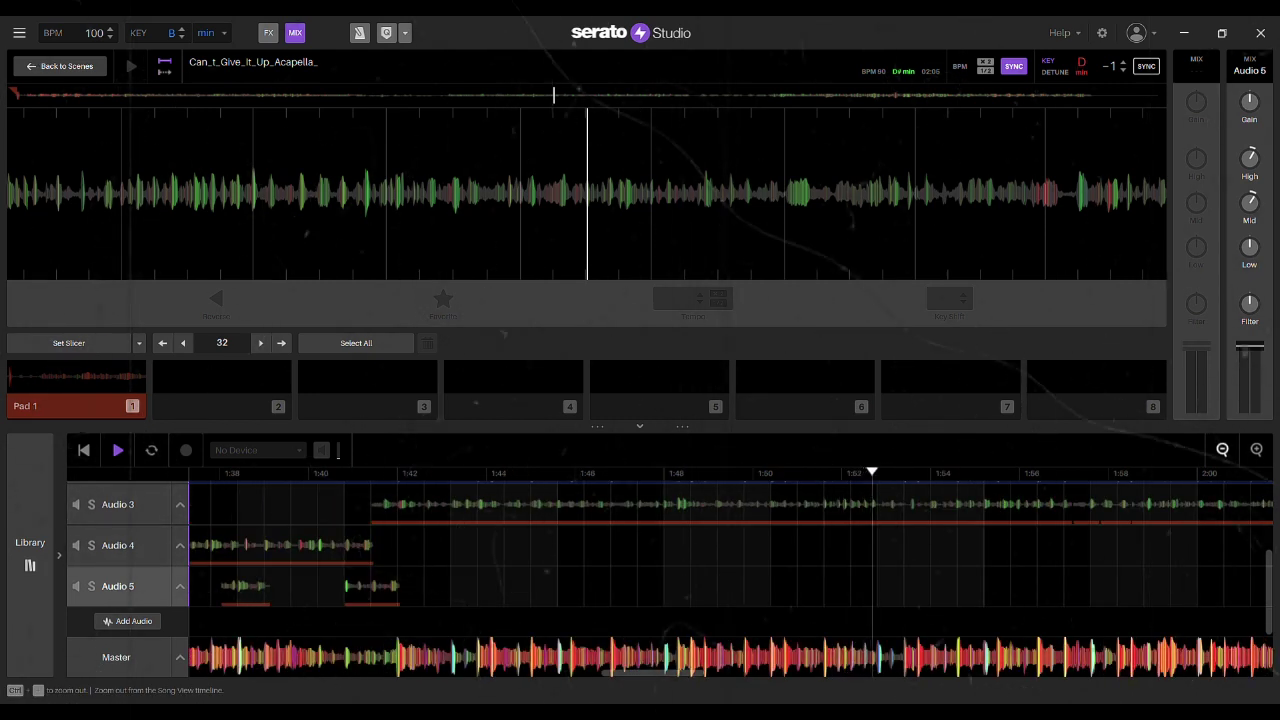
left_click(1171, 505)
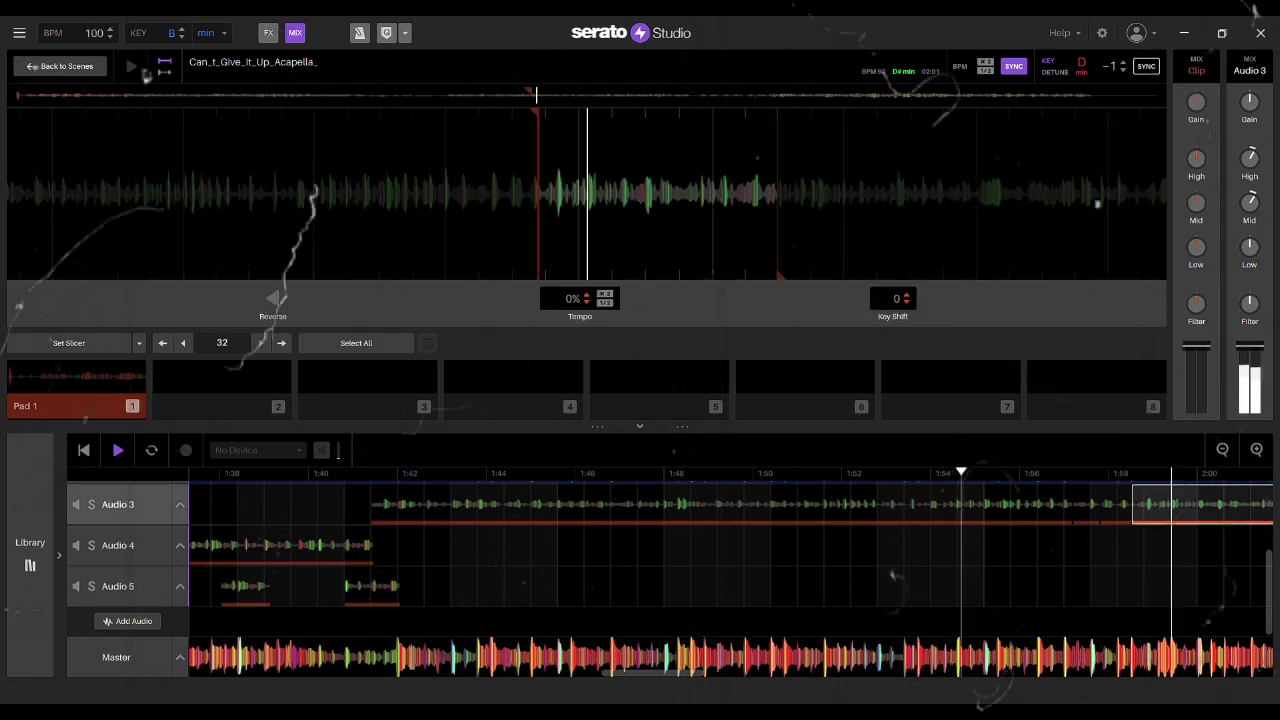
left_click(1256, 450)
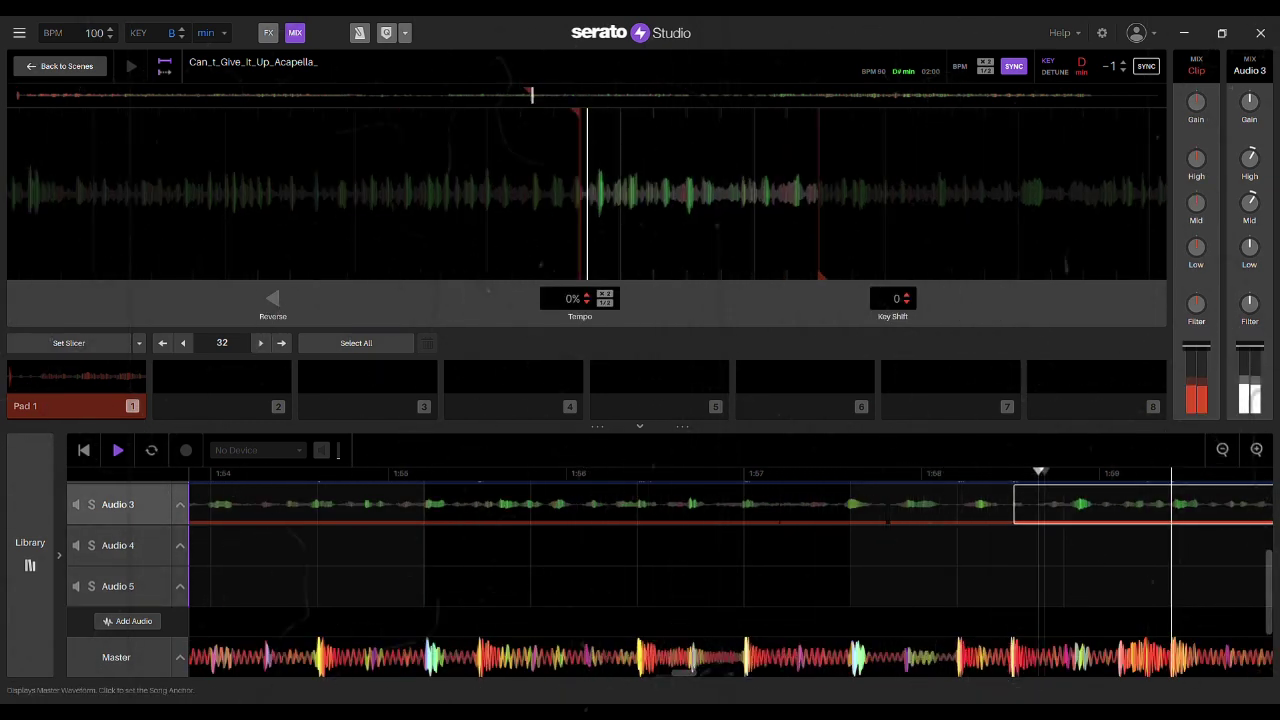
left_click_drag(684, 673, 708, 673)
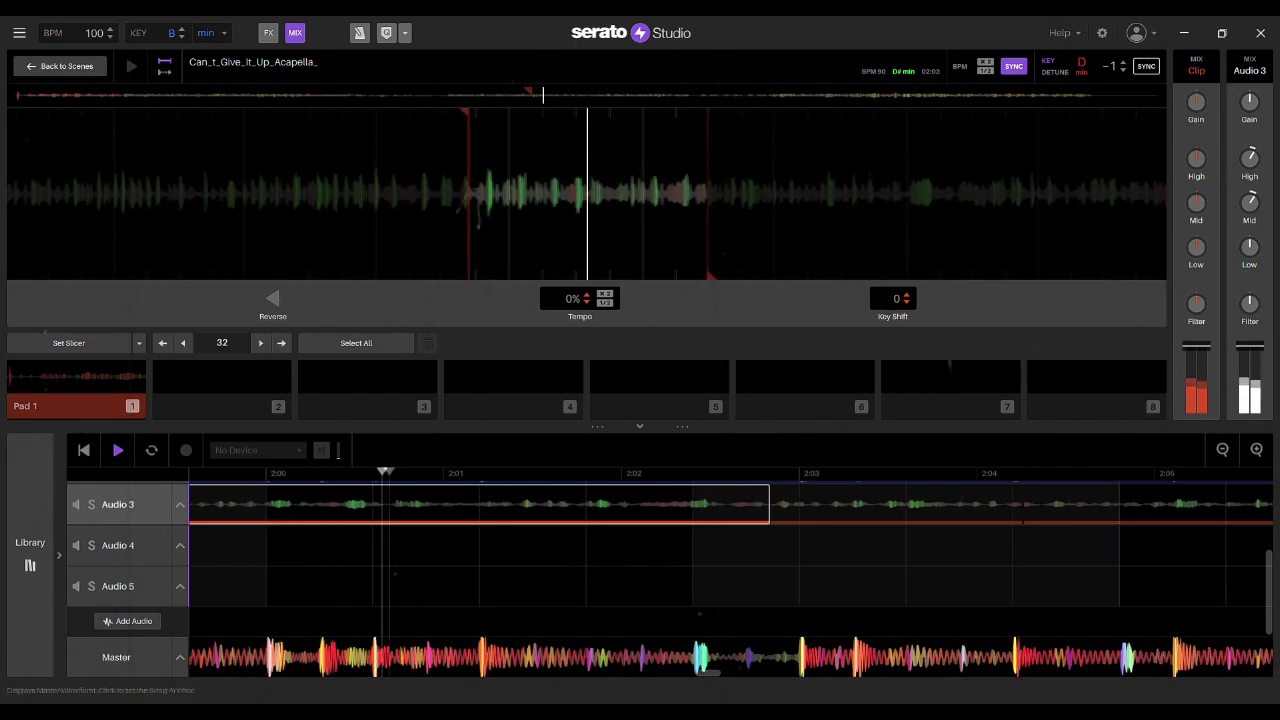
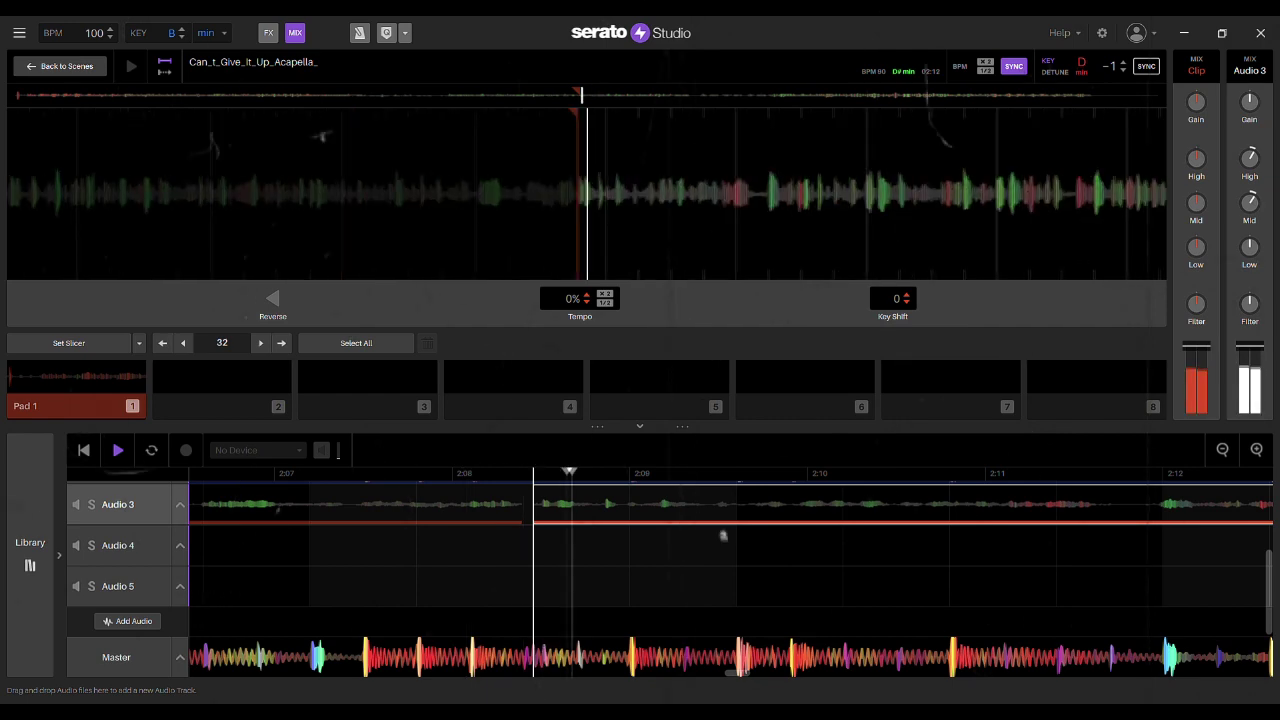
- Split the Audio 3 vocal clip at about 2:09.5 and undo the trial change made after the cut
left_click(737, 504)
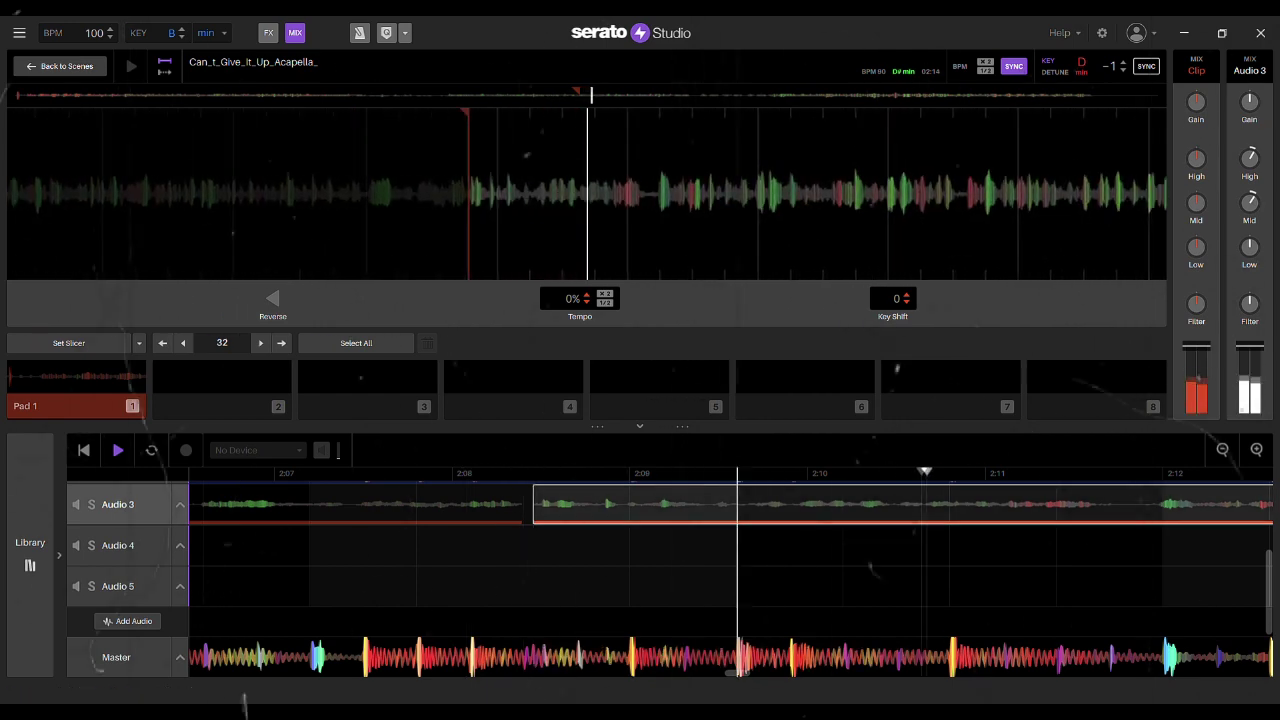
key("ctrl+e")
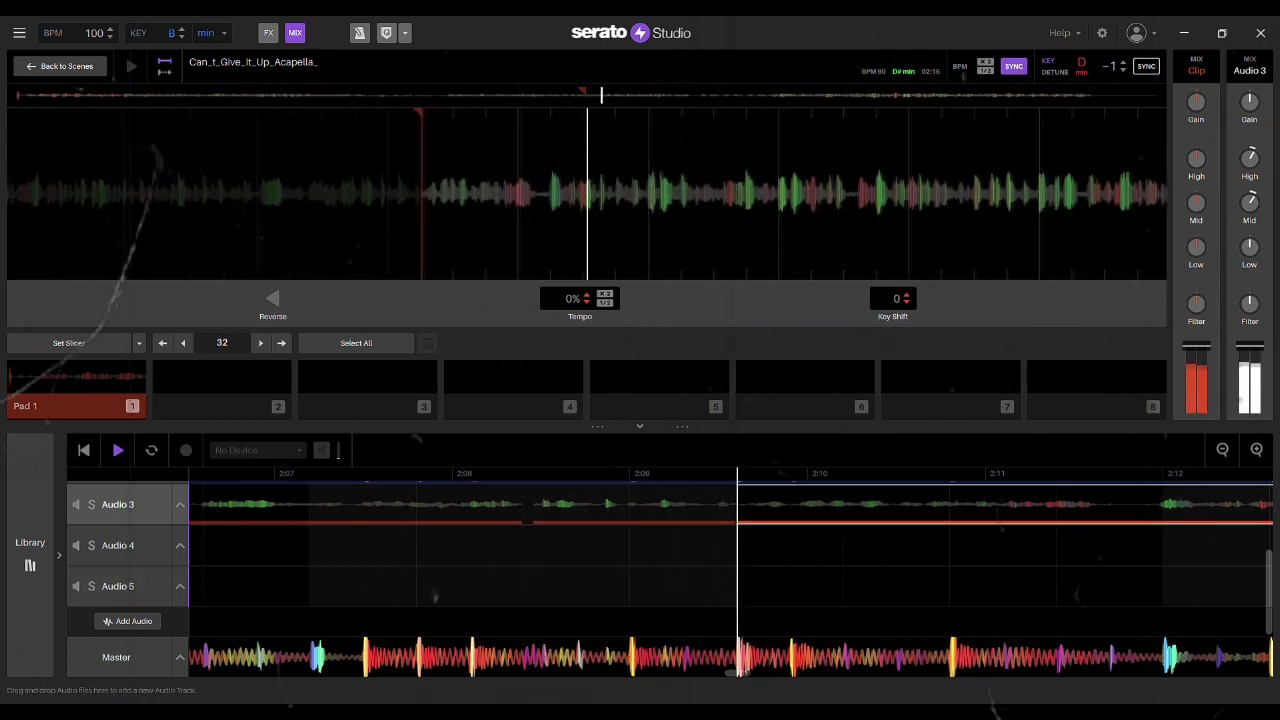
left_click(309, 474)
left_click_drag(634, 504, 630, 503)
key("ctrl+z")
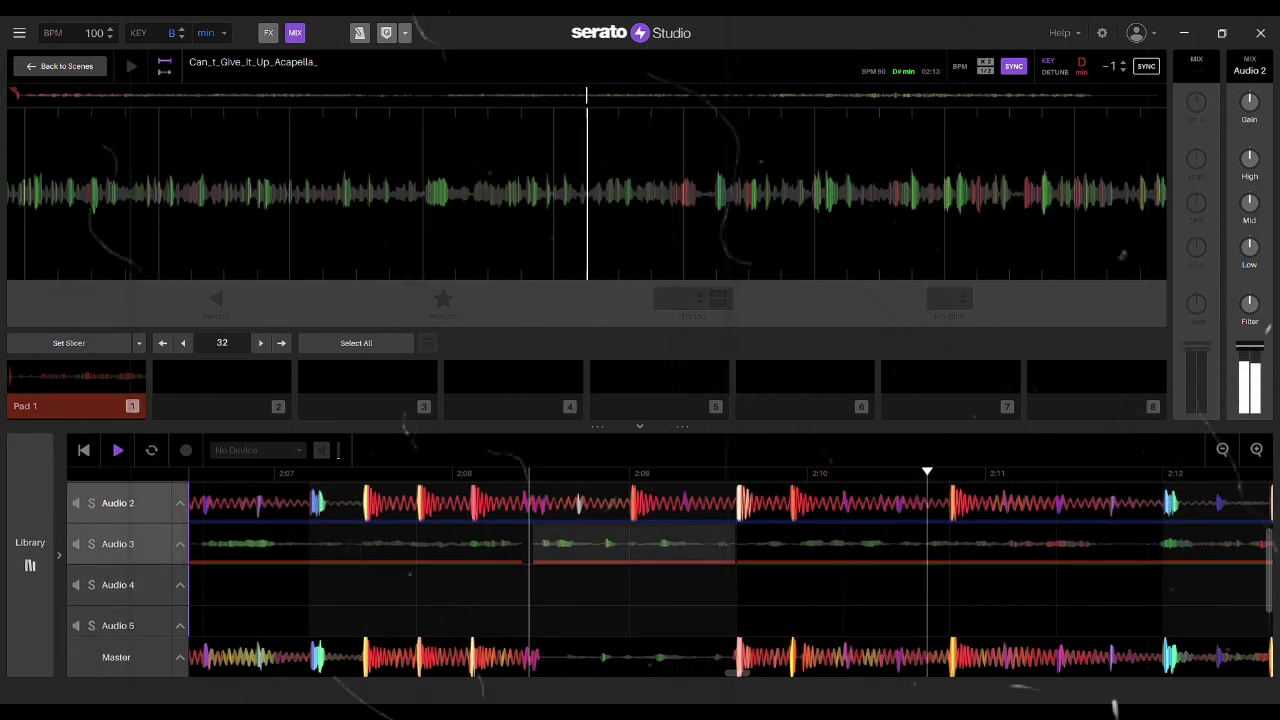
- Shift the short Audio 3 vocal clip slightly earlier so it starts at about 2:08.4
left_click(630, 545)
left_click_drag(630, 547, 630, 545)
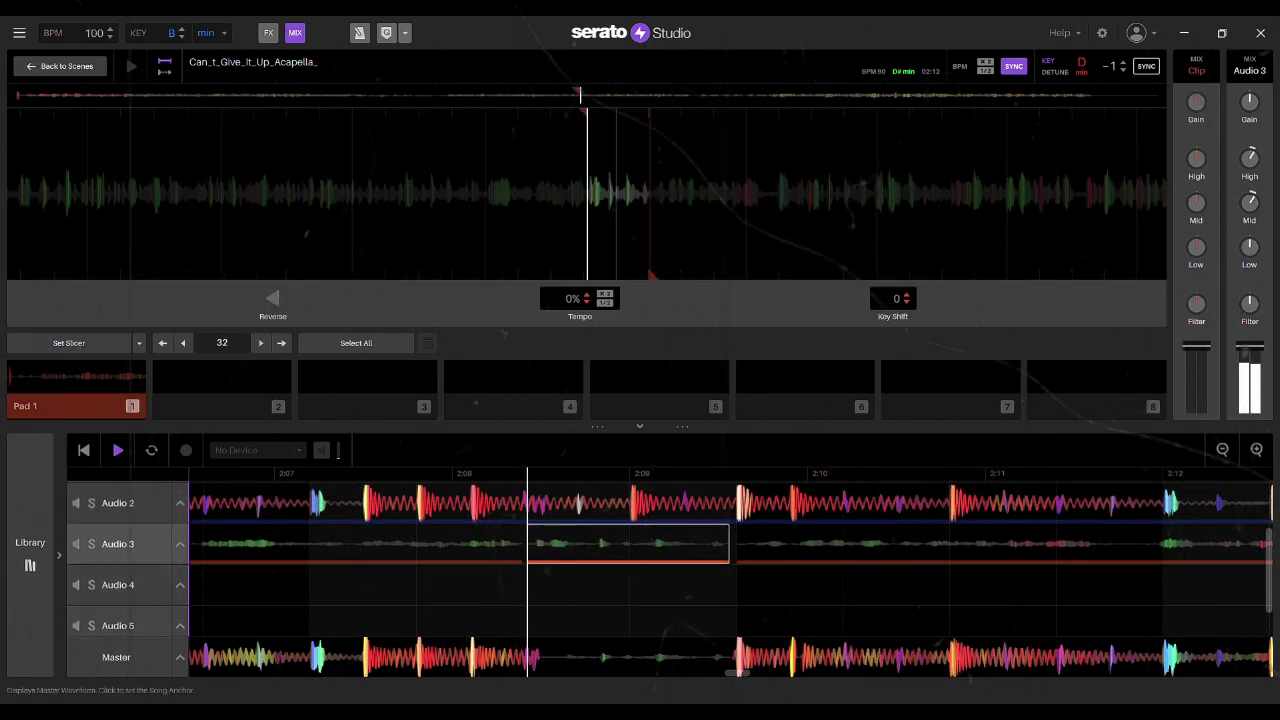
scroll(630, 621, "down", 1)
left_click(630, 621)
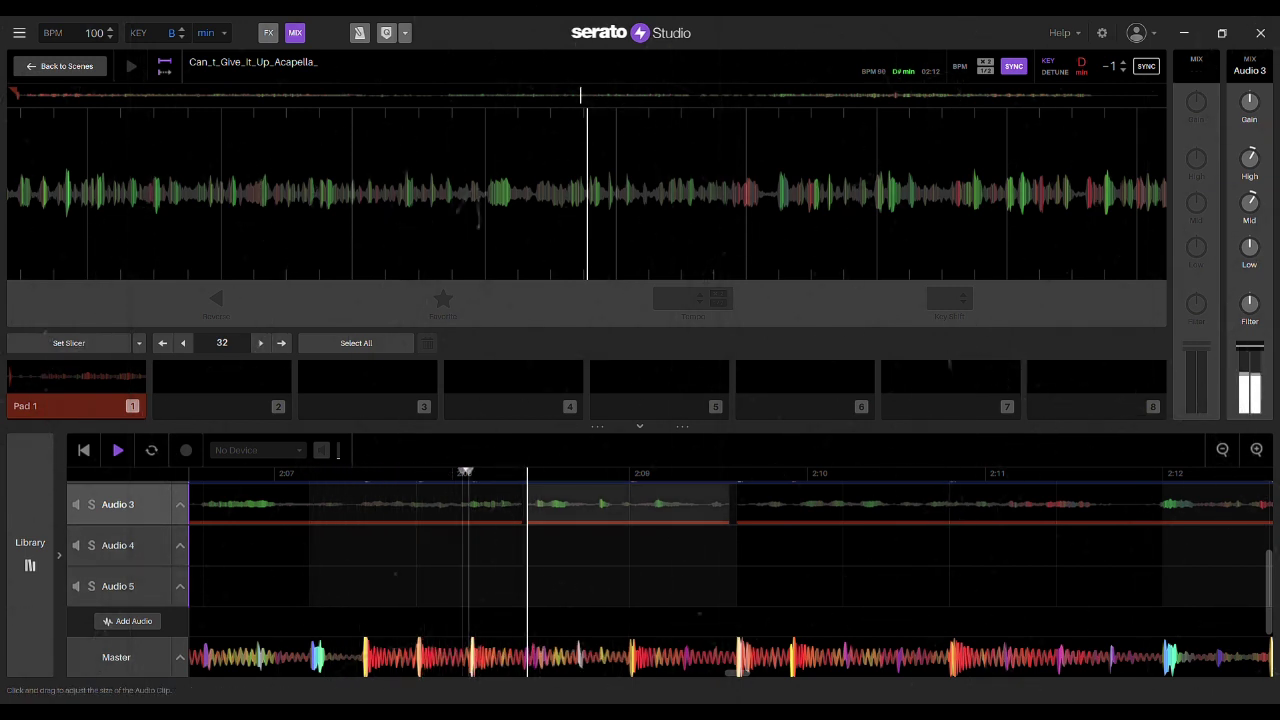
- Extend the starts of the short vocal clip and the clip after it backward to close the gaps on Audio 3
scroll(650, 510, "up", 1)
left_click(650, 521)
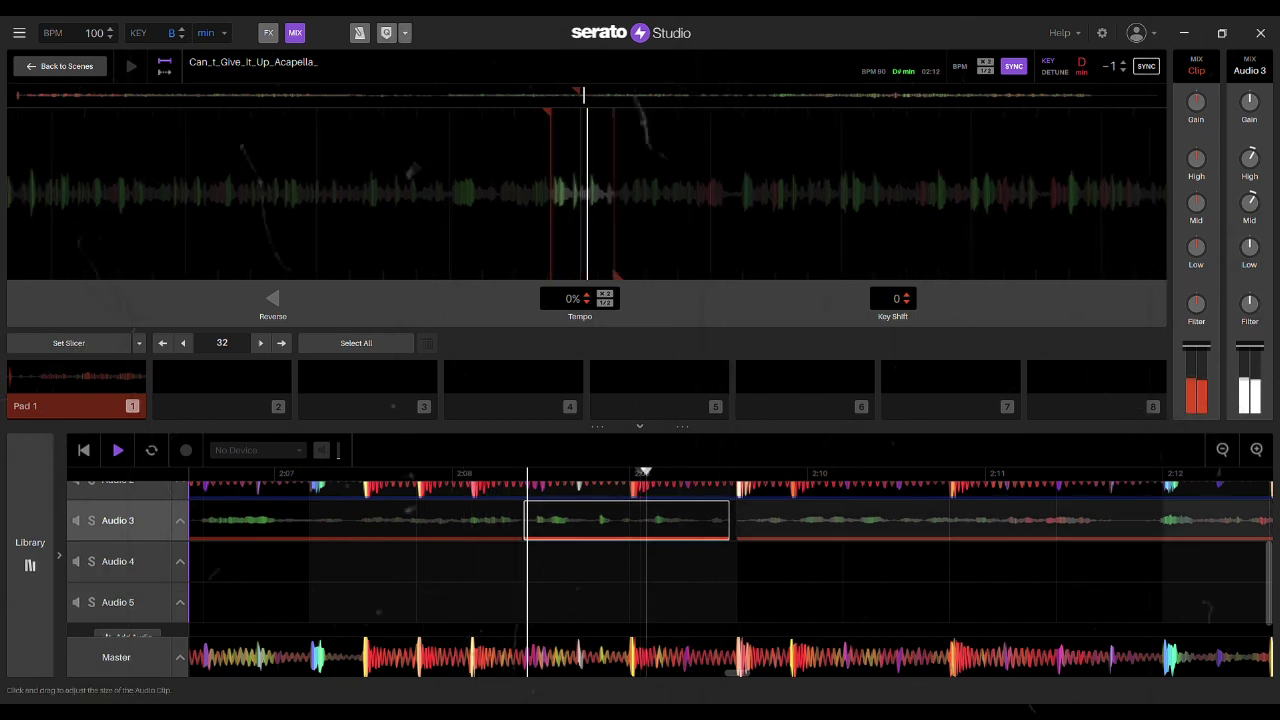
left_click(732, 520)
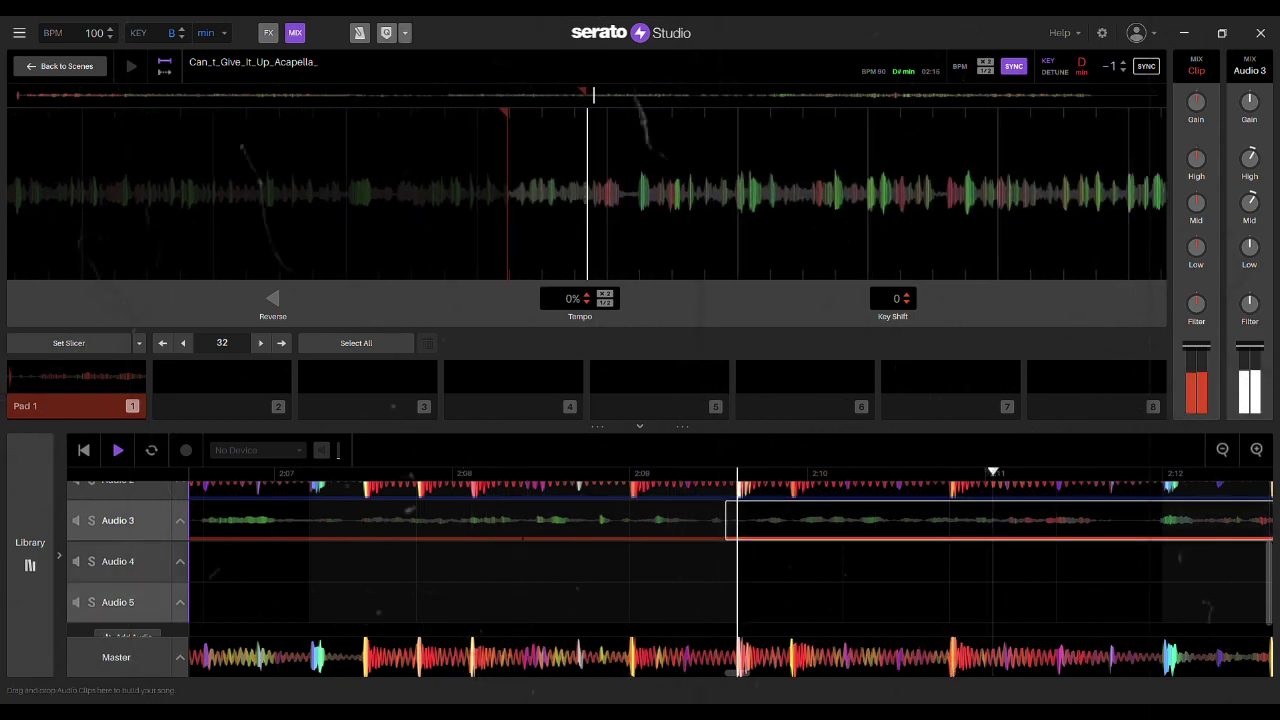
left_click(1084, 604)
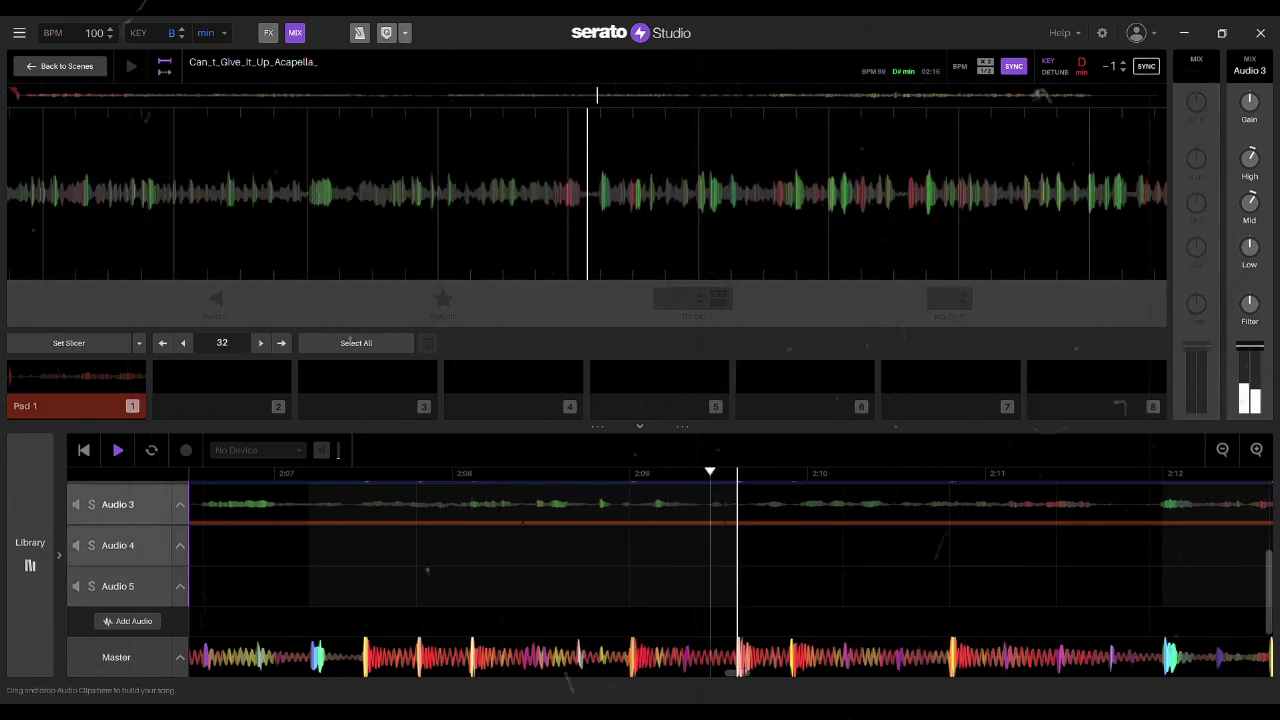
- Shift the long Audio 3 vocal clip slightly earlier to start at about 2:09.4 and play it back
left_click_drag(900, 505, 896, 505)
key("space")
key("space")
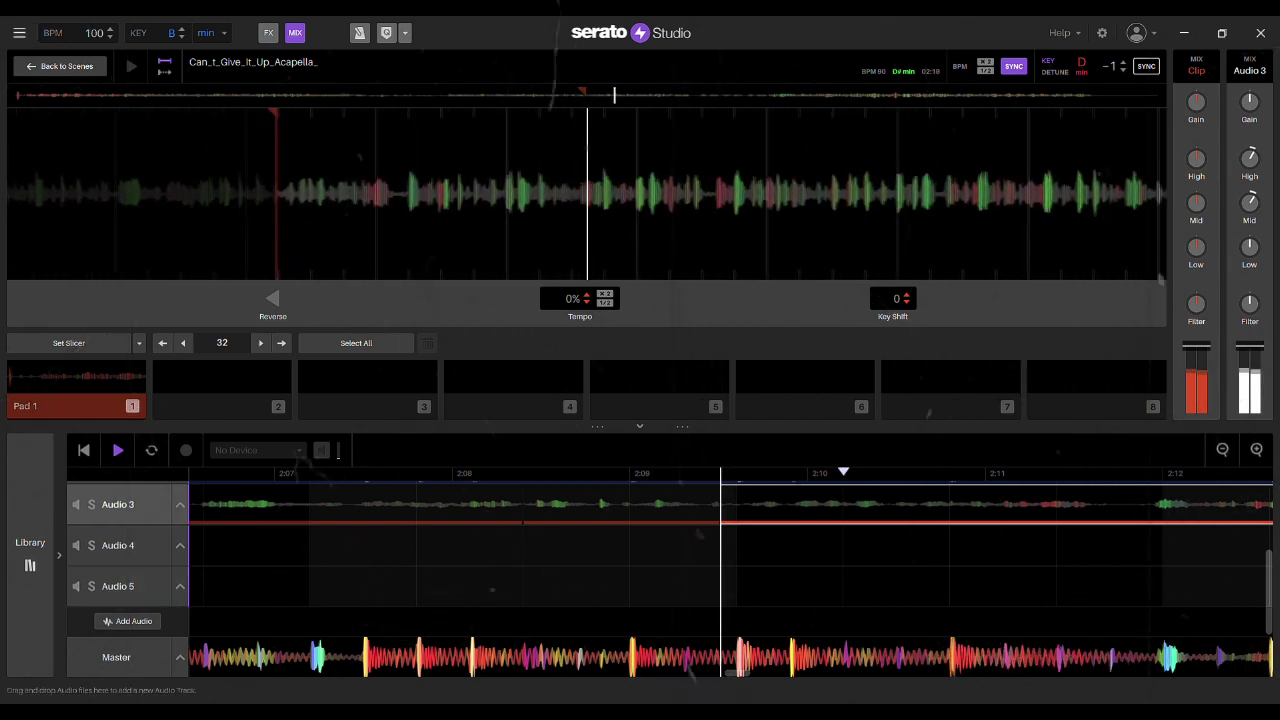
- Split the Audio 3 vocal at about 2:13.1, shift the second part slightly later, and extend its start to fill the gap
left_click_drag(737, 672, 748, 672)
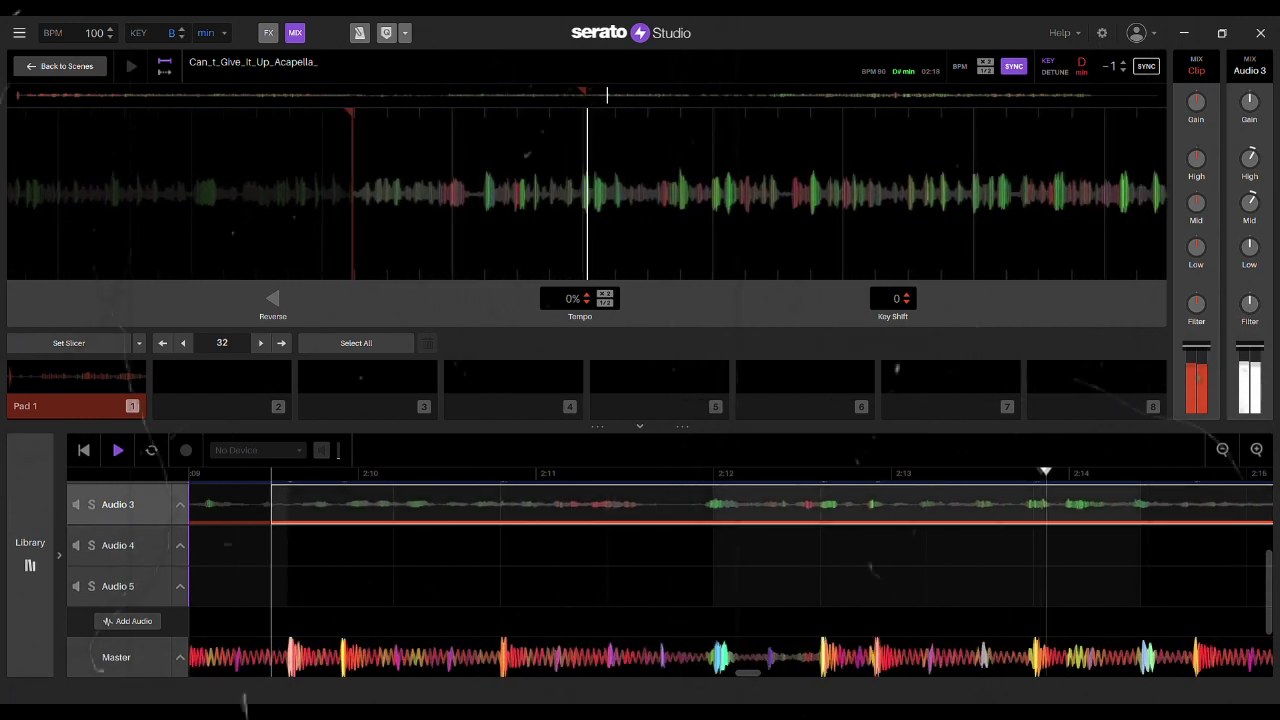
key("ctrl+e")
left_click_drag(940, 504, 949, 504)
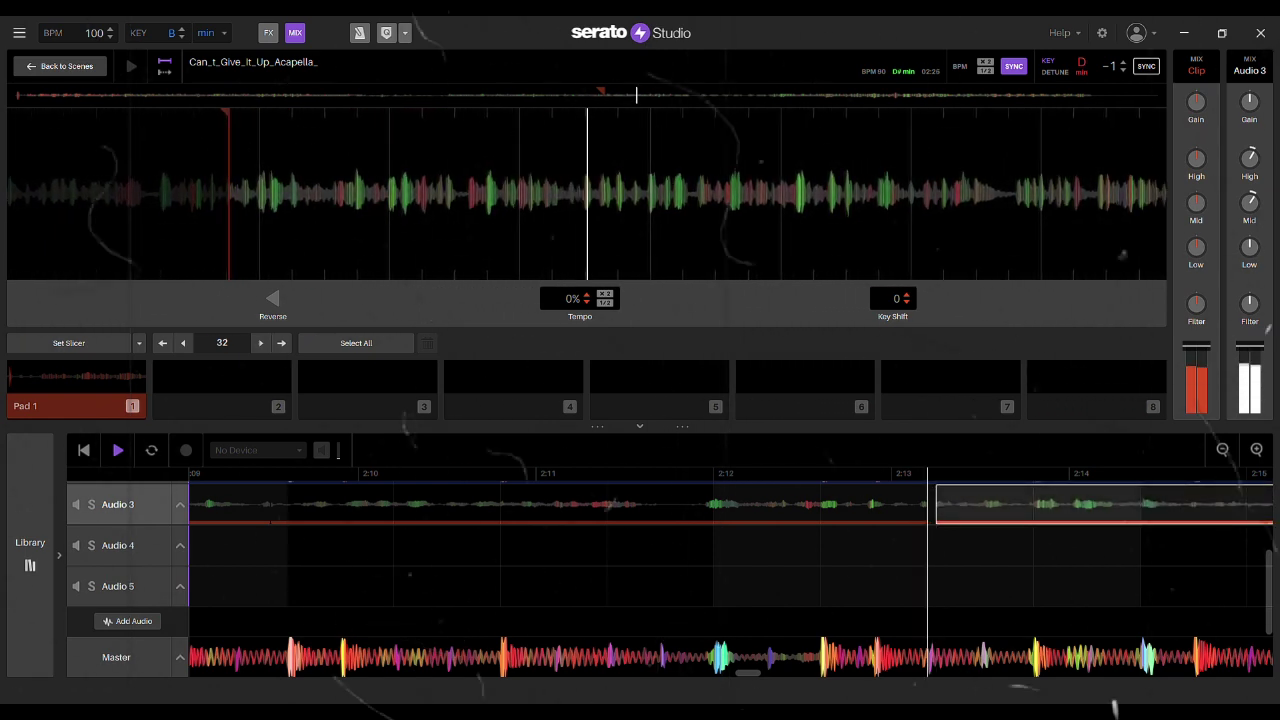
left_click_drag(936, 504, 928, 504)
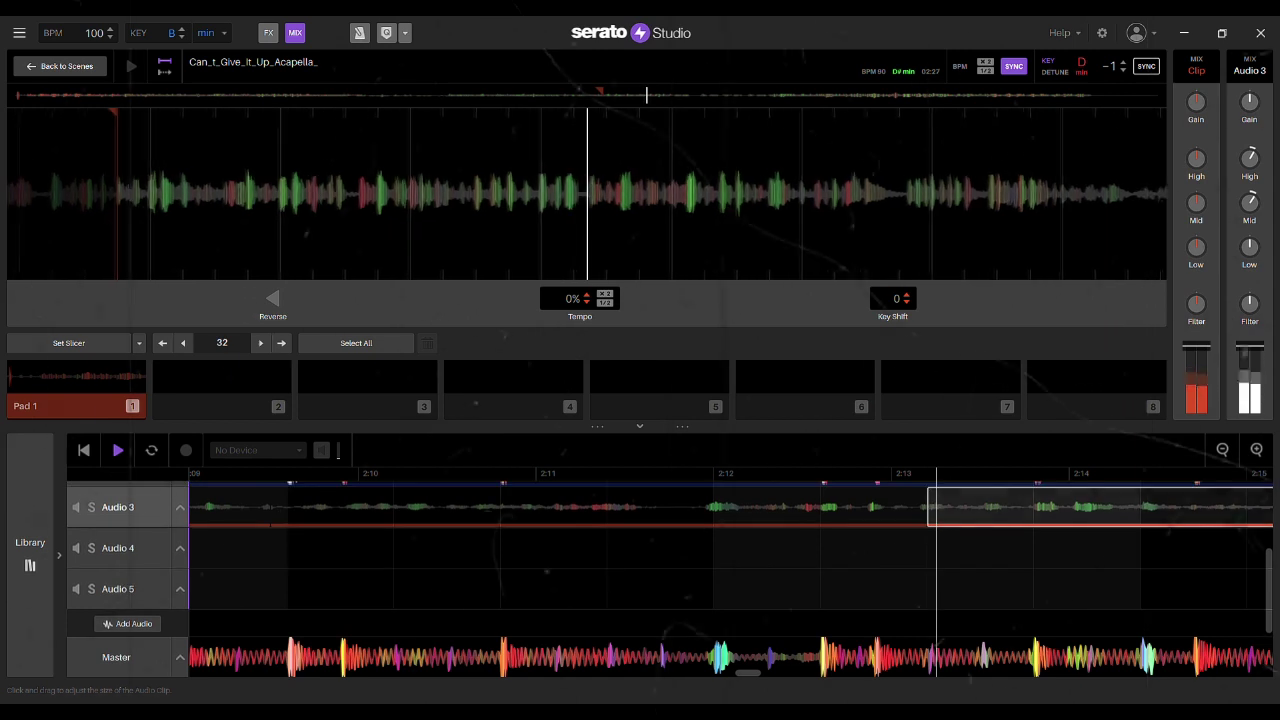
left_click(718, 622)
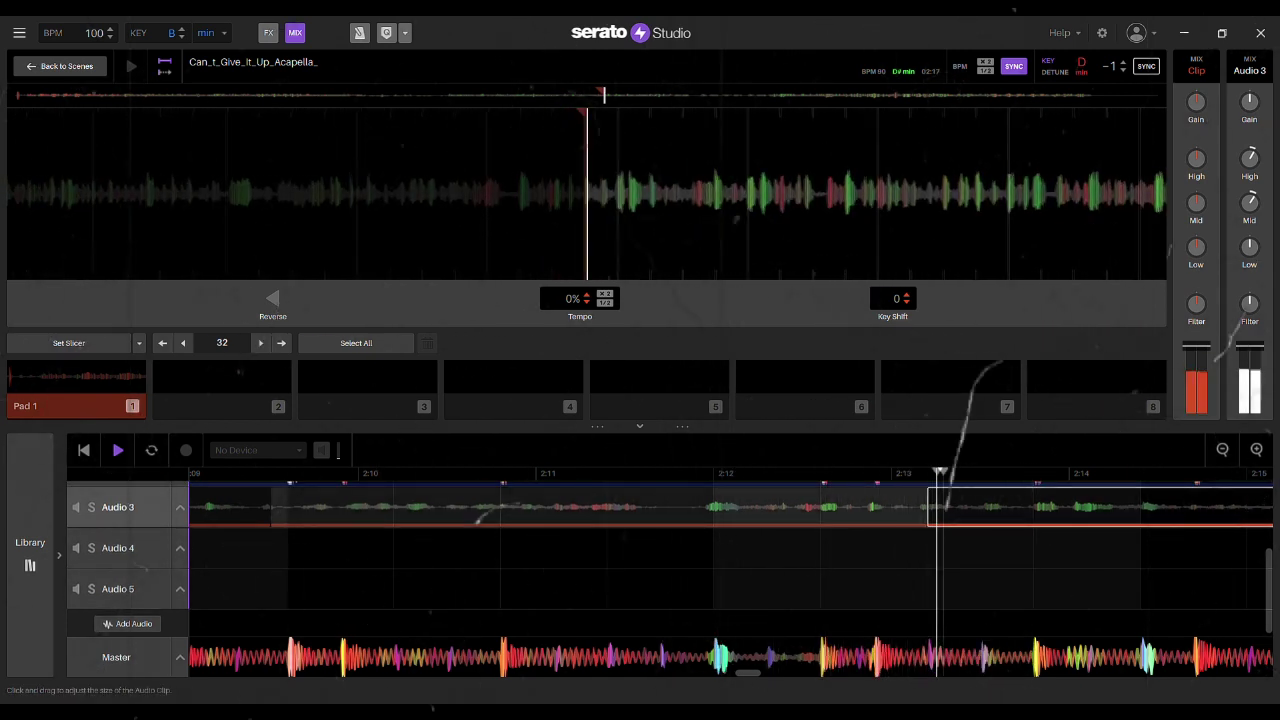
- Move the boundary between the two Audio 3 vocal clips near 2:13 to about 2:13.6 by adjusting their facing edges
left_click(922, 505)
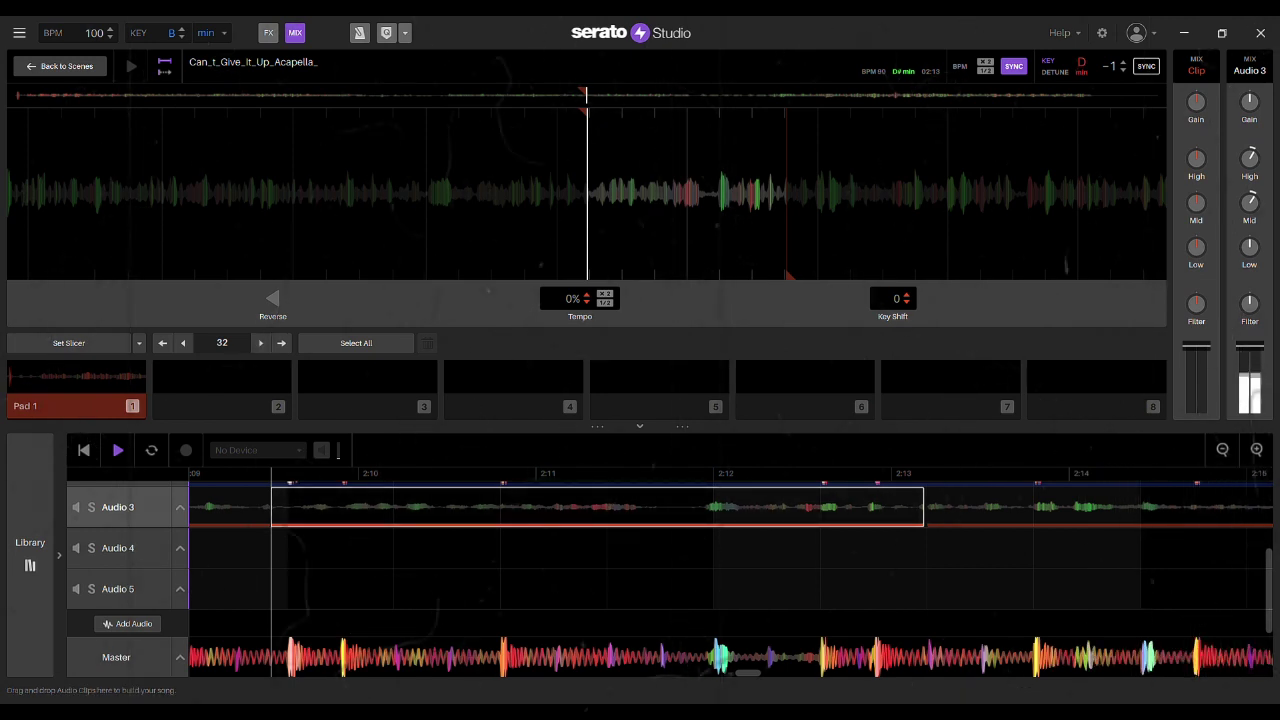
left_click(931, 505)
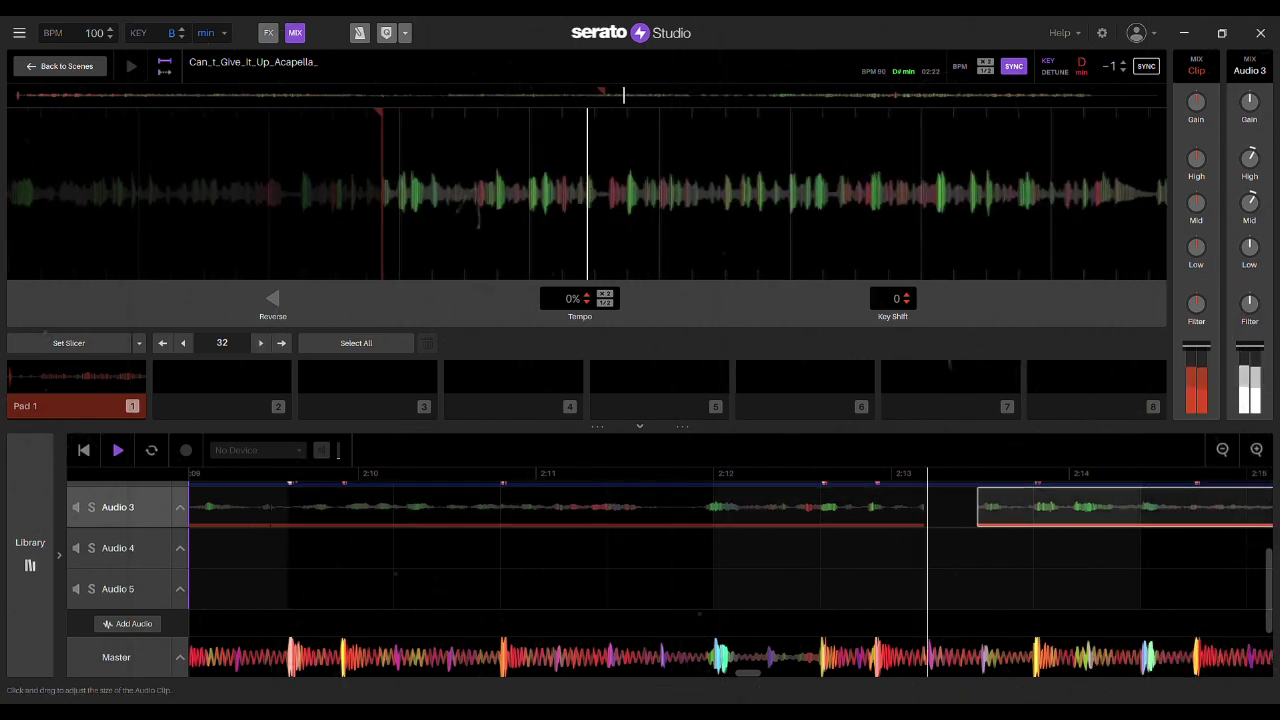
left_click(921, 506)
left_click_drag(926, 507, 1030, 507)
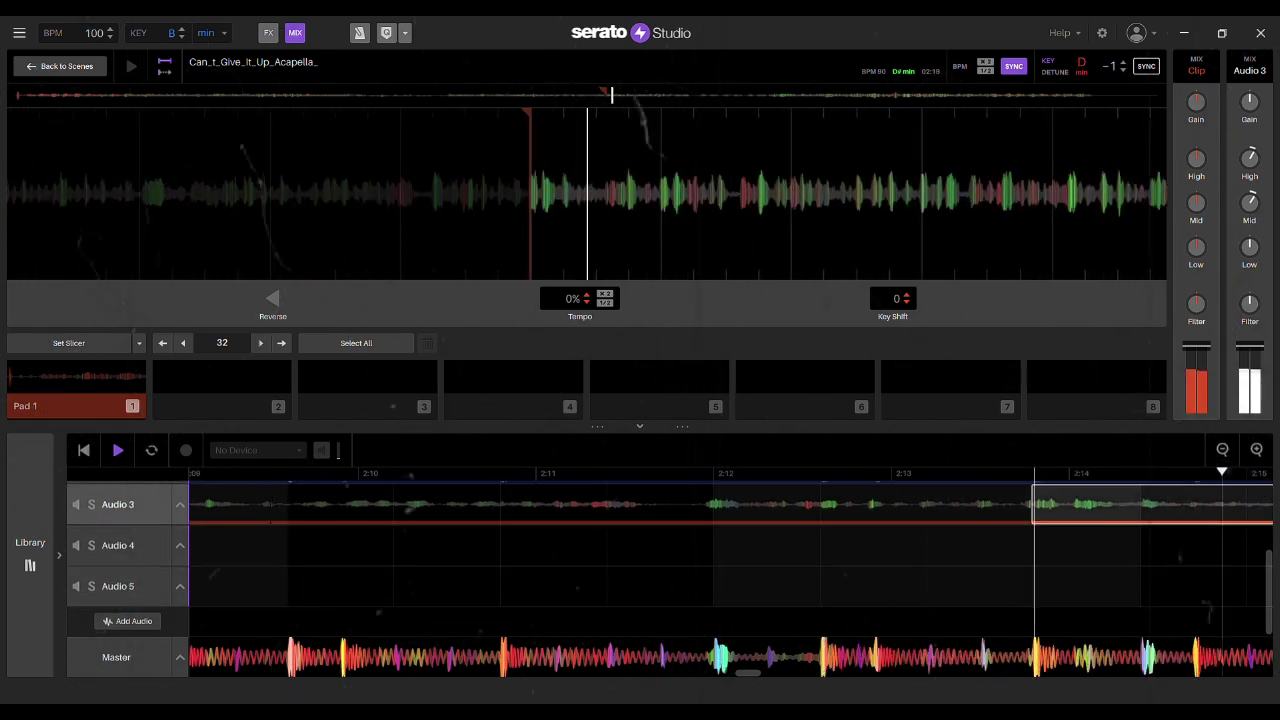
left_click_drag(1032, 506, 1012, 507)
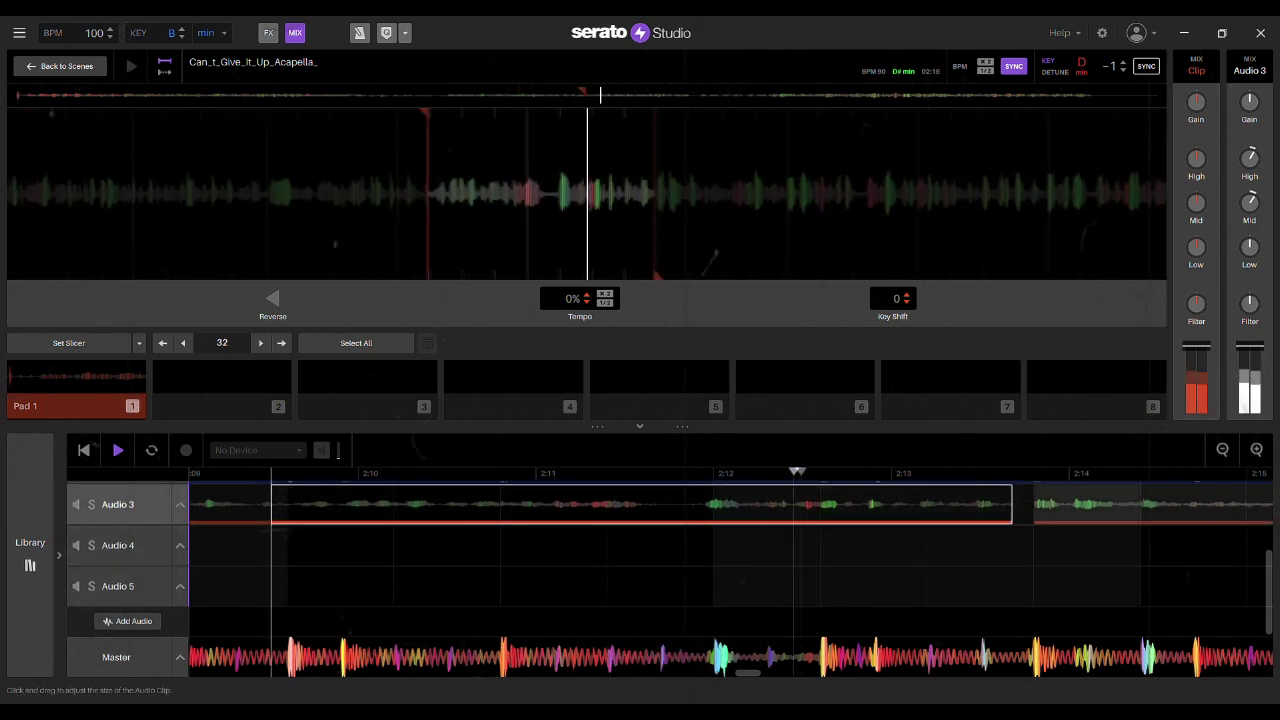
left_click_drag(1034, 506, 1037, 506)
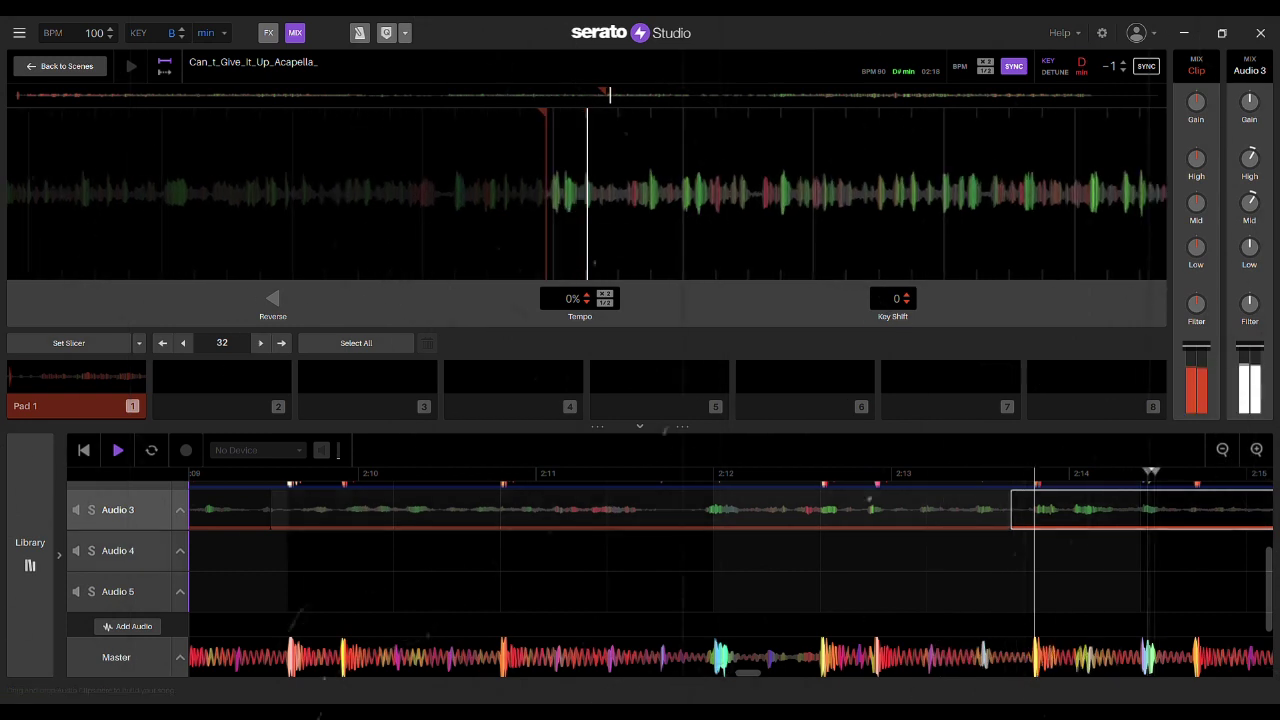
left_click(713, 624)
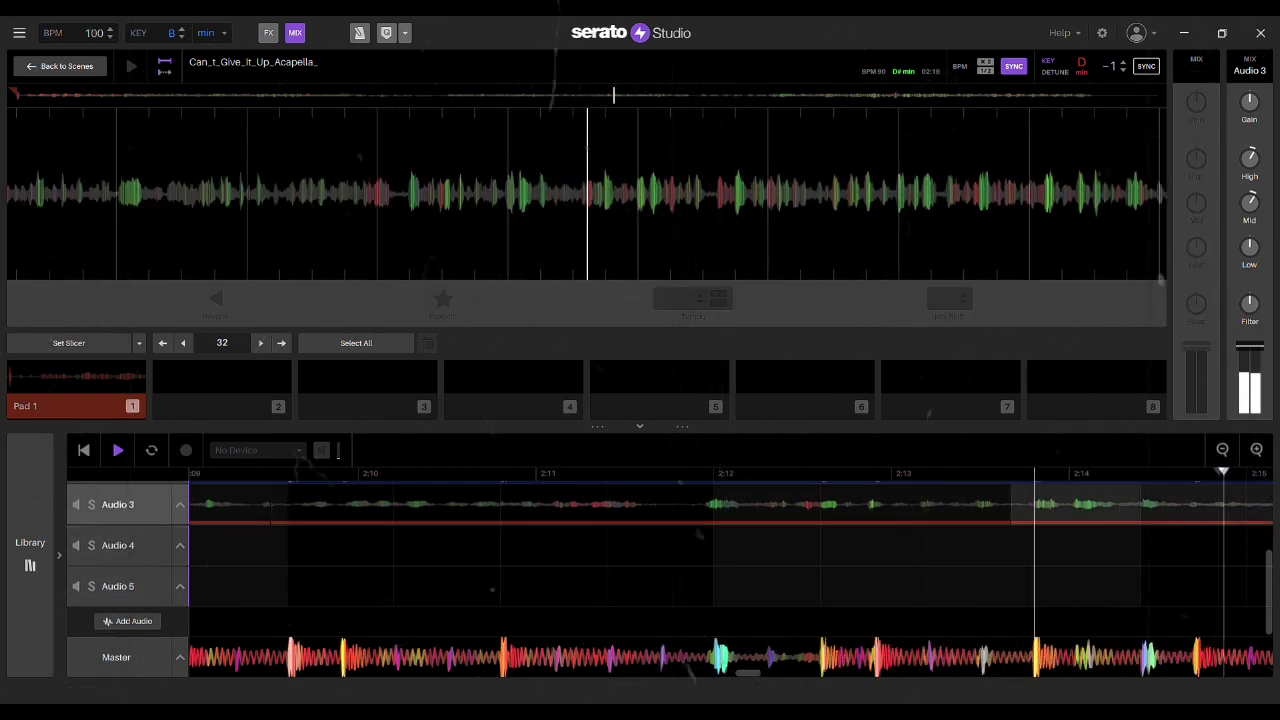
- Trim the second vocal clip's start to about 2:14.5, extend the first clip's end to about 2:14.4, and play back the join
left_click_drag(1011, 508, 1179, 541)
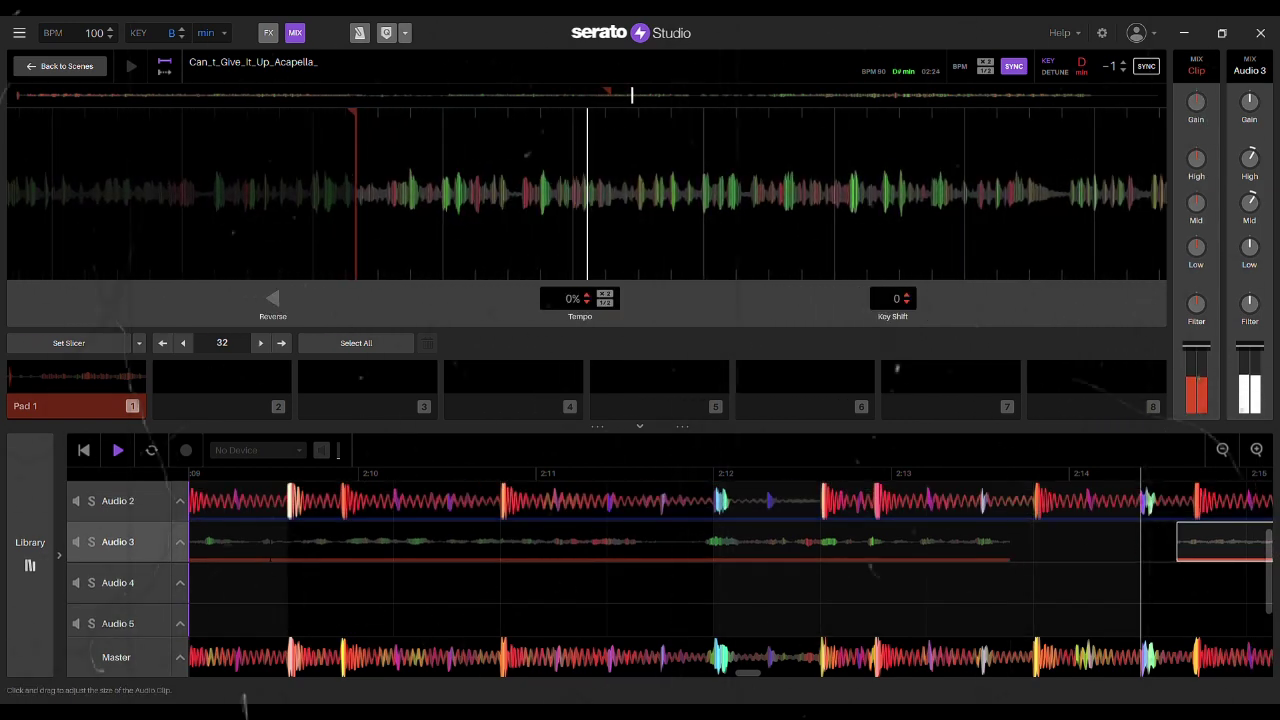
left_click_drag(1009, 541, 1143, 541)
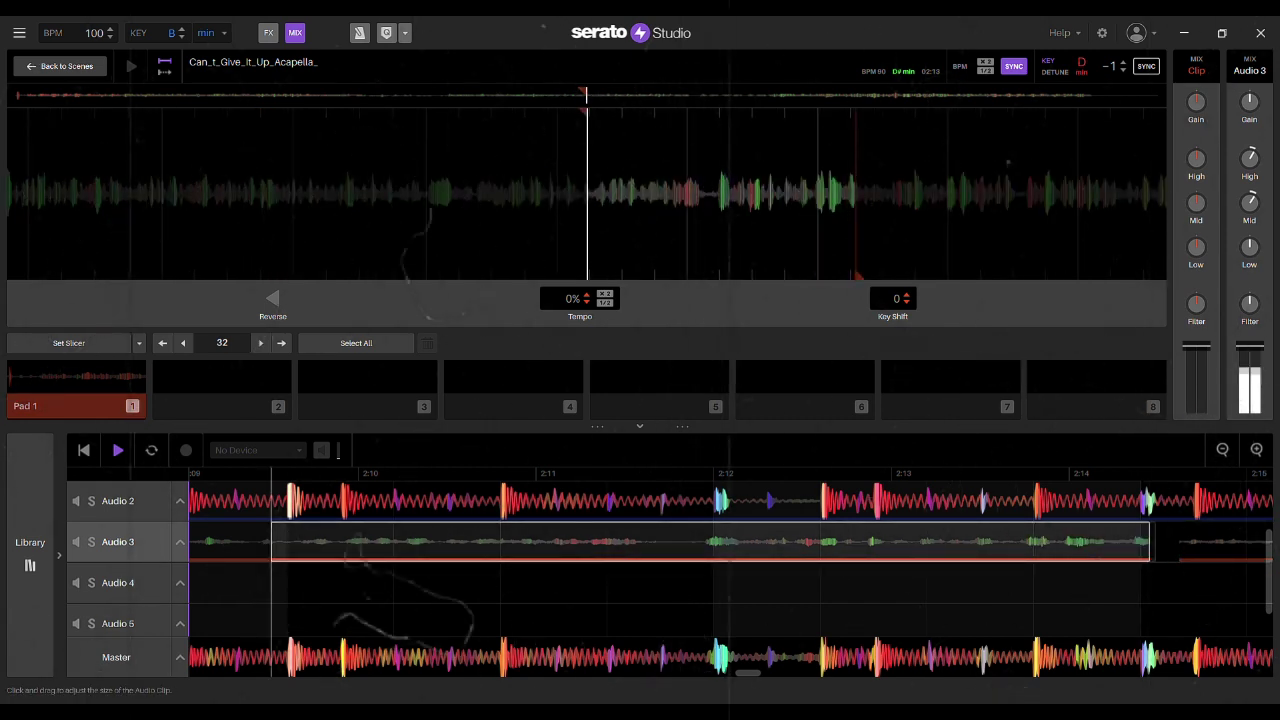
scroll(1000, 620, "down", 1)
left_click(1000, 620)
key("space")
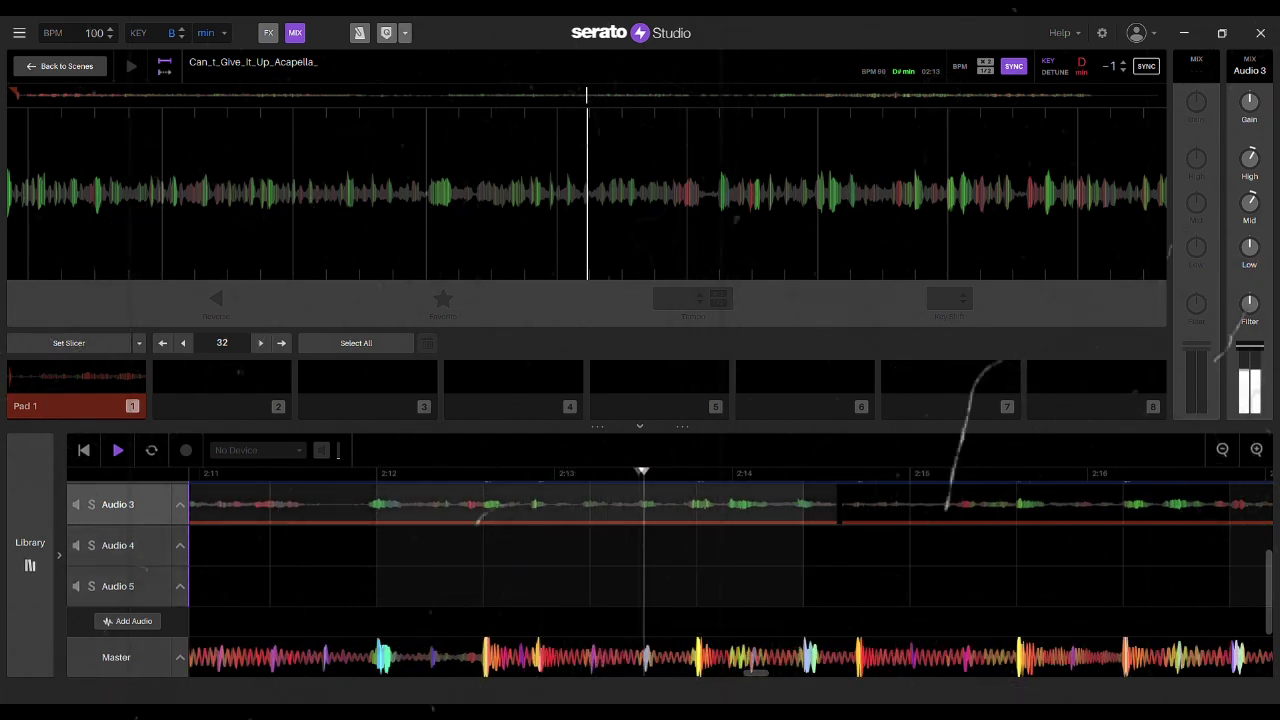
- Split the Audio 3 vocal at about 2:13.2, shift the second part slightly later, extend its start to close the gap, and play it back
left_click(591, 504)
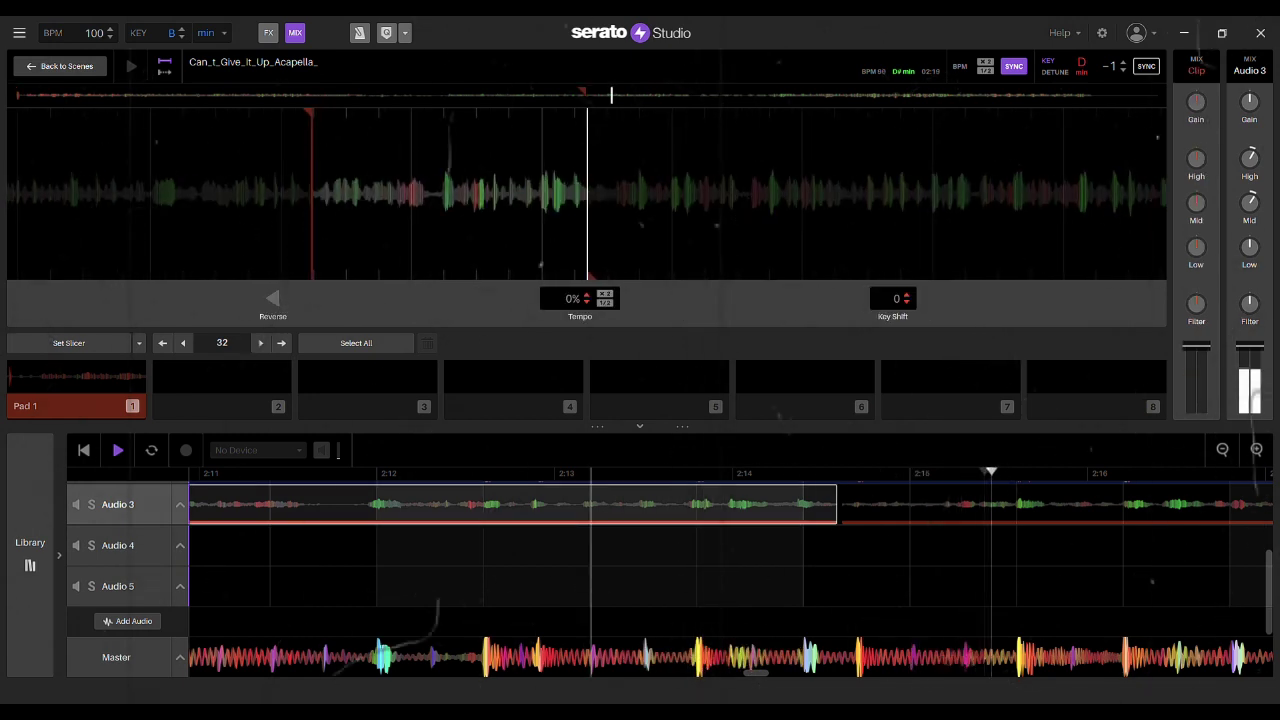
key("ctrl+e")
left_click(484, 473)
key("Right")
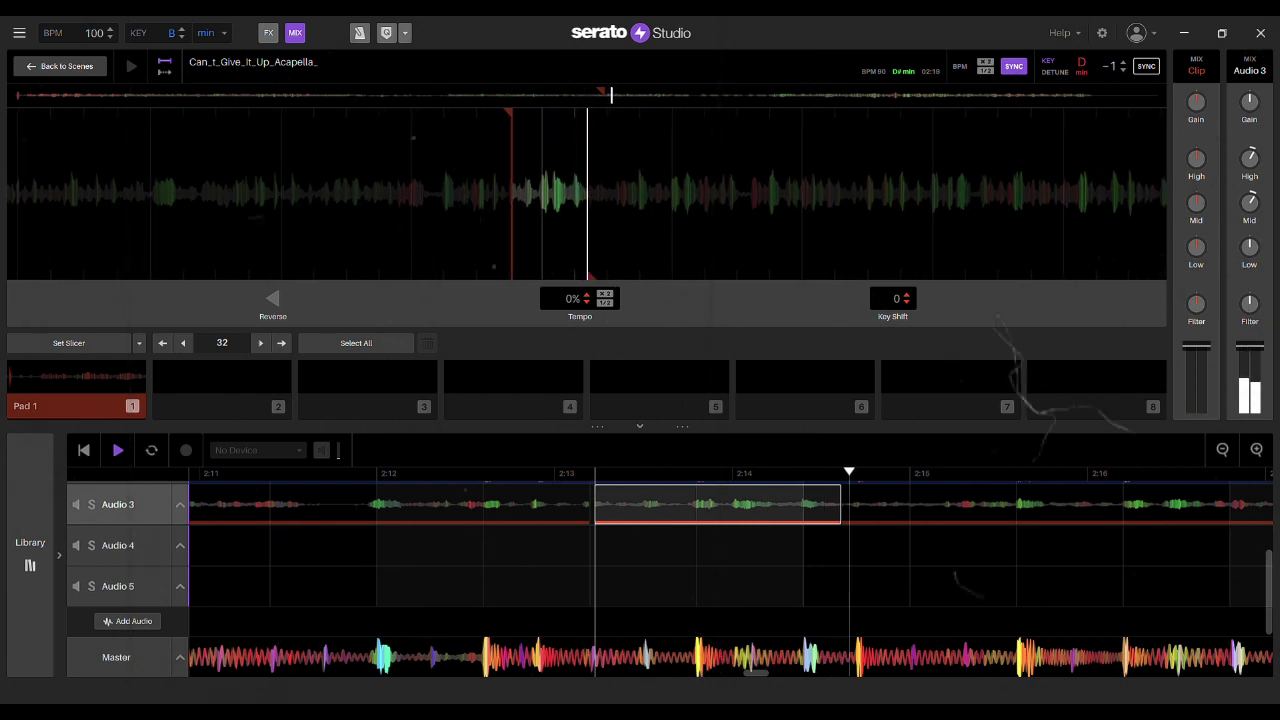
left_click_drag(595, 506, 591, 506)
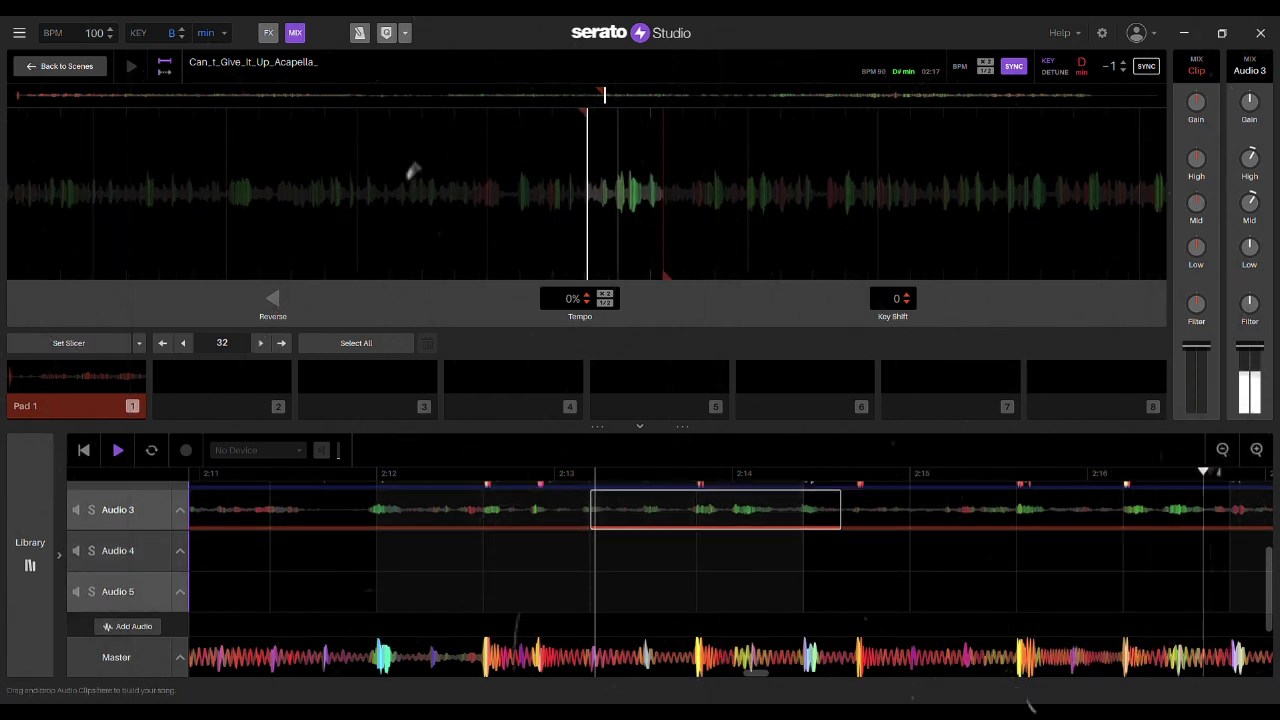
left_click(485, 616)
left_click(484, 473)
- Split the Audio 3 vocal at about 2:13.8 and nudge the short second part to fine-tune its timing
left_click(698, 505)
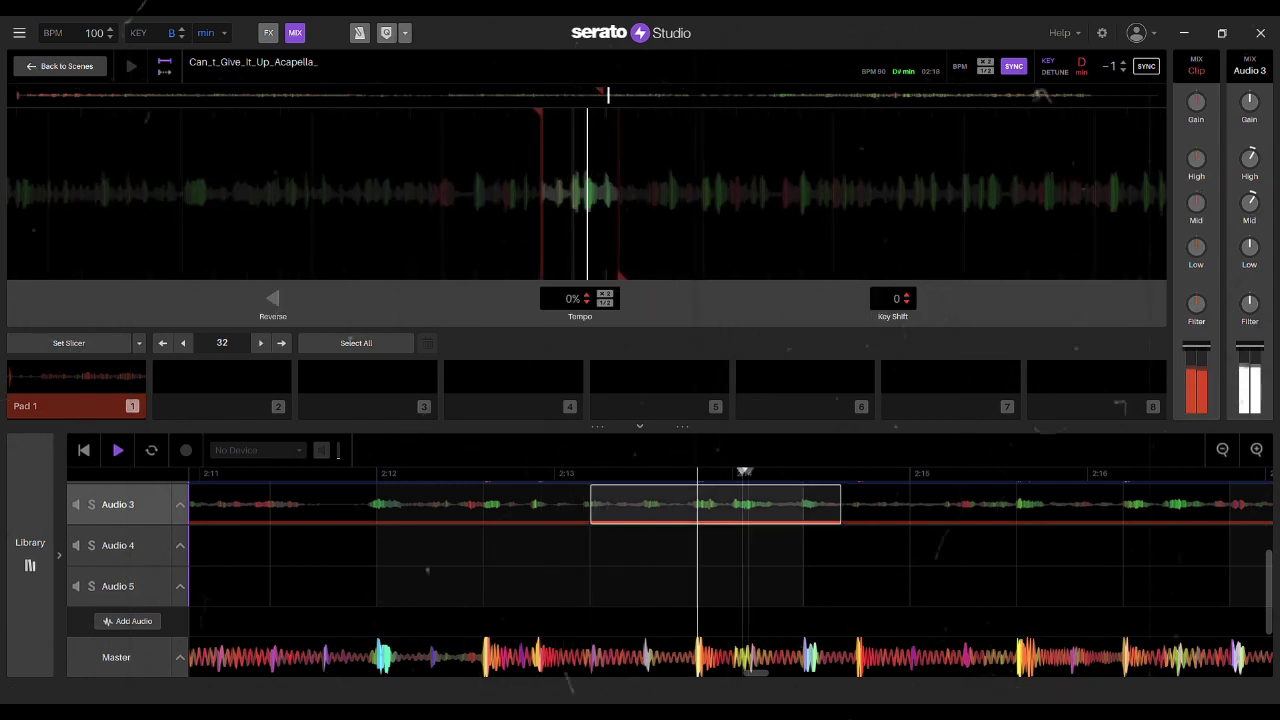
key("ctrl+e")
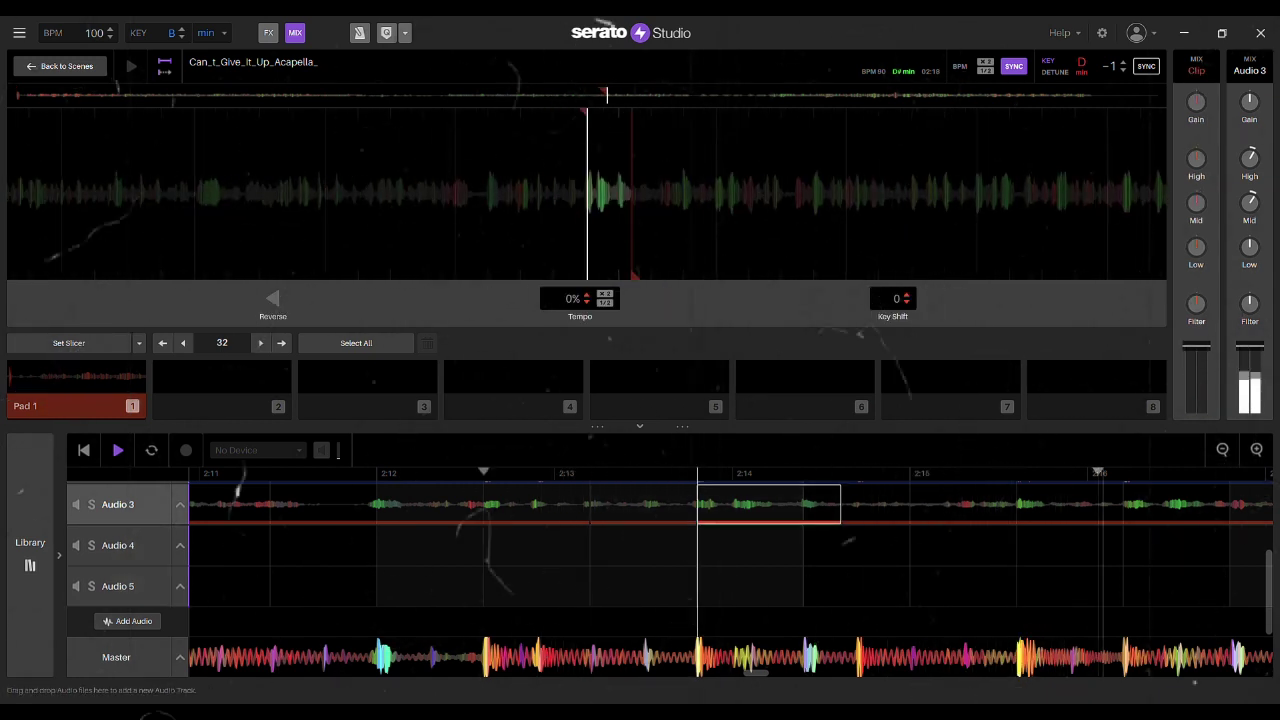
scroll(700, 560, "up", 1)
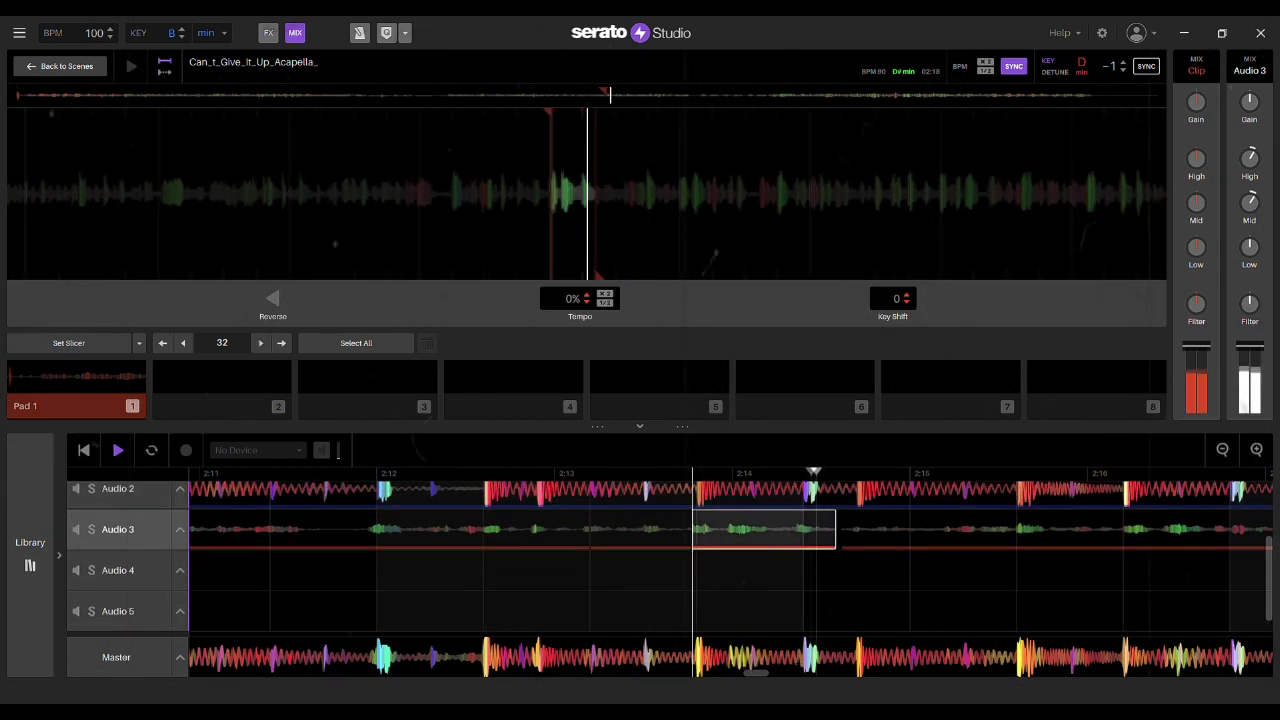
key("Right")
key("space")
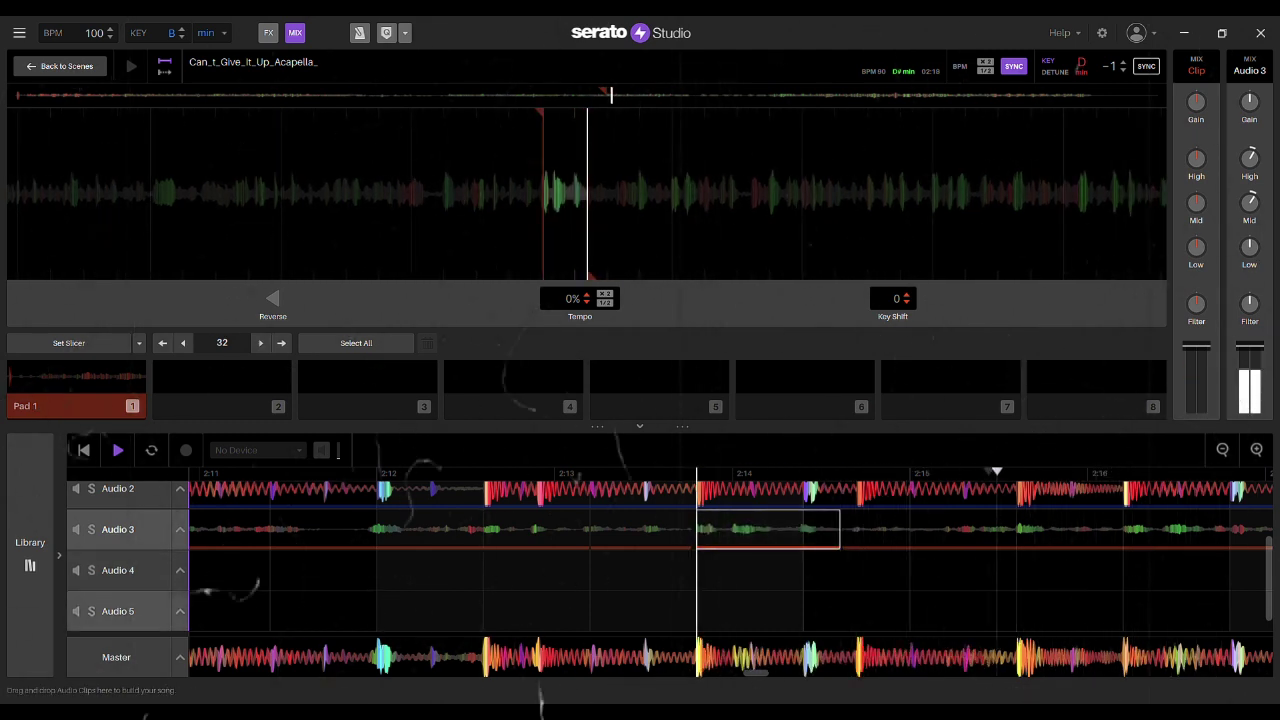
- Play back the short Audio 3 vocal clip near 2:13.8 and extend its start slightly earlier to close the gap before it
left_click(594, 615)
key("space")
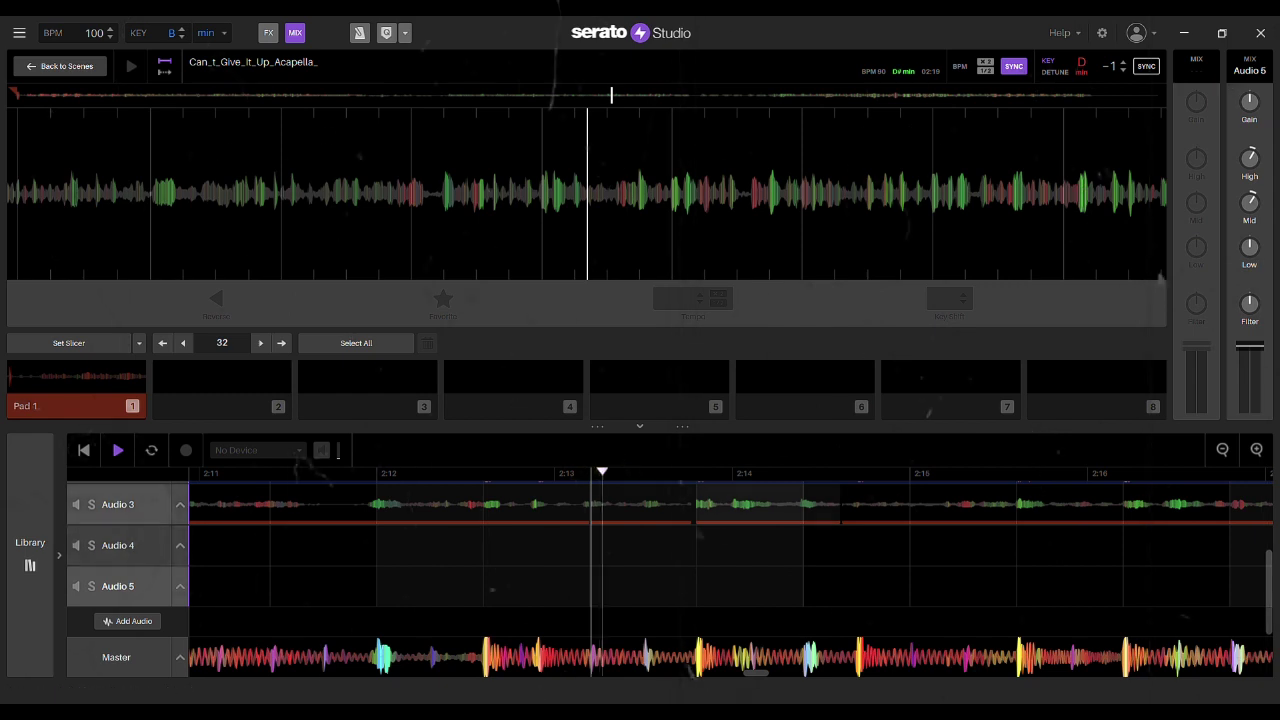
left_click_drag(698, 505, 687, 505)
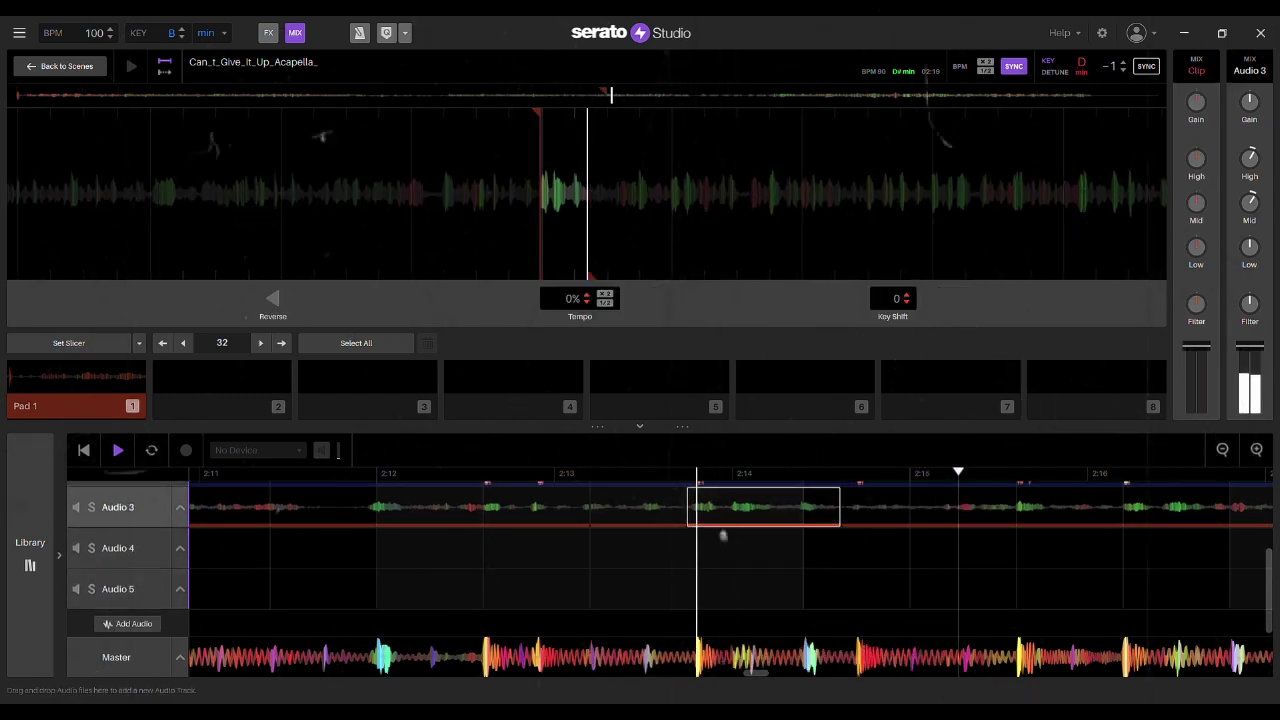
key("space")
key("space")
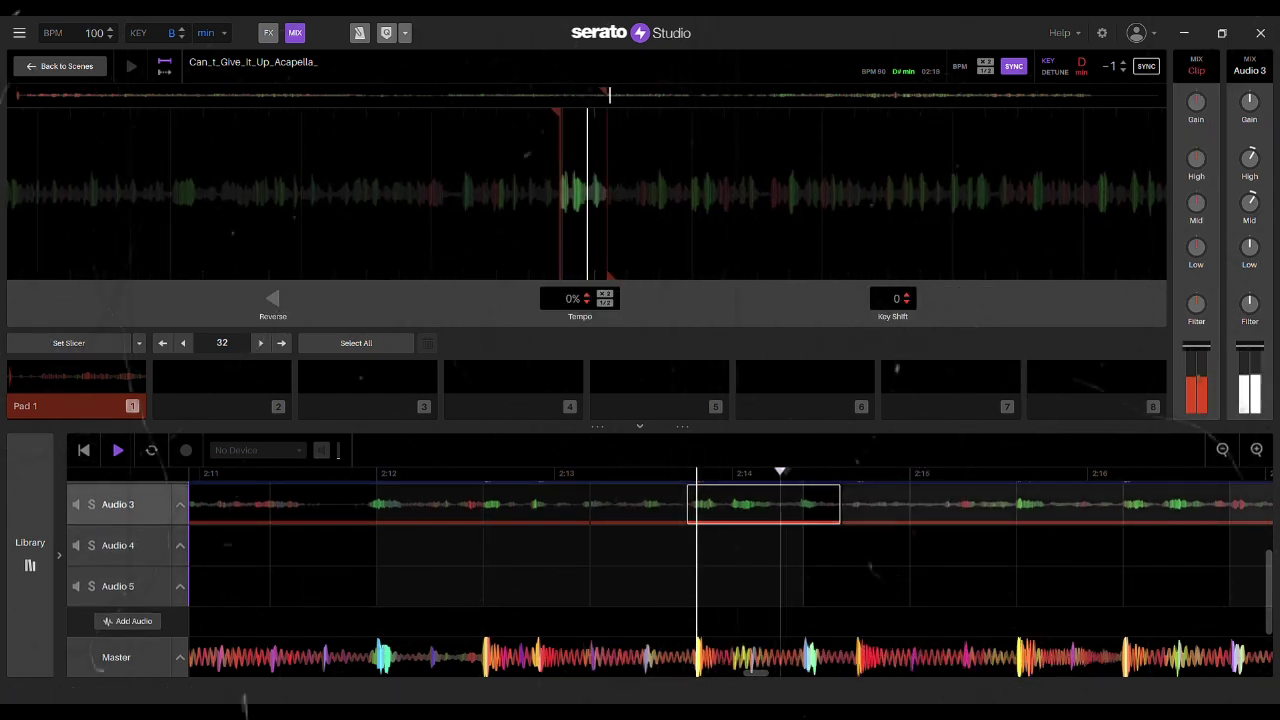
- Shift the long Audio 3 vocal clip at about 2:14.6 slightly later, extend its start to close the gap, and play it back
left_click(908, 505)
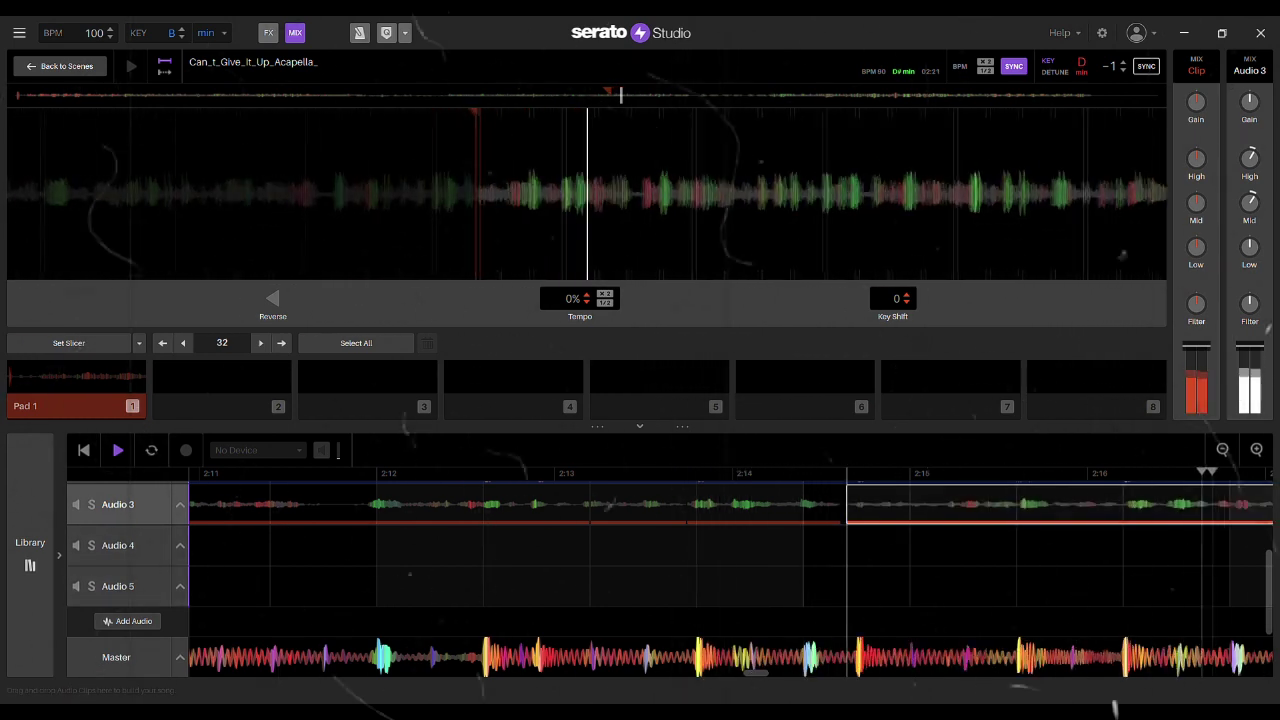
left_click_drag(847, 505, 838, 506)
left_click(805, 473)
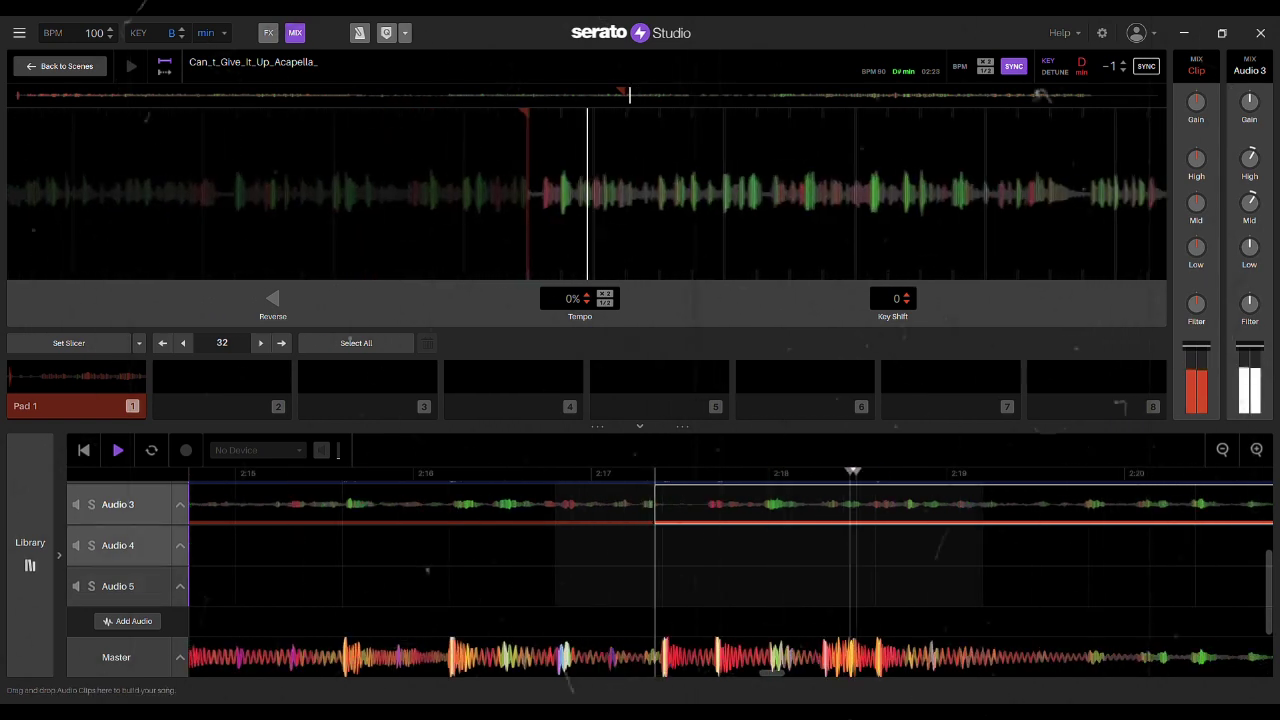
- Split the Audio 3 vocal at about 2:19.2 and again at about 2:30.6
left_click(982, 504)
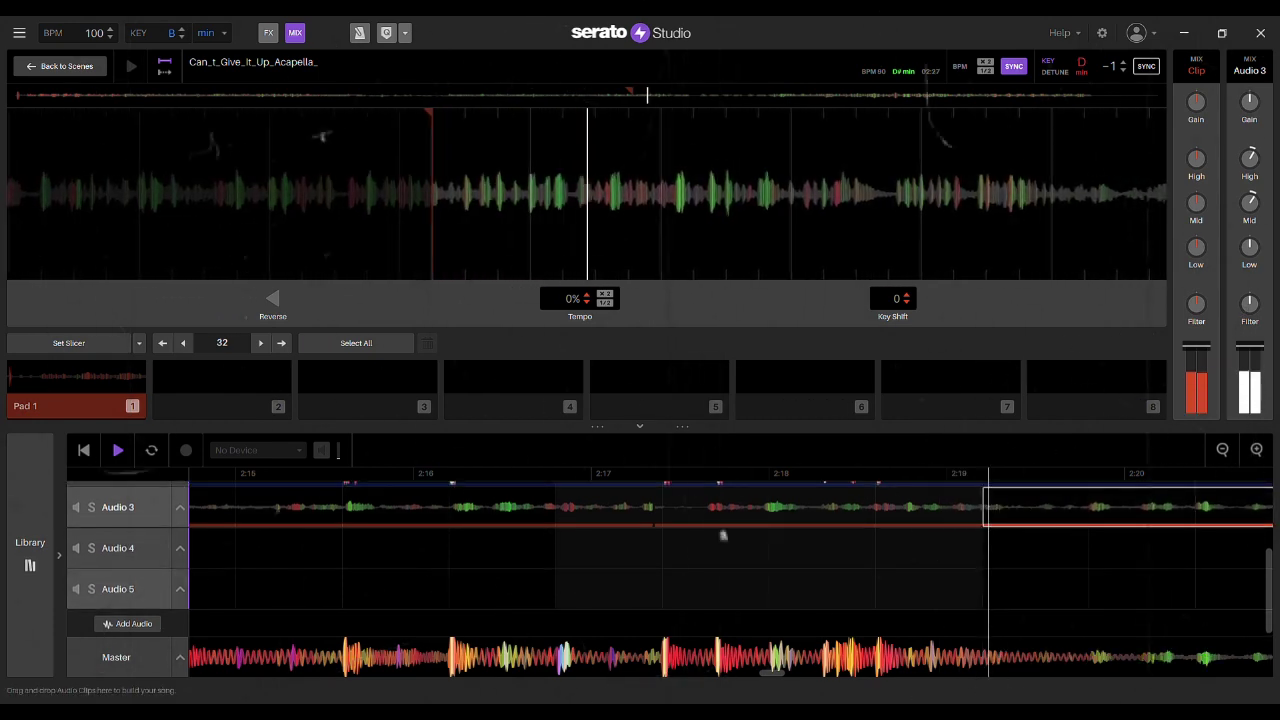
left_click_drag(771, 673, 807, 673)
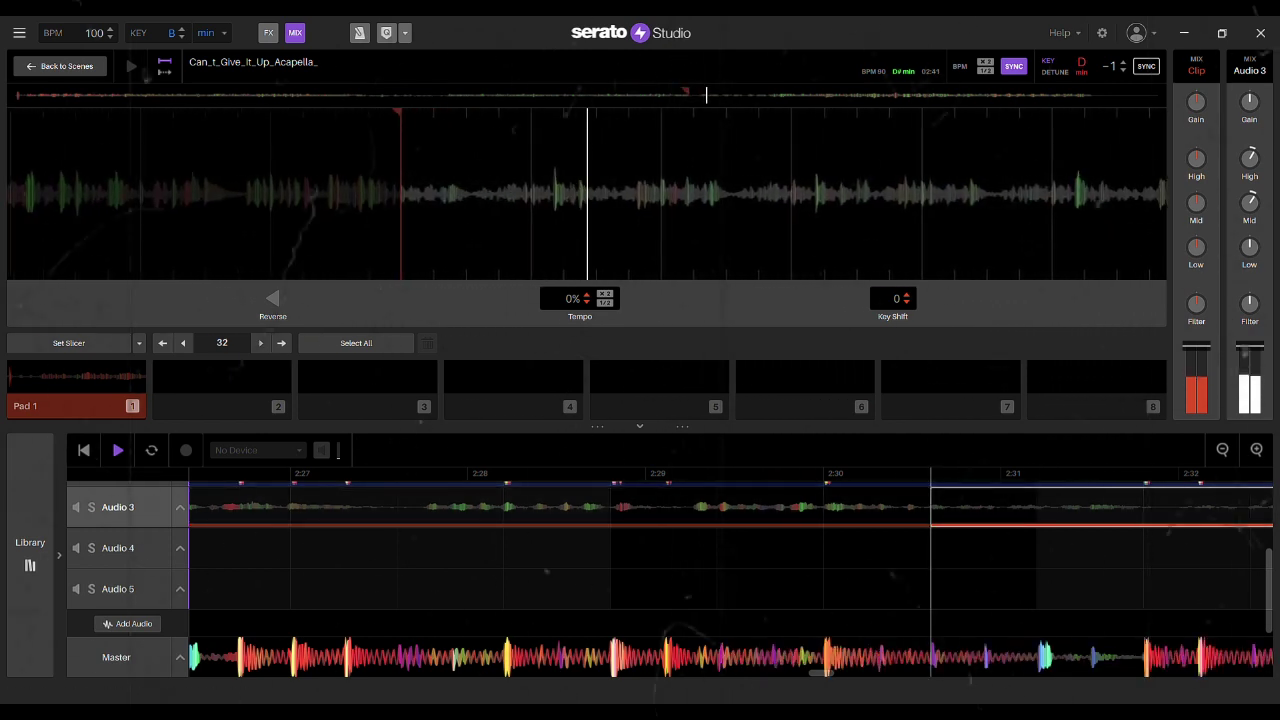
- Trim the start of the last Audio 3 vocal clip to about 2:40.8
left_click(1222, 450)
left_click(1222, 450)
left_click(1222, 450)
left_click(1222, 450)
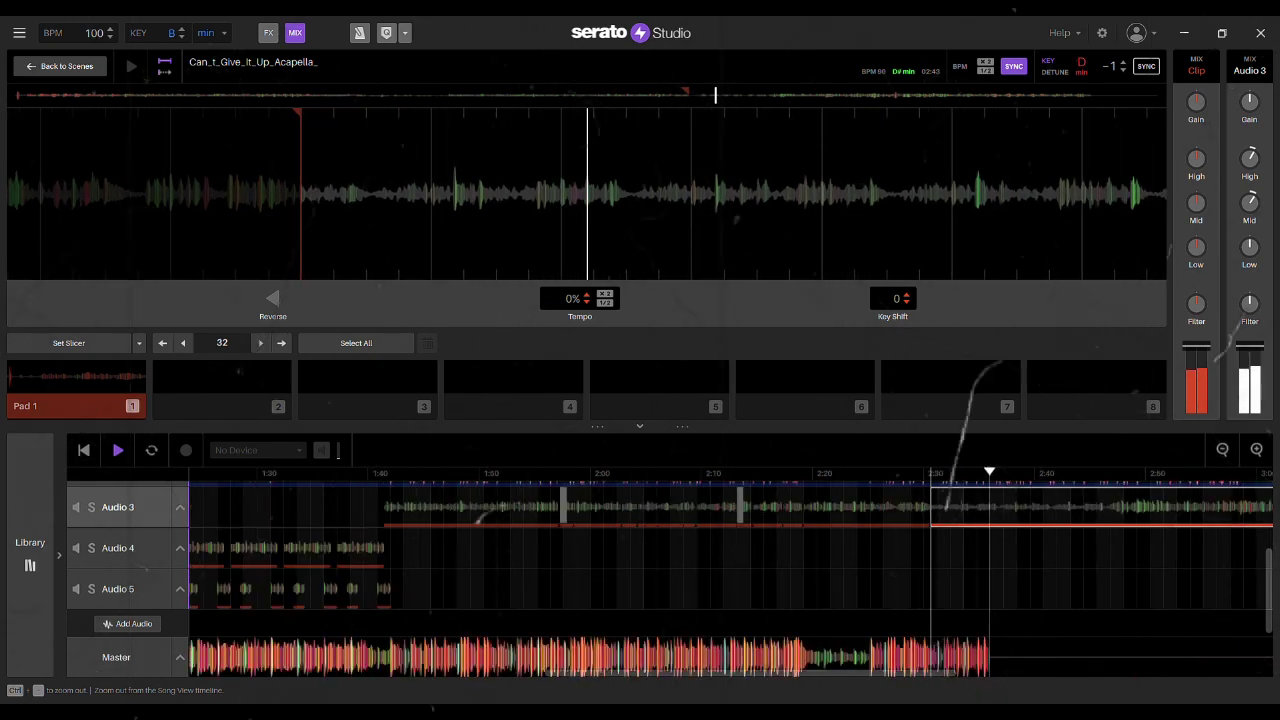
left_click(1222, 450)
left_click(1222, 450)
key("ctrl+minus")
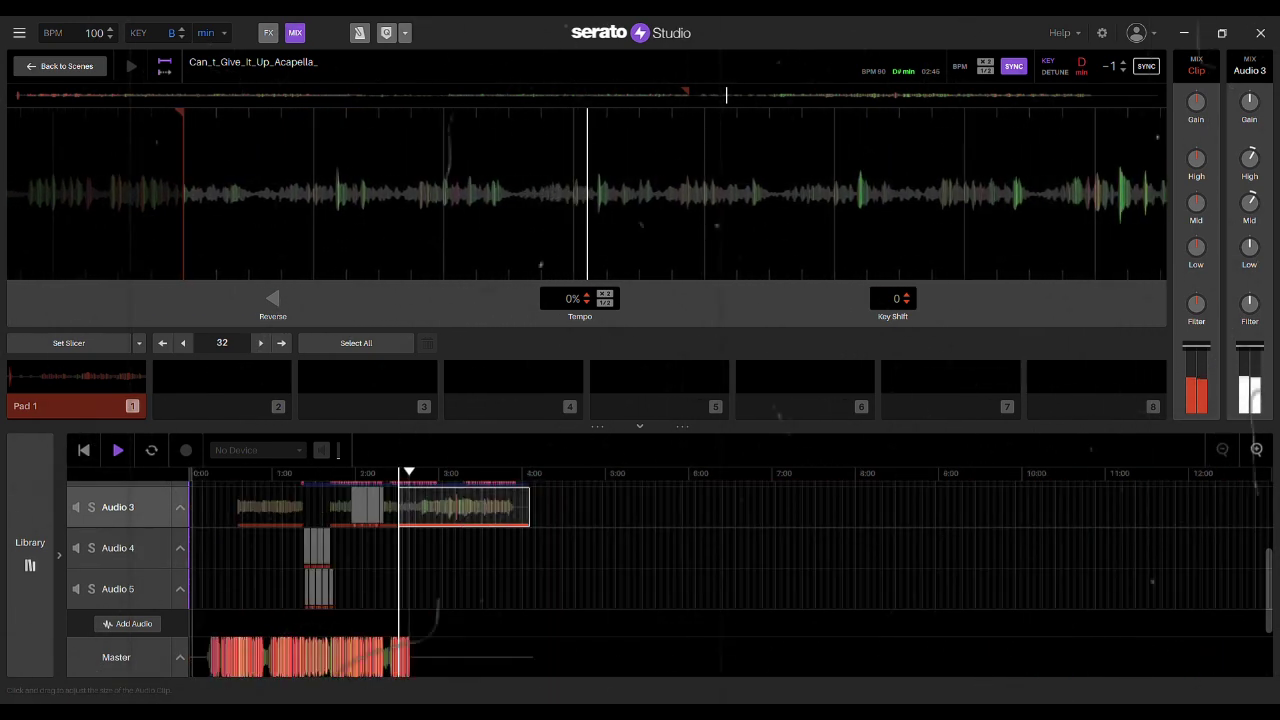
left_click_drag(400, 507, 413, 507)
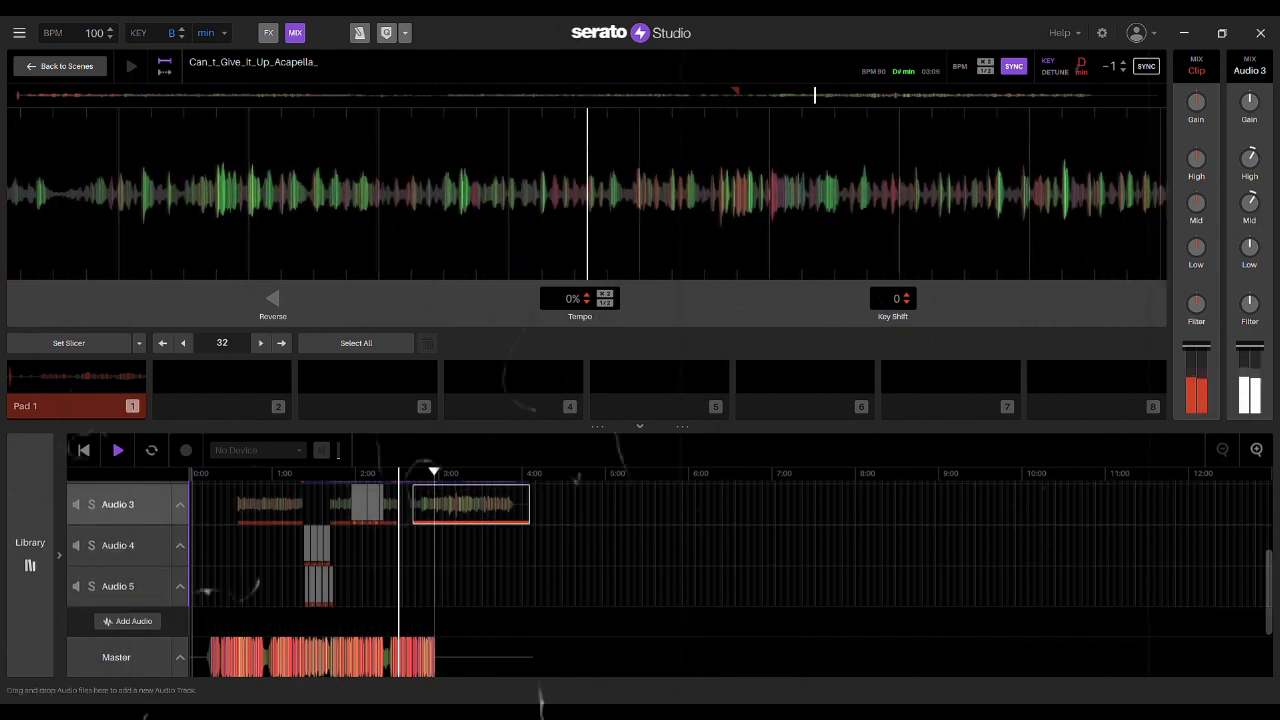
- Copy the Audio 2 beat clip and paste it onto the Audio 1 track at about 2:23
scroll(640, 584, "up", 3)
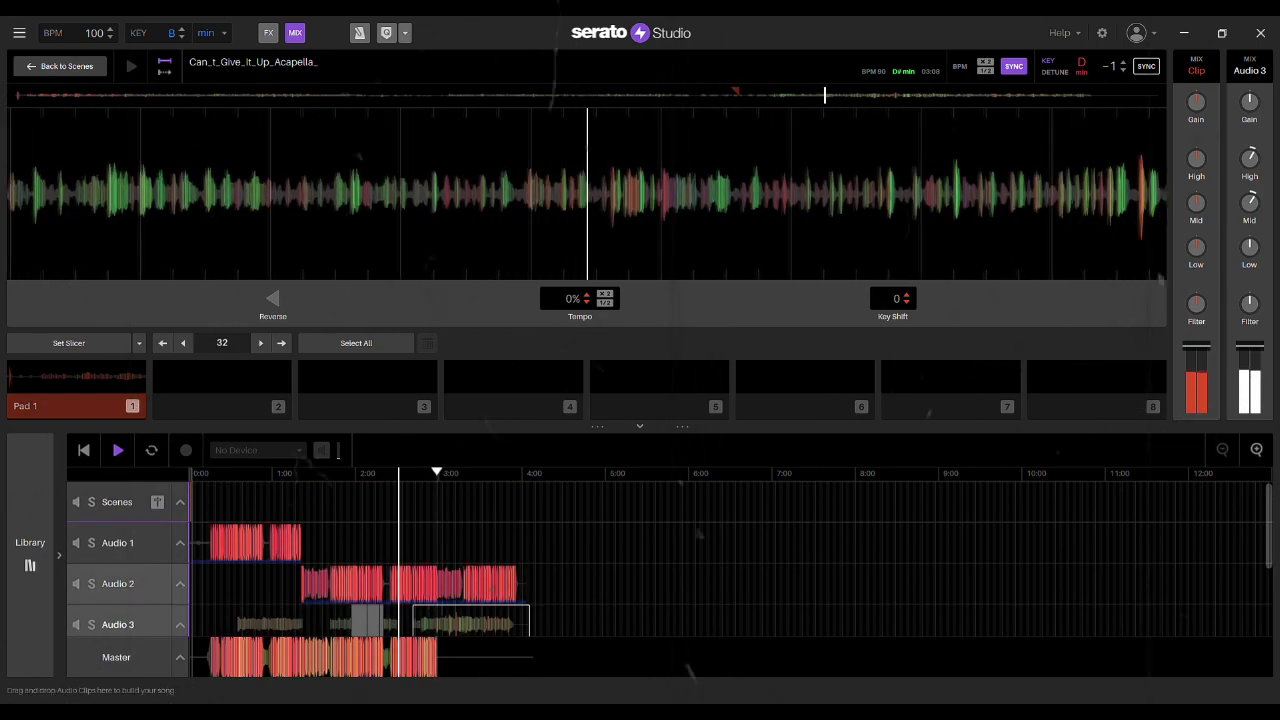
left_click(314, 584)
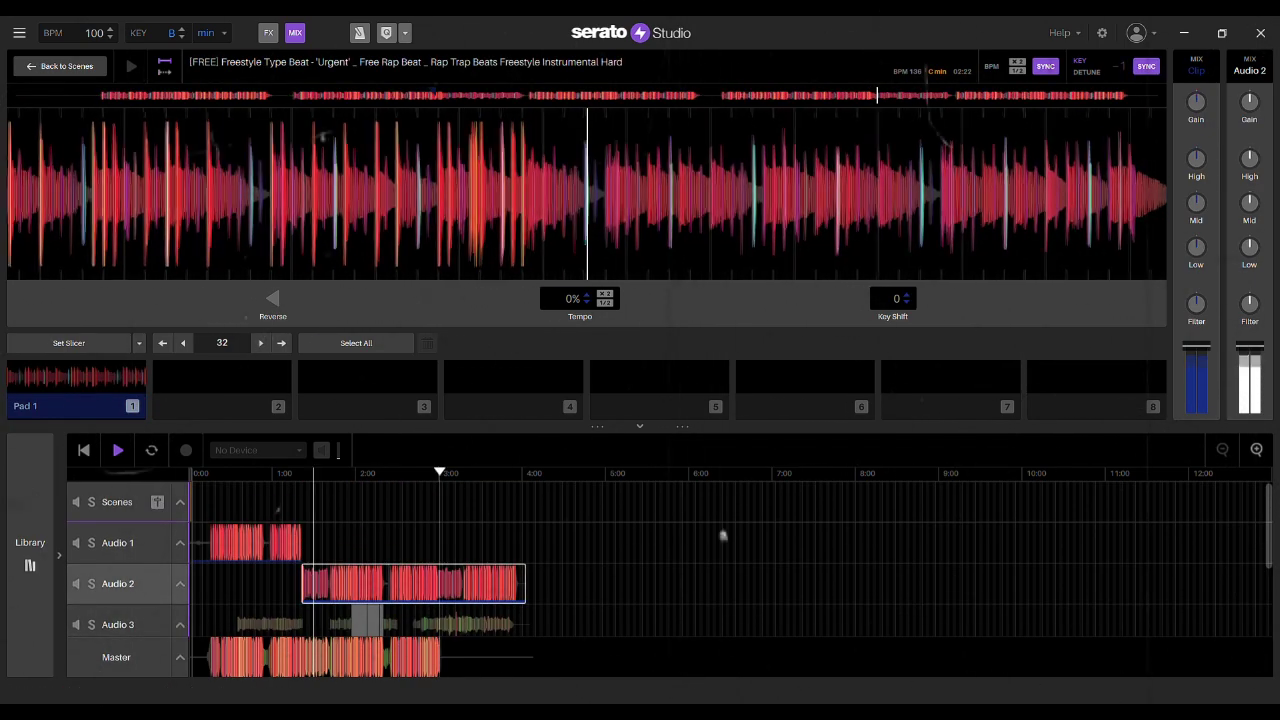
left_click(303, 584)
left_click(389, 543)
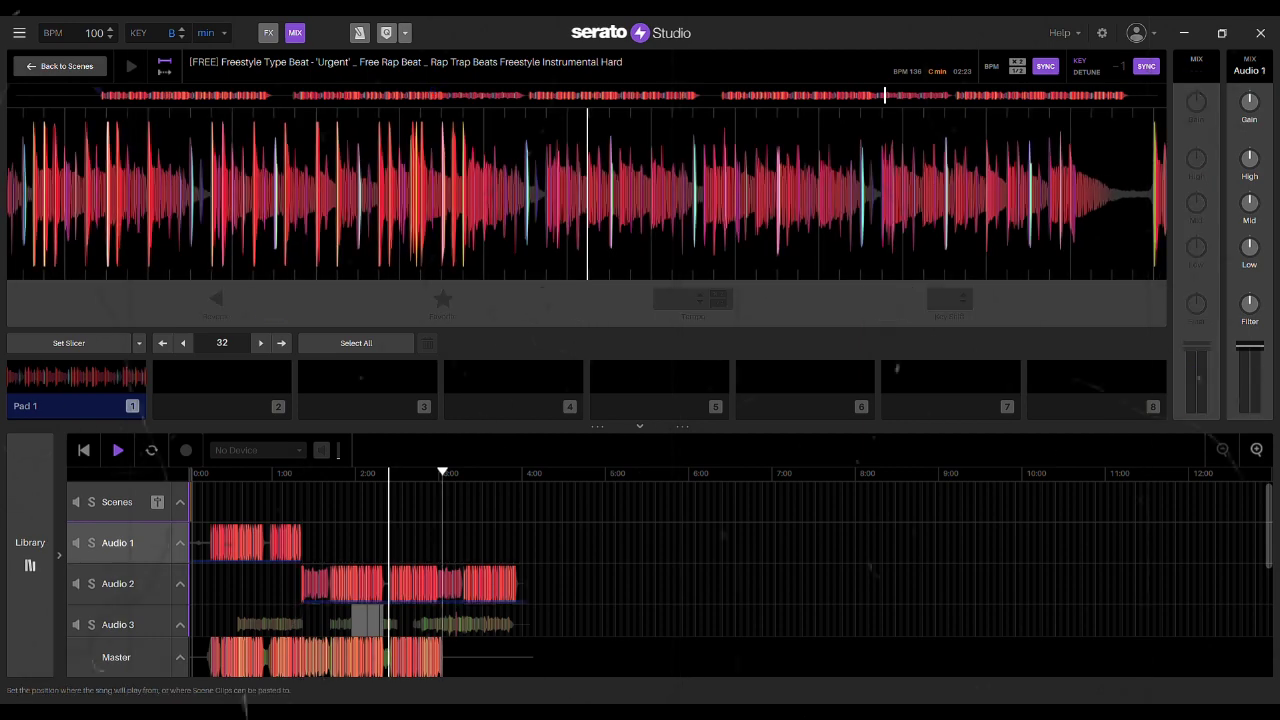
key("ctrl+v")
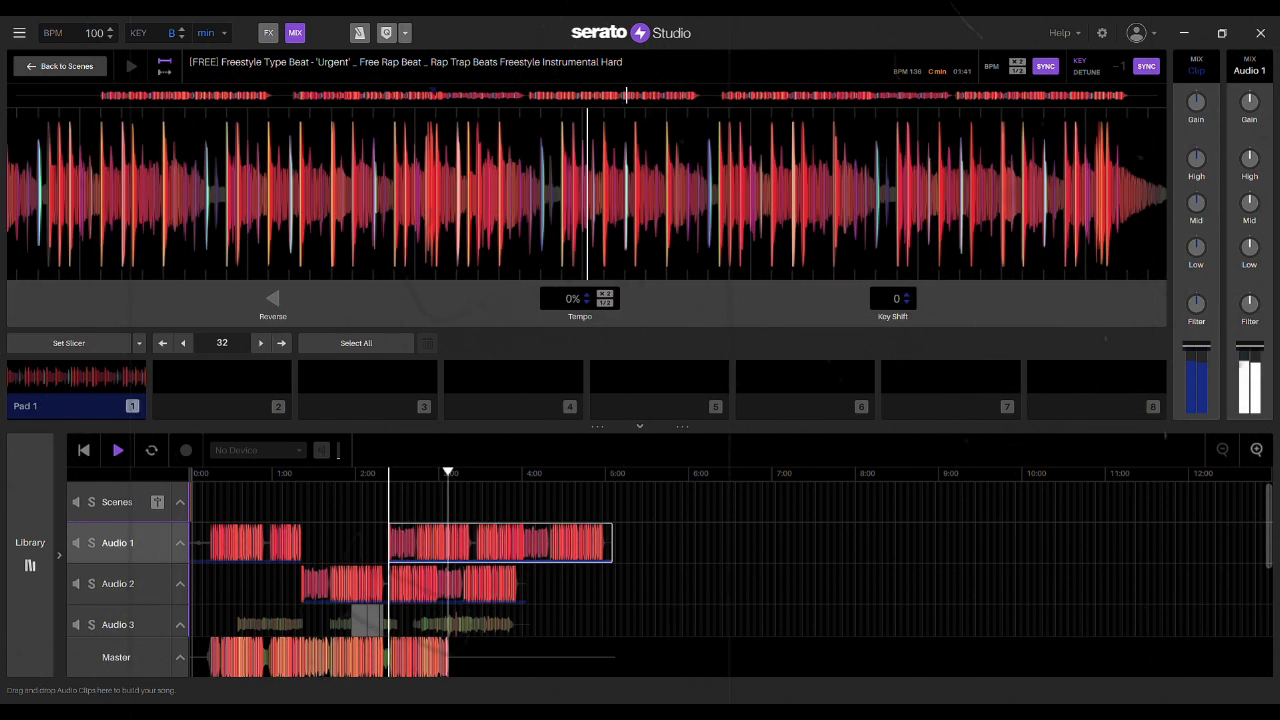
- Move the pasted Audio 1 beat clip later to start at about 2:28 and set the playback position to about 2:21.5
left_click(357, 543)
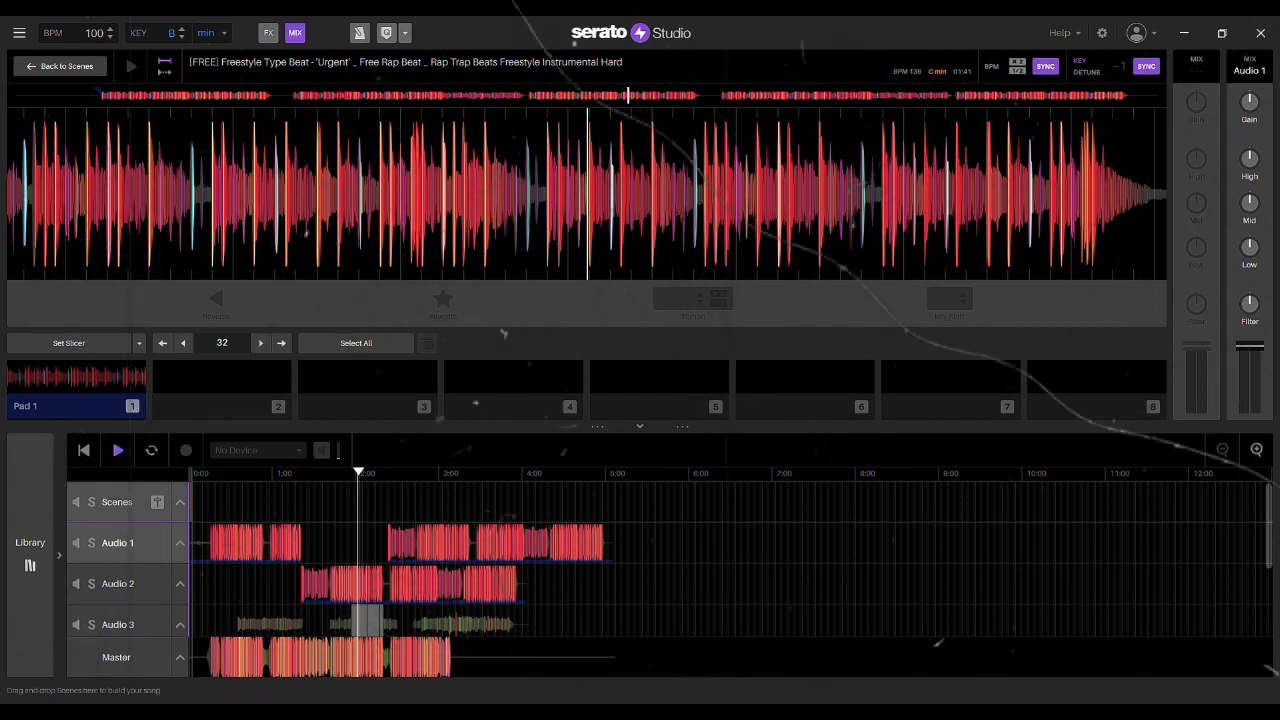
left_click(1257, 450)
left_click(1257, 450)
left_click(1257, 450)
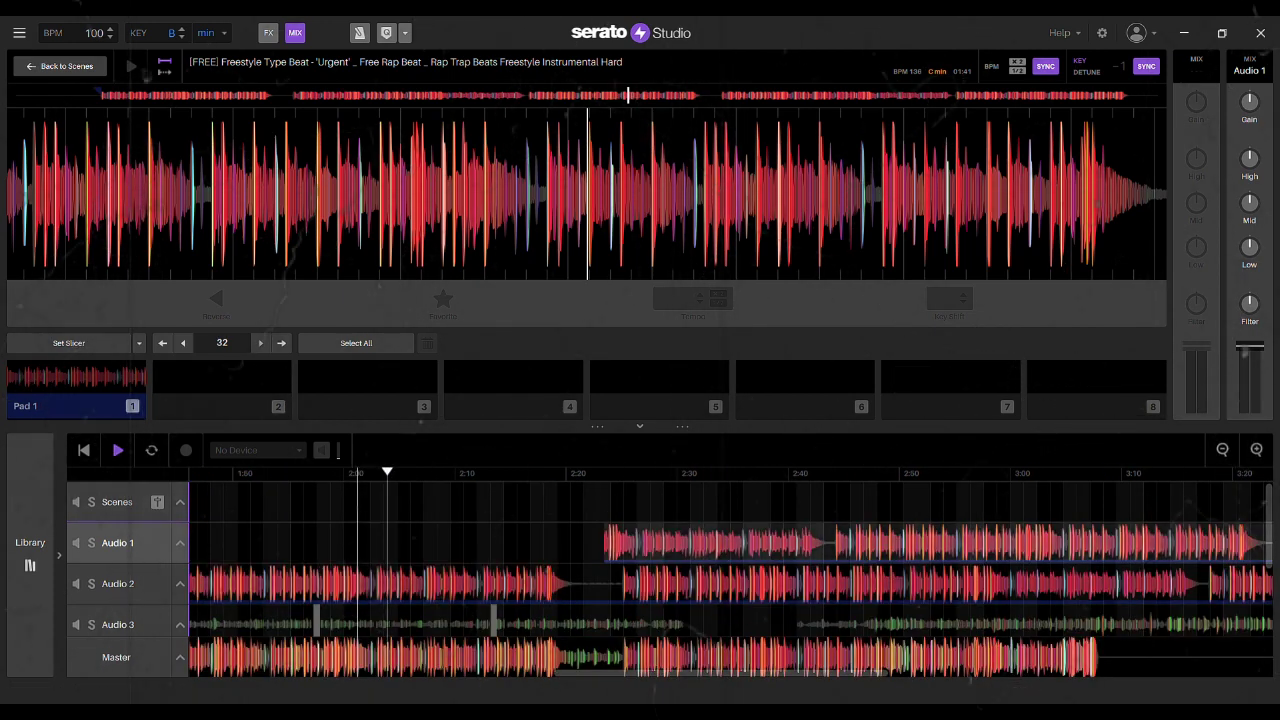
left_click_drag(700, 543, 753, 543)
left_click(584, 543)
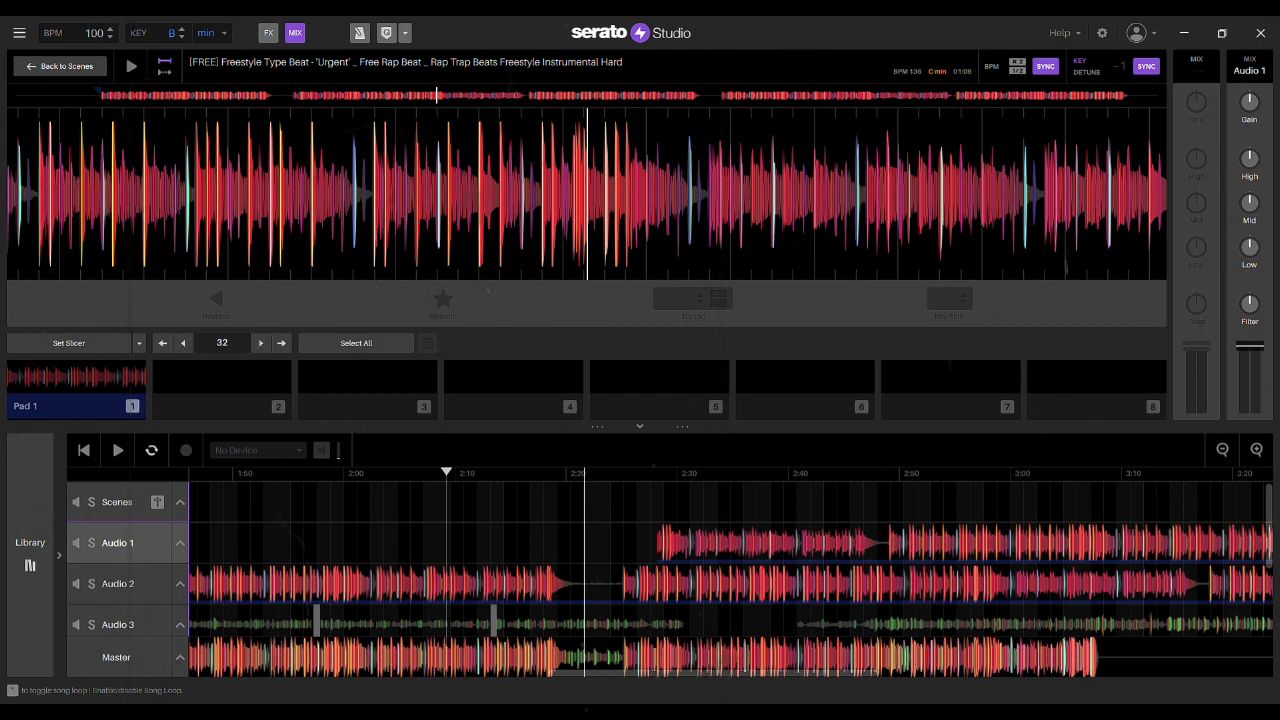
- Reposition the pasted Audio 1 beat clip to start at about 2:29.4
left_click_drag(1269, 525, 1269, 557)
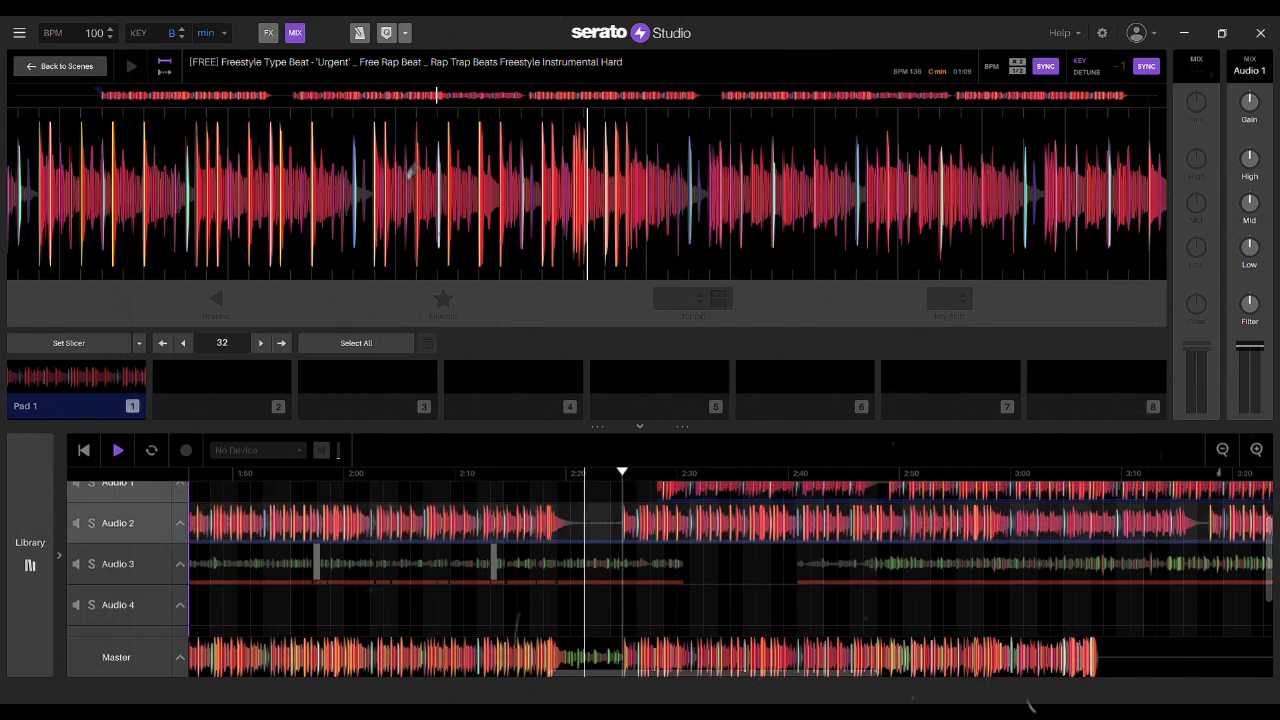
left_click_drag(724, 490, 729, 490)
scroll(435, 597, "up", 1)
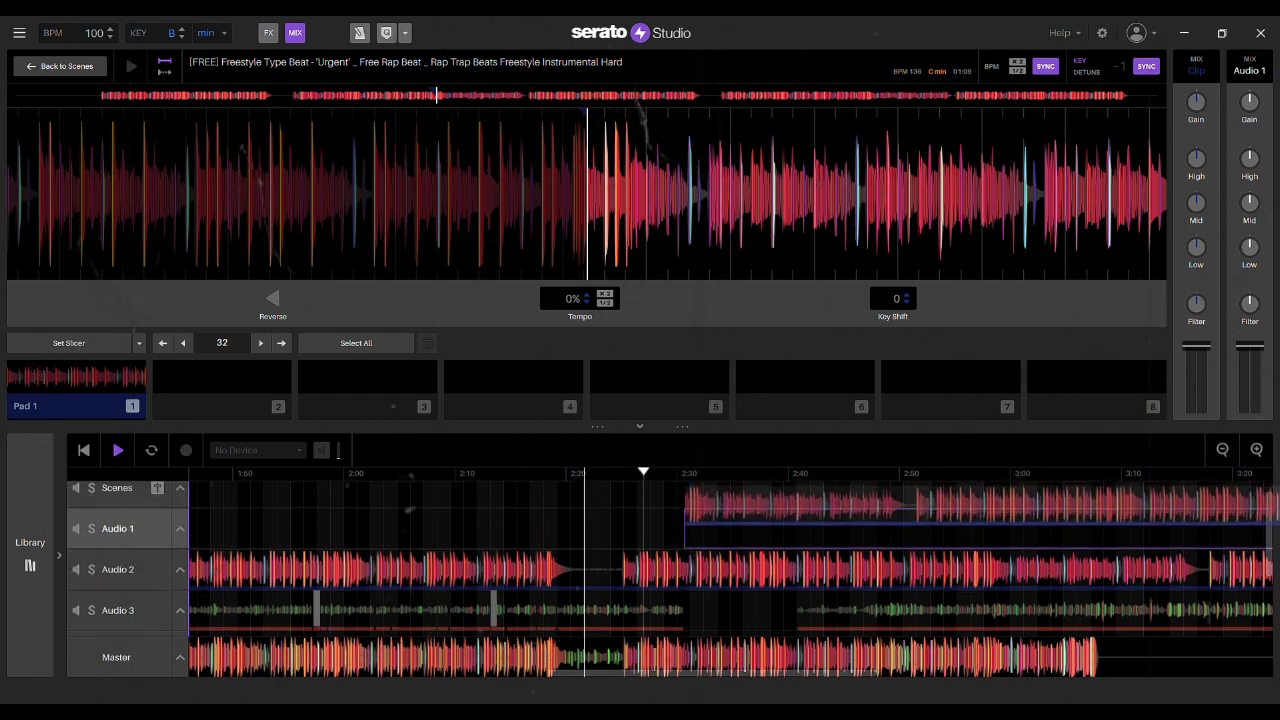
left_click(1256, 449)
left_click(1256, 449)
mouse_move(740, 528)
left_mouse_down()
mouse_move(764, 528)
mouse_move(708, 528)
left_mouse_up()
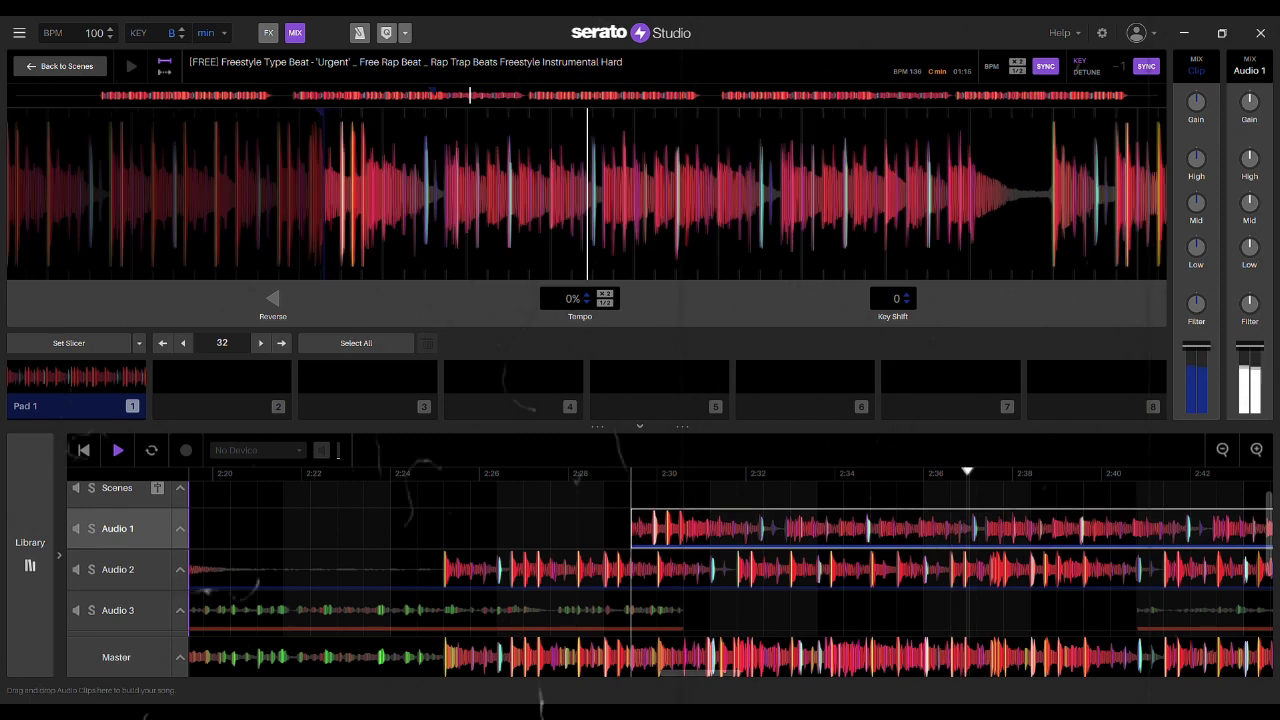
- Play back from about 2:28.2 and move the Audio 1 beat clip earlier to start at about 2:28.3, matching the Audio 2 beat
left_click(577, 528)
key("space")
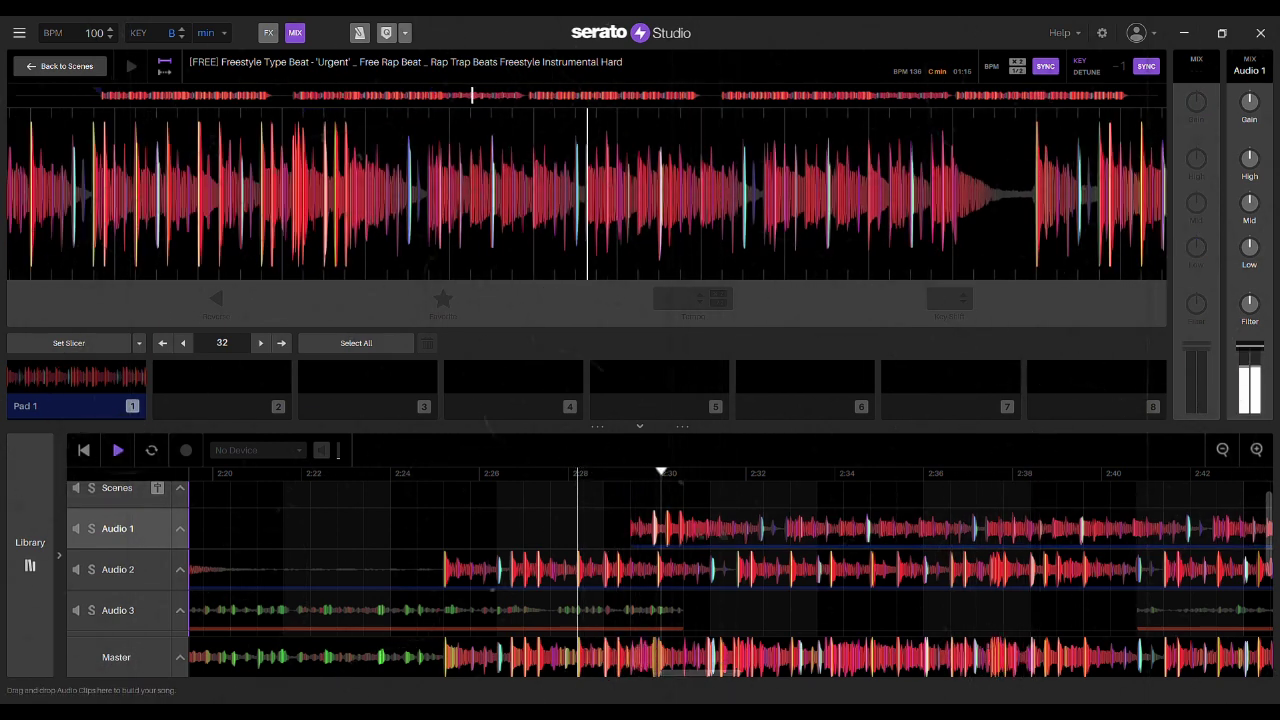
left_click_drag(690, 528, 643, 528)
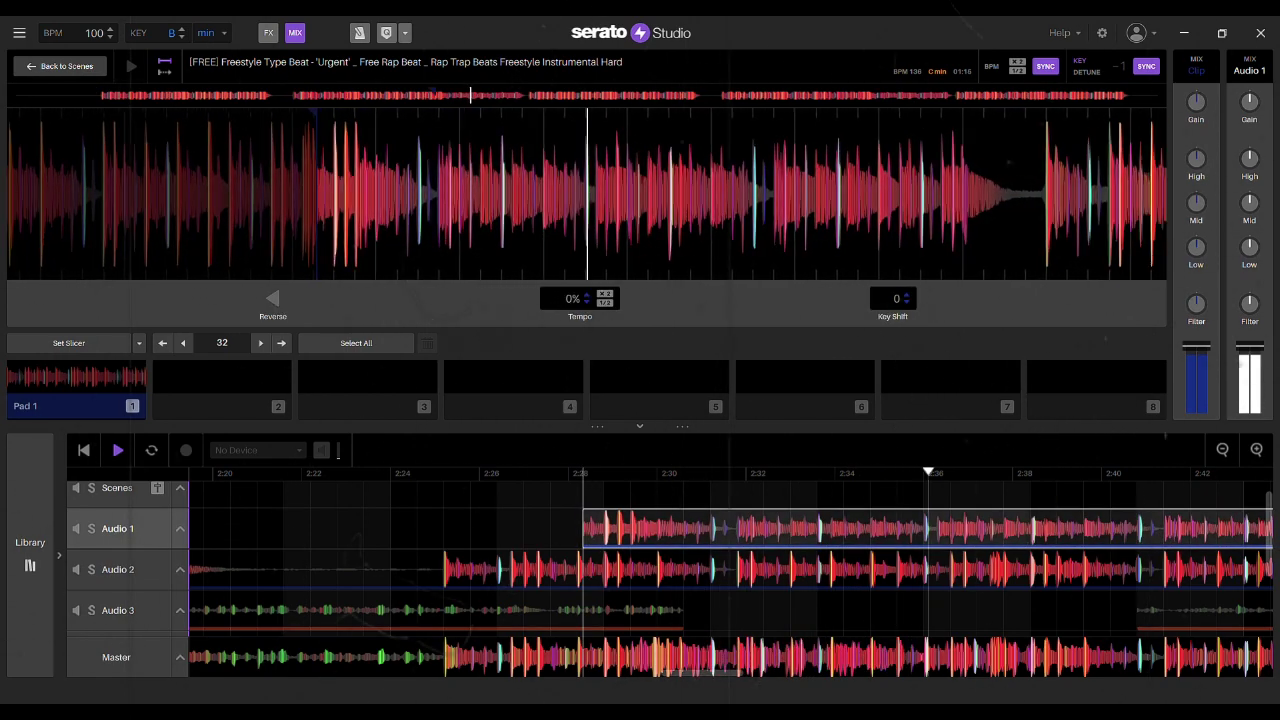
- Split the Audio 2 beat clip at about 2:28.2
left_click(578, 569)
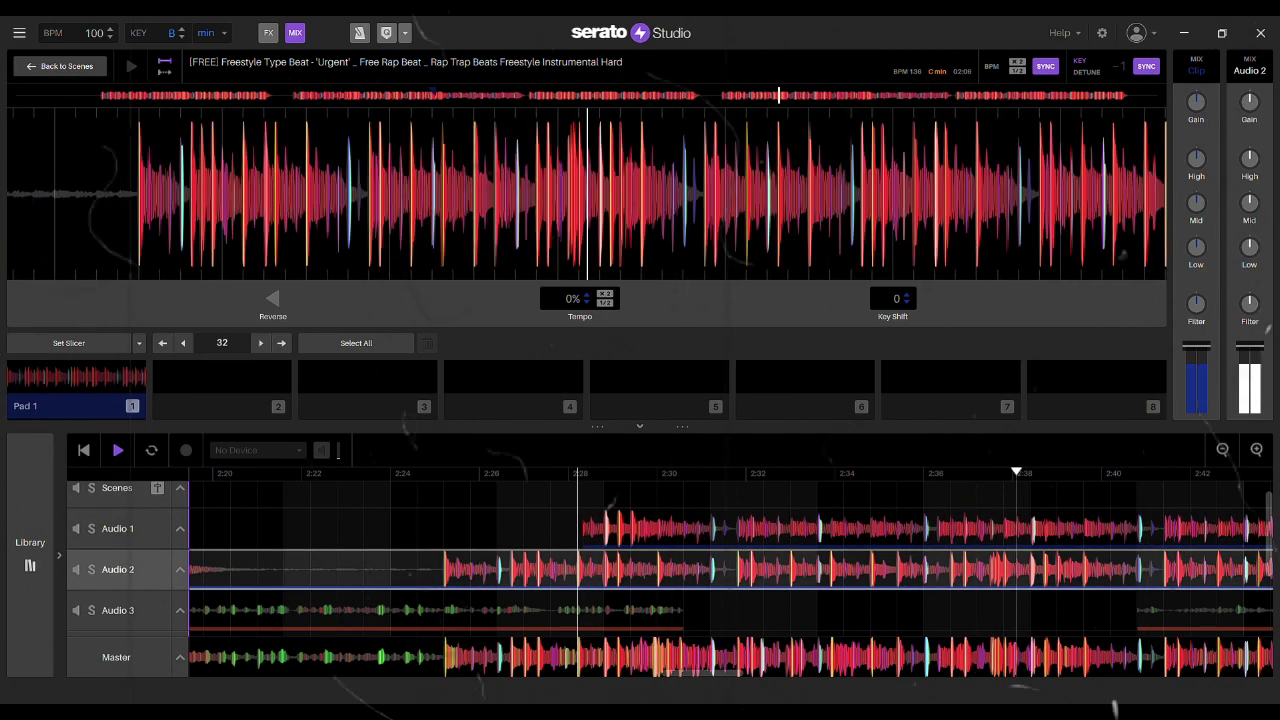
key("7")
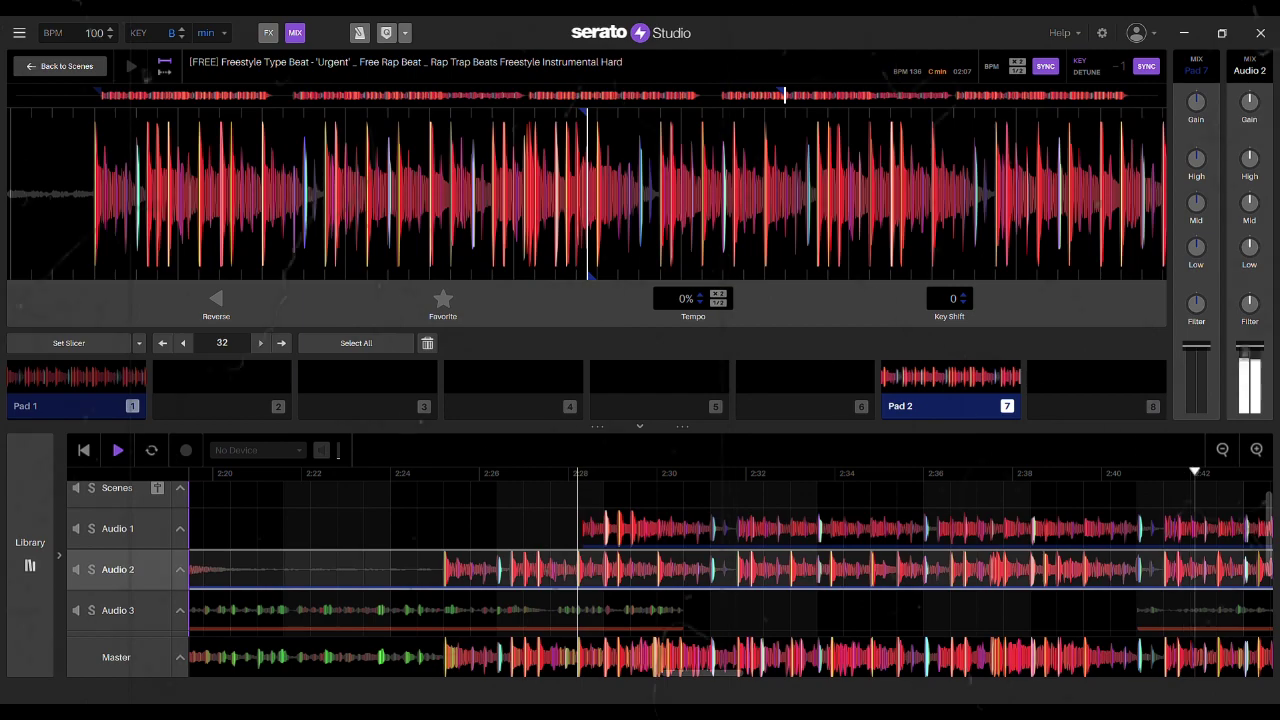
key("ctrl+e")
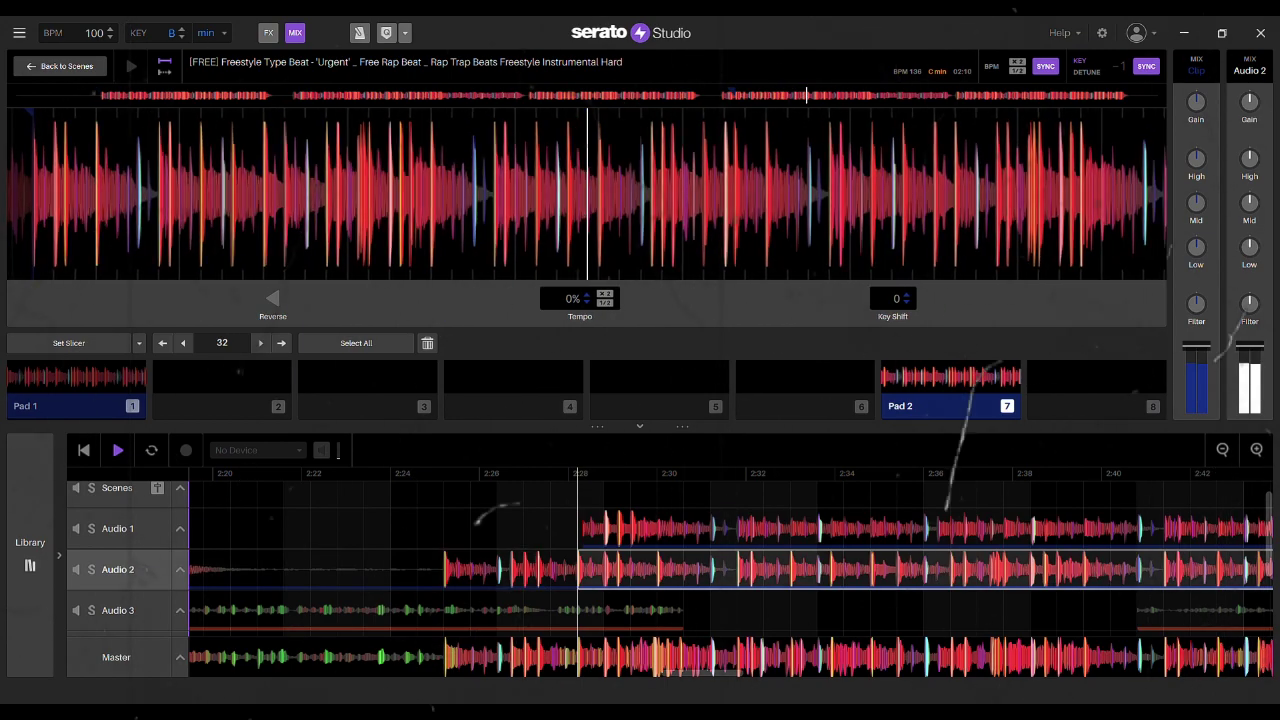
- Trim the start of the second Audio 2 beat clip to about 2:49.2, in line with the Audio 1 beat's re-entry
left_click_drag(579, 569, 1112, 569)
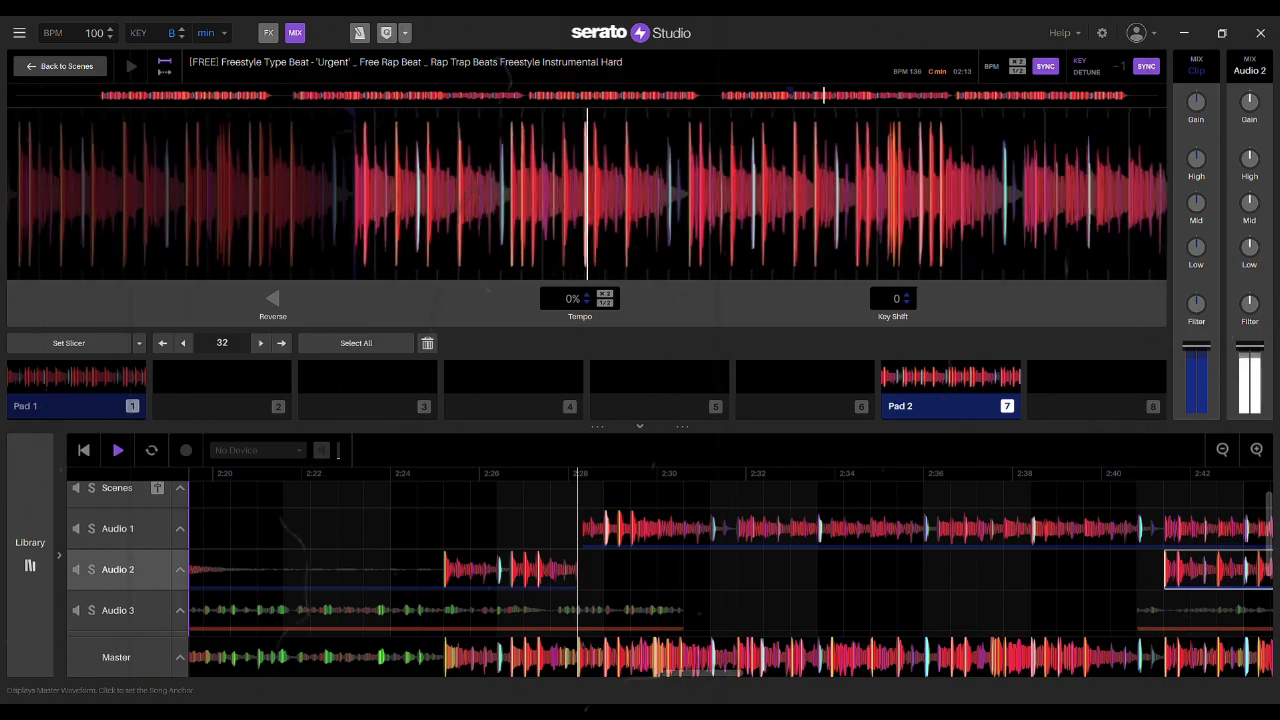
left_click_drag(703, 673, 760, 673)
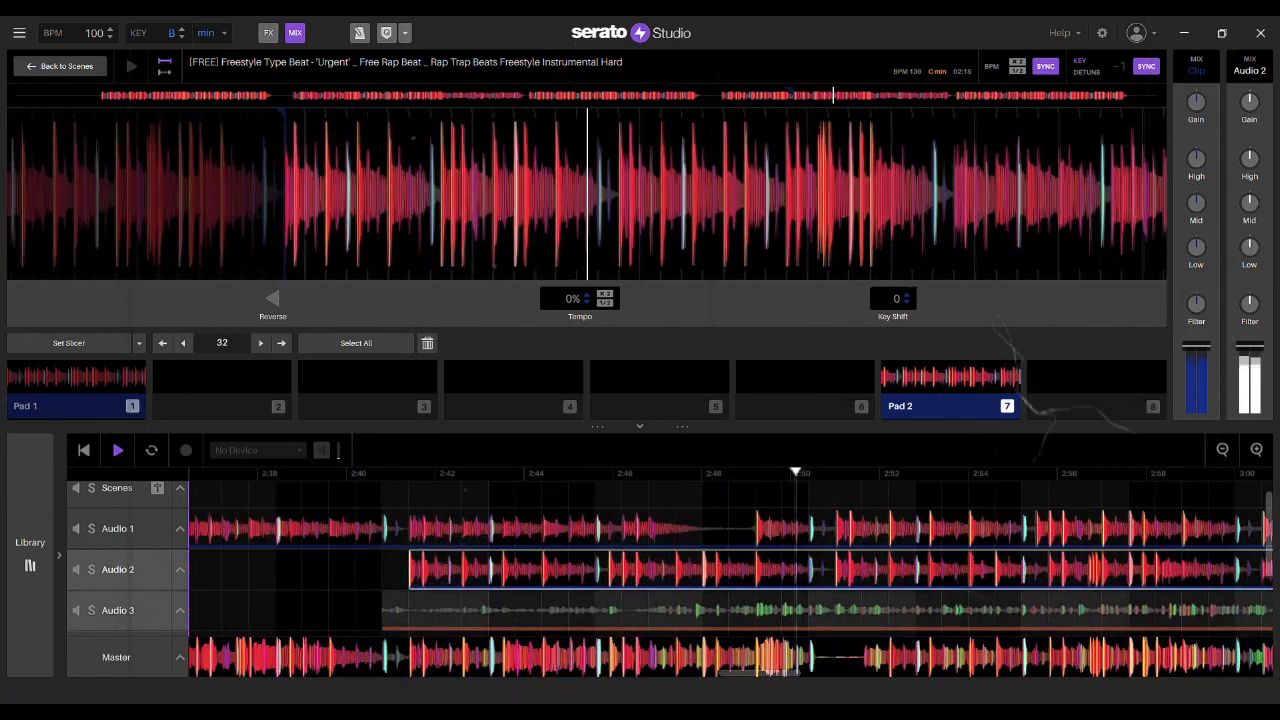
left_click_drag(410, 569, 756, 569)
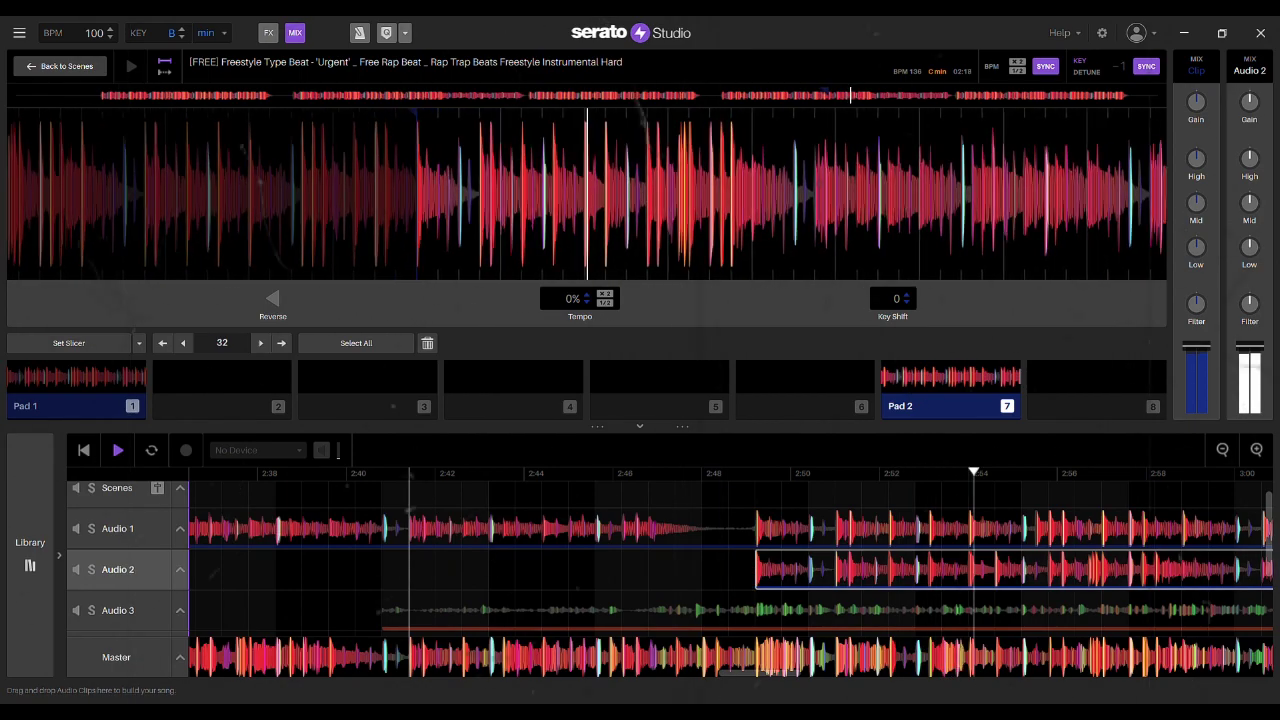
- Undo the last trim of the Audio 2 beat clip and split the Audio 1 beat clip at about 2:49.2
left_click(756, 529)
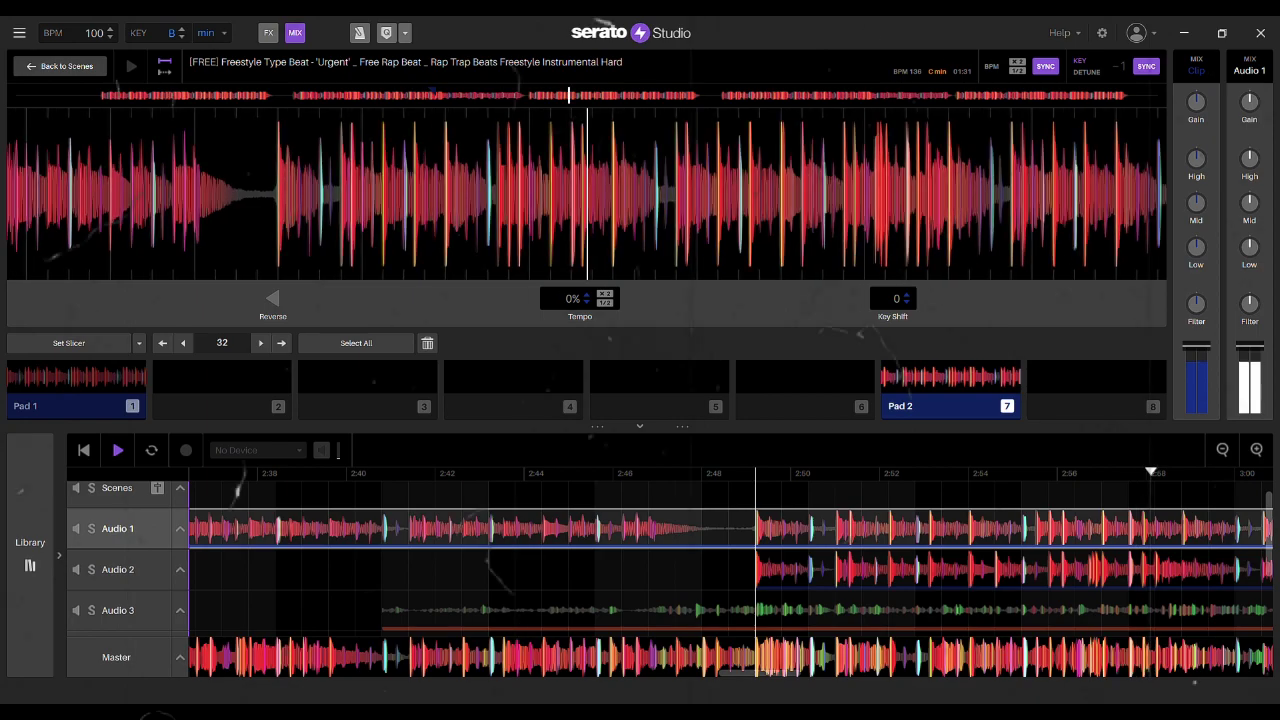
key("ctrl+z")
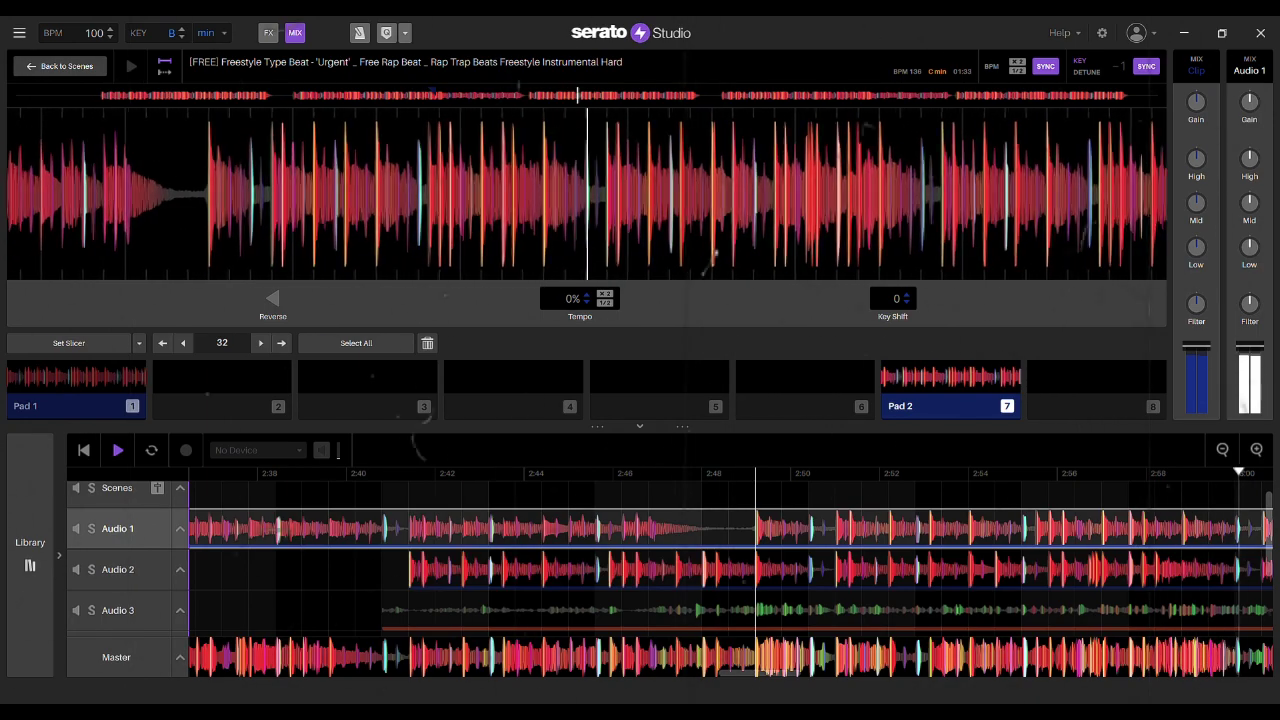
key("ctrl+e")
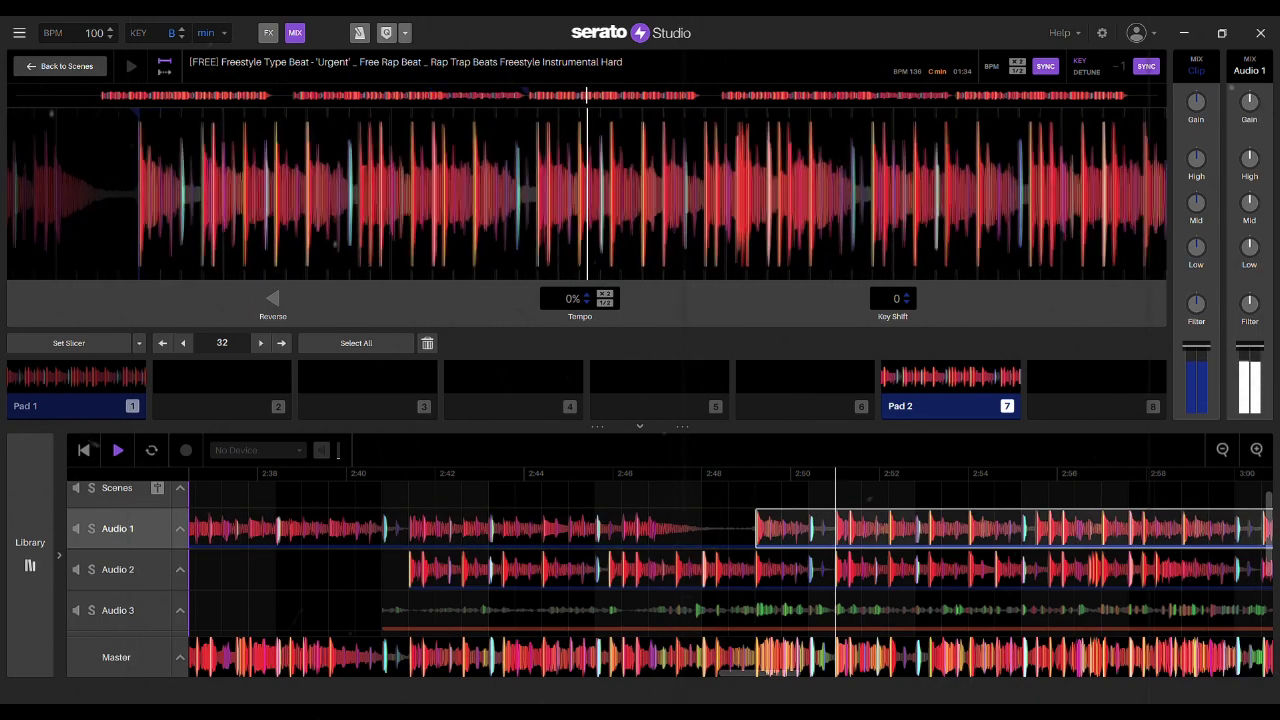
- Delete the Audio 1 beat clip after about 2:49.2 and remove the Pad 2 cue
key("ctrl+z")
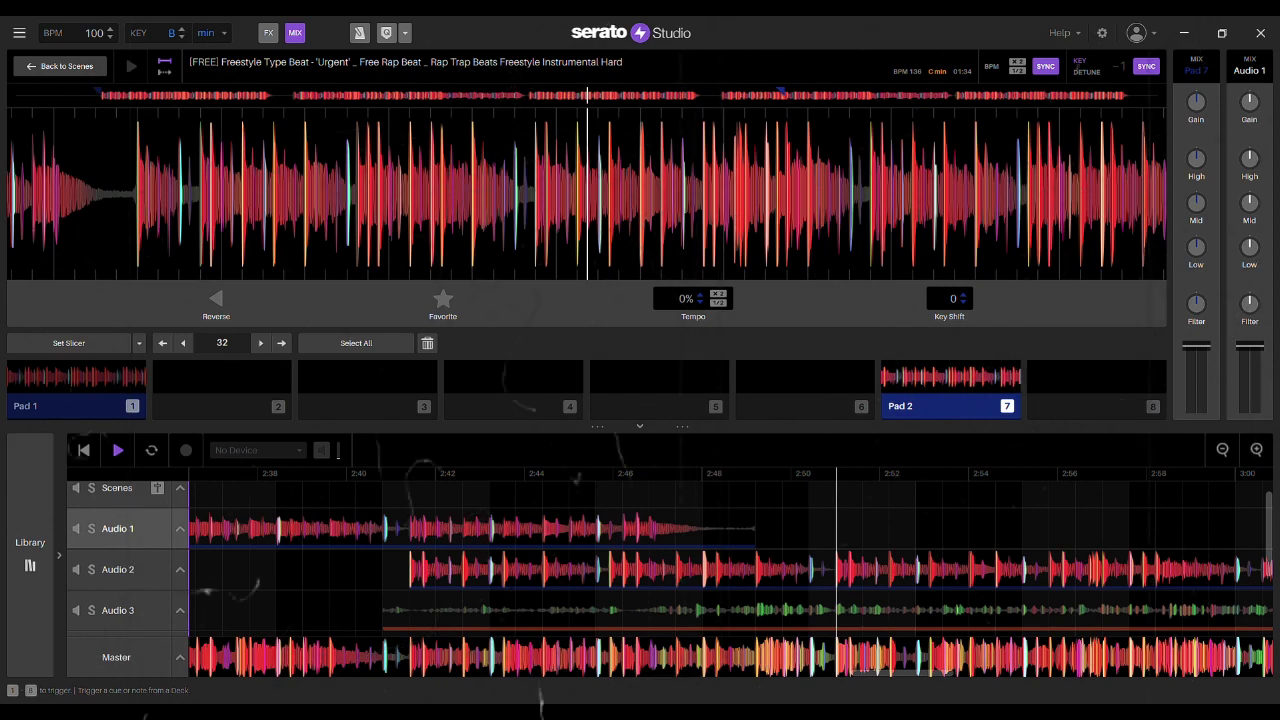
key("ctrl+z")
key("ctrl+z")
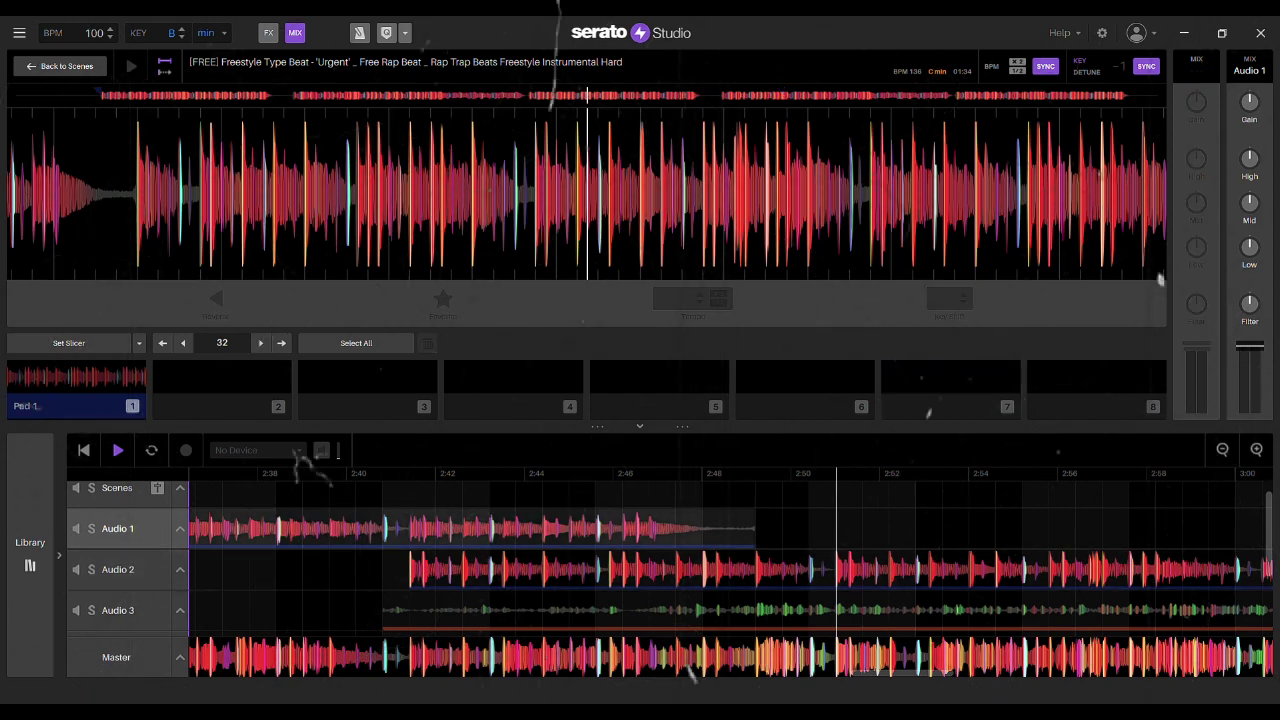
- Trim the starts of the second Audio 2 beat clip and the following Audio 3 acapella clip to about 2:49.2
left_click(569, 570)
left_click_drag(410, 569, 730, 569)
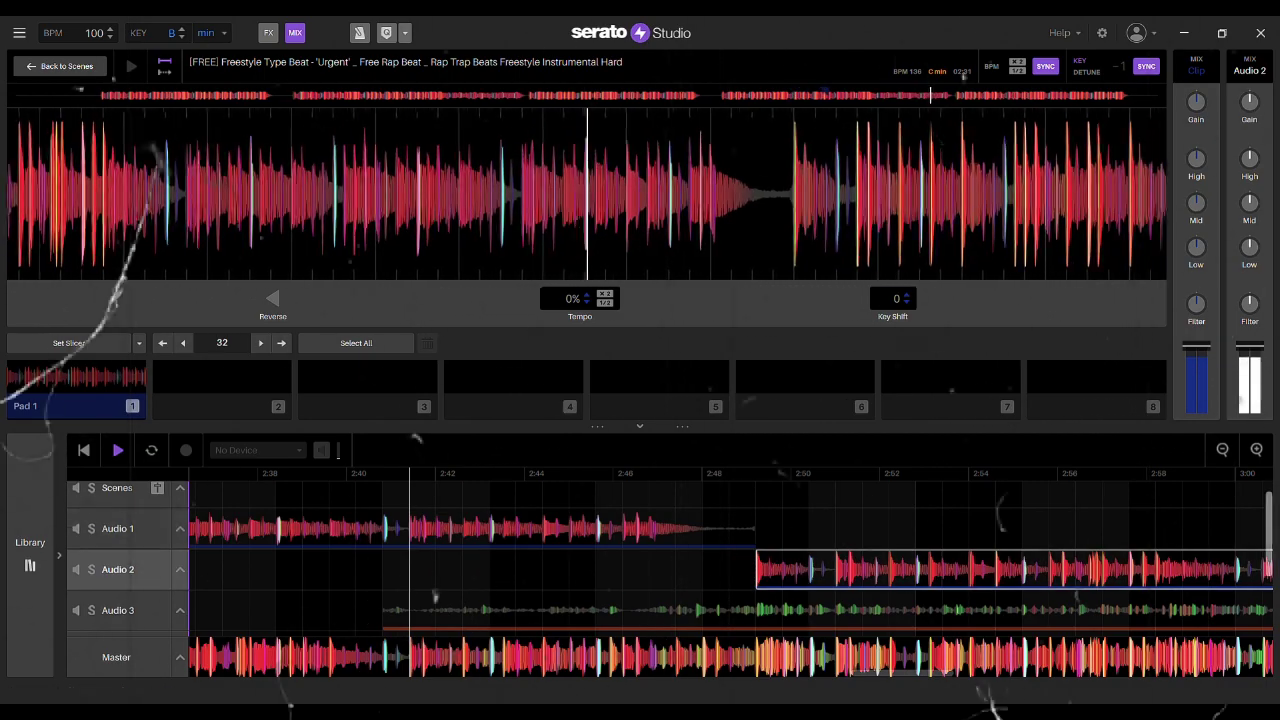
scroll(670, 565, "down", 1)
scroll(640, 560, "down", 3)
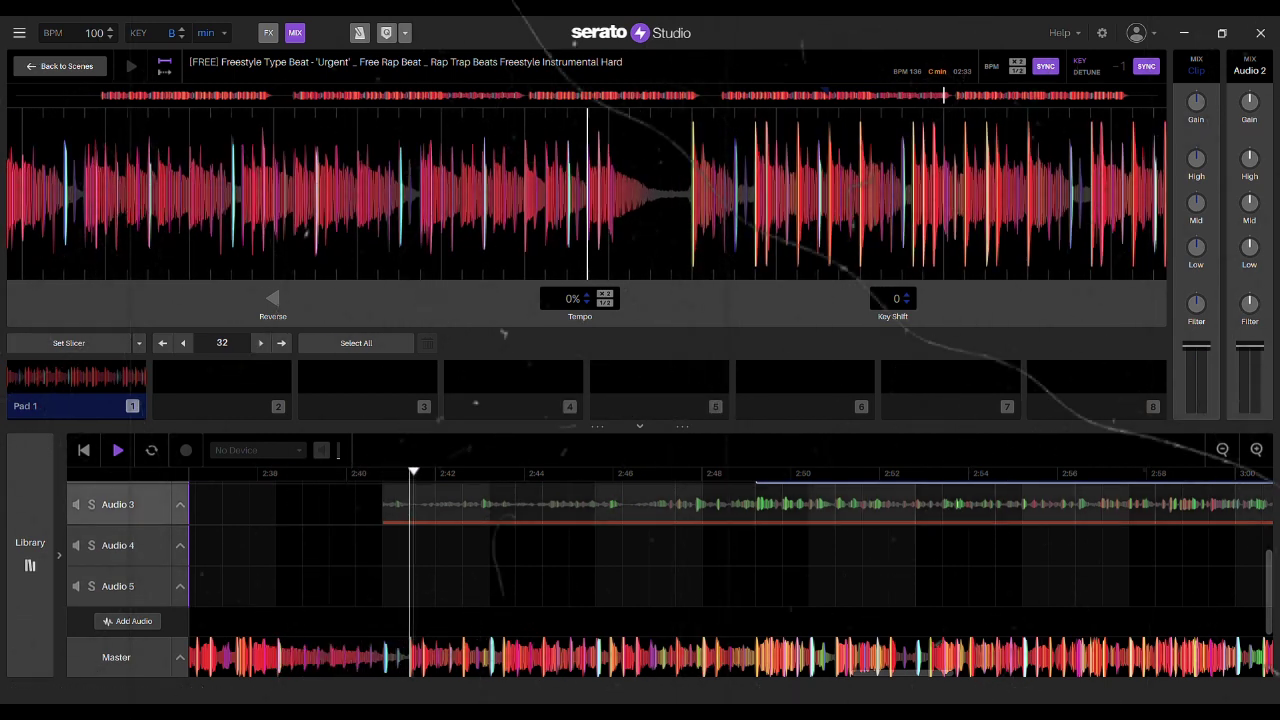
left_click_drag(385, 505, 596, 505)
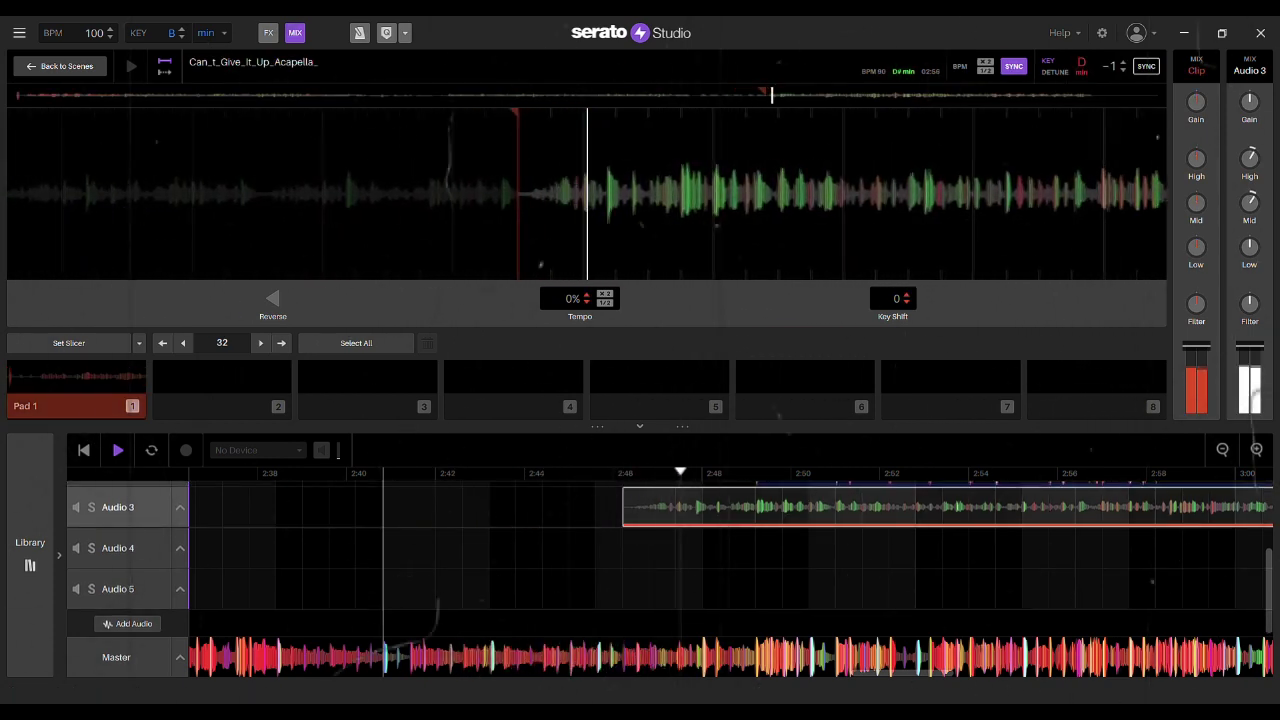
left_click_drag(623, 505, 729, 505)
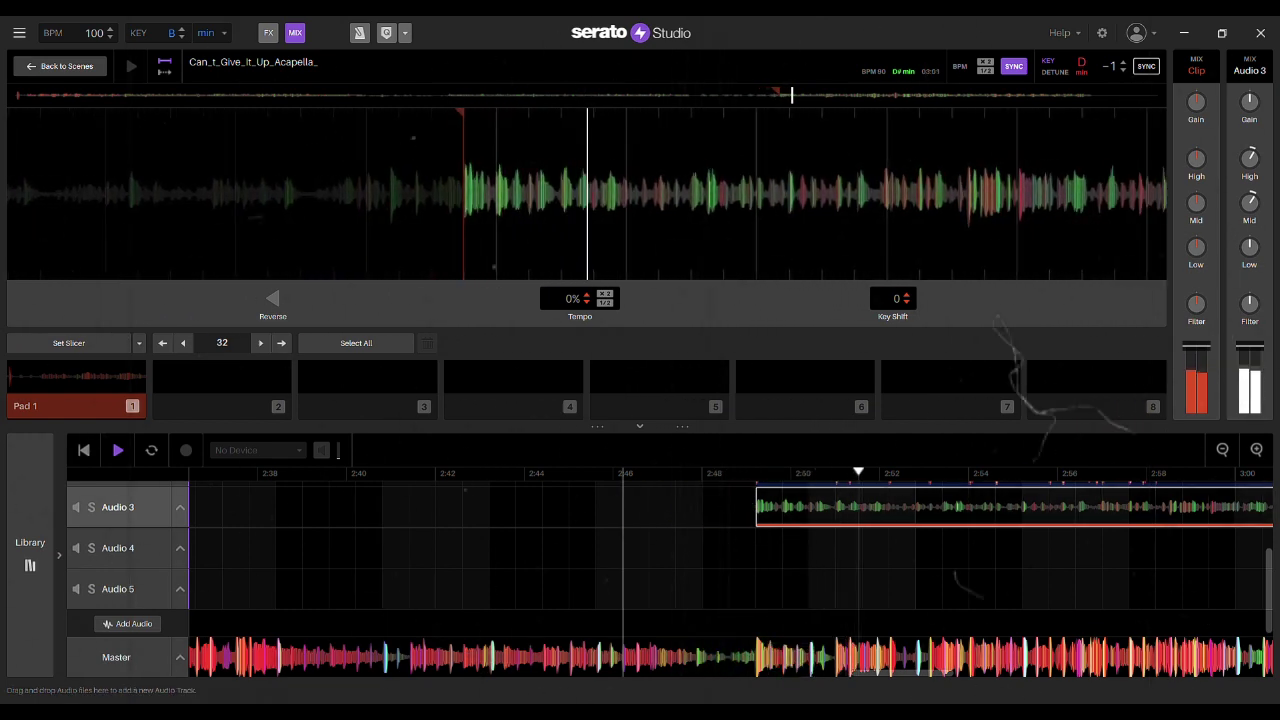
- Play back the acapella's re-entry on Audio 3 and extend the clip's start back to about 2:48.8
left_click(703, 621)
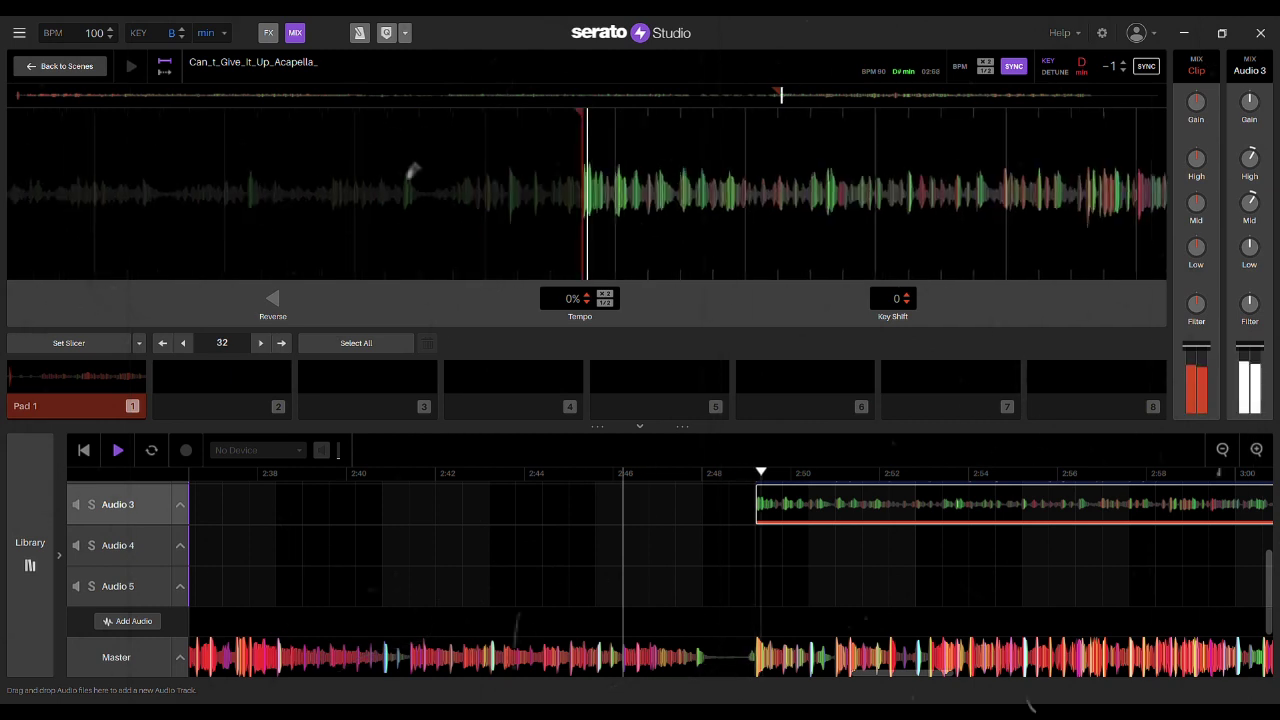
left_click(700, 621)
left_click_drag(756, 505, 740, 505)
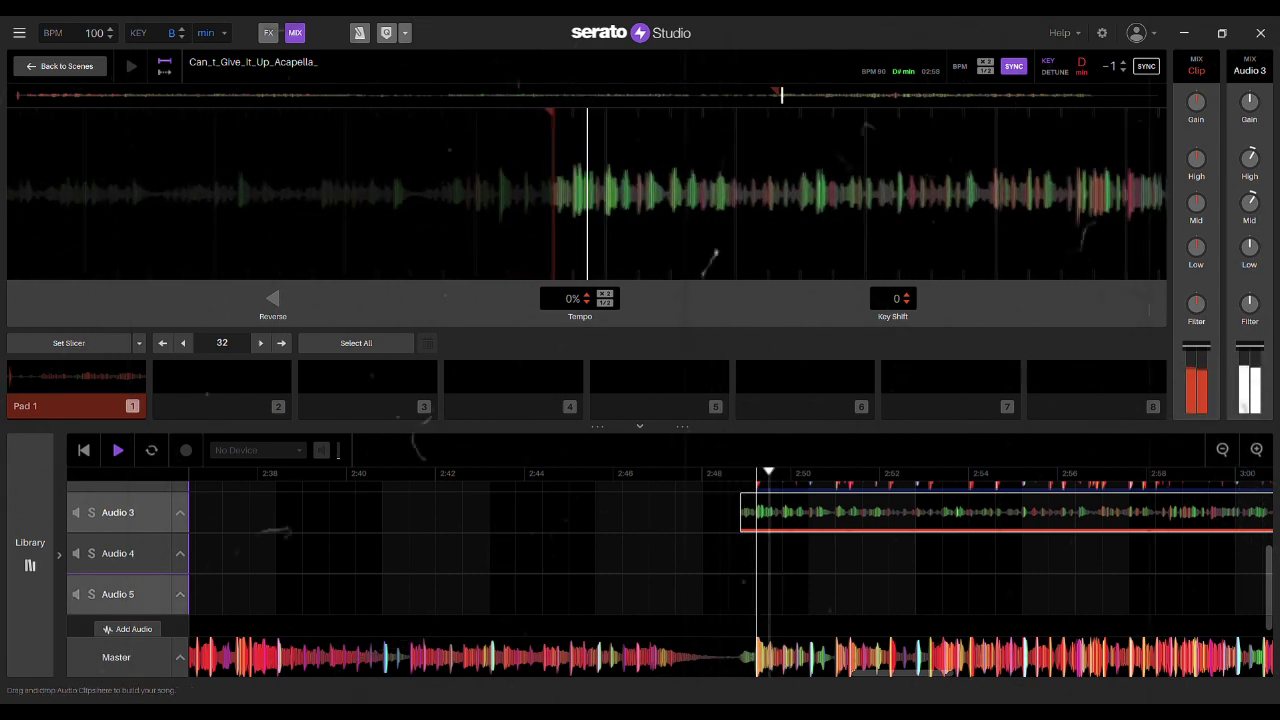
left_click(677, 621)
left_click(757, 505)
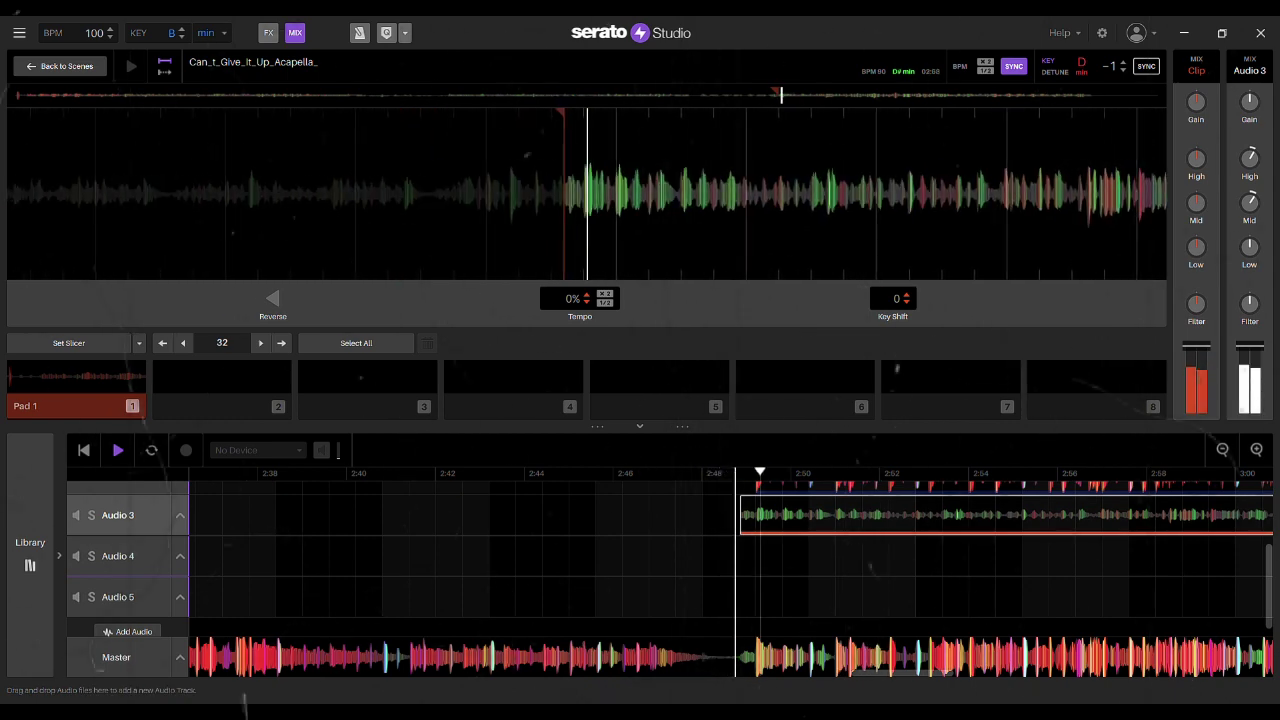
- Copy the acapella chops on Audio 4 and Audio 5 between about 1:22 and 1:42 and paste them at about 2:30
left_click(1222, 450)
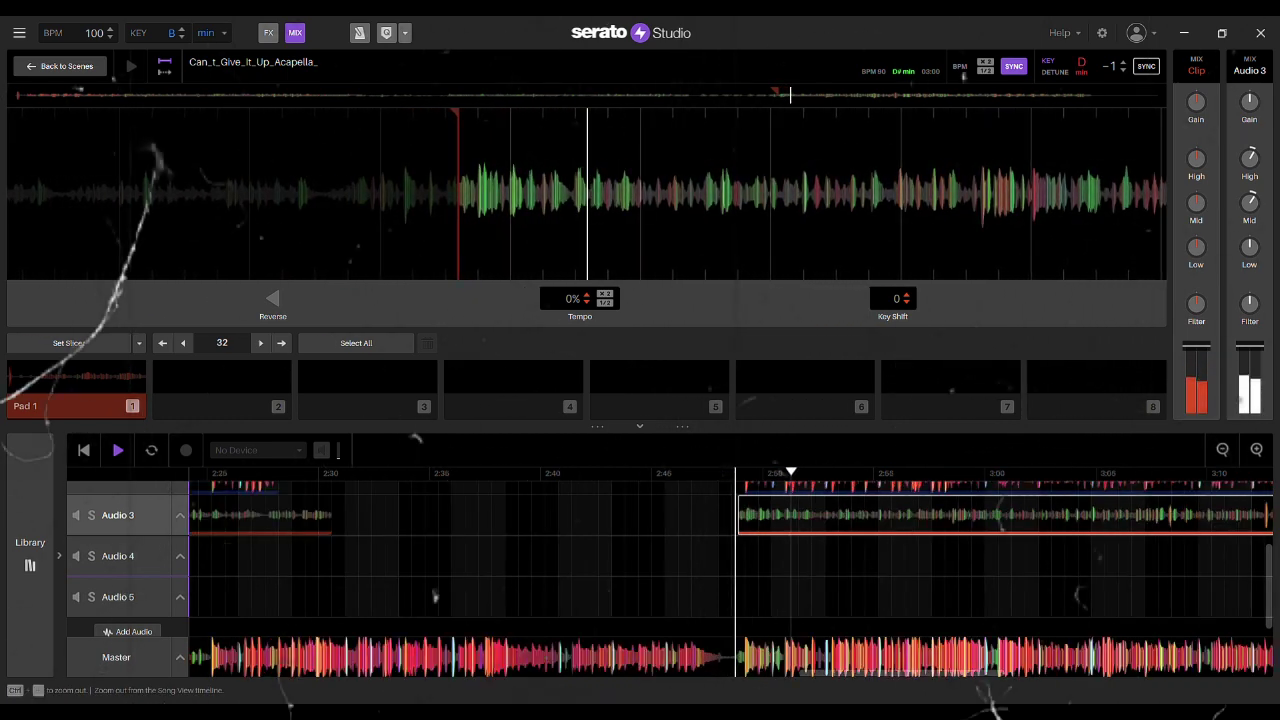
left_click(1222, 450)
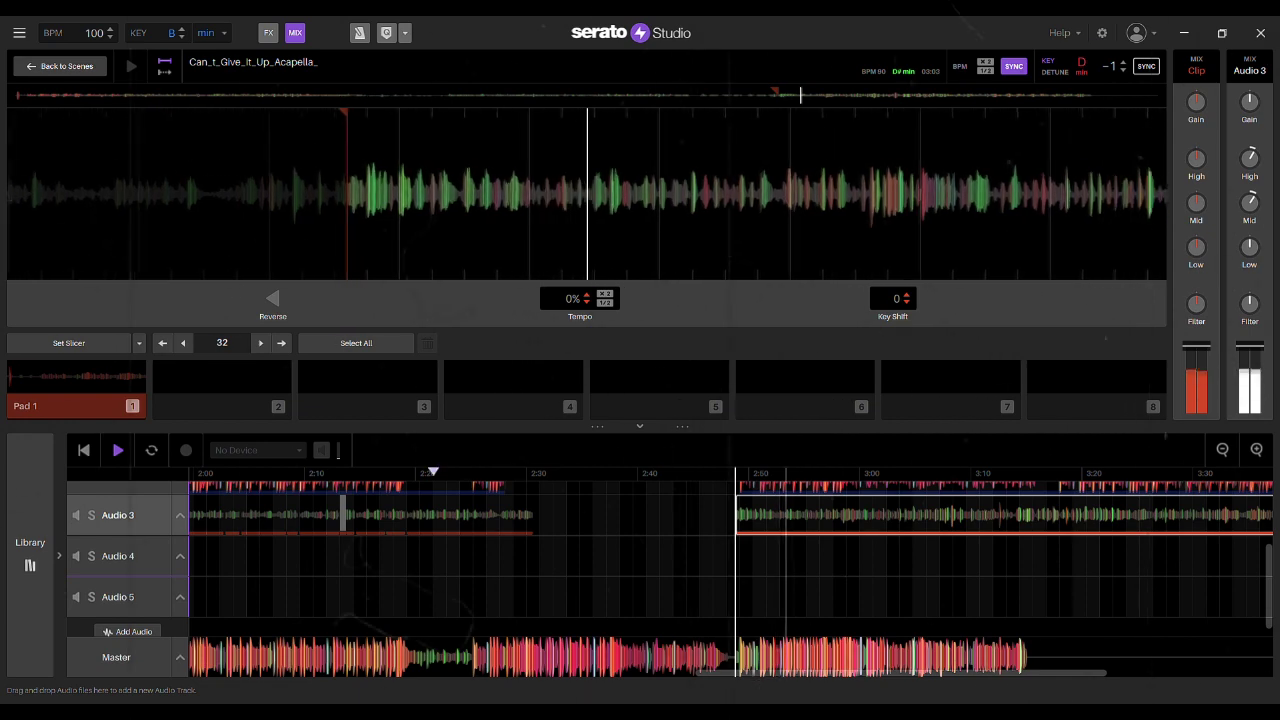
left_click_drag(901, 673, 689, 673)
left_click_drag(323, 559, 559, 618)
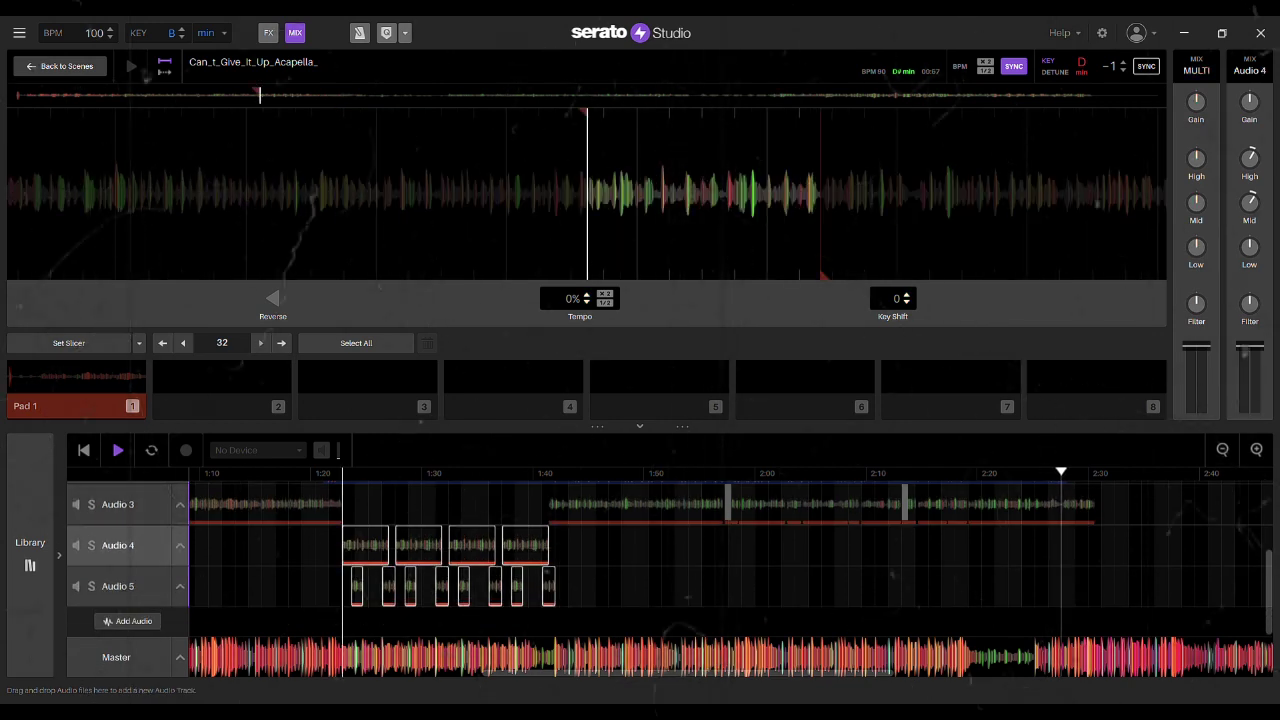
left_click(891, 577)
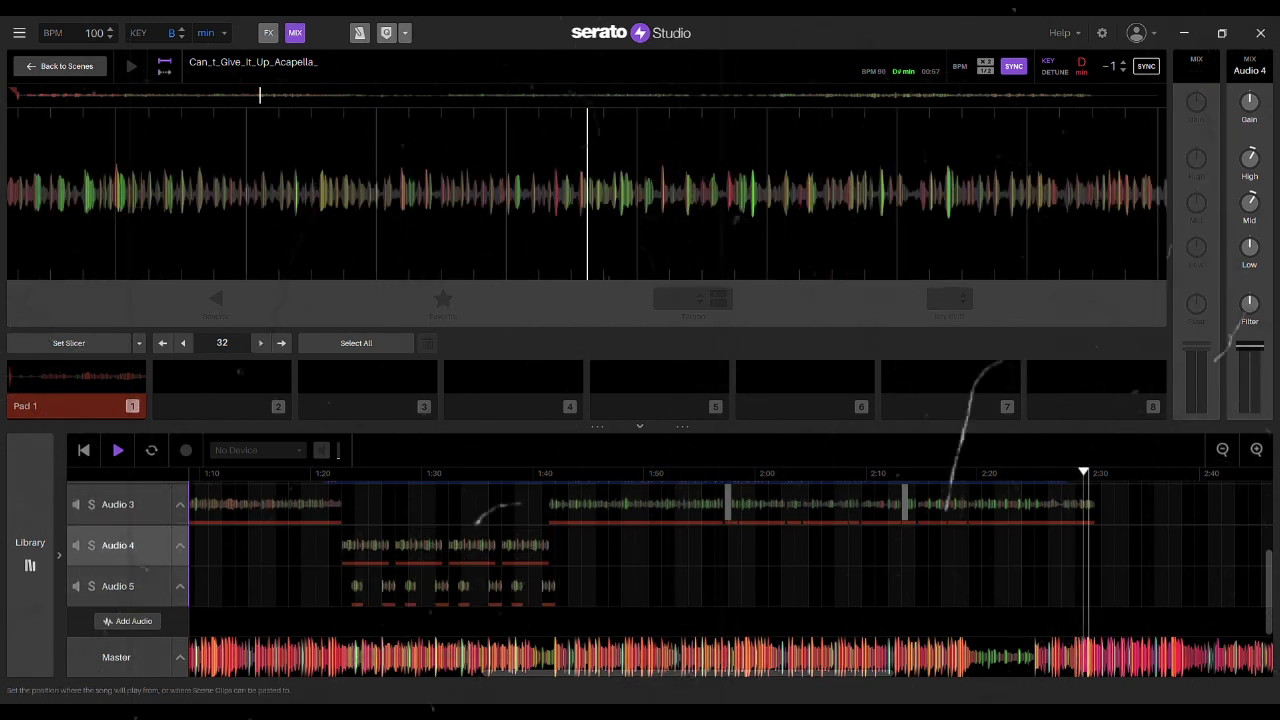
key("ctrl+v")
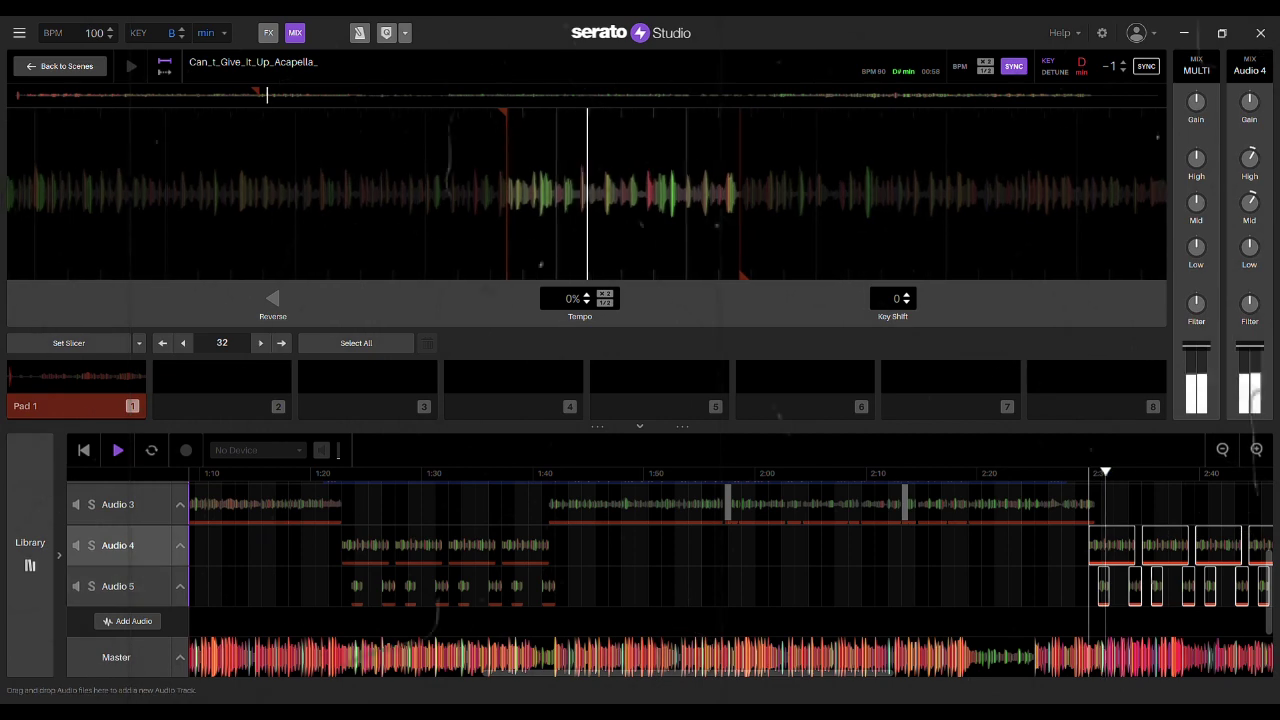
left_click_drag(690, 675, 823, 675)
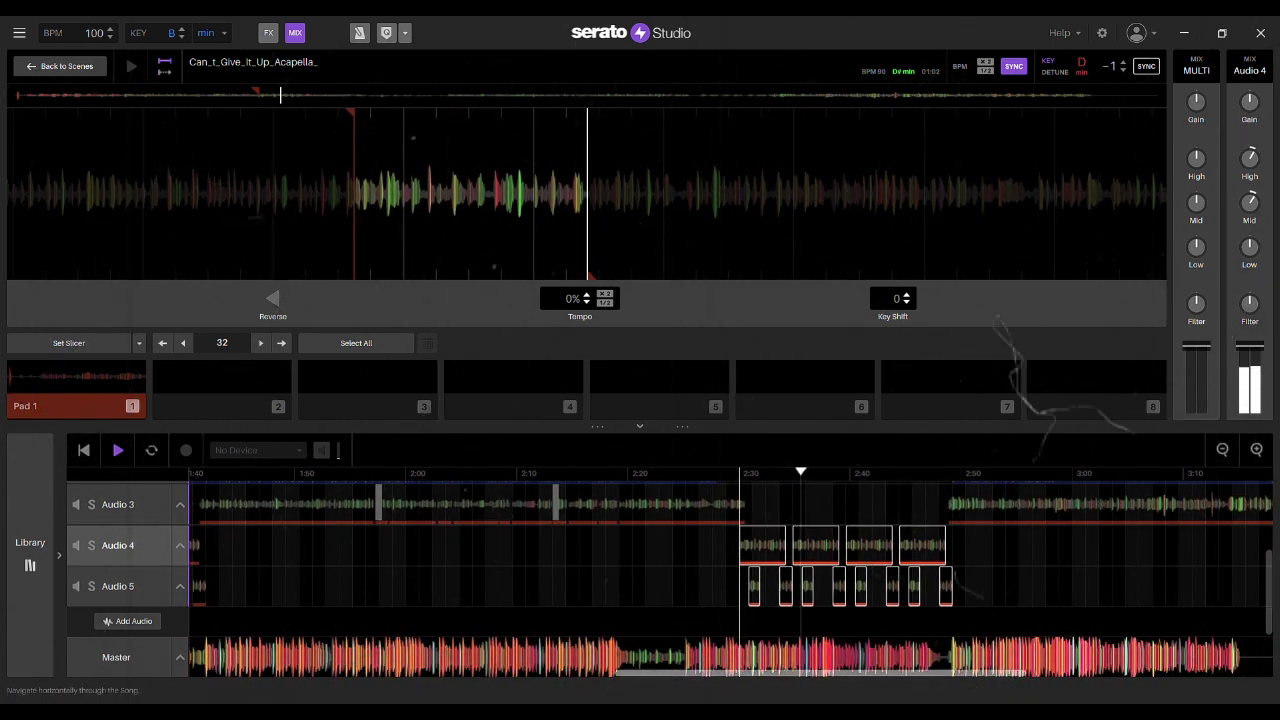
- Try shifting the pasted Audio 4 and Audio 5 chops later to about 2:30.3 and nudge them back to 2:30
left_click(1256, 449)
left_click(1256, 449)
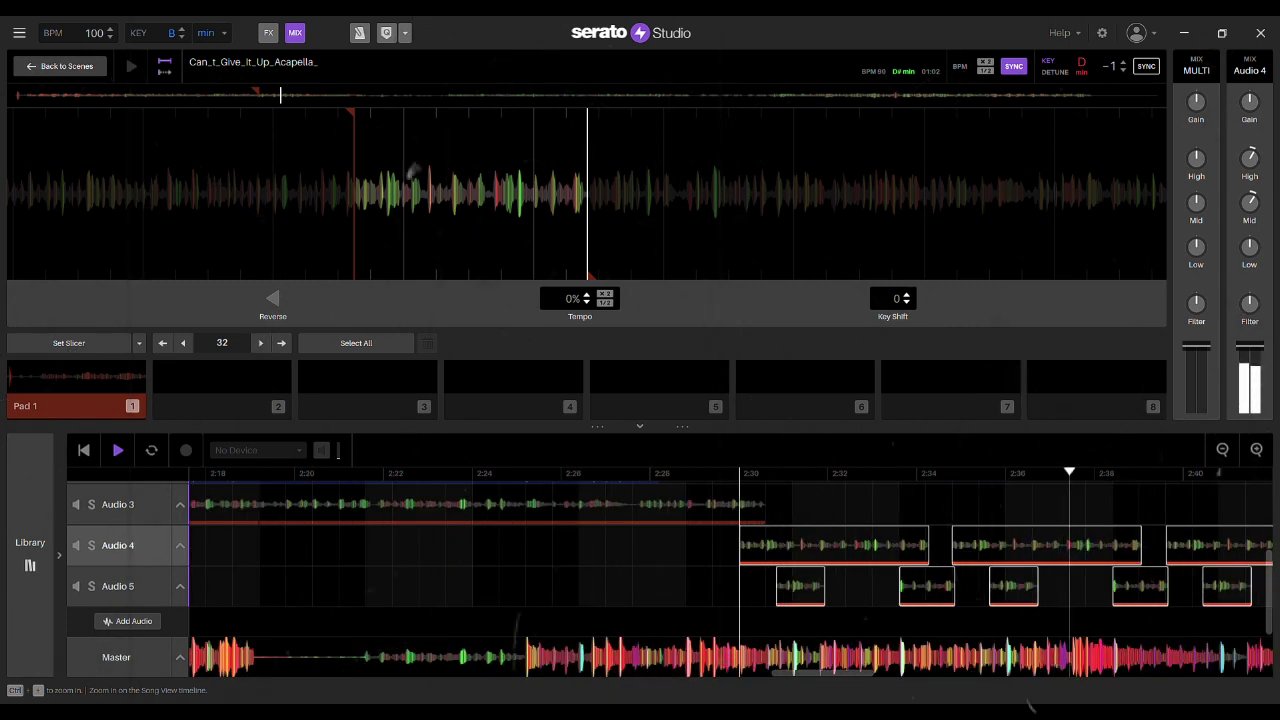
left_click(1256, 449)
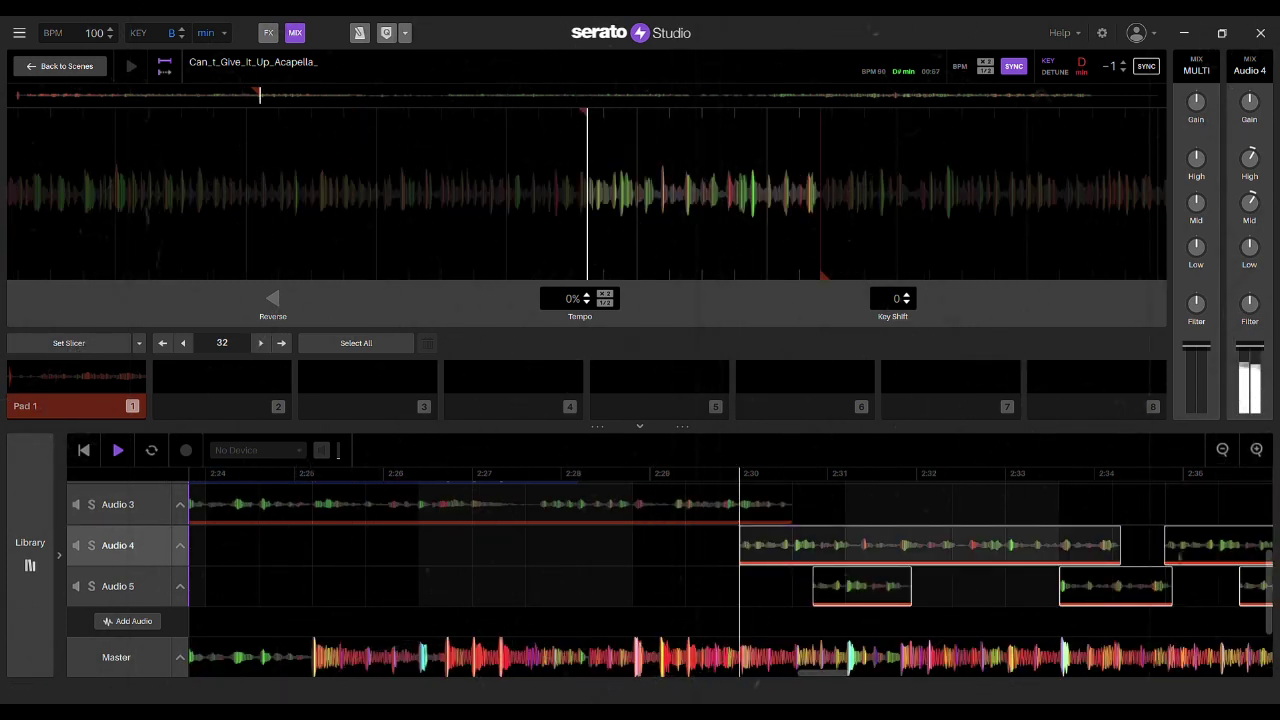
left_click_drag(800, 545, 829, 545)
left_click(470, 621)
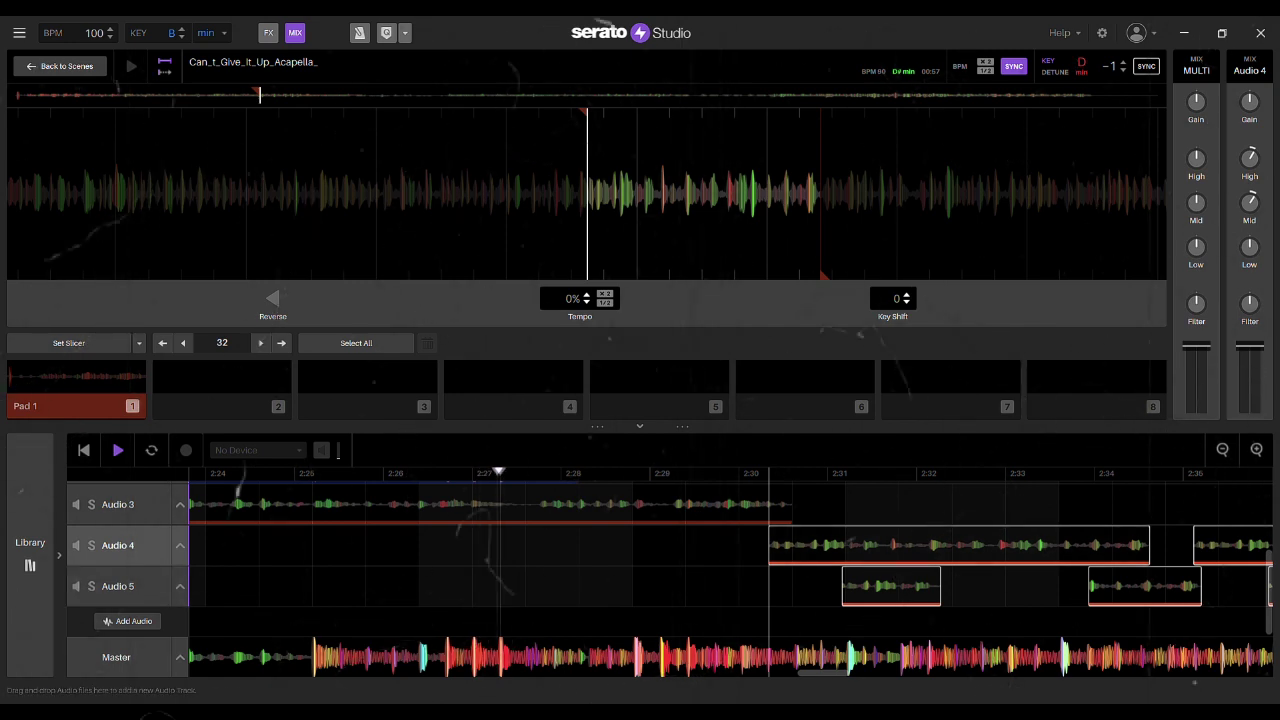
key("Left")
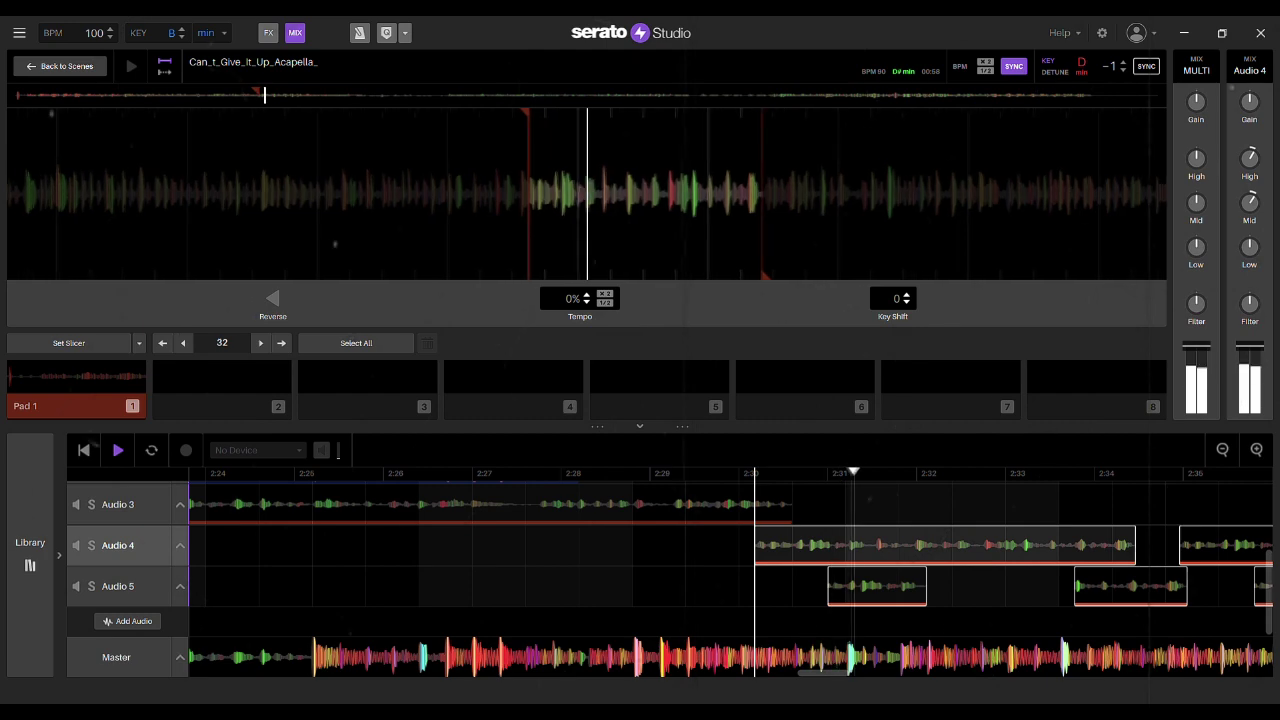
key("Left")
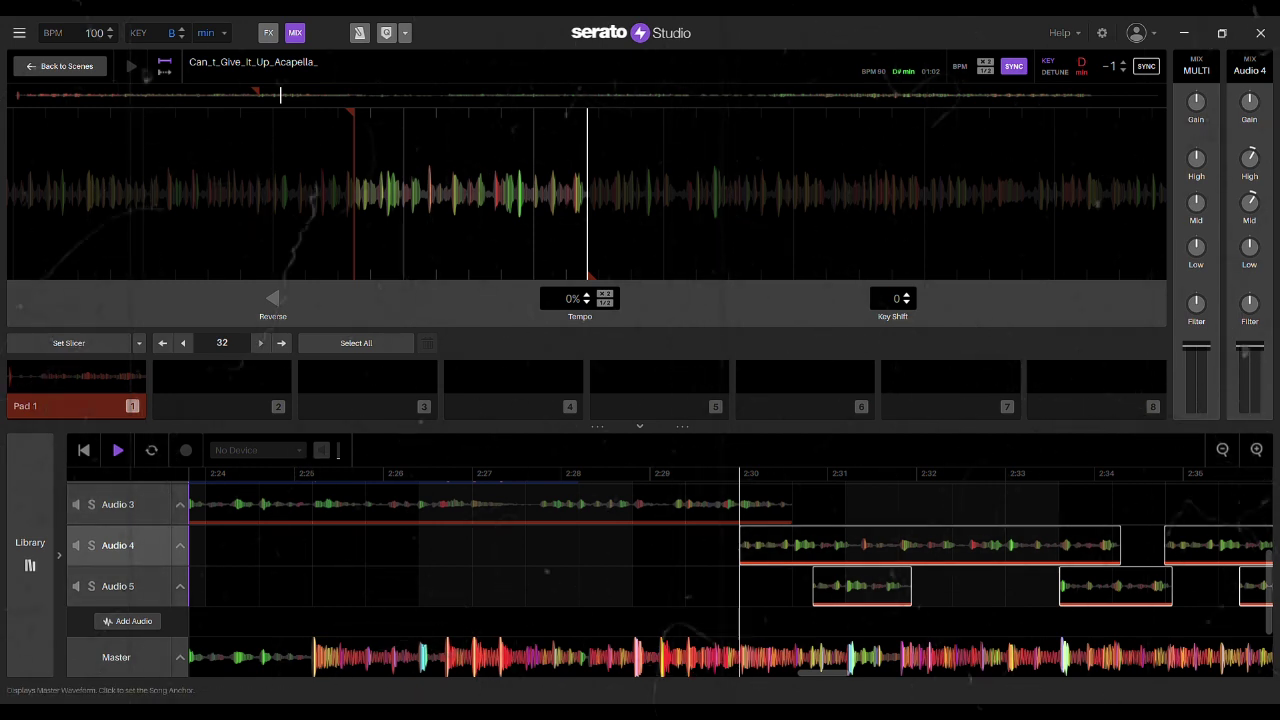
- Play back the pasted Audio 4 and Audio 5 chops and fine-nudge them to start just after 2:30
key("space")
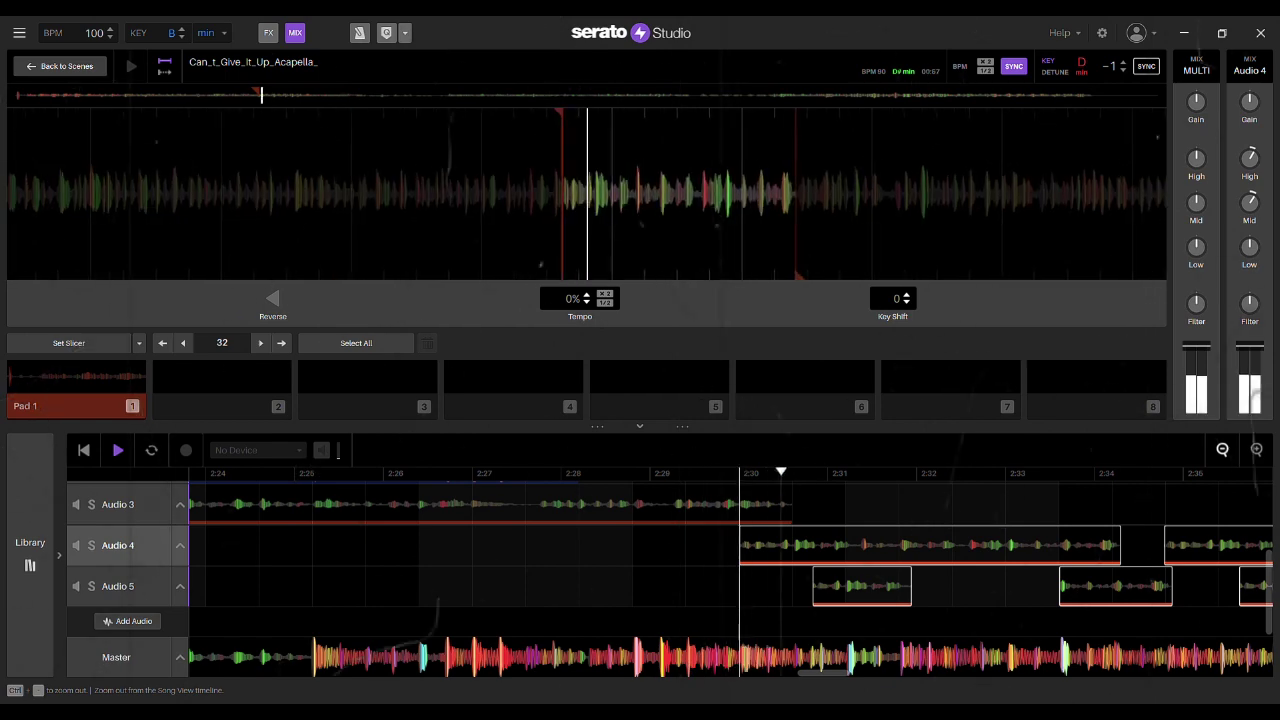
left_click(1222, 450)
left_click(1222, 450)
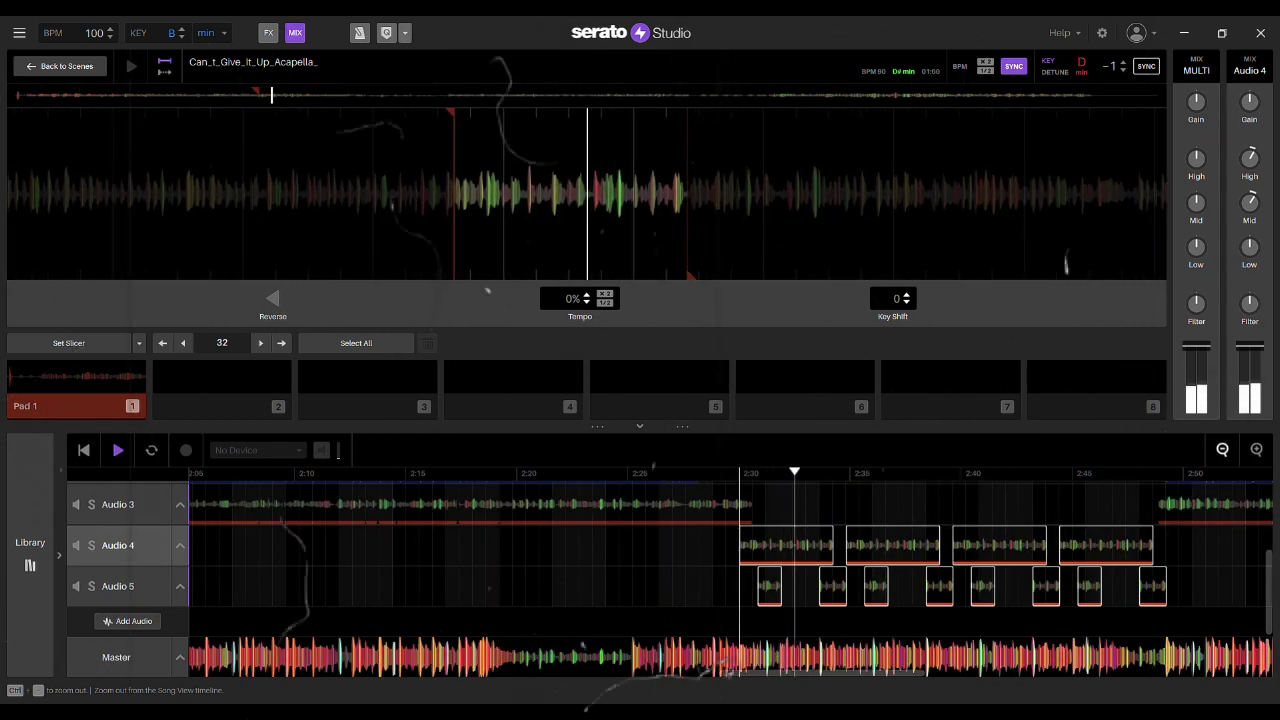
left_click(1256, 450)
left_click(1256, 450)
left_click(1256, 450)
left_click(1256, 450)
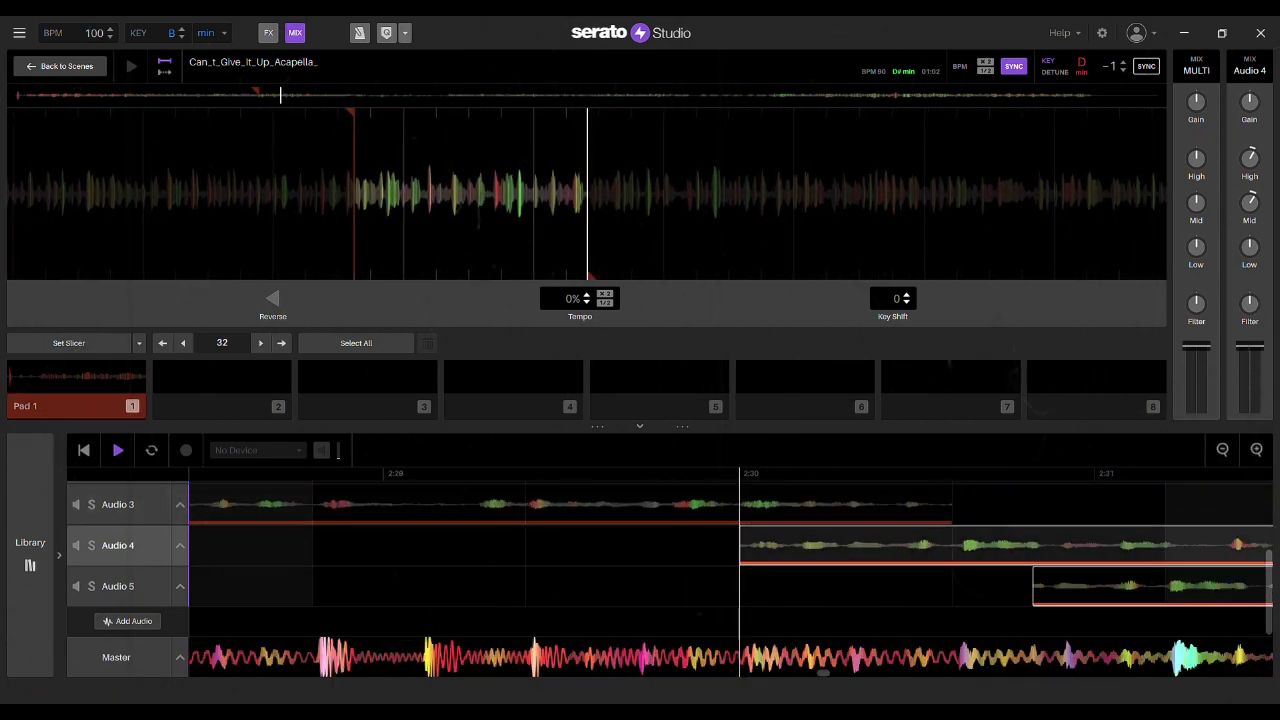
key("Right")
key("Left")
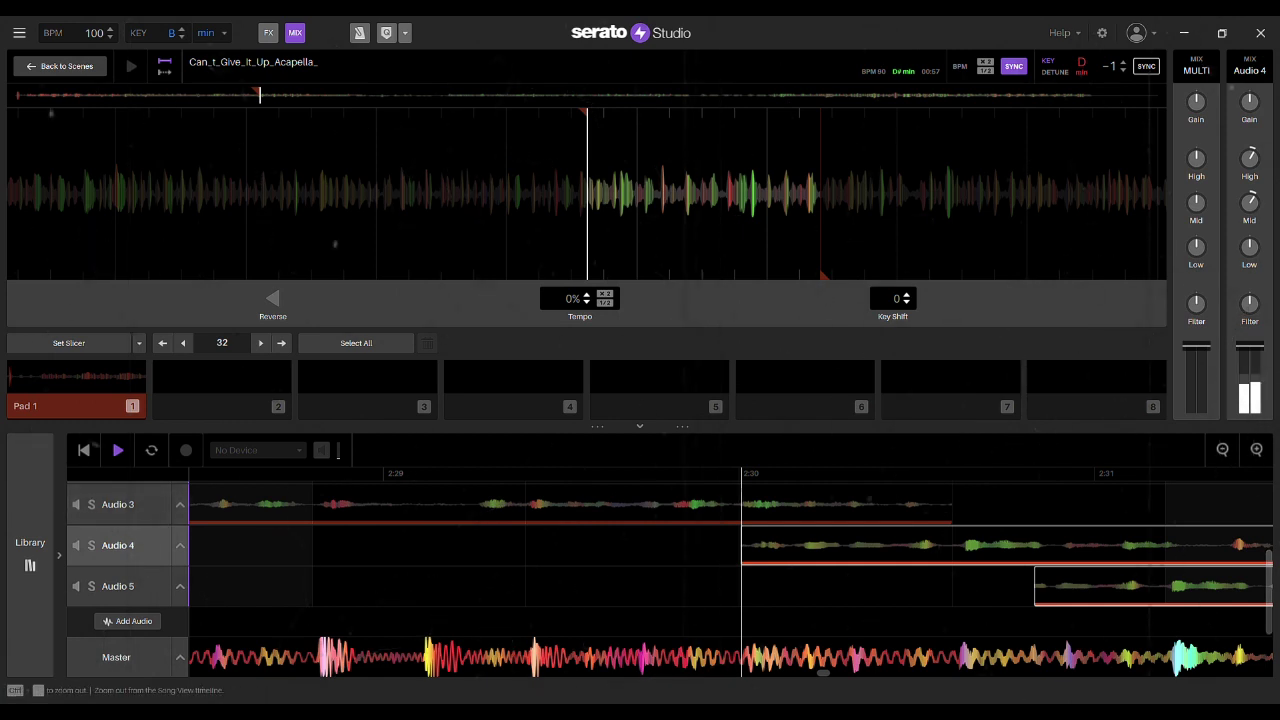
- Listen through the arrangement after the pasted chops up to about 3:24, checking the Audio 3 acapella against the beat
left_click(1222, 450)
left_click(1222, 450)
left_click(1222, 450)
left_click(1222, 450)
left_click(1222, 450)
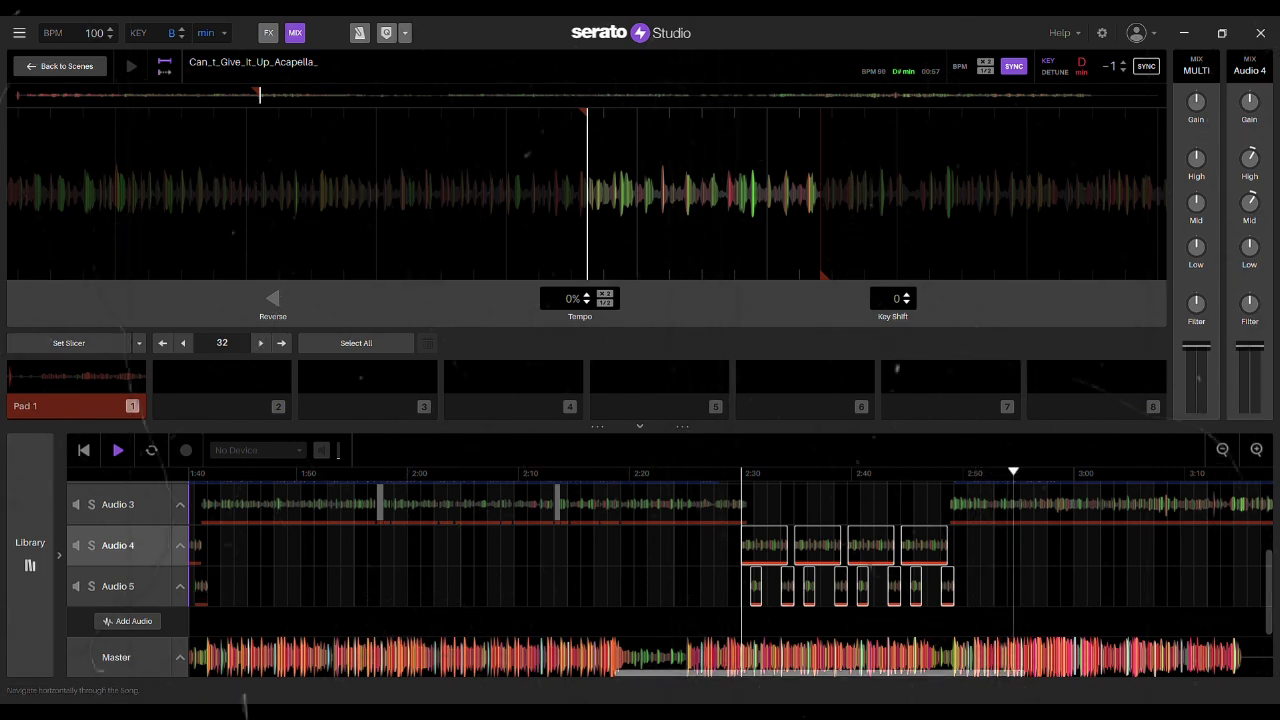
left_click_drag(820, 673, 835, 673)
scroll(730, 570, "right", 10)
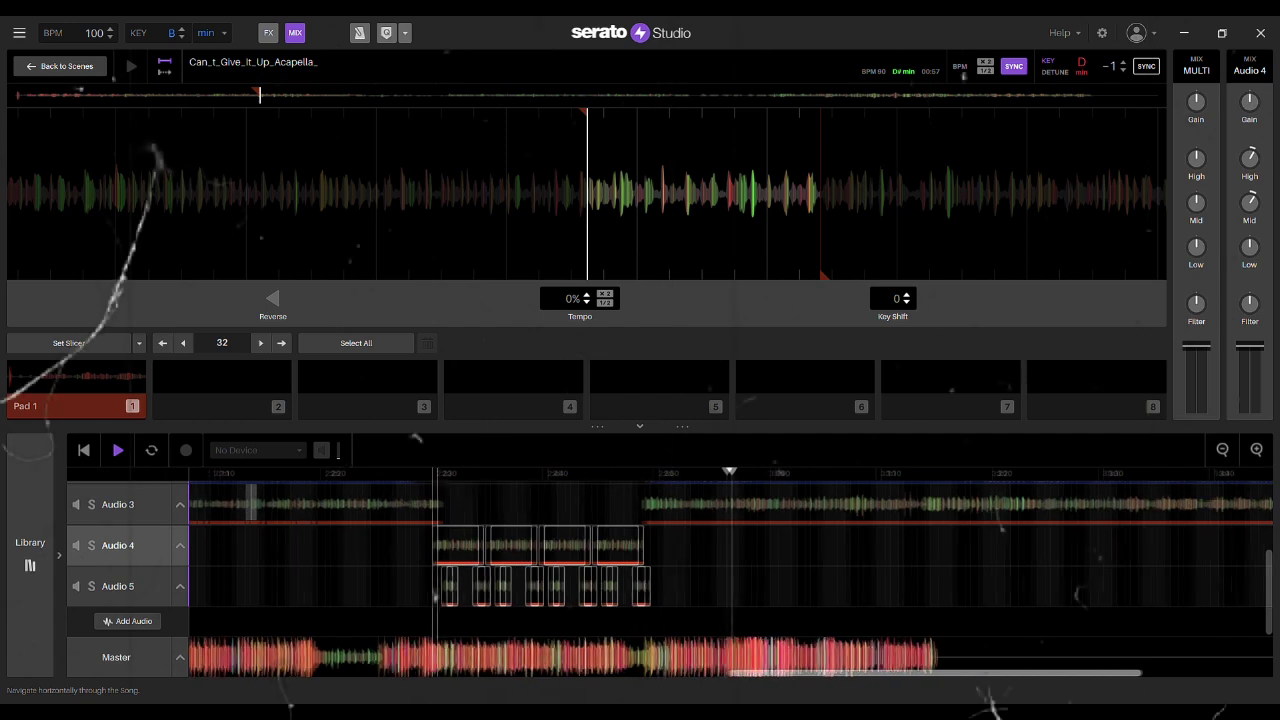
left_click_drag(955, 673, 960, 673)
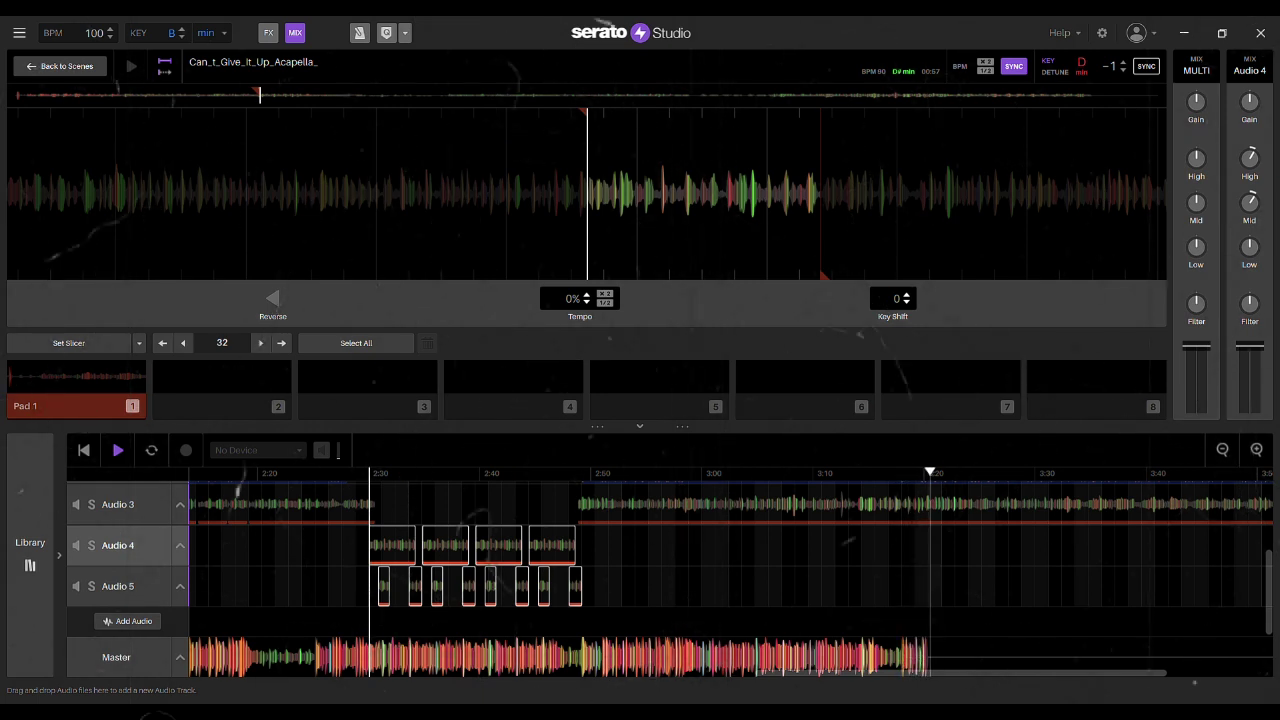
left_click_drag(951, 674, 972, 674)
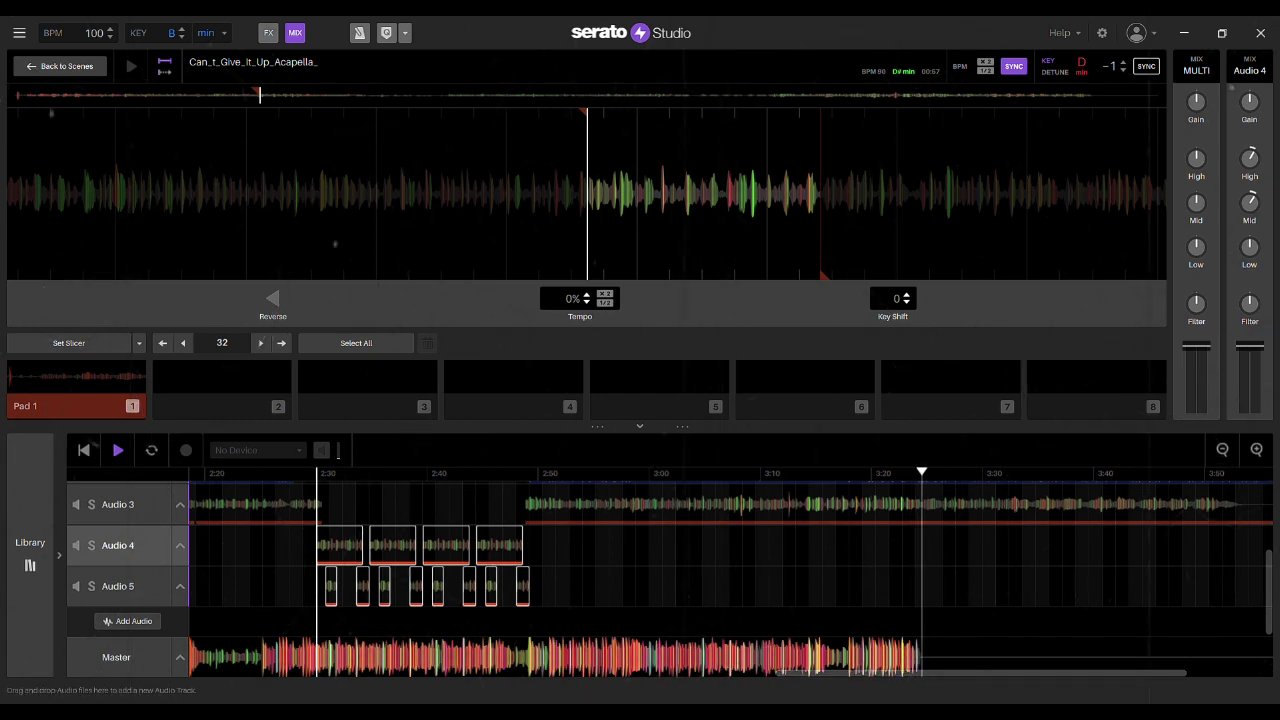
- Play the ending of the arrangement and split the Audio 3 acapella at about 3:32
left_click(869, 472)
scroll(680, 570, "up", 3)
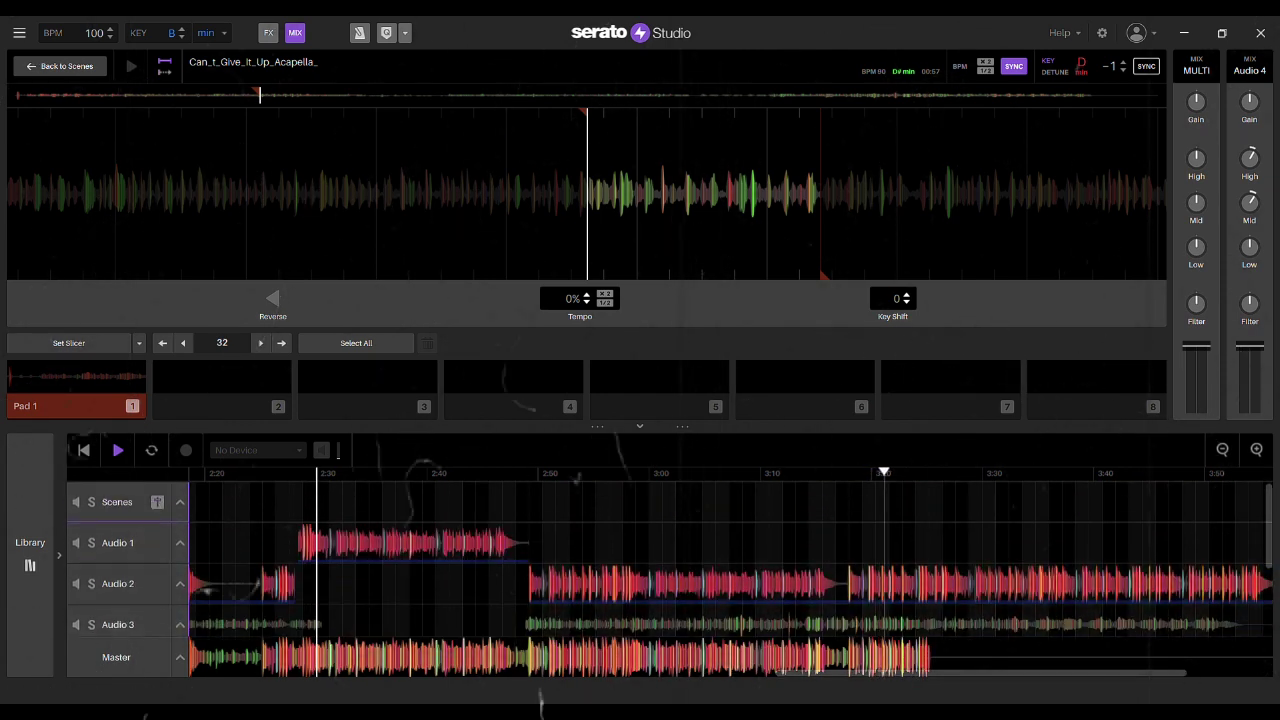
left_click(1256, 450)
left_click(1256, 450)
left_click(1256, 450)
left_click_drag(1269, 526, 1269, 574)
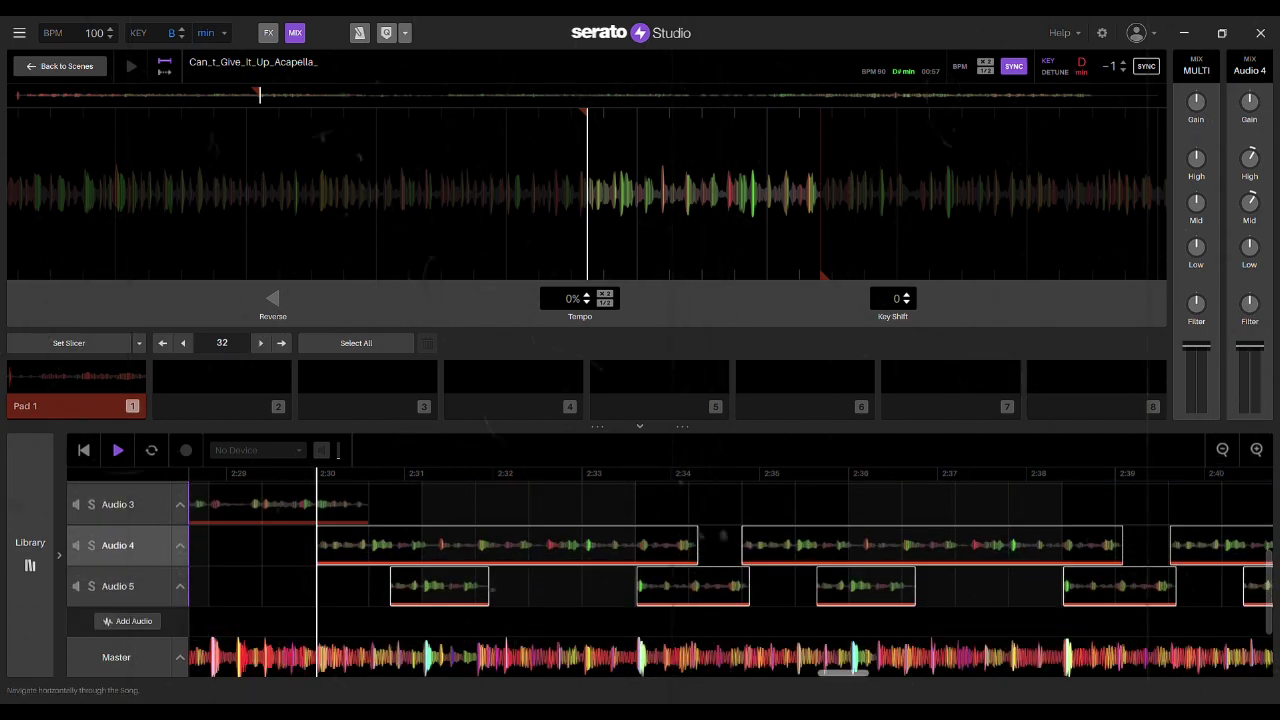
scroll(697, 535, "right", 10)
scroll(722, 535, "right", 10)
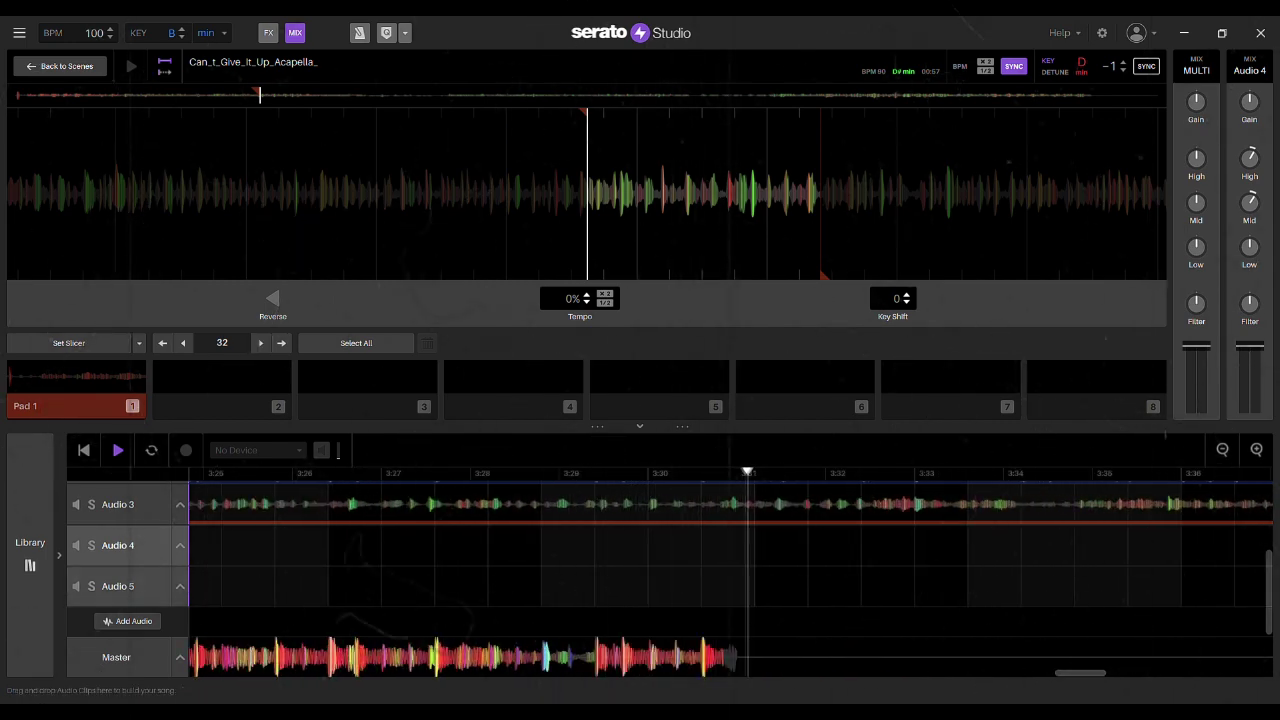
left_click(864, 505)
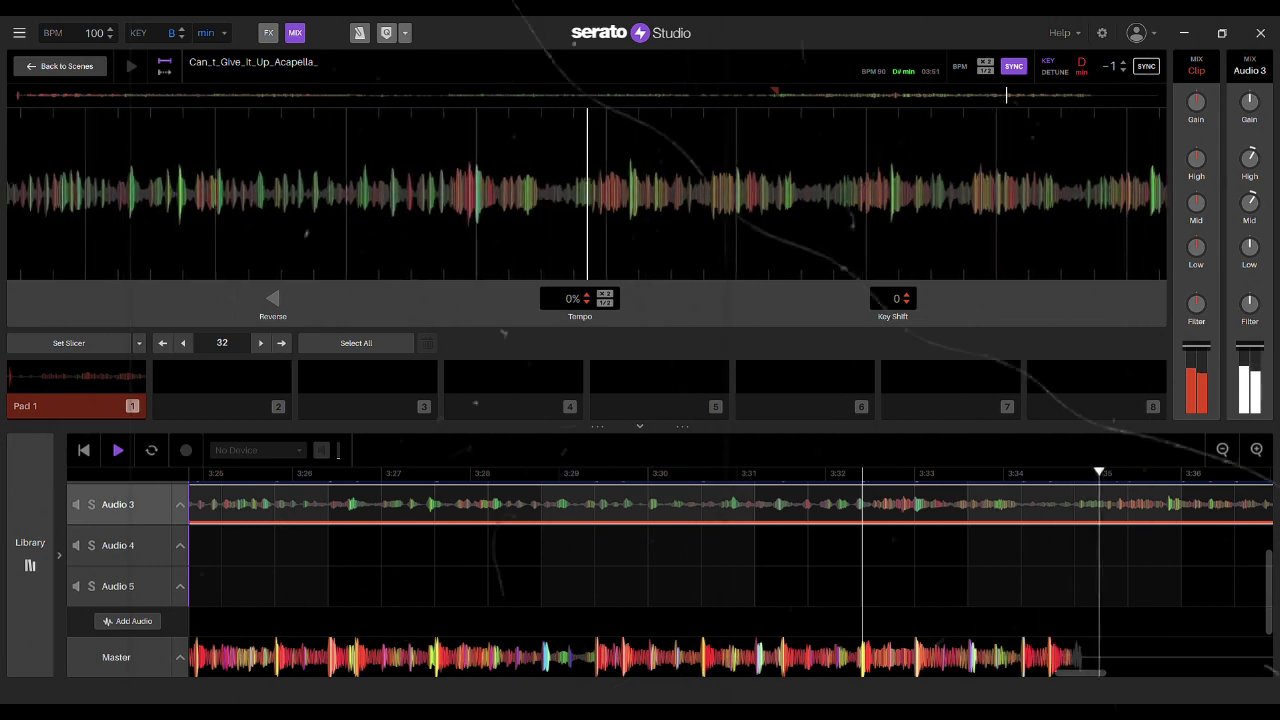
key("ctrl+e")
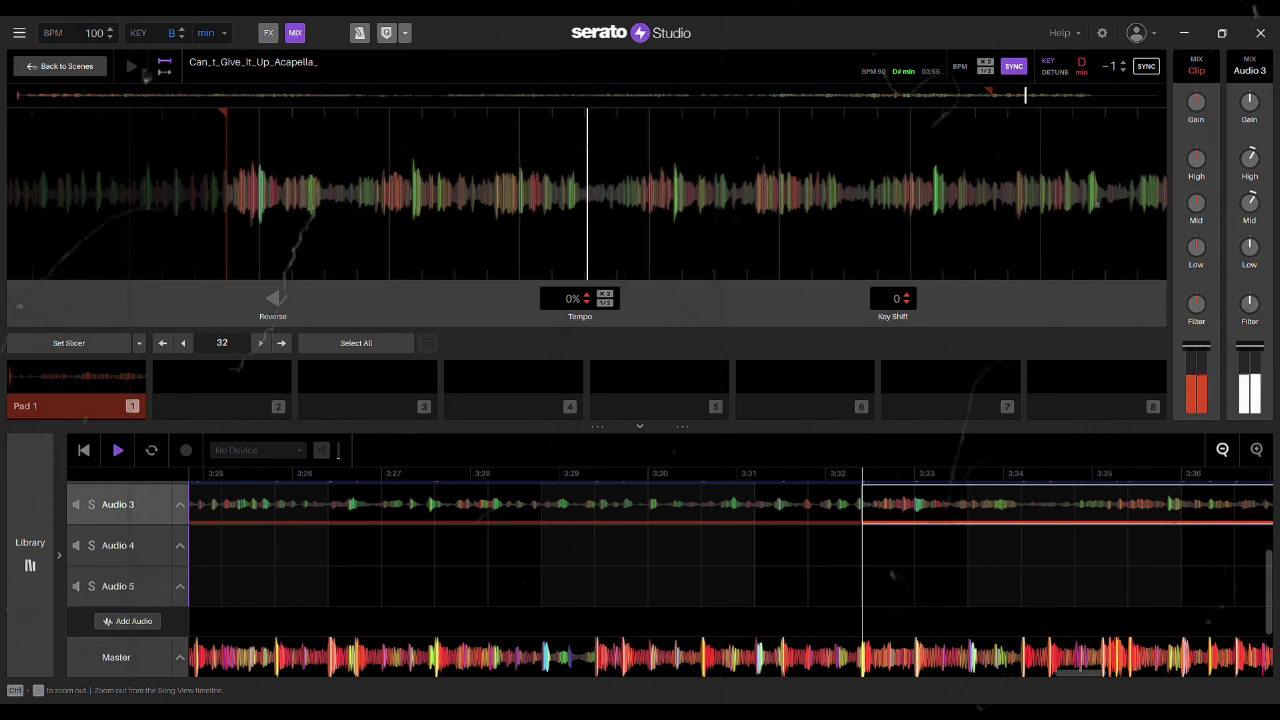
- Trim back the start of the split-off acapella on Audio 3 and delete that remaining clip
left_click(1222, 449)
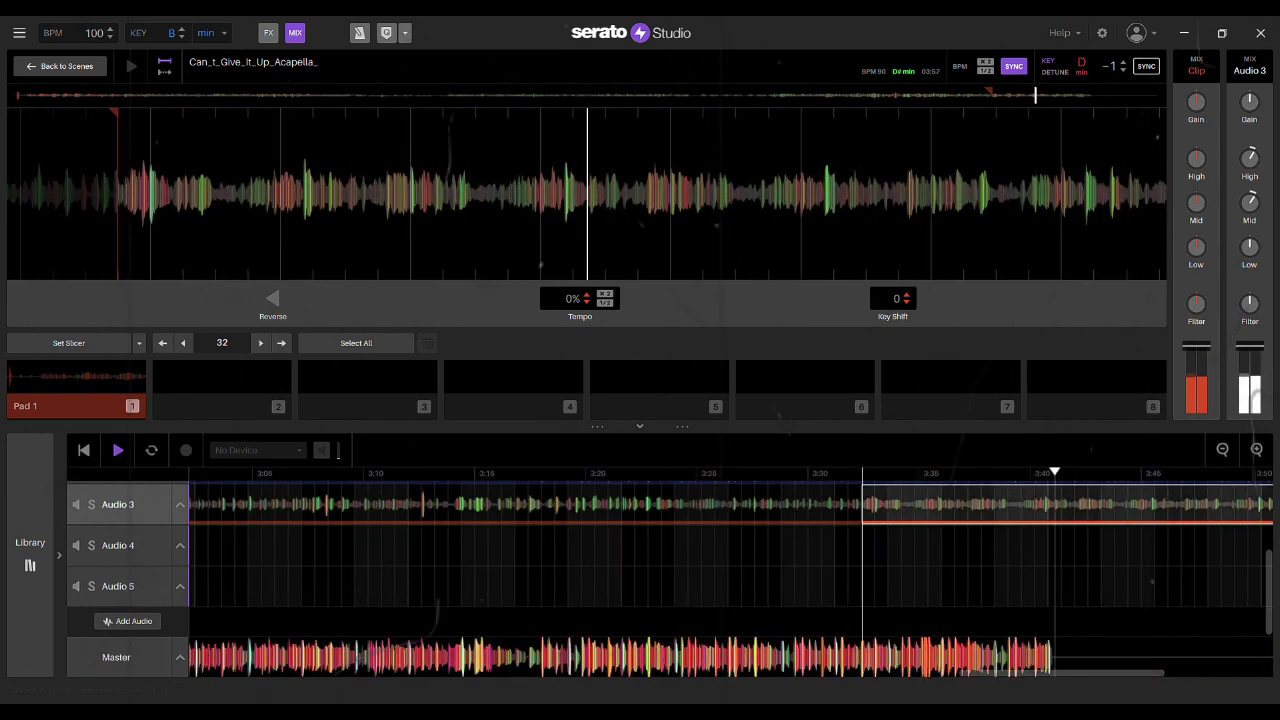
left_click_drag(862, 517, 996, 517)
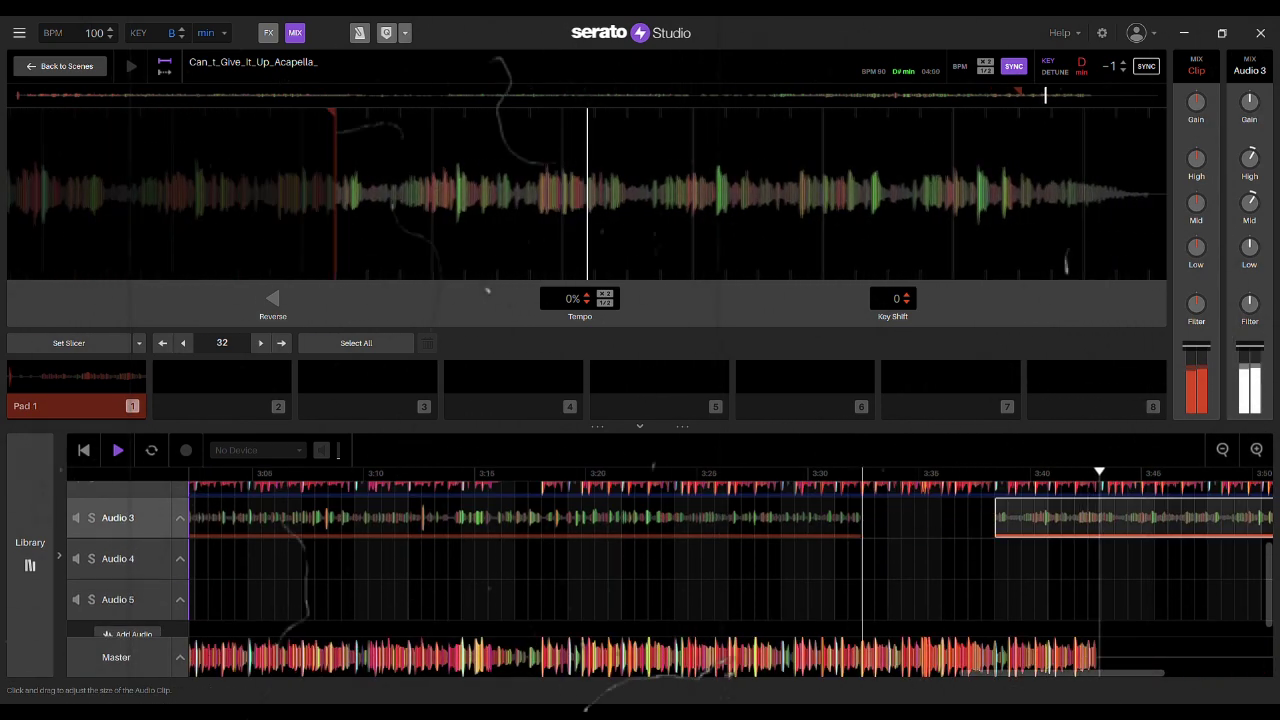
left_click_drag(1090, 673, 1143, 673)
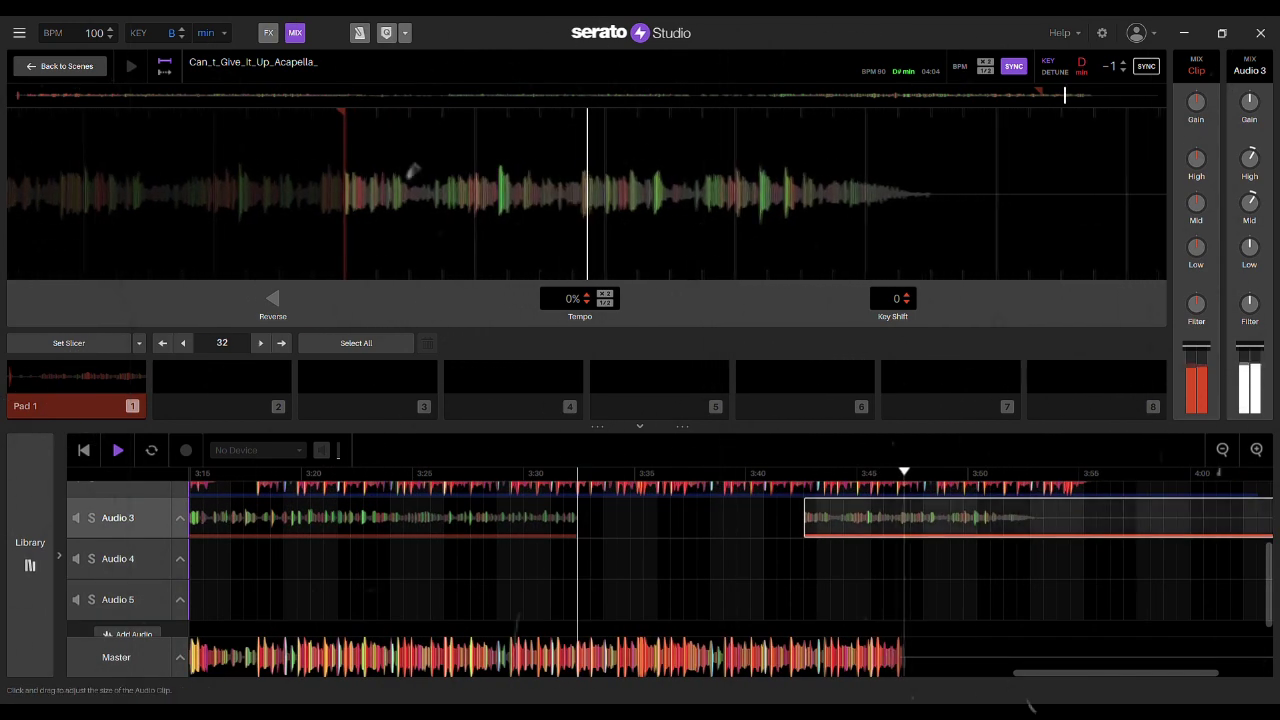
left_click_drag(808, 517, 977, 517)
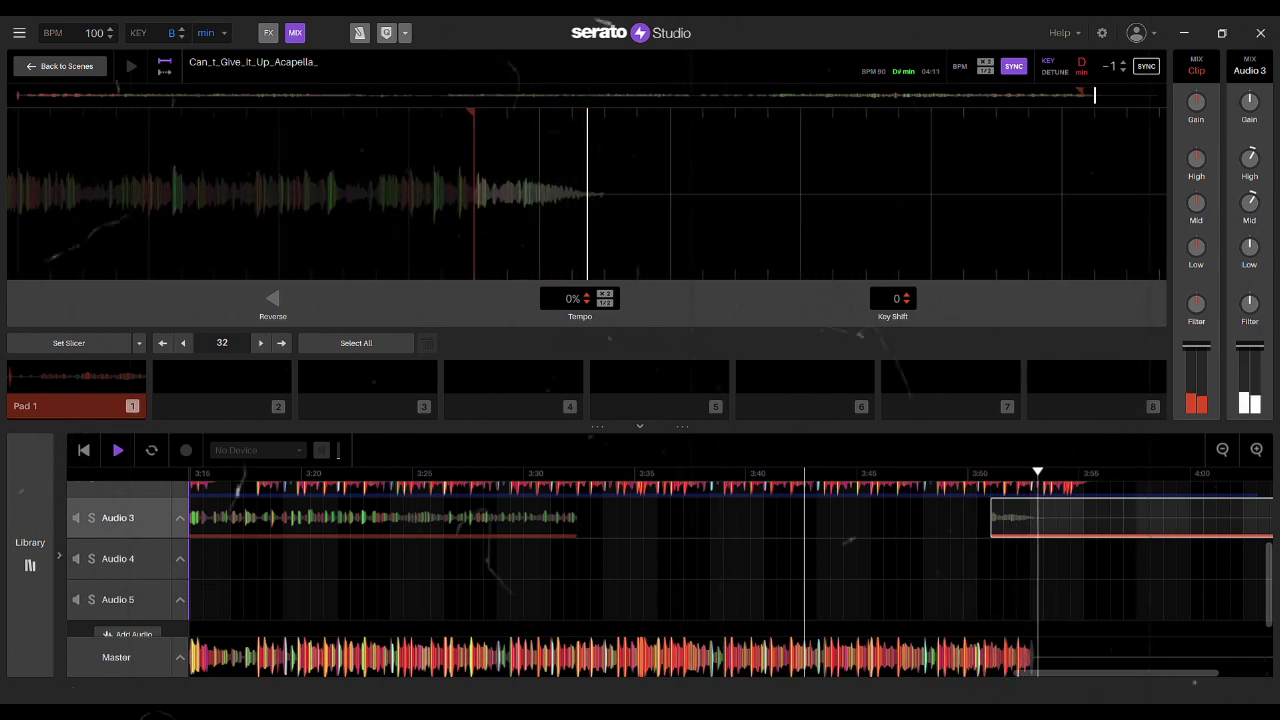
key("Delete")
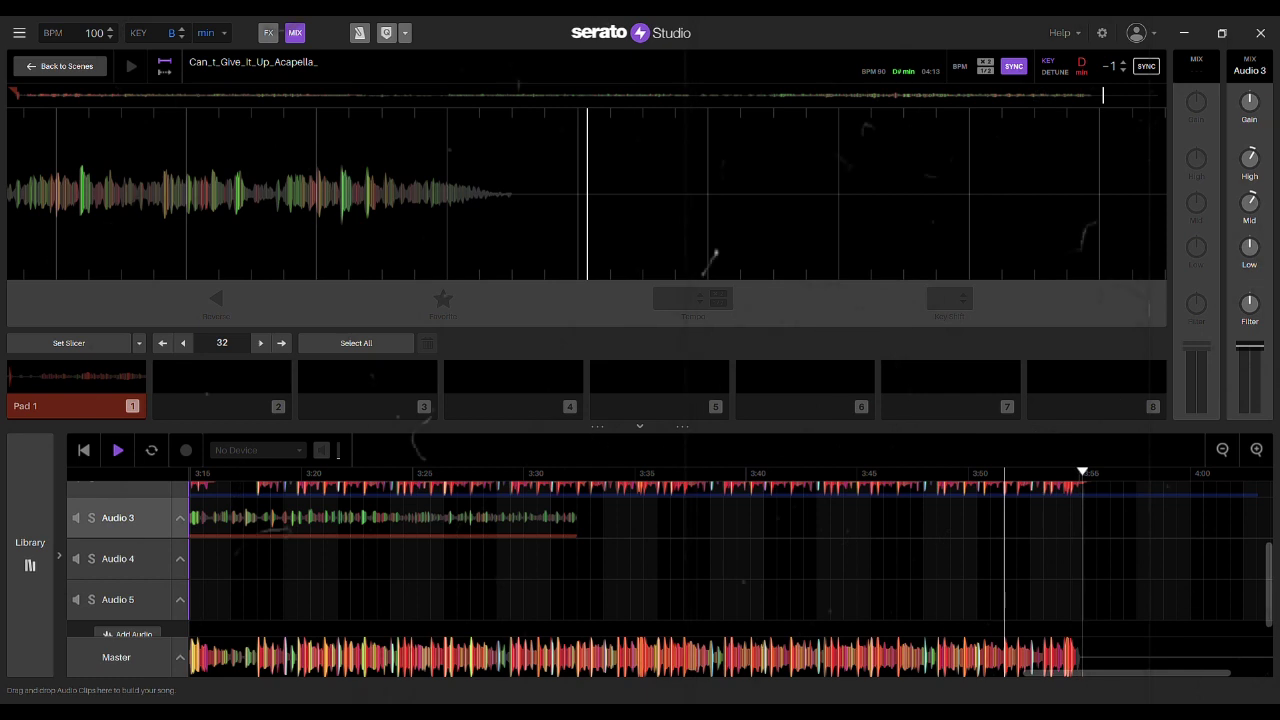
- Paste the copied acapella chops onto Audio 4 and Audio 5 at about 3:32.5, just after the Audio 3 acapella
left_click(507, 655)
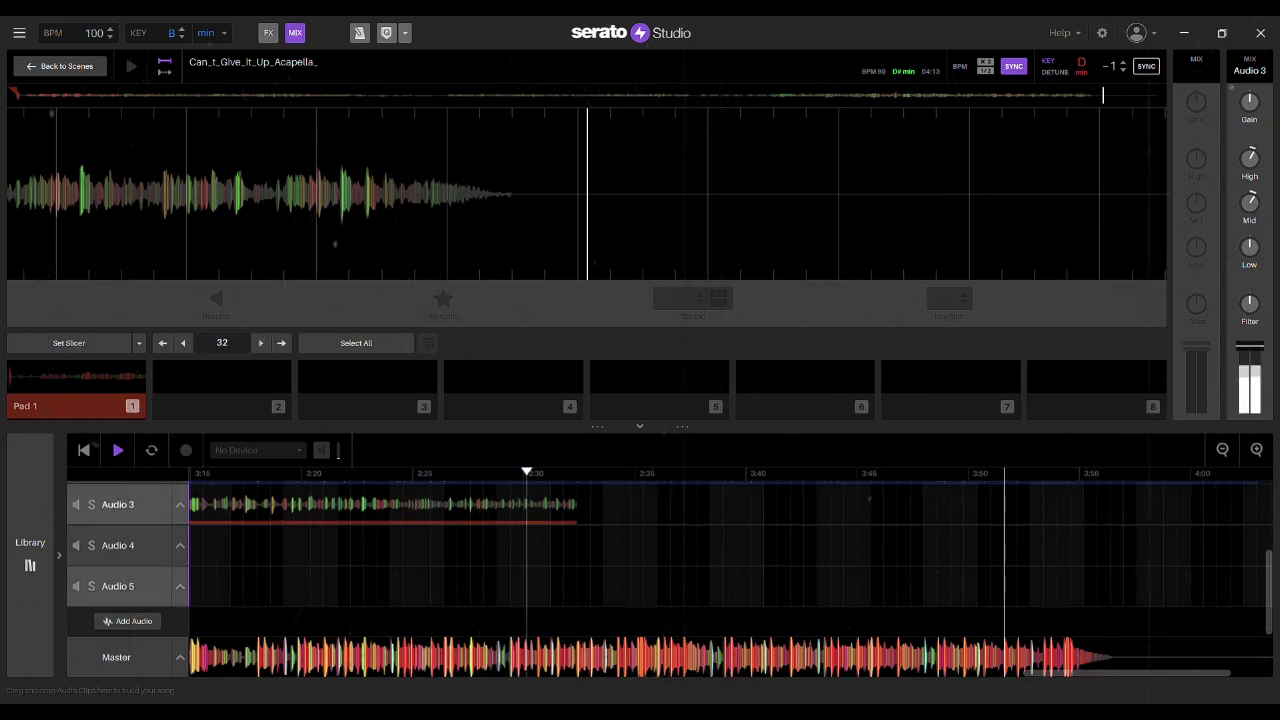
left_click(590, 546)
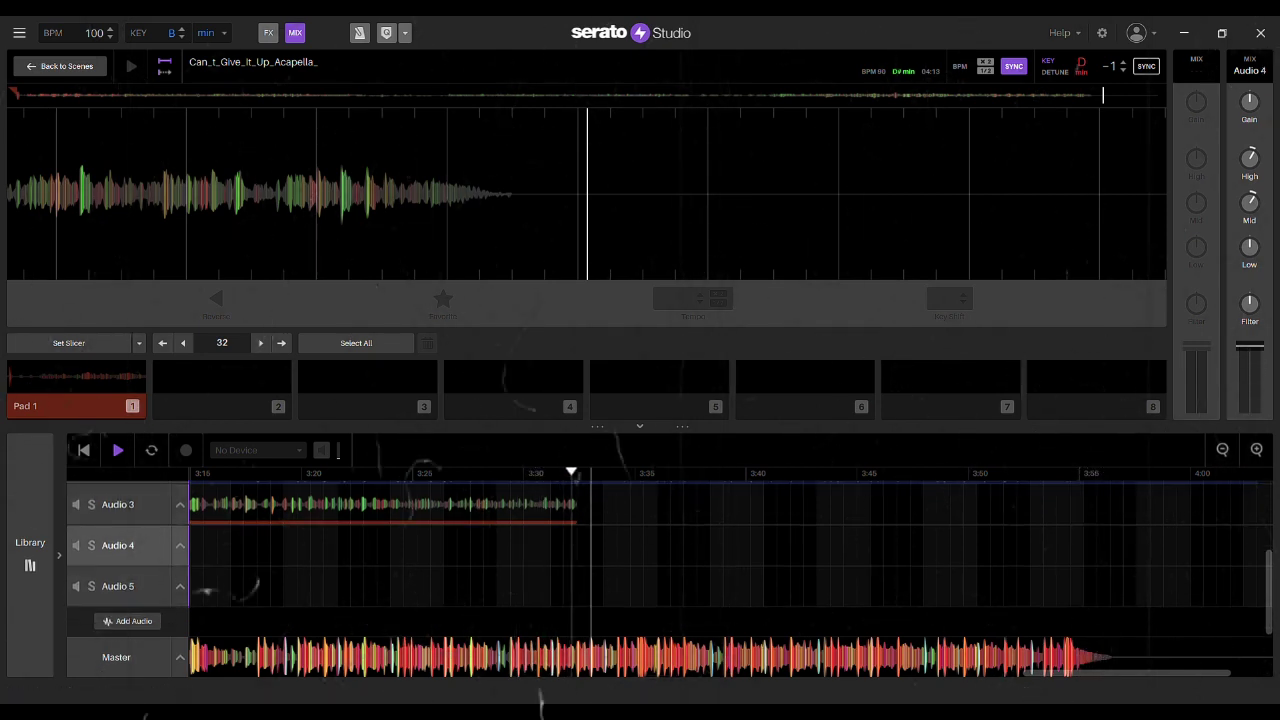
key("ctrl+v")
left_click_drag(1126, 673, 1118, 673)
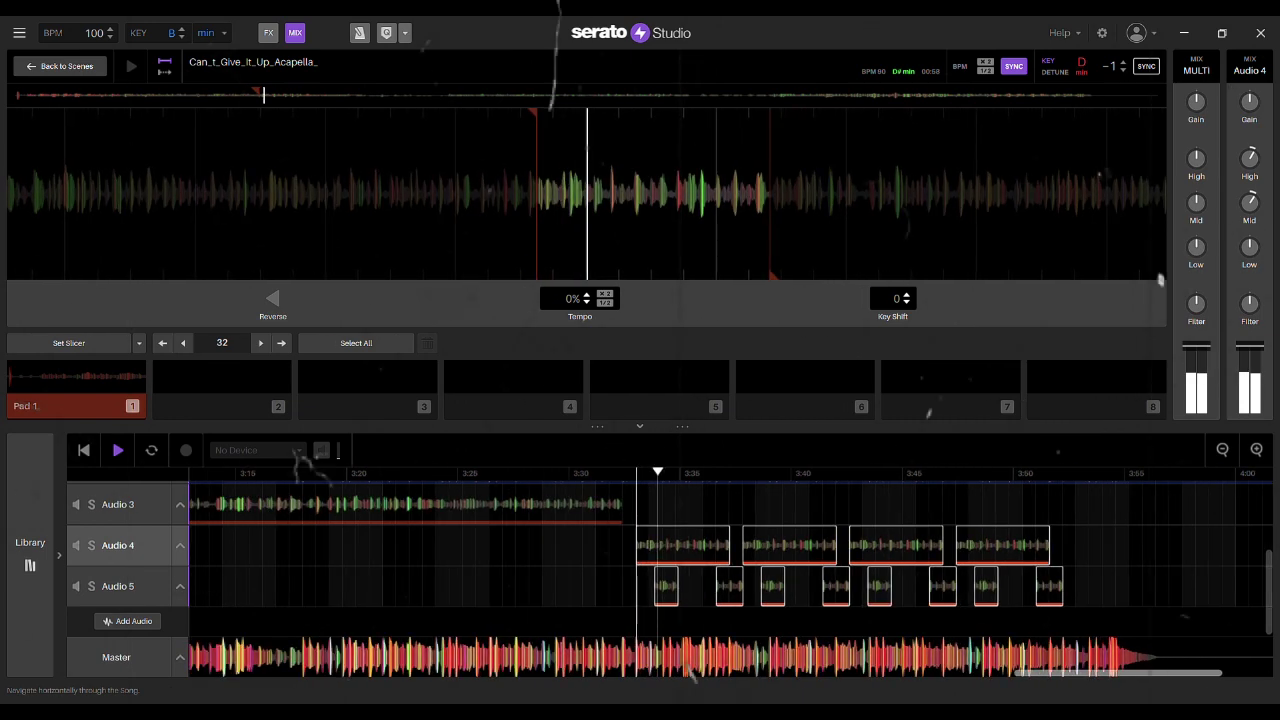
- Shift the pasted chops earlier to meet the Audio 3 acapella's end, and extend that acapella's end slightly past their start
scroll(692, 672, "left", 5)
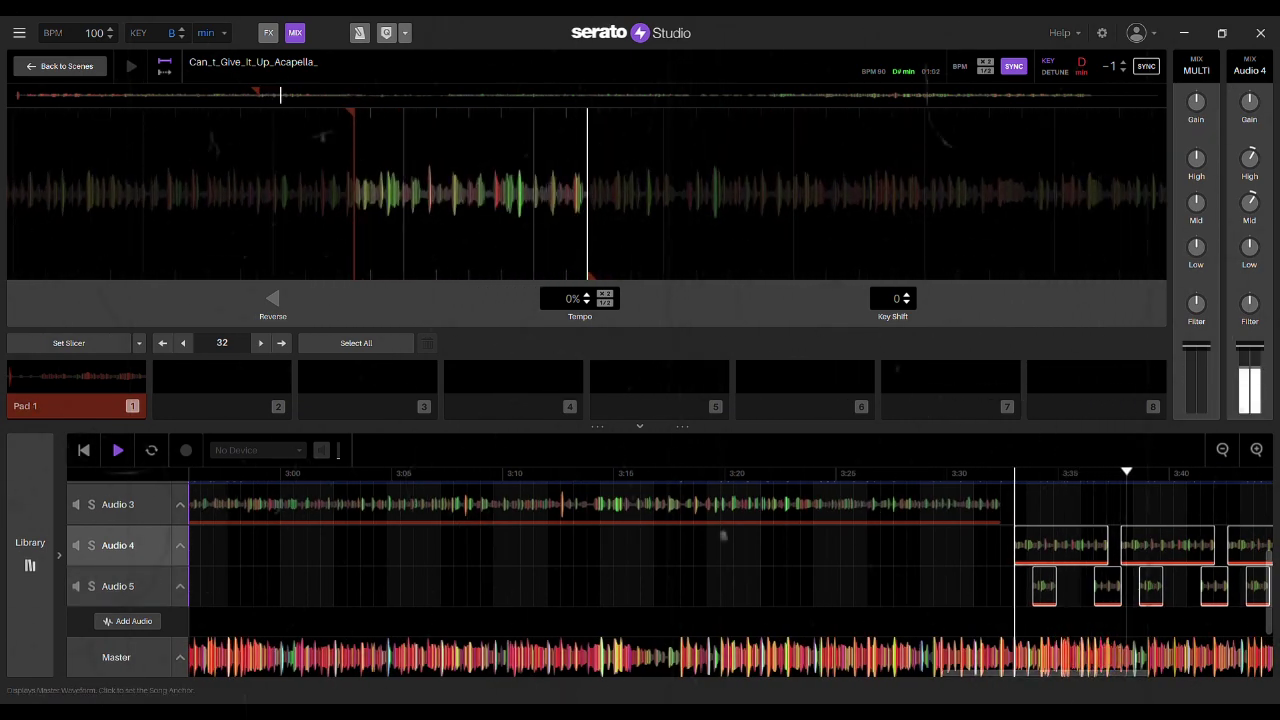
left_click(1256, 450)
left_click(1256, 450)
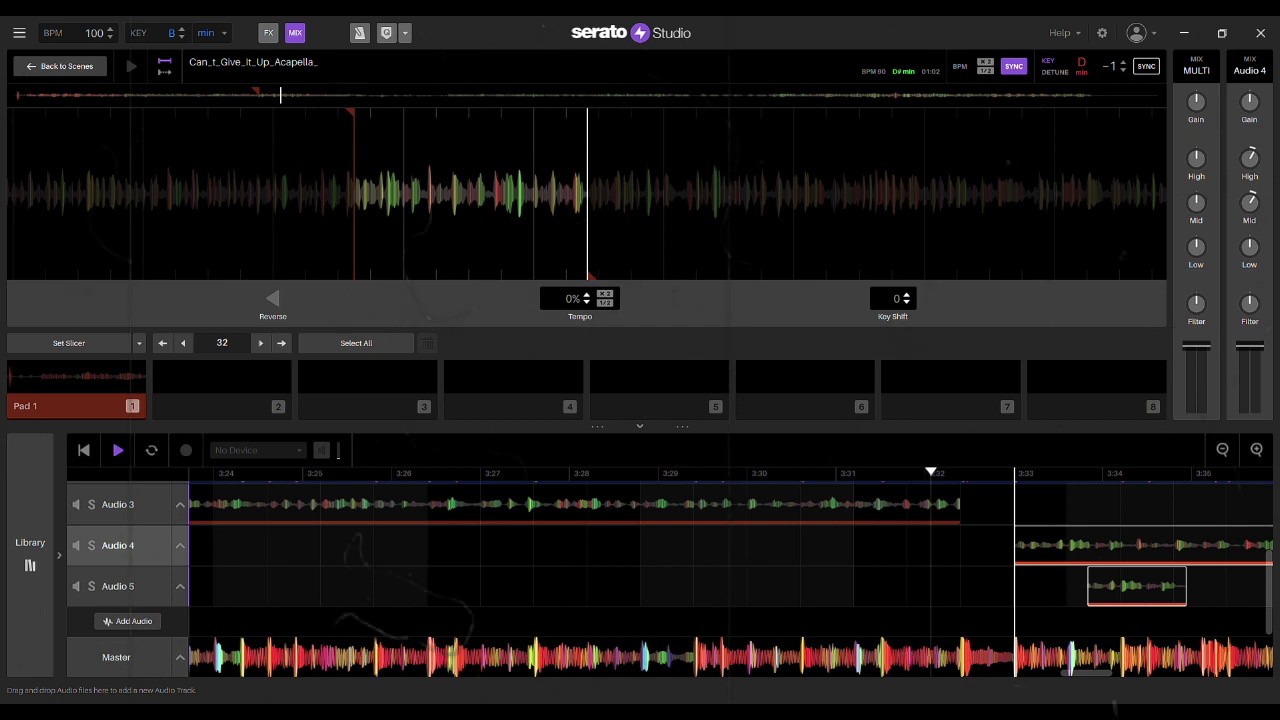
left_click(747, 472)
left_click_drag(1120, 545, 1067, 545)
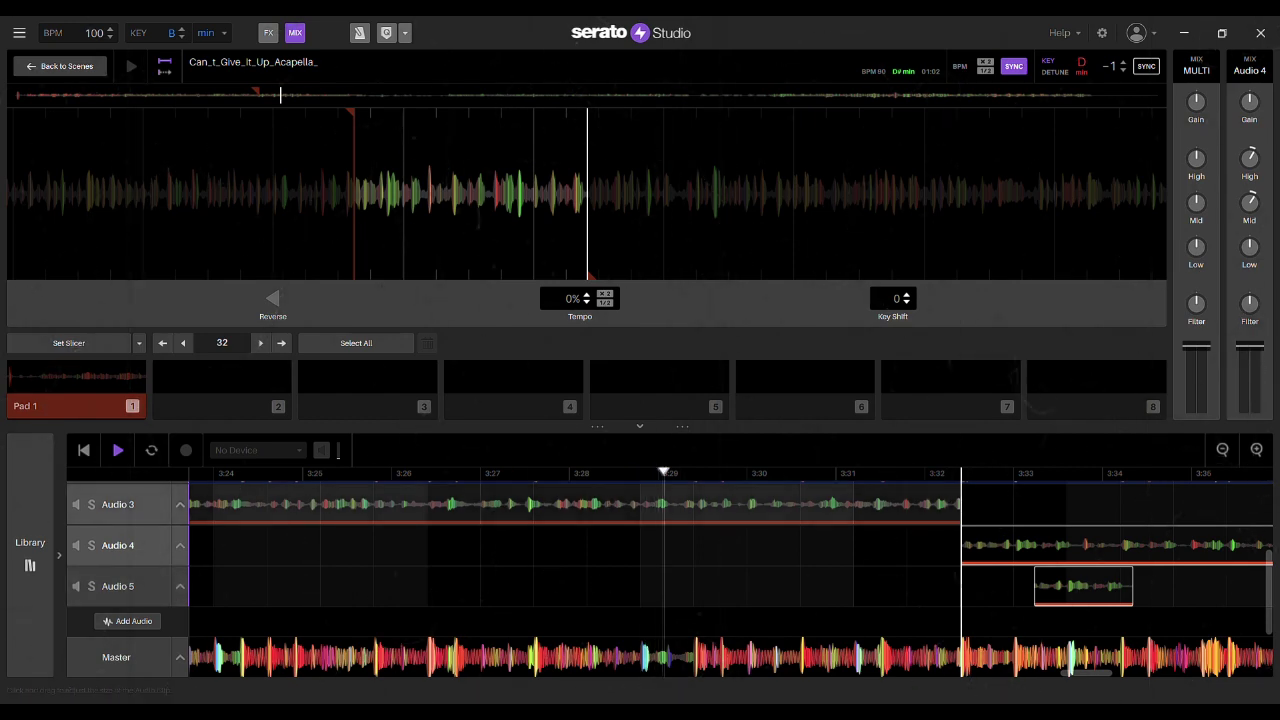
left_click(961, 505)
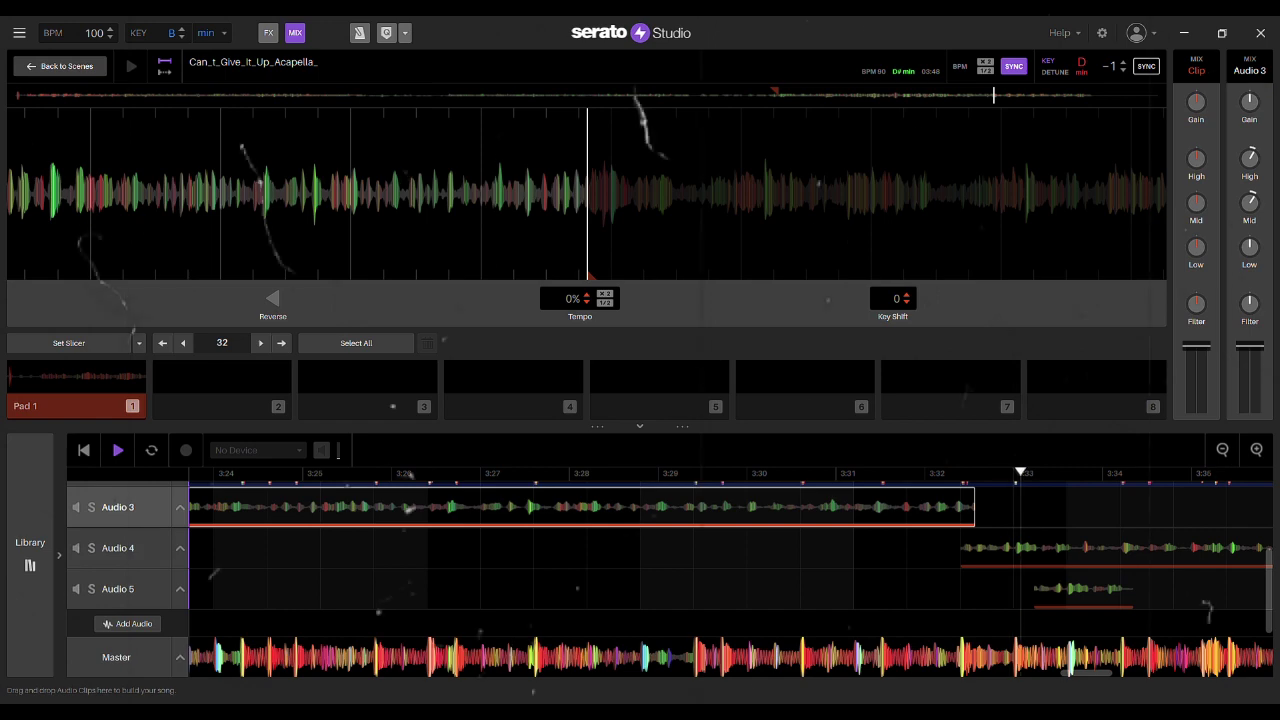
left_click(534, 474)
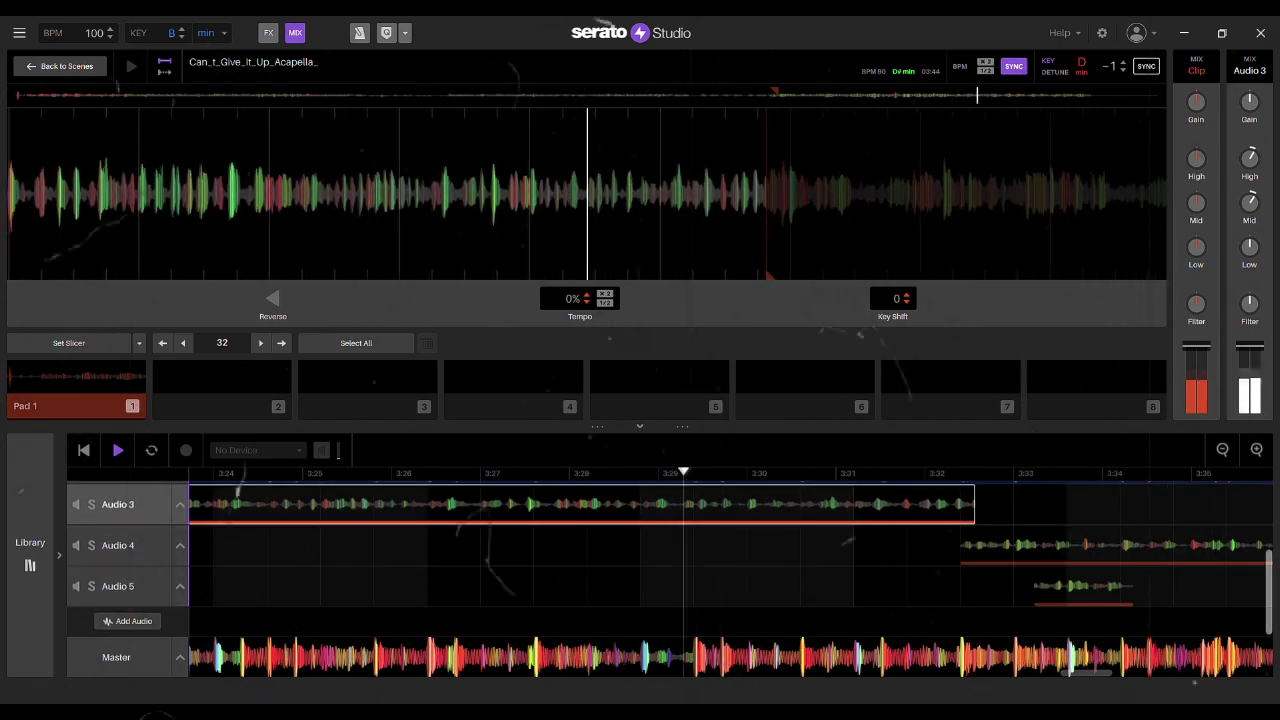
- Copy the final beat clip on Audio 2 and paste it onto Audio 1 at about 3:33
scroll(491, 589, "up", 3)
left_click(1222, 450)
left_click(1222, 450)
left_click(1222, 450)
left_click(1222, 450)
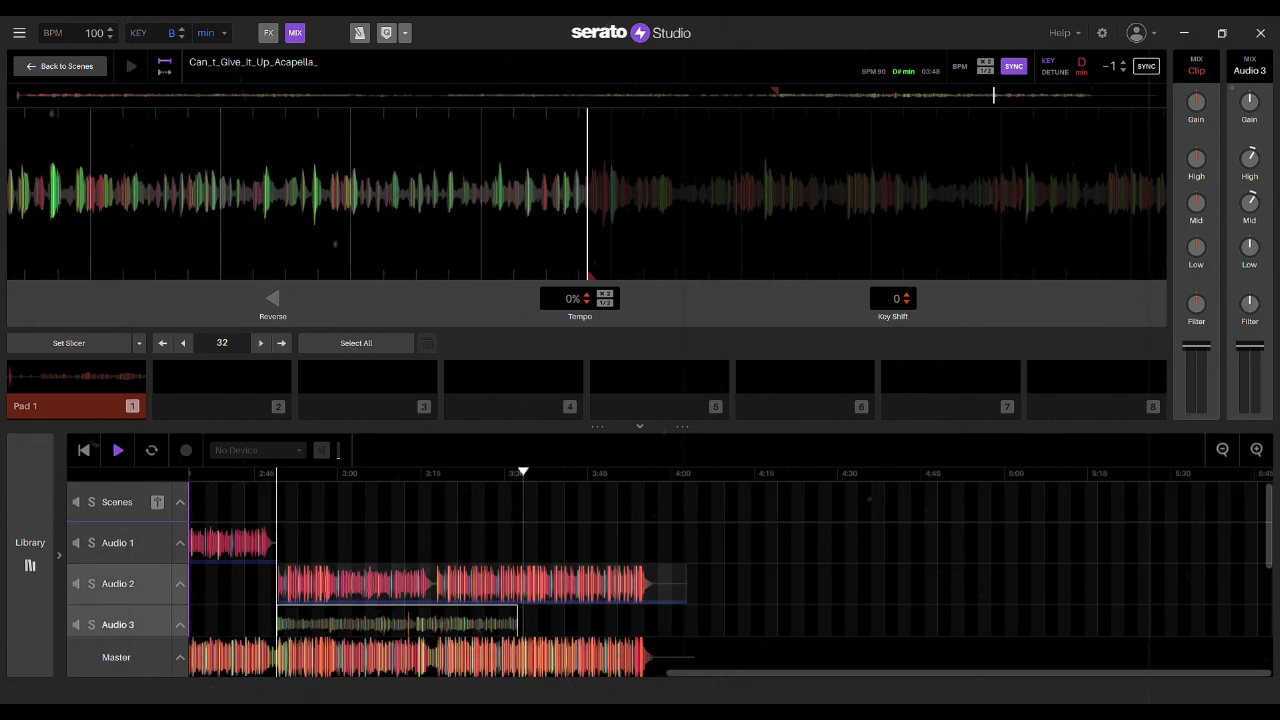
left_click(319, 584)
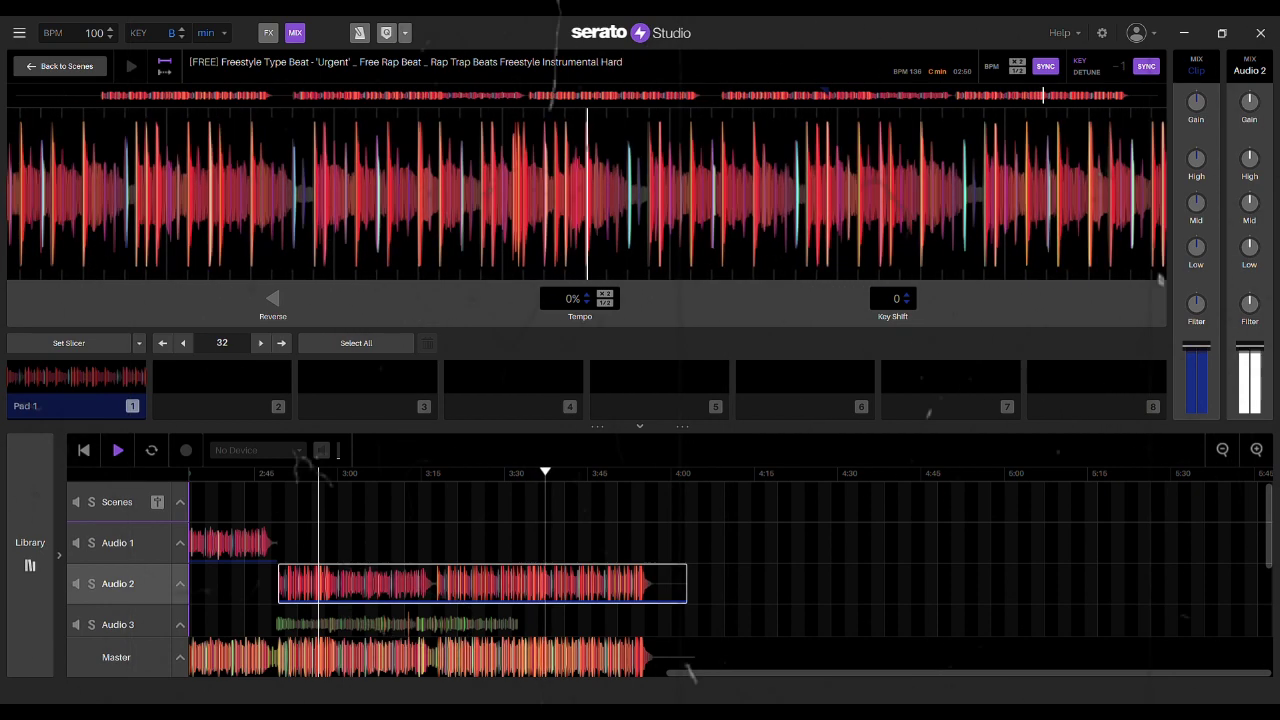
left_click(531, 543)
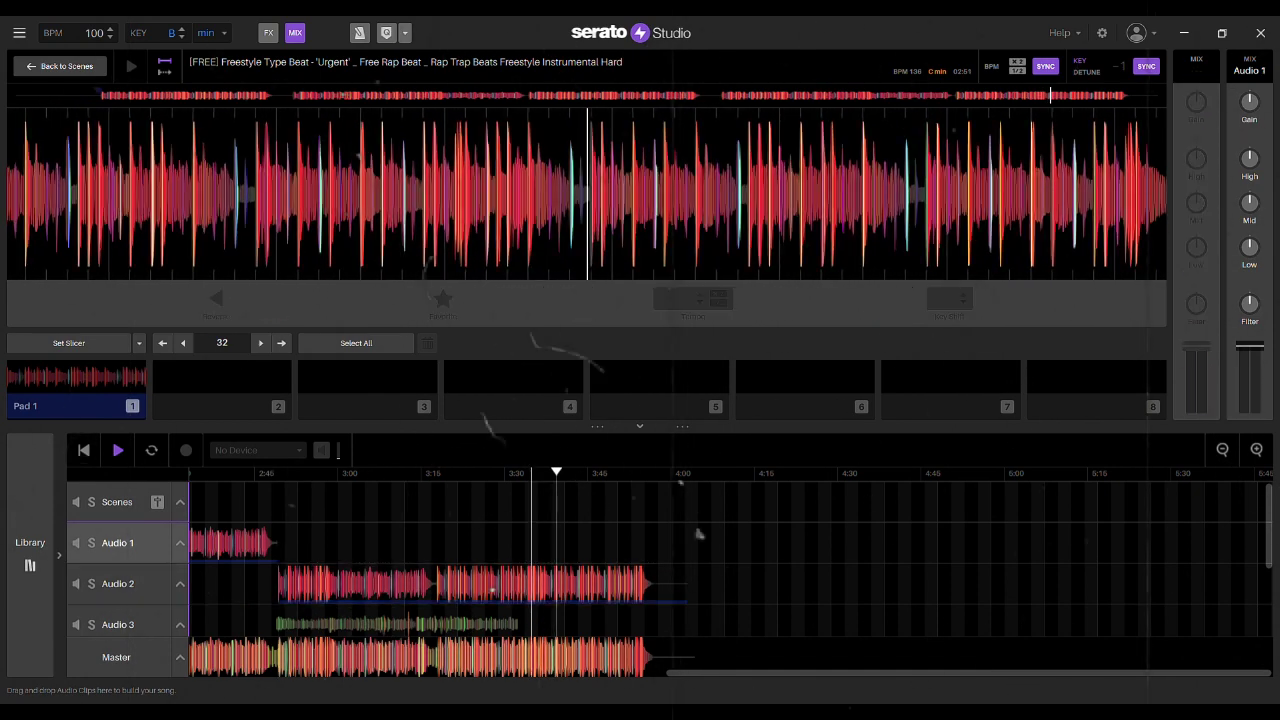
key("ctrl+v")
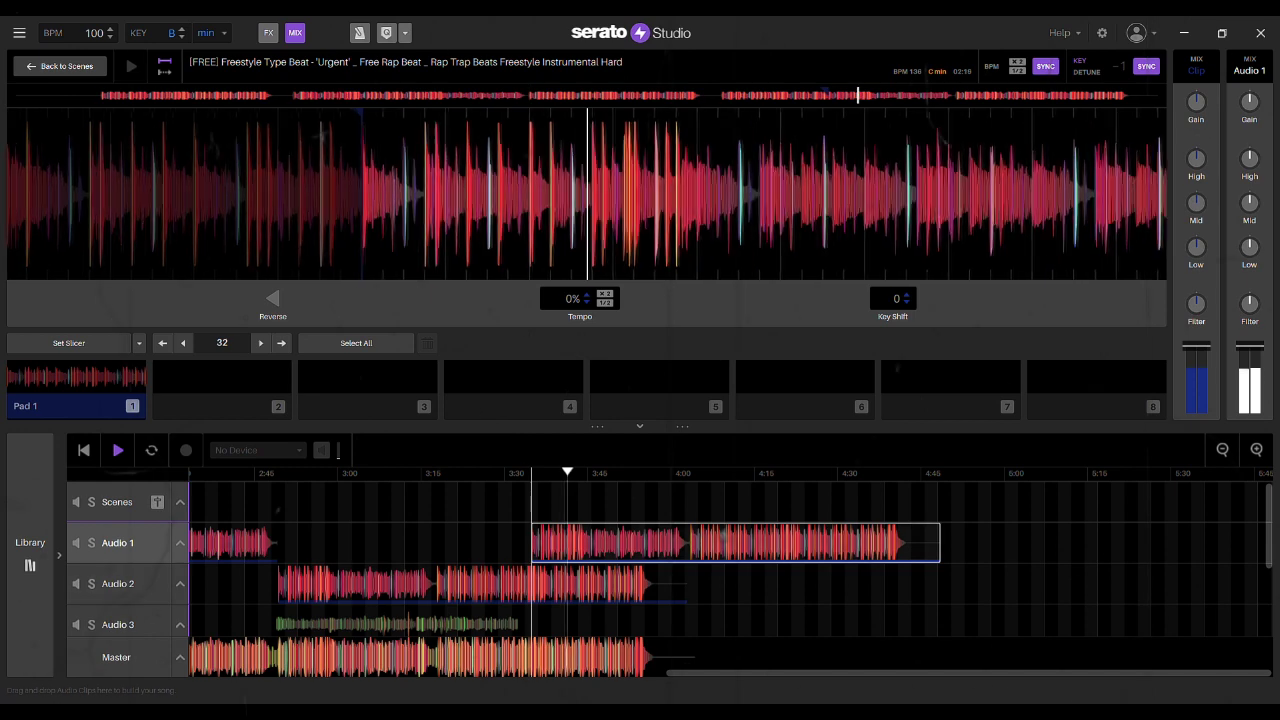
- Stop playback and move the pasted Audio 1 beat clip earlier to about 3:30.5, in line with the Audio 2 beat hits
left_click(1257, 450)
left_click(1257, 450)
left_click(1257, 450)
left_click(1257, 450)
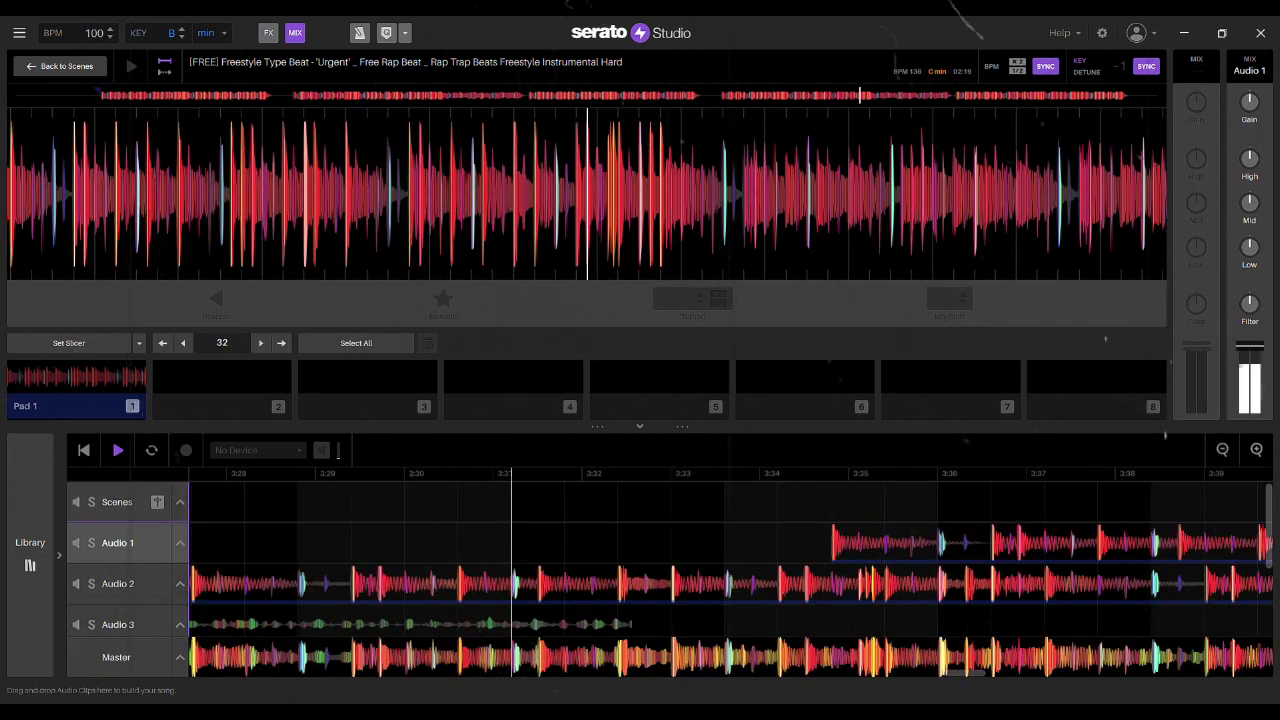
key("space")
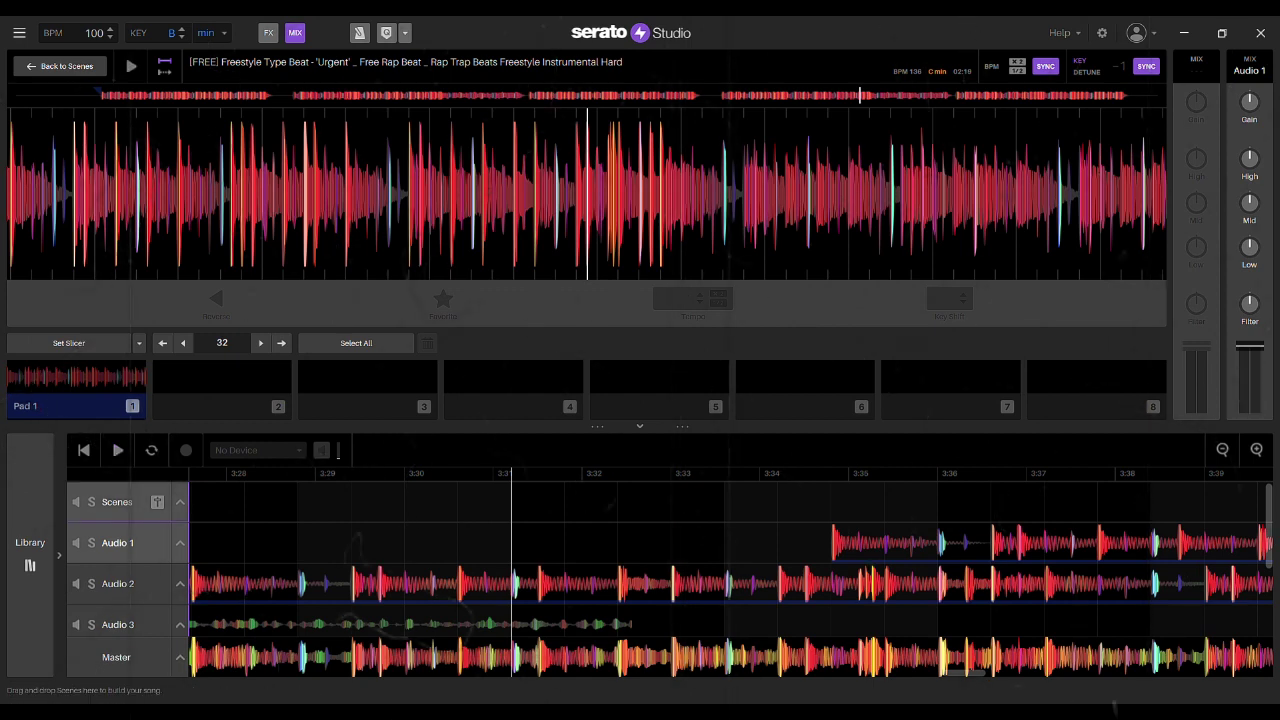
left_click_drag(882, 544, 487, 543)
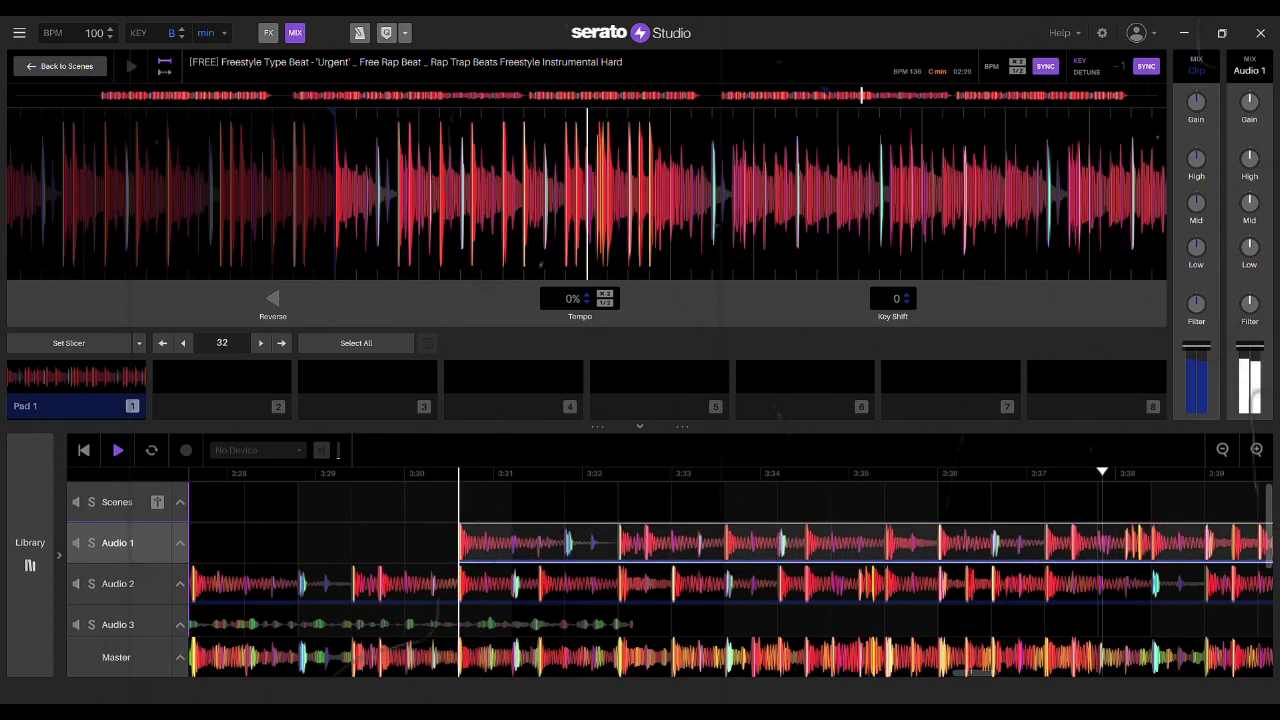
- Solo Audio 1 and trim the start of its pasted beat clip to about 3:37.7
left_click(405, 543)
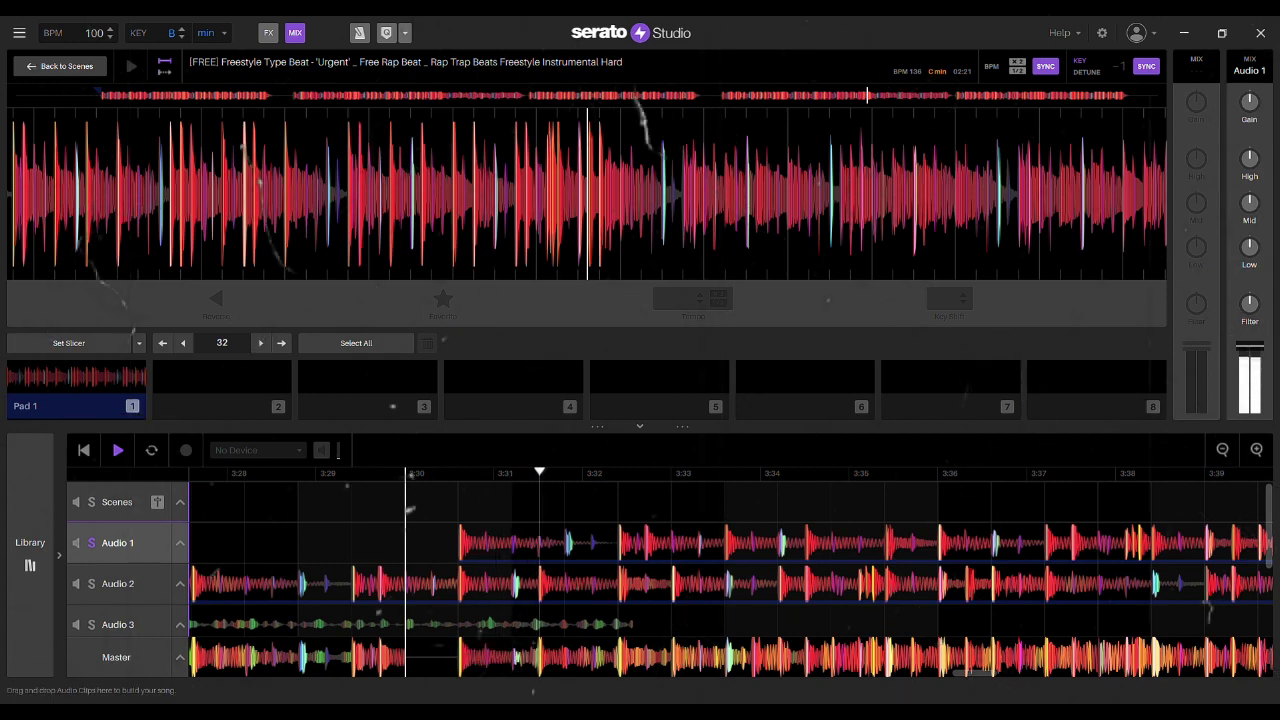
left_click_drag(458, 543, 993, 543)
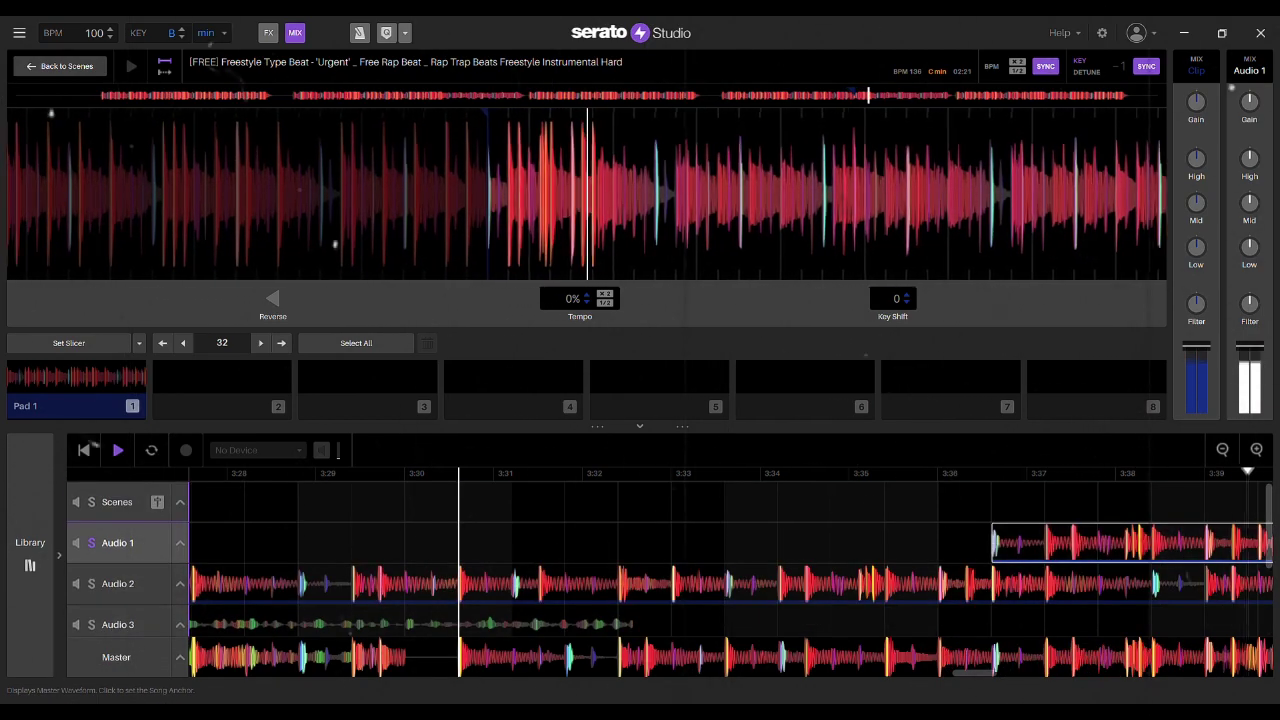
left_click_drag(973, 673, 983, 673)
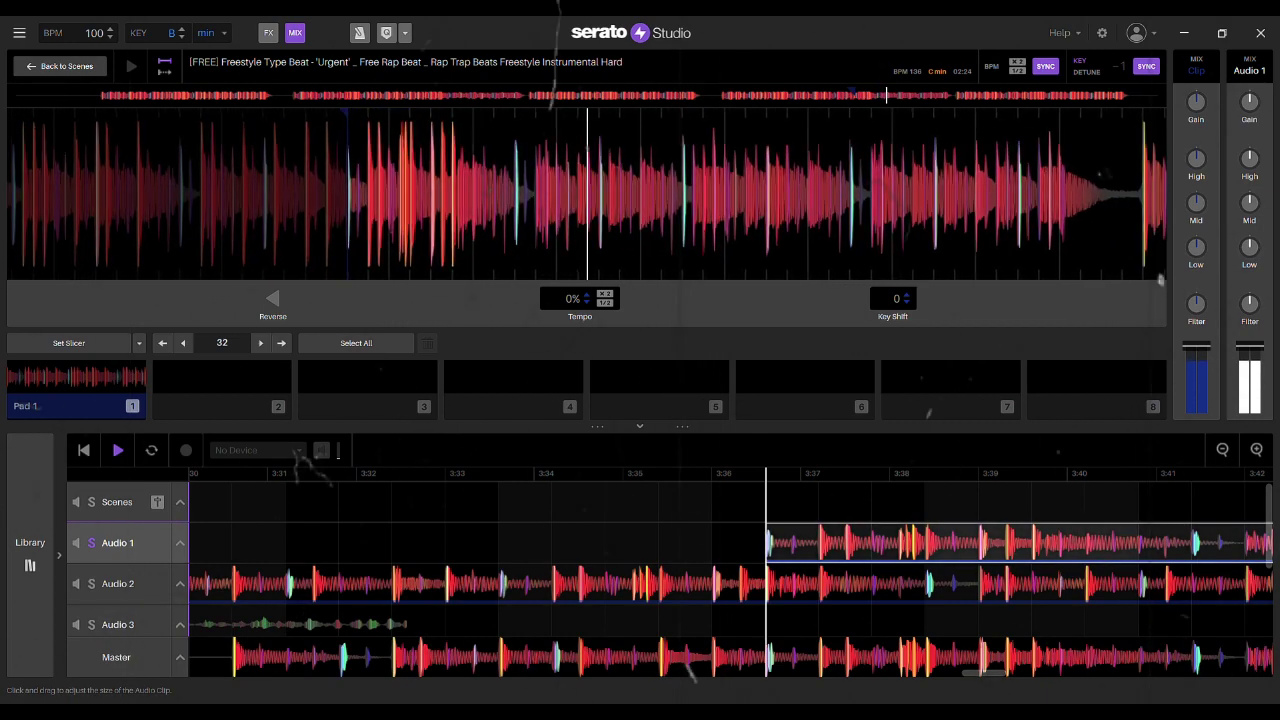
left_click(288, 543)
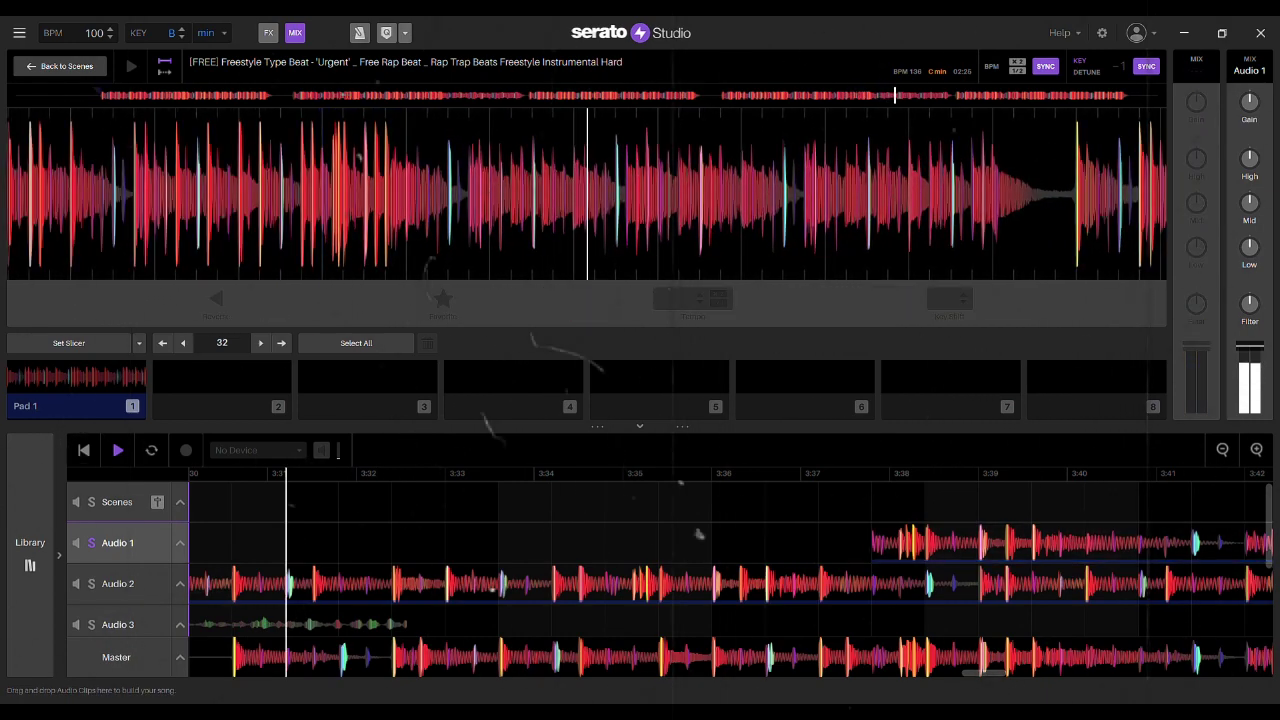
- Move the trimmed Audio 1 beat clip to start at about 3:30 and play back the transition
left_click_drag(945, 543, 303, 543)
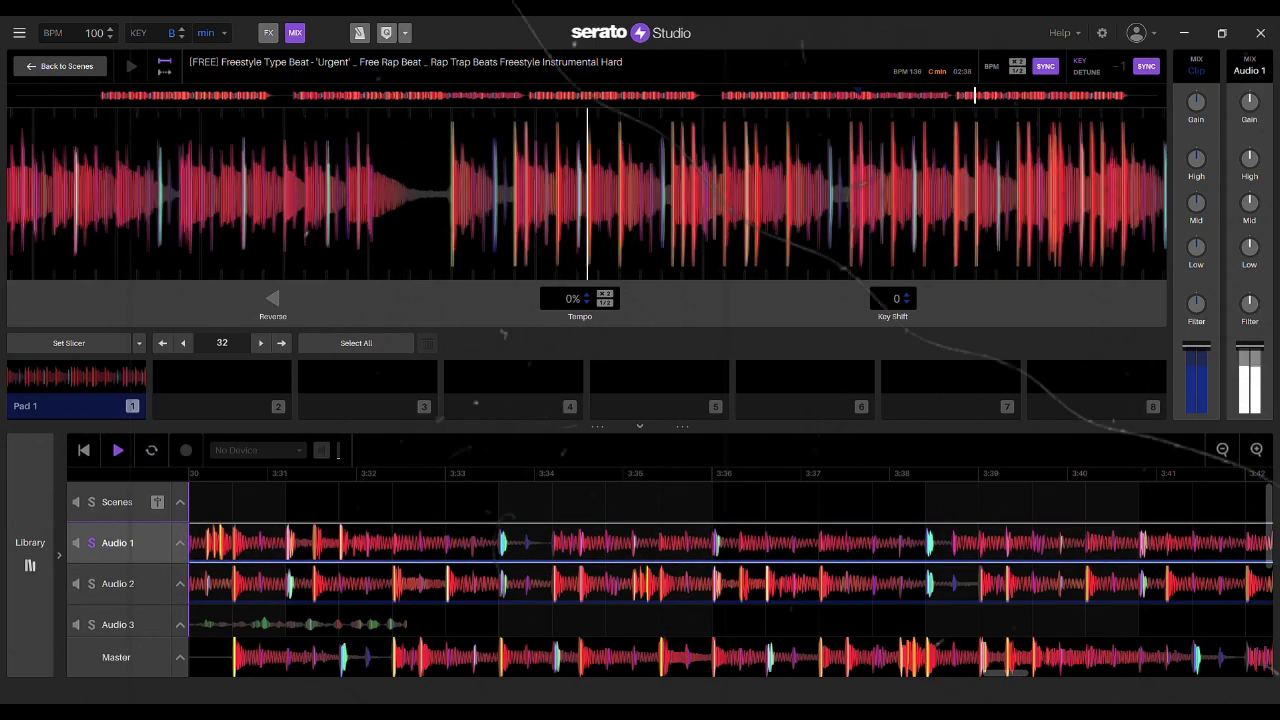
scroll(723, 536, "left", 5)
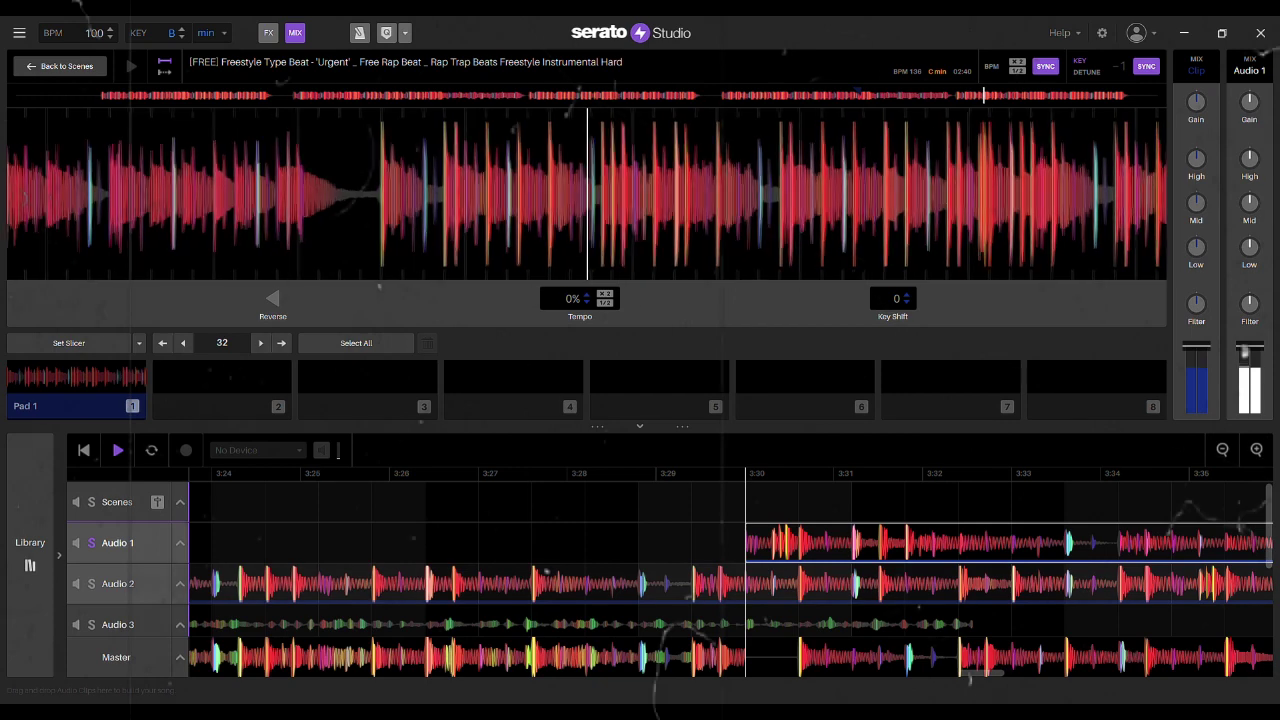
left_click(693, 542)
left_click(118, 450)
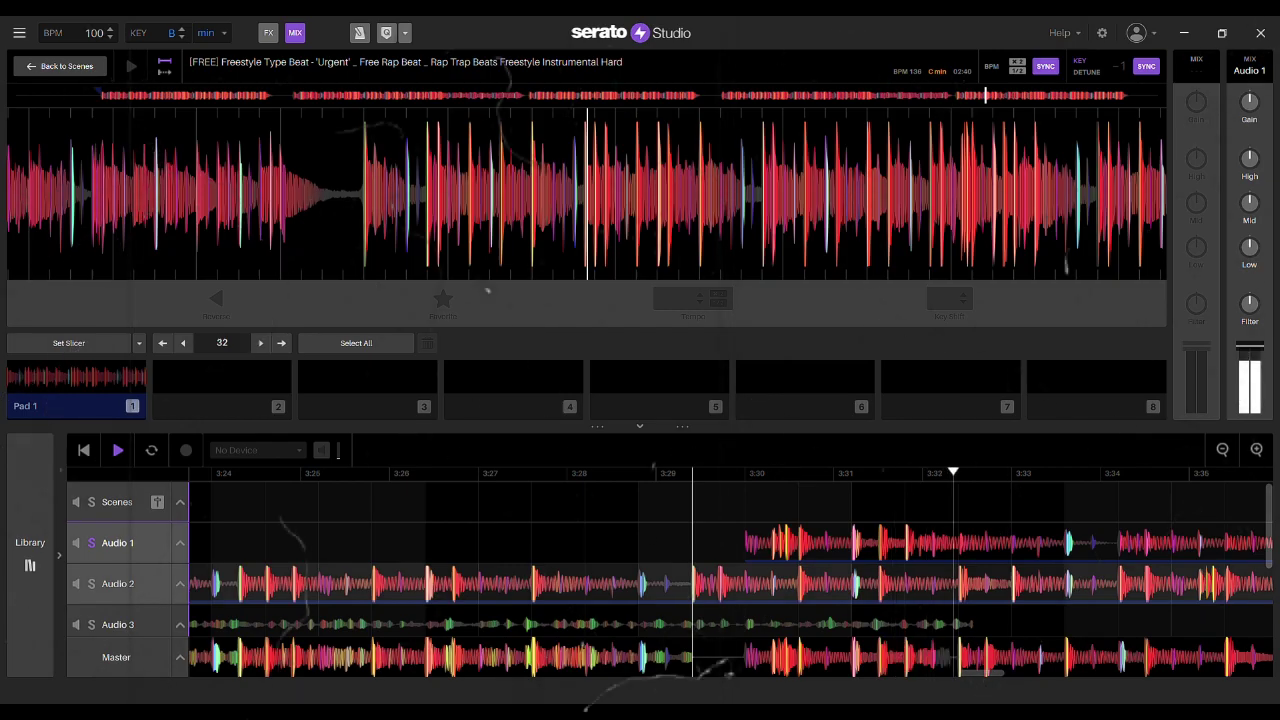
- Split the Audio 2 beat clip at about 3:30, where the Audio 1 beat clip starts
left_click(746, 584)
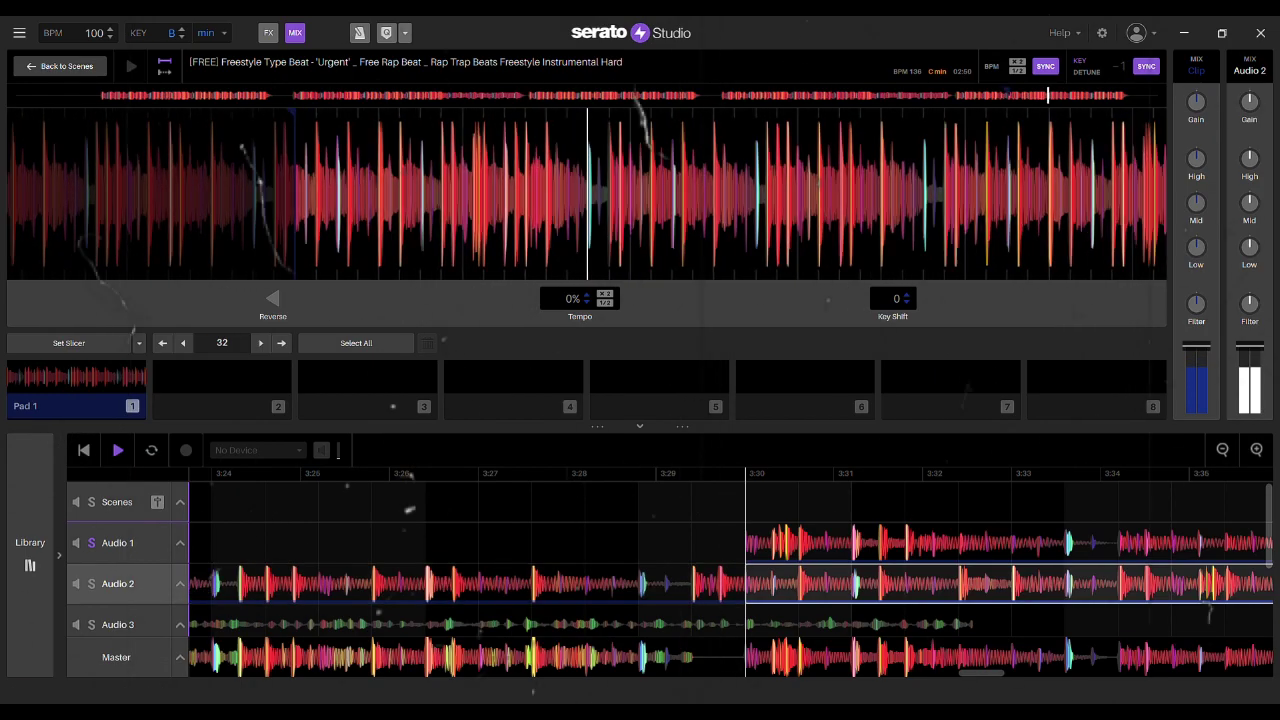
left_click(1222, 450)
left_click(1222, 450)
left_click(1222, 450)
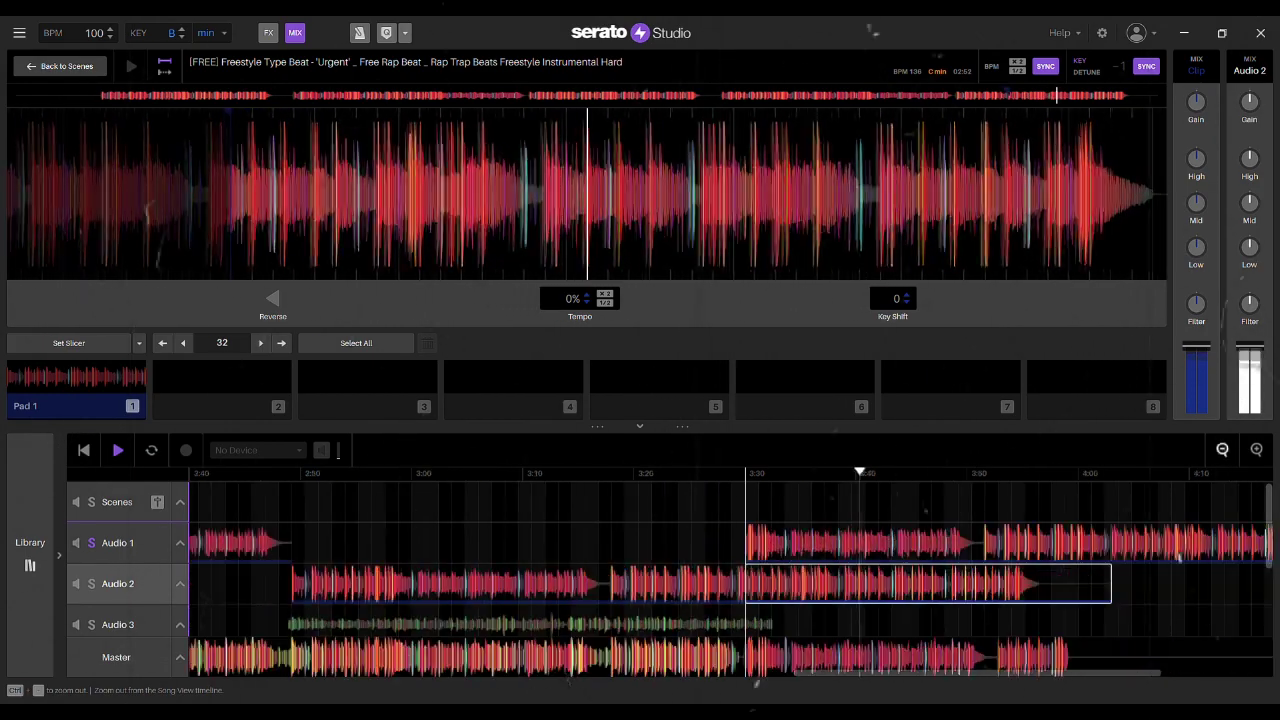
left_click(1222, 450)
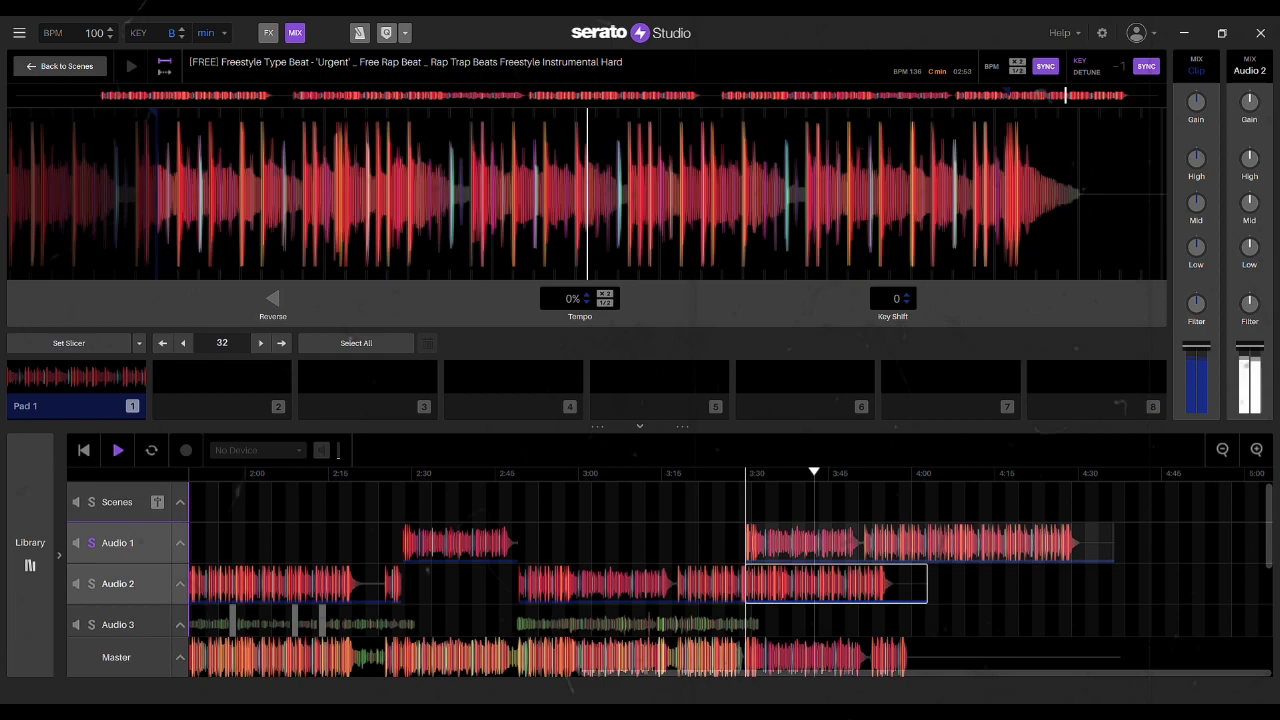
- Trim the end of the Audio 1 beat clip to about 3:50 and delete the split Audio 2 beat piece after 3:30
left_click_drag(1112, 543, 952, 543)
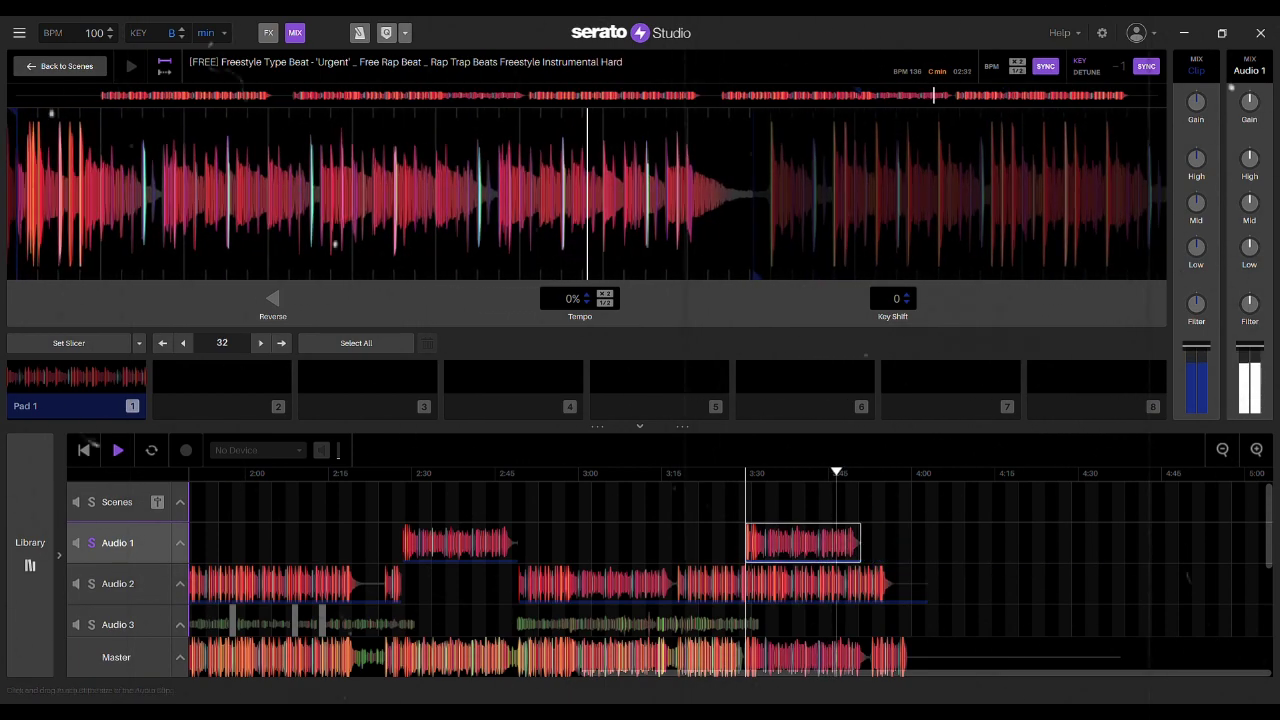
left_click(887, 580)
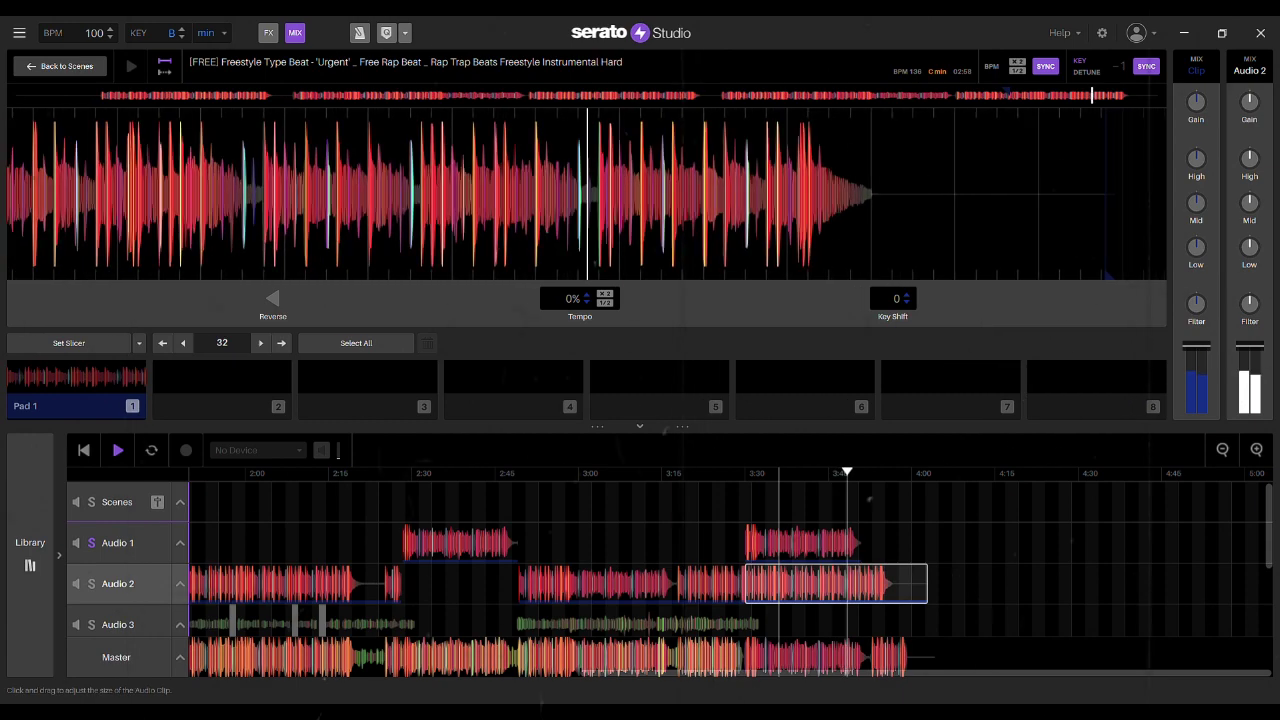
left_click_drag(759, 583, 819, 583)
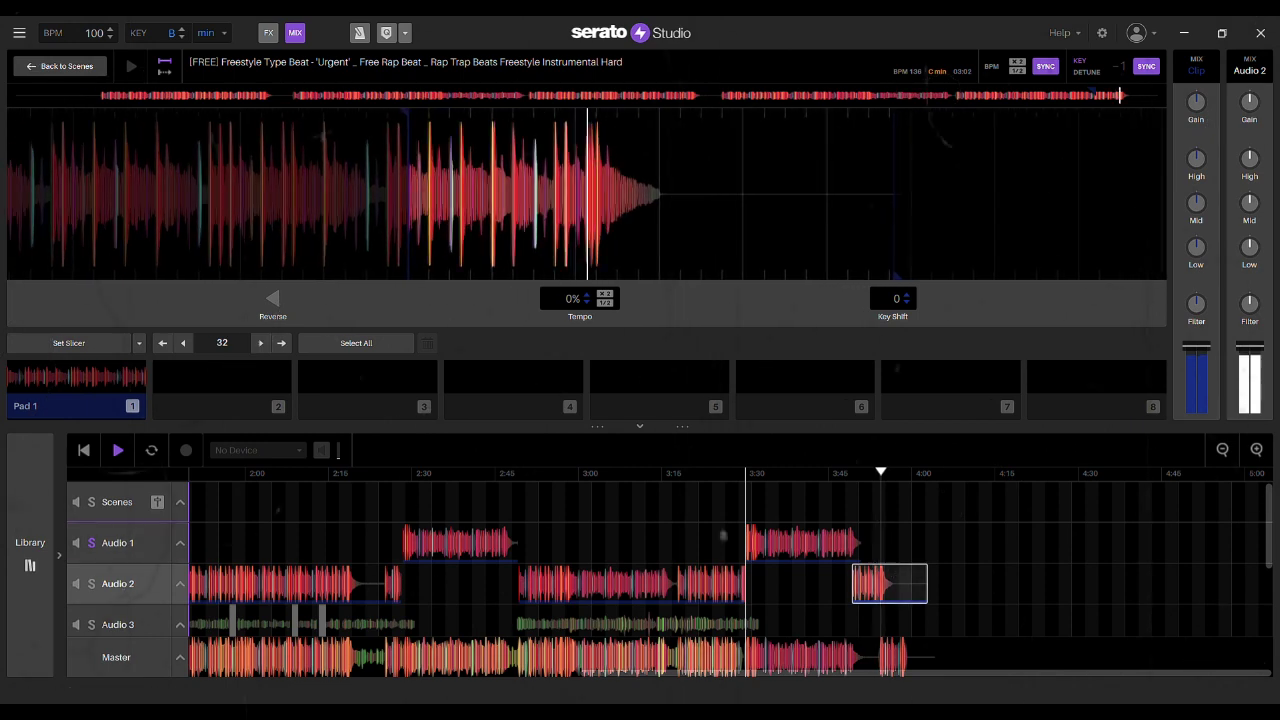
key("Delete")
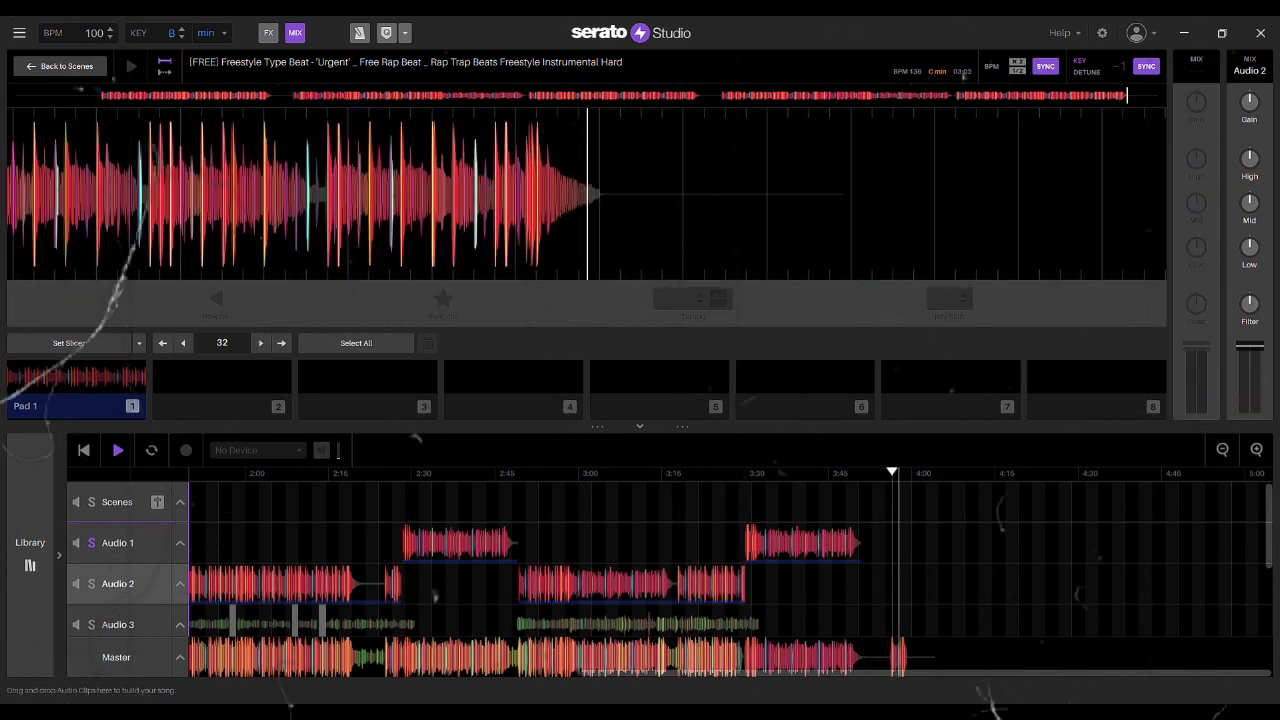
- Play back the arrangement from about 3:18, briefly muting and unmuting Audio 1
left_click(679, 543)
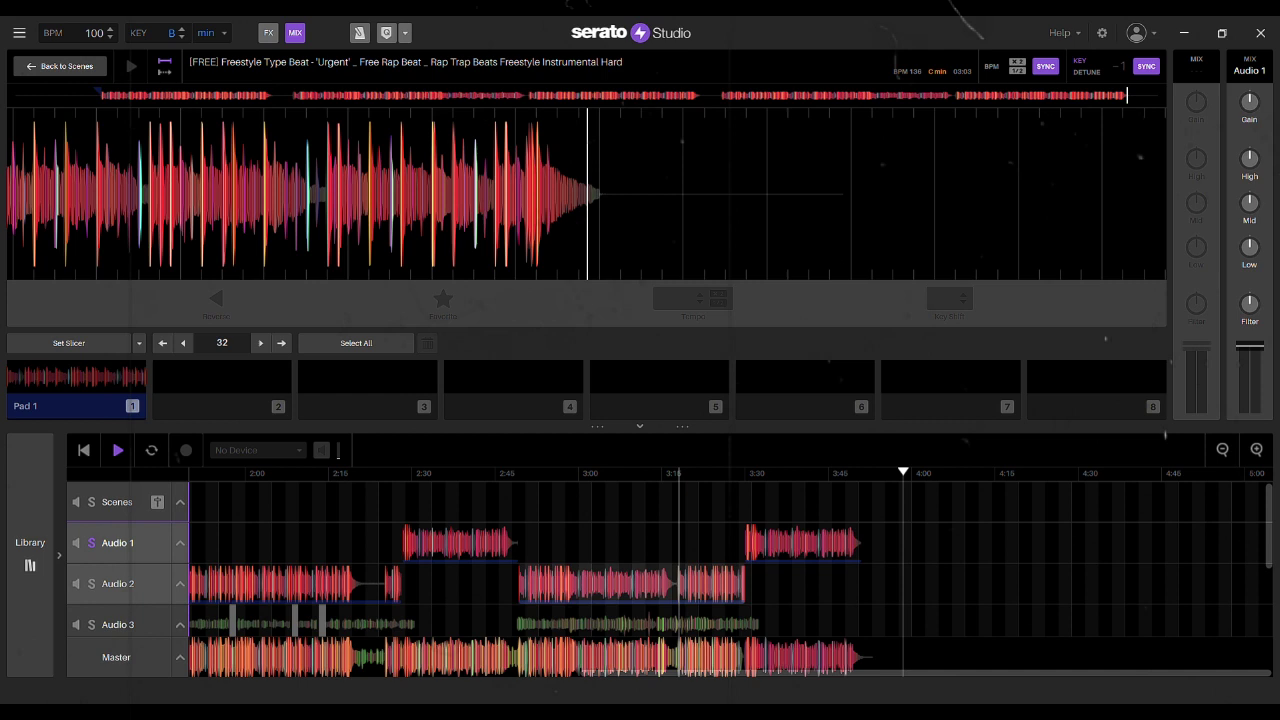
key("space")
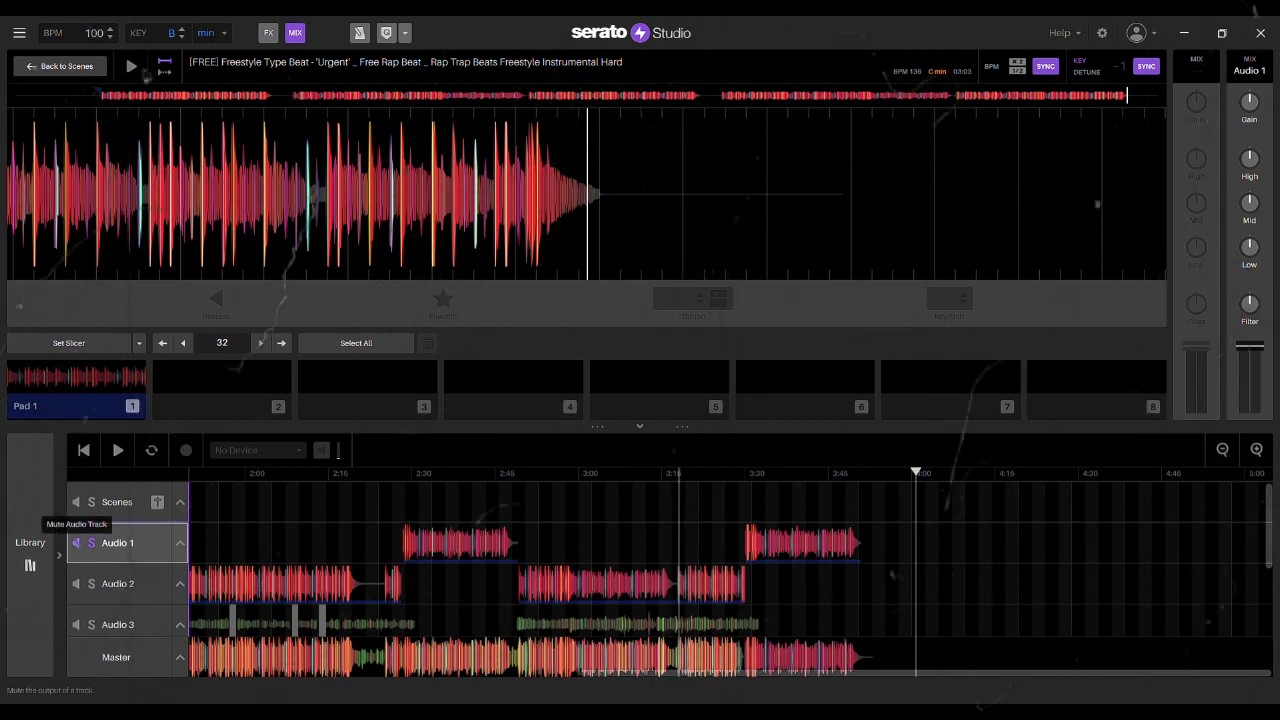
left_click(75, 543)
left_click(117, 450)
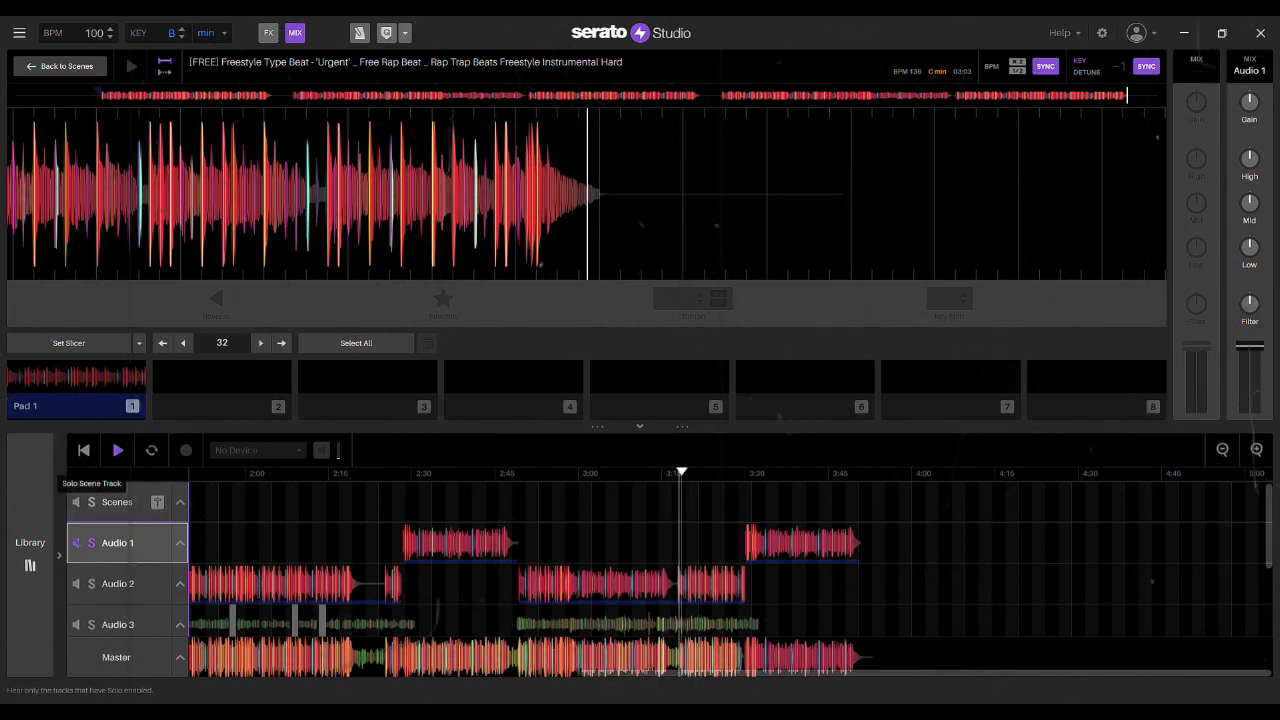
left_click(75, 543)
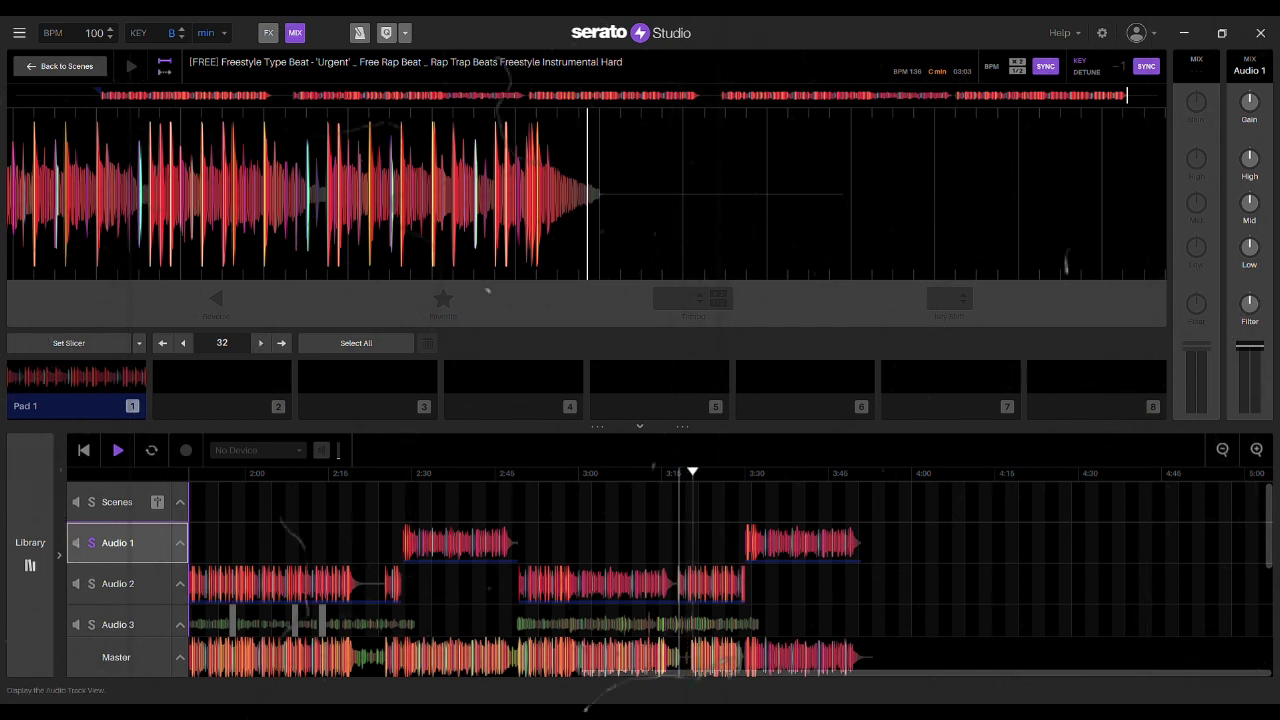
- Play back the beat changes near 2:48 and 3:30, checking them against the acapella and chops on Audio 3 to 5
left_click(505, 584)
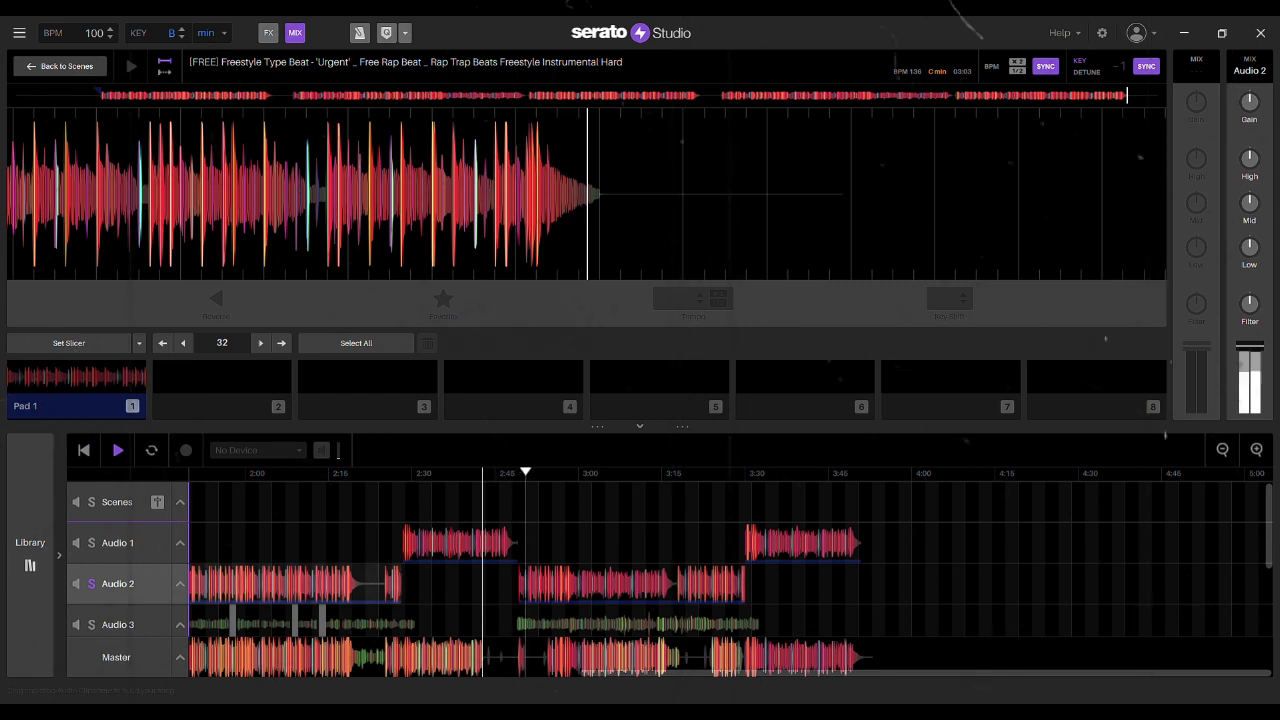
left_click(117, 450)
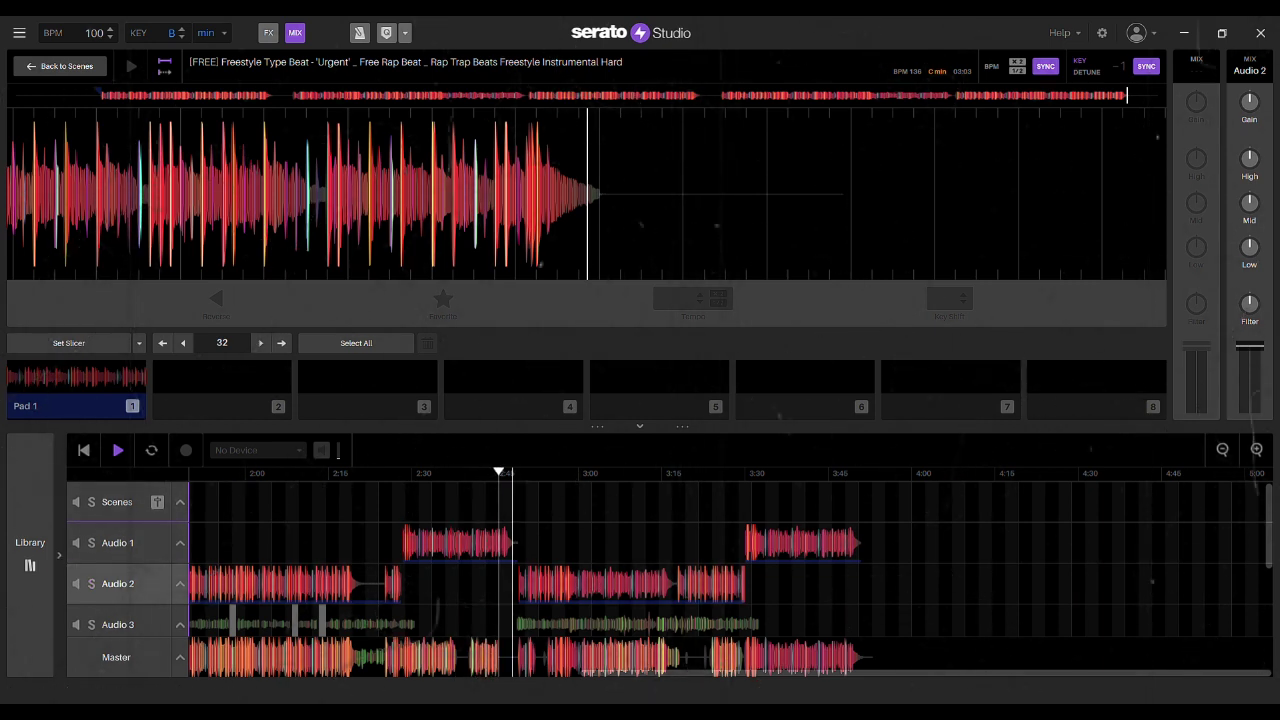
left_click(1257, 450)
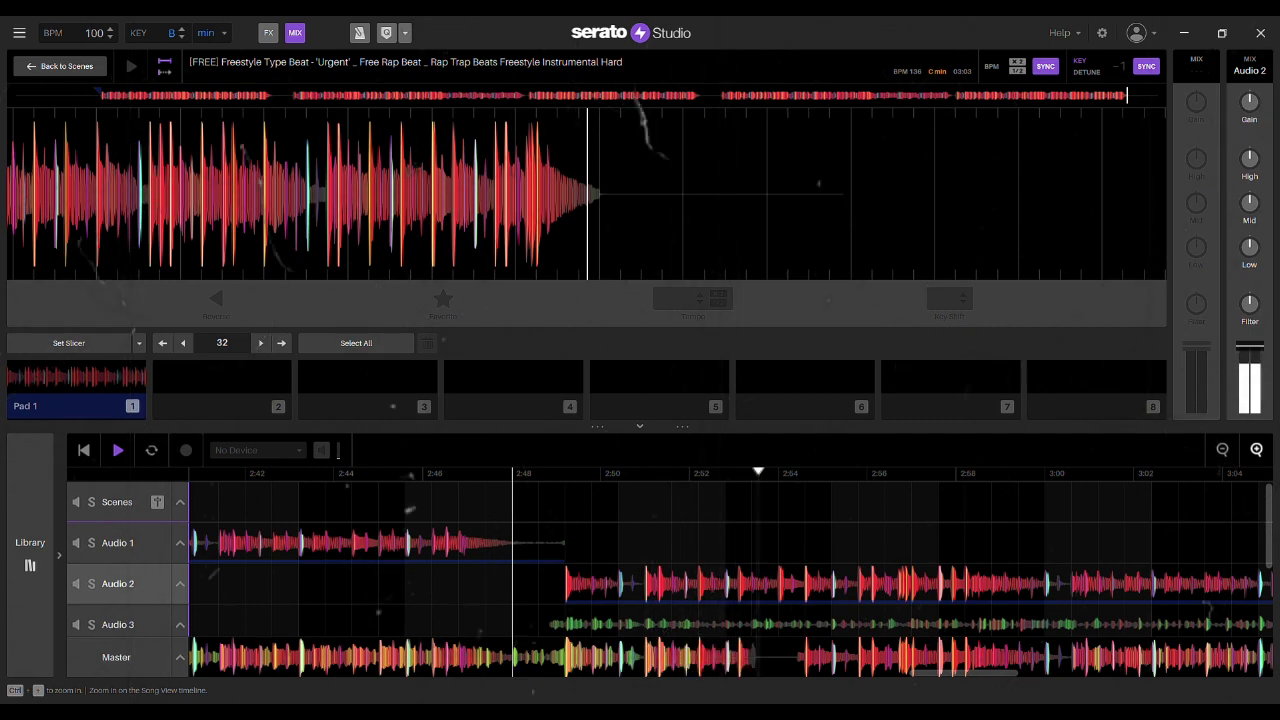
left_click_drag(964, 673, 1140, 673)
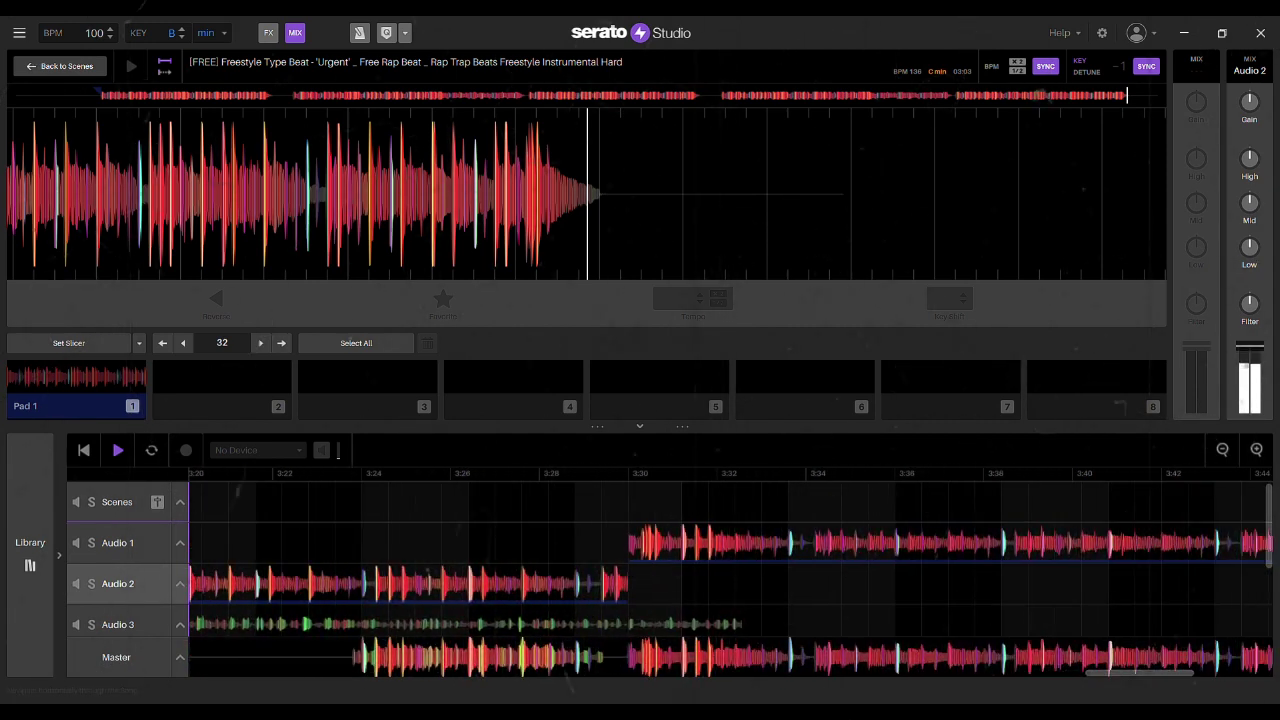
scroll(700, 570, "down", 2)
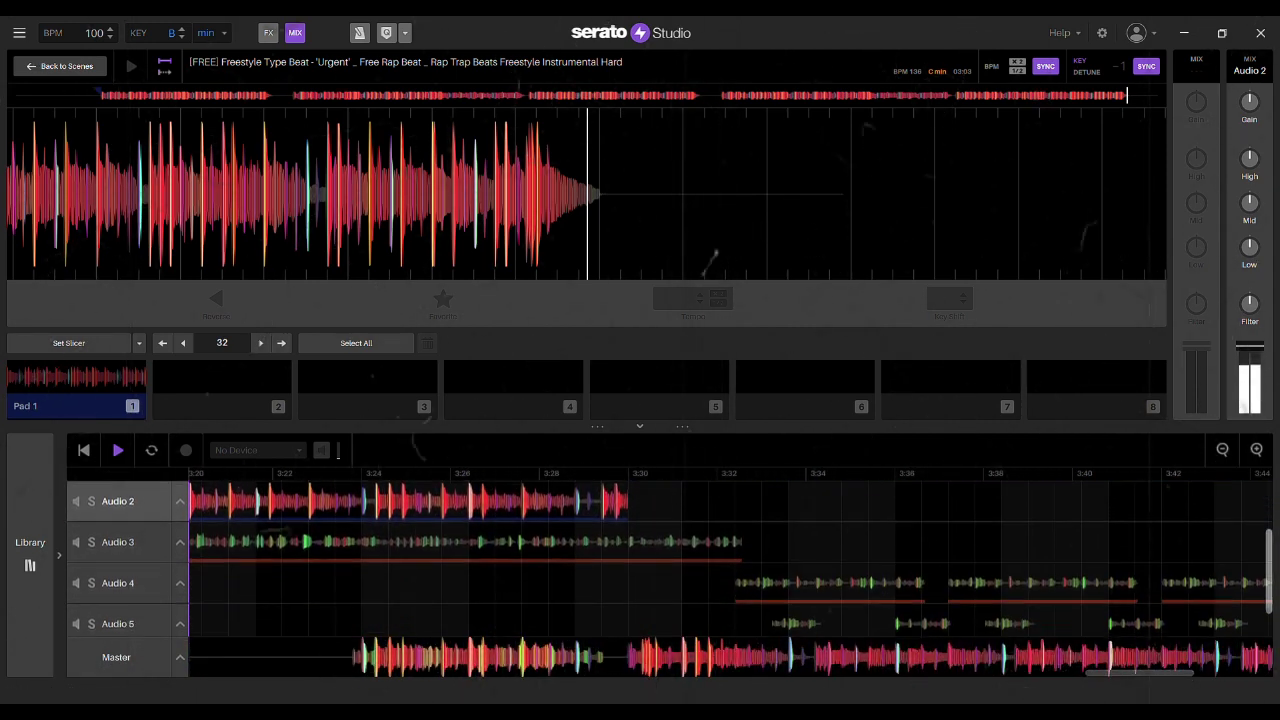
scroll(700, 570, "down", 1)
left_click(527, 473)
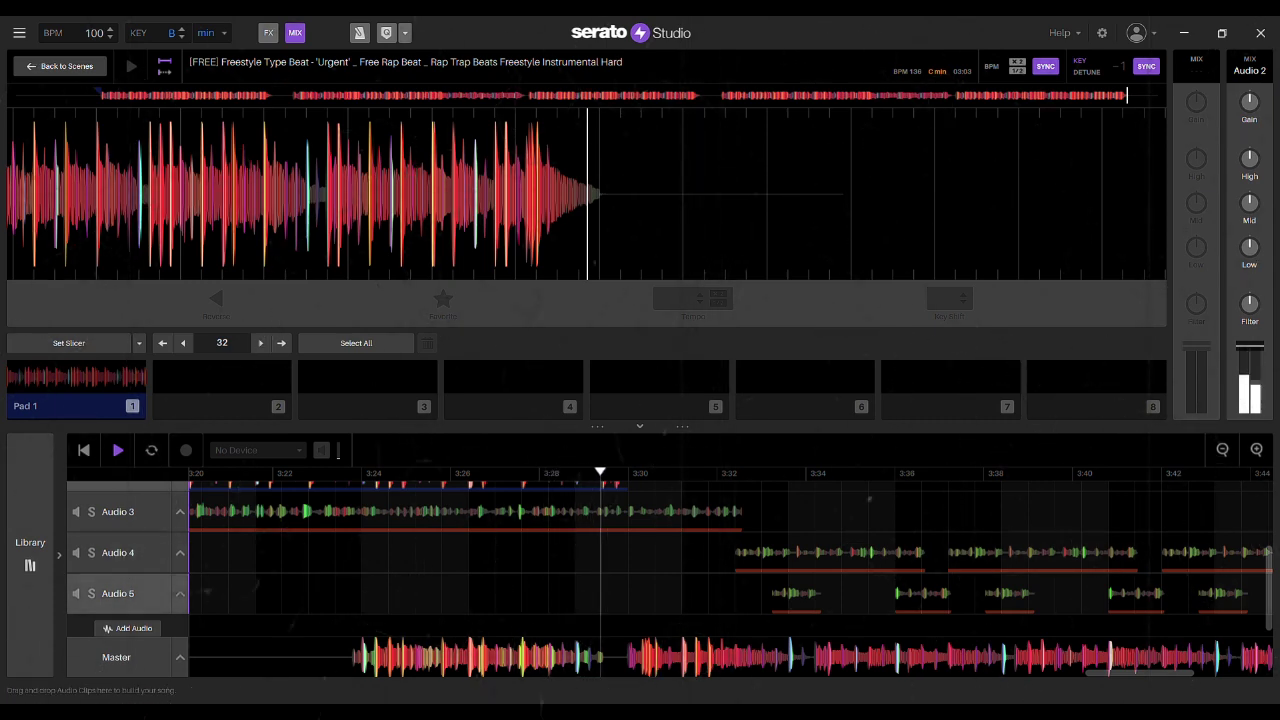
scroll(600, 560, "up", 3)
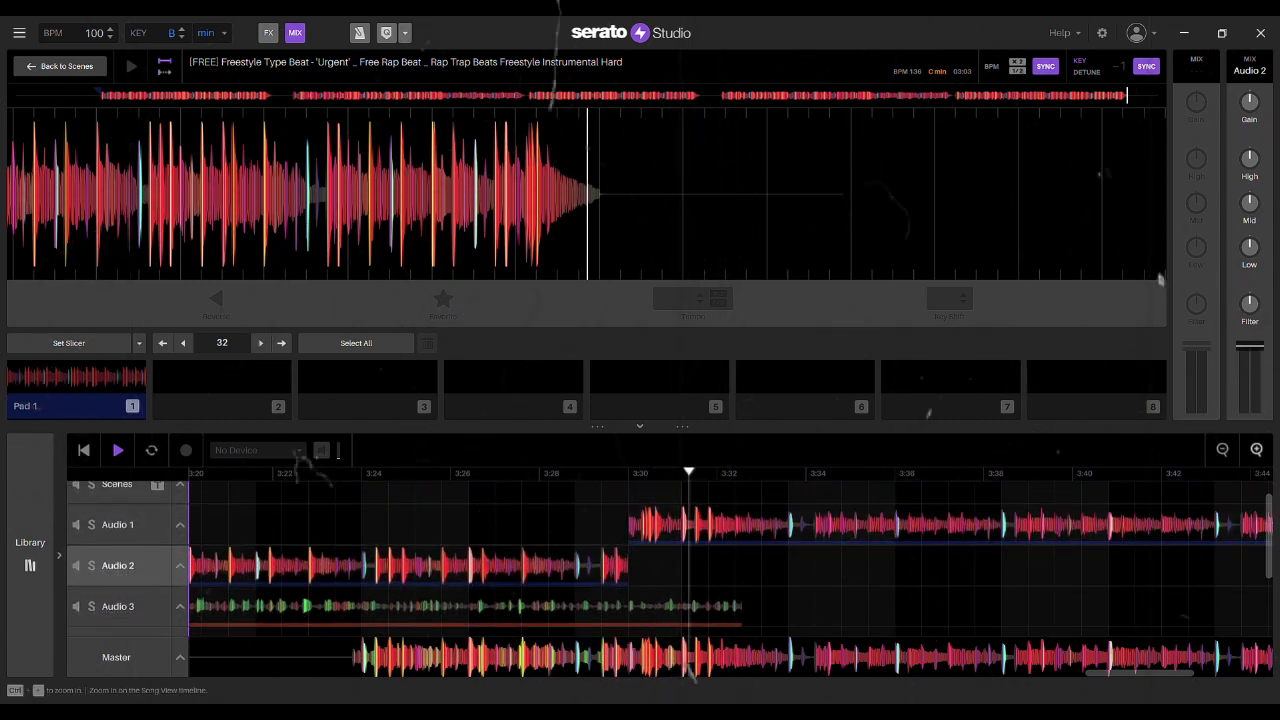
left_click(1222, 450)
left_click(1222, 450)
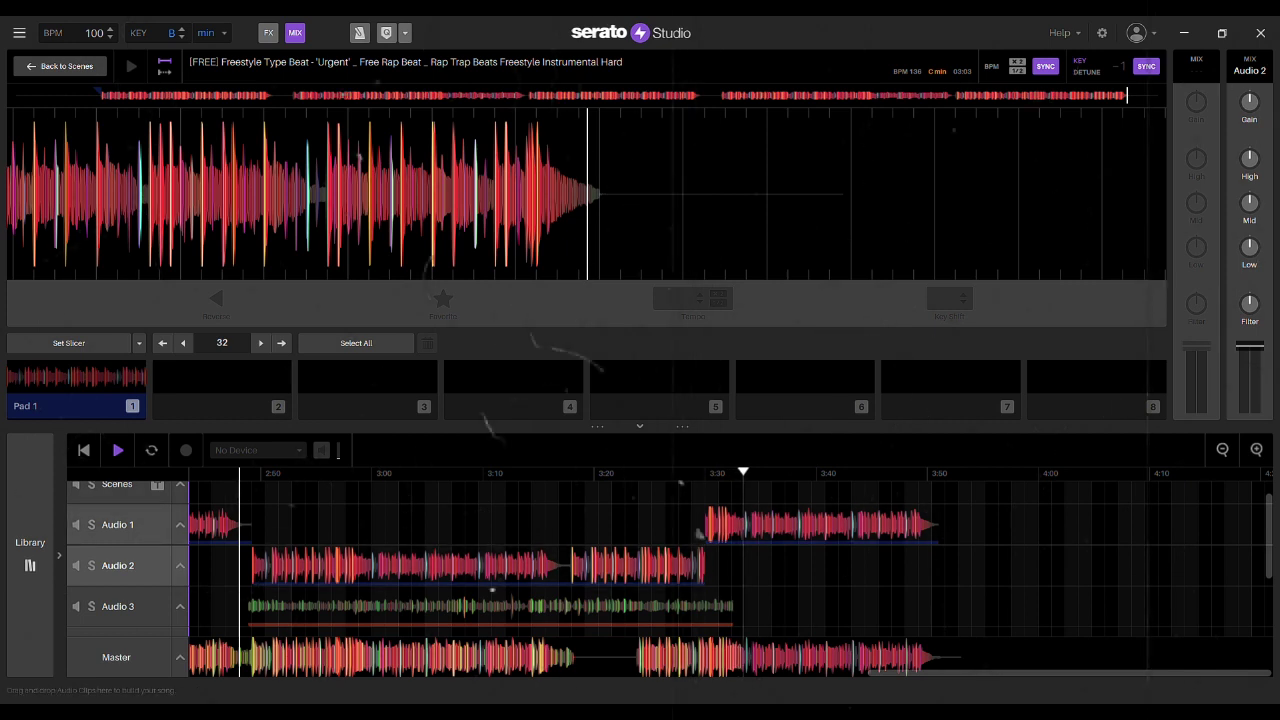
- Extend the start of the last Audio 1 beat clip back to about 3:17 and trim the Audio 2 clip's end to meet it
left_click(506, 525)
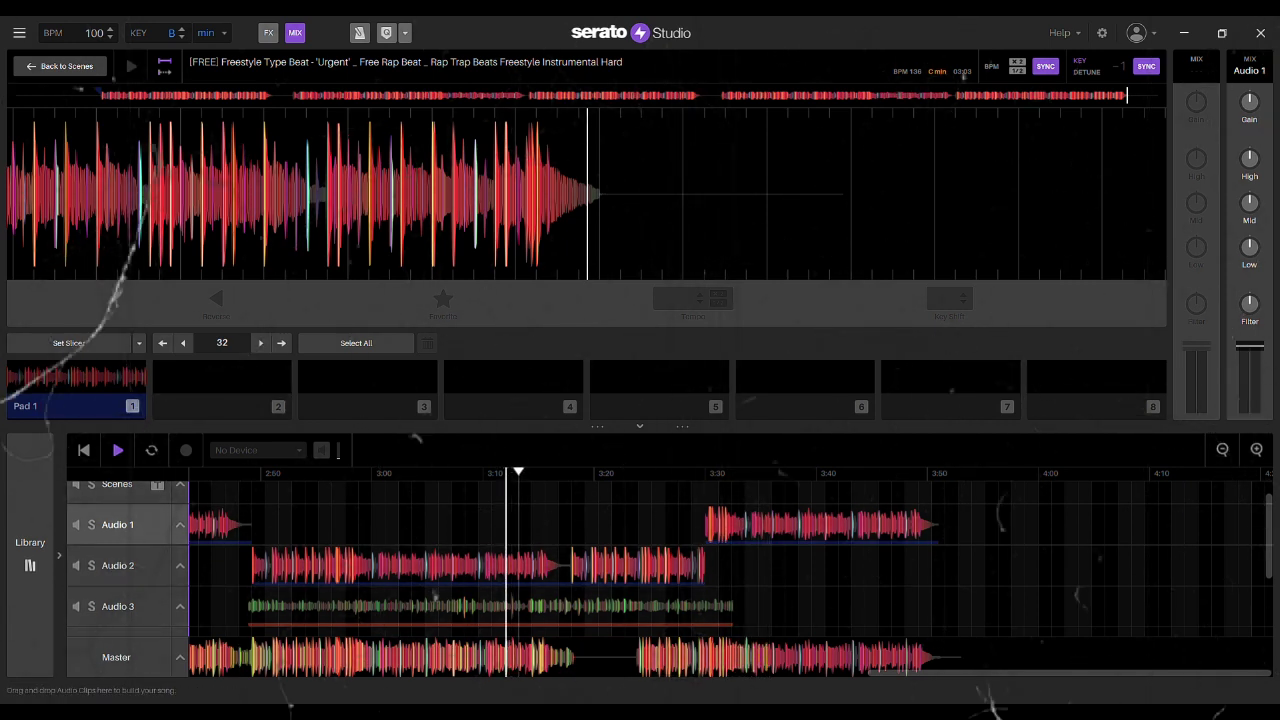
left_click_drag(707, 525, 566, 524)
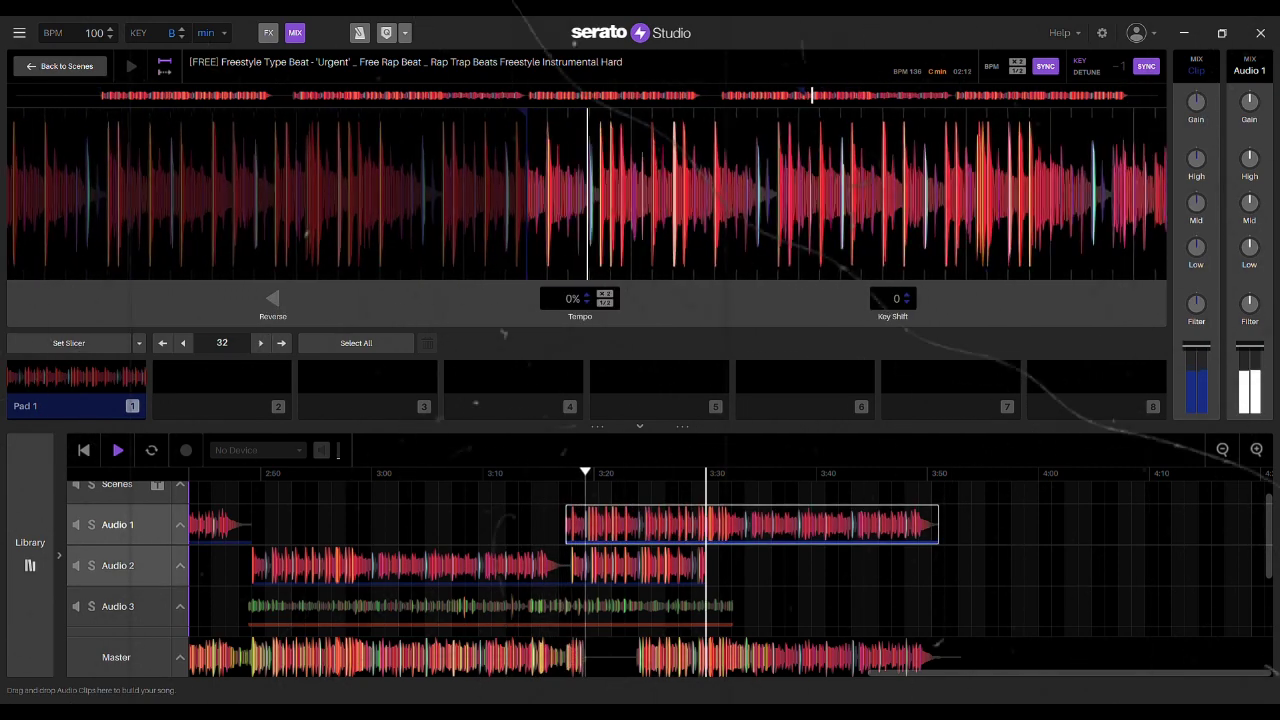
left_click_drag(705, 566, 564, 565)
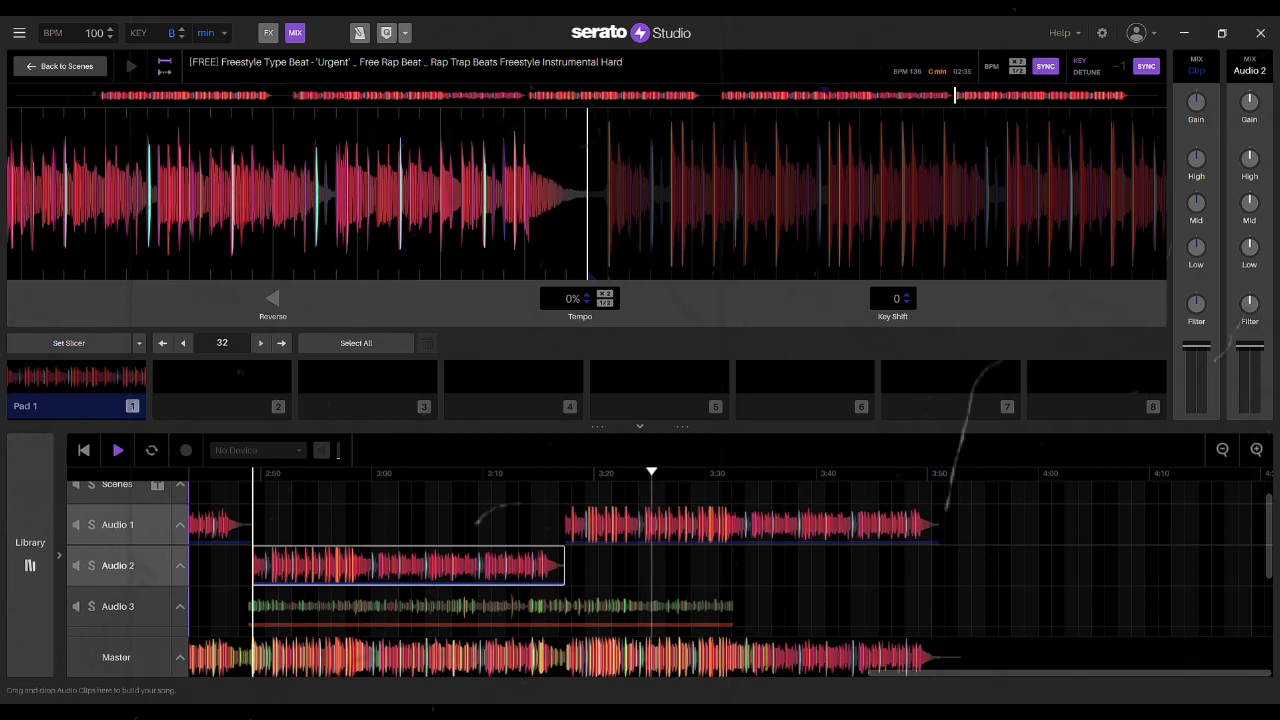
left_click(120, 524)
left_click(117, 450)
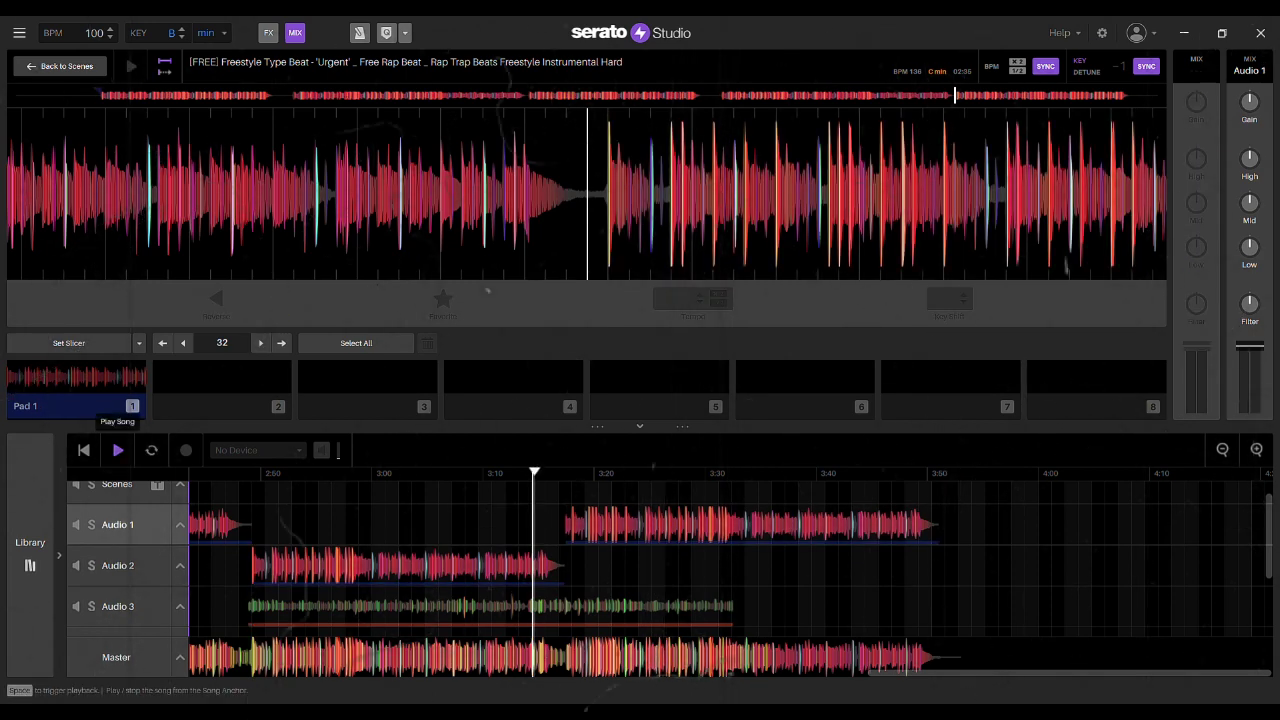
- Extend the Audio 1 beat clip's start back to about 3:15, on a beat hit, and end the Audio 2 clip there
left_click(1256, 449)
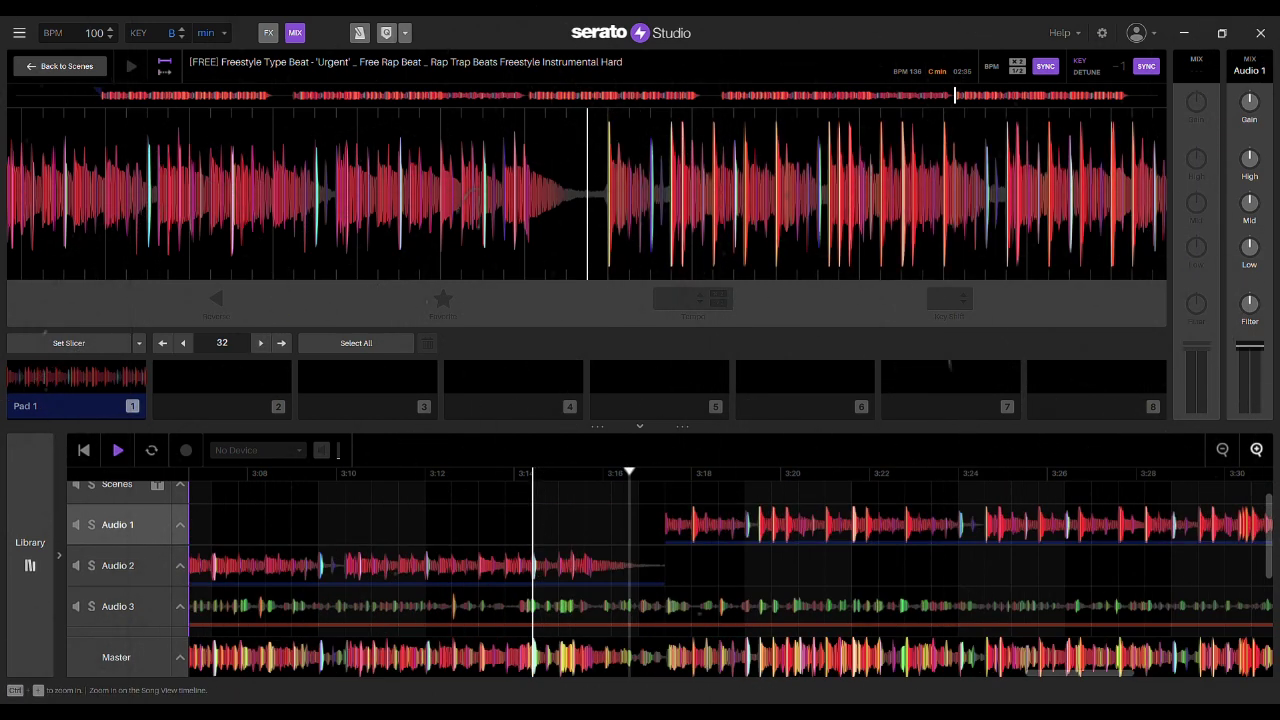
left_click(1256, 449)
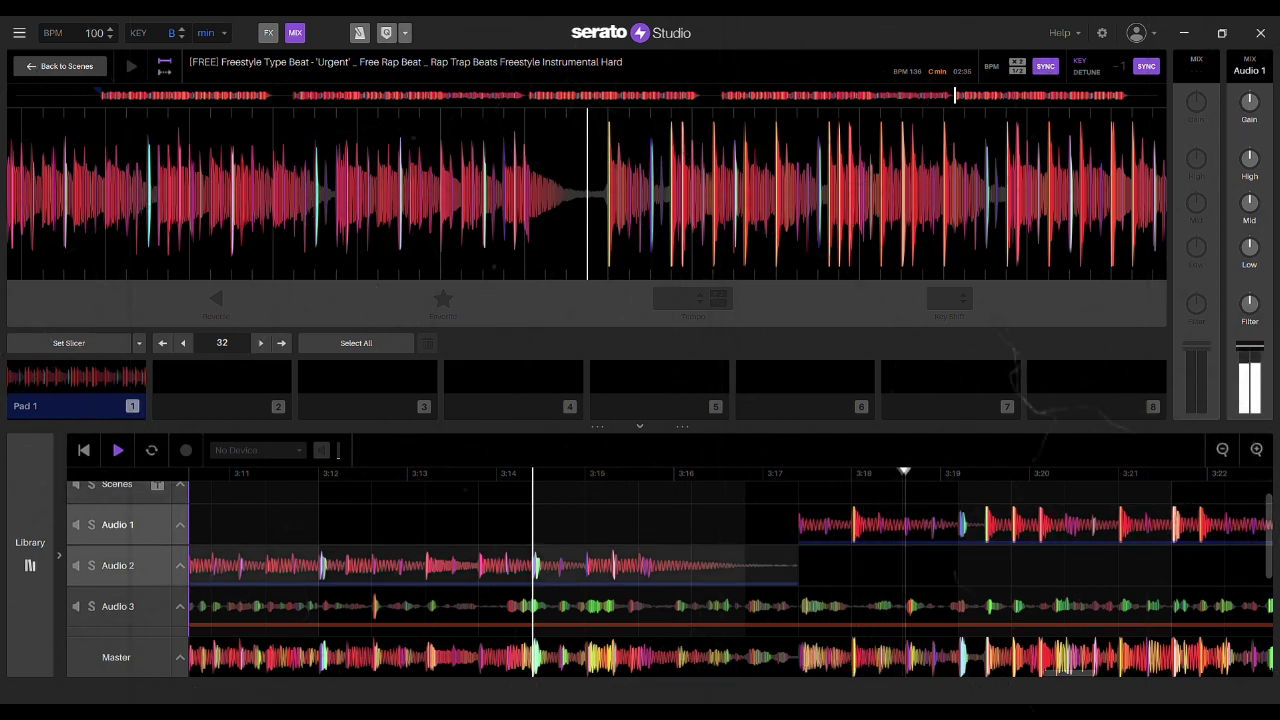
left_click_drag(797, 565, 850, 565)
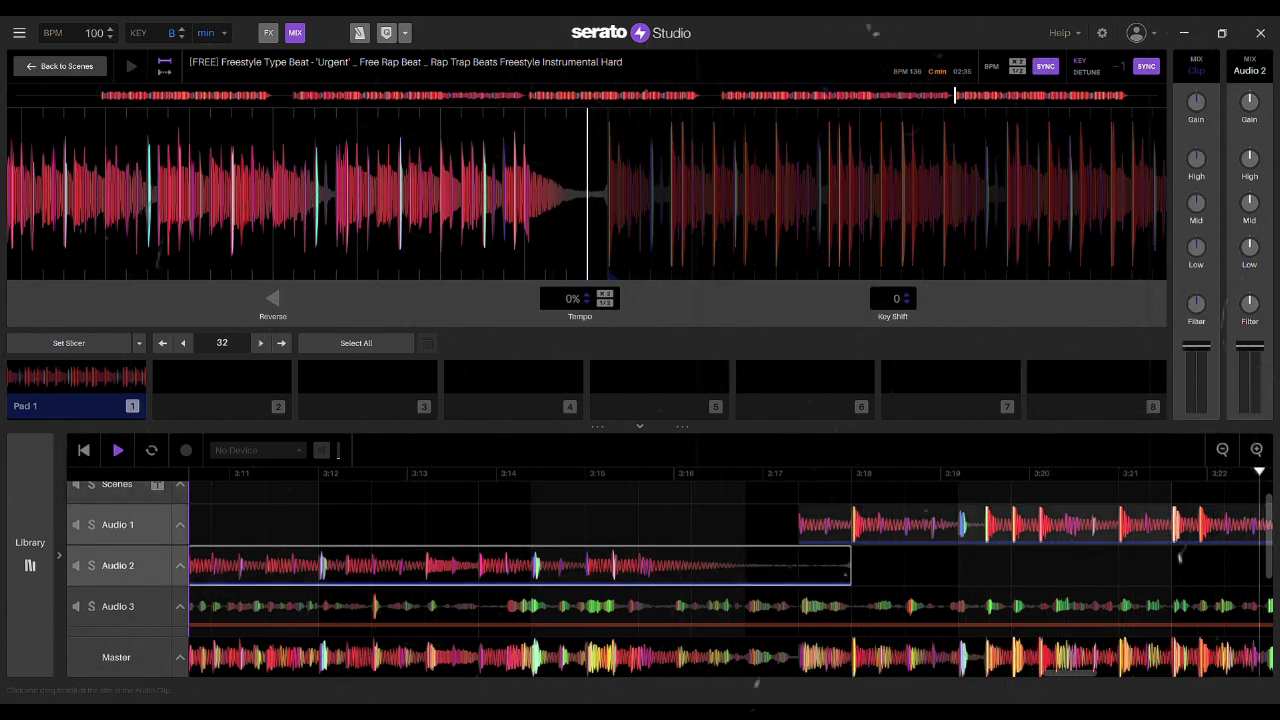
left_click_drag(798, 524, 586, 524)
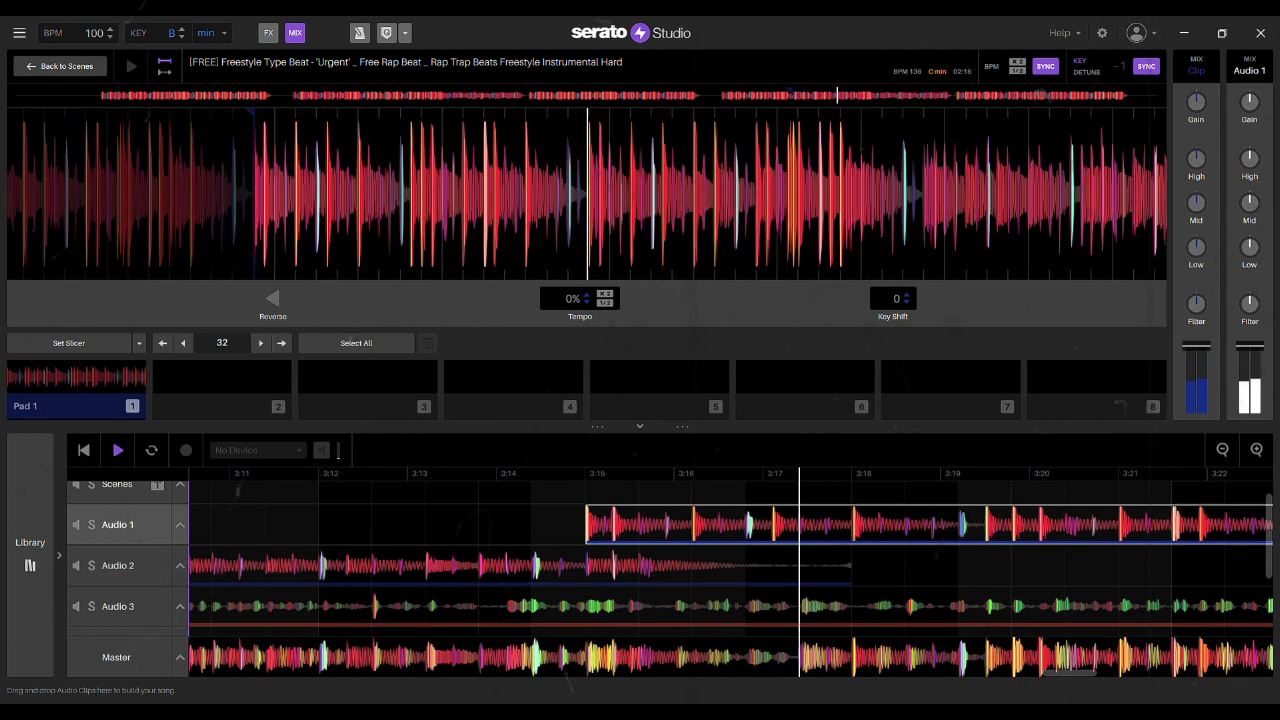
left_click(117, 450)
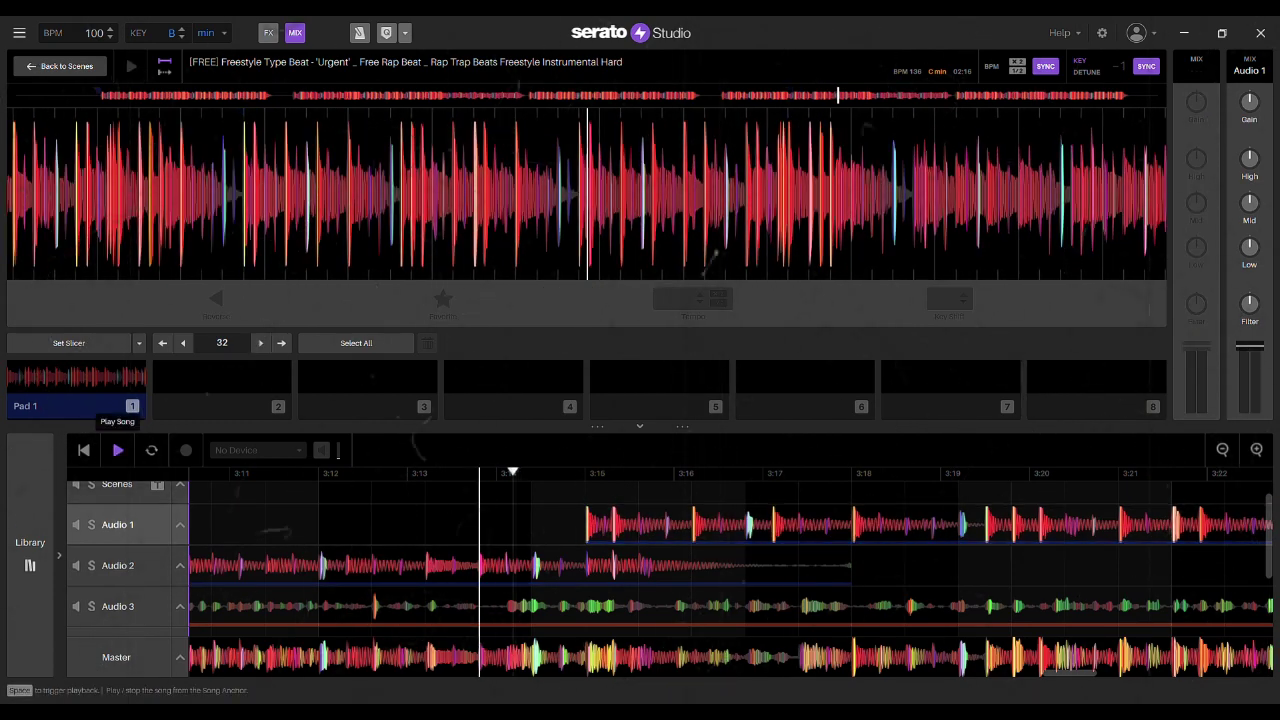
left_click_drag(851, 566, 585, 566)
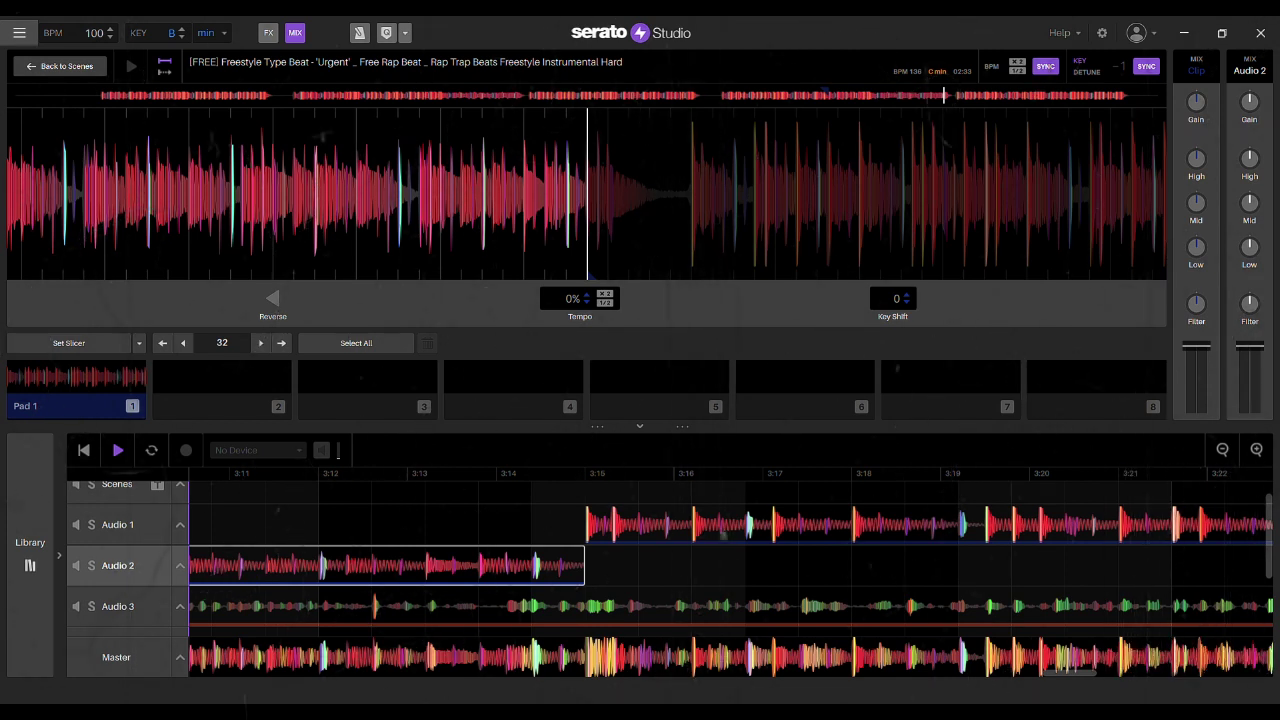
- Play back the Audio 2 to Audio 1 beat transition at 3:15, starting from about 3:10
left_click(422, 524)
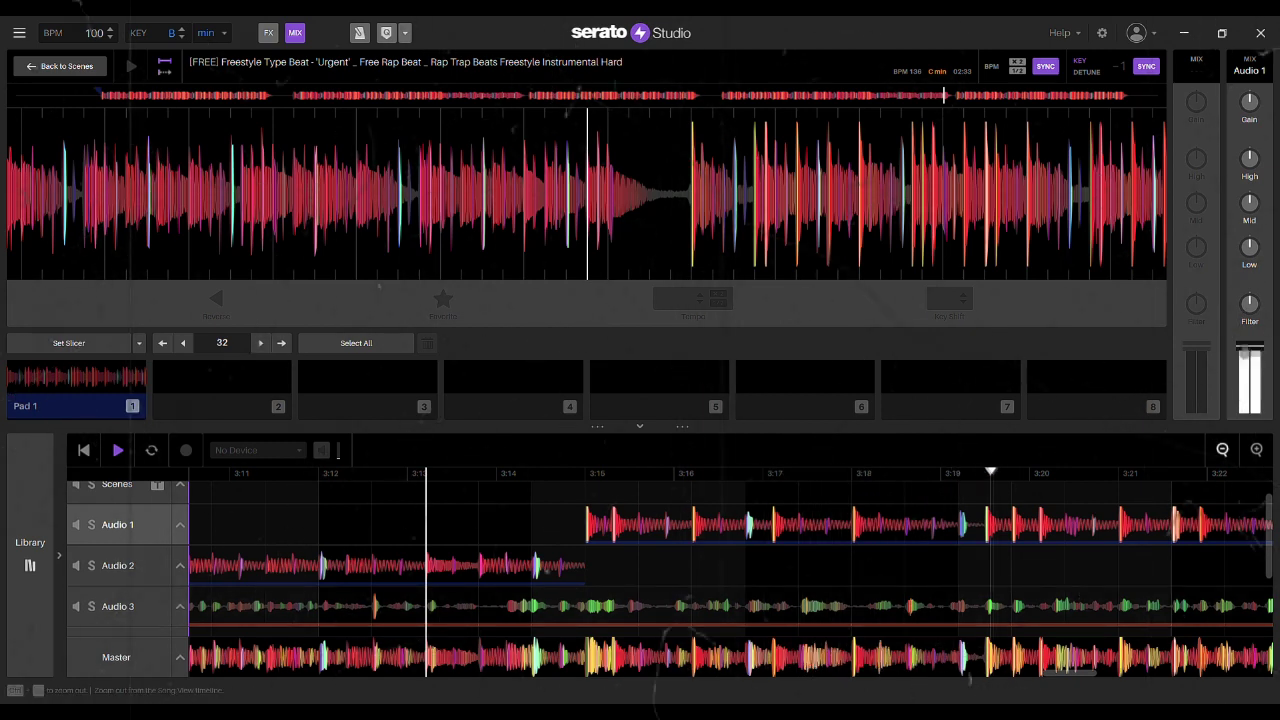
left_click(1222, 450)
left_click(1222, 450)
left_click(347, 525)
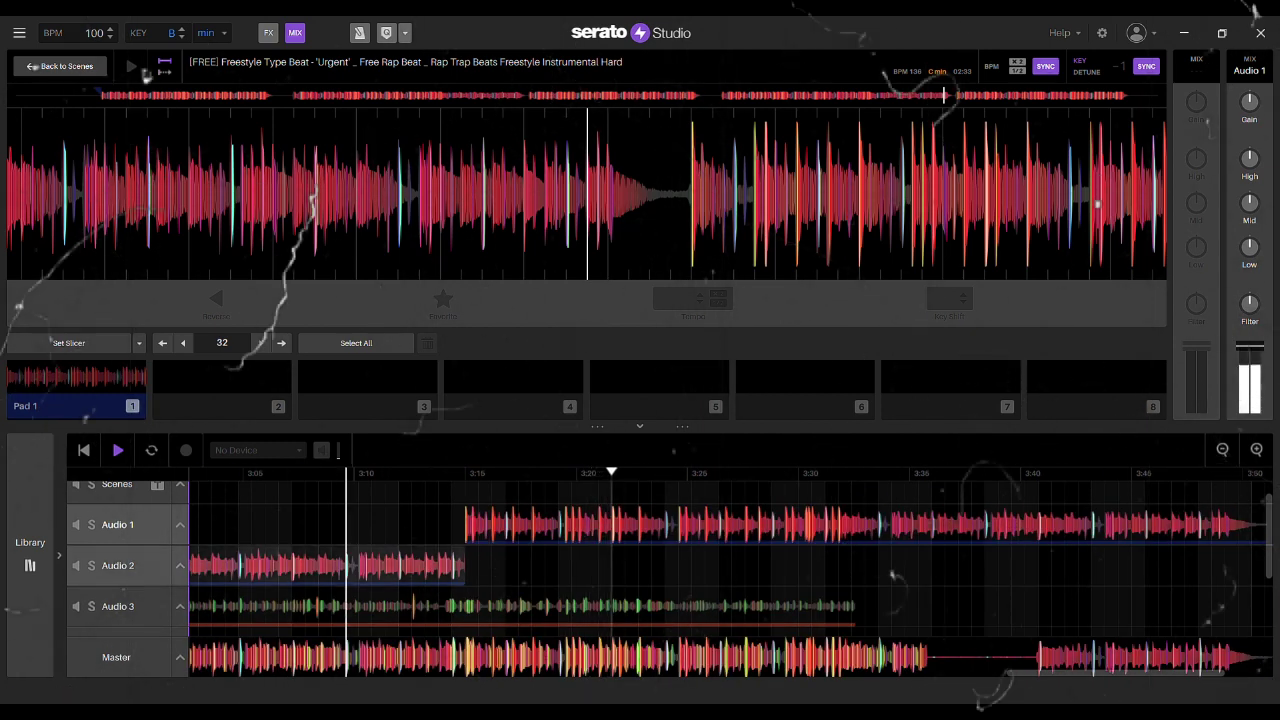
left_click(118, 450)
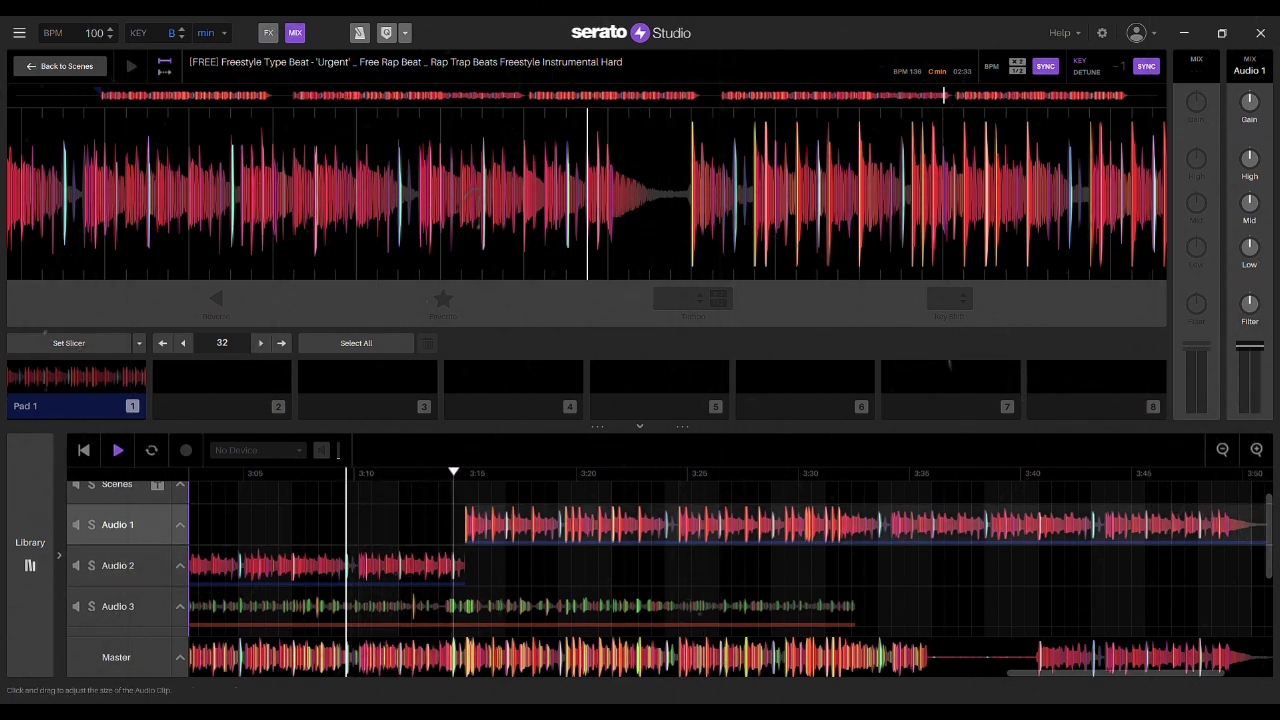
- Extend the Audio 1 beat clip's start back to about 3:05, trim the Audio 2 clip's end to match, and play the transition
left_click_drag(466, 525, 240, 525)
left_click(227, 525)
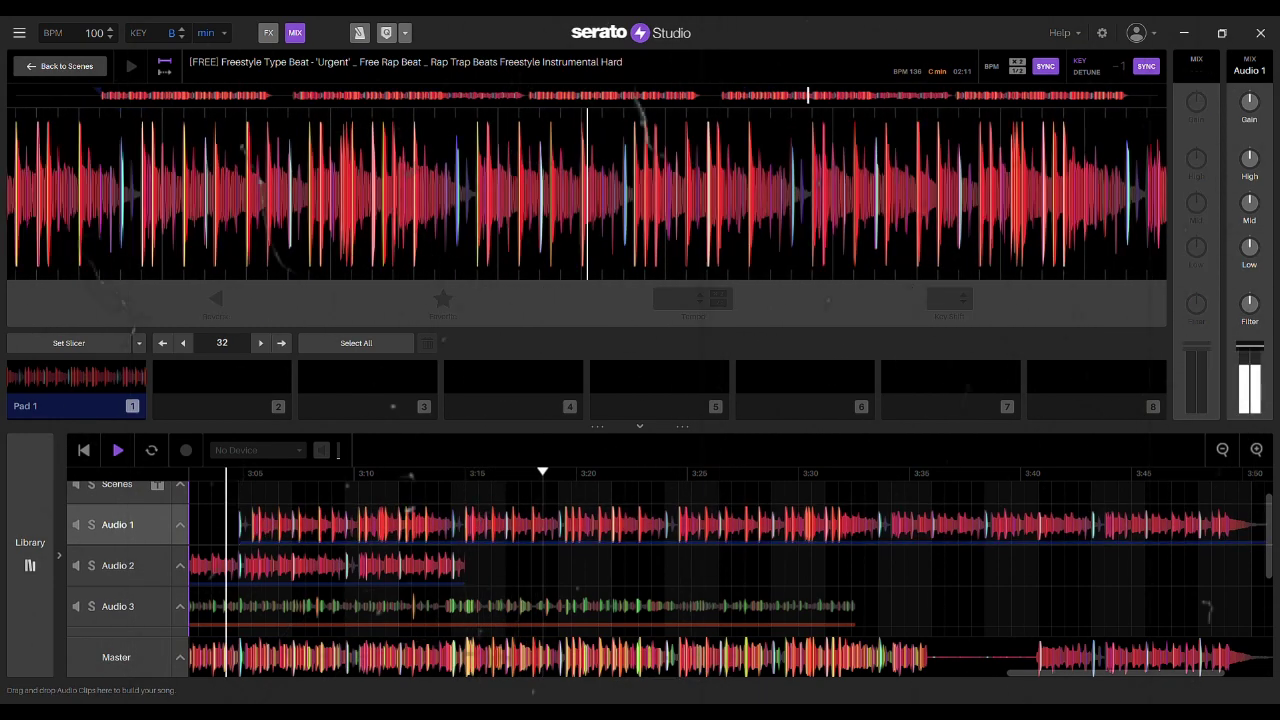
left_click(117, 450)
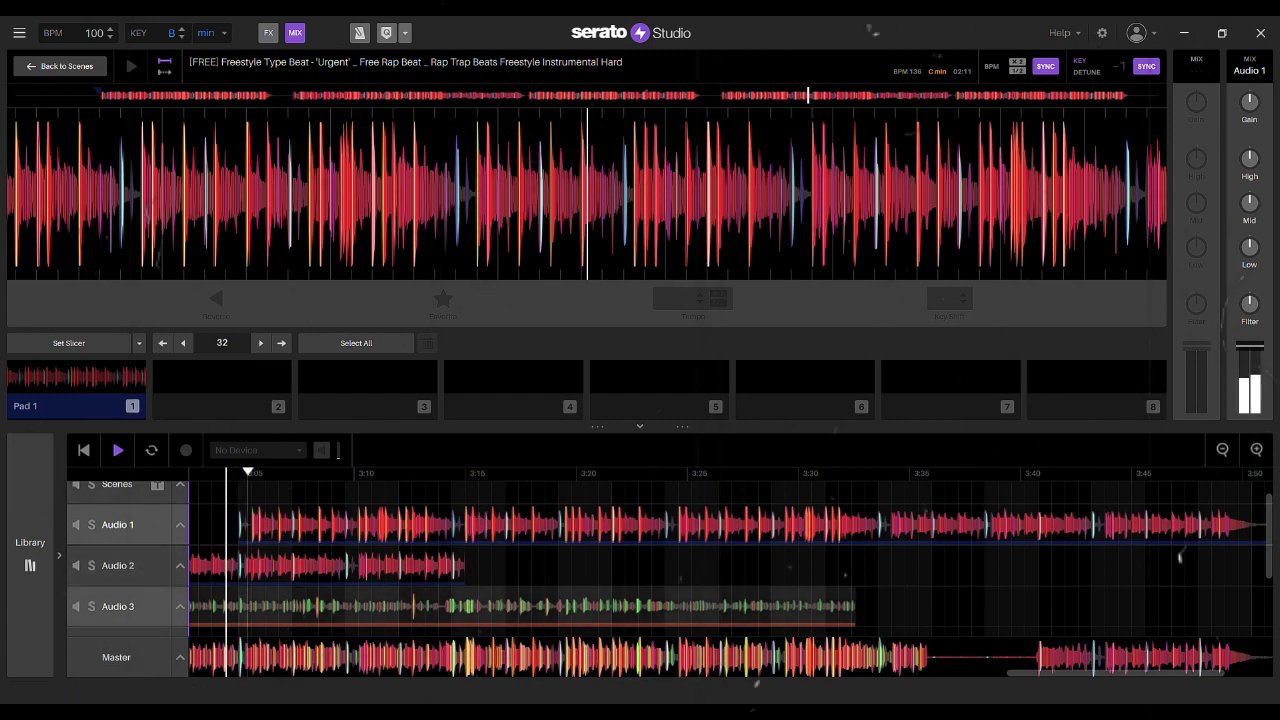
left_click_drag(464, 565, 237, 565)
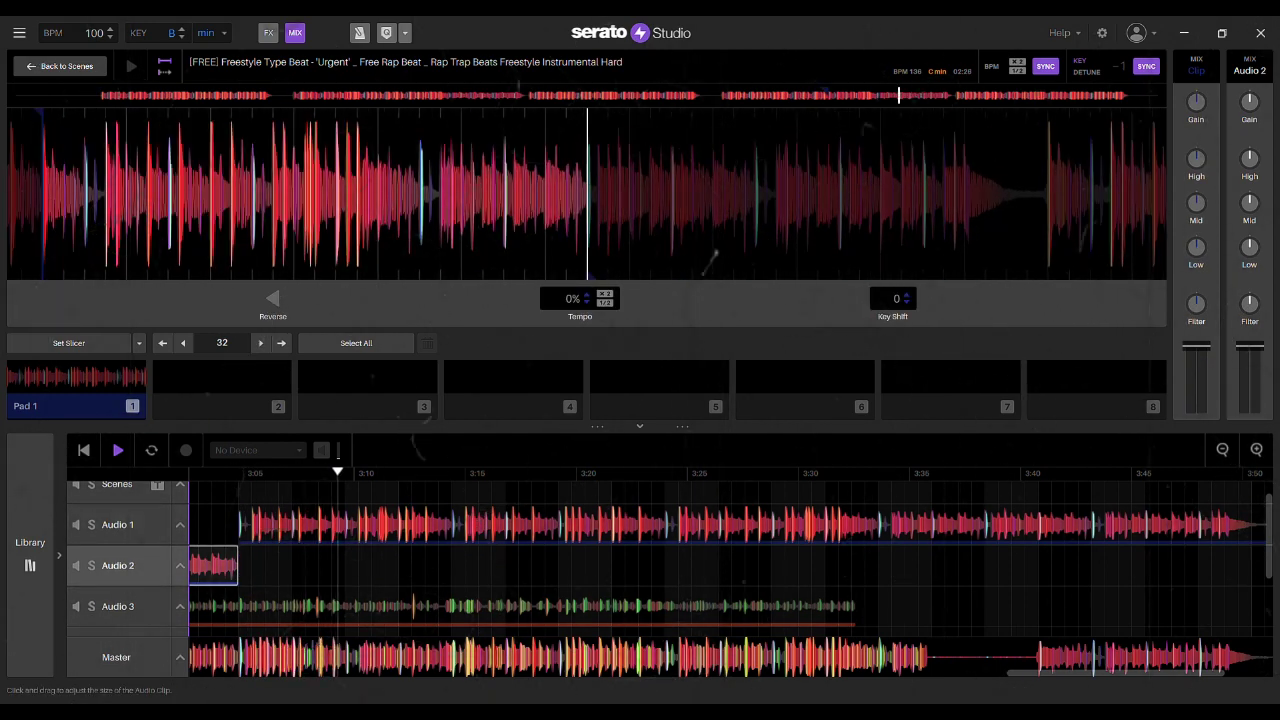
left_click(213, 525)
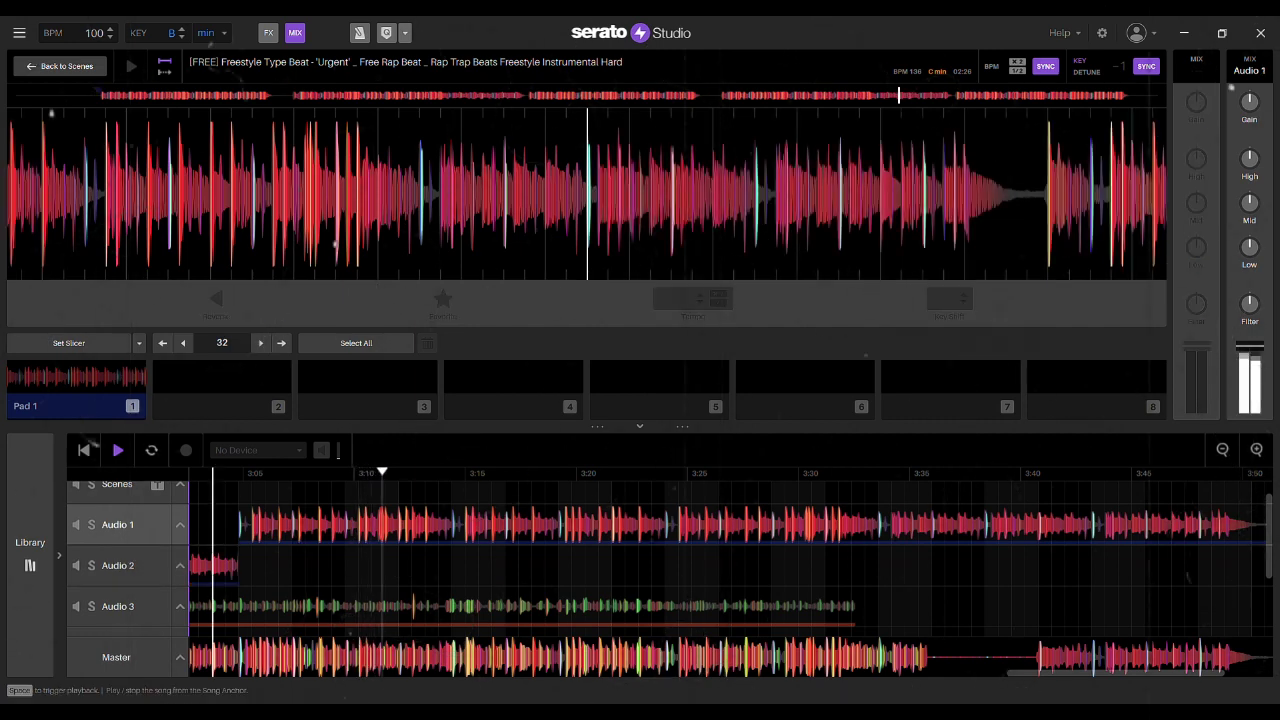
left_click(118, 450)
left_click(118, 450)
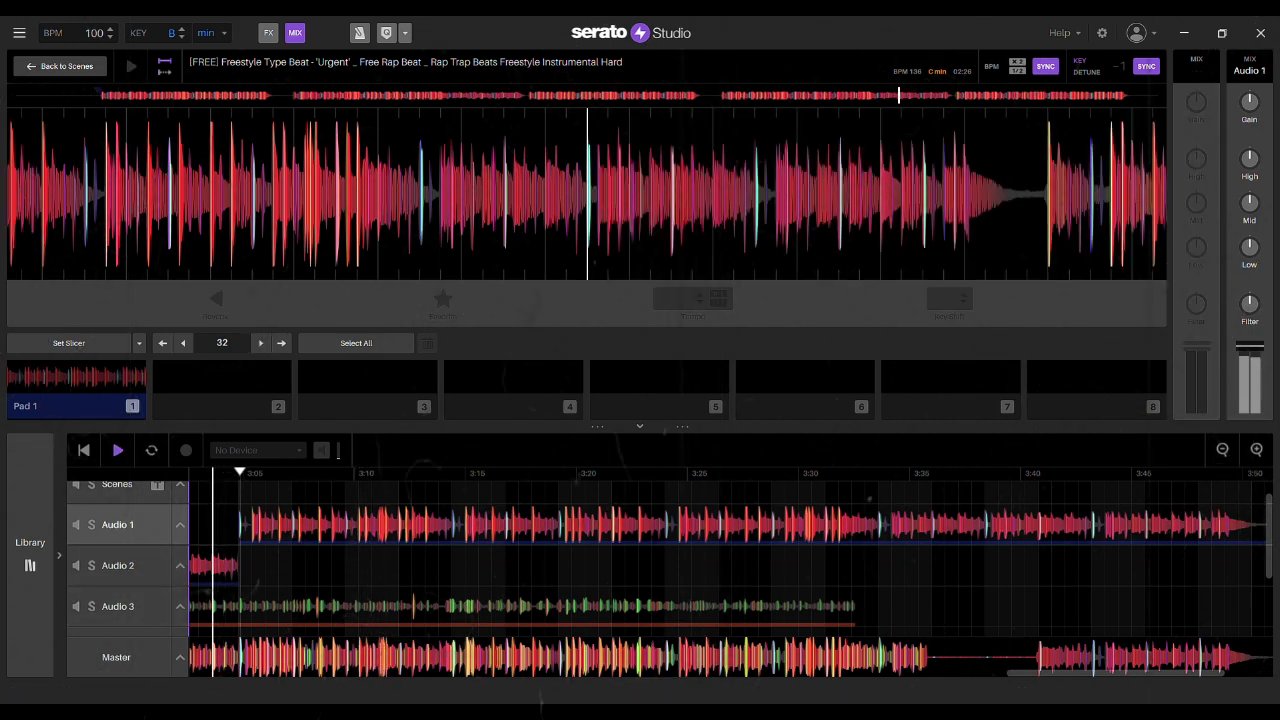
- Extend the last Audio 1 beat clip's start back to about 2:59 and trim the Audio 2 clip's end to meet it
scroll(730, 570, "down", 3)
left_click_drag(1116, 673, 938, 673)
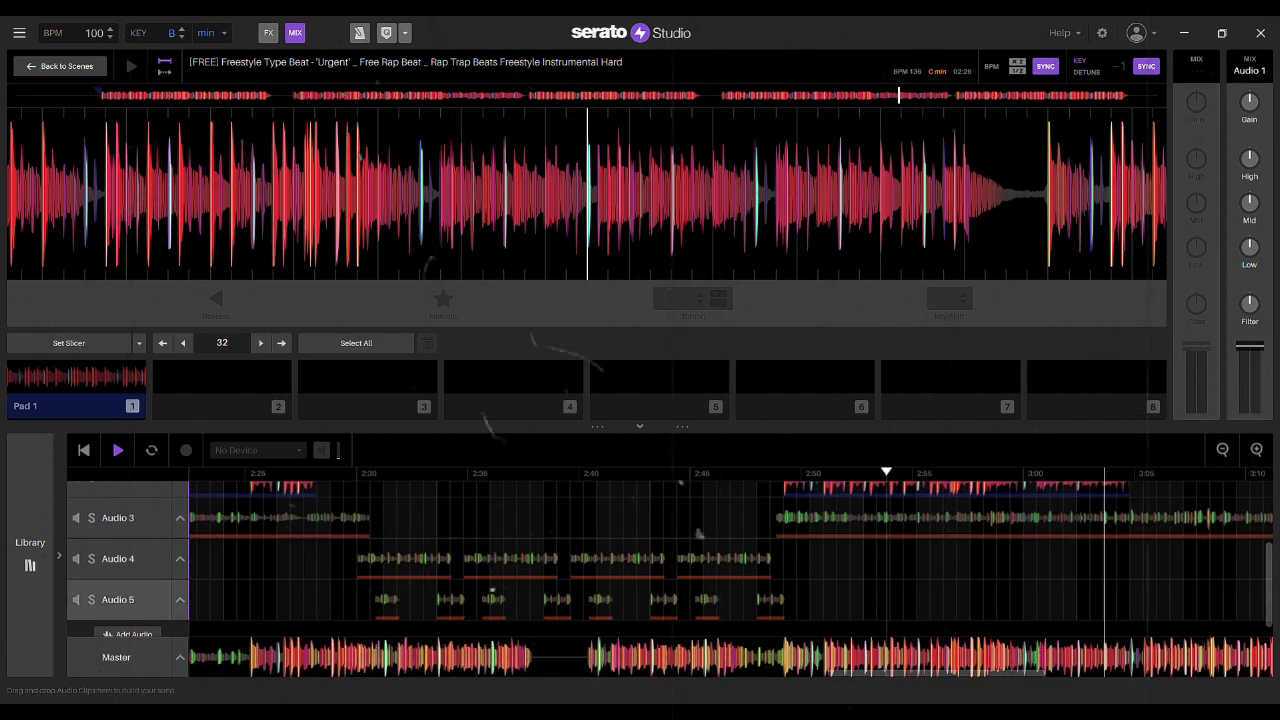
scroll(705, 534, "up", 2)
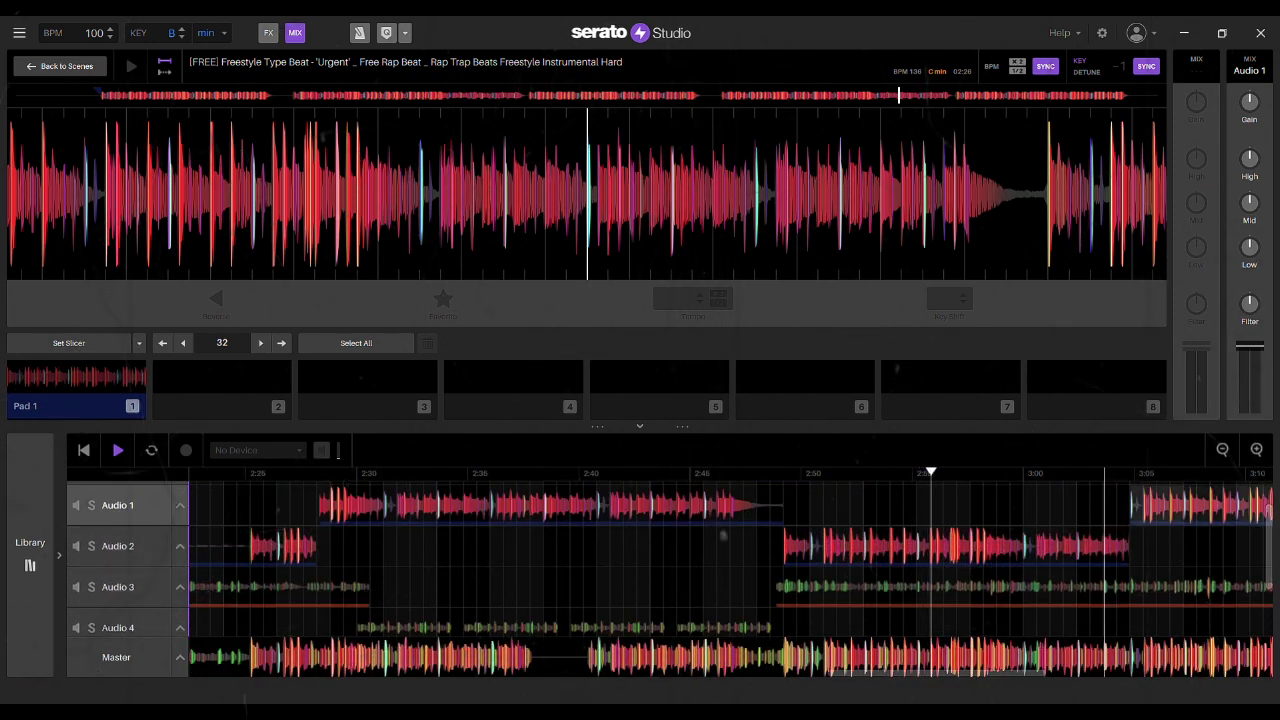
left_click_drag(1131, 512, 997, 514)
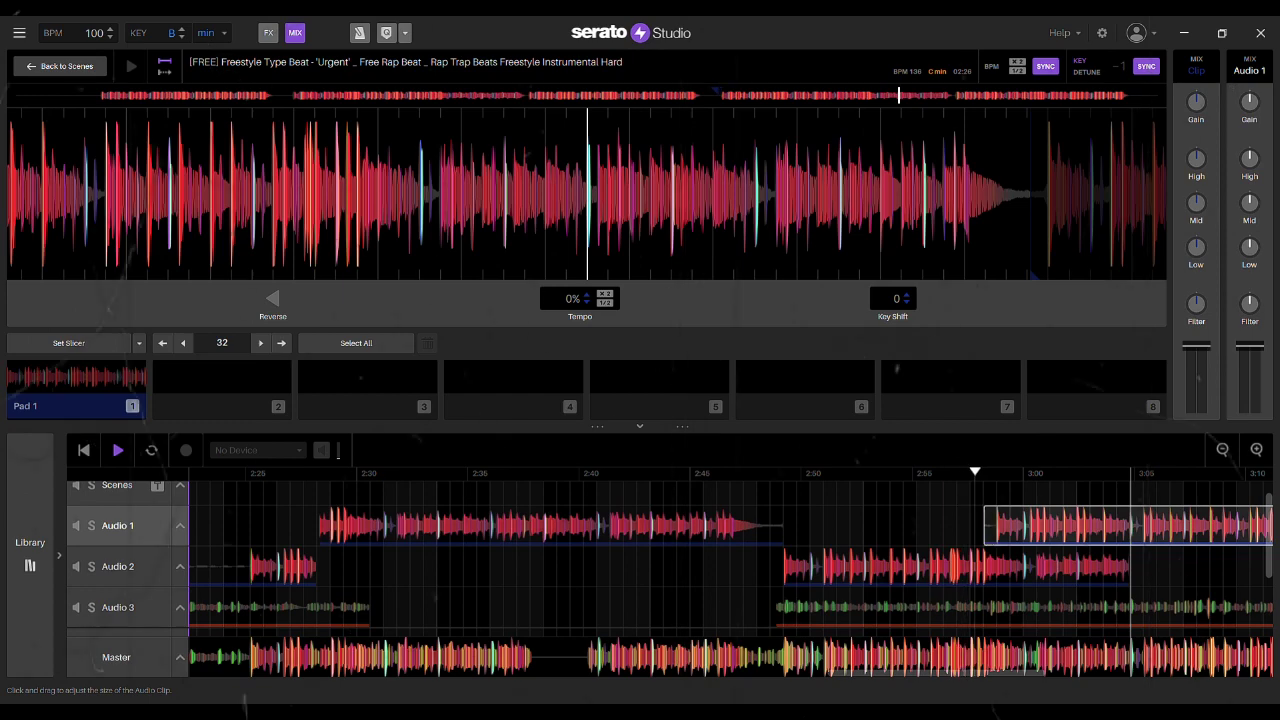
left_click_drag(1129, 566, 996, 566)
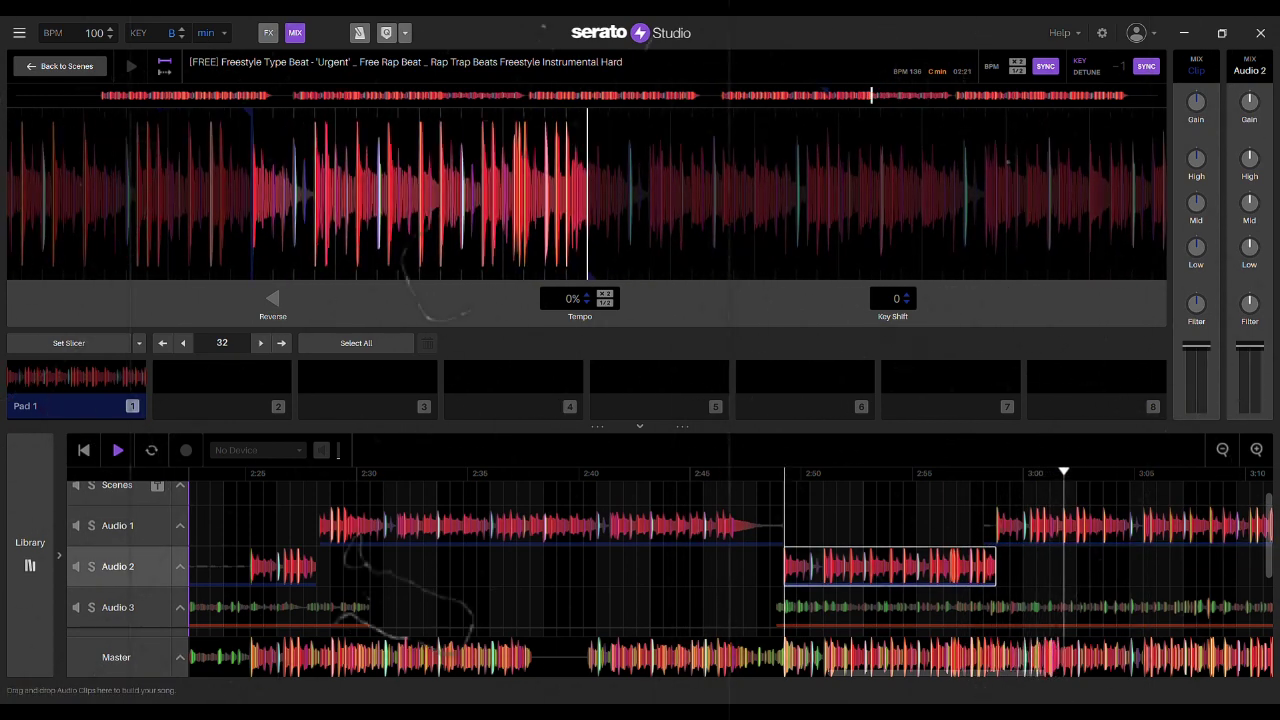
- Play the Audio 2 to Audio 1 beat transition from about 2:55 and listen through to the end of the arrangement
left_click(930, 525)
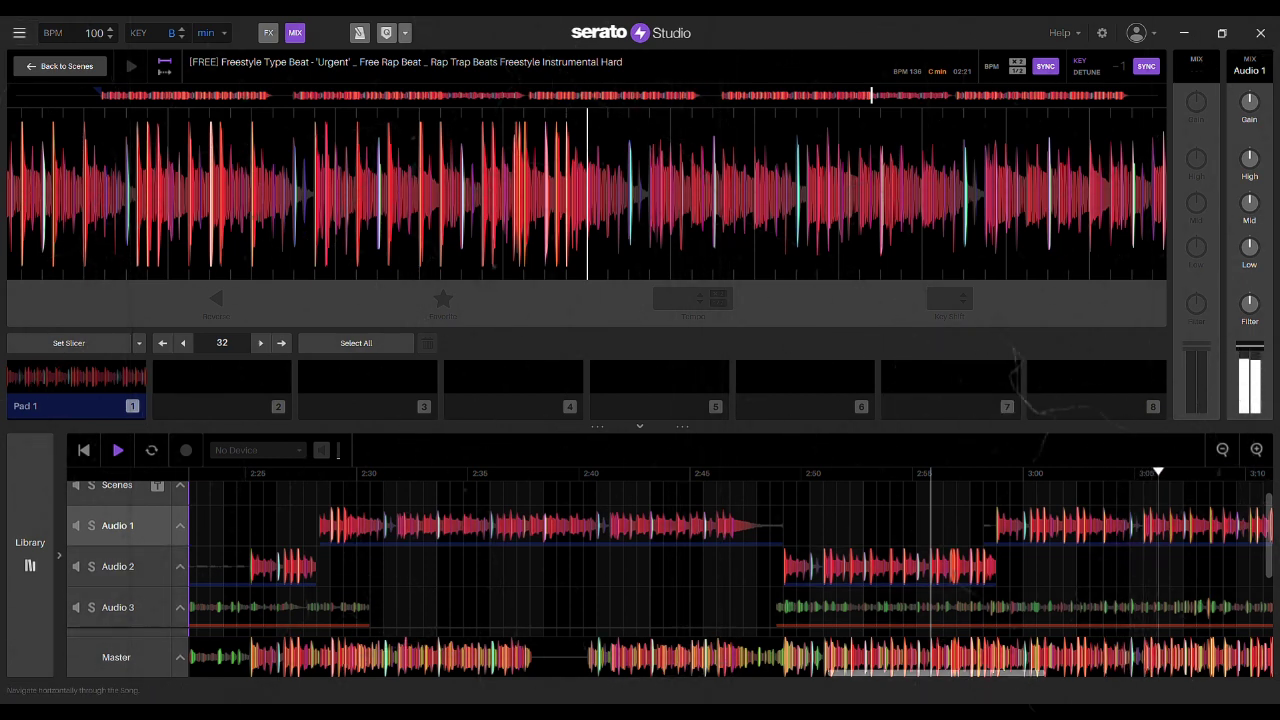
left_click_drag(937, 673, 1059, 673)
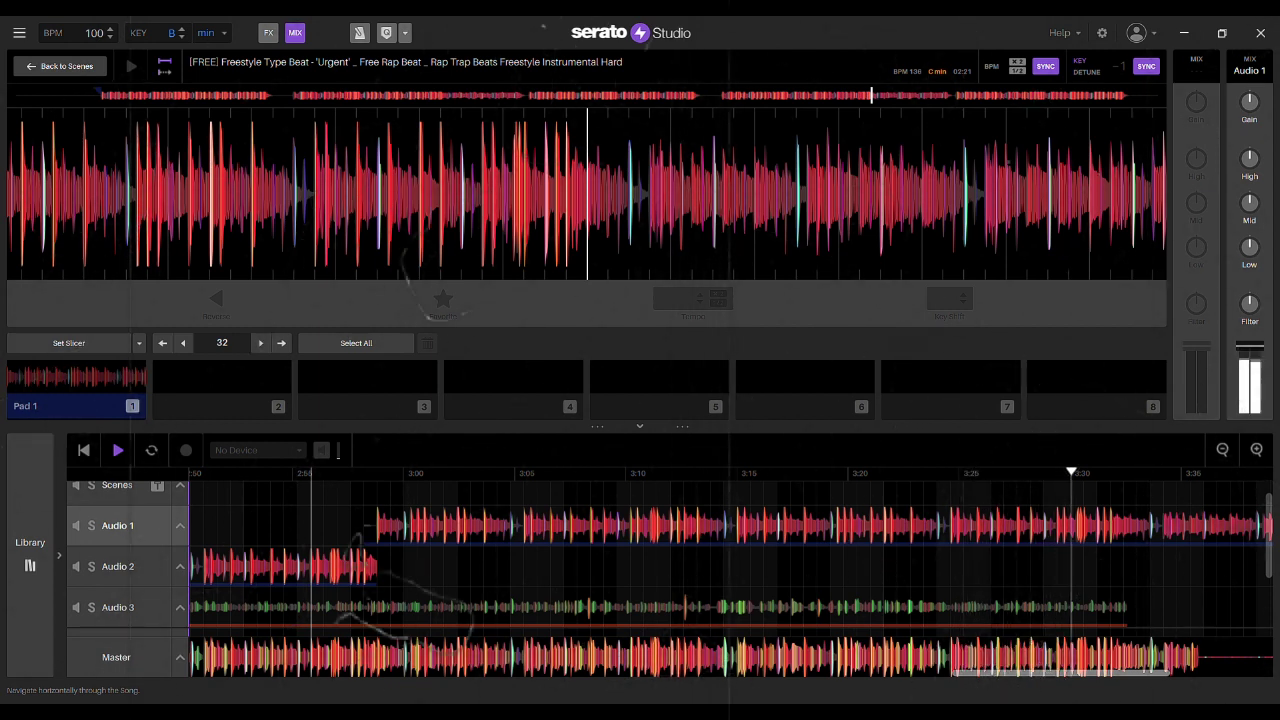
left_click_drag(1060, 673, 1105, 673)
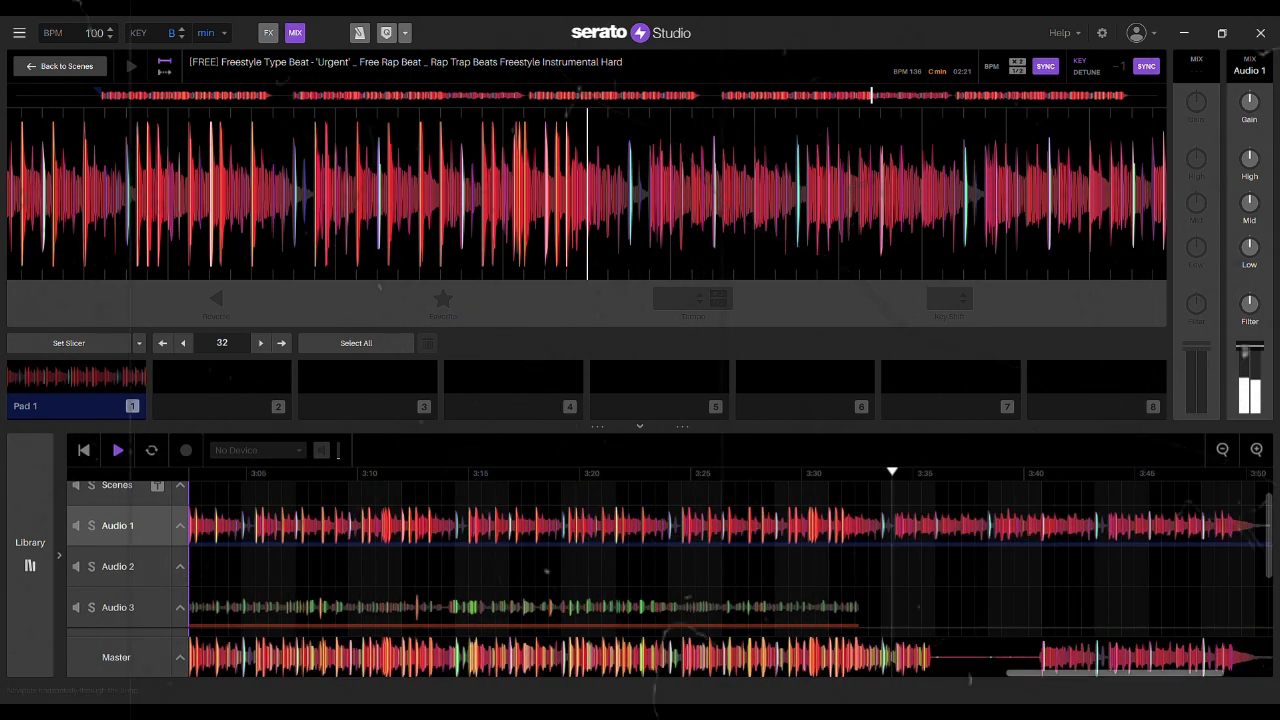
scroll(640, 560, "down", 3)
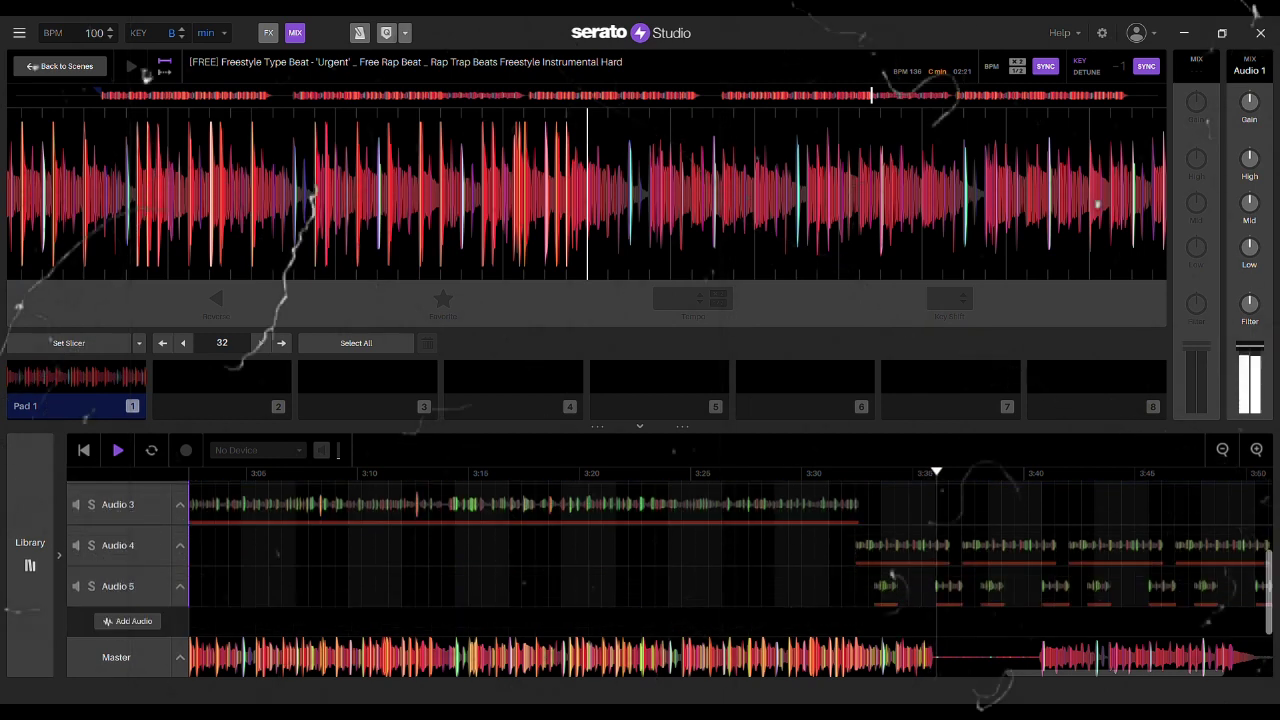
left_click_drag(1112, 673, 1149, 673)
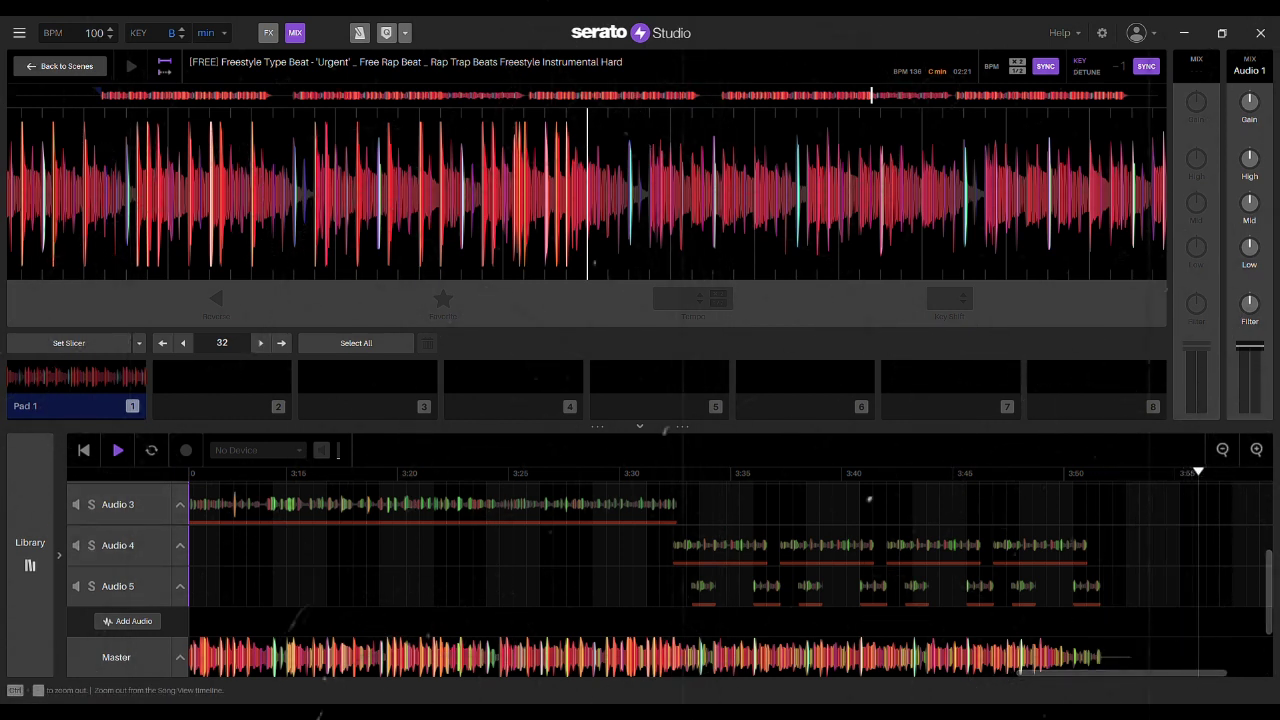
- Return to the start of the song and play the intro leading up to the first Audio 3 acapella clip
left_click(1222, 450)
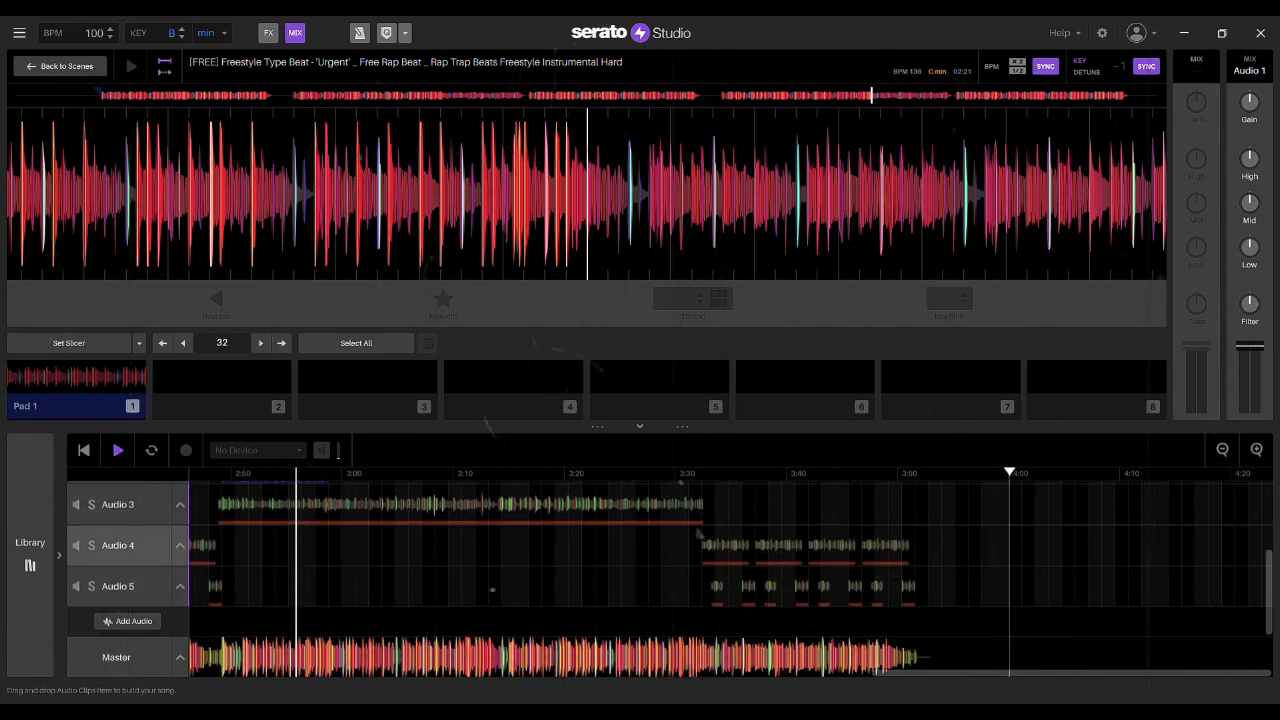
left_click_drag(980, 673, 200, 673)
left_click(547, 473)
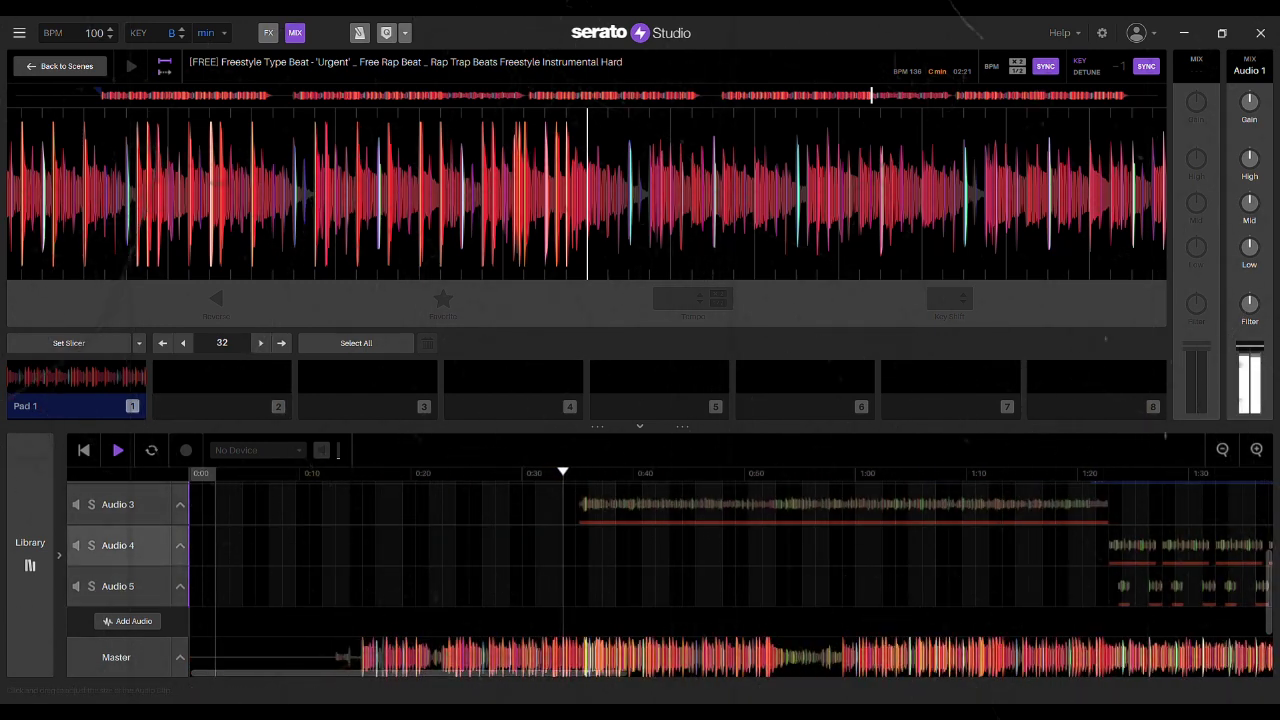
scroll(700, 560, "up", 3)
scroll(698, 533, "down", 3)
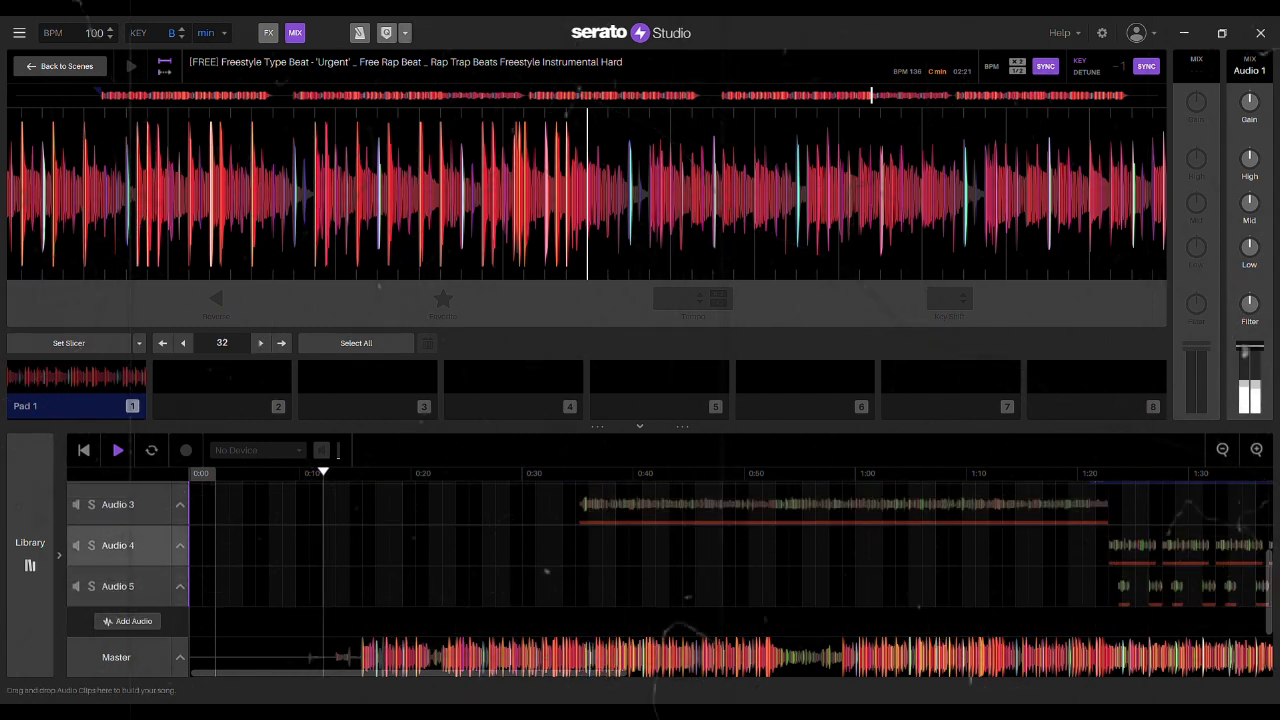
left_click(118, 546)
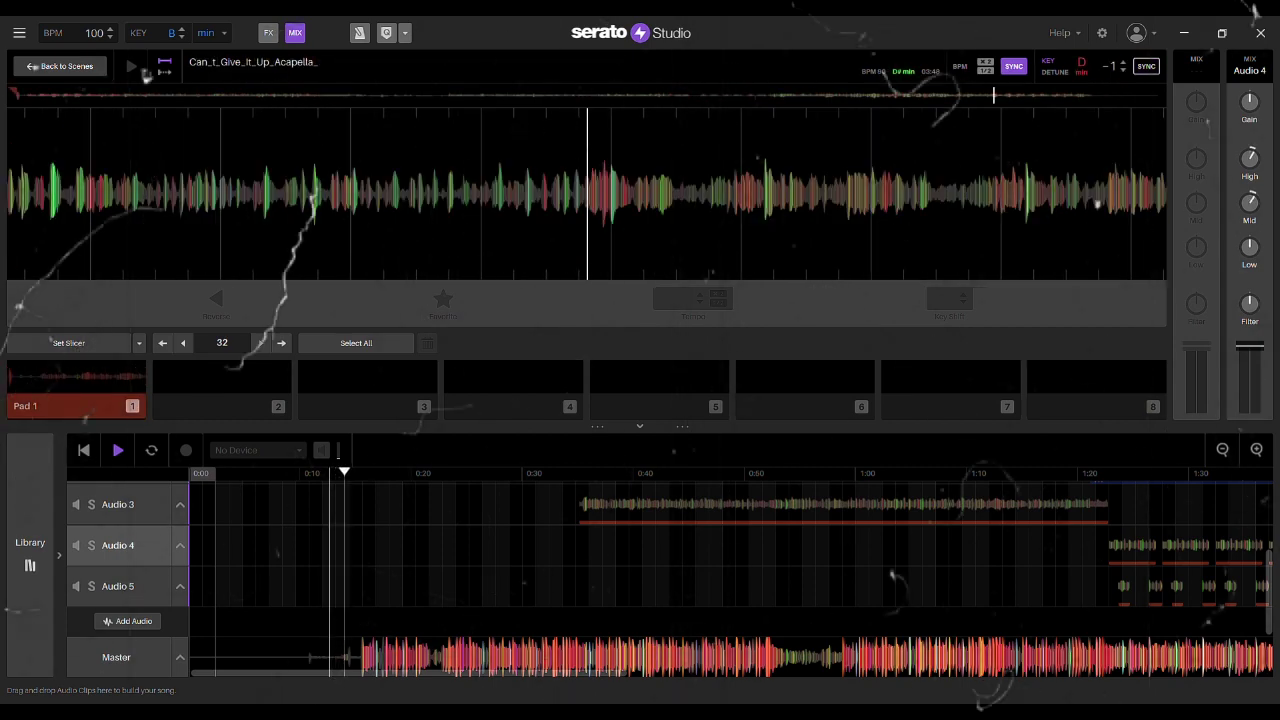
key("ctrl+v")
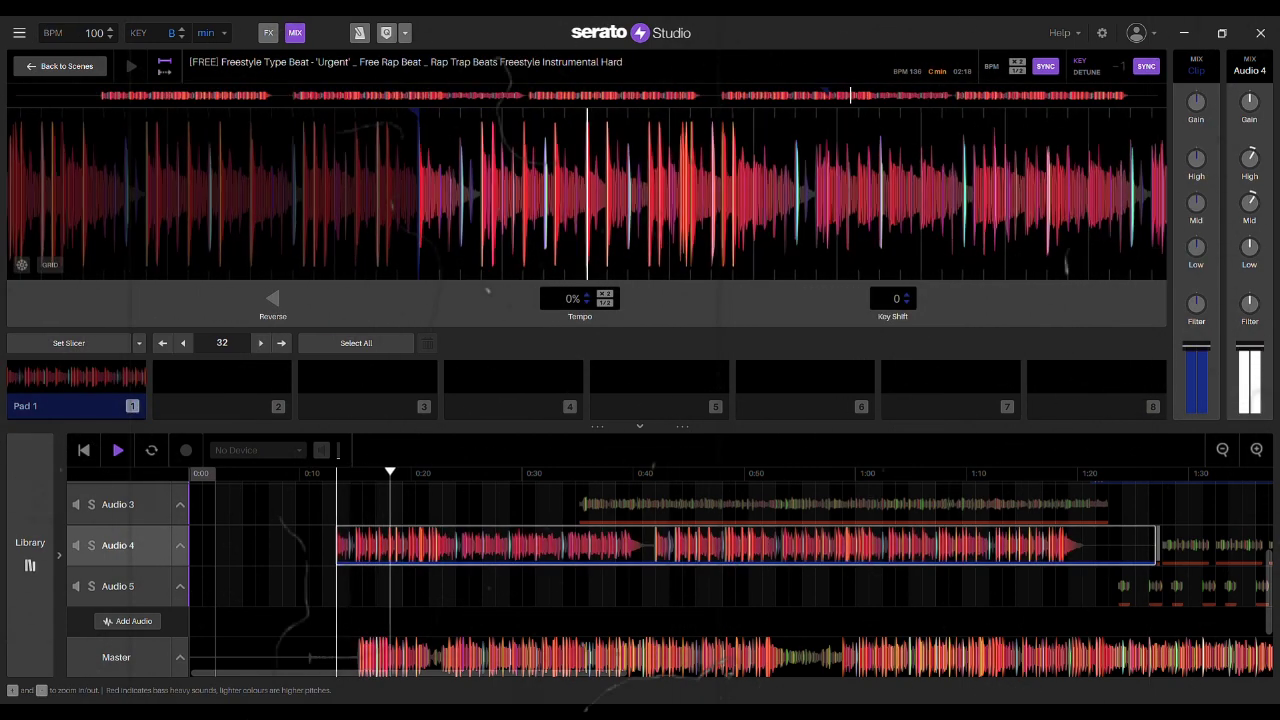
key("Delete")
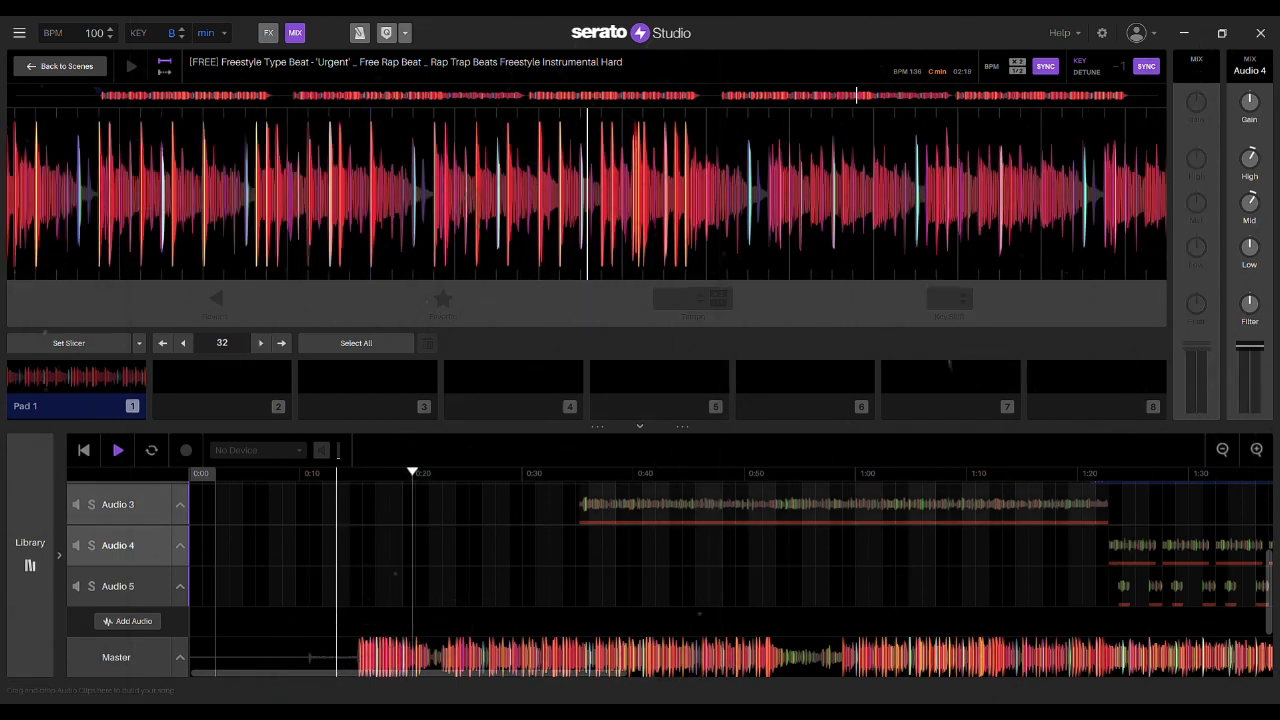
- Copy the group of acapella chops starting at about 1:22 on Audio 4 and 5 and paste it at about 0:18
left_click_drag(1054, 545, 495, 597)
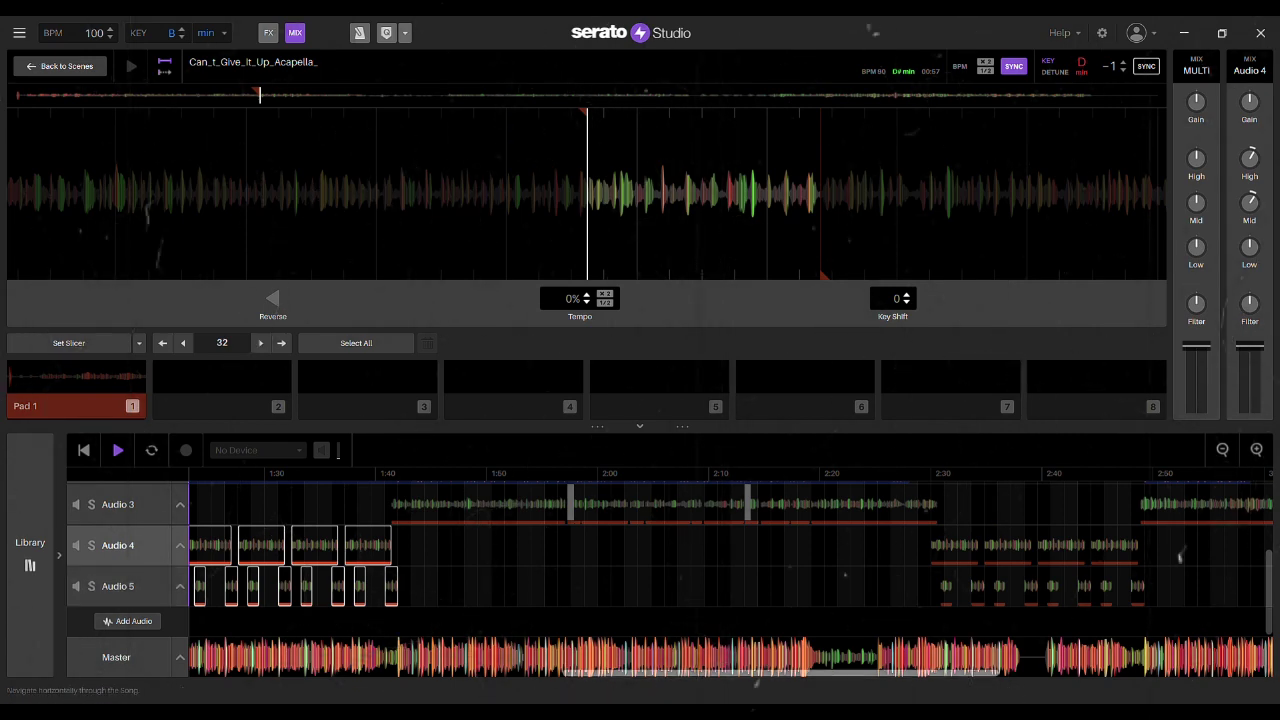
left_click_drag(680, 673, 624, 673)
left_click_drag(540, 688, 267, 660)
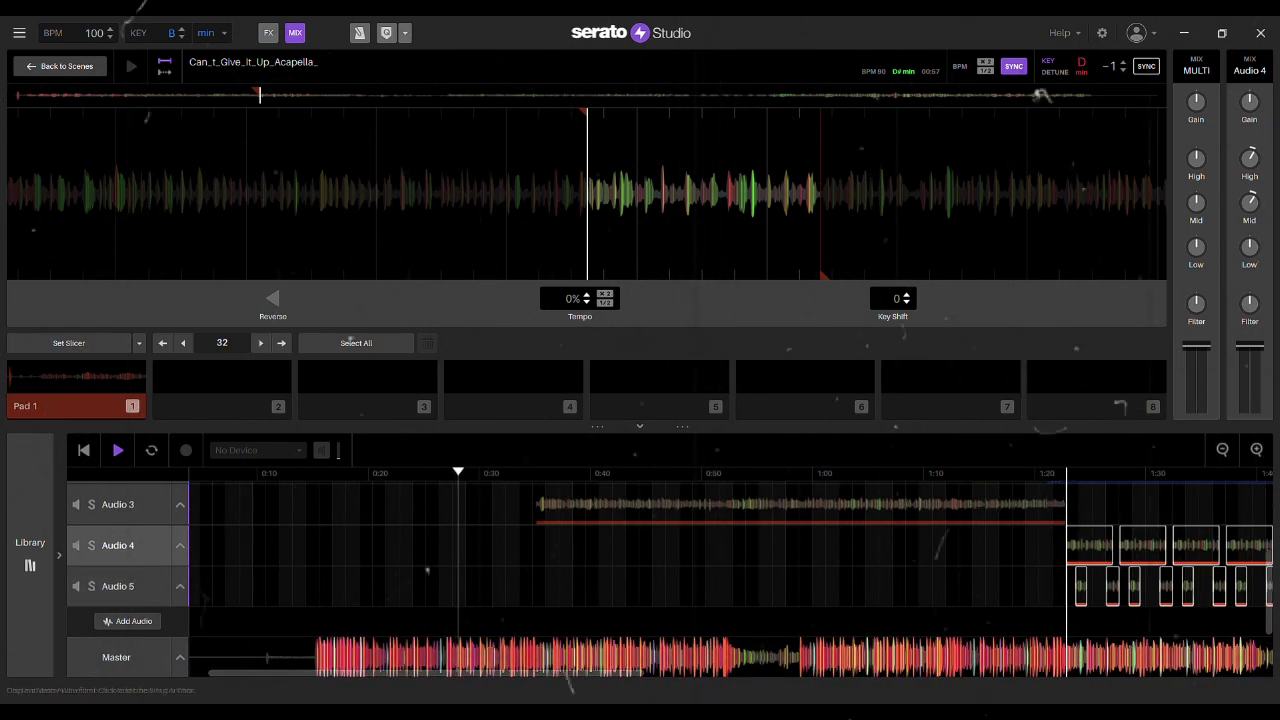
left_click(346, 473)
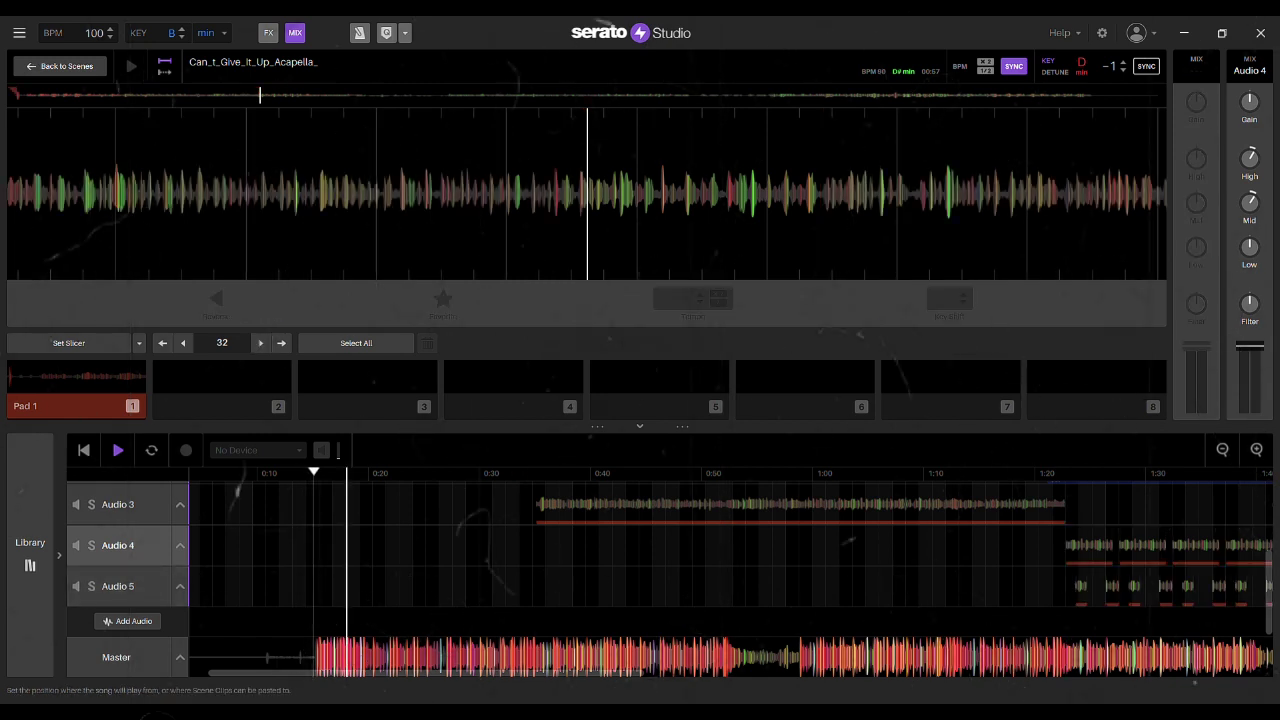
key("ctrl+v")
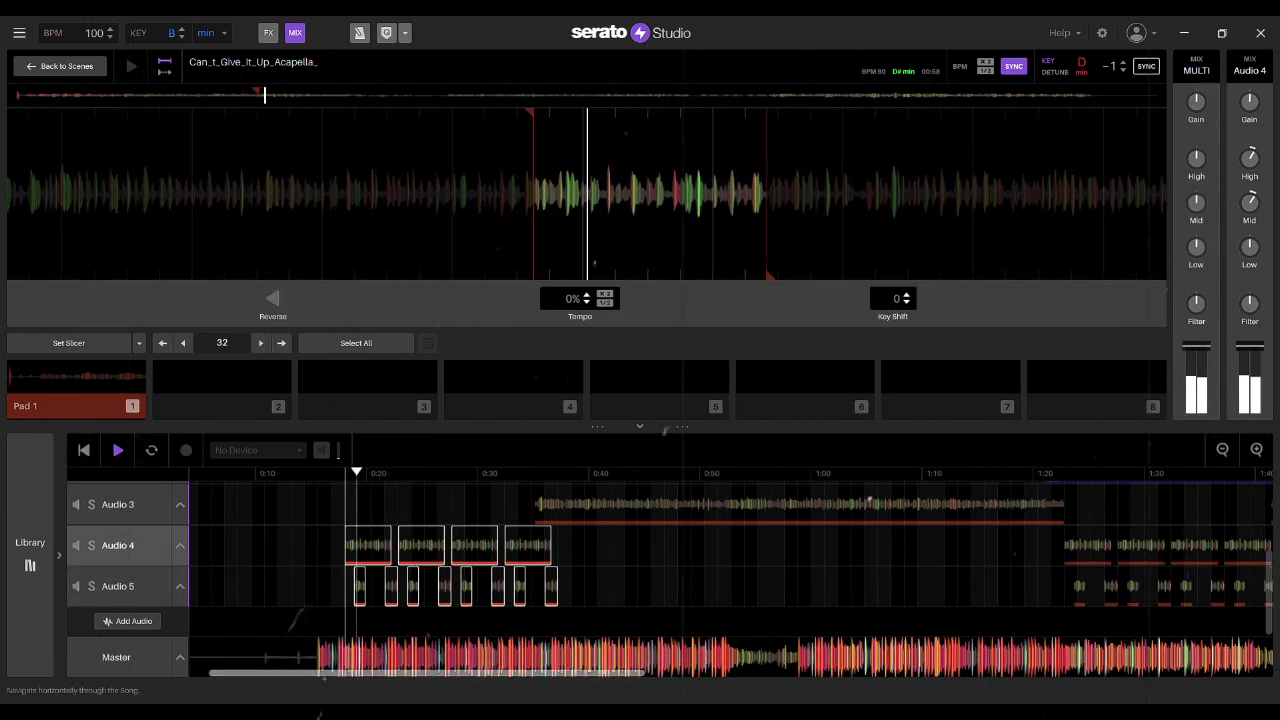
- Move the pasted Audio 4 and 5 chops together earlier, so the group starts at about 0:16.5
left_click_drag(365, 673, 345, 673)
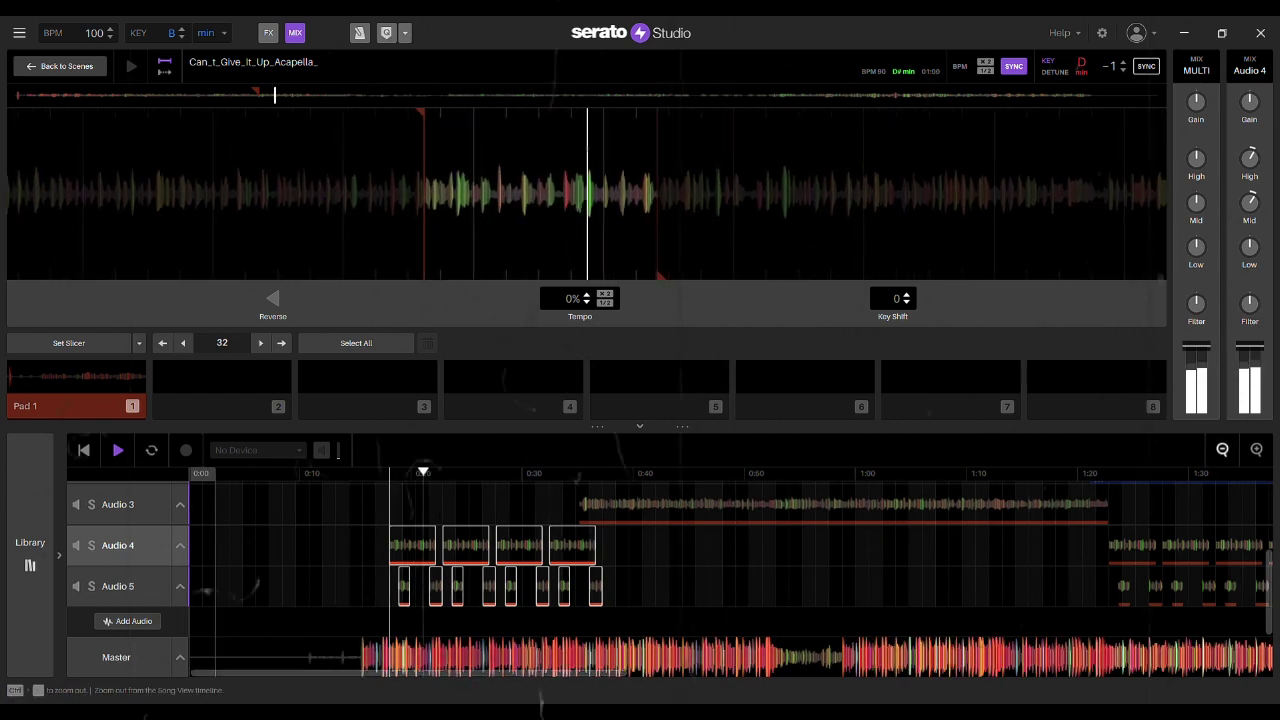
key("minus")
key("minus")
key("minus")
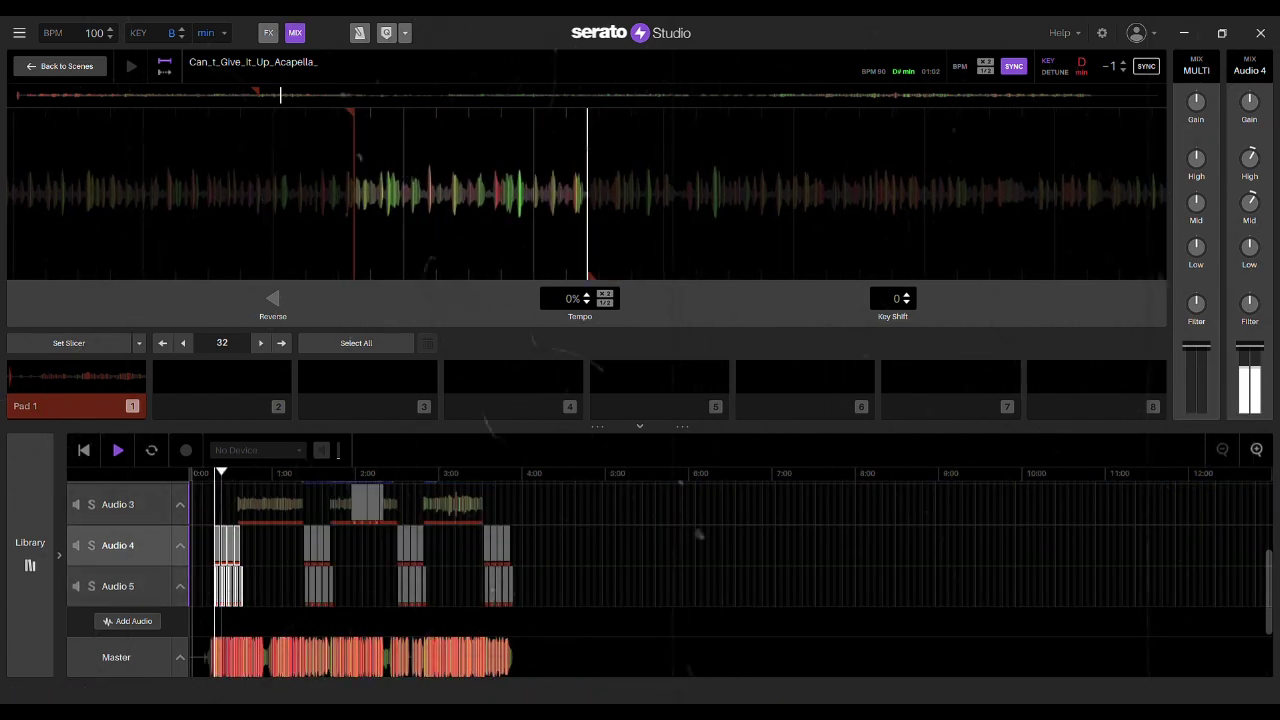
left_click(1257, 450)
left_click(1257, 450)
left_click(1257, 450)
left_click(1257, 450)
left_click(1256, 449)
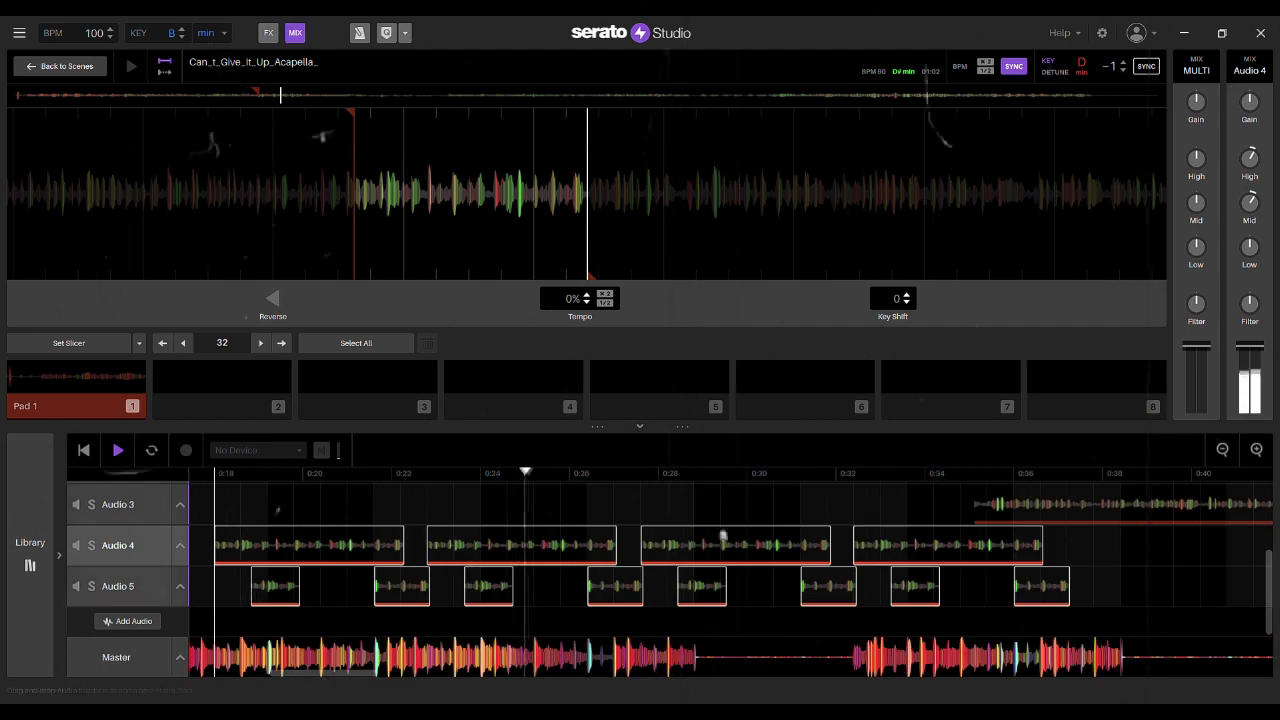
left_click_drag(342, 673, 331, 673)
left_click_drag(402, 546, 334, 546)
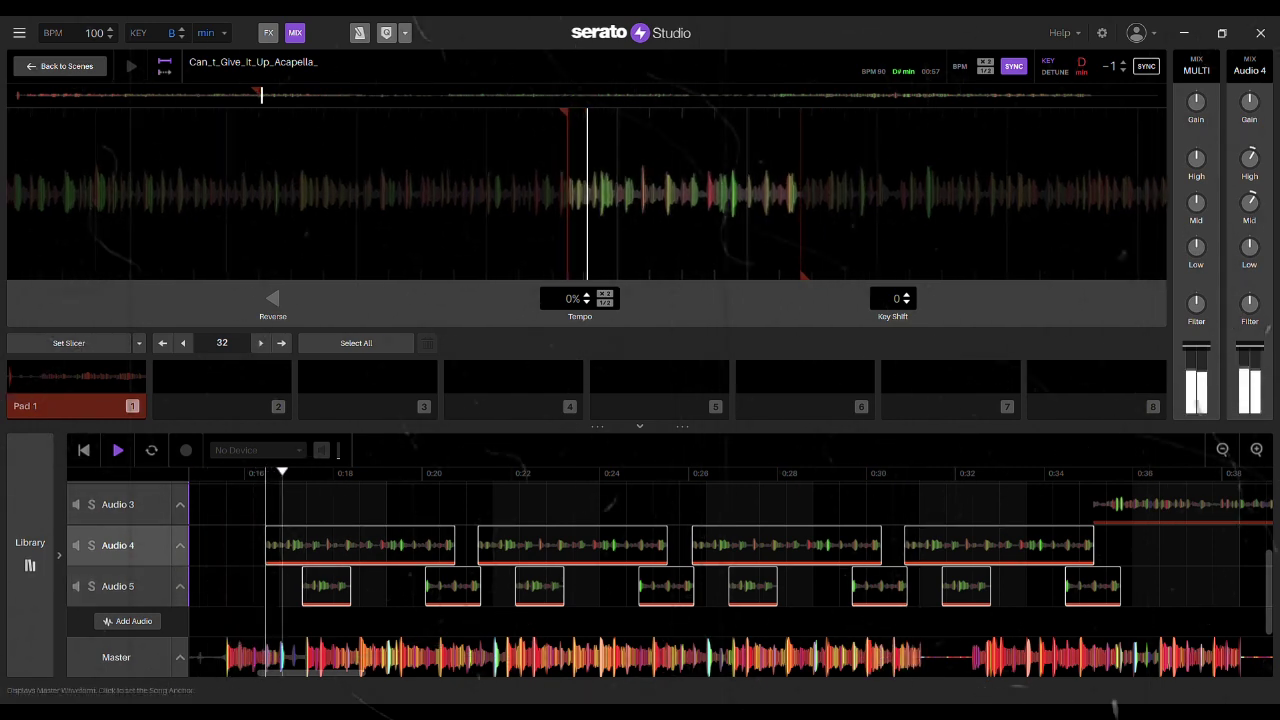
- Shift the whole pasted chop group further back to about 0:15.6, starting on the first hit of the beat
key("ctrl+a")
left_click_drag(749, 540, 722, 537)
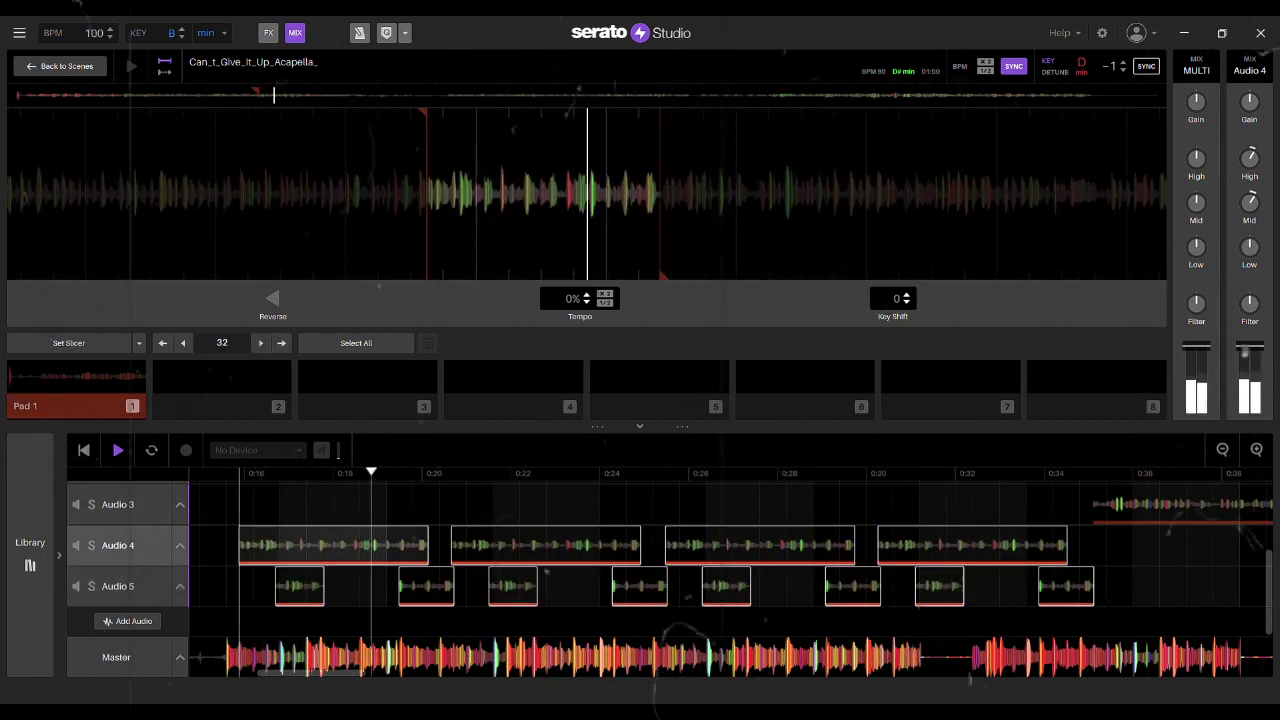
left_click_drag(320, 673, 309, 673)
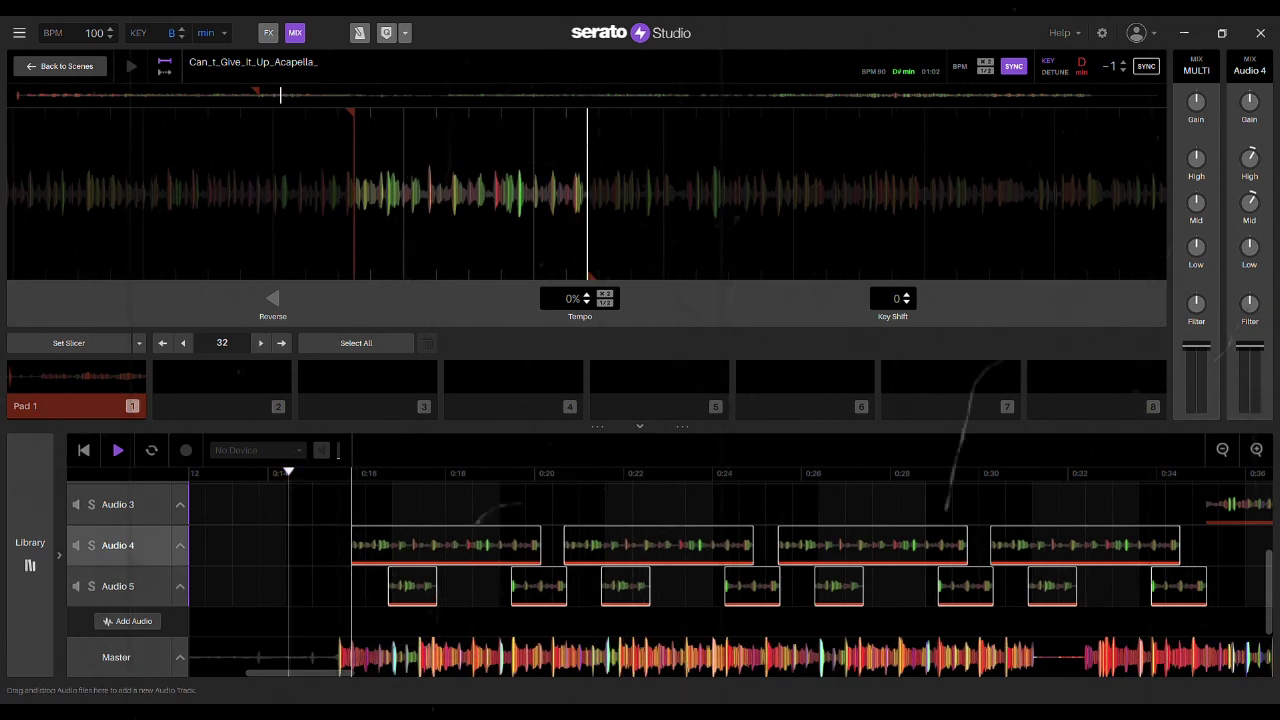
left_click_drag(392, 545, 380, 545)
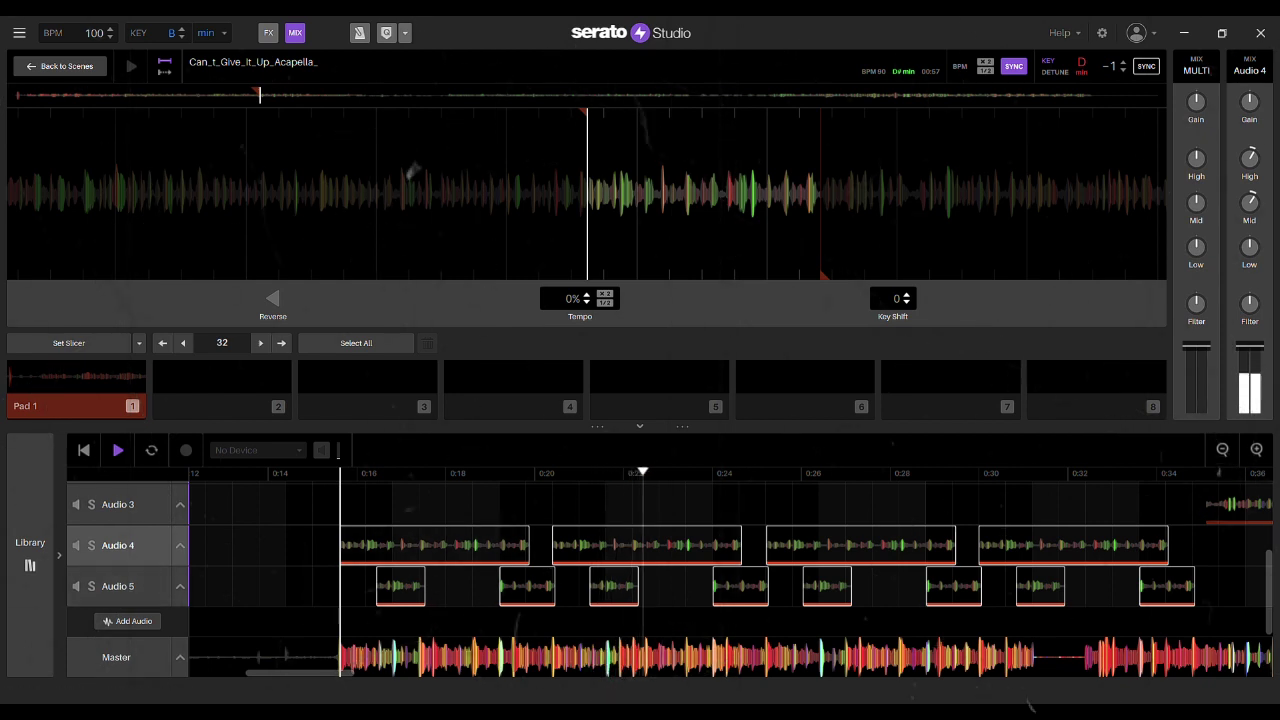
- Check the pasted chops' alignment with the beat's first hit up close and play them back from about 0:15.6
left_click(1257, 450)
left_click(1257, 450)
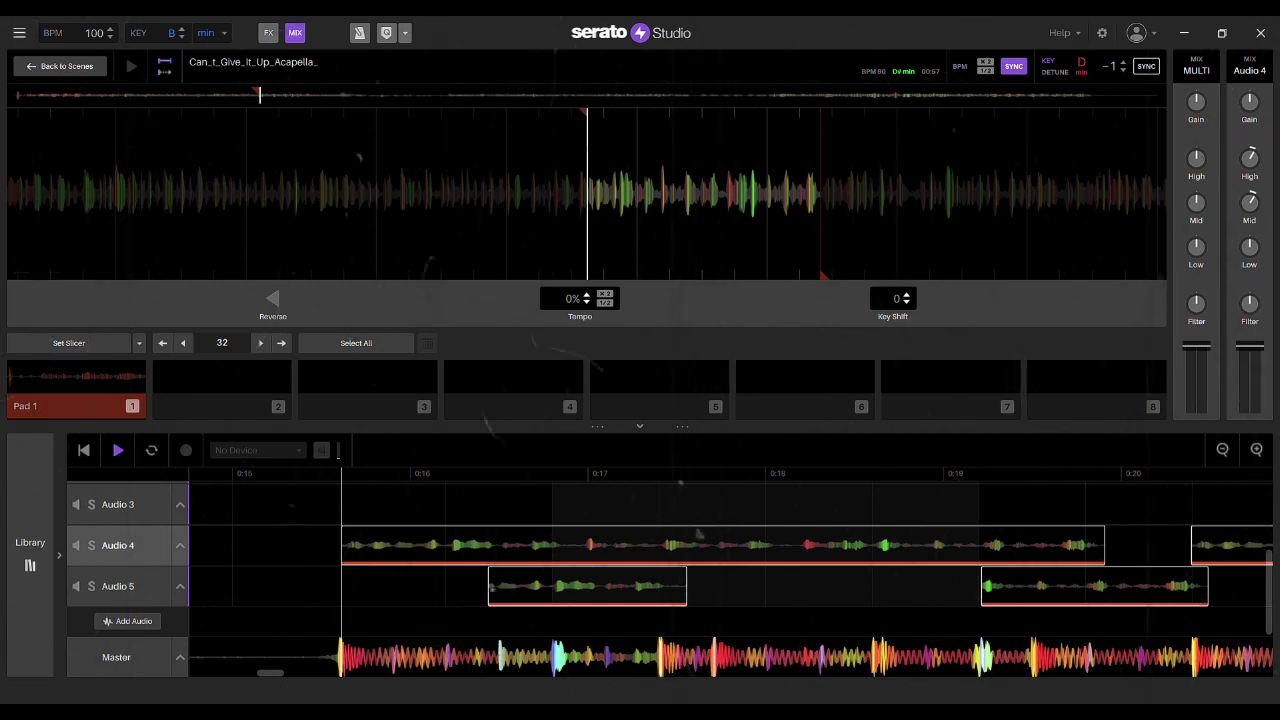
key("space")
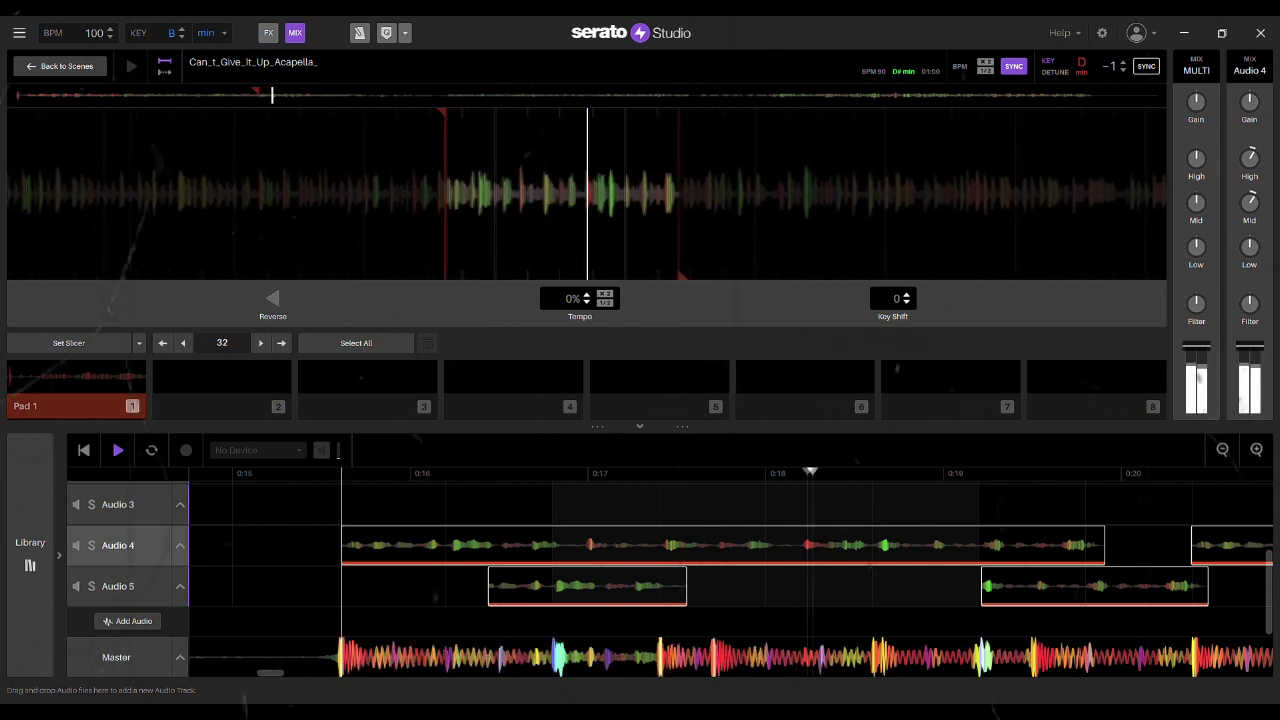
key("space")
left_click(1222, 450)
left_click(1222, 450)
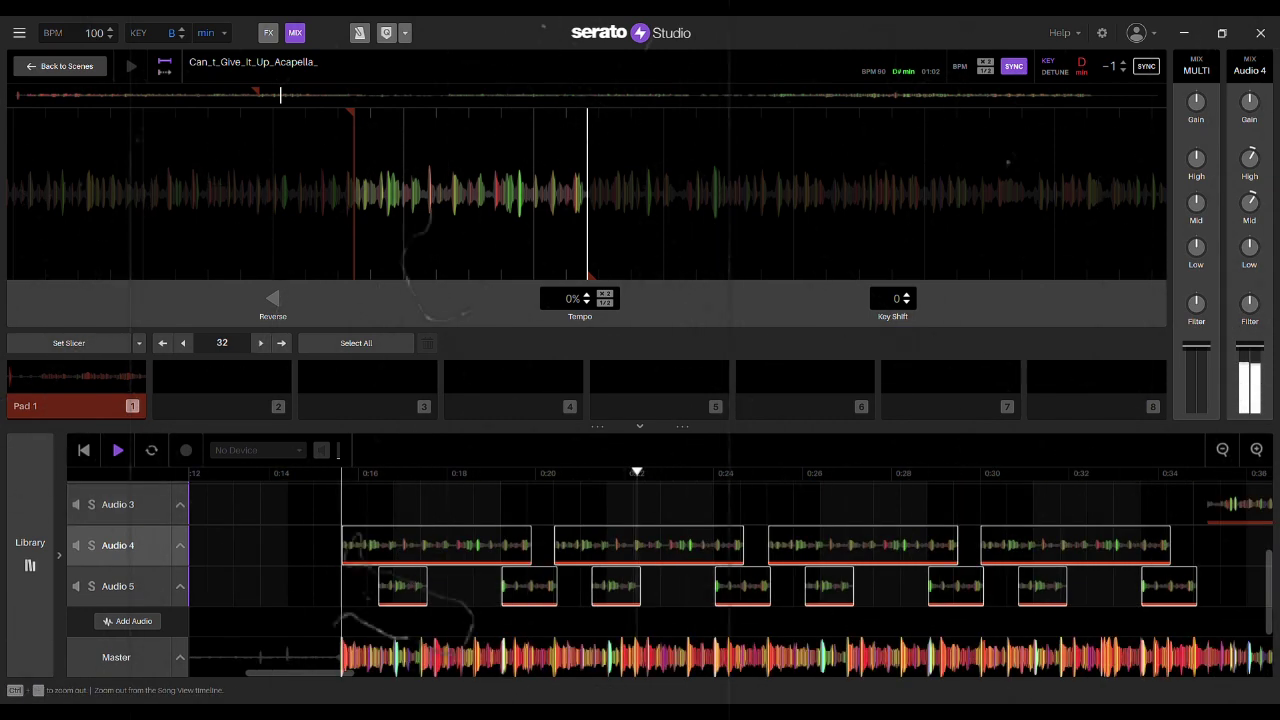
left_click(1222, 450)
left_click(1222, 450)
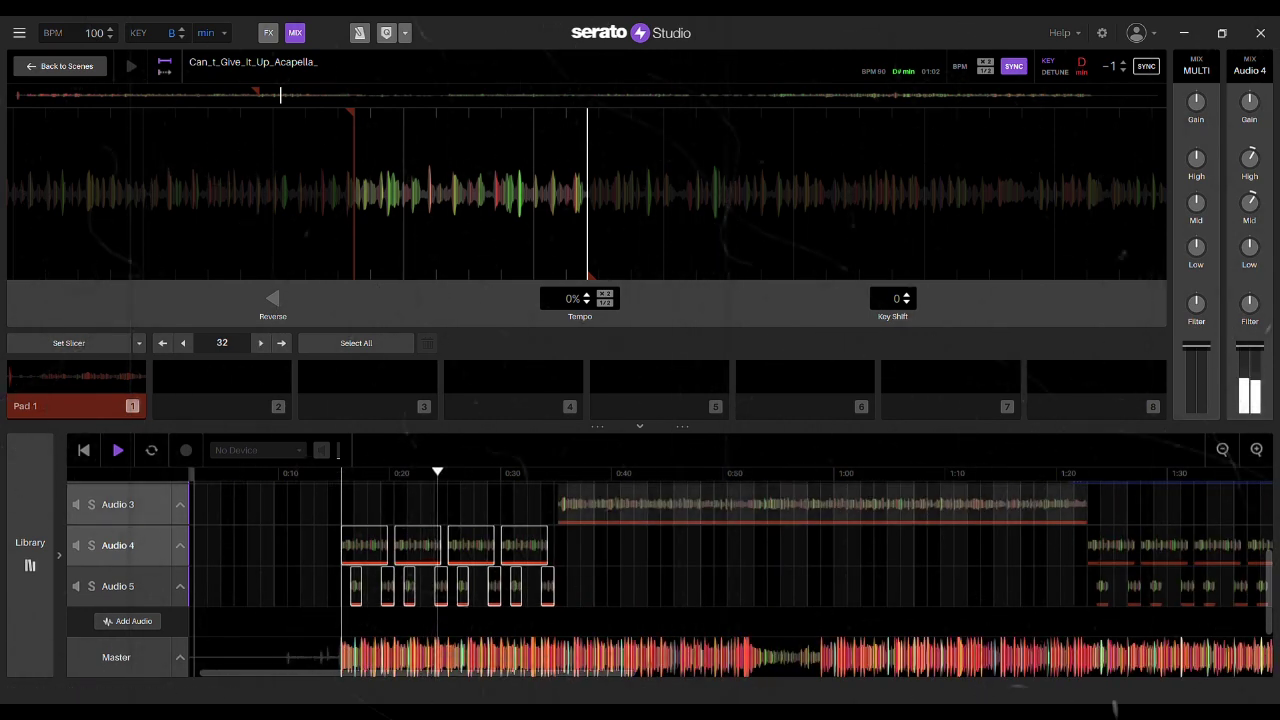
- Extend the first Audio 3 acapella clip's start back to about 0:34.5 and play its entry from about 0:34
left_click(723, 512)
scroll(723, 534, "up", 2)
scroll(955, 577, "up", 2)
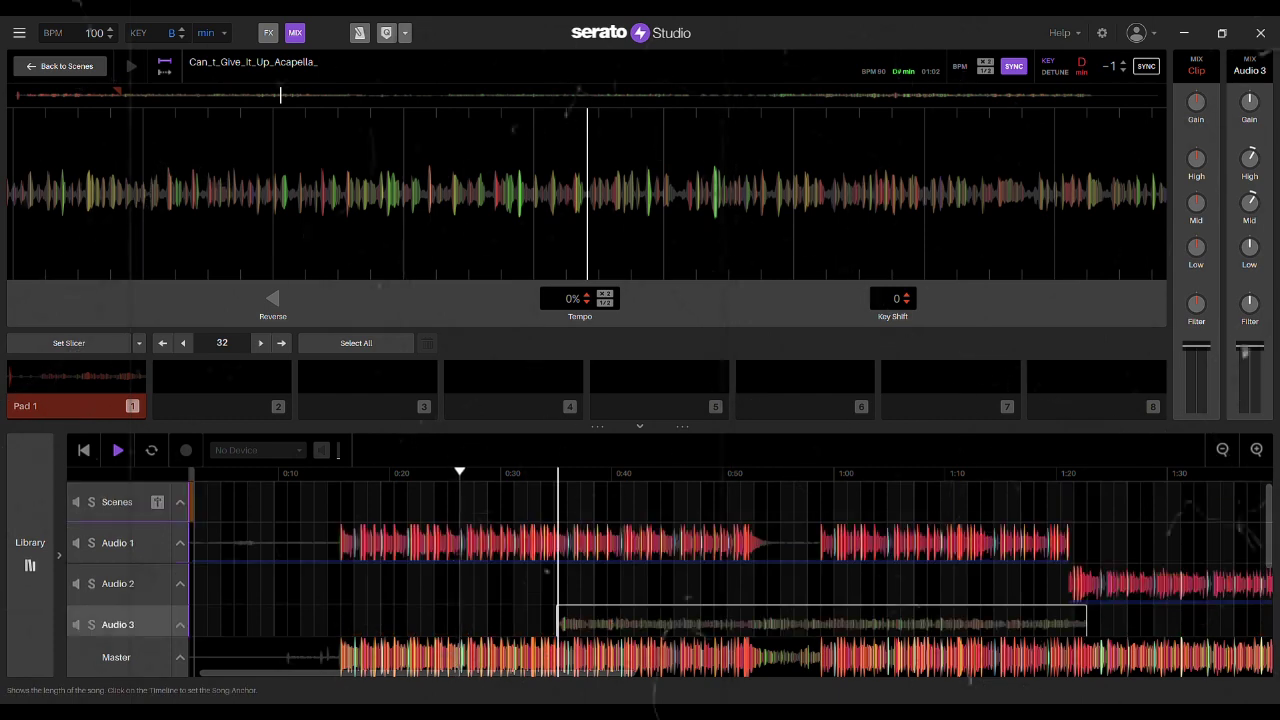
key("ctrl+plus")
key("ctrl+plus")
key("ctrl+plus")
key("ctrl+plus")
key("ctrl+plus")
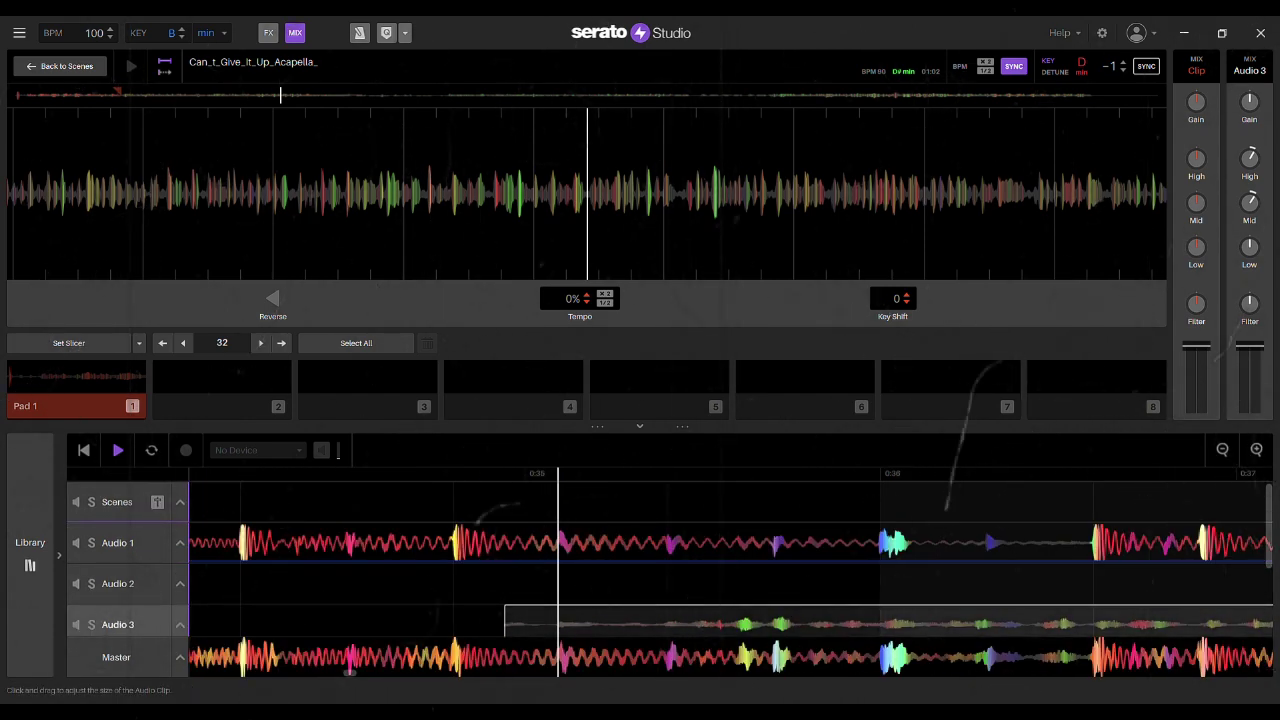
left_click_drag(506, 622, 531, 622)
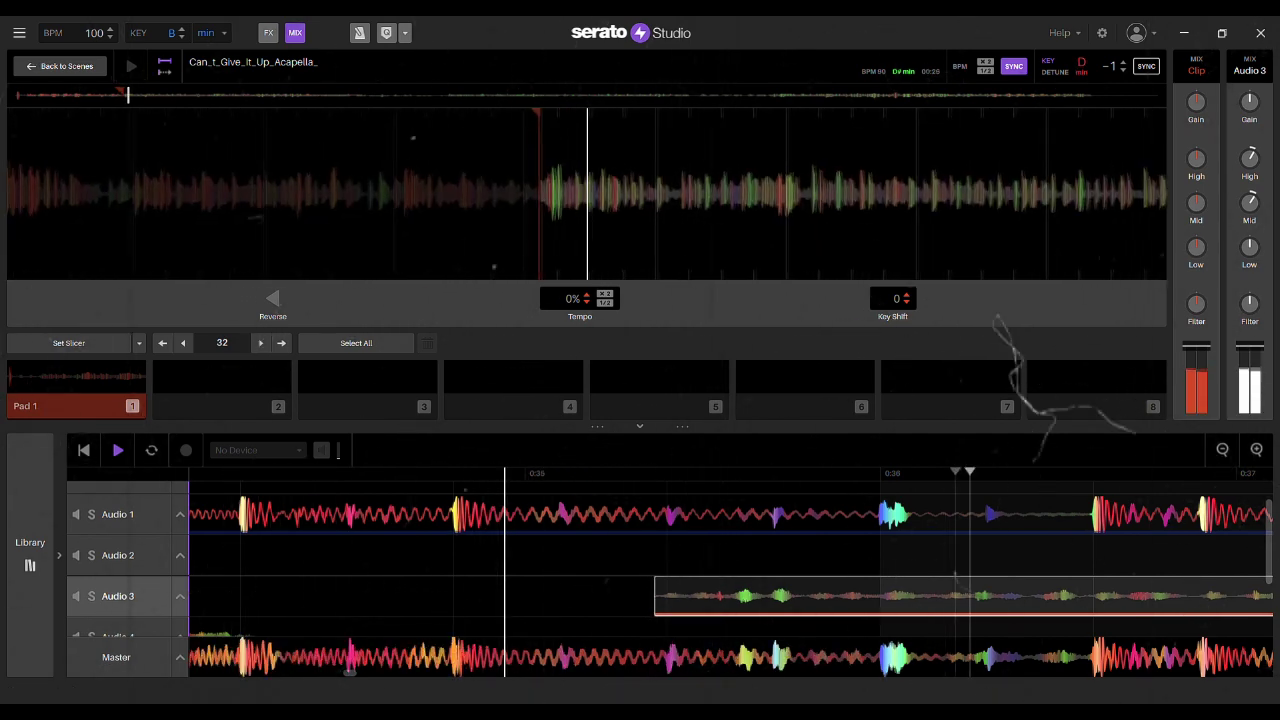
left_click_drag(655, 596, 343, 596)
left_click(241, 596)
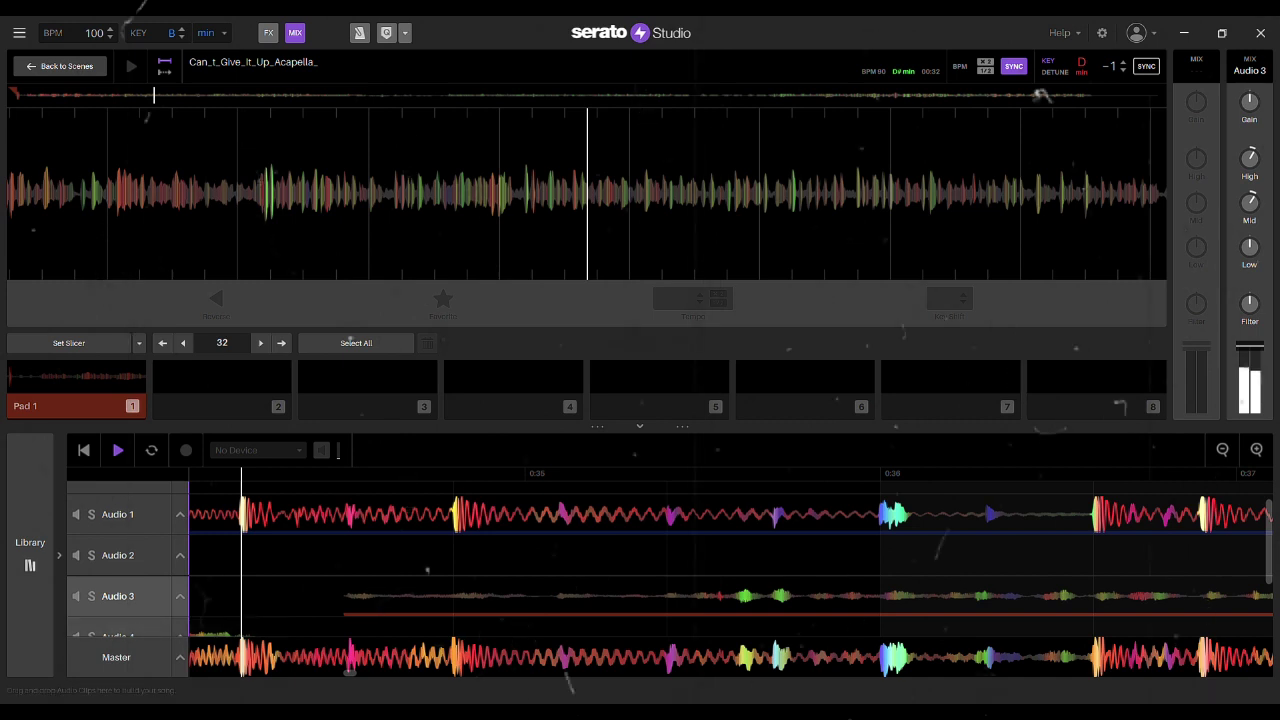
left_click(117, 450)
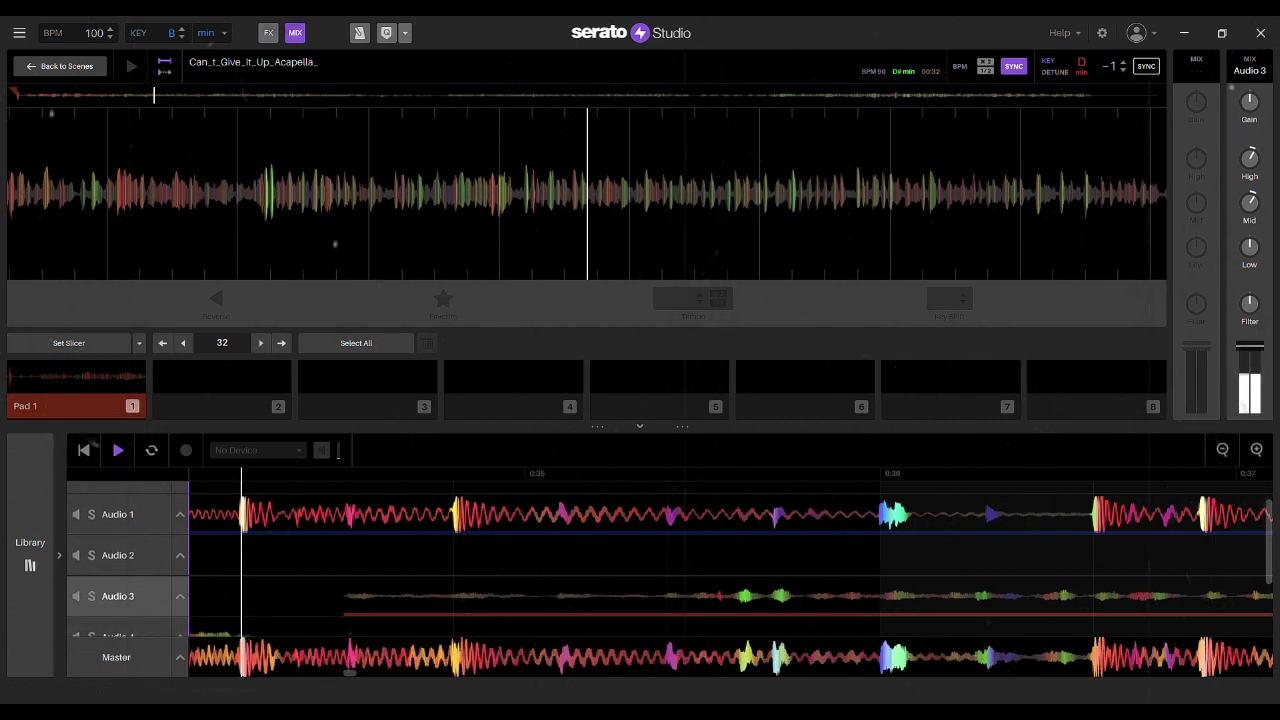
- Play the arrangement on from about 0:34 and review the layout of all the clips over the song's full length
left_click(1222, 450)
left_click(1222, 450)
left_click(1222, 450)
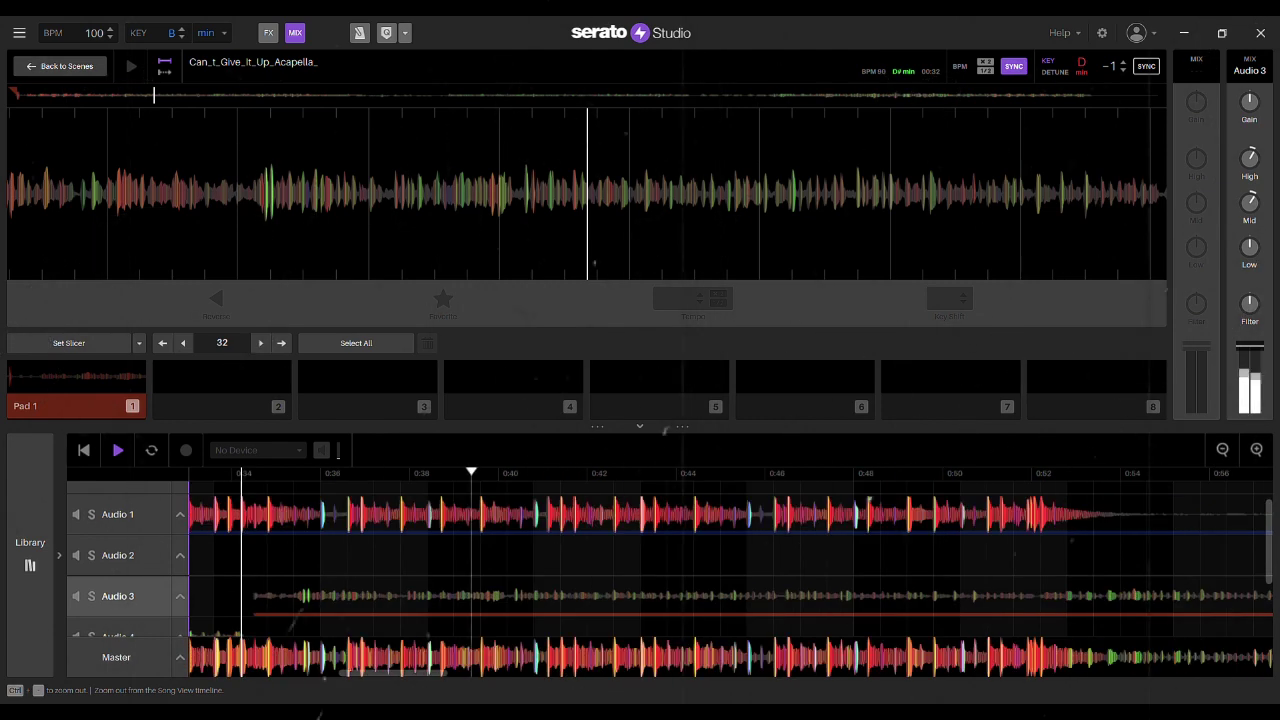
left_click(1222, 450)
left_click(1222, 450)
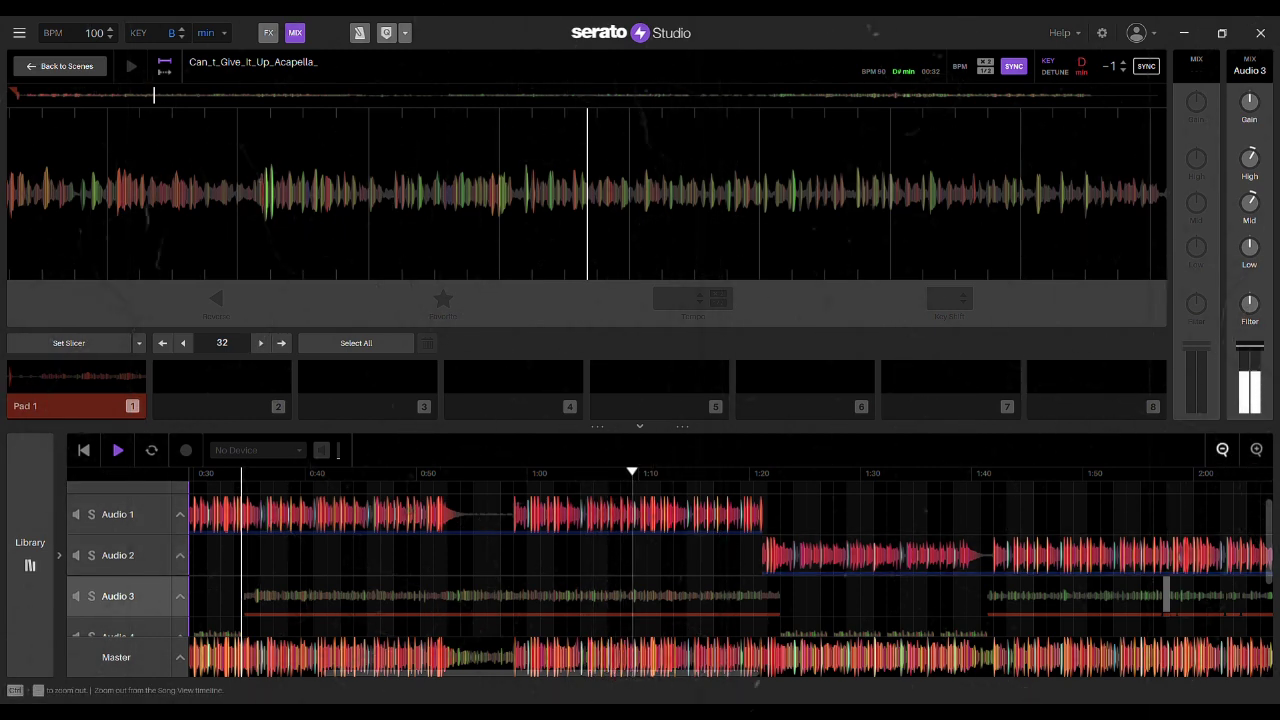
left_click(1222, 449)
left_click(1222, 449)
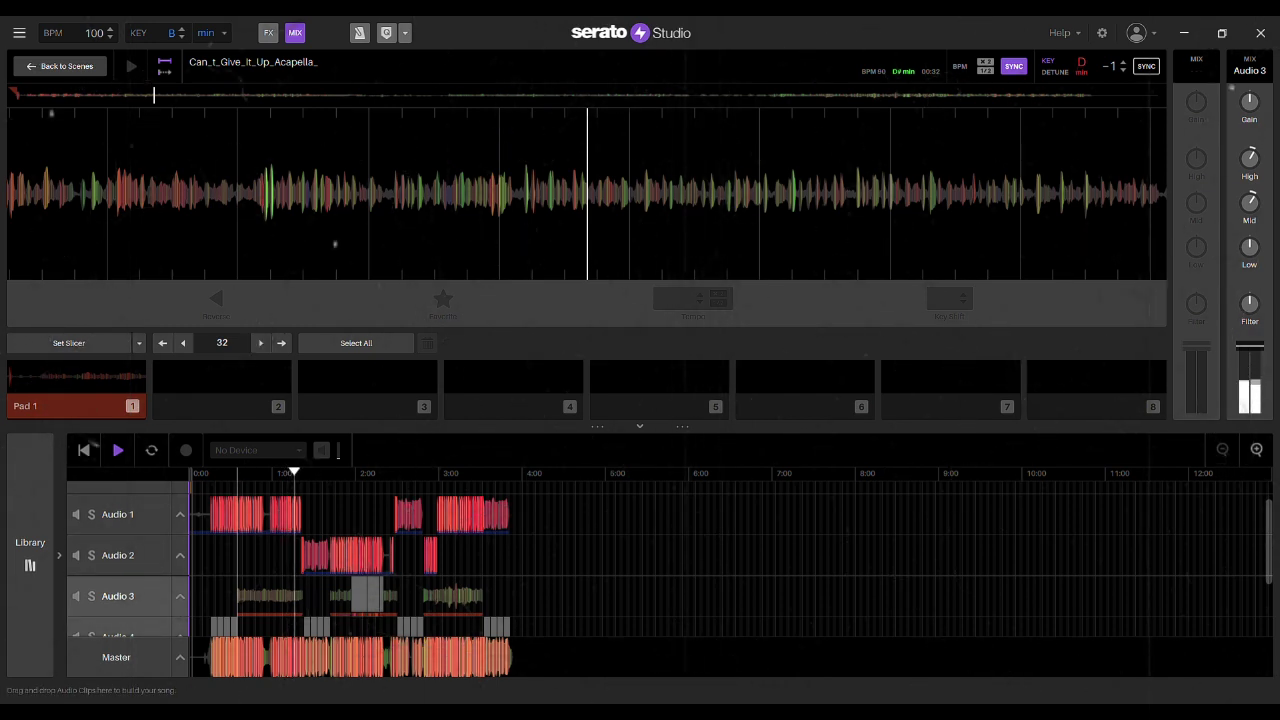
- Select all clips on Audio 1 to 5 and move them together later, so the first Audio 1 clip starts at about 0:52
left_click_drag(562, 630, 191, 516)
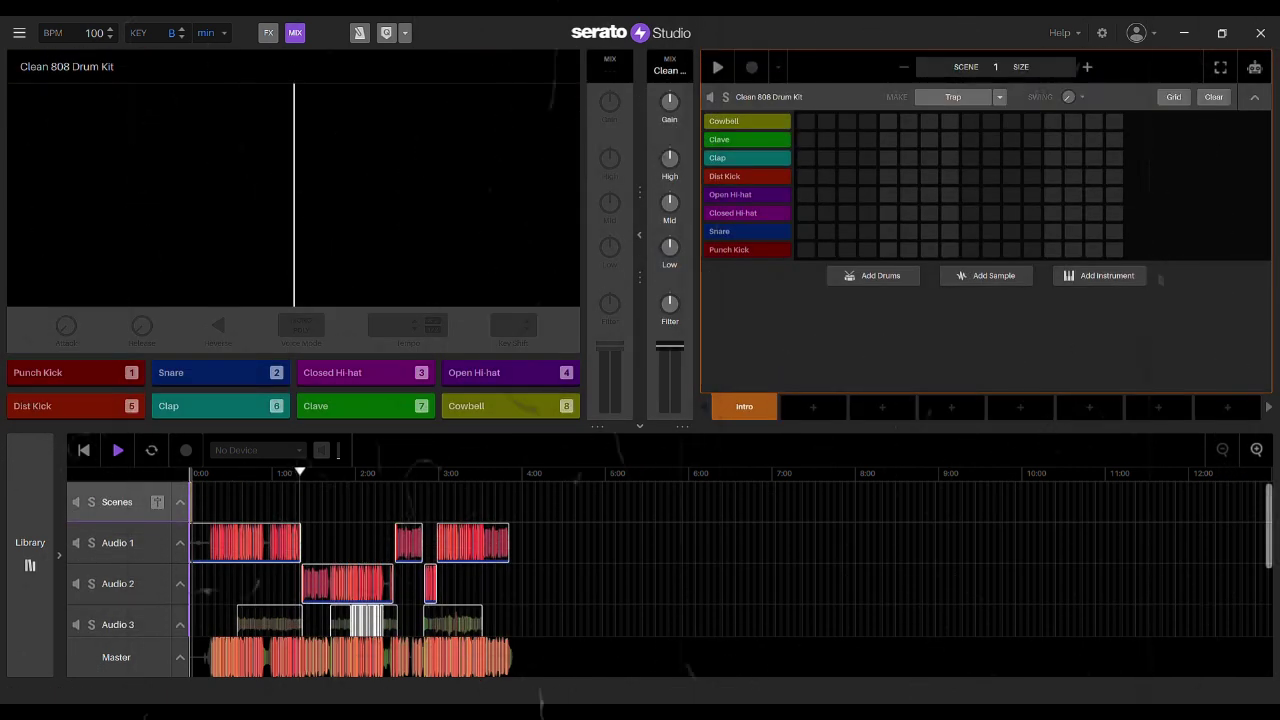
scroll(350, 560, "down", 2)
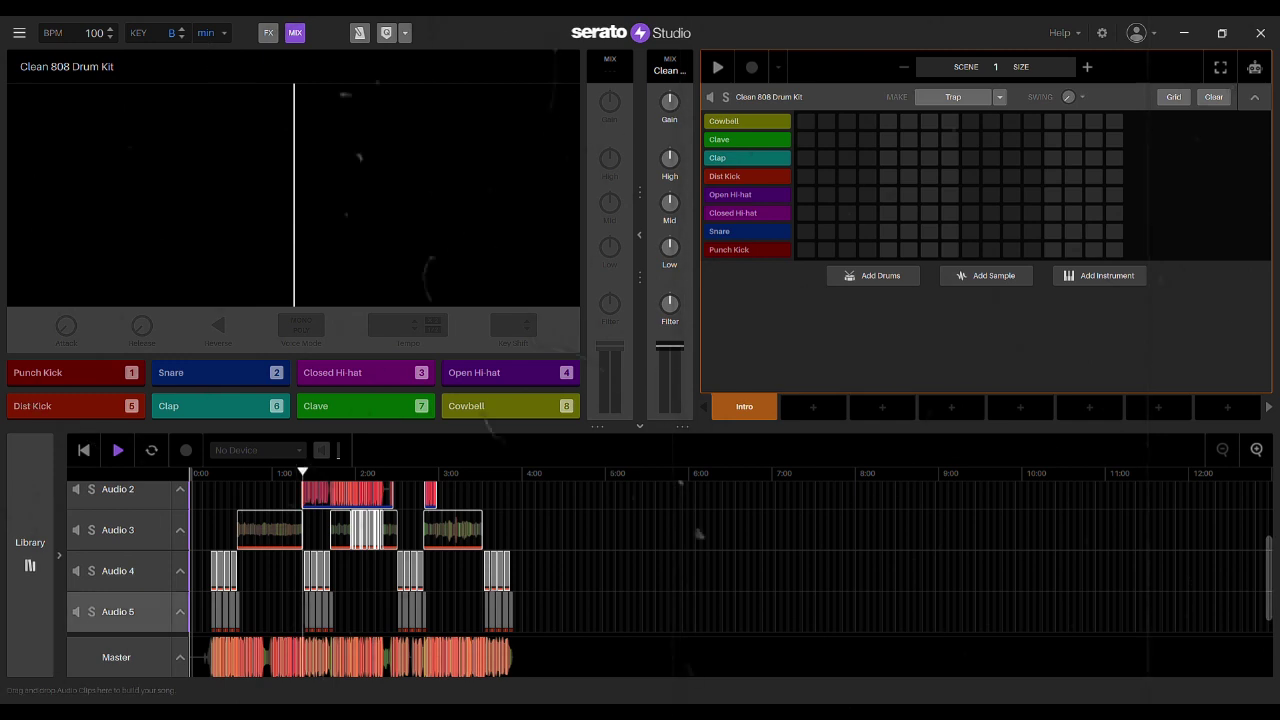
scroll(722, 535, "down", 1)
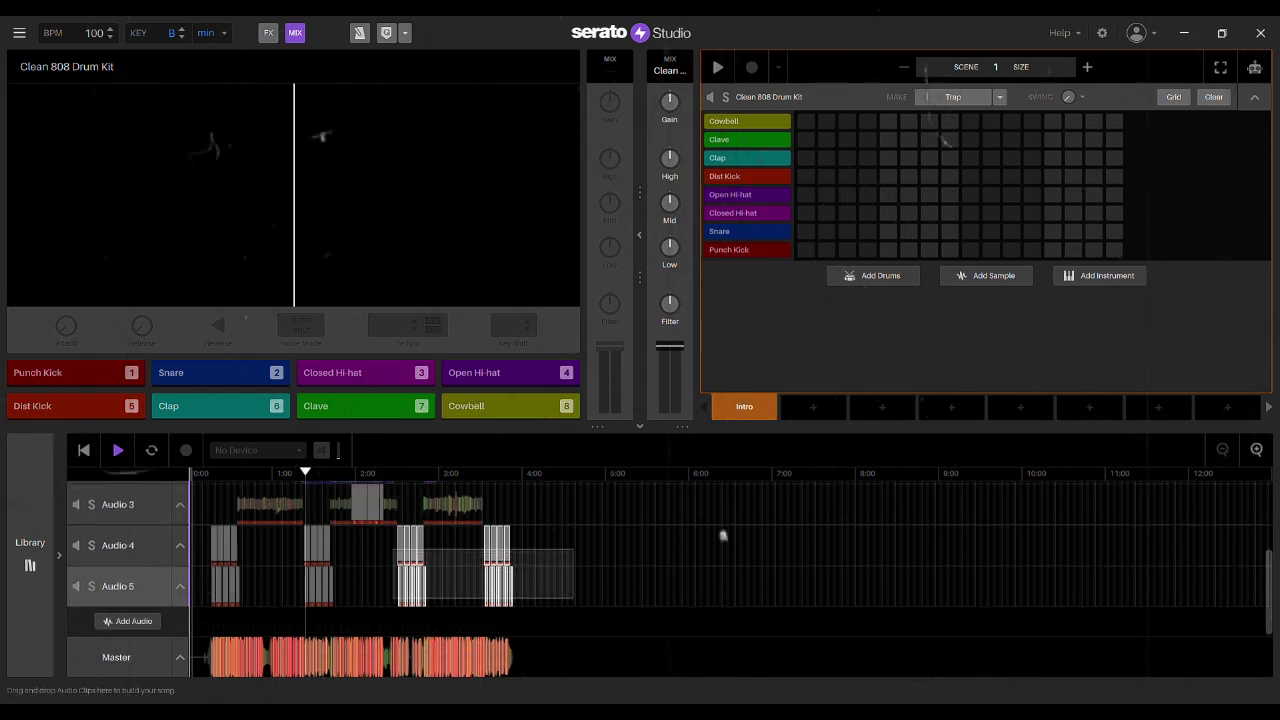
scroll(722, 535, "up", 3)
left_click_drag(192, 522, 194, 543)
left_click_drag(236, 543, 303, 550)
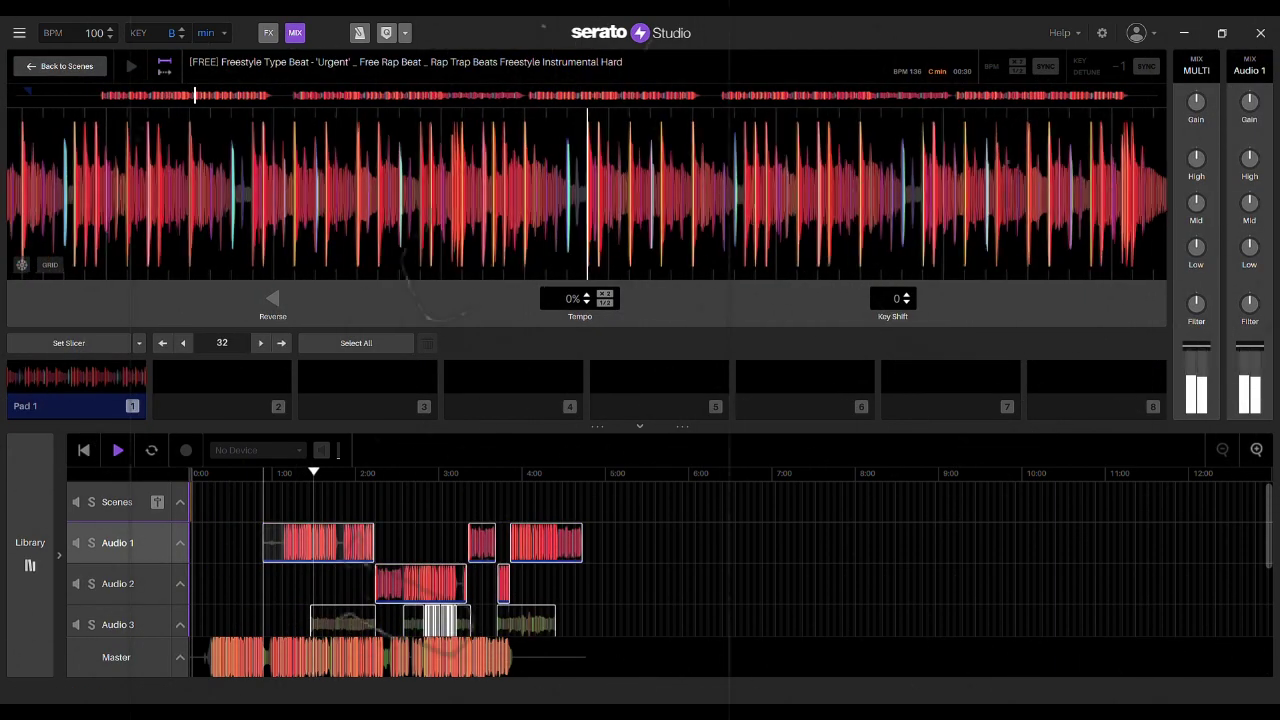
- Extend the first Audio 1 clip's start back by about 4 seconds and move all clips together back to the song's beginning
left_click_drag(263, 543, 258, 543)
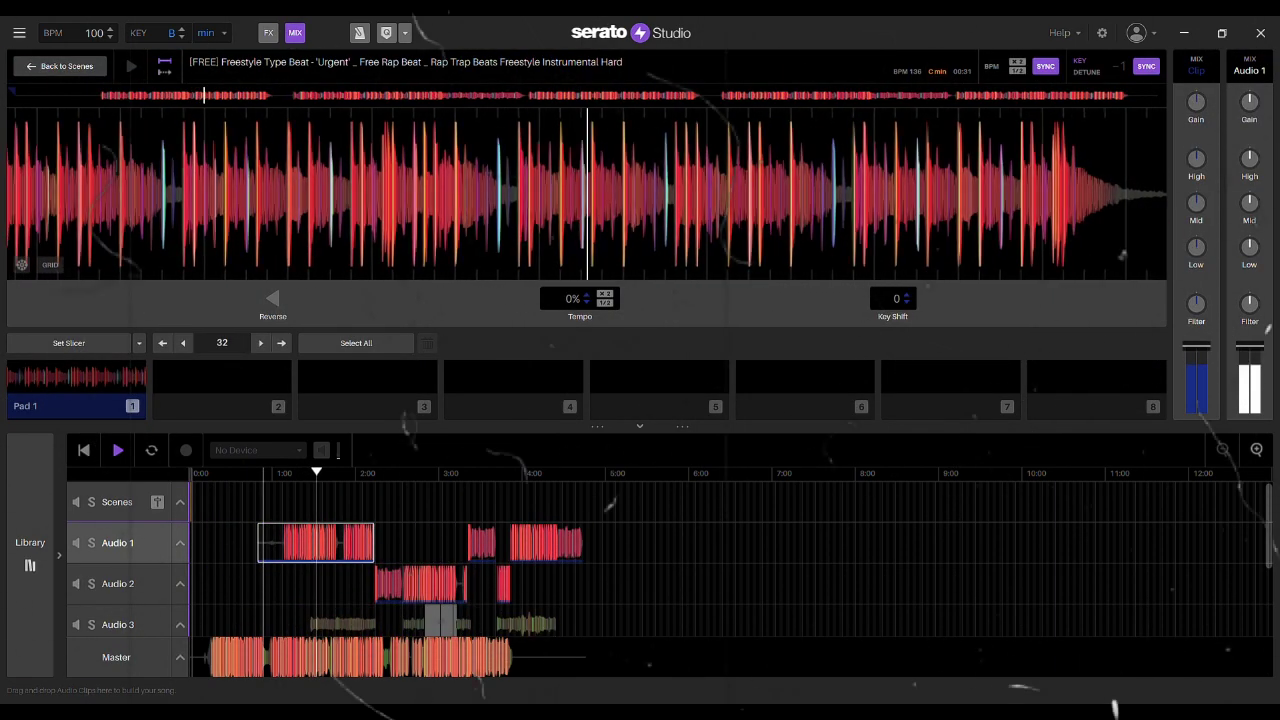
left_click_drag(616, 510, 260, 637)
left_click_drag(342, 503, 274, 503)
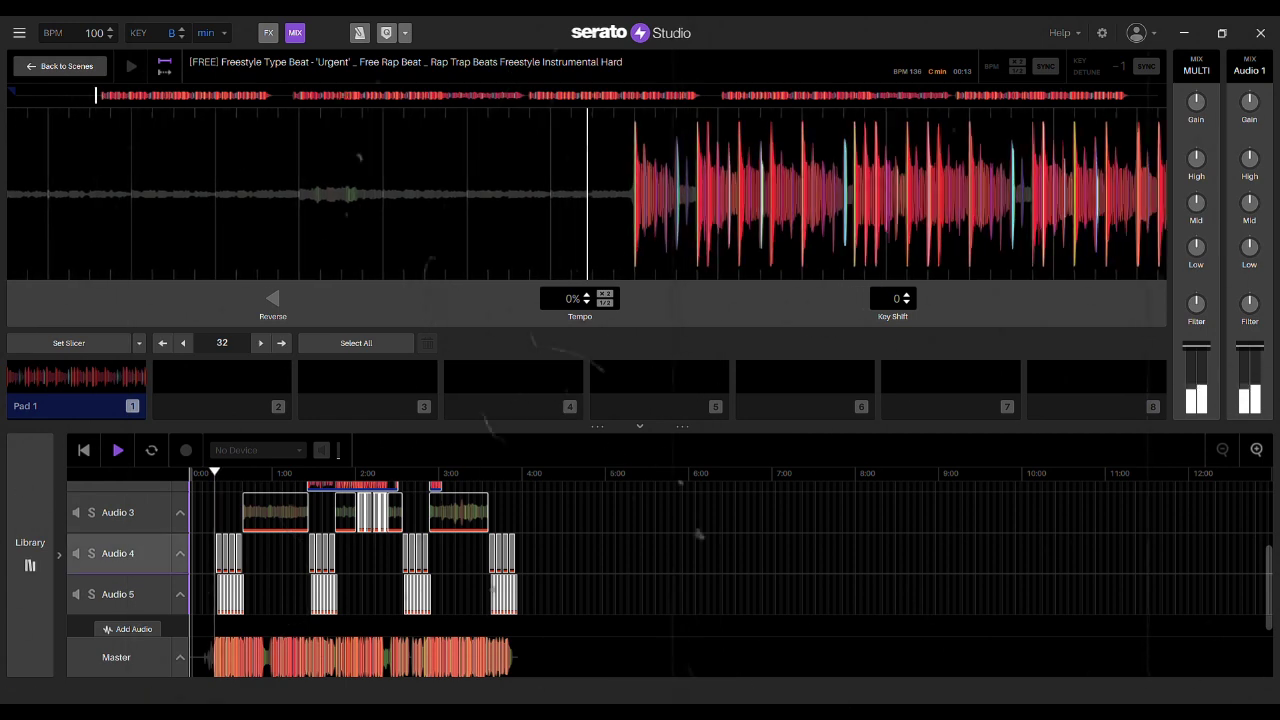
- Try the Audio 3 acapella's deck key at -2 and -4 semitones during playback and set it back to -1
left_click(251, 511)
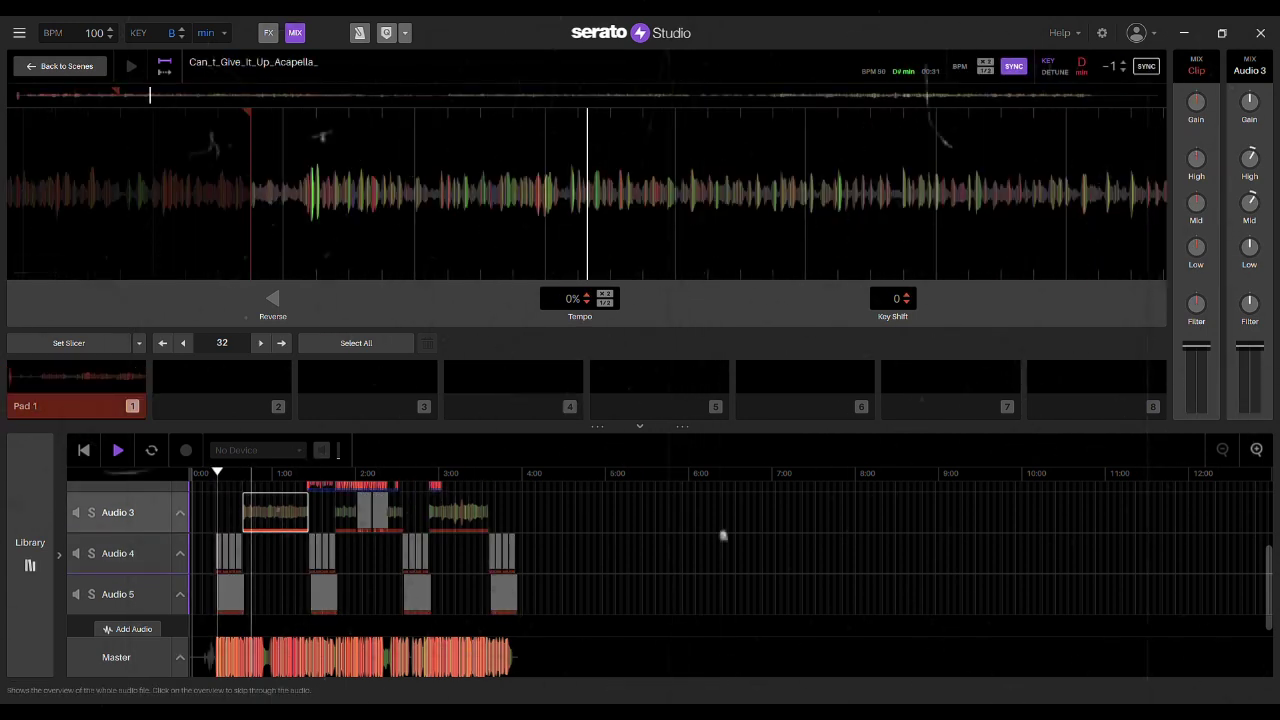
left_click(1123, 70)
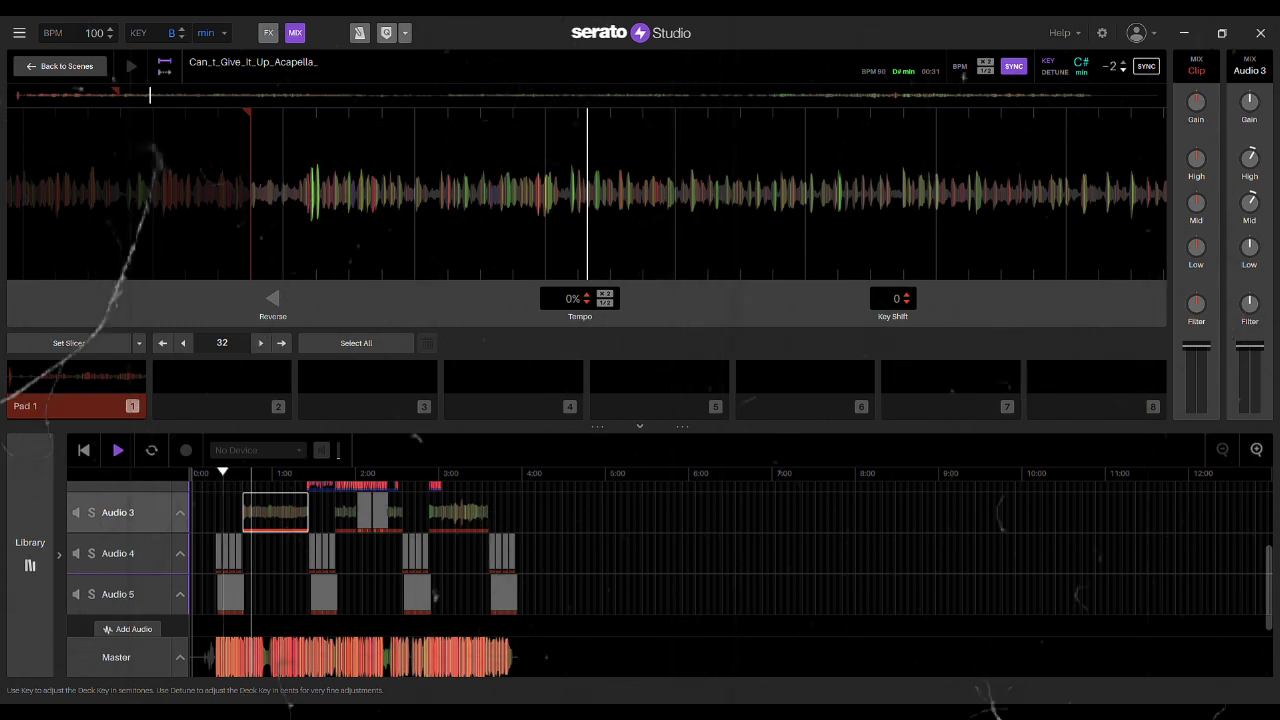
left_click(1123, 70)
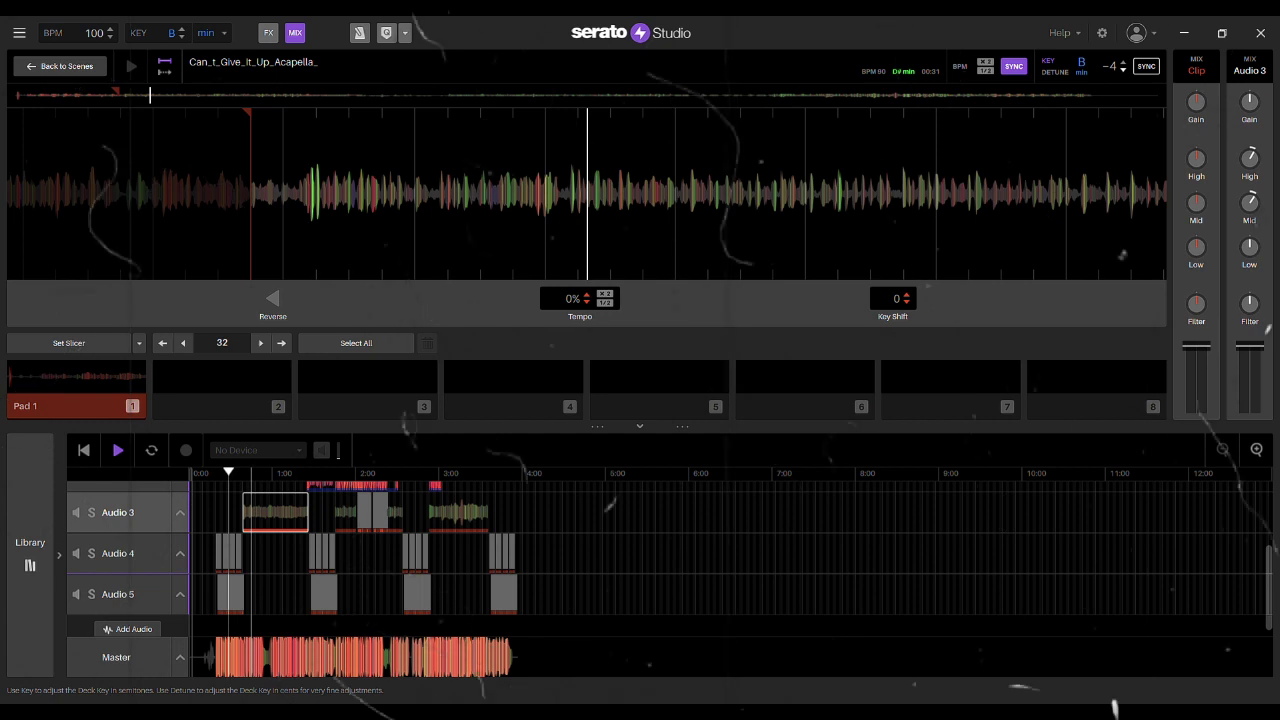
left_click(1123, 62)
left_click(1123, 62)
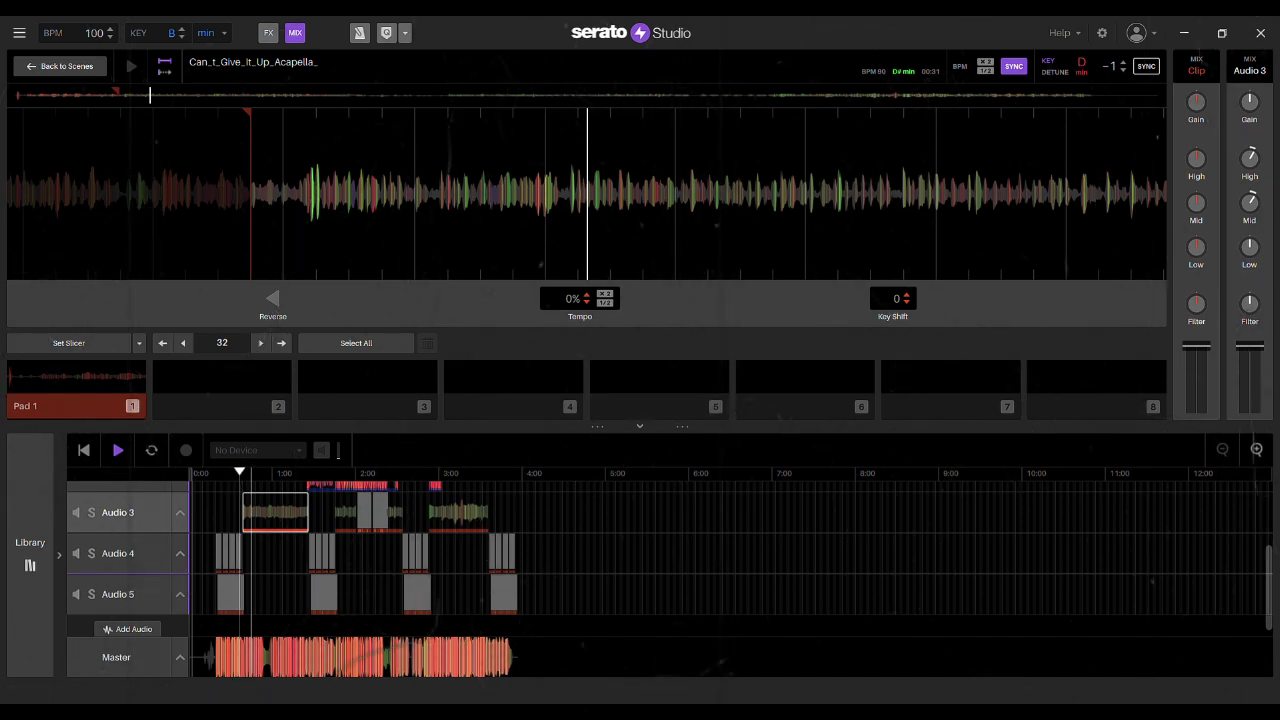
key("1")
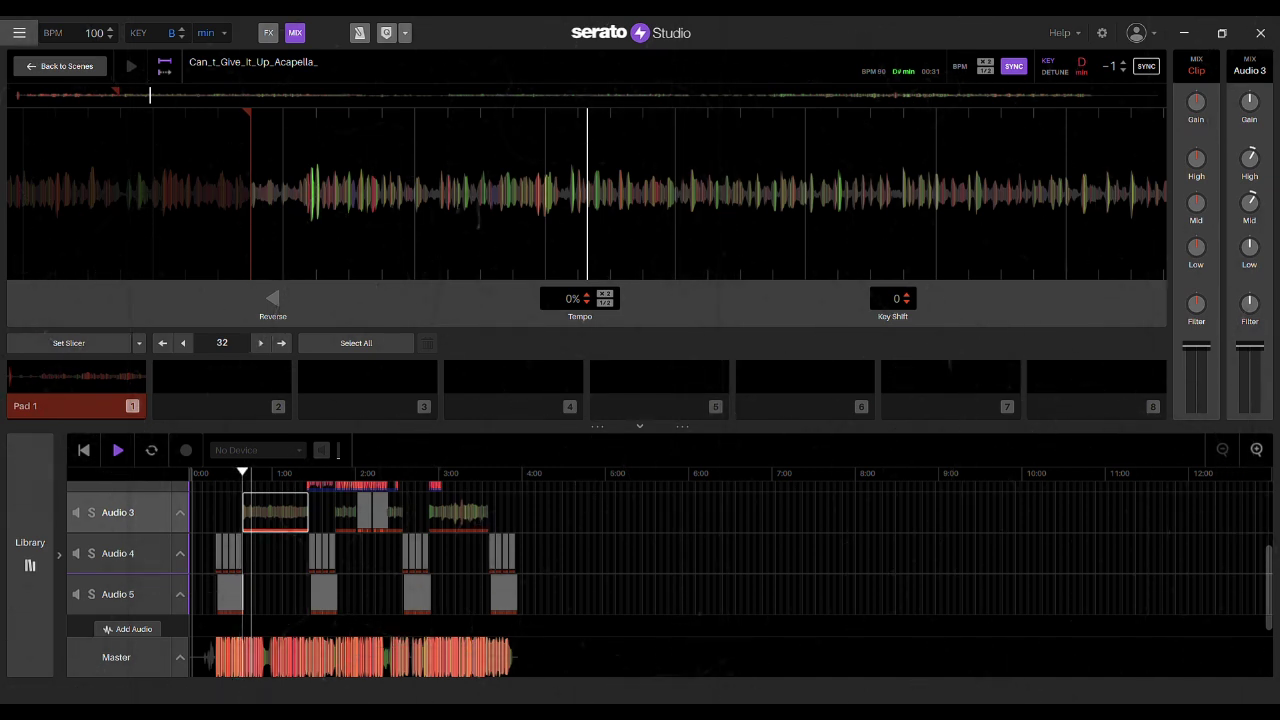